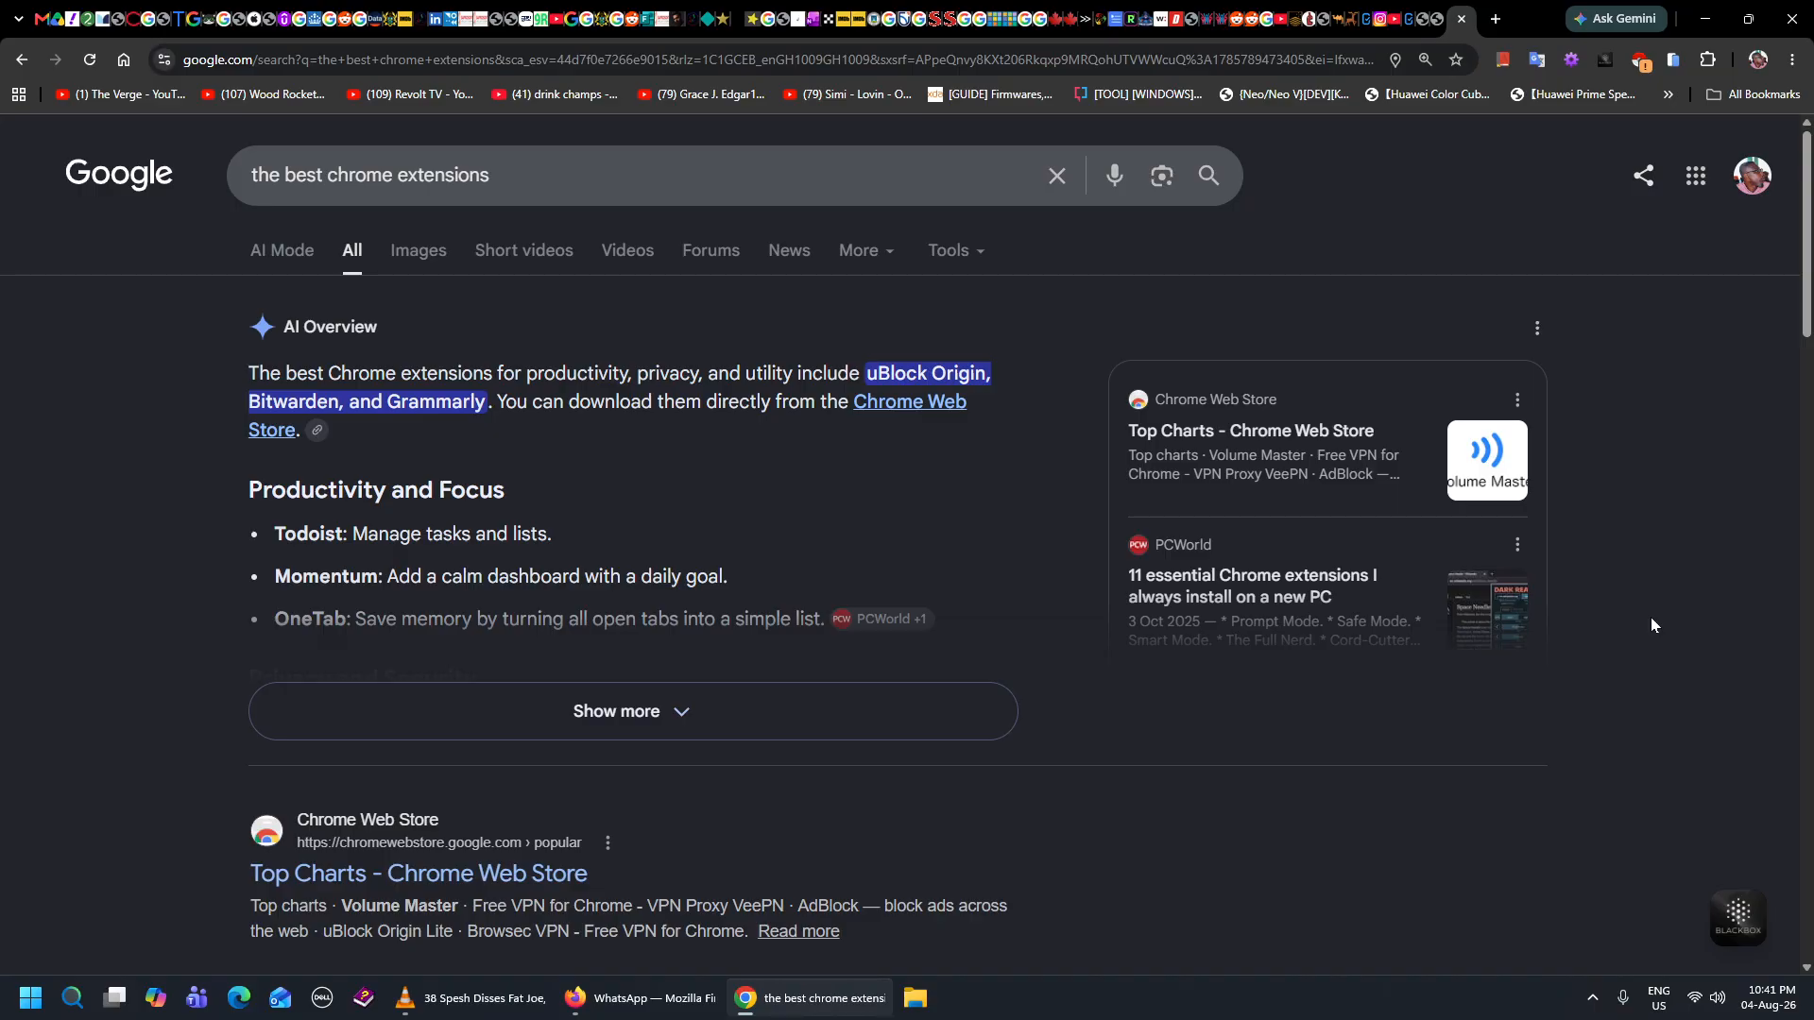
Search Google for "microsoft windows gdid" in a new tab, view the results, and close that tab.
click(1502, 21)
text(mi)
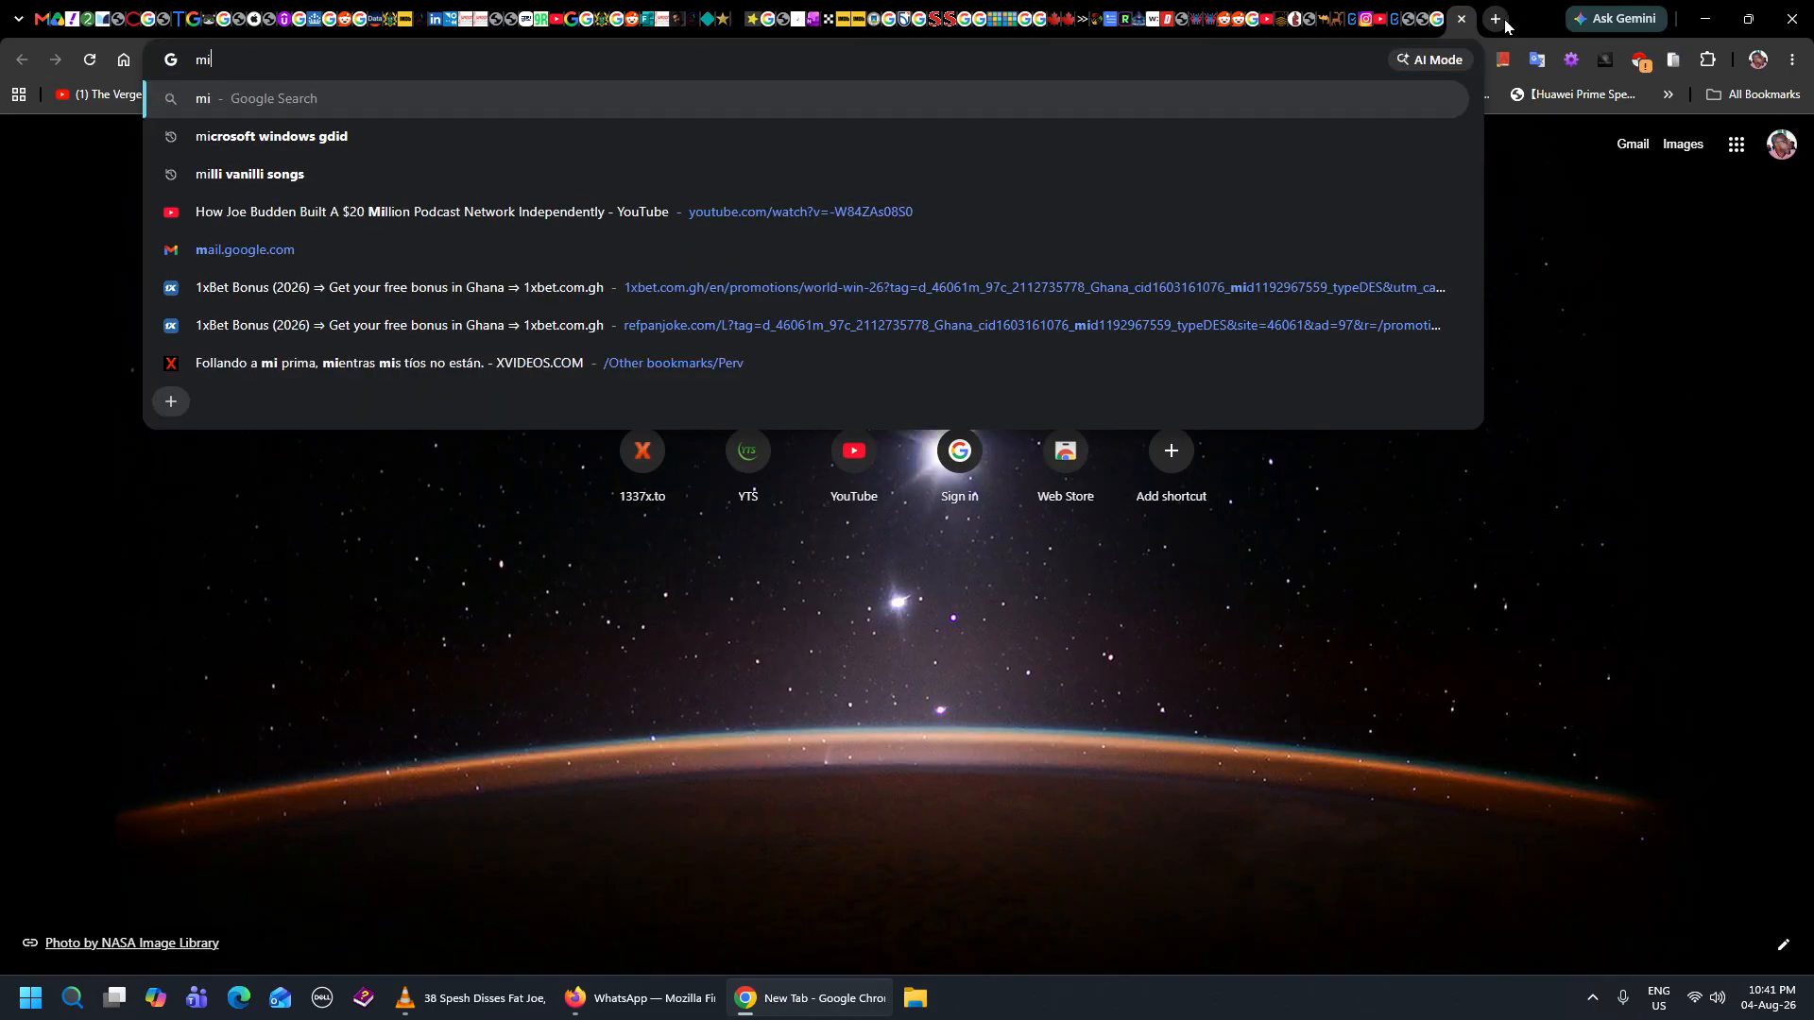
text(cros)
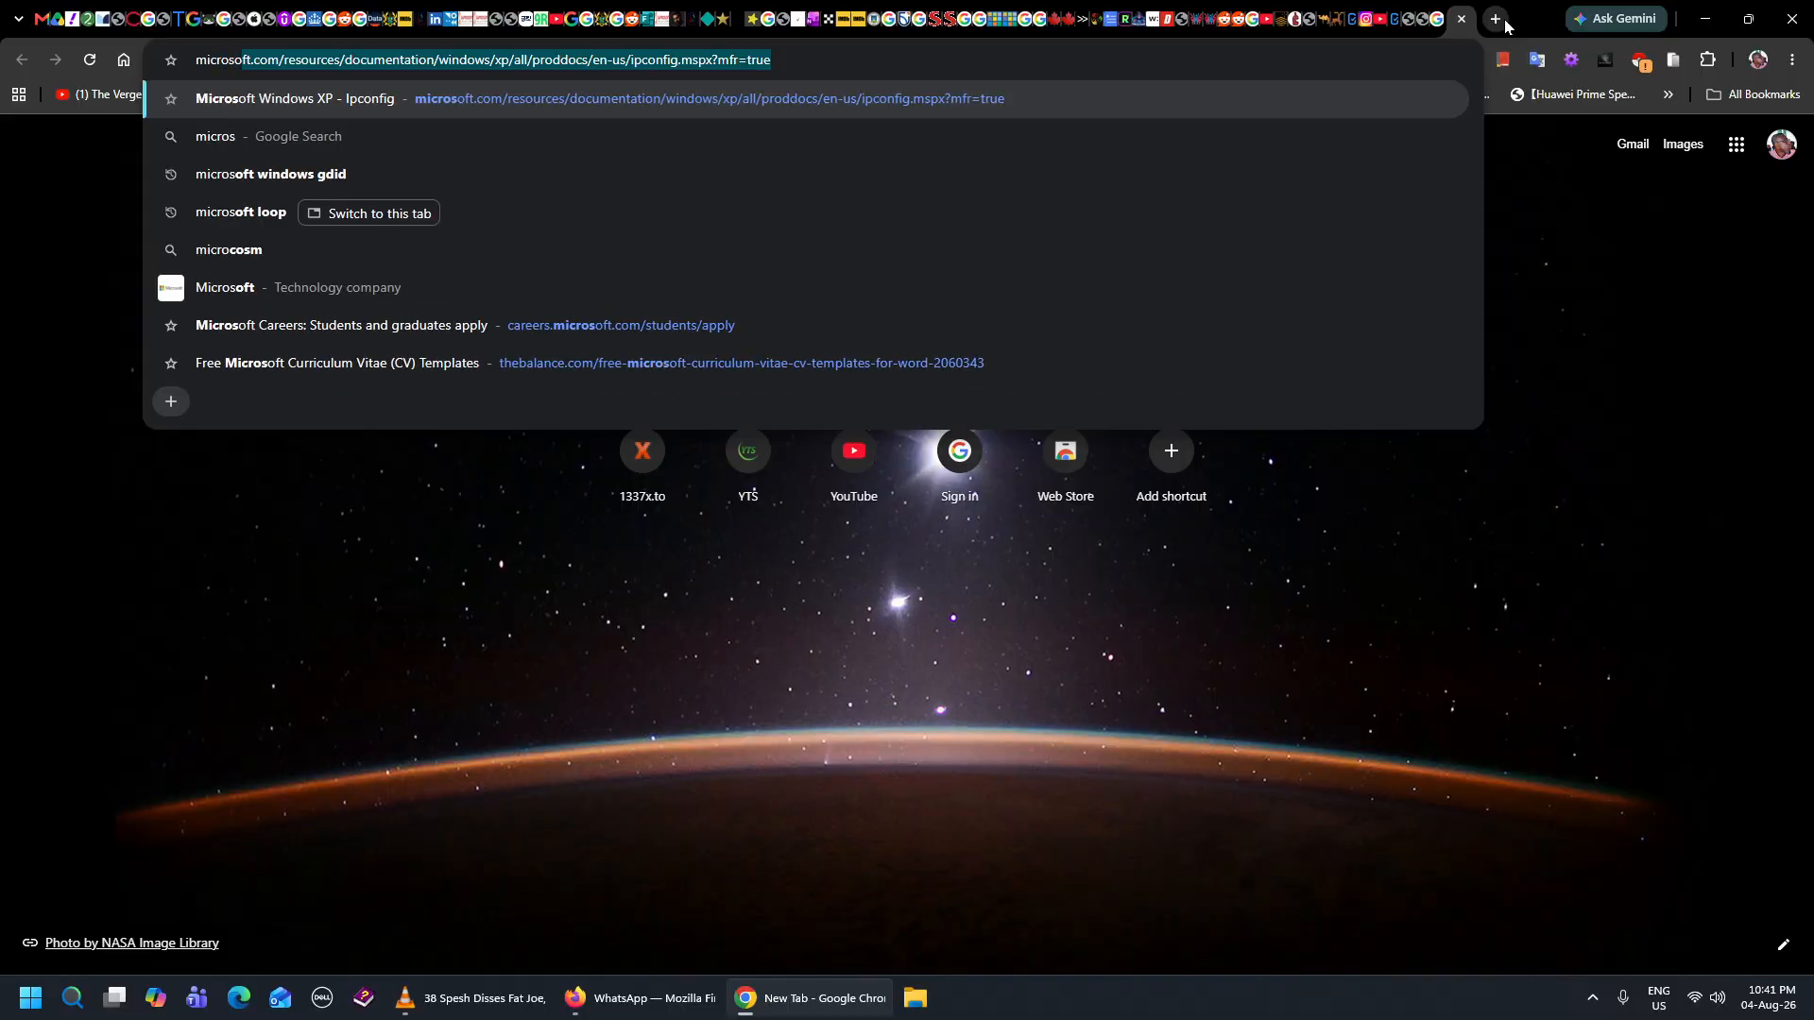
text(oft)
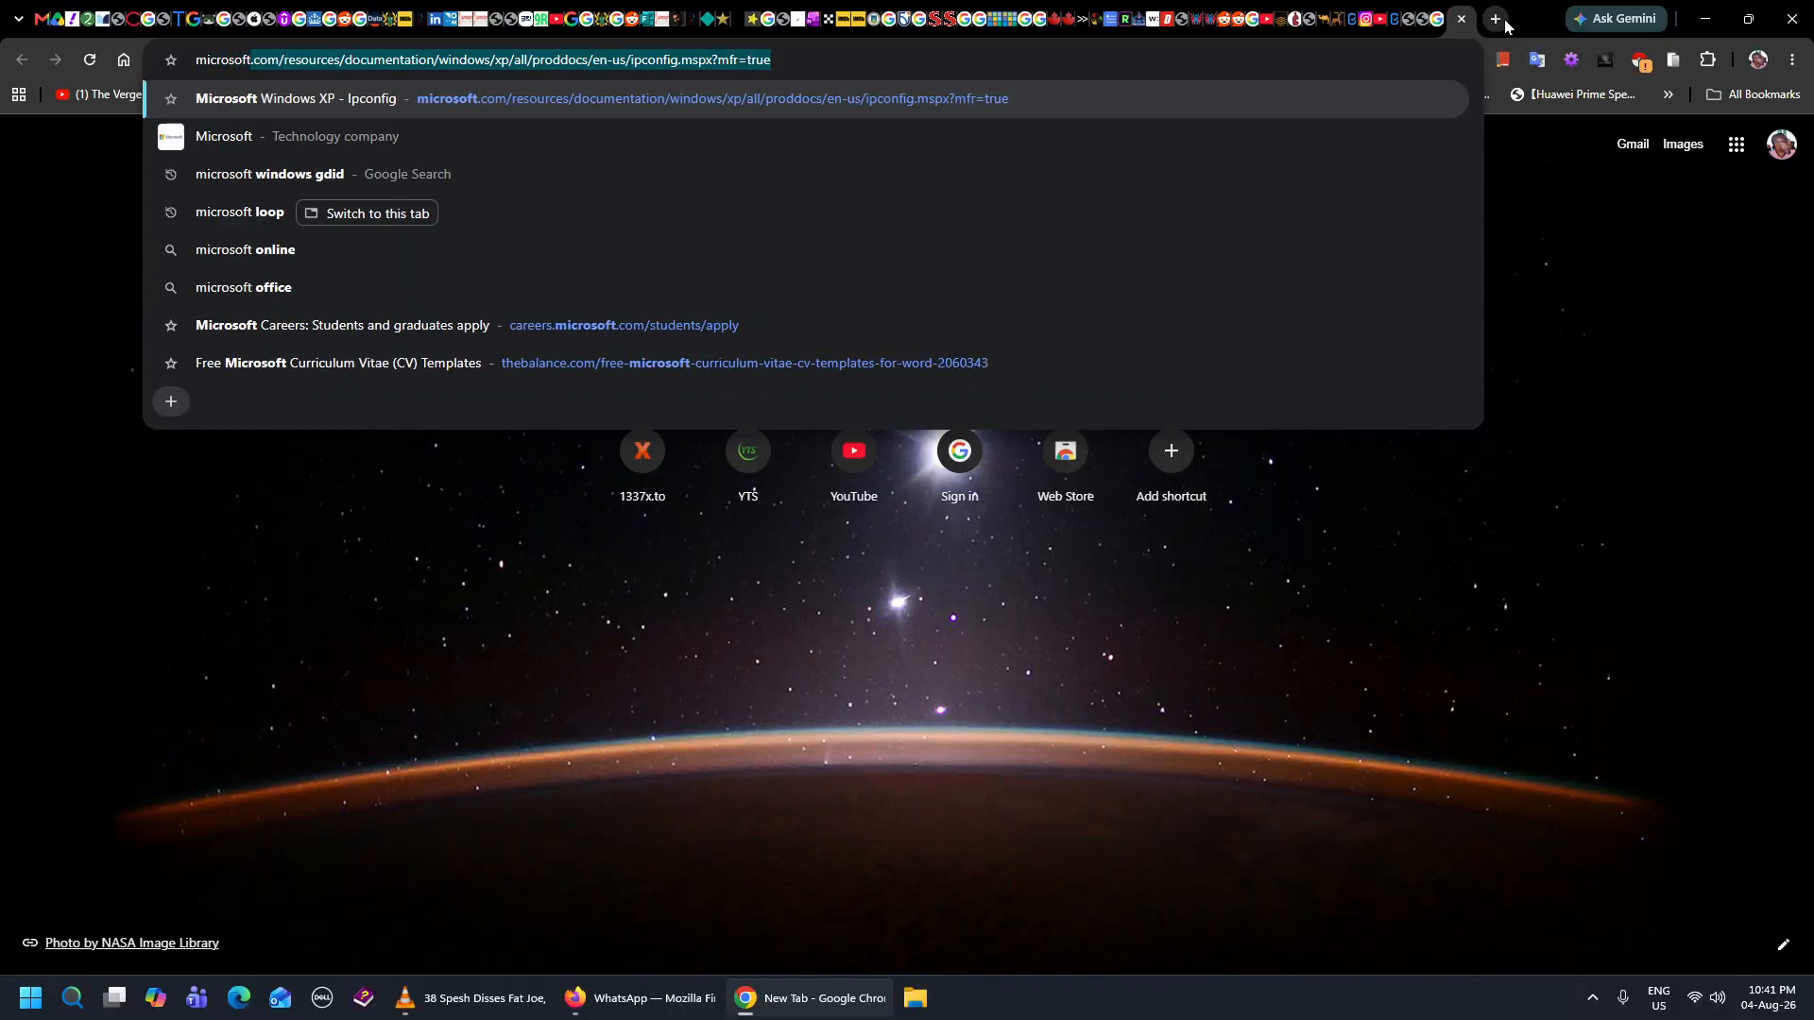
key(Down)
key(Down)
key(Return)
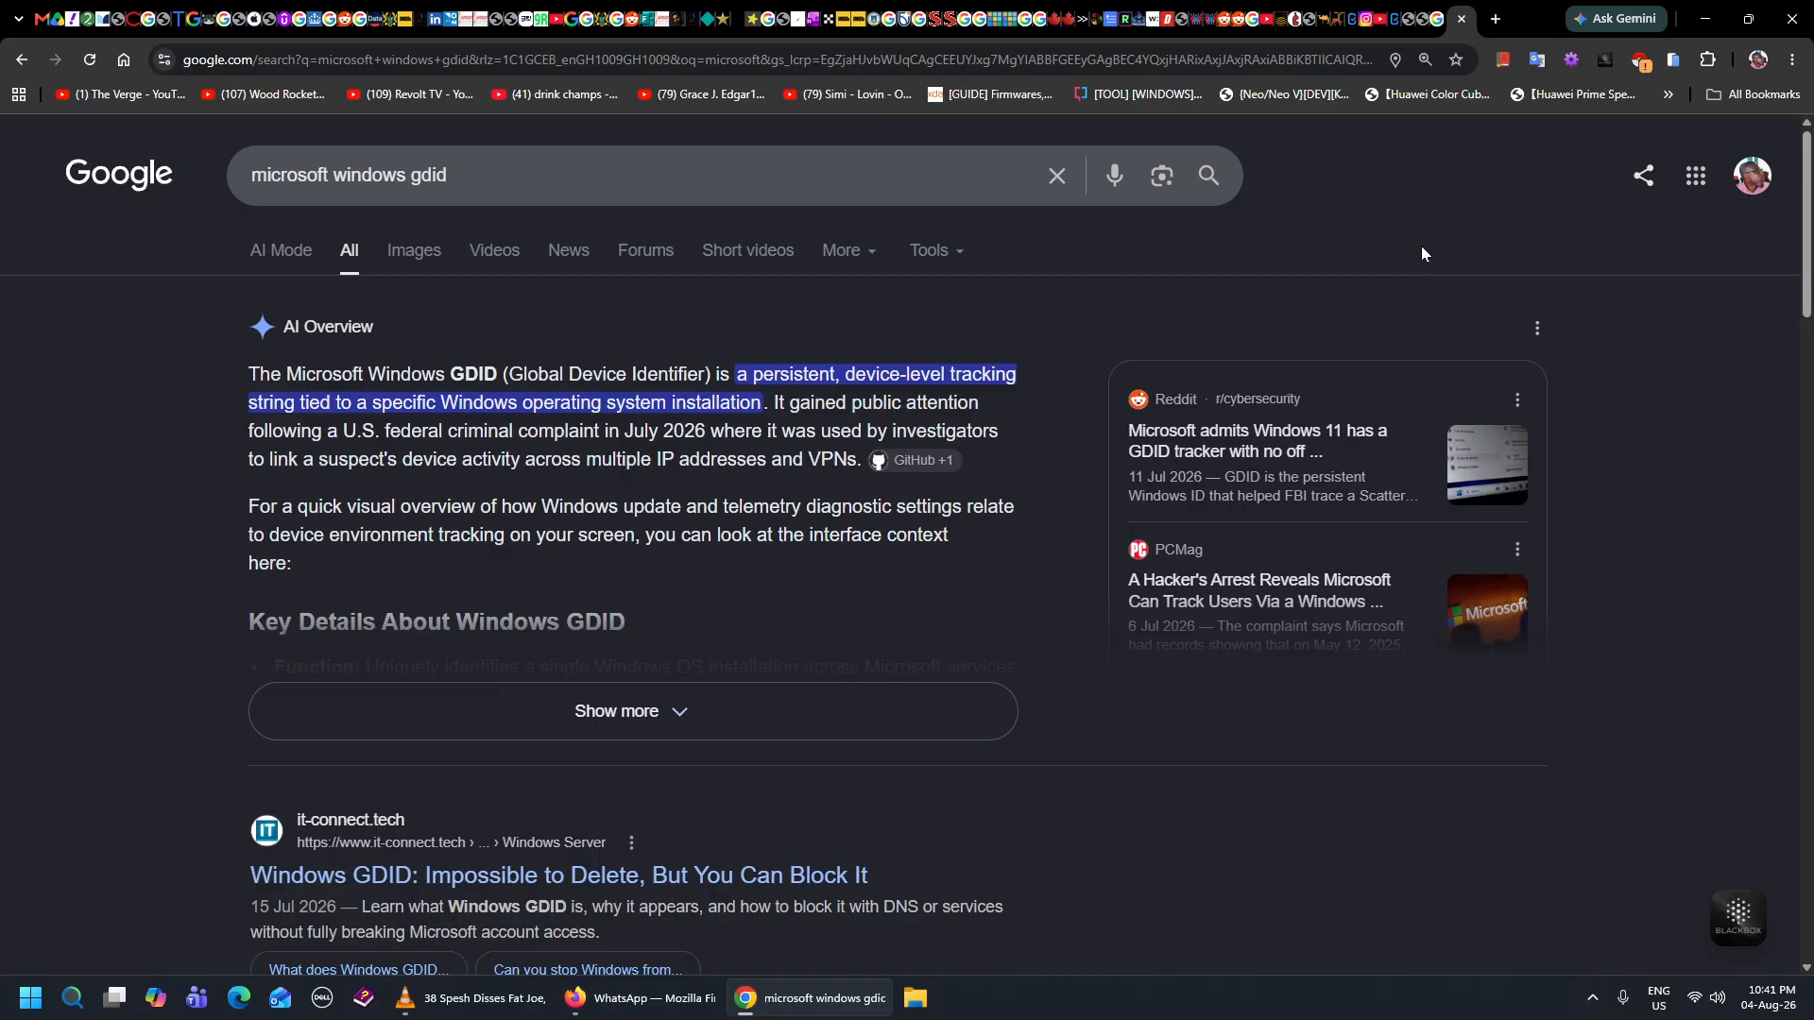
key(ctrl+w)
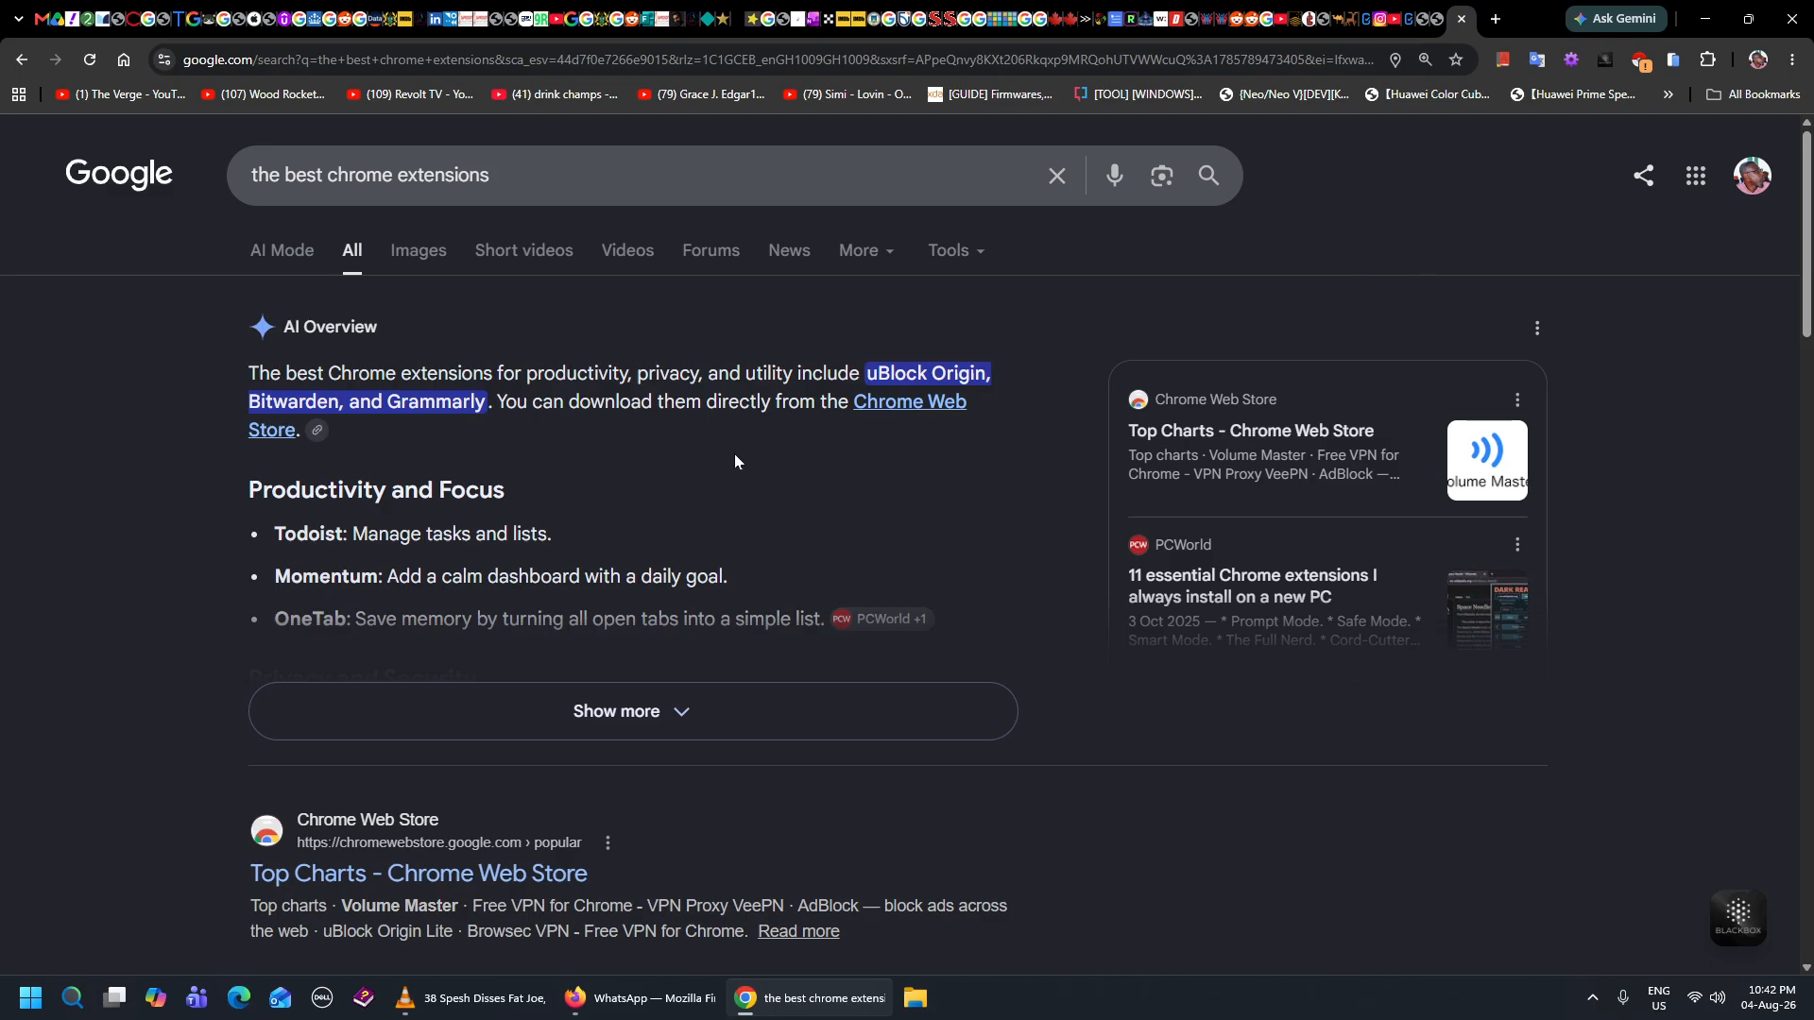
Look up the pop-up dictionary definitions of "productivity" and "Focus" in the AI Overview text.
double_click(567, 374)
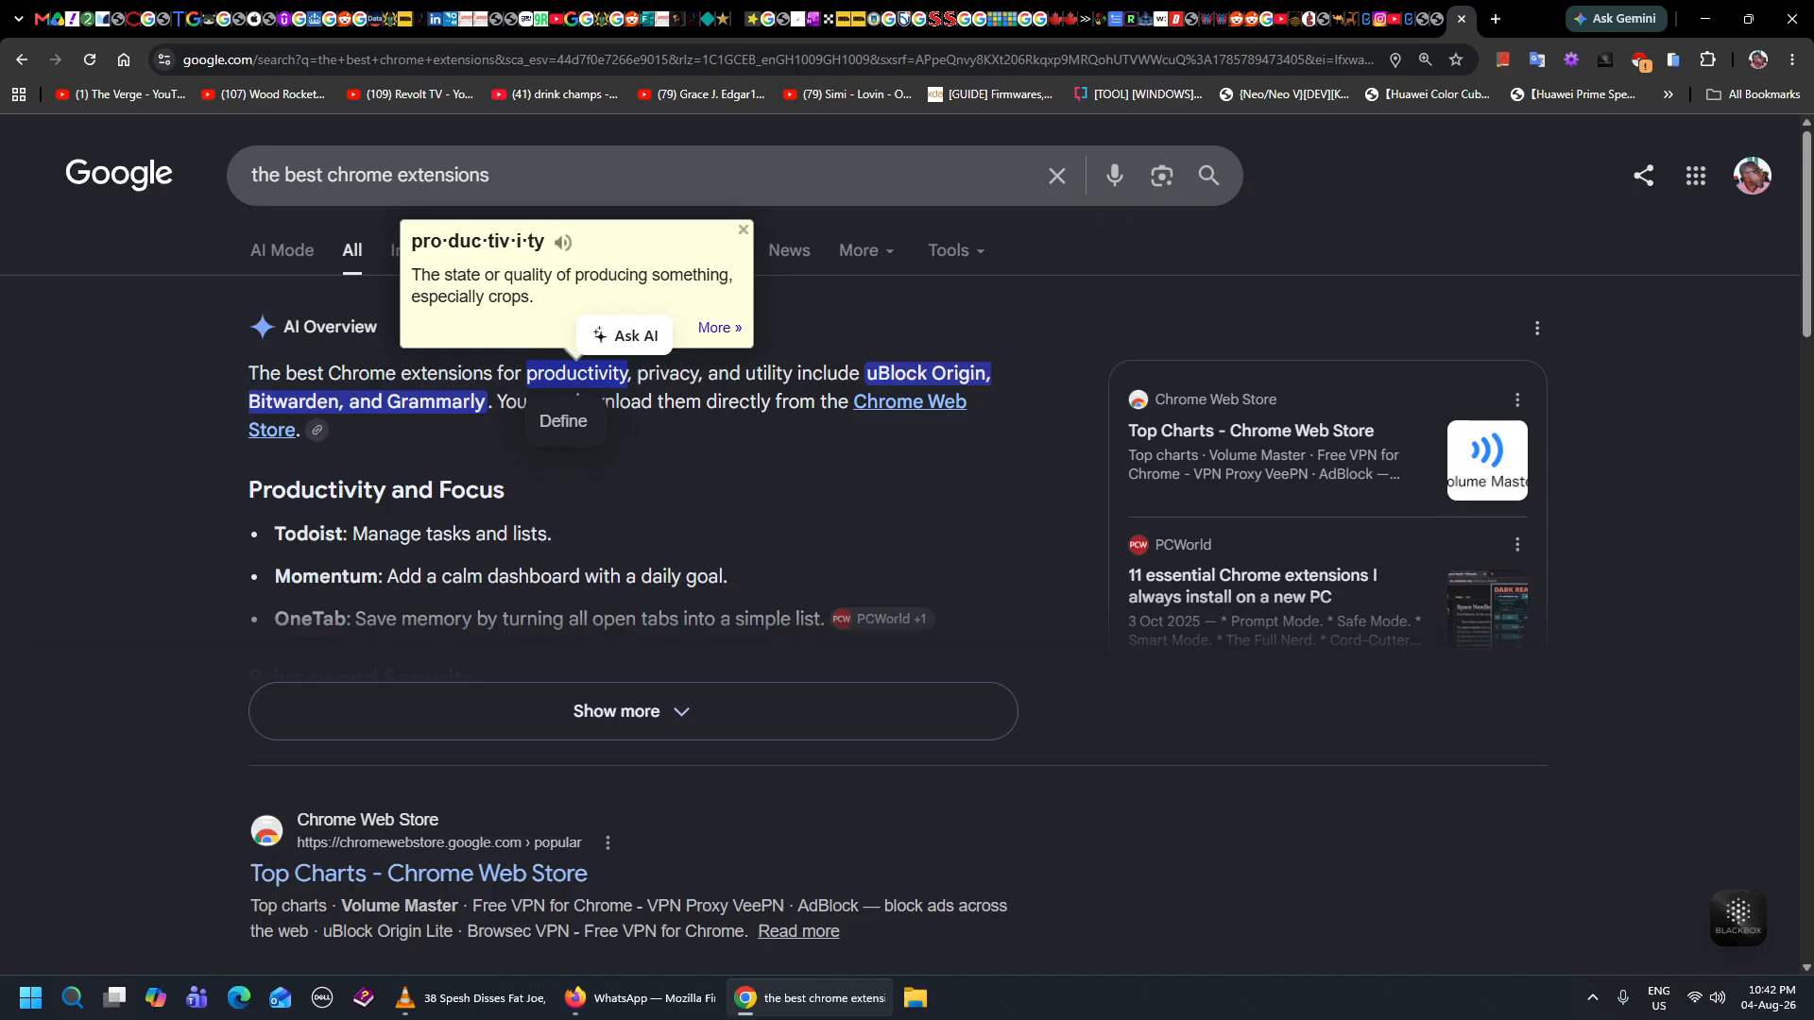
click(639, 506)
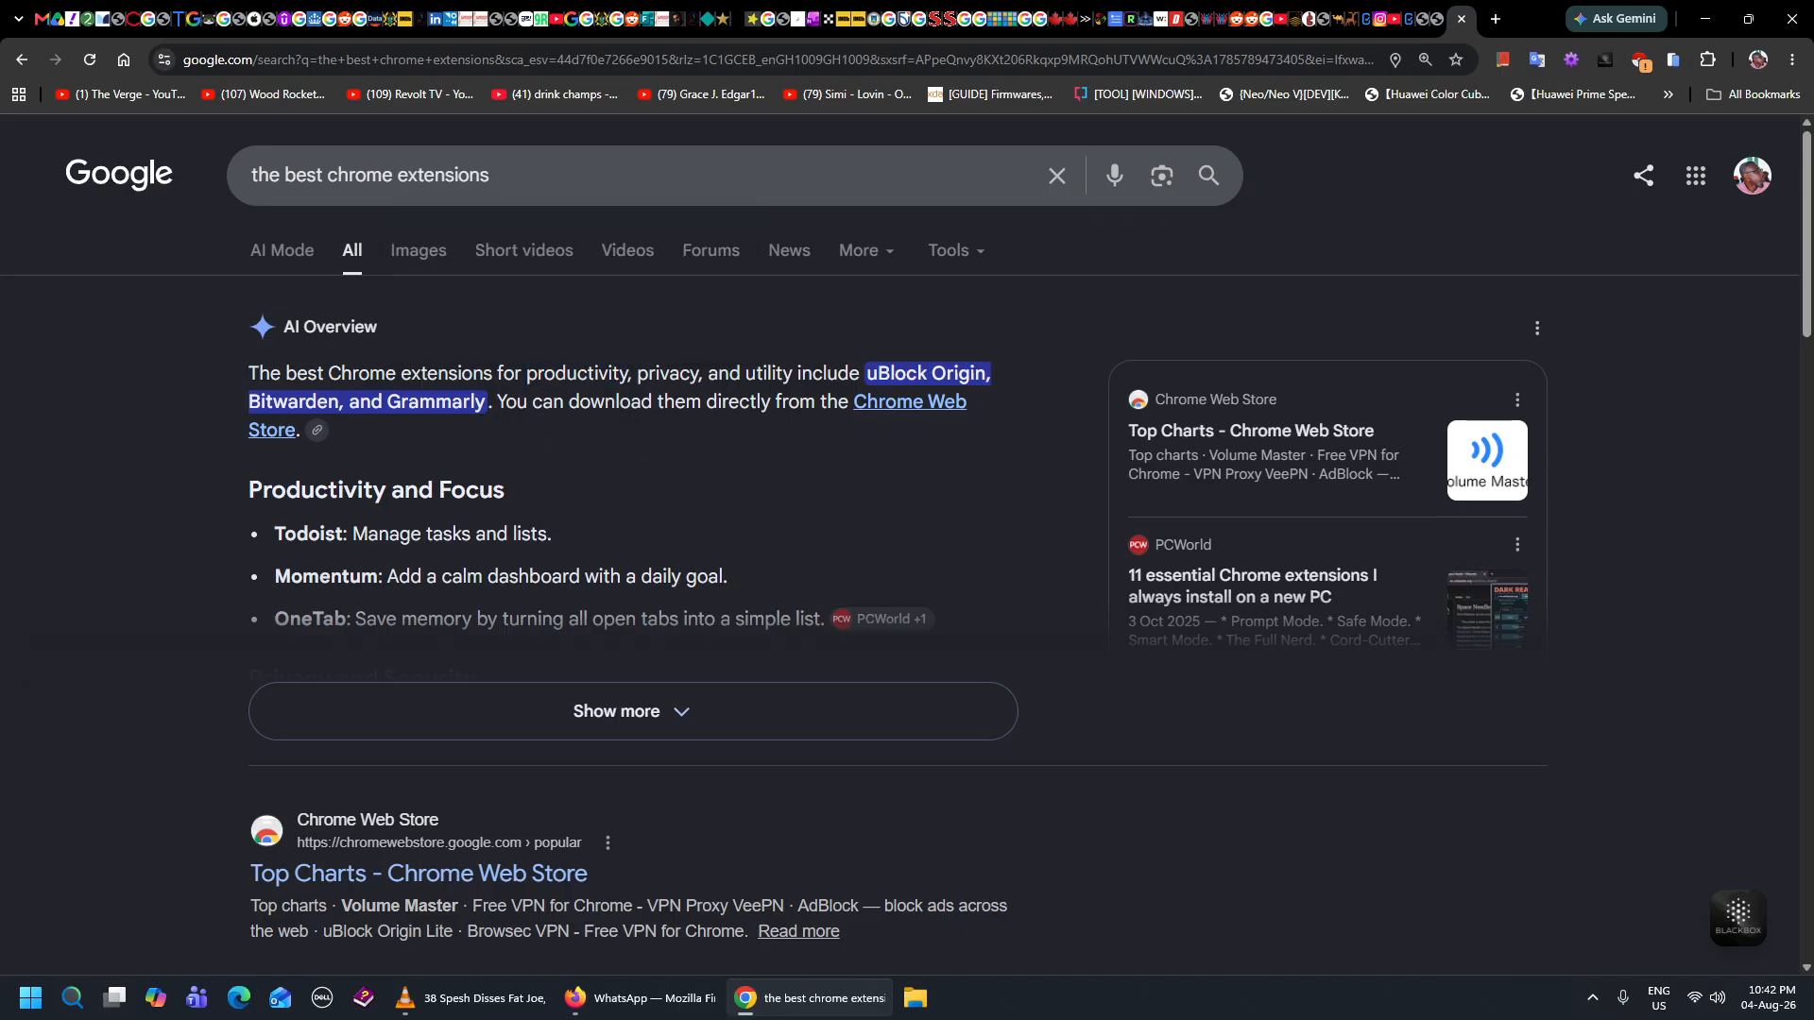
double_click(471, 489)
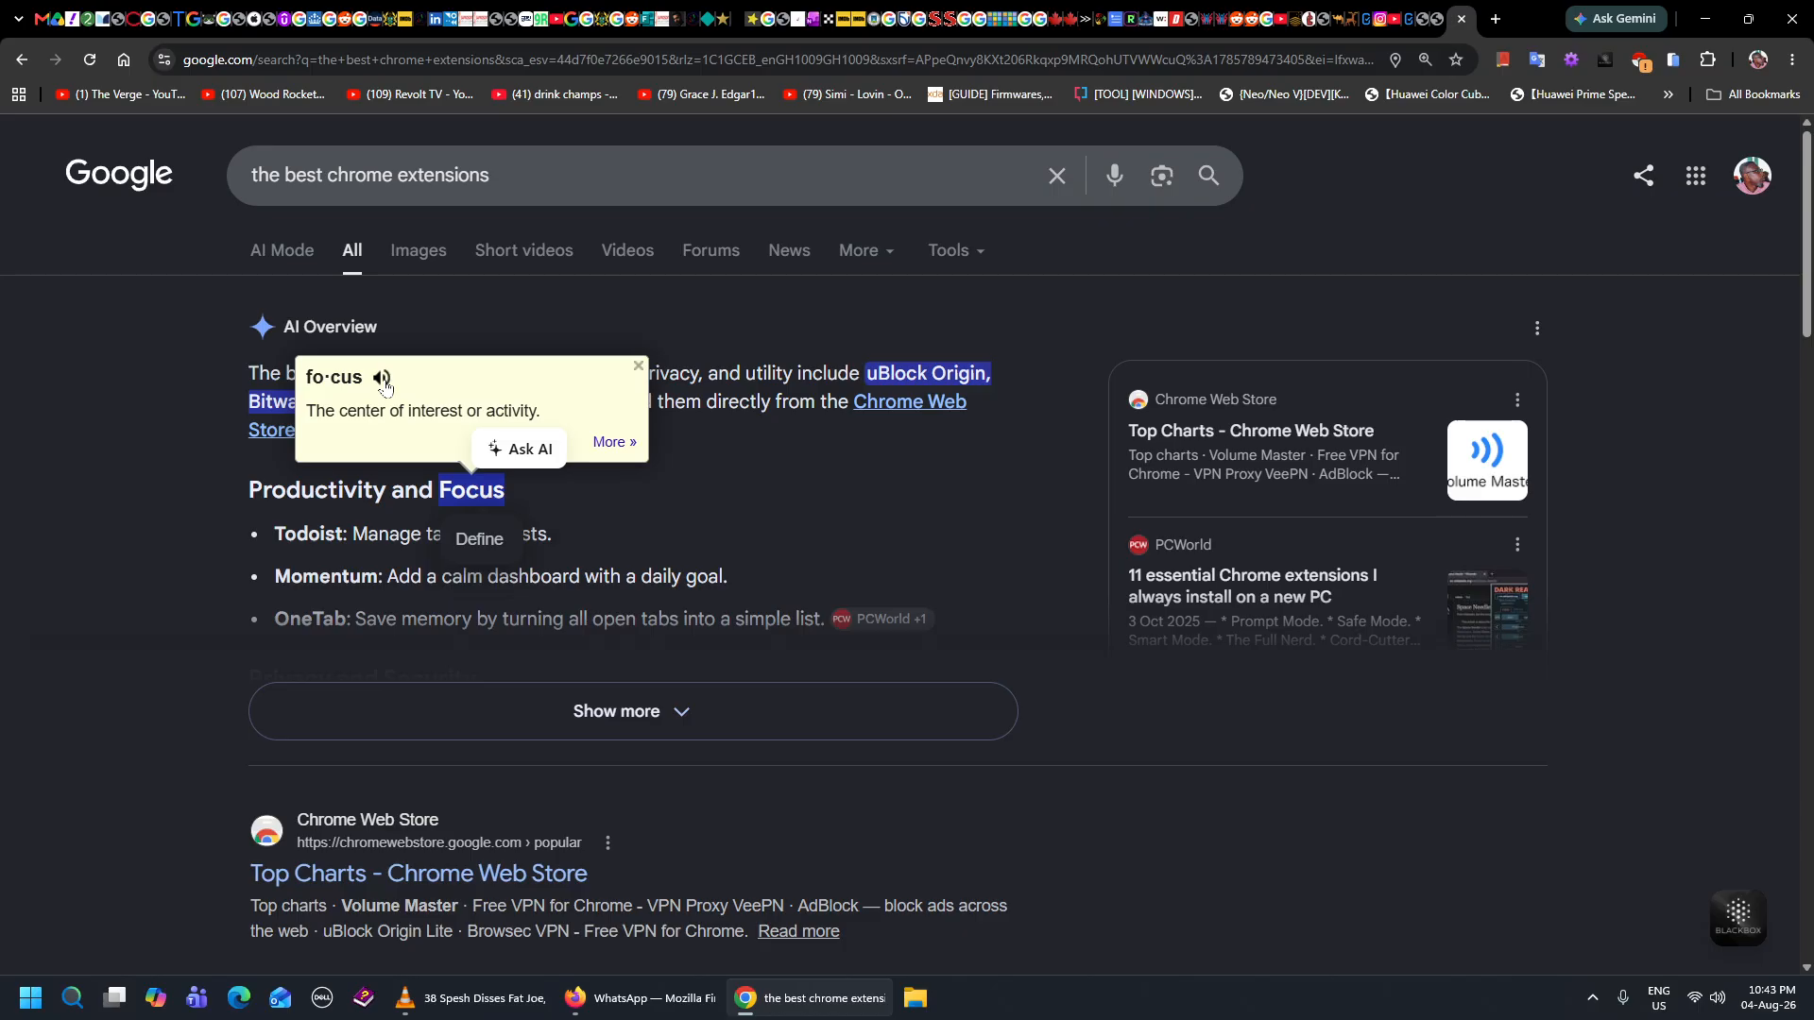
click(1177, 324)
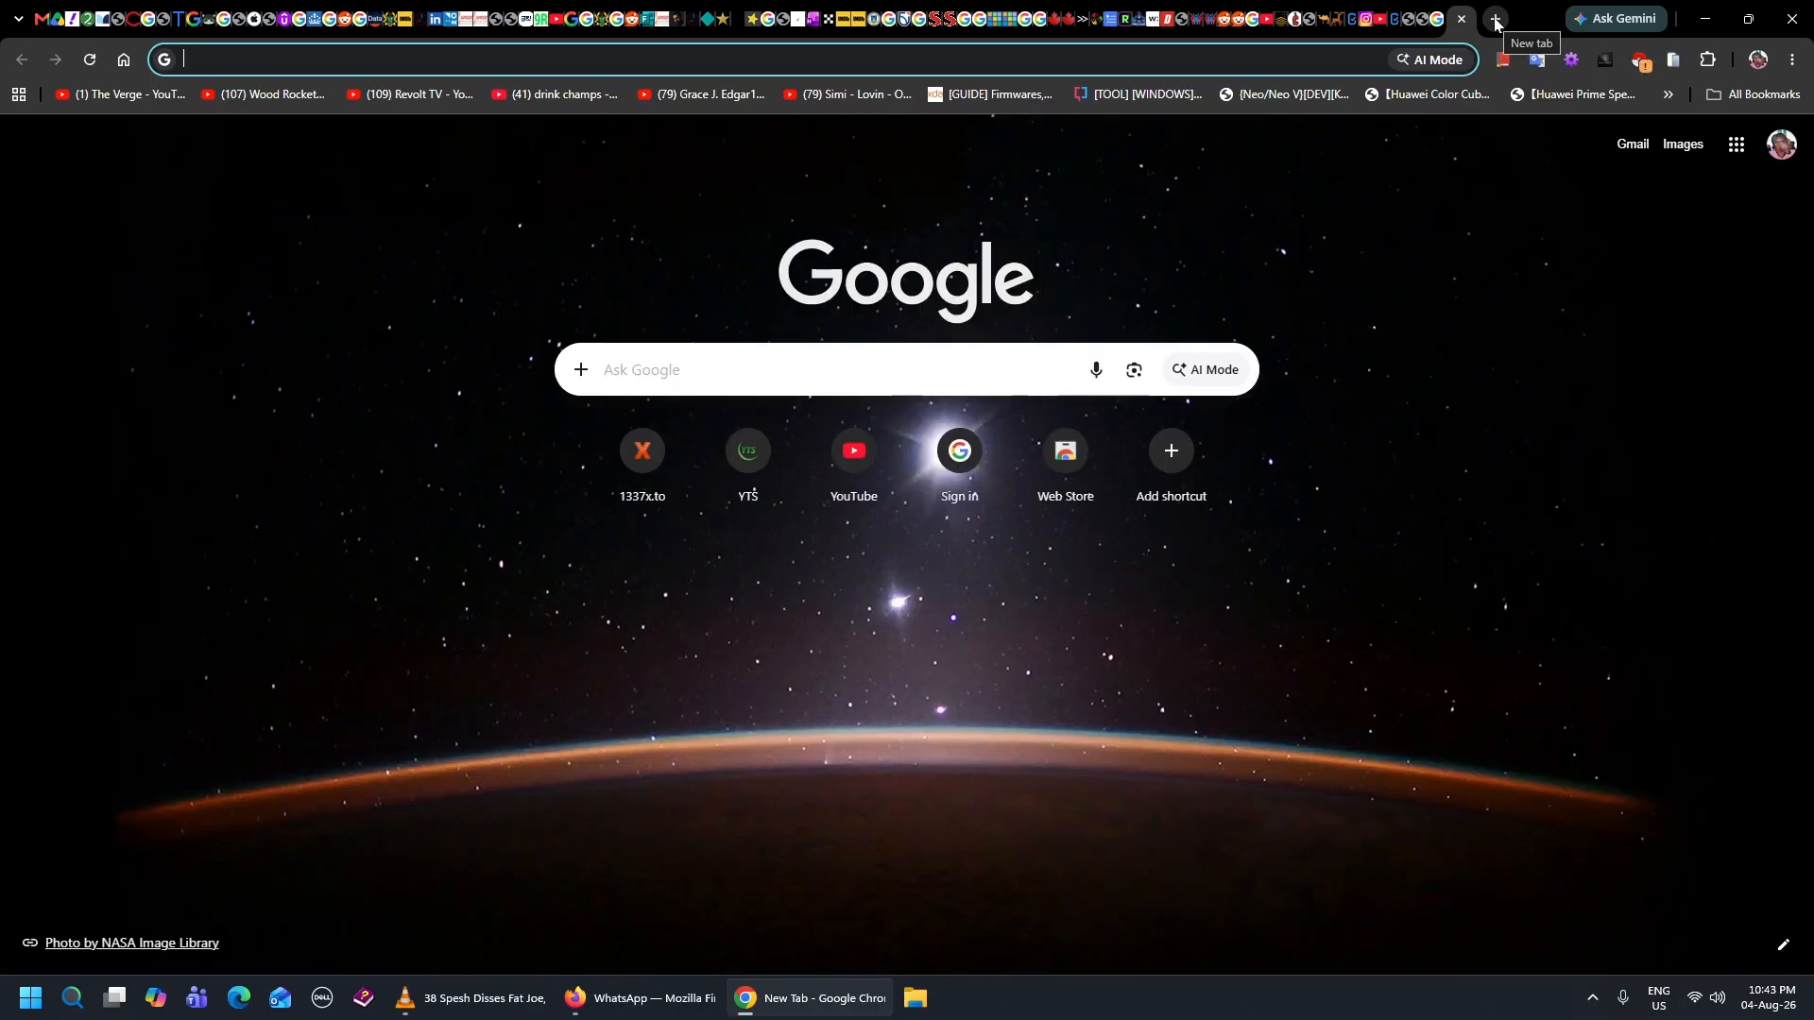
Search Google for "chromium" in a new tab.
text(chr)
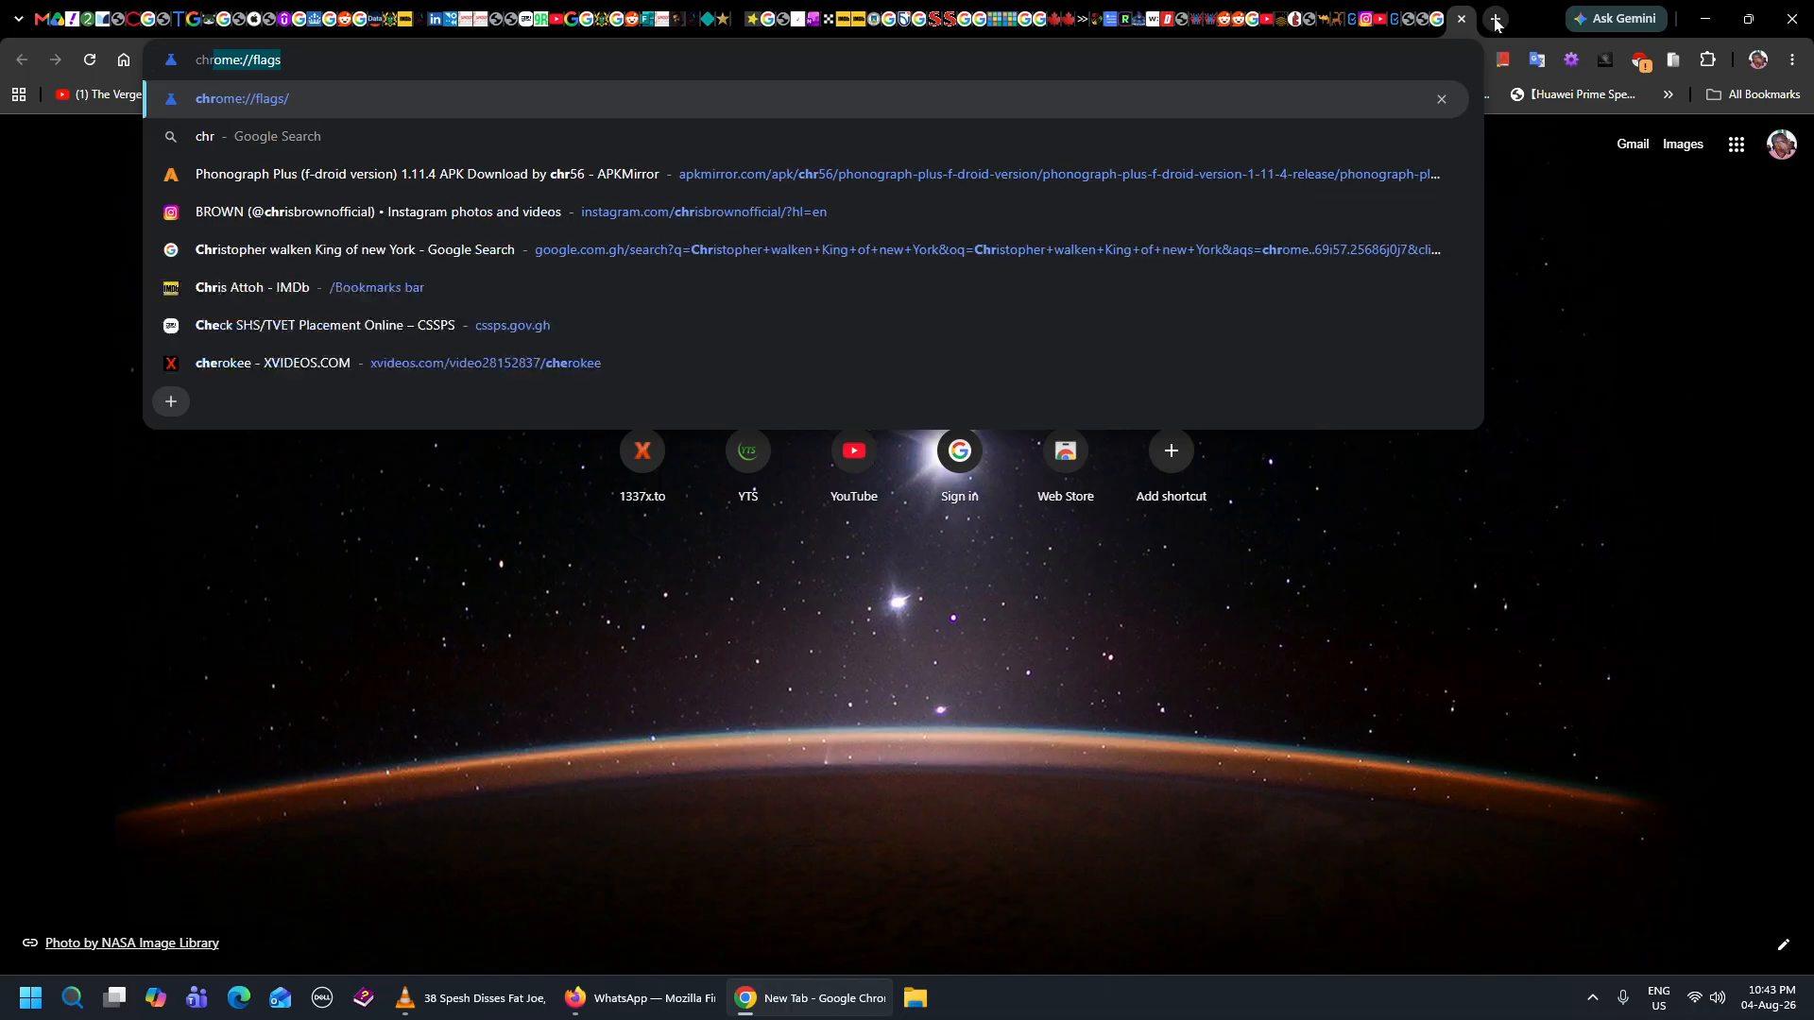
text(omium)
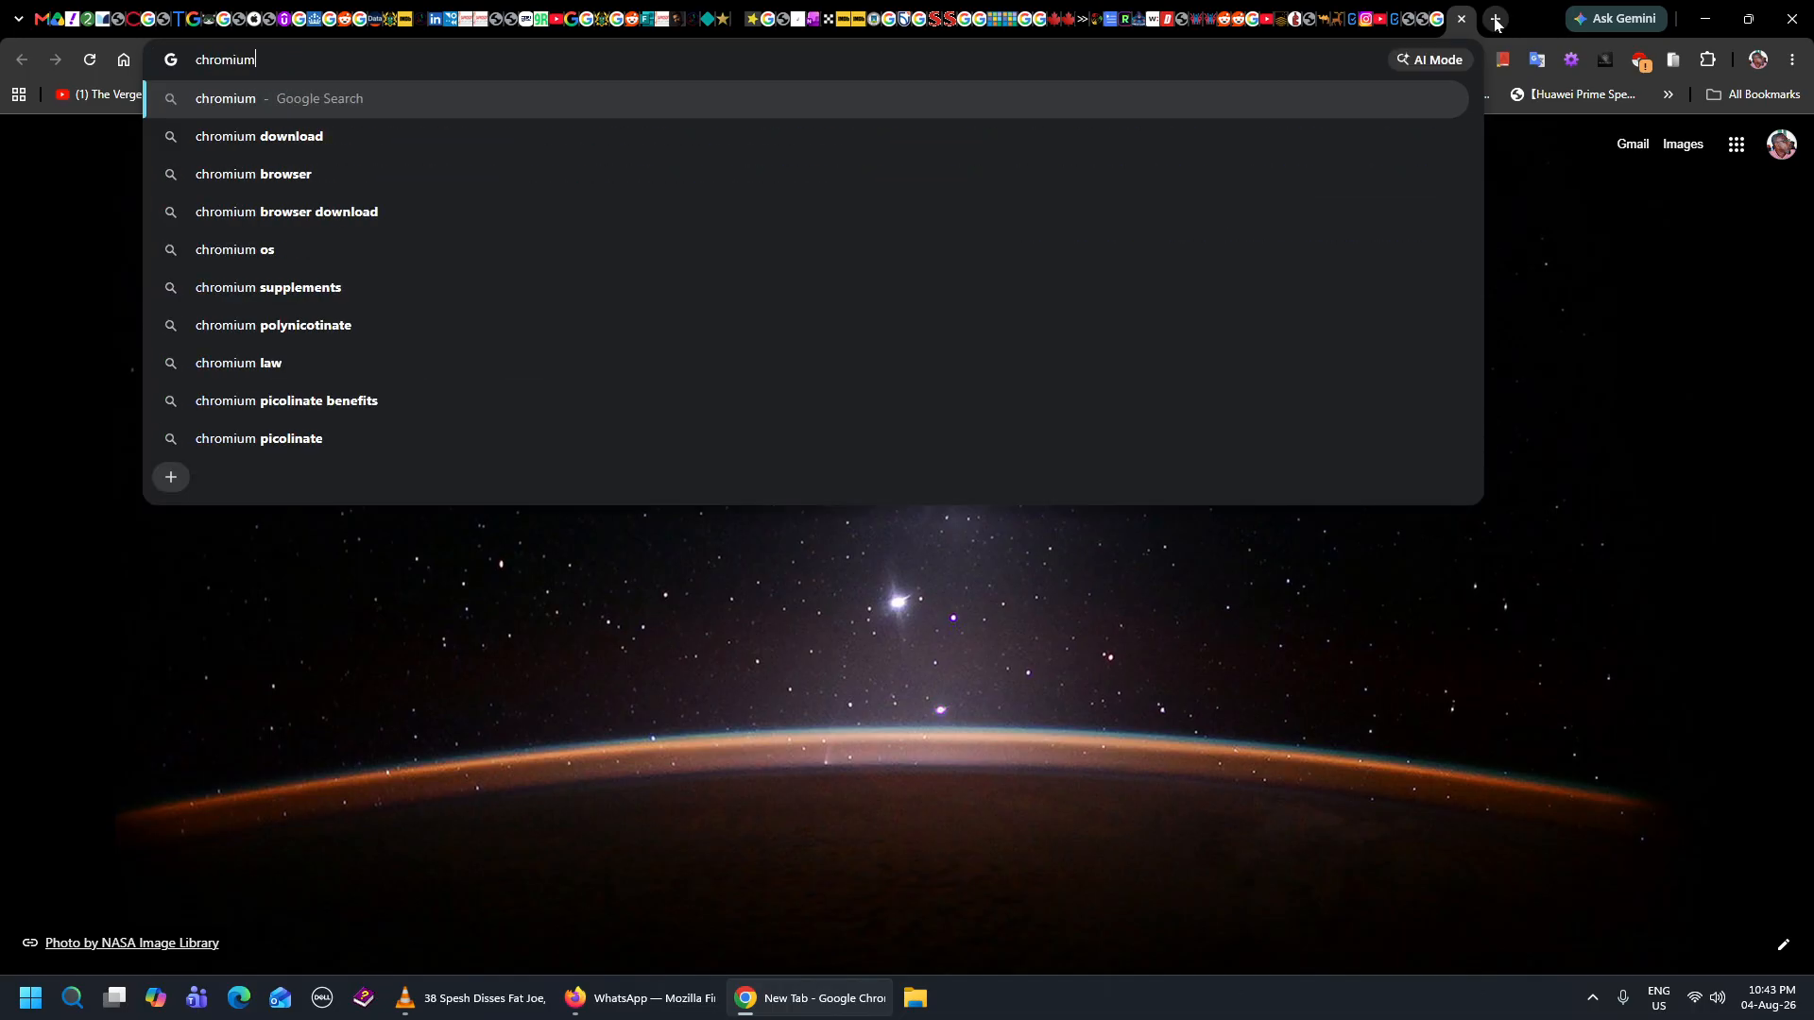
key(Return)
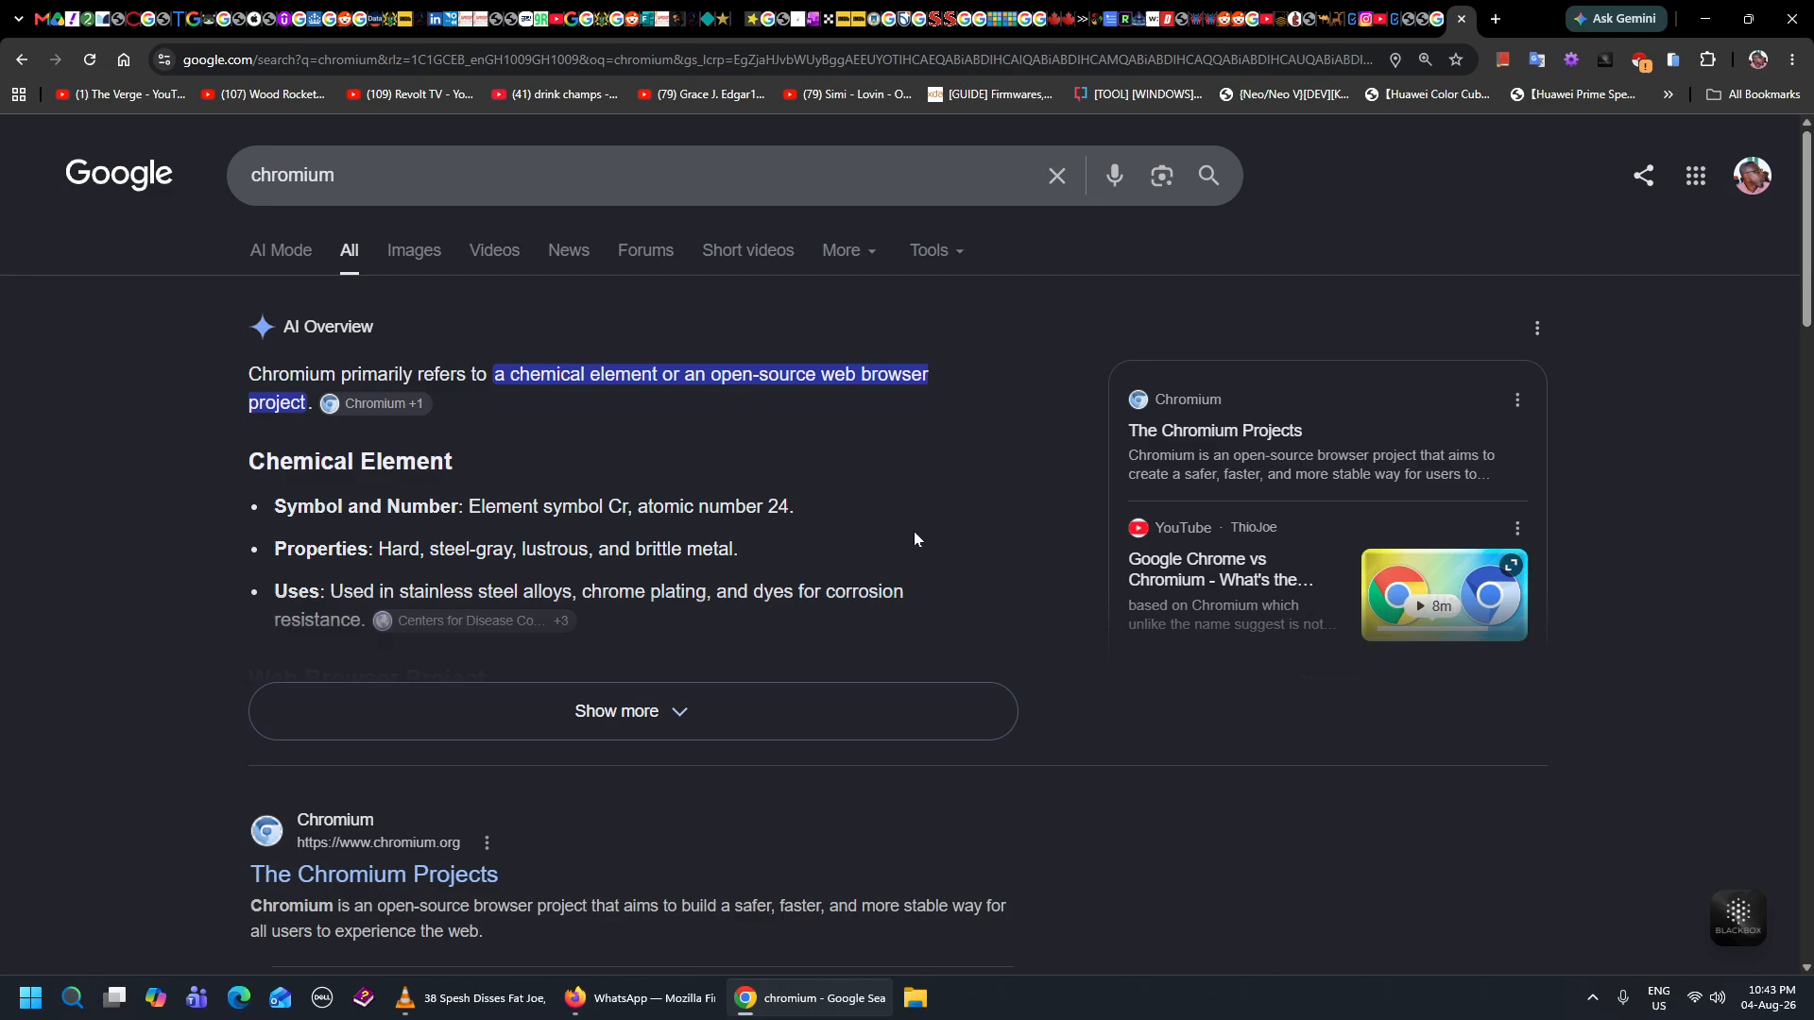
double_click(293, 175)
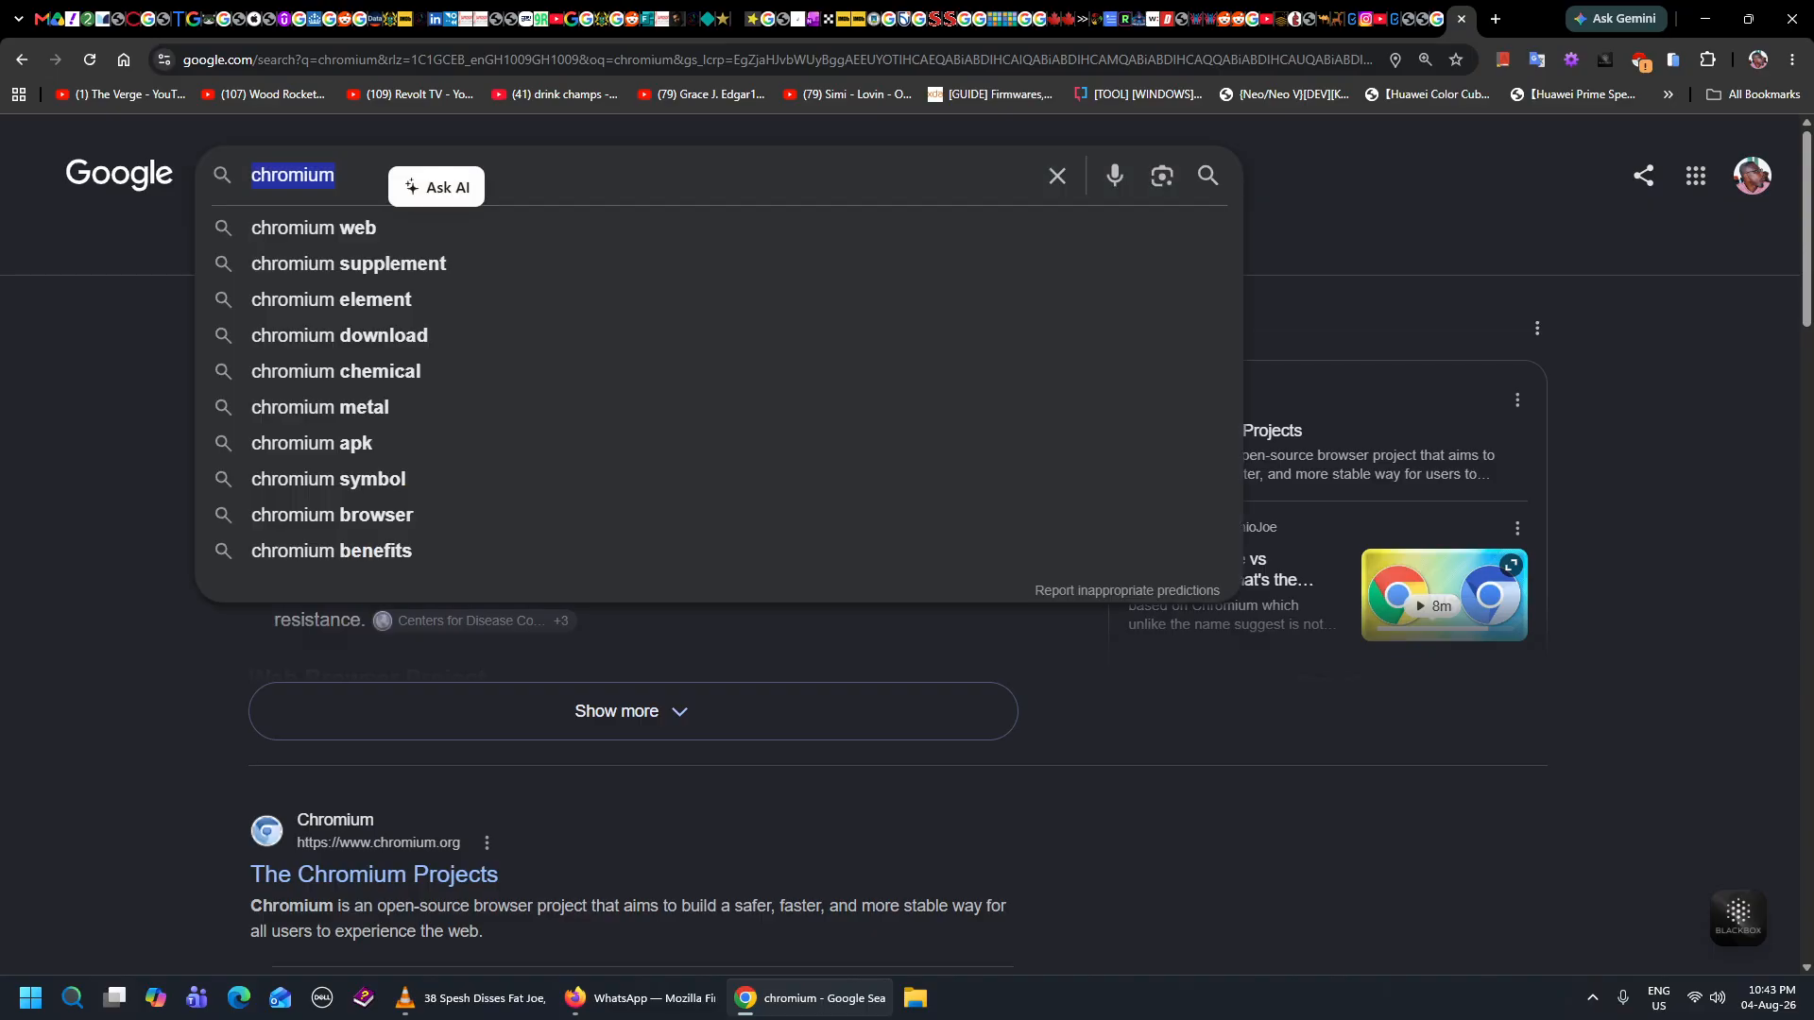
click(1540, 220)
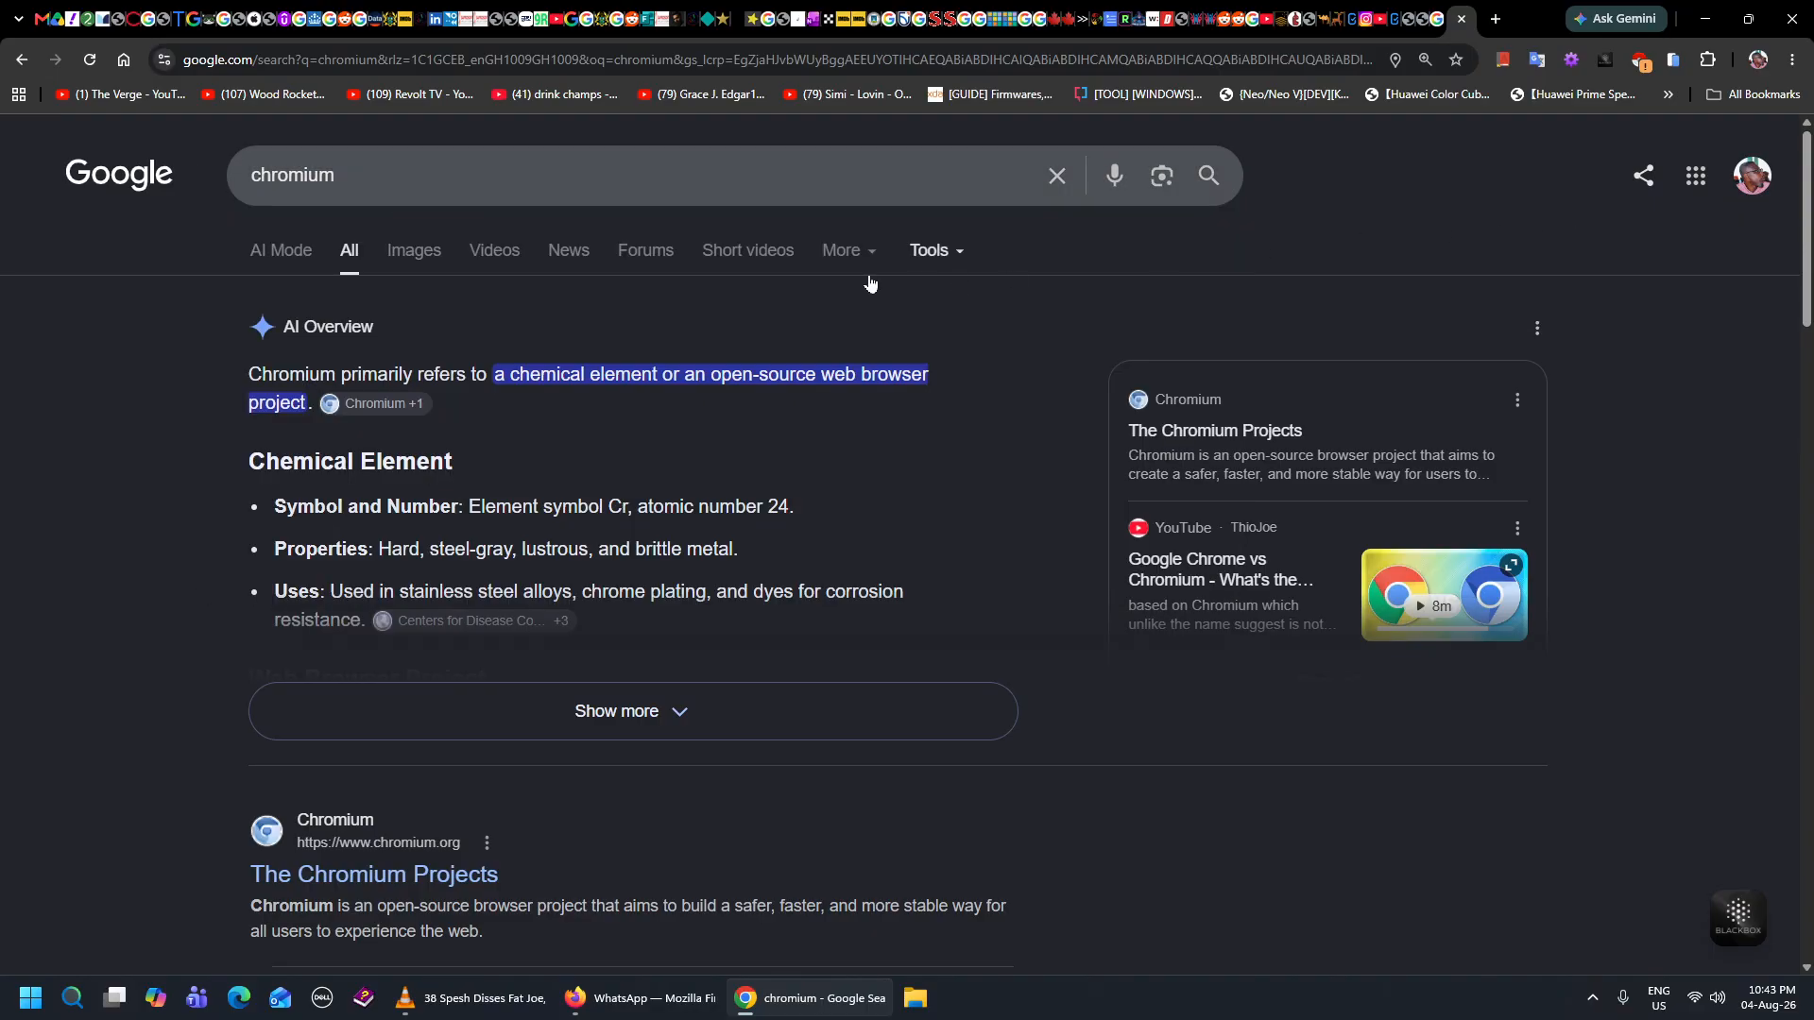
double_click(292, 175)
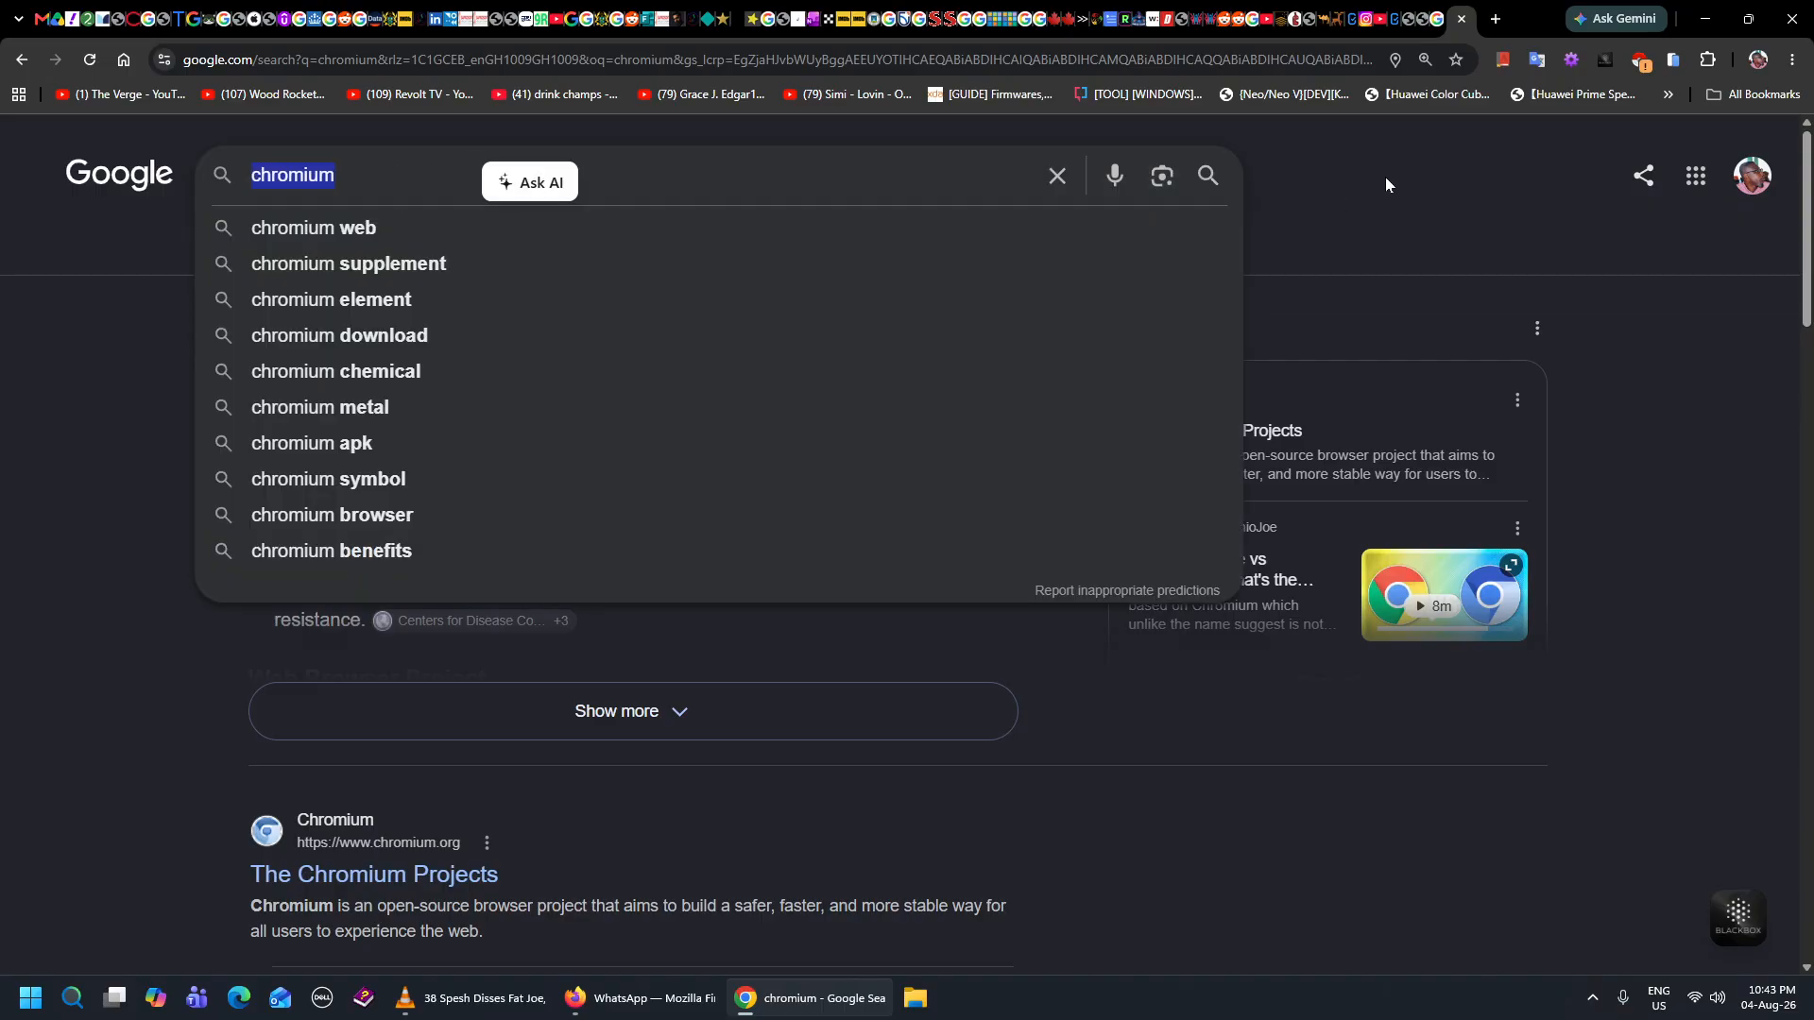
click(1213, 263)
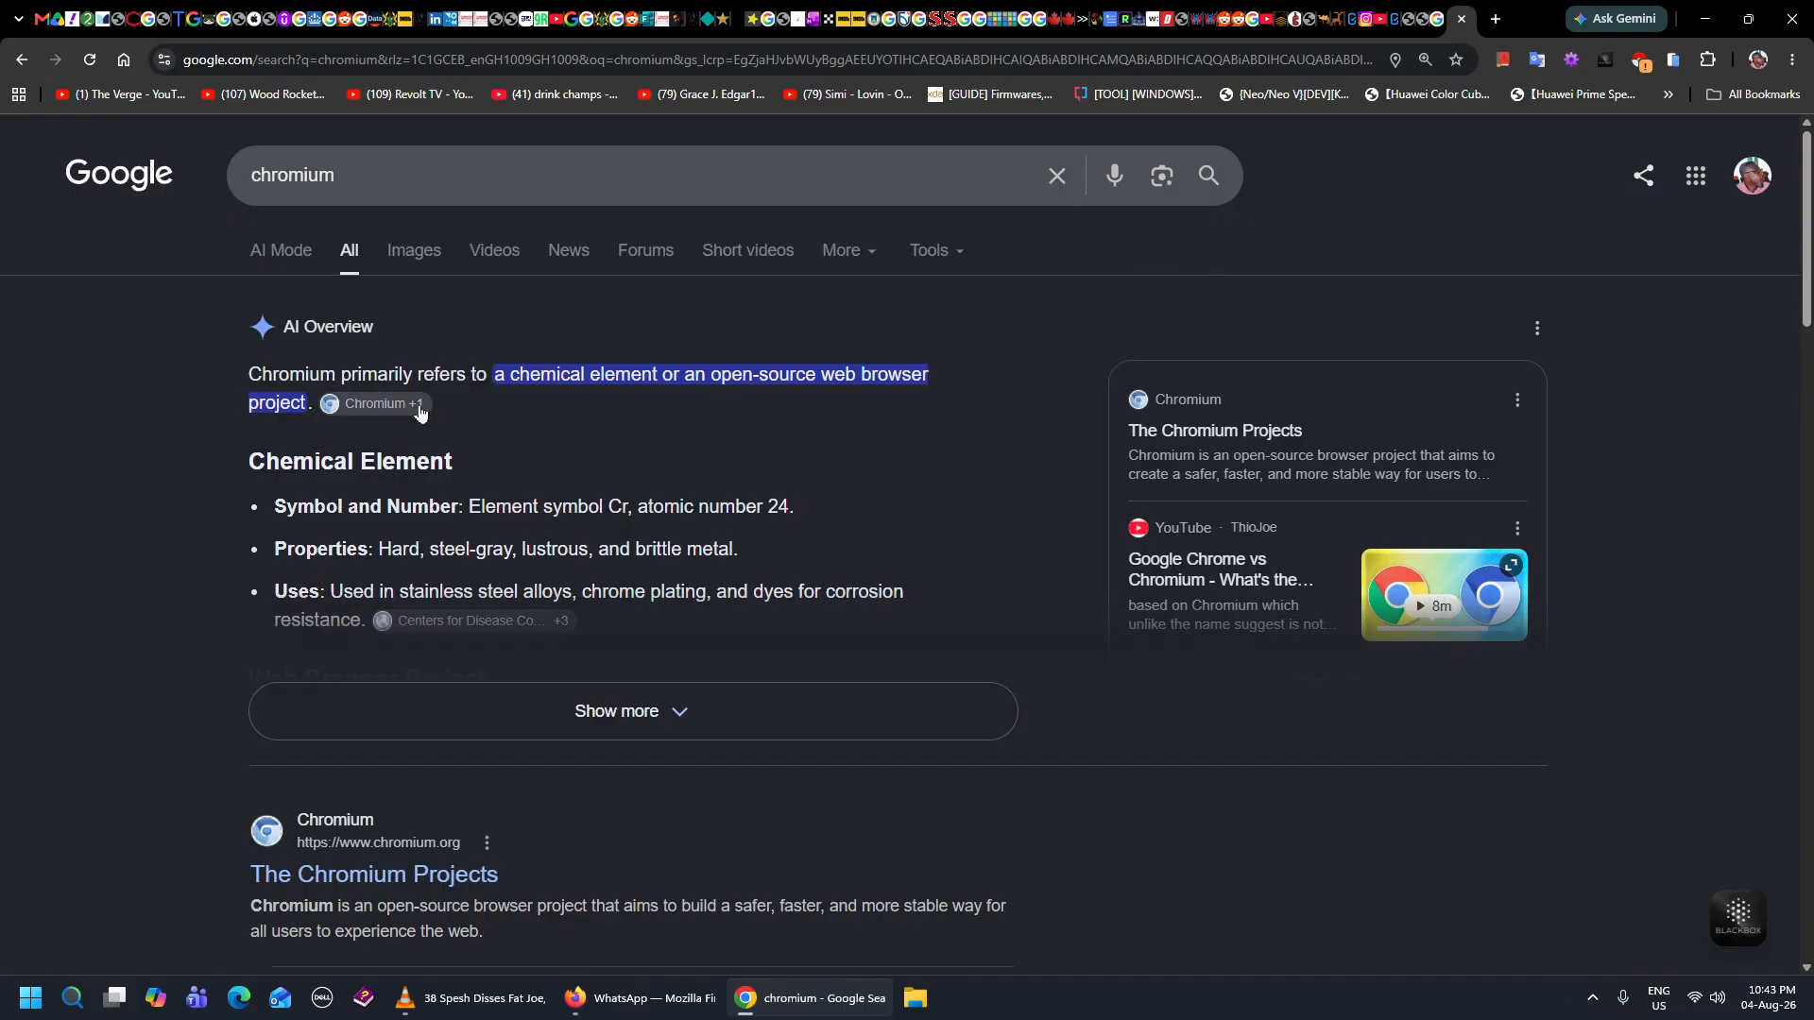
Enlarge the results page and examine the AI Overview on chromium and the Chromium Projects result.
ctrl+scroll(516, 425, up, 6)
scroll(515, 435, down, 2)
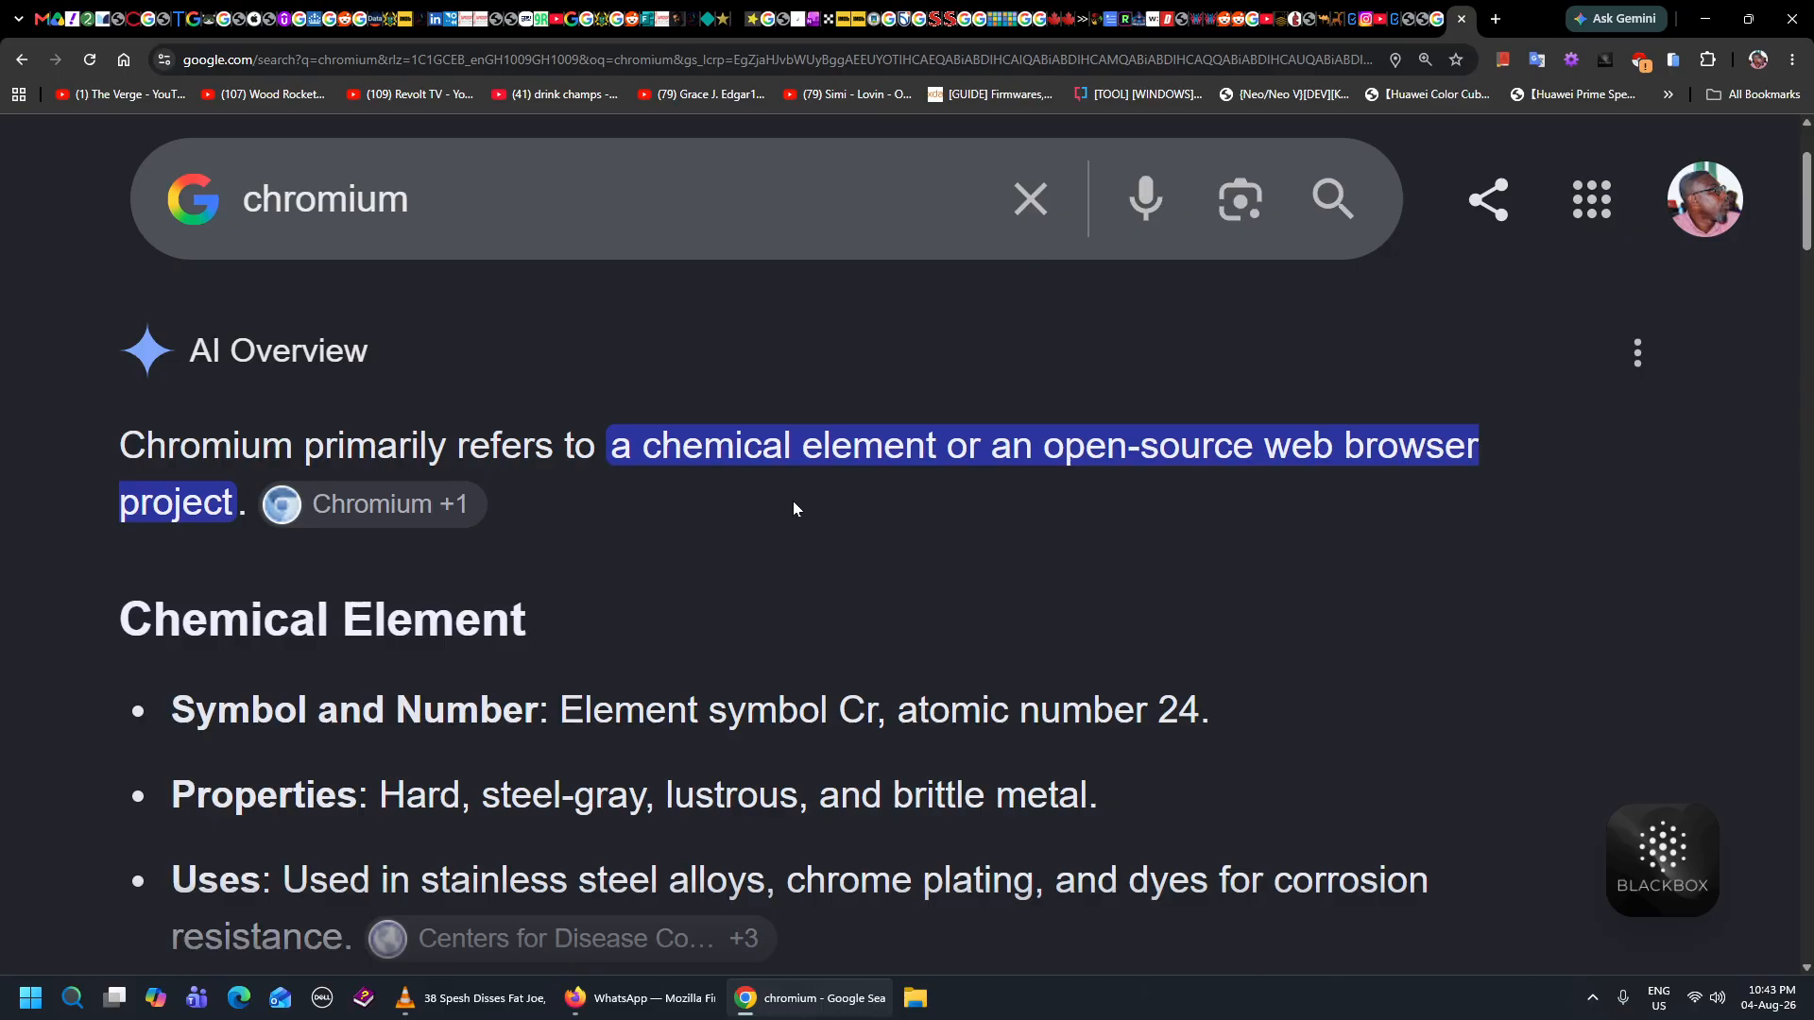
scroll(791, 501, down, 5)
scroll(792, 501, down, 4)
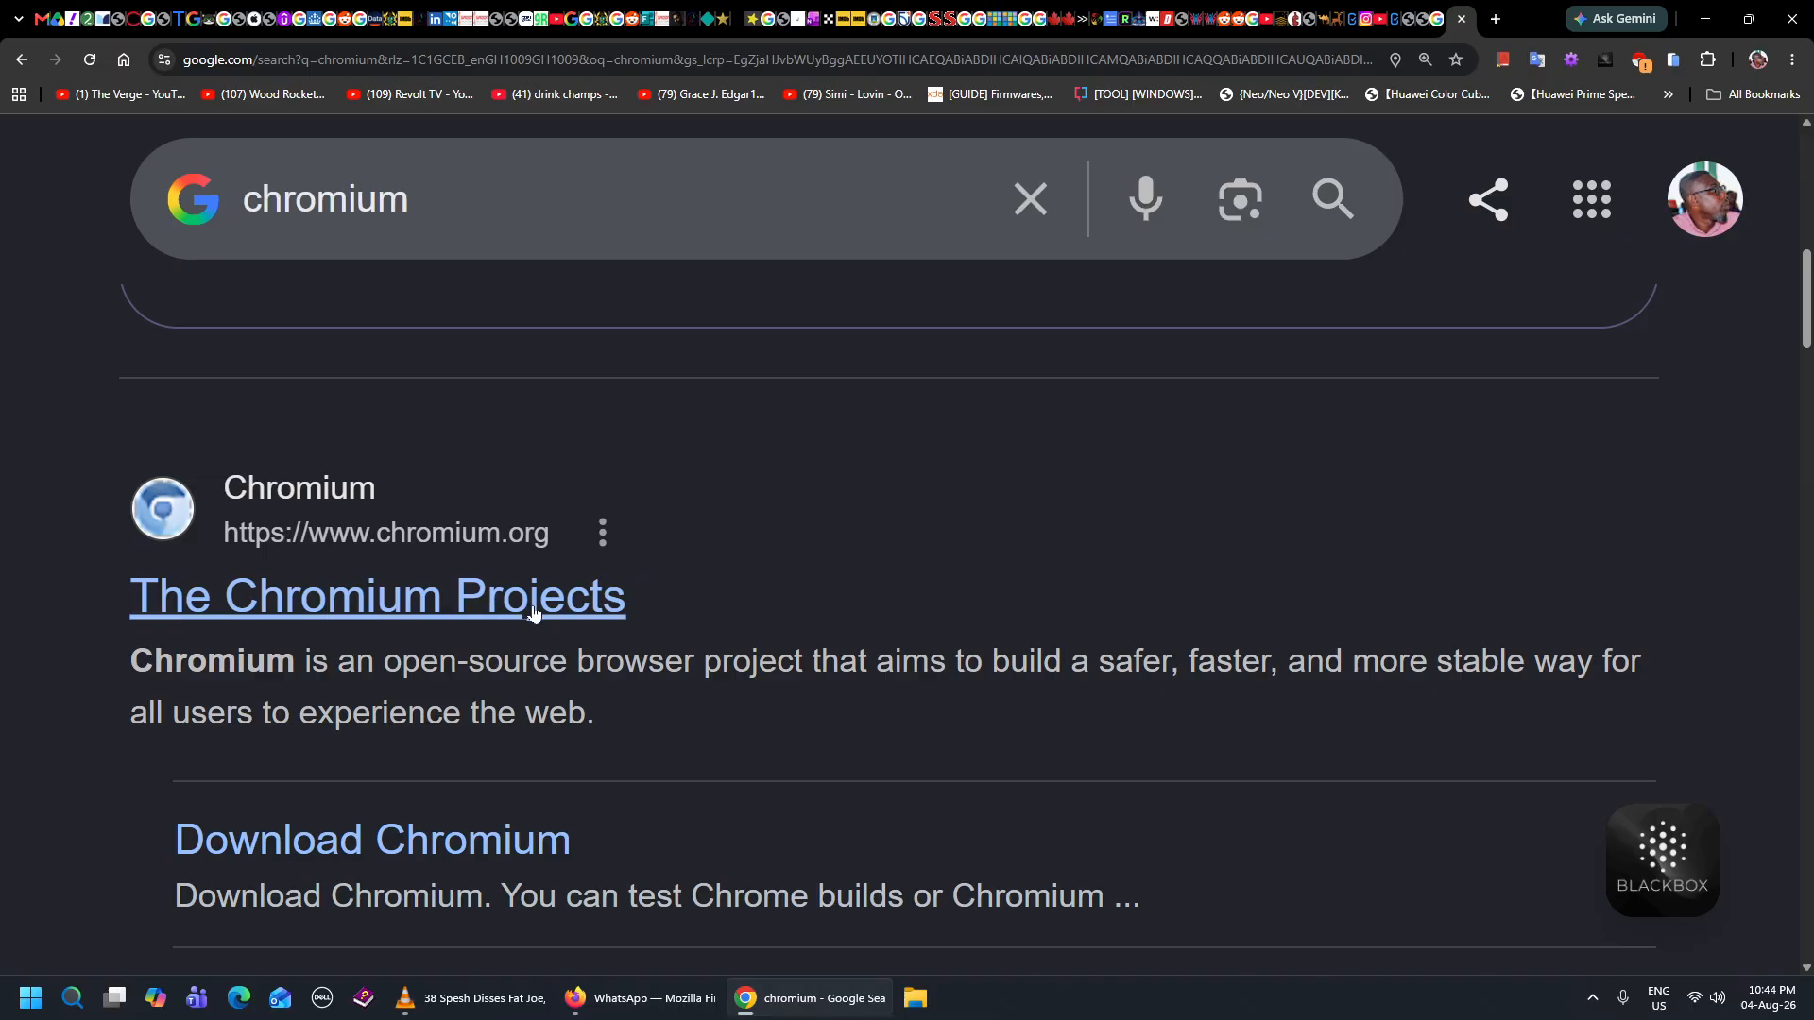
scroll(624, 576, up, 9)
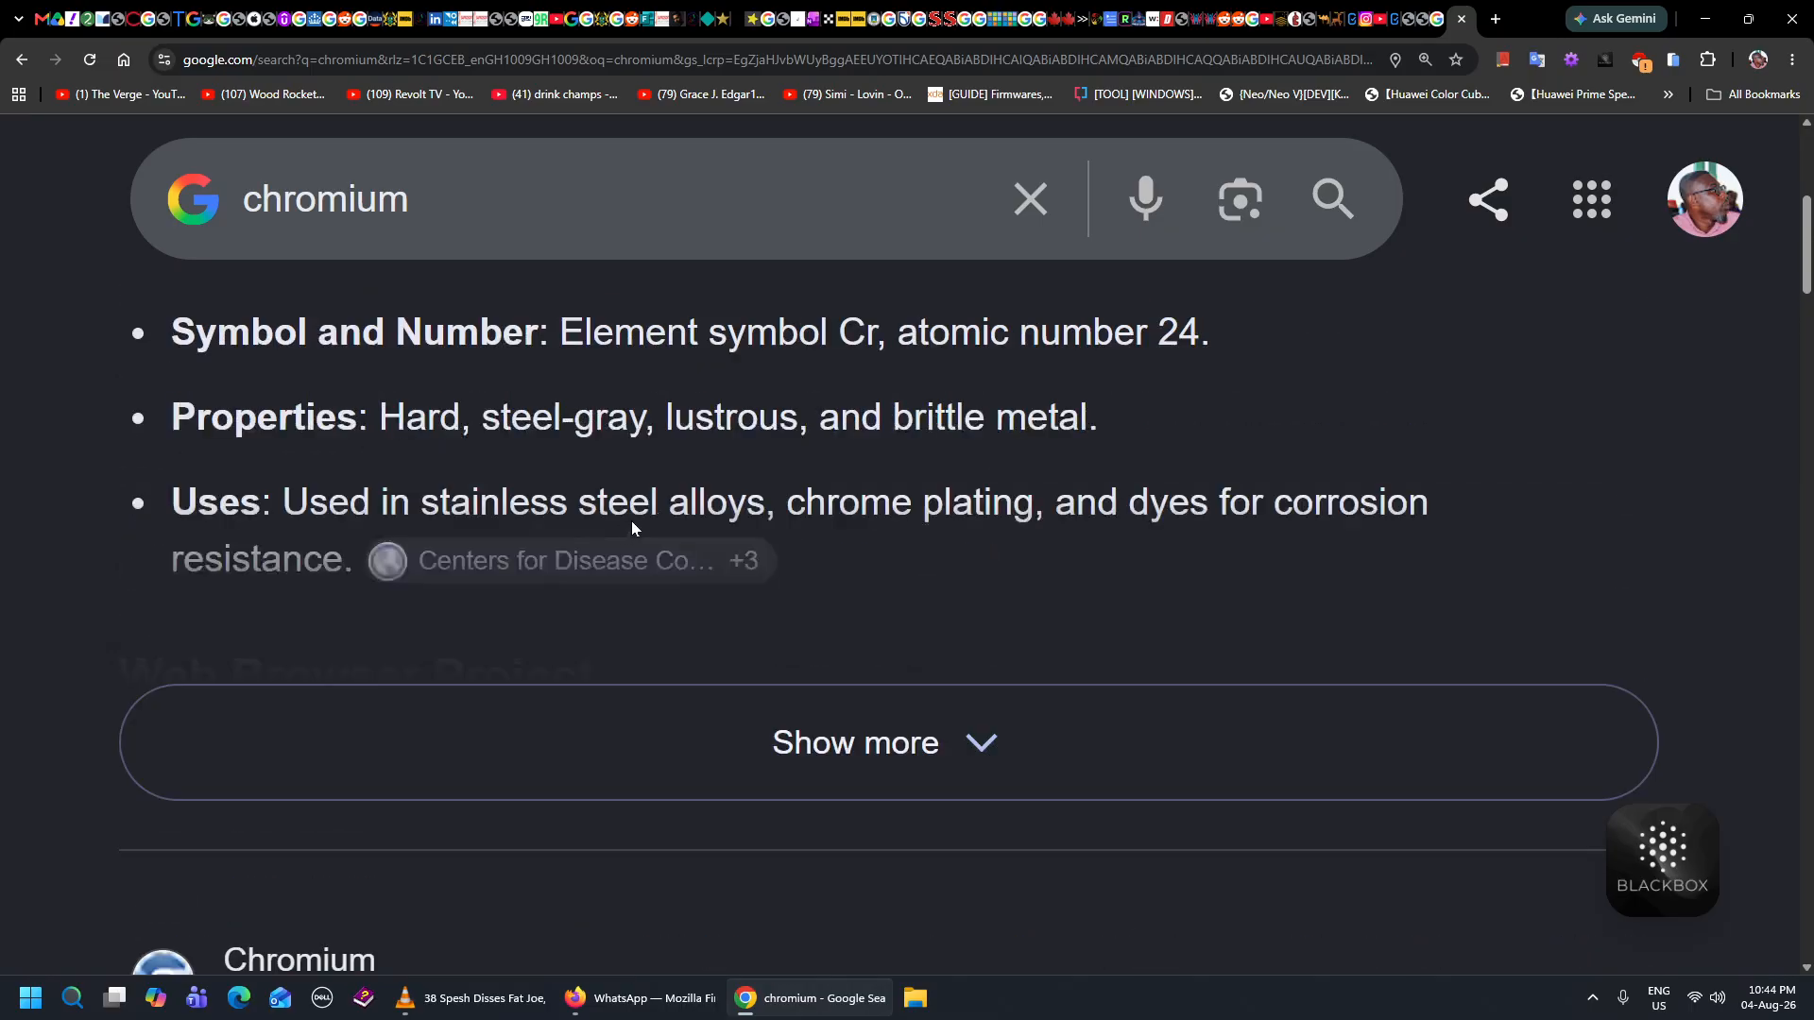
key(ctrl+minus)
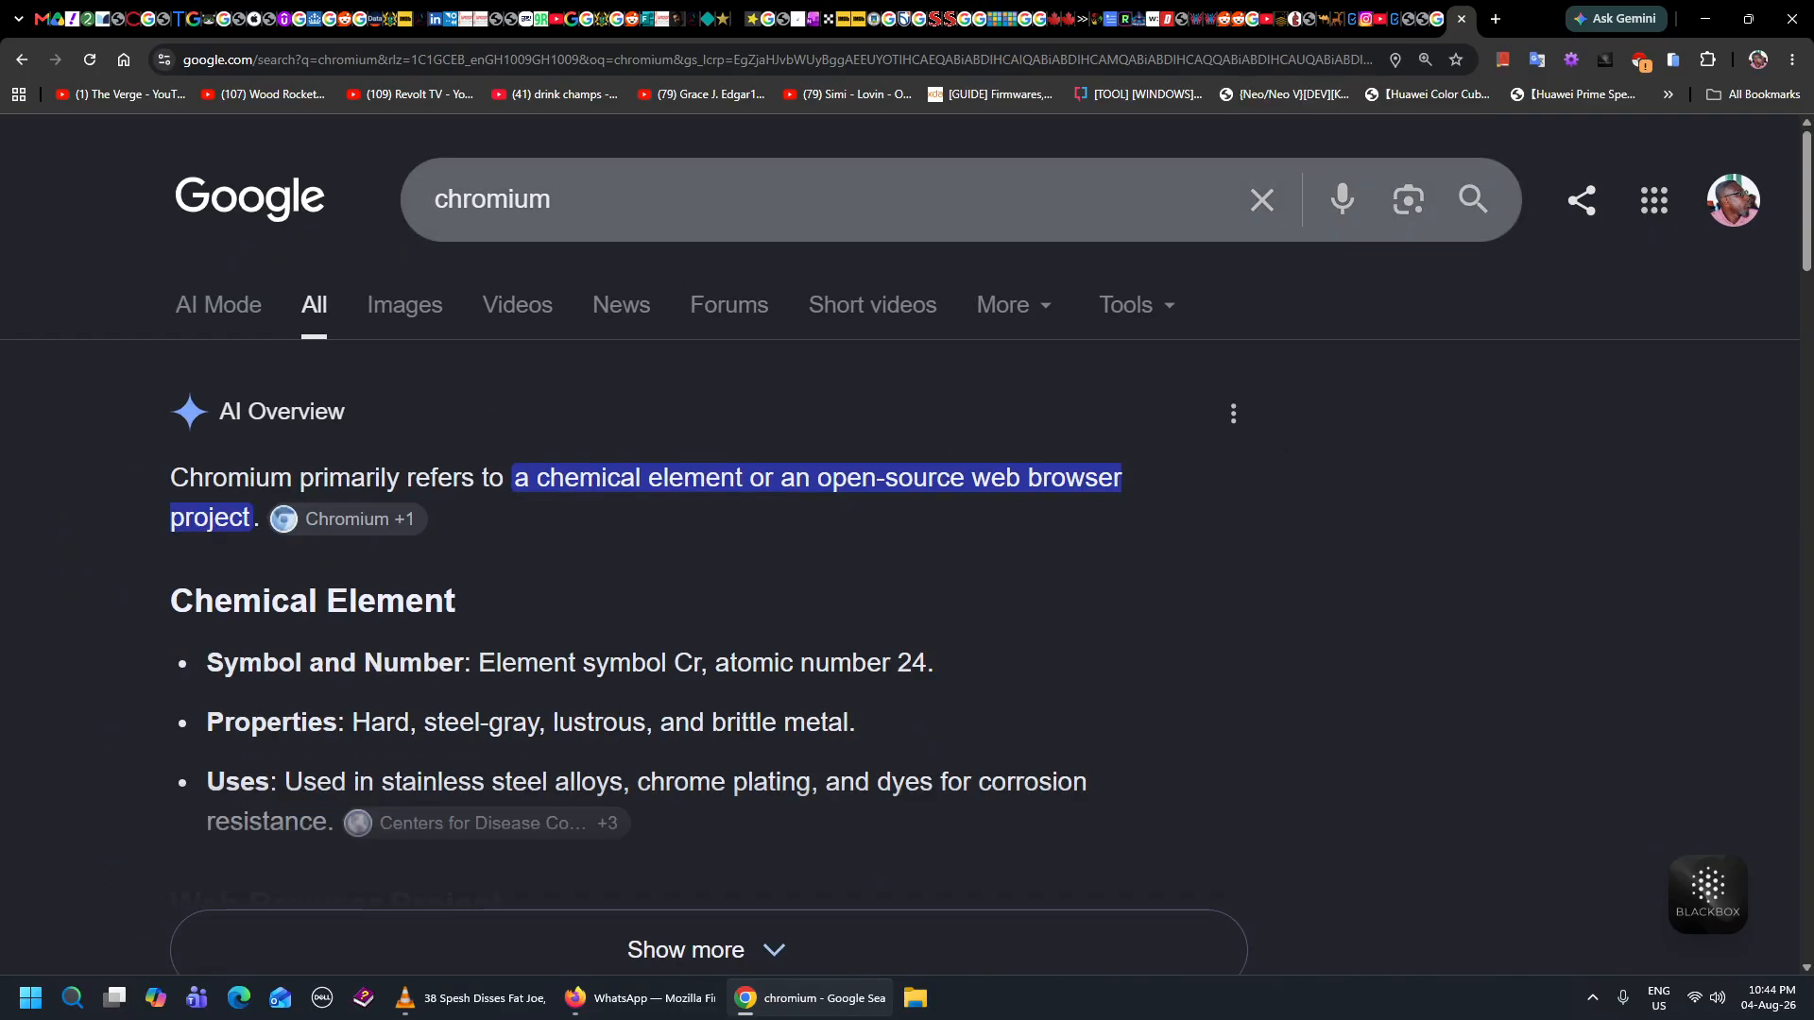
Refine the Google search to "chromium web".
click(777, 199)
text(web)
key(Return)
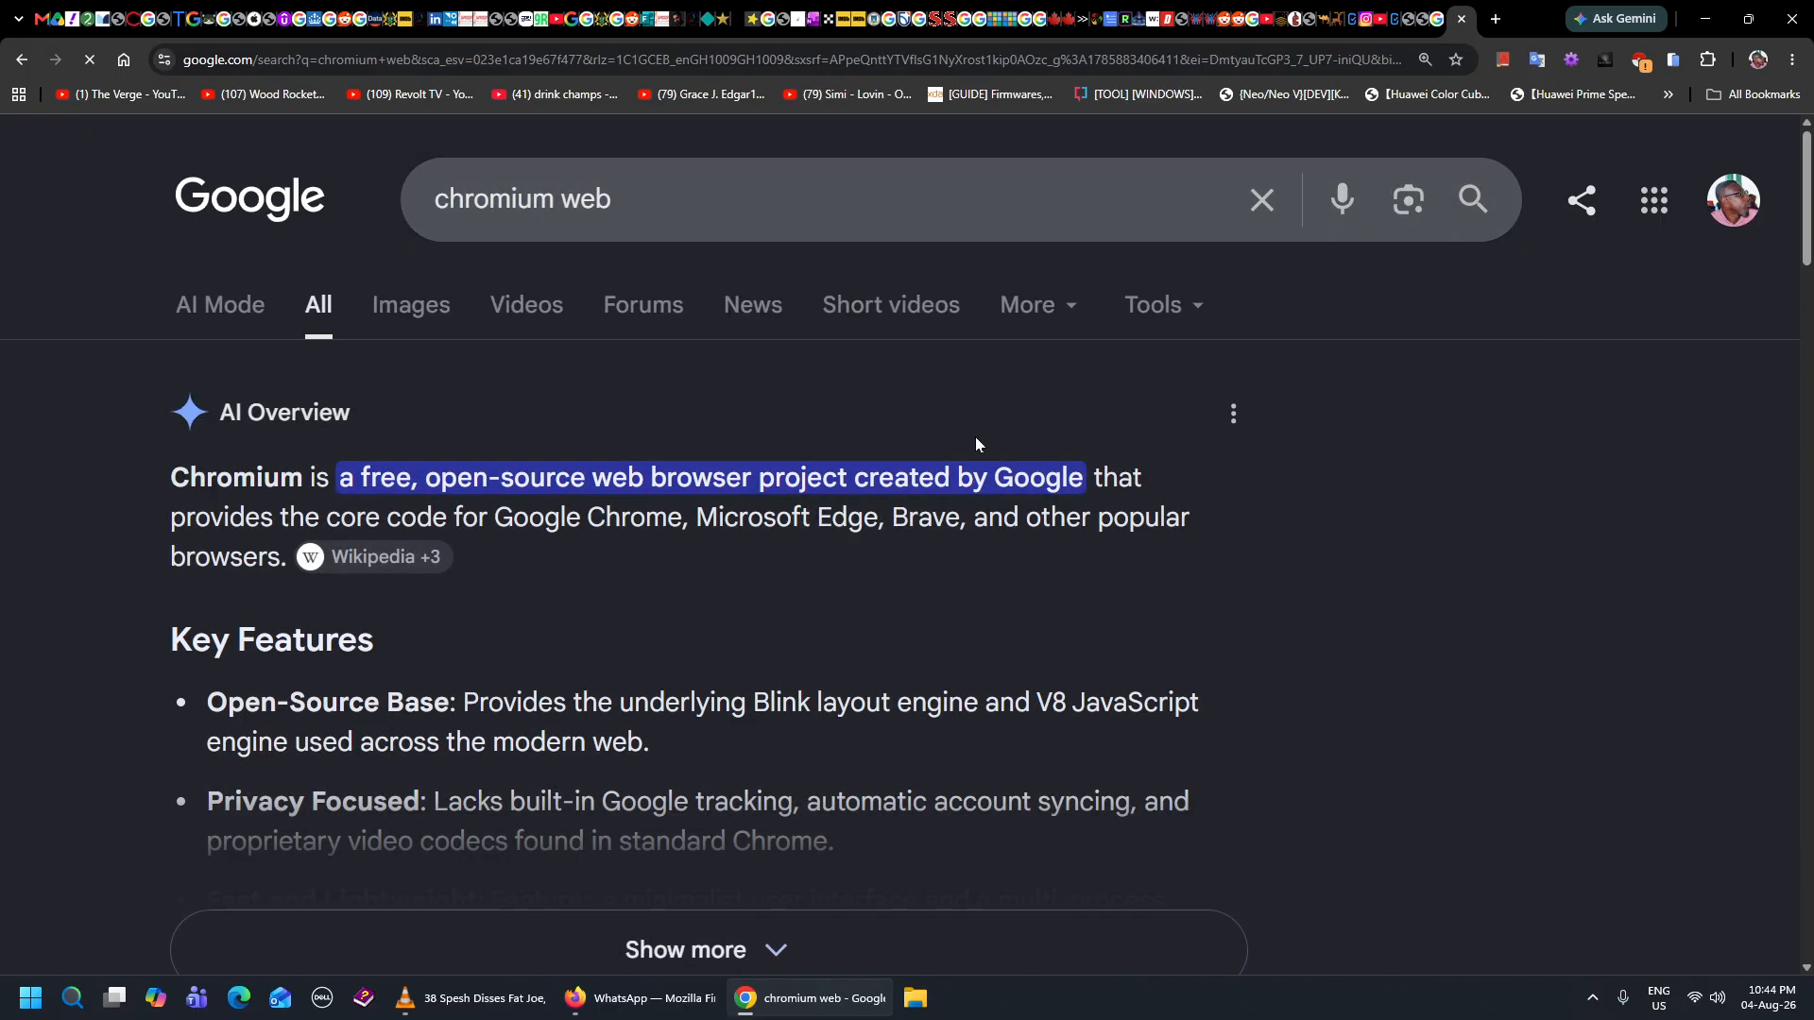
Expand the AI Overview on Chromium and read its key features and differences from Google Chrome.
scroll(976, 450, down, 1)
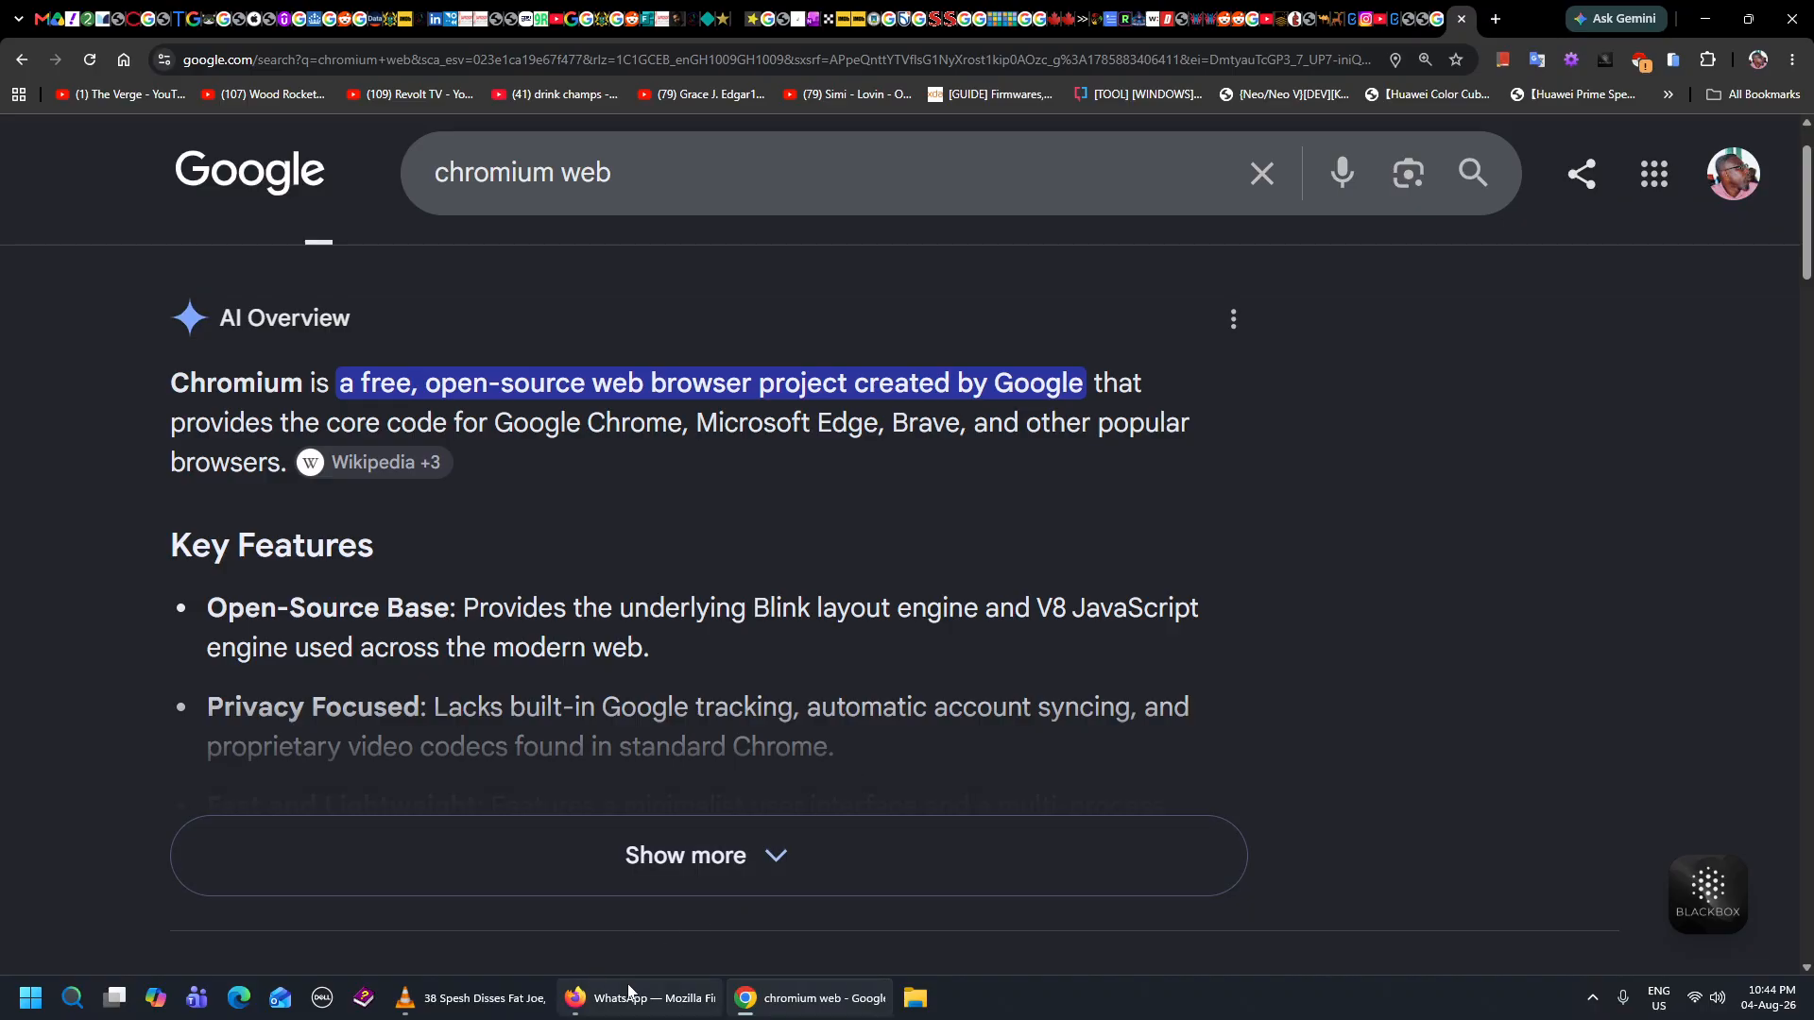
scroll(1062, 475, down, 1)
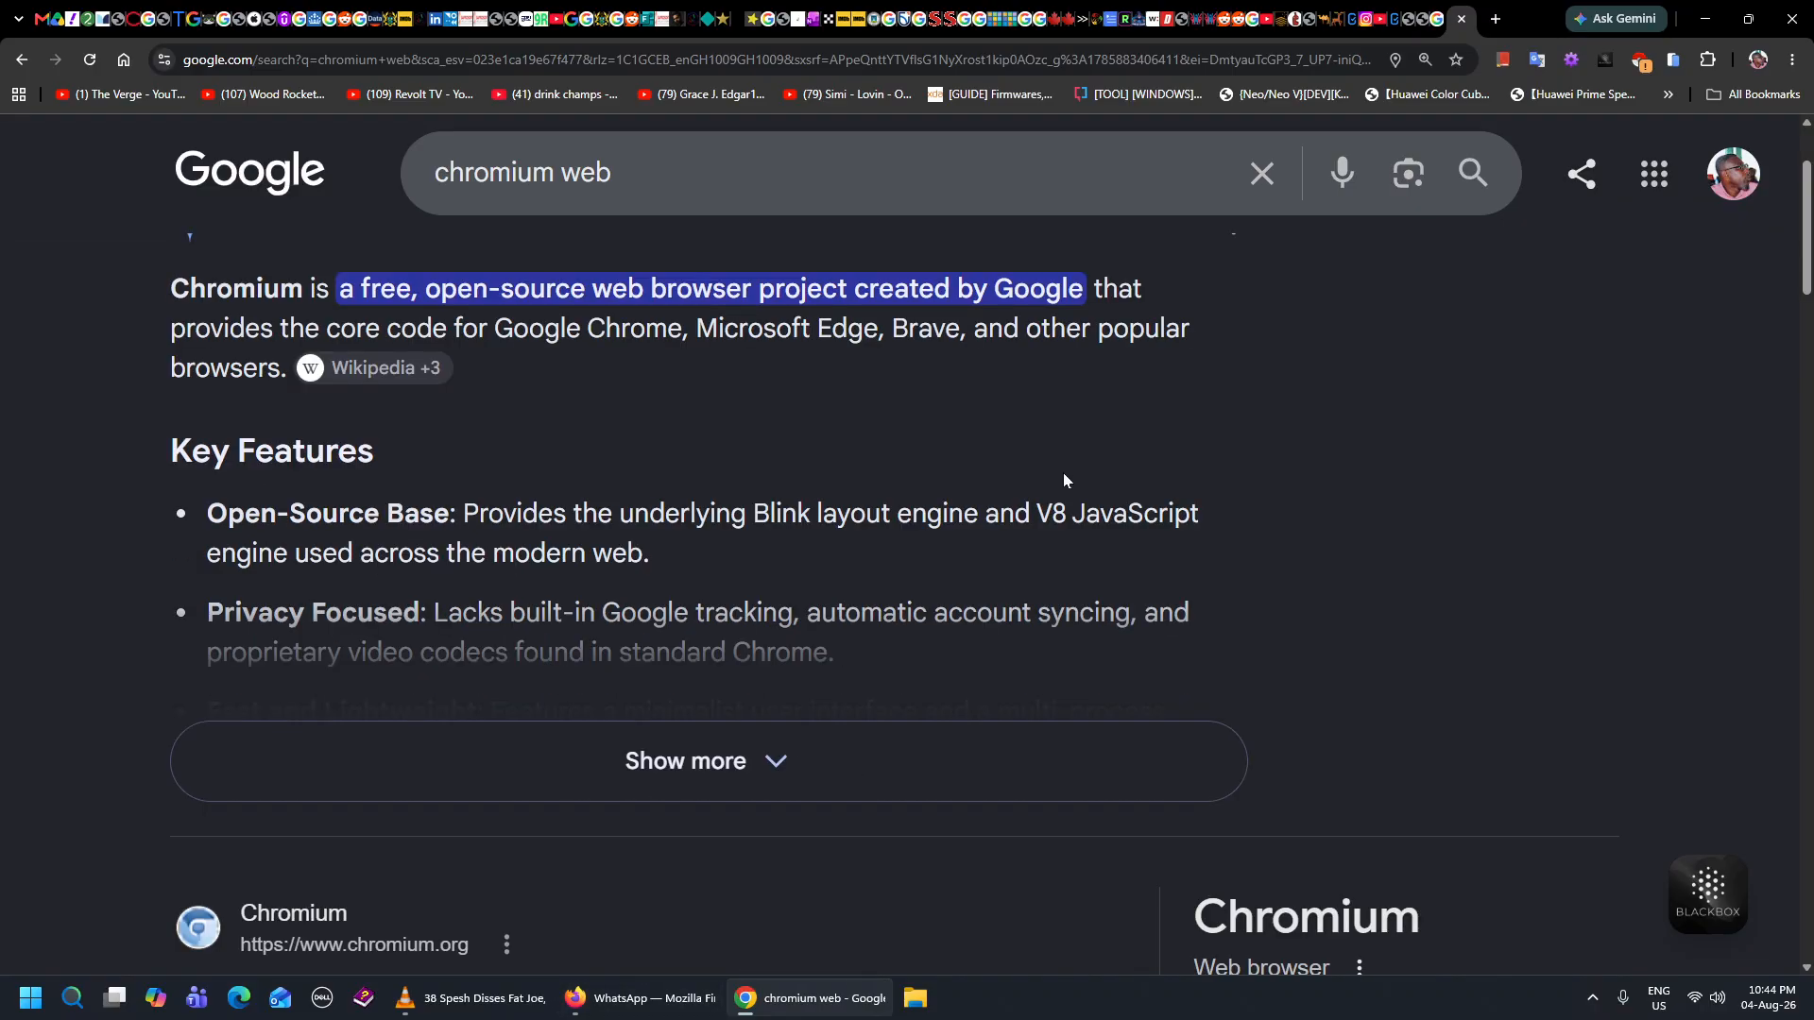
scroll(1004, 565, down, 1)
click(926, 648)
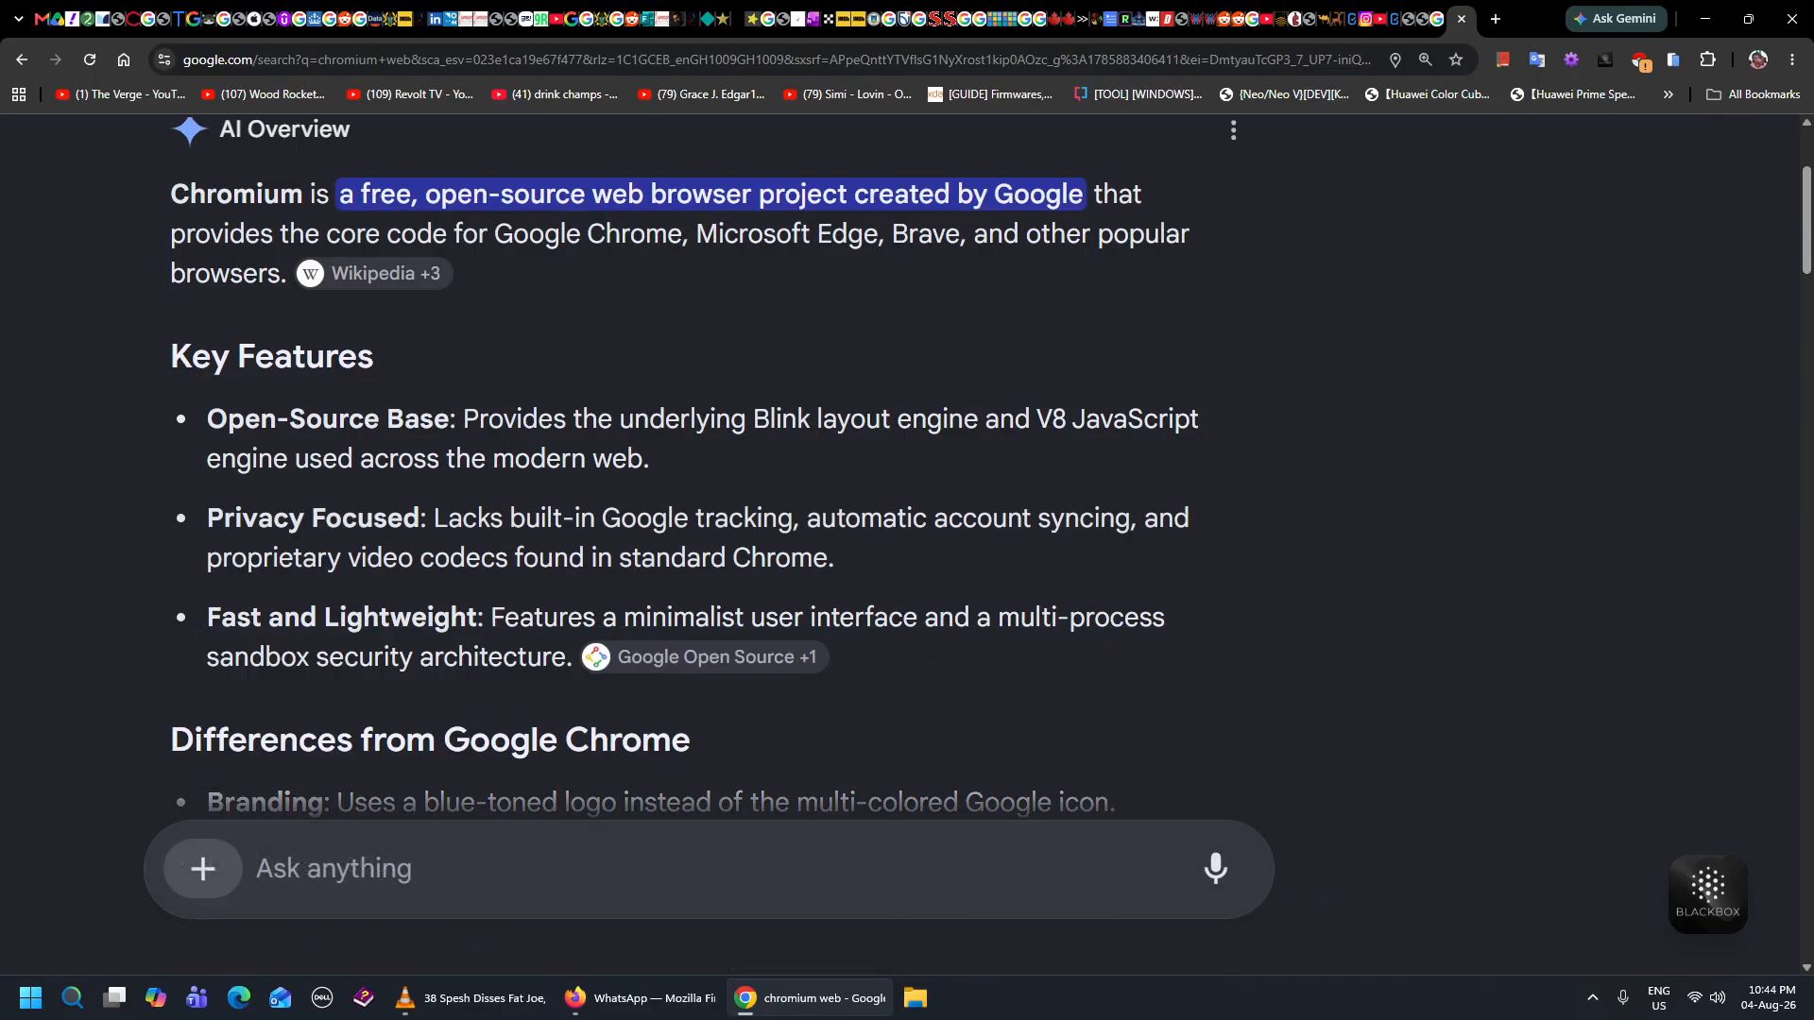
scroll(867, 489, down, 3)
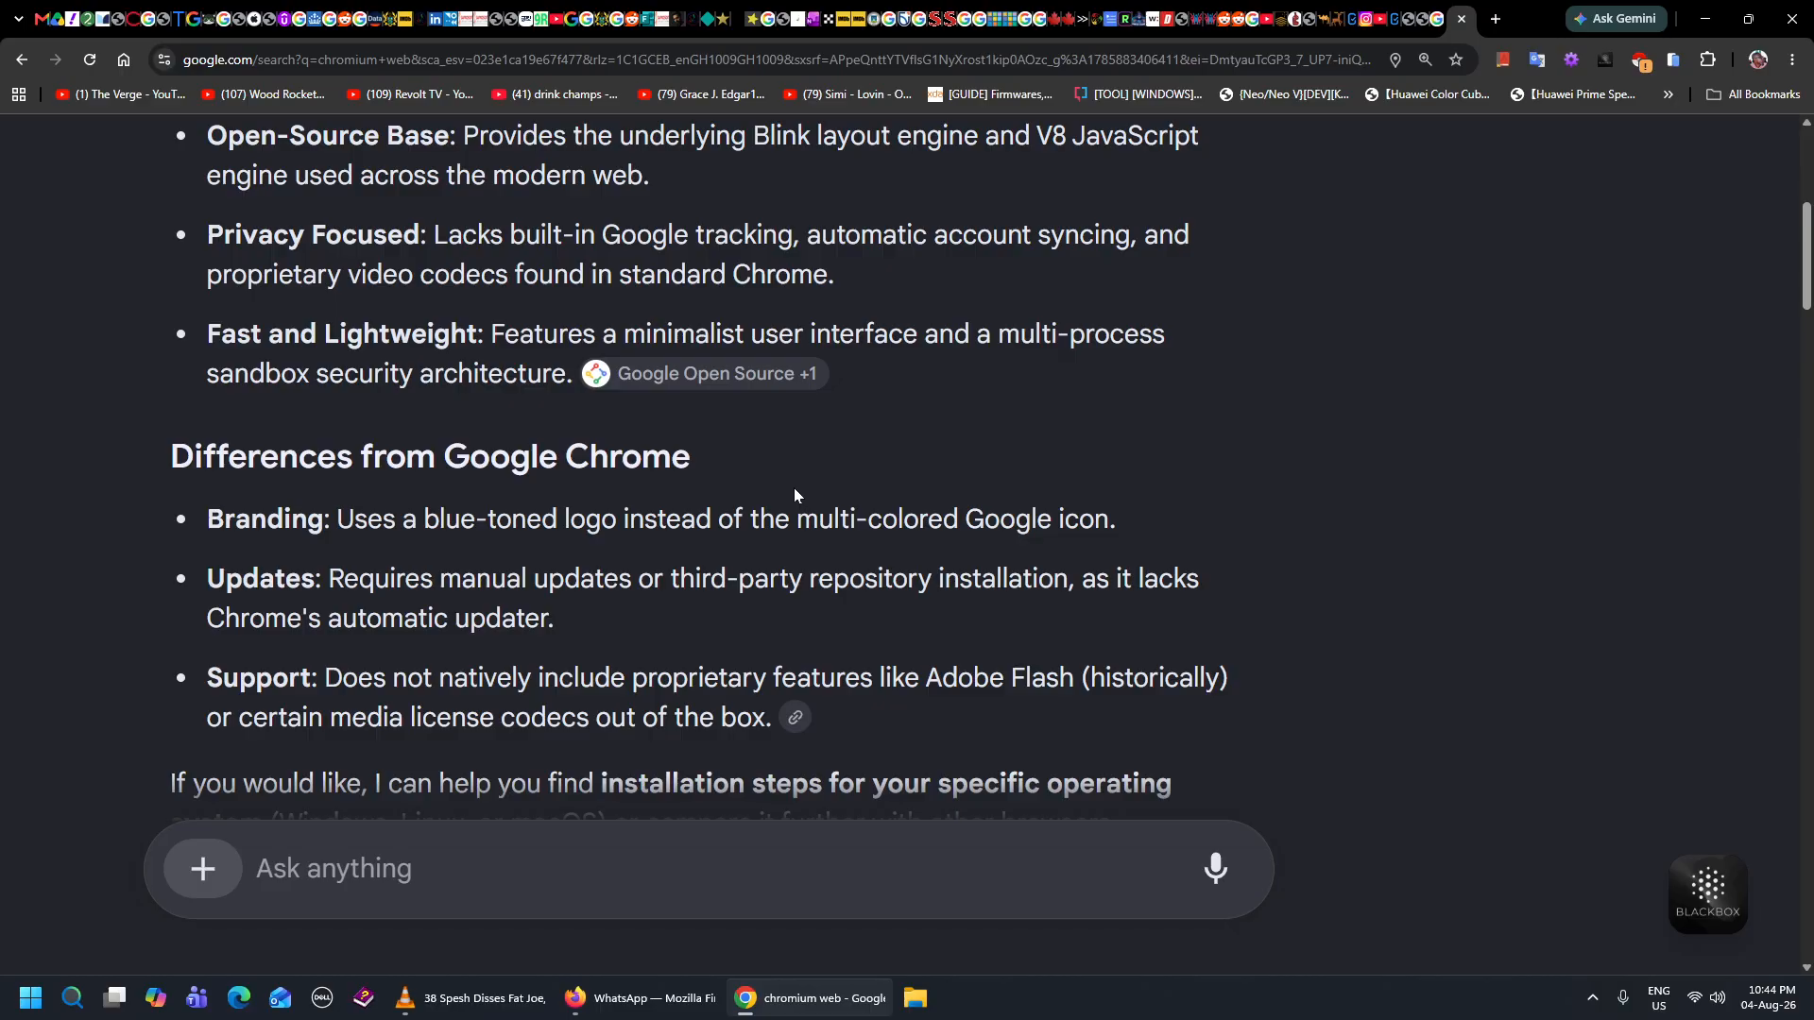
scroll(793, 487, down, 1)
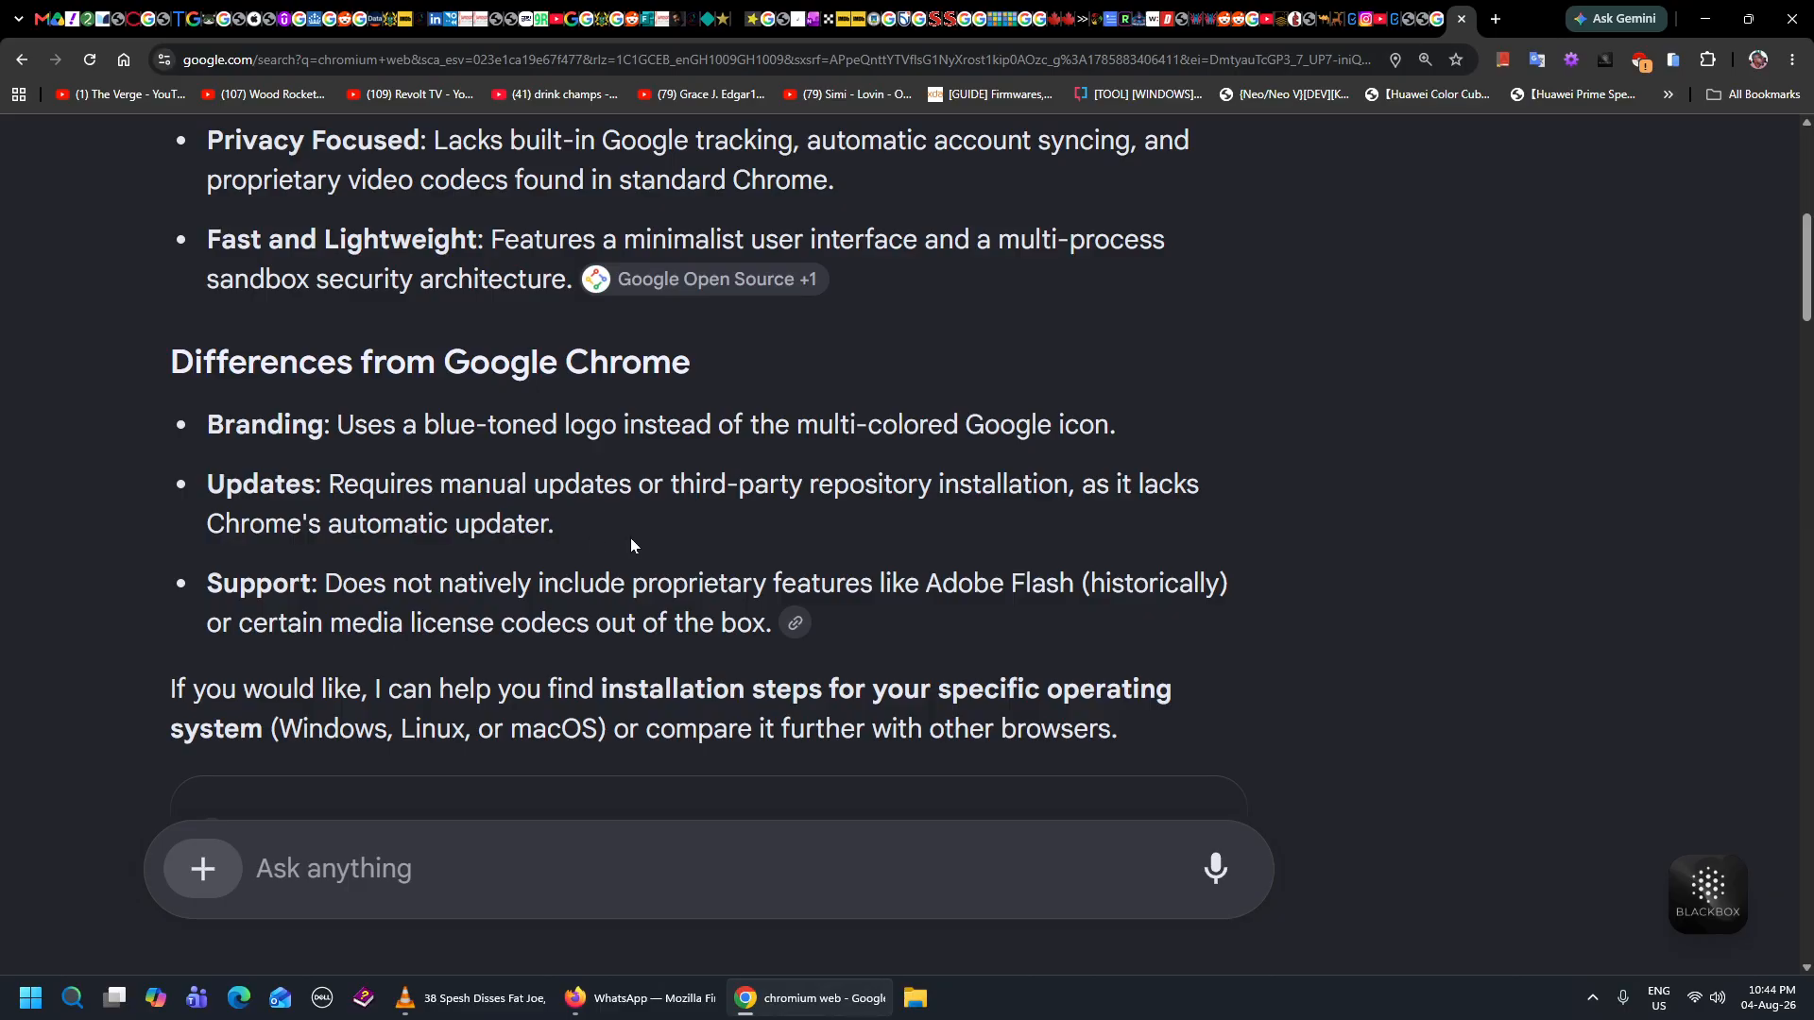
scroll(518, 552, down, 4)
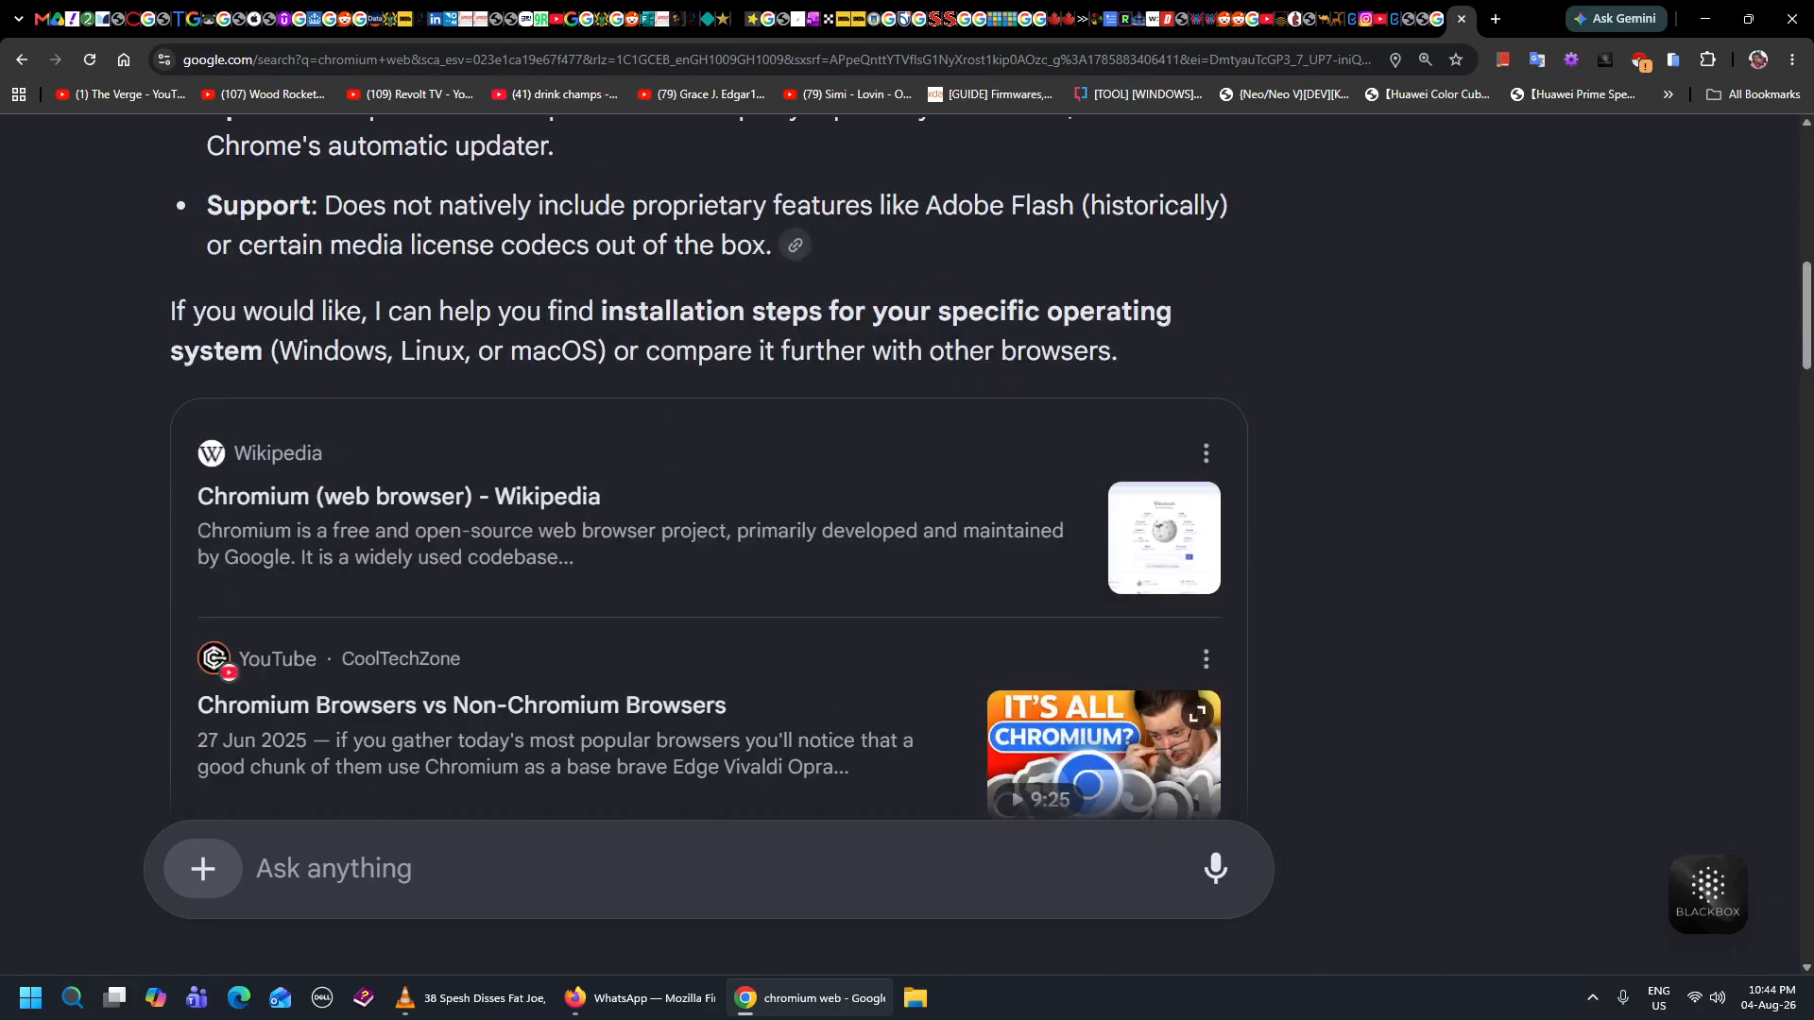
scroll(1318, 415, up, 11)
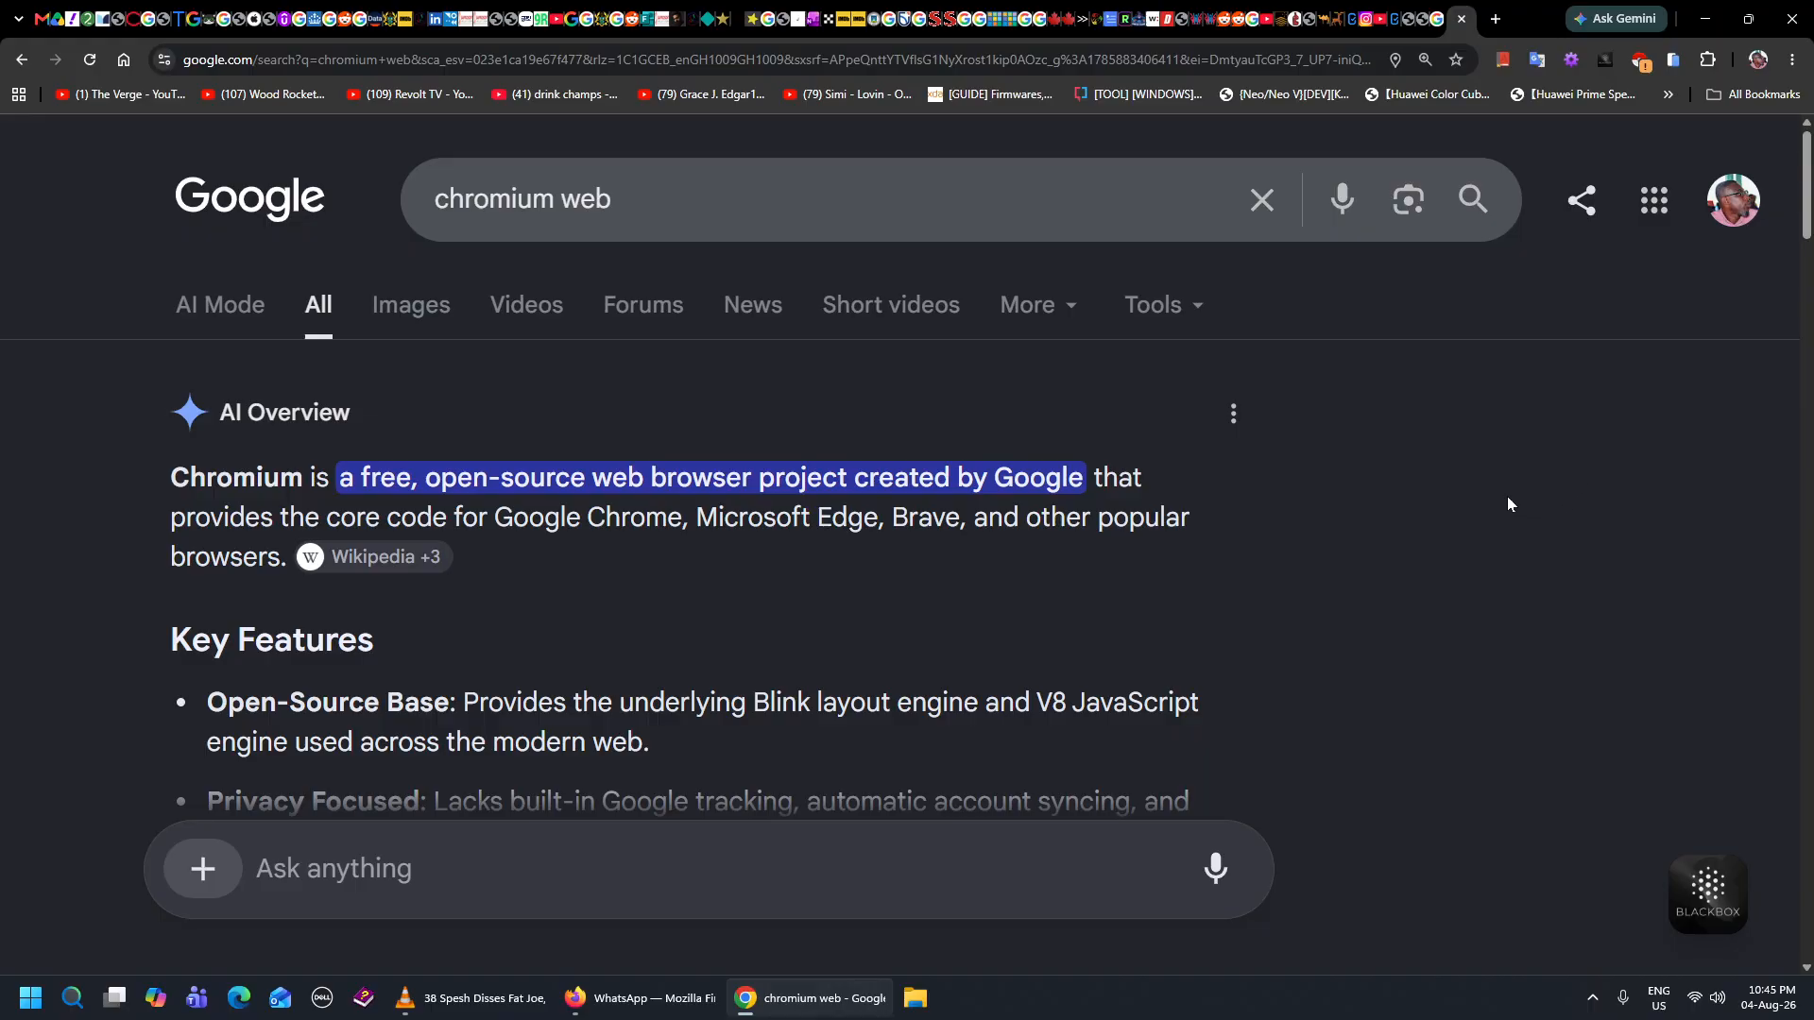
Return to the "the best chrome extensions" results and briefly highlight the AI Overview heading.
key(alt+Left)
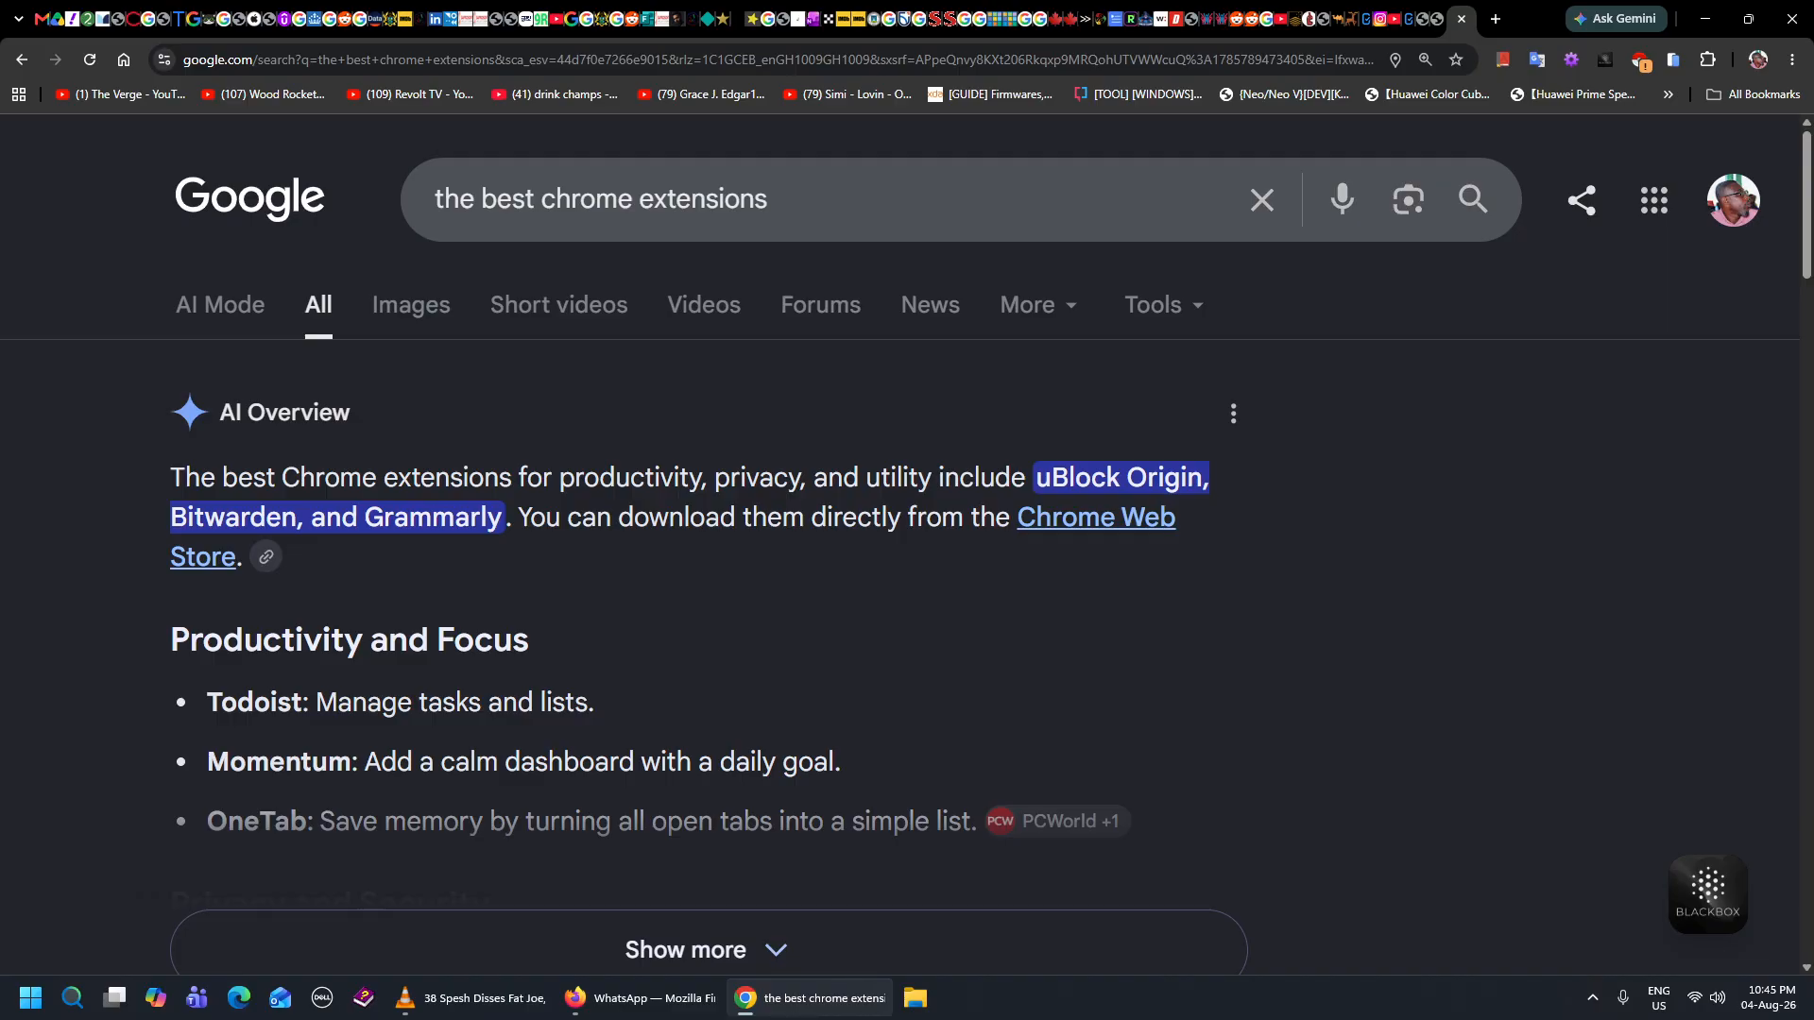
drag(362, 416, 174, 414)
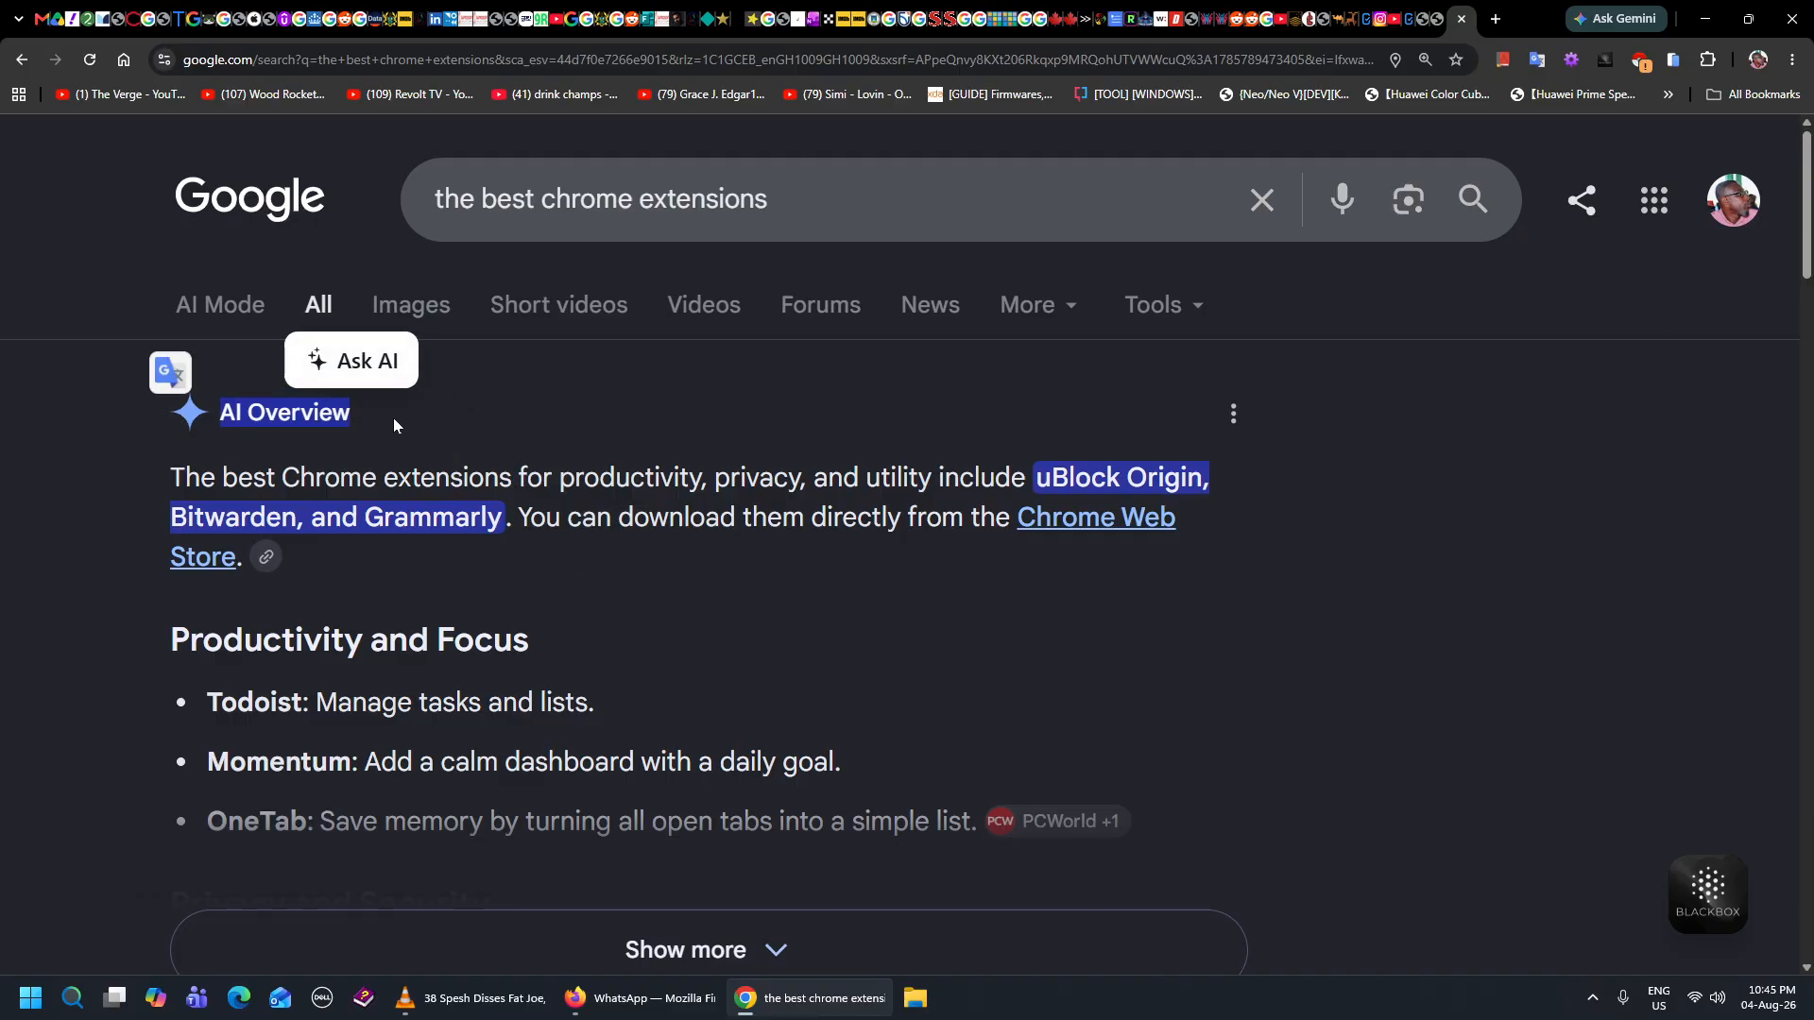
click(565, 395)
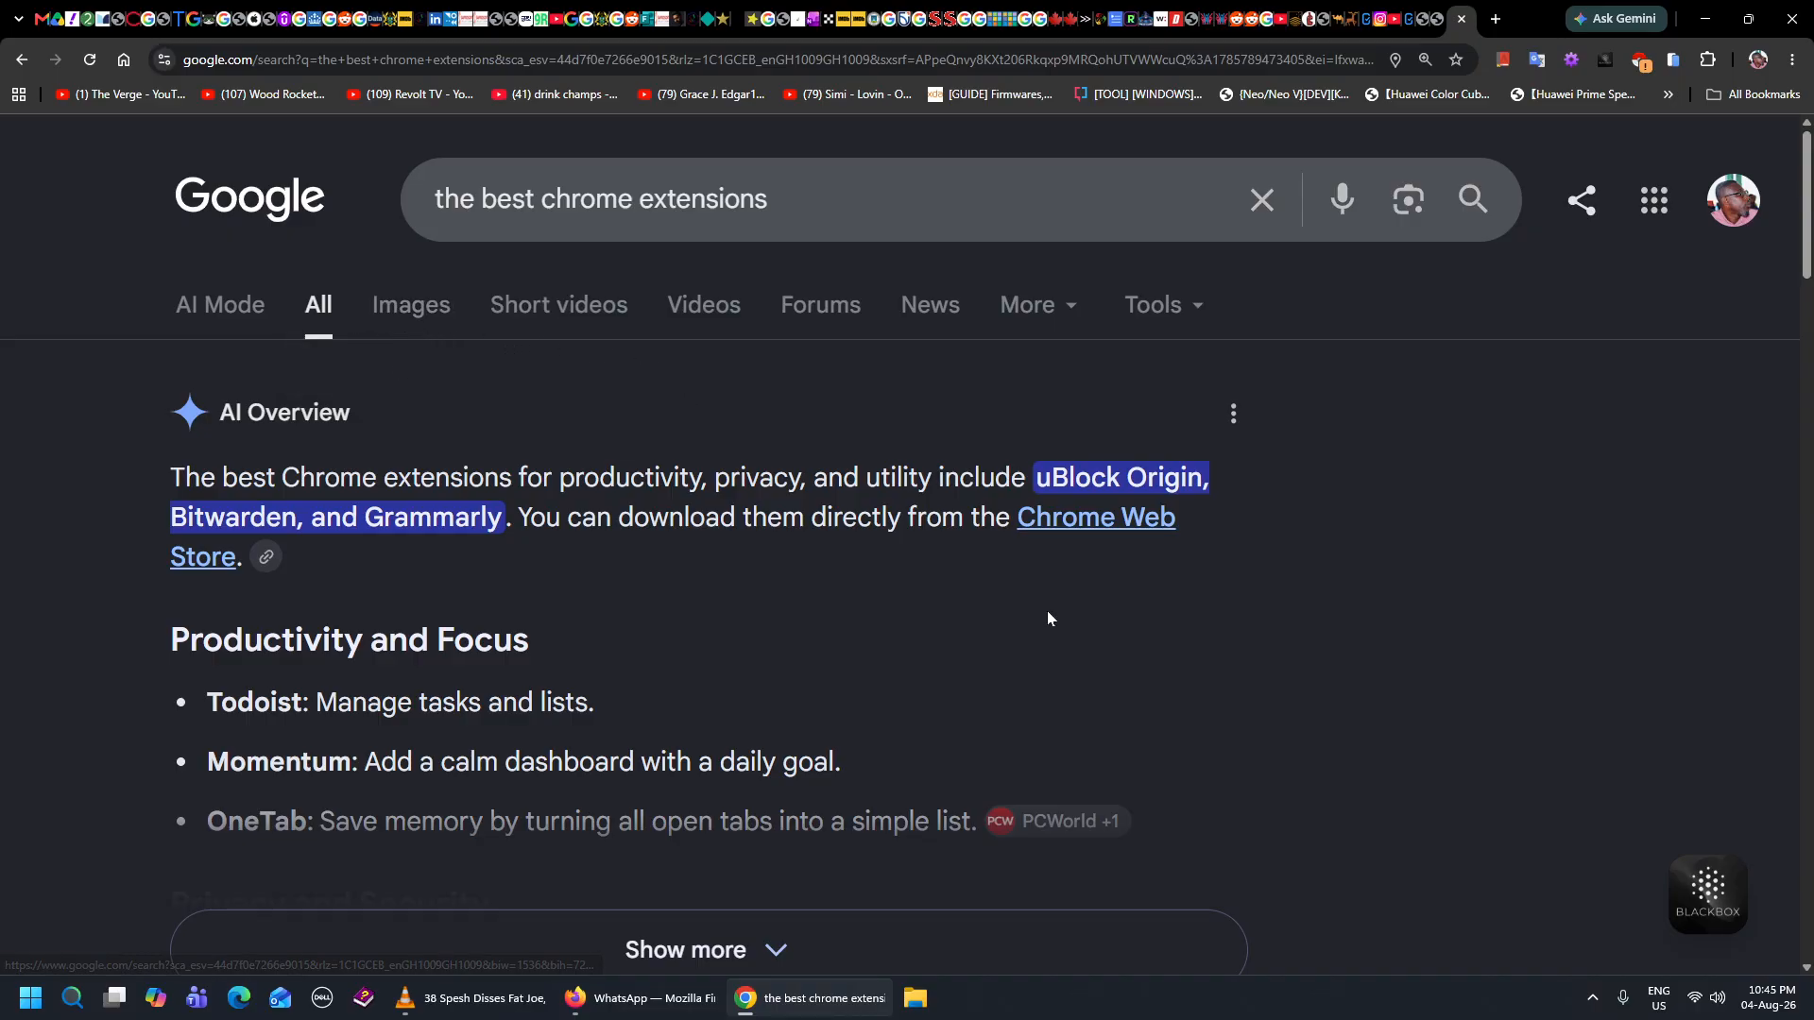
Look through the search results for articles and lists recommending the best Chrome extensions.
scroll(846, 564, down, 5)
scroll(673, 664, down, 2)
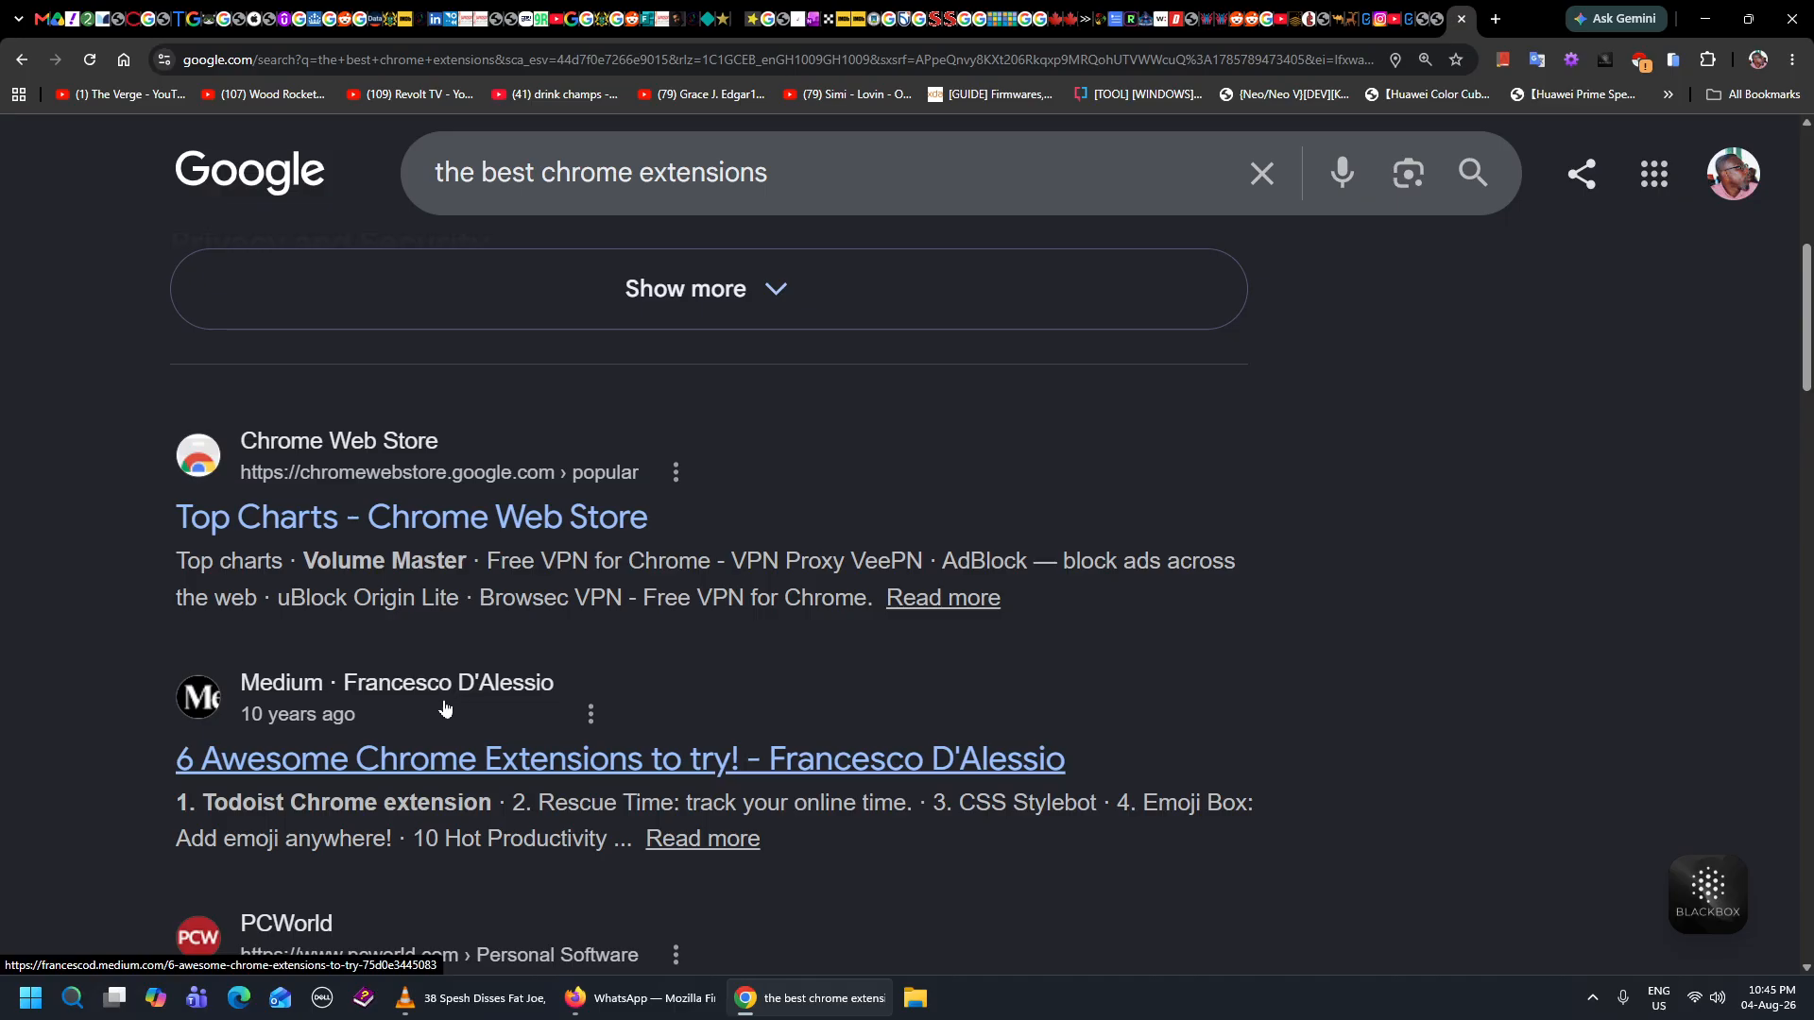
scroll(673, 709, down, 3)
scroll(484, 690, down, 3)
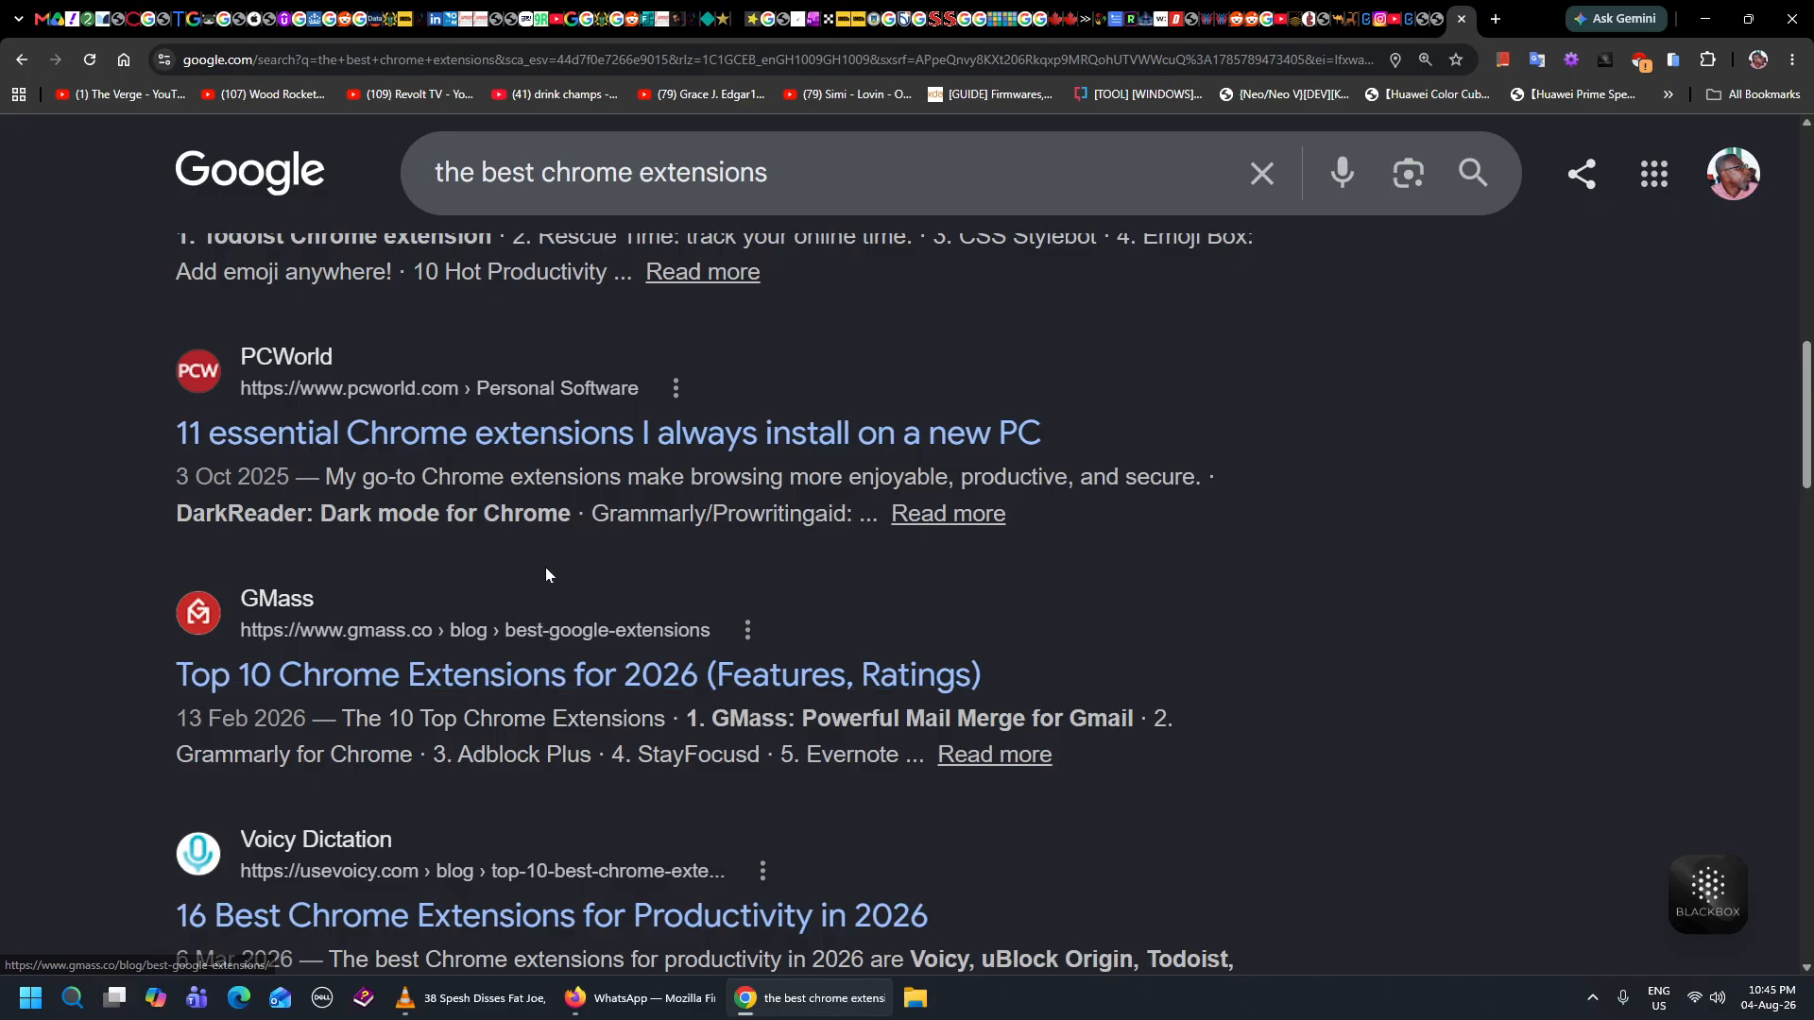
scroll(546, 566, up, 3)
scroll(480, 467, up, 9)
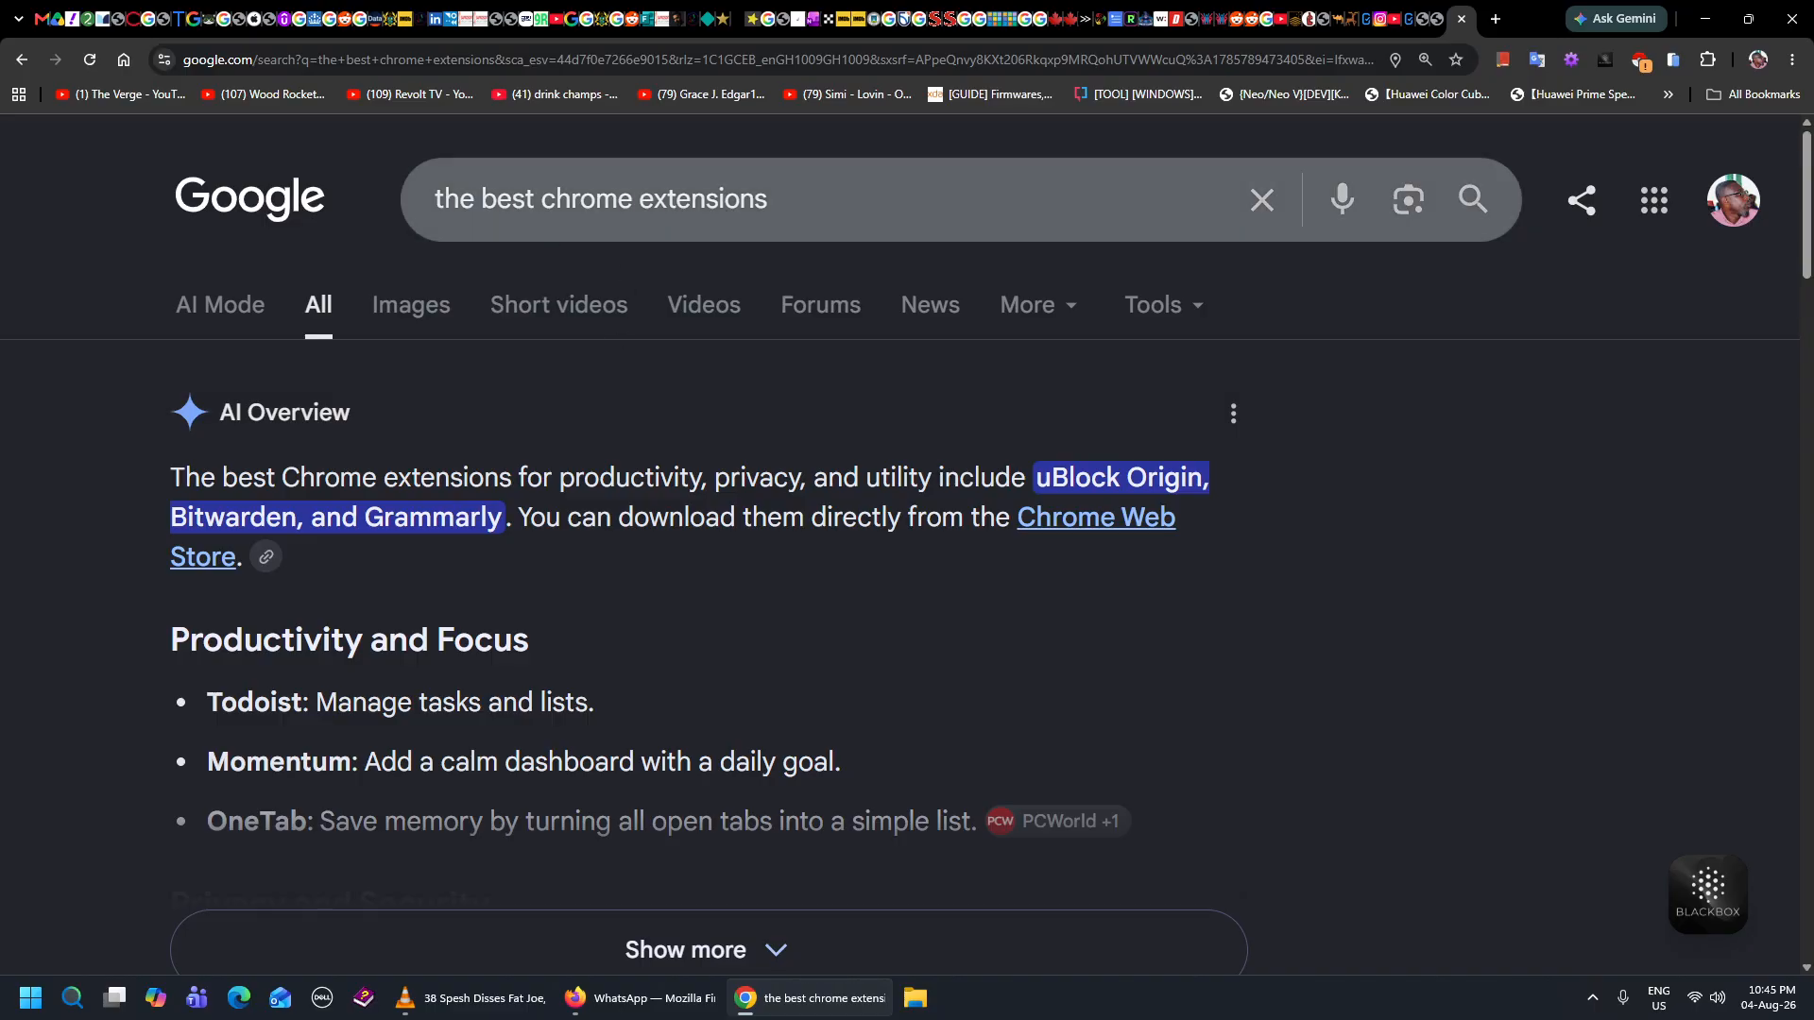
scroll(521, 484, down, 1)
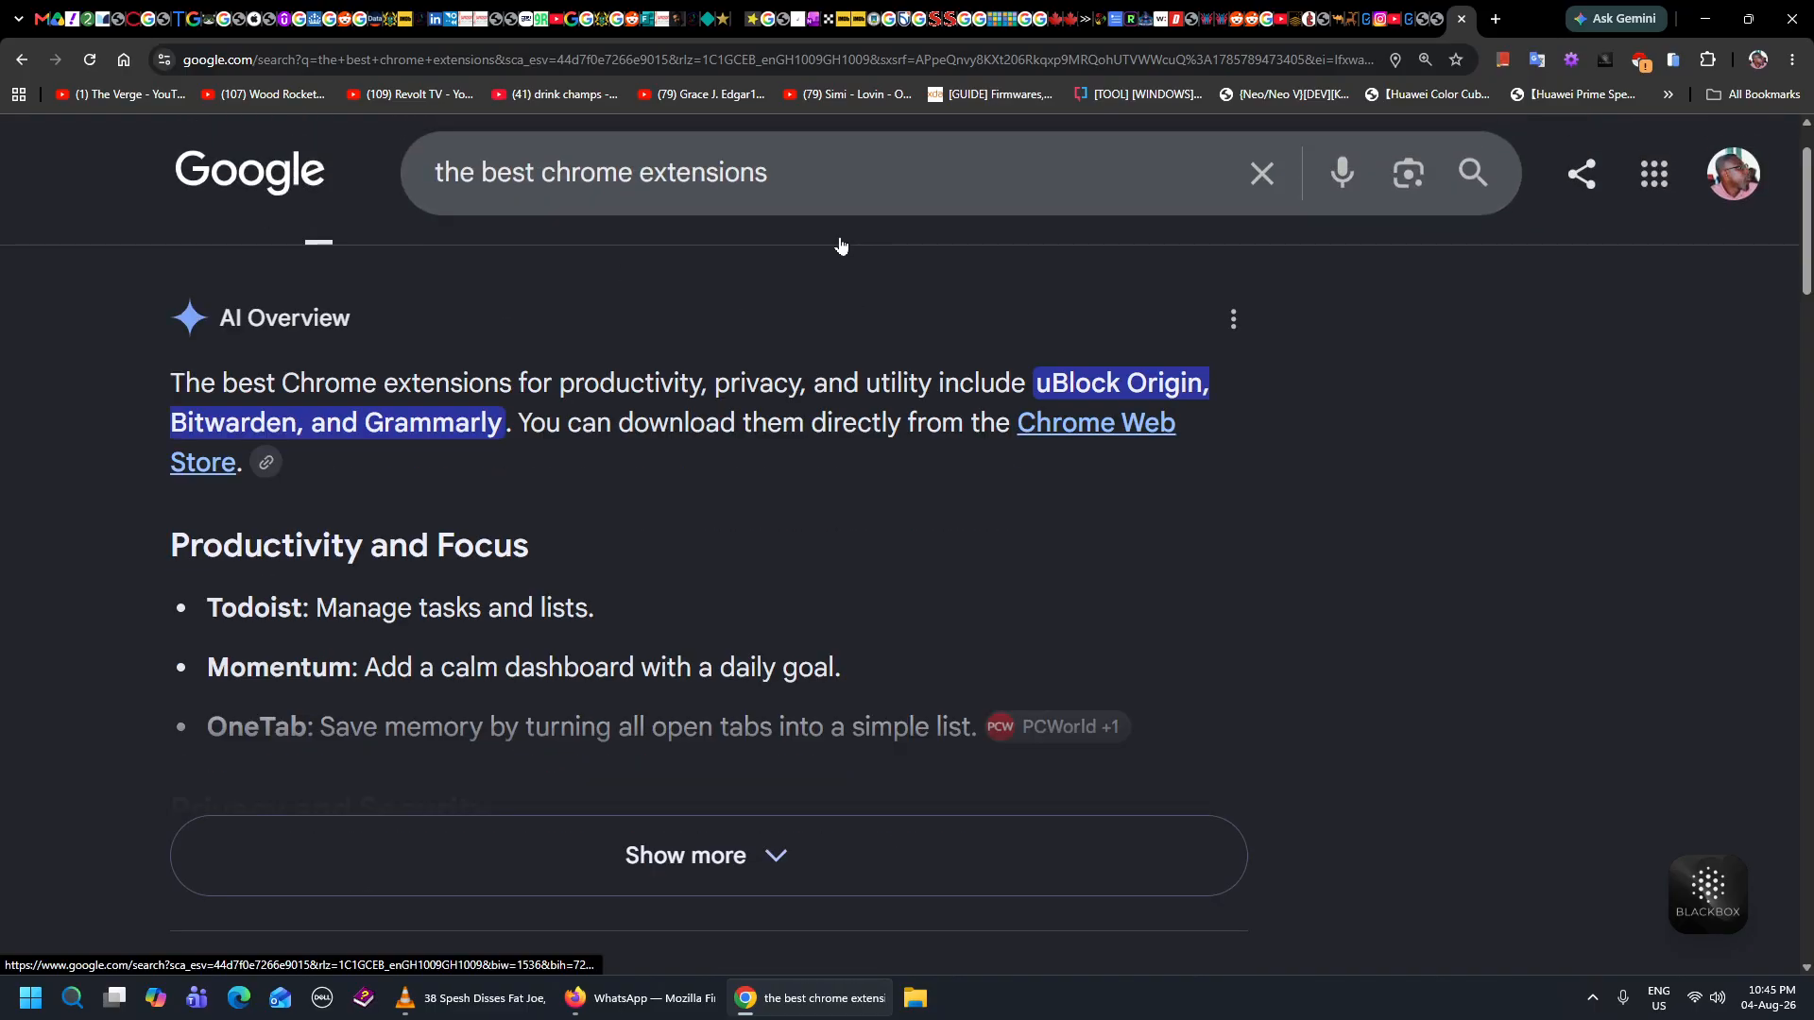
Open the Chrome Web Store link from the AI Overview's introduction in a background tab.
scroll(522, 484, down, 1)
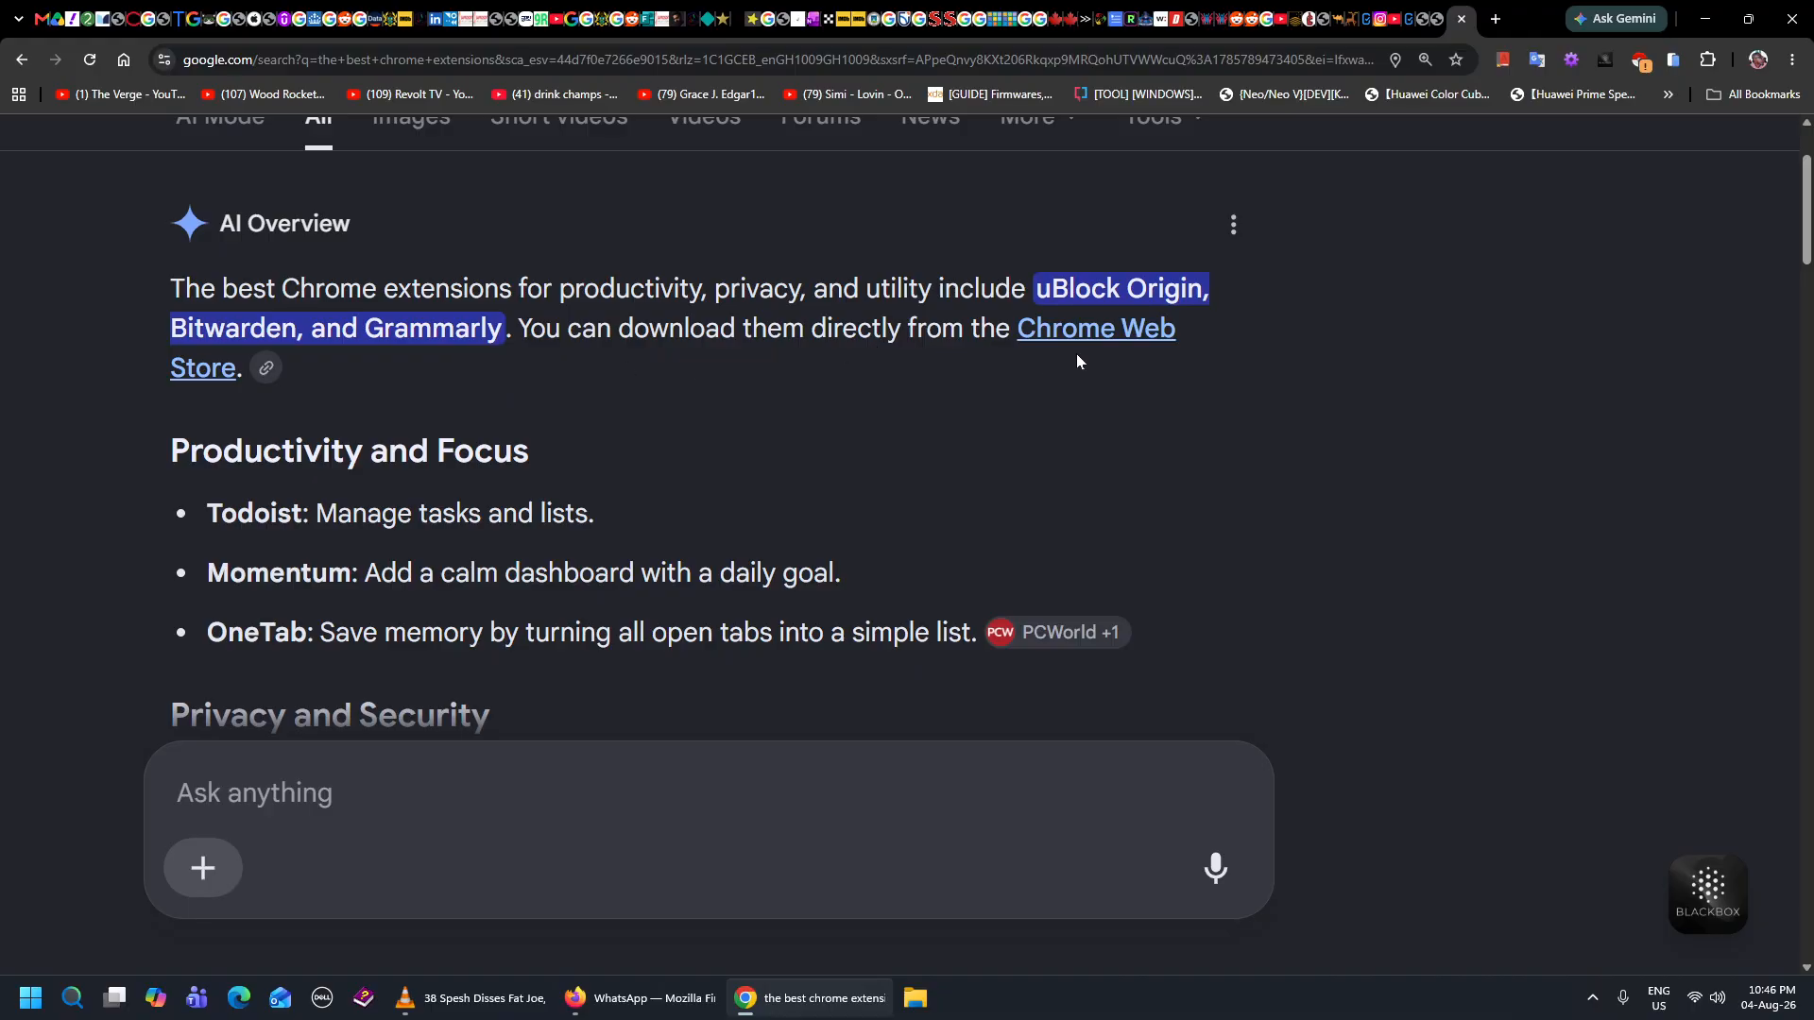
mouse_move(1133, 350)
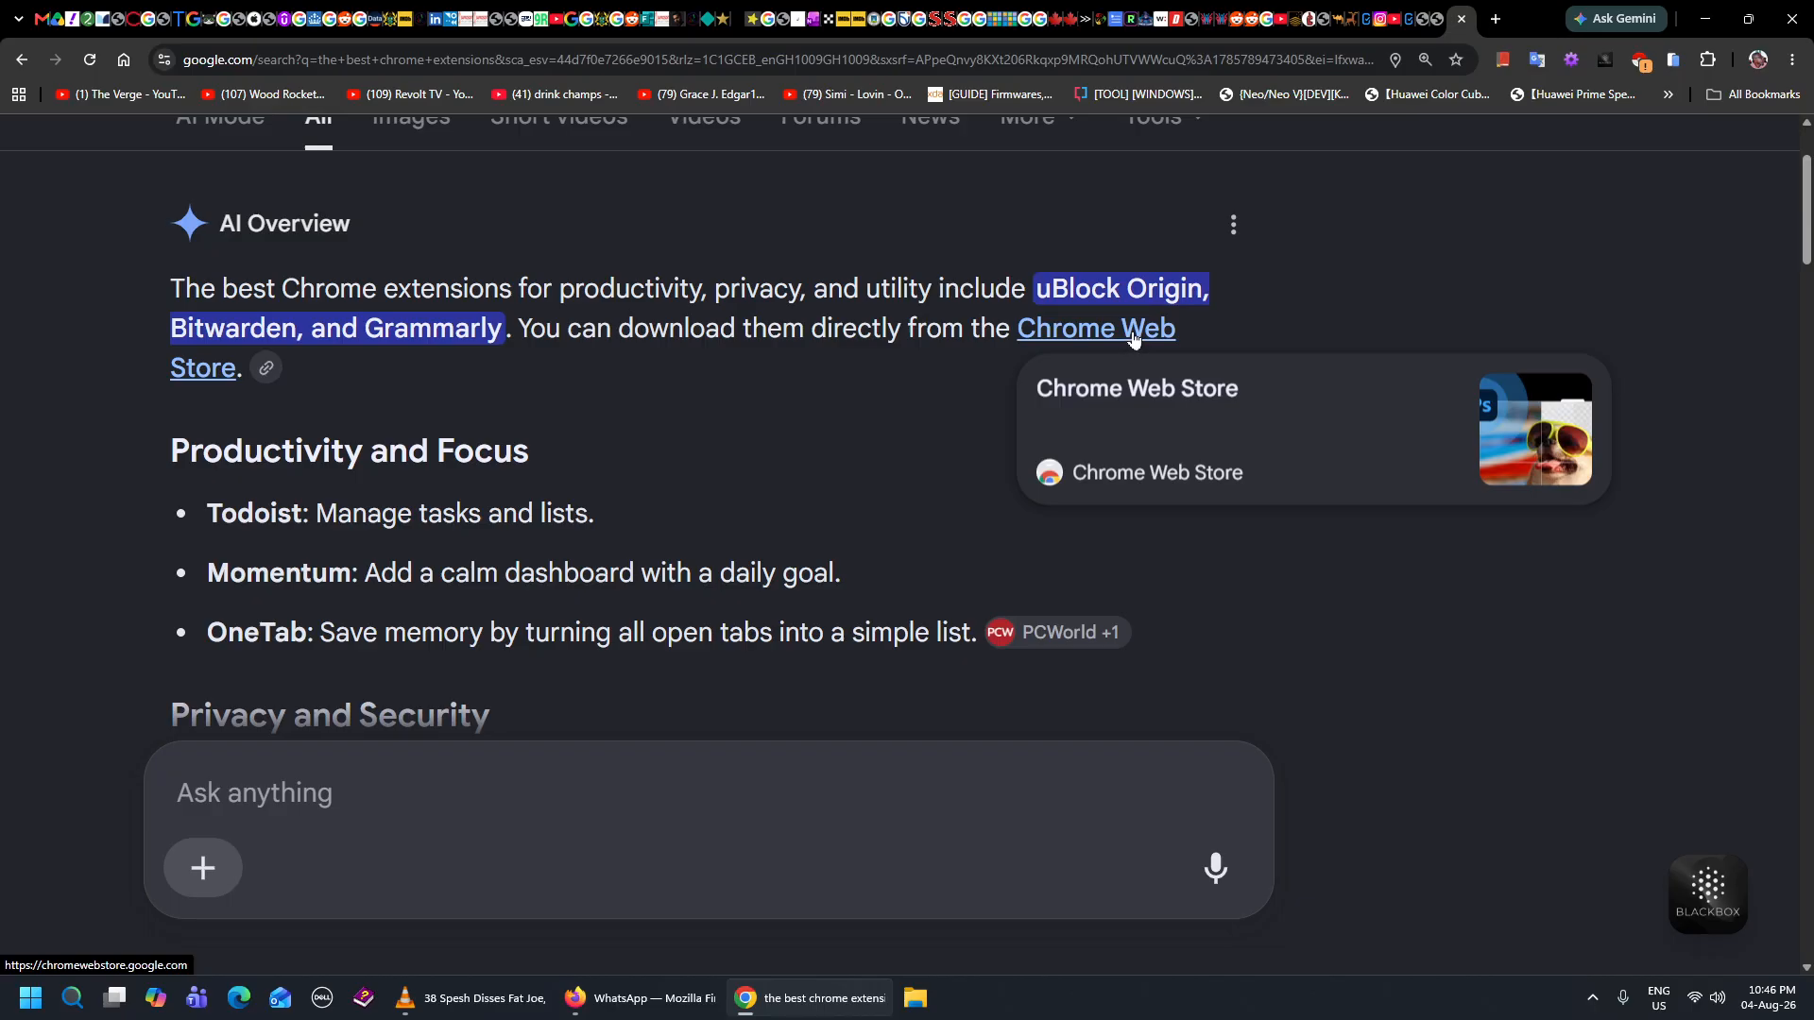
click(1152, 338)
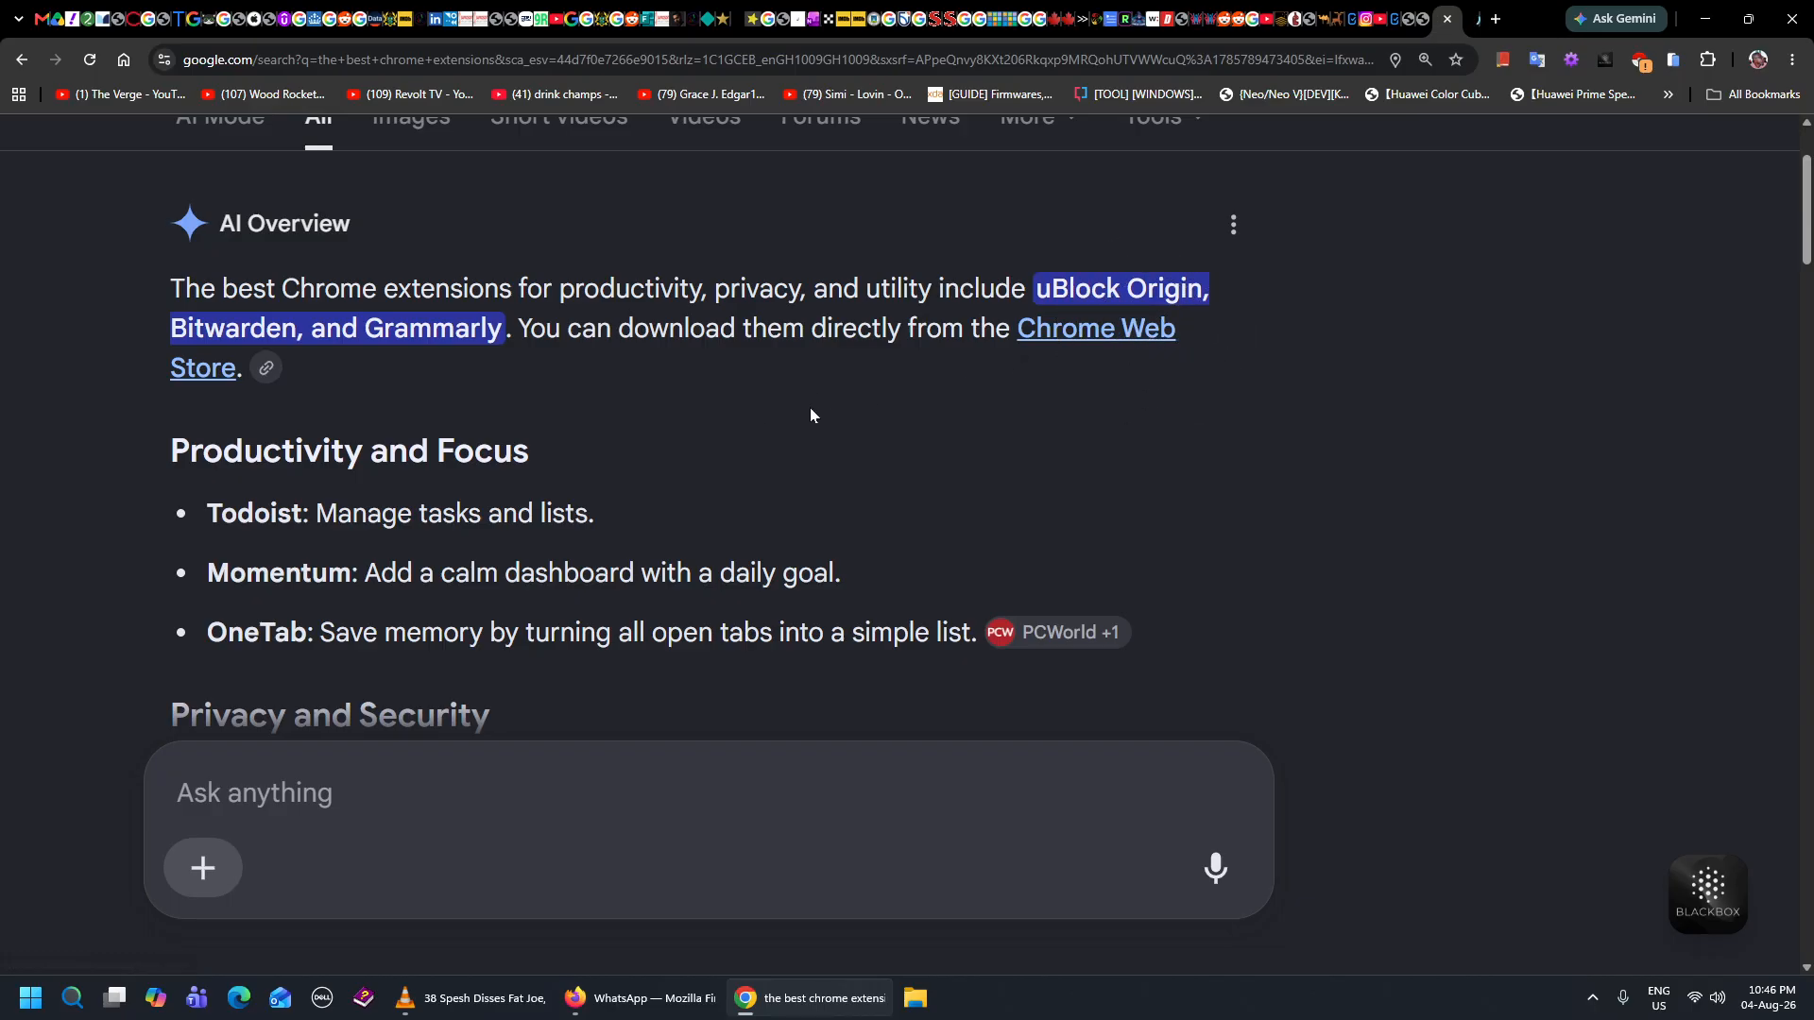
Read the AI Overview's extension recommendations for productivity, privacy and writing, down to the suggested video.
scroll(809, 406, down, 2)
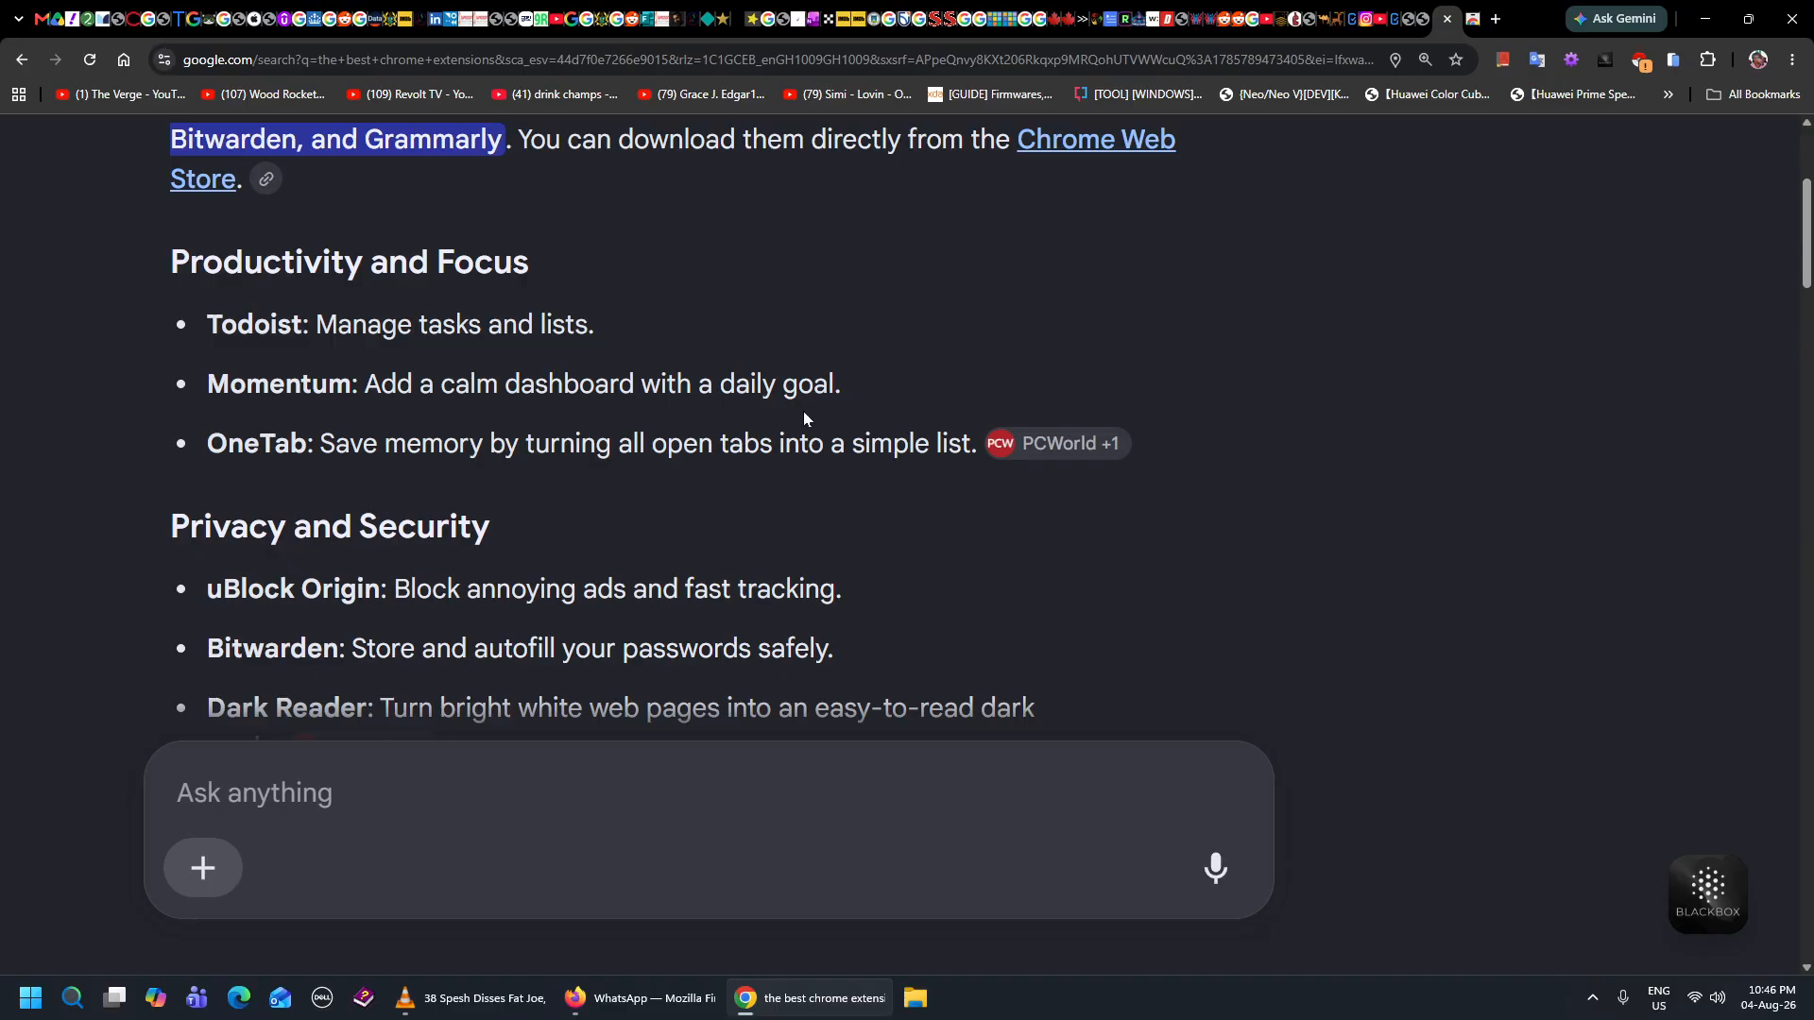
scroll(810, 414, down, 1)
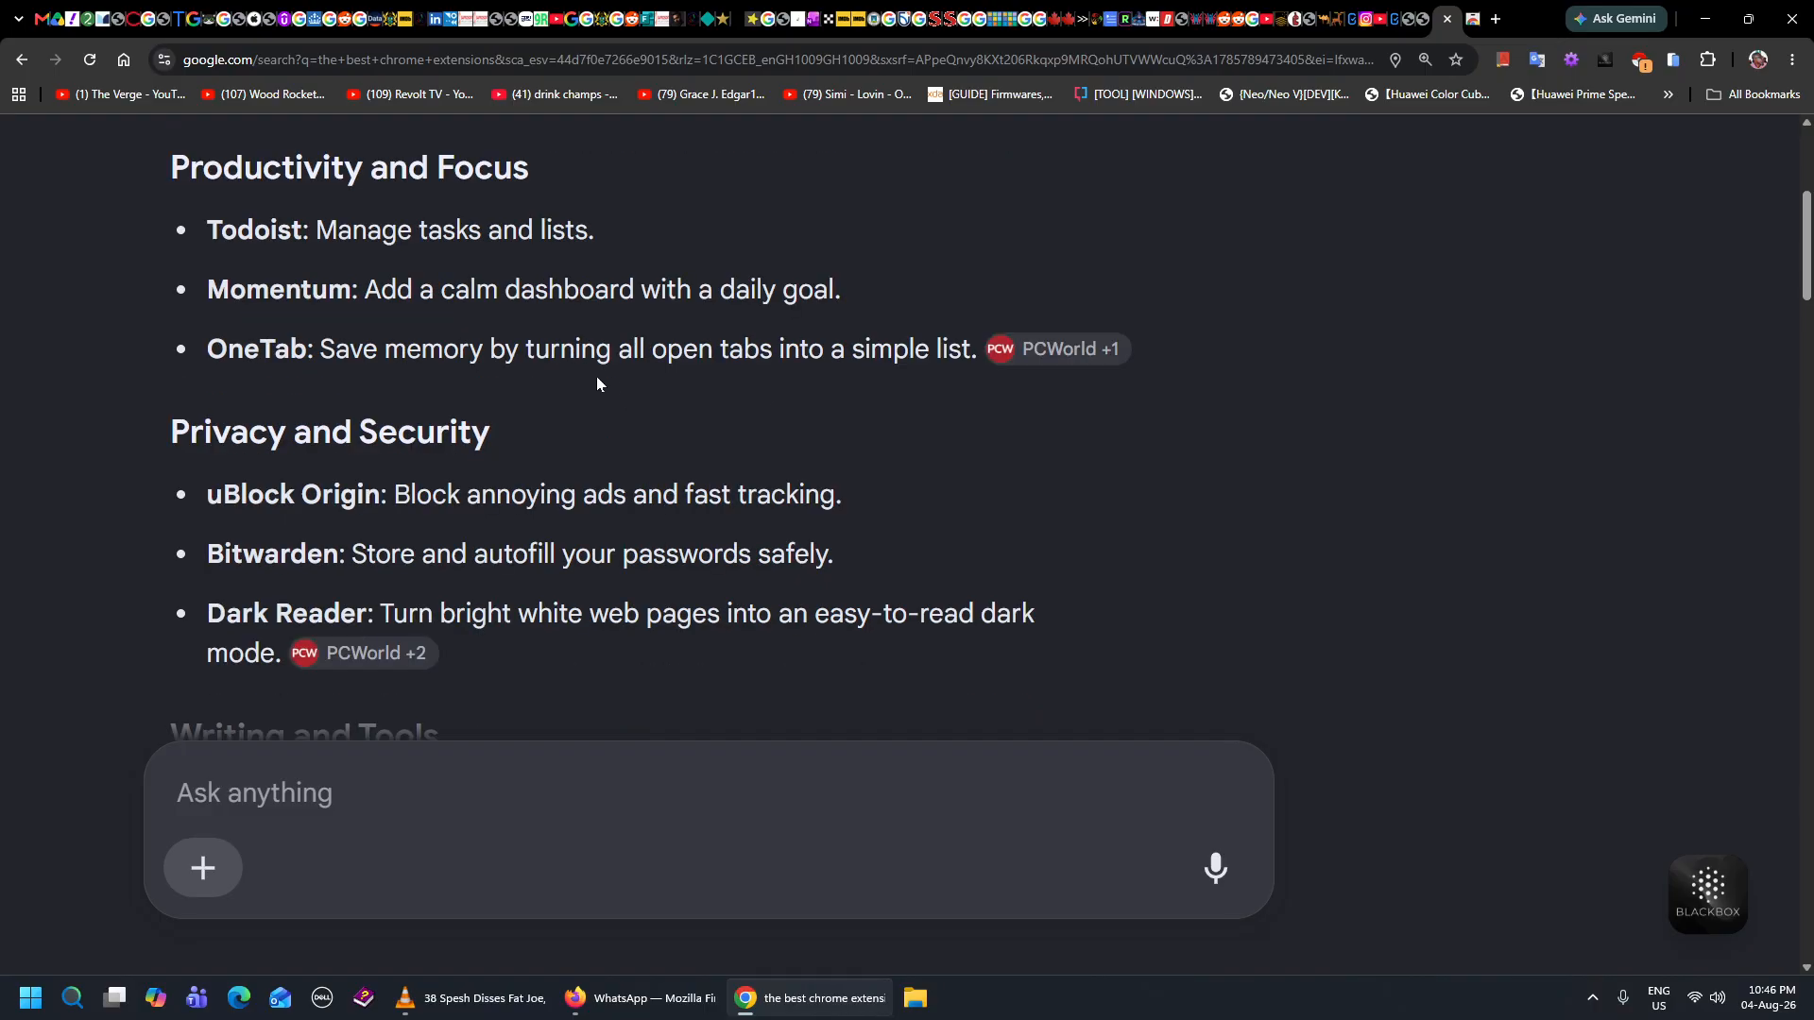
scroll(661, 373, down, 1)
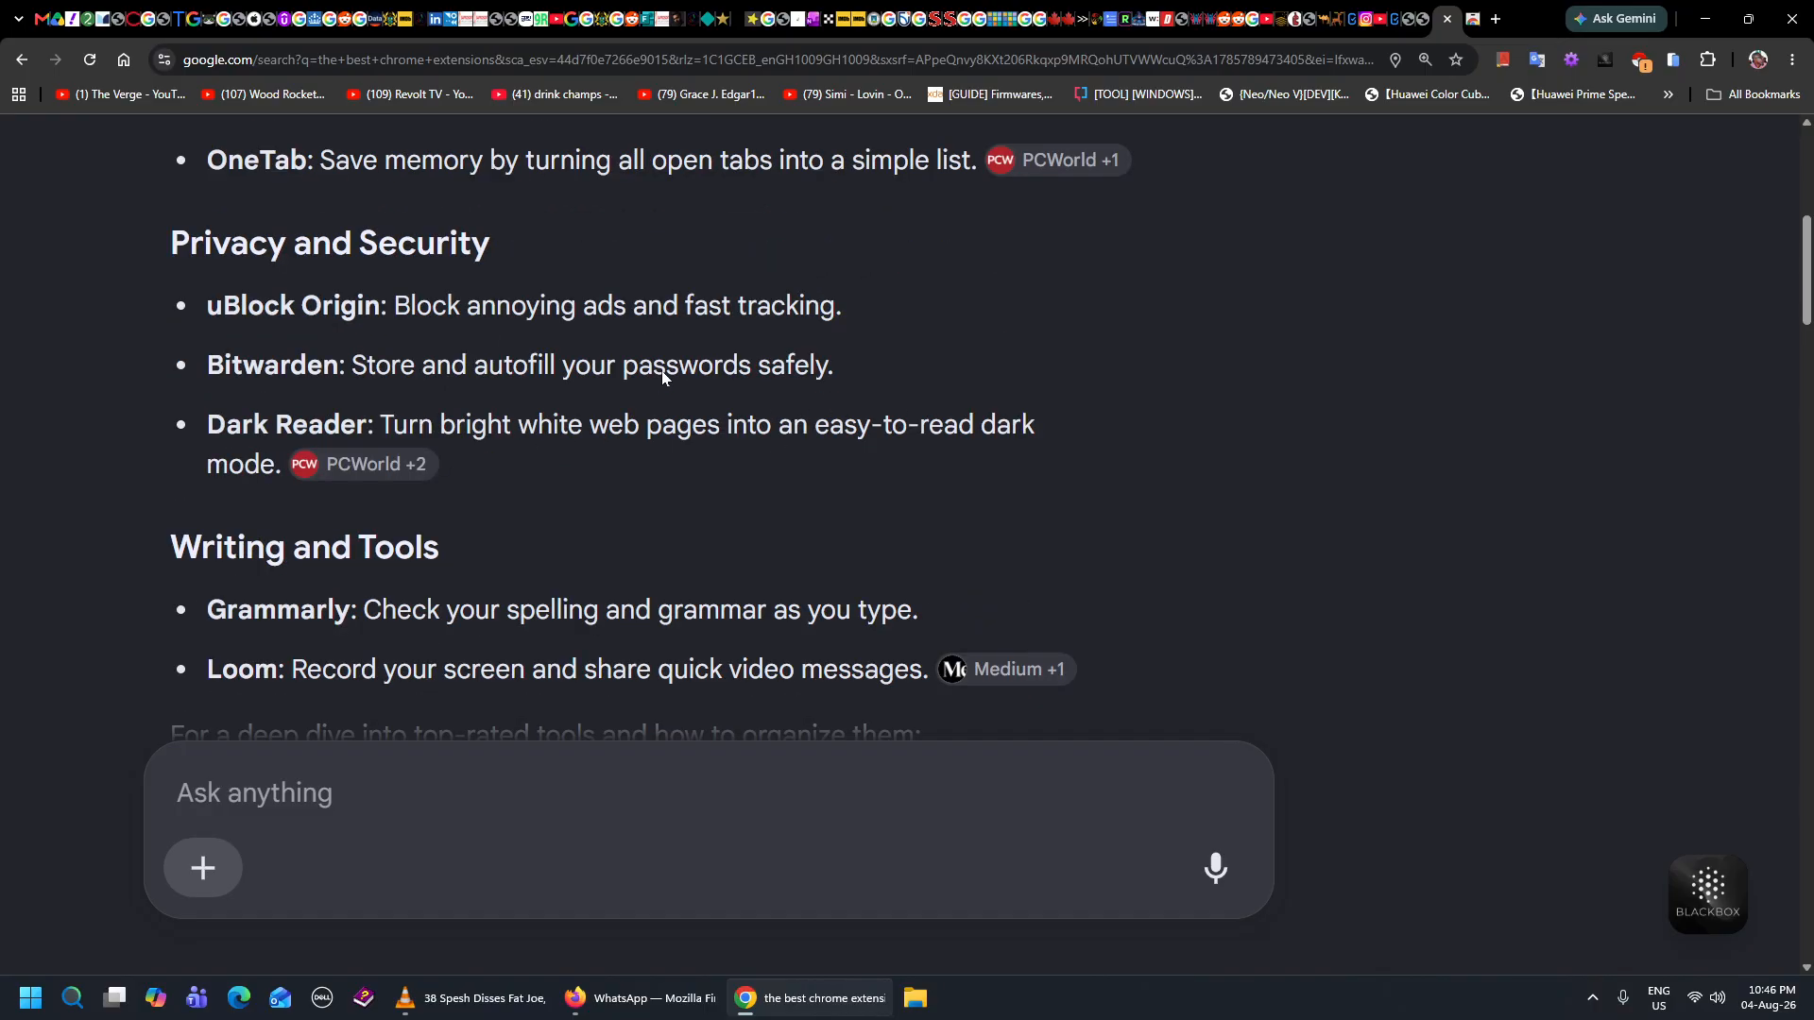
scroll(661, 378, down, 2)
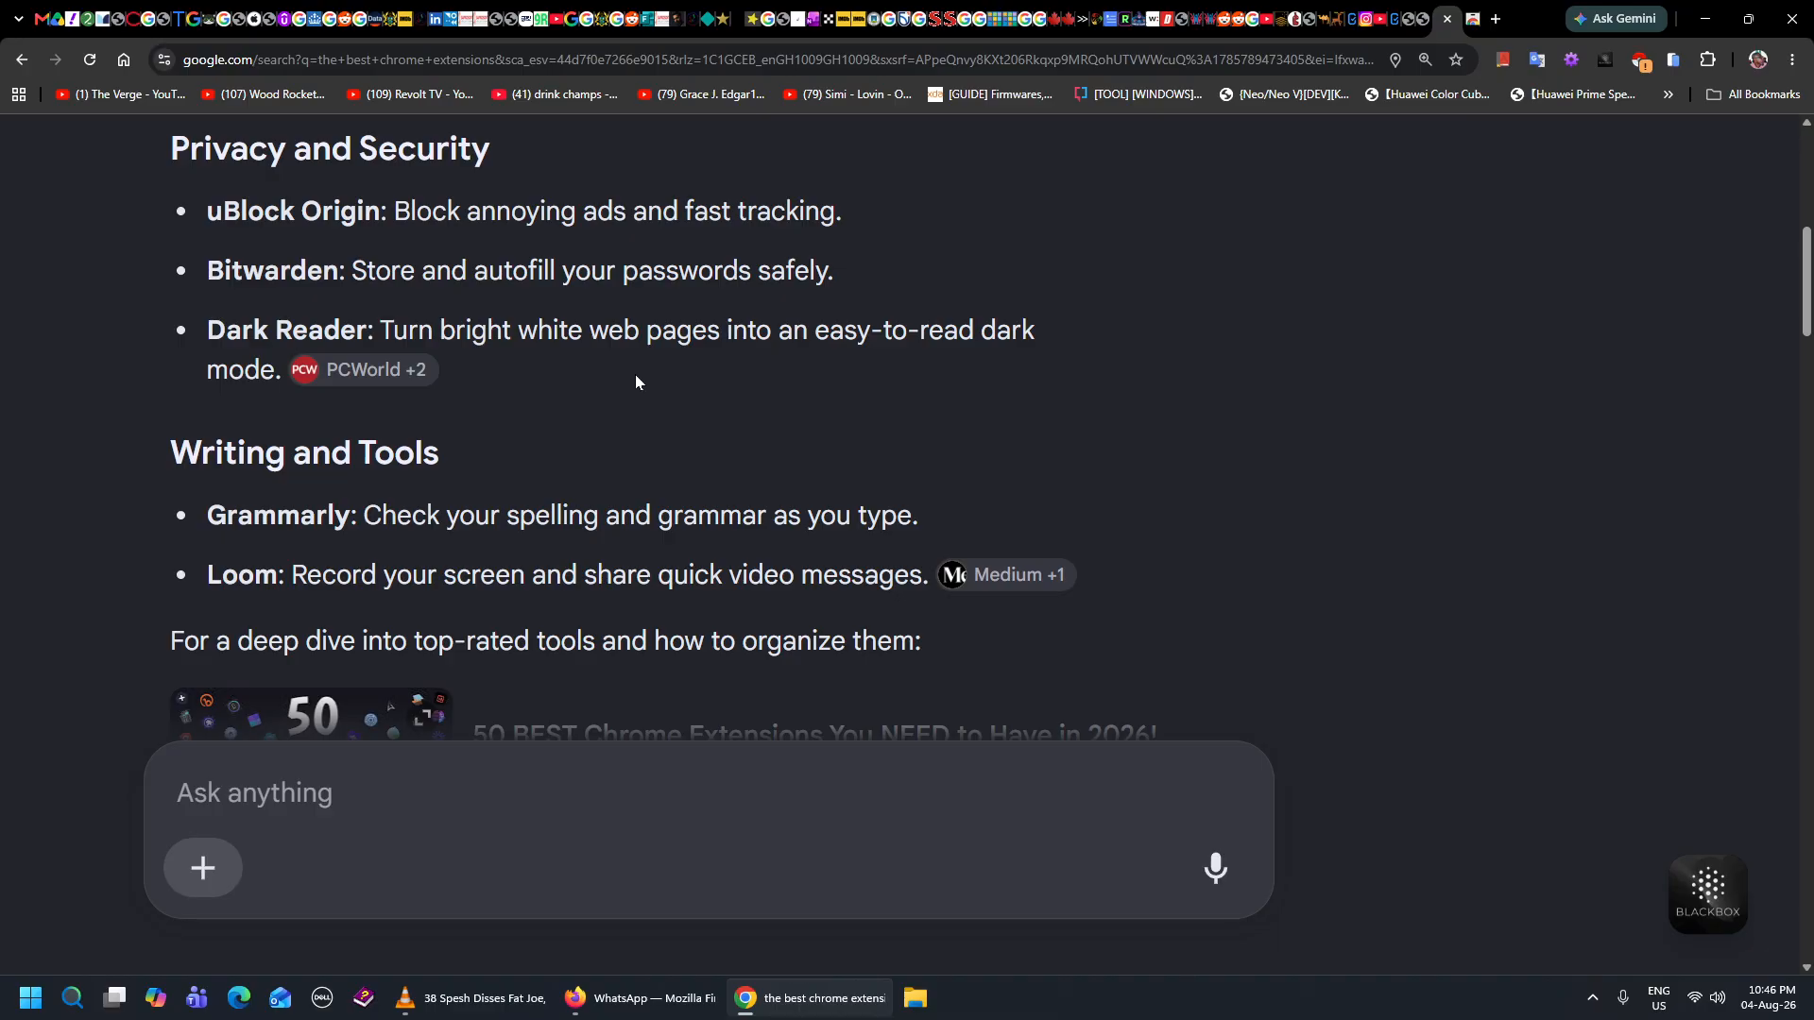
scroll(635, 381, down, 1)
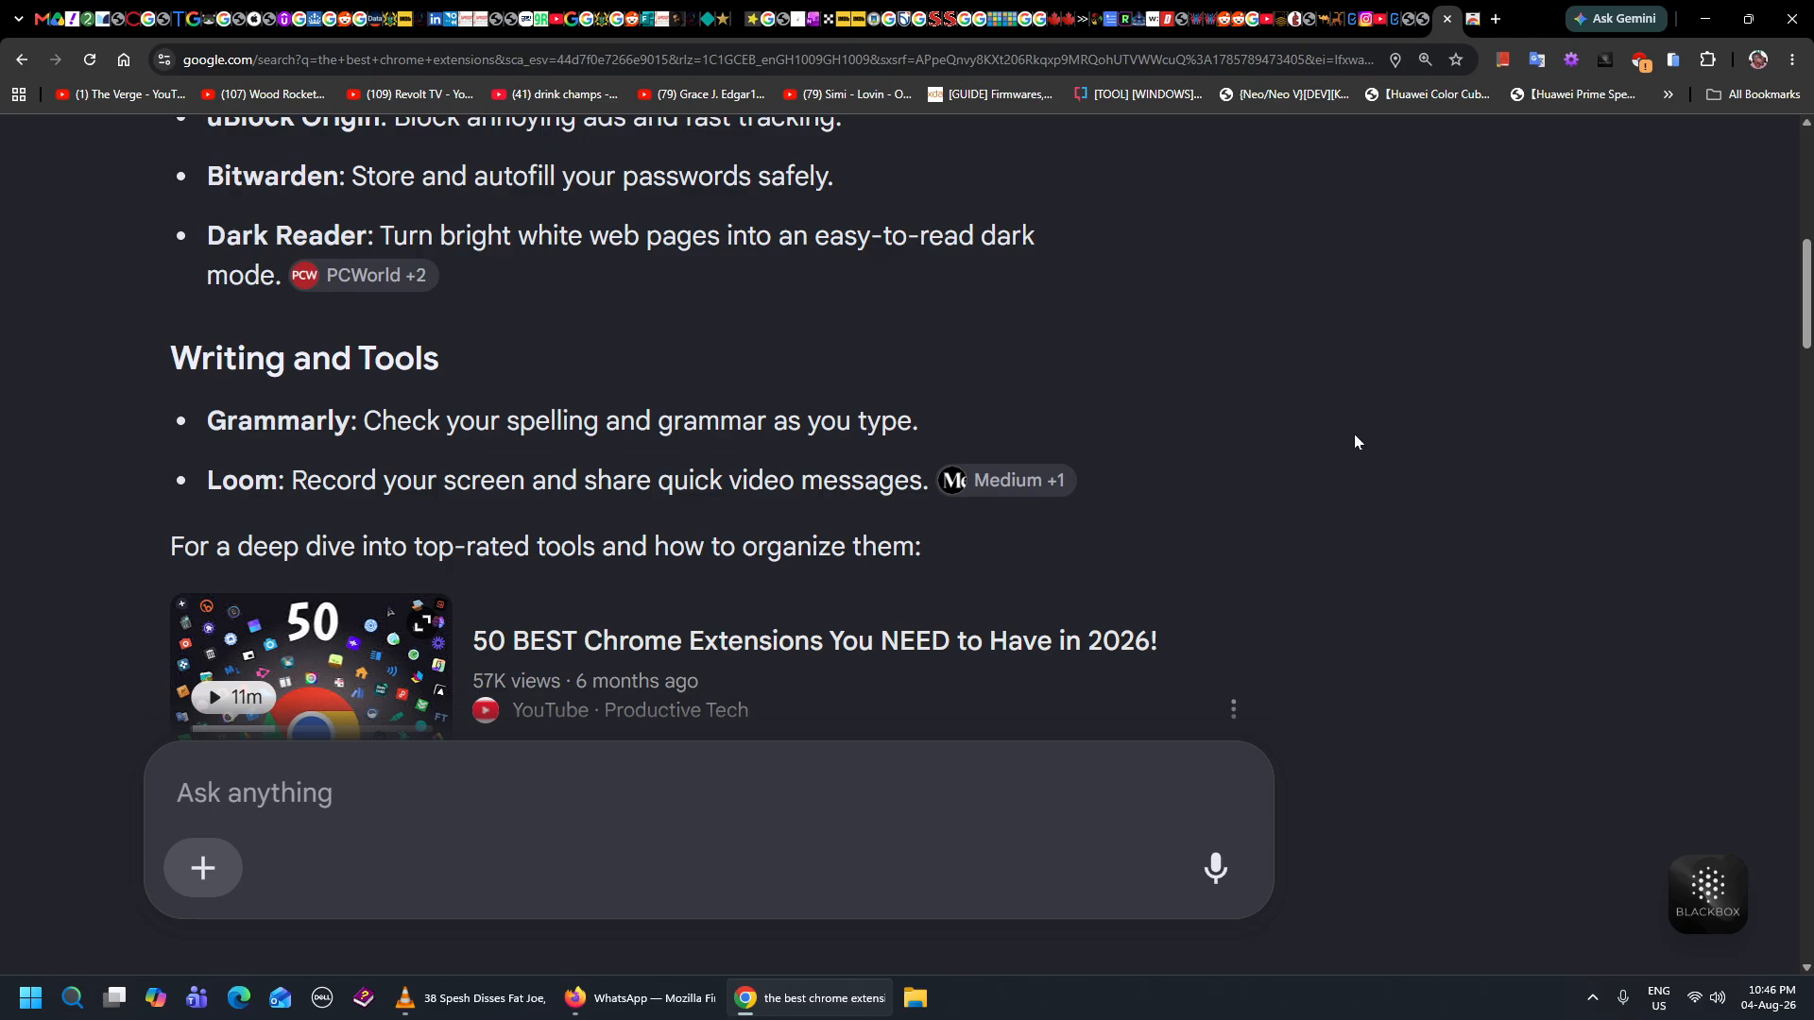
scroll(1355, 441, down, 1)
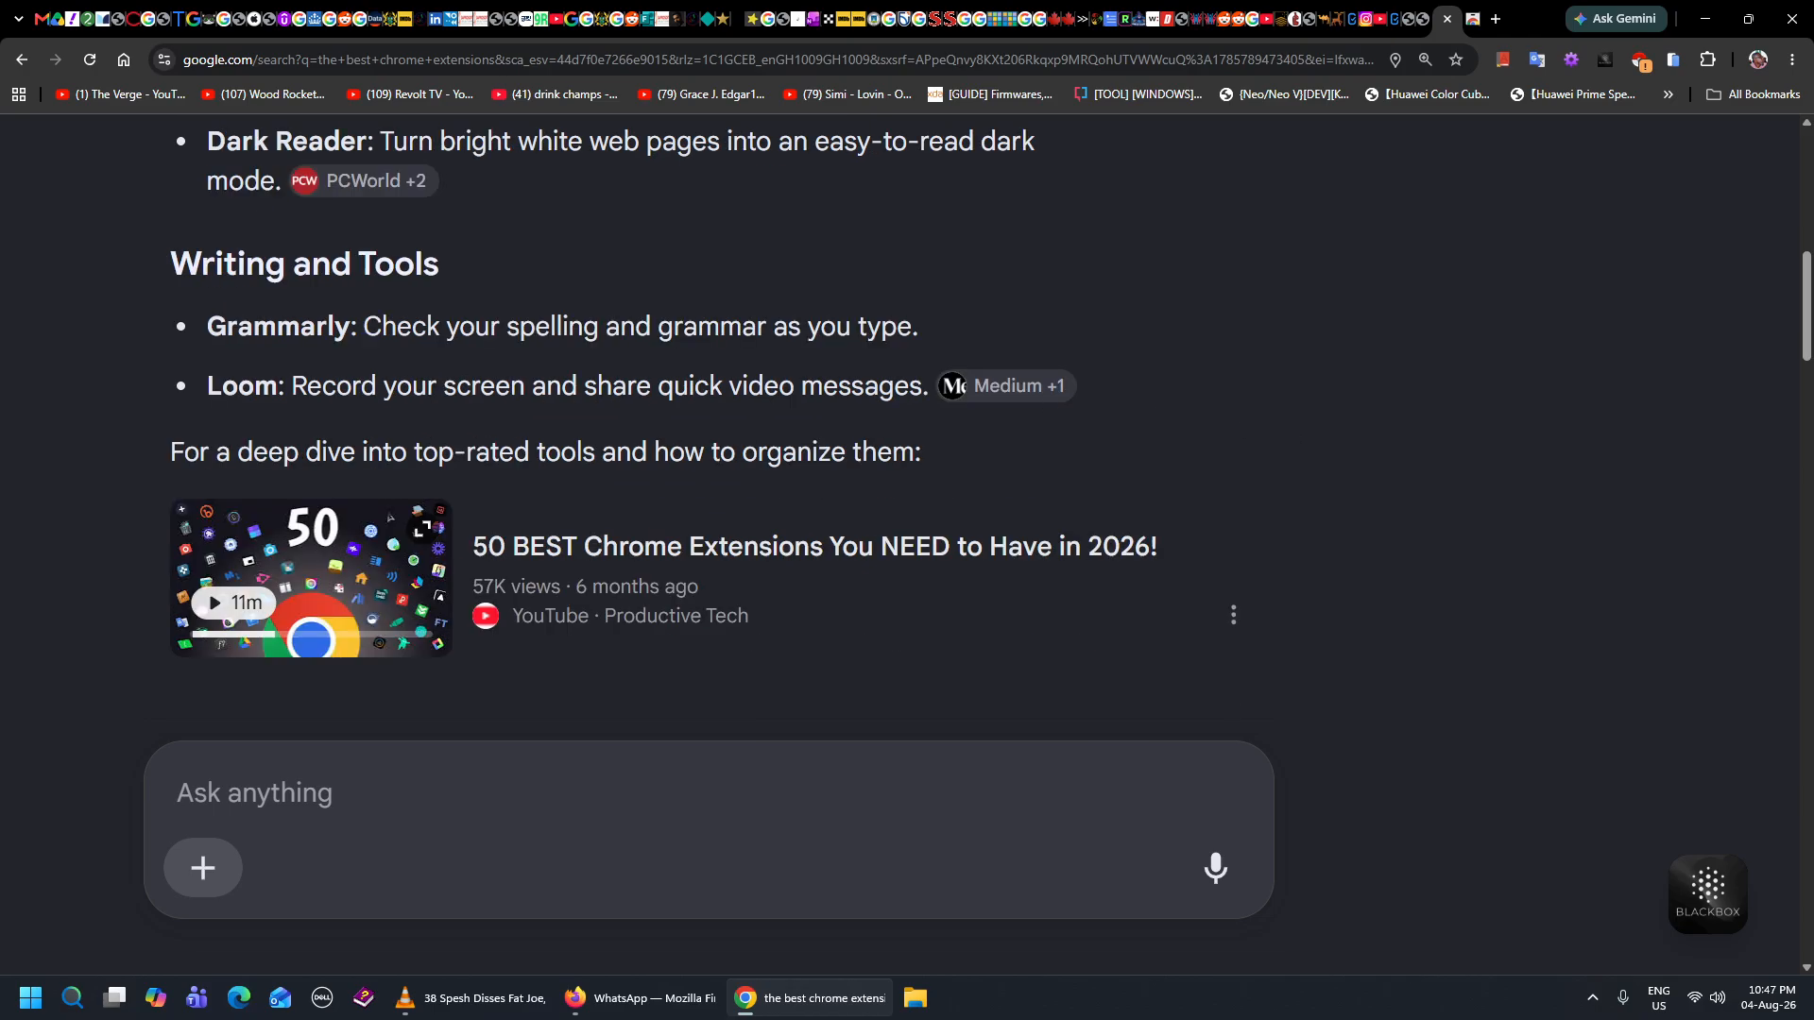
Open the PCWorld article "11 essential Chrome extensions I always install on a new PC" cited beside OneTab in a new tab and view it.
scroll(1166, 387, up, 5)
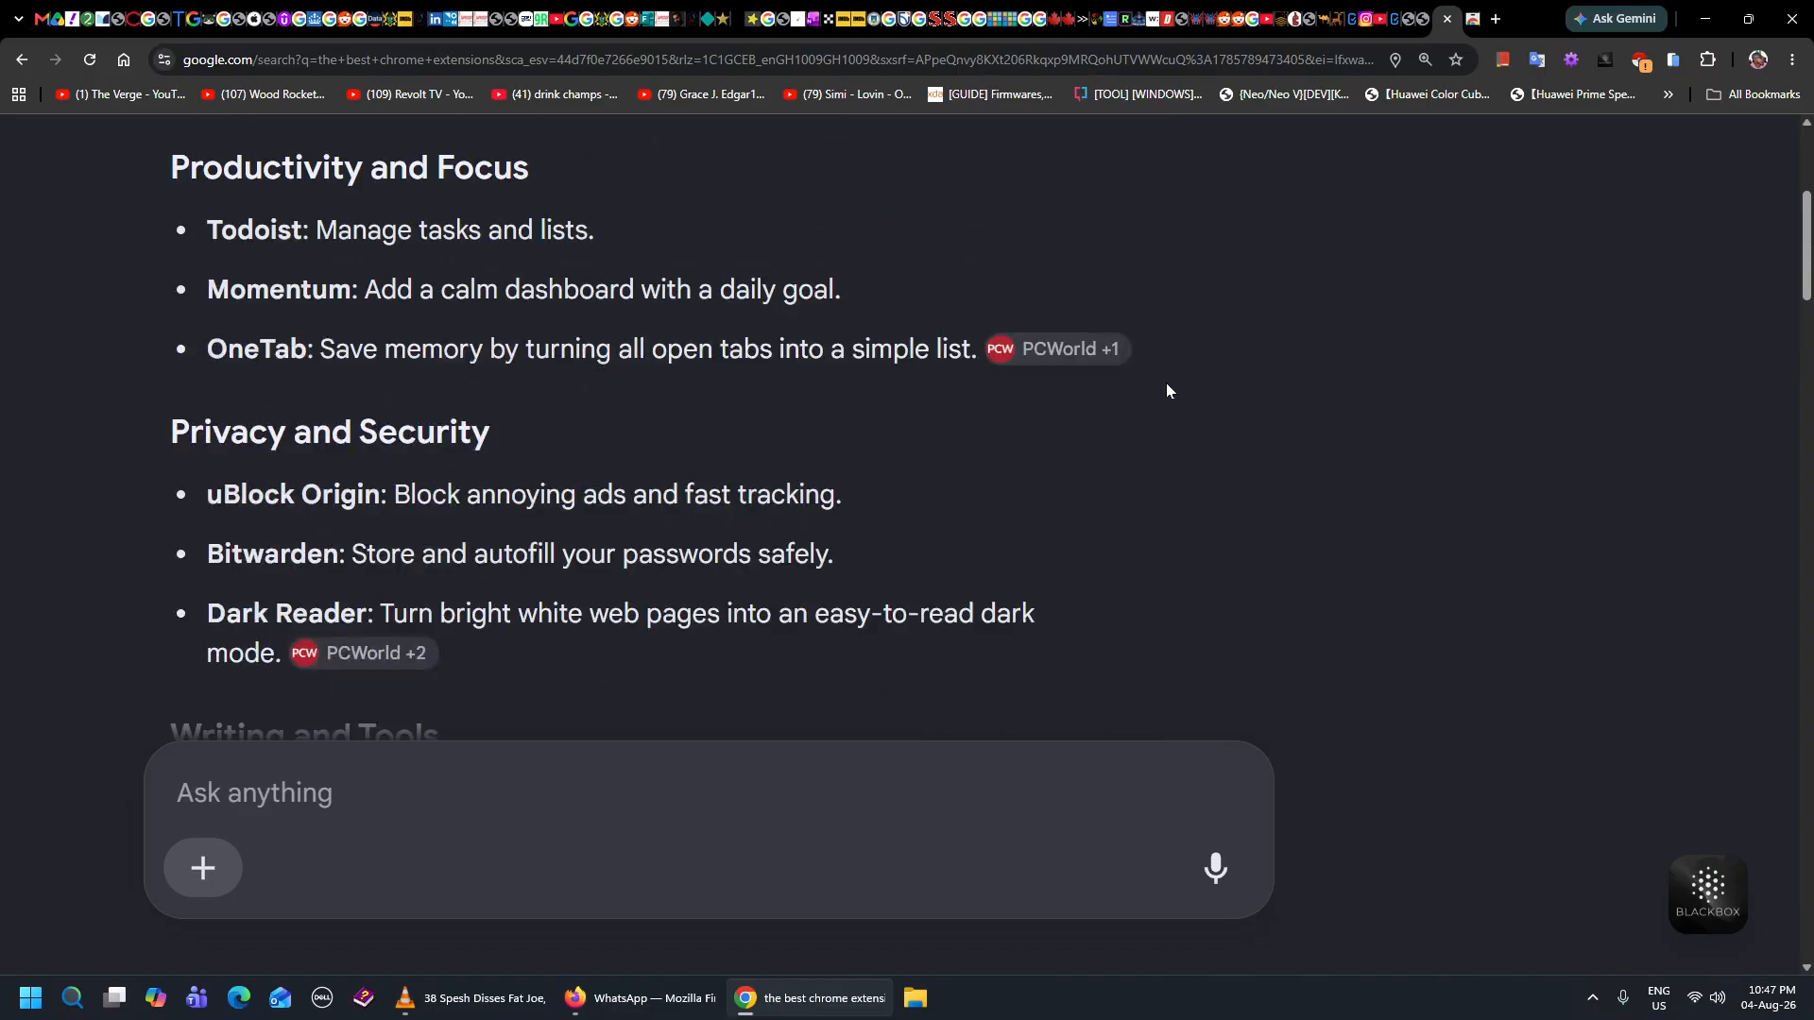
mouse_move(1049, 355)
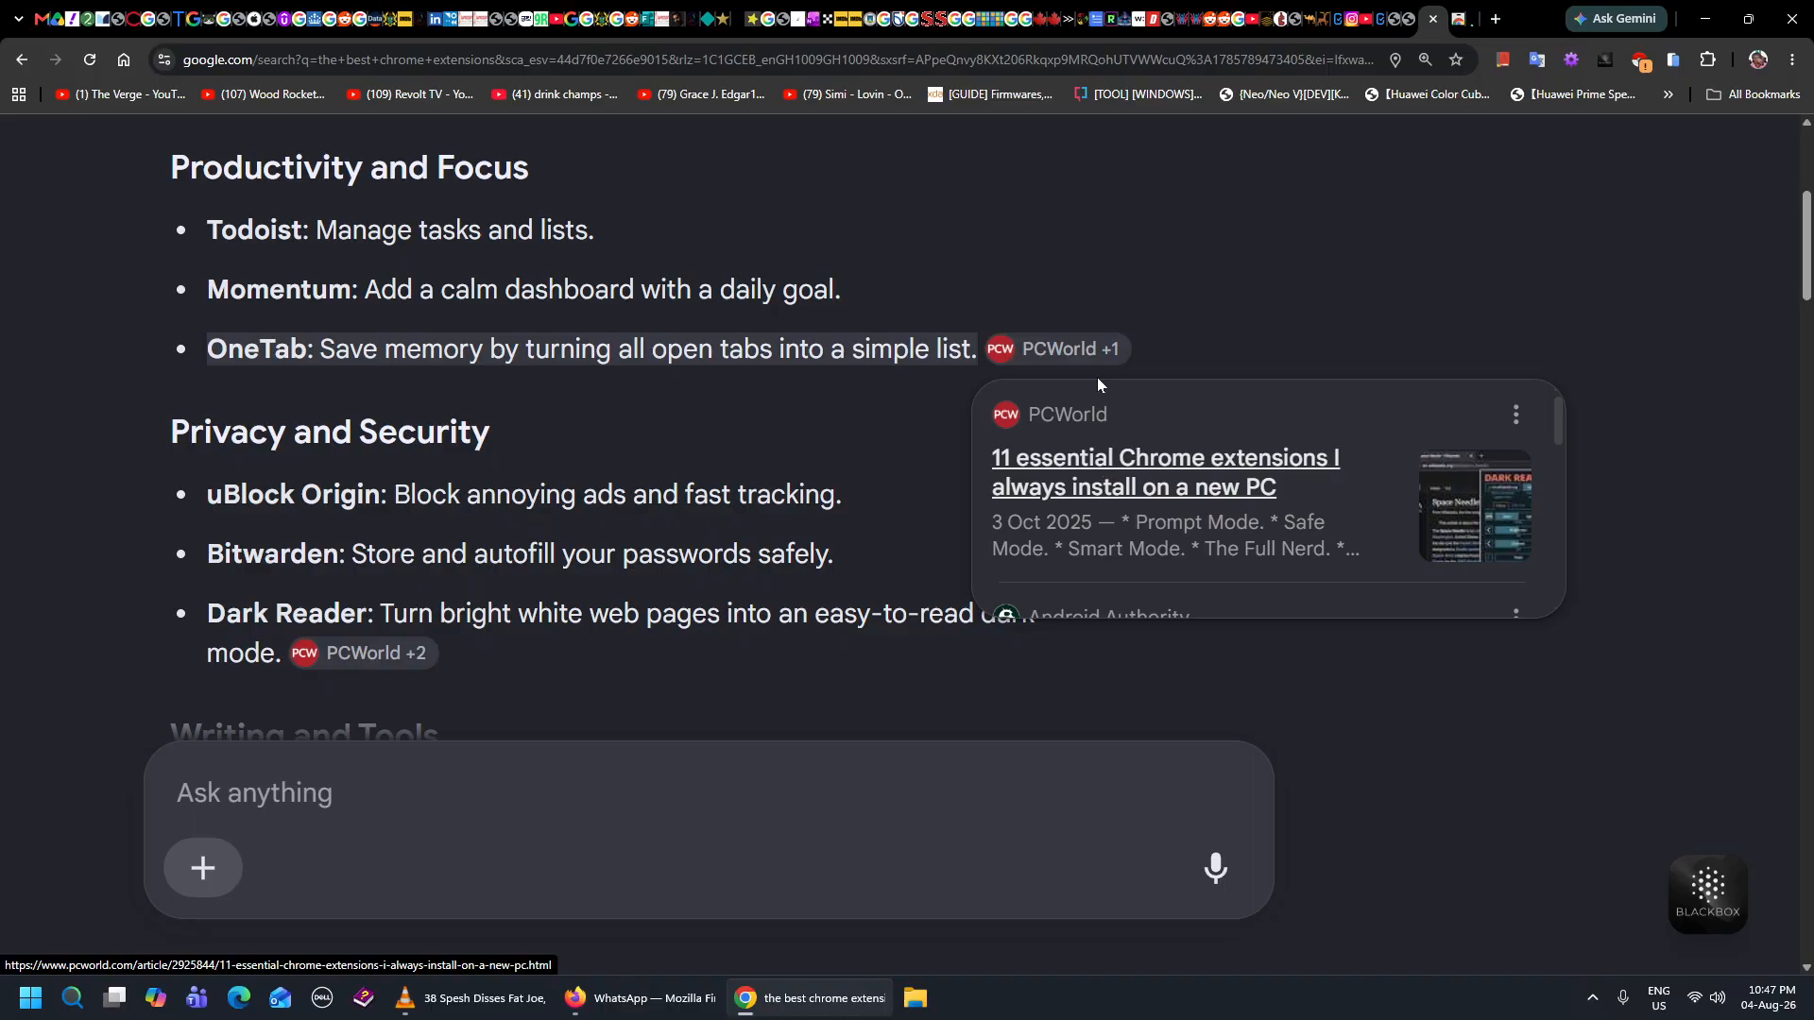
middle_click(1067, 355)
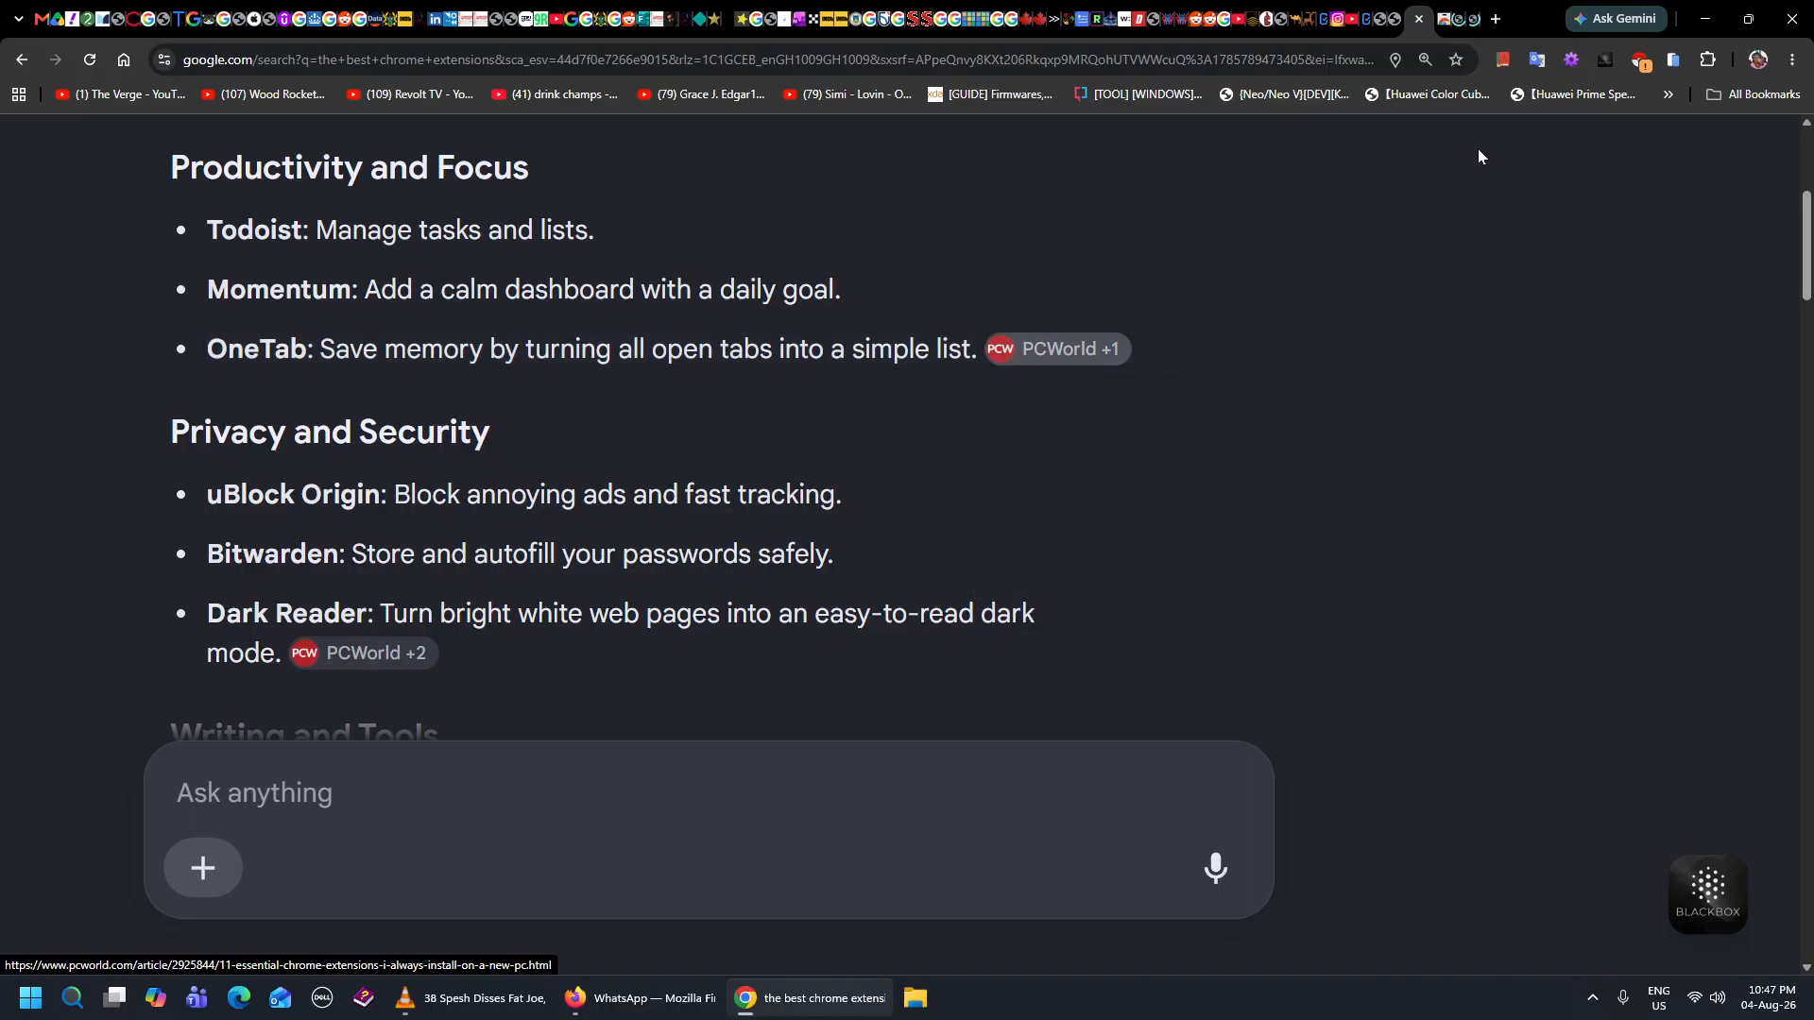
click(1457, 25)
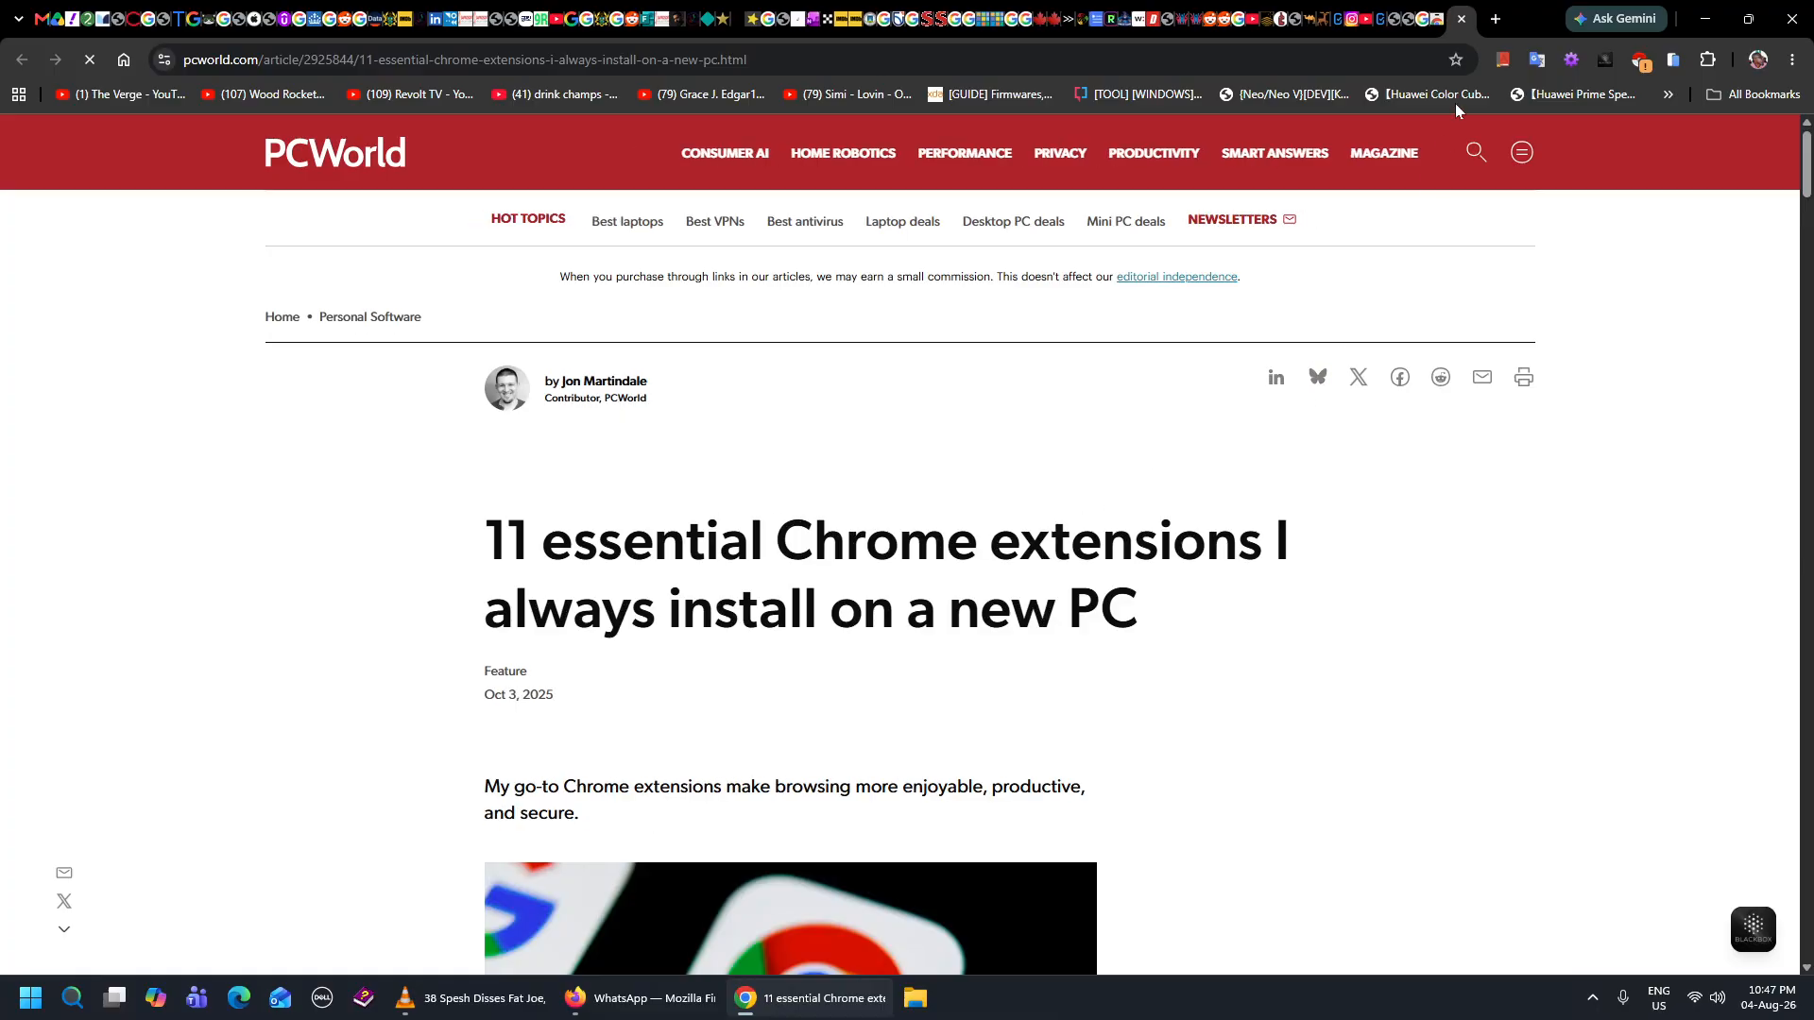
Return to the "the best chrome extensions" search results and go back to the start of the page.
click(1426, 18)
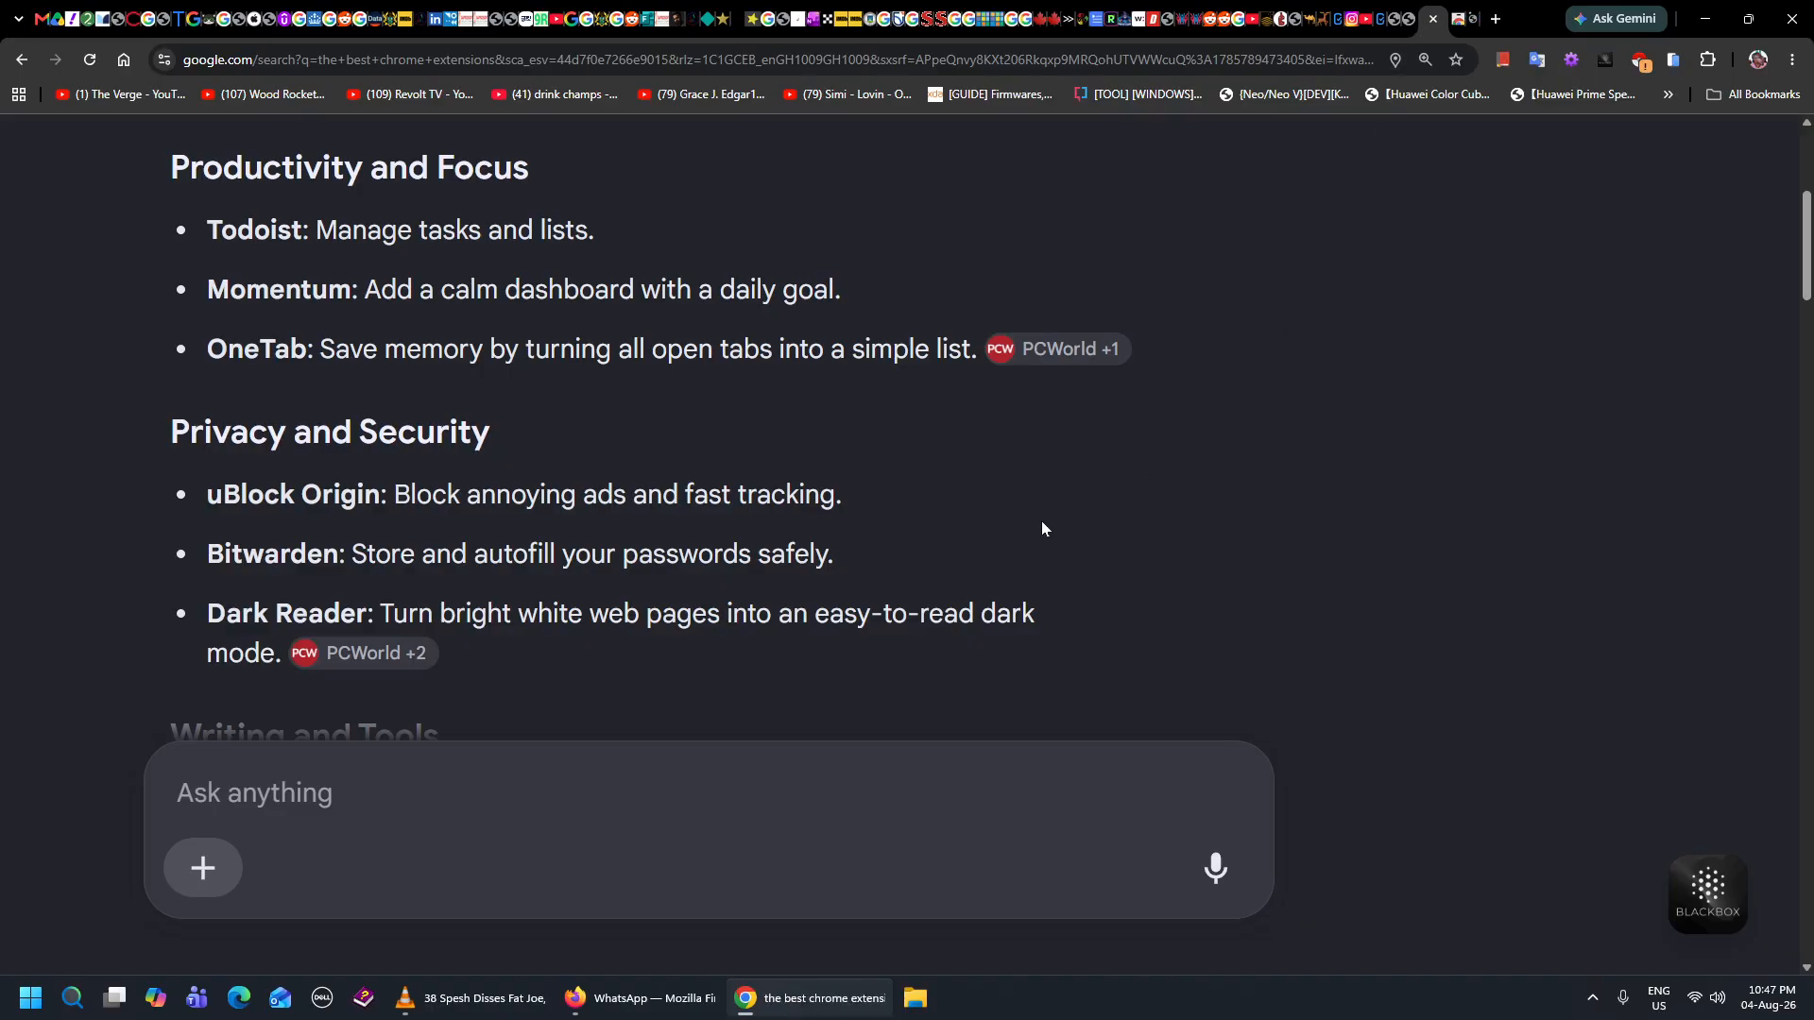
scroll(1124, 525, up, 1)
scroll(1123, 525, up, 4)
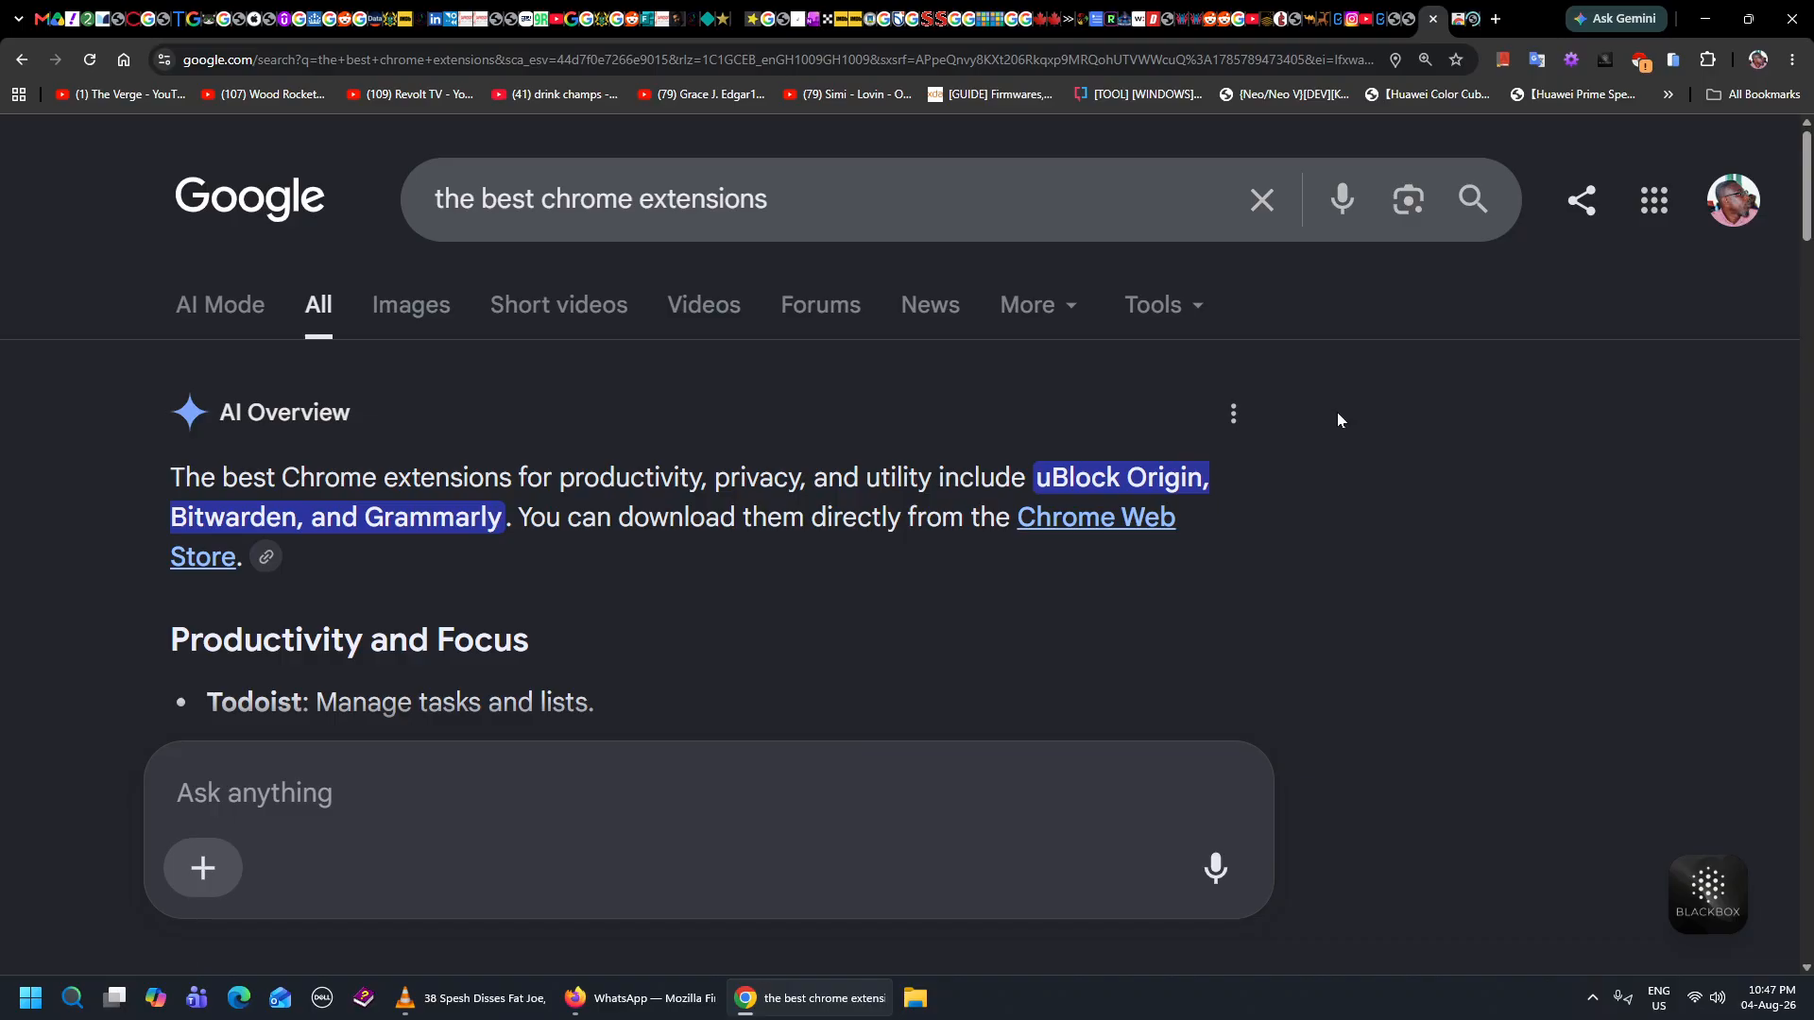
Switch to the open Chrome Web Store page and show its full web address.
key(ctrl+Tab)
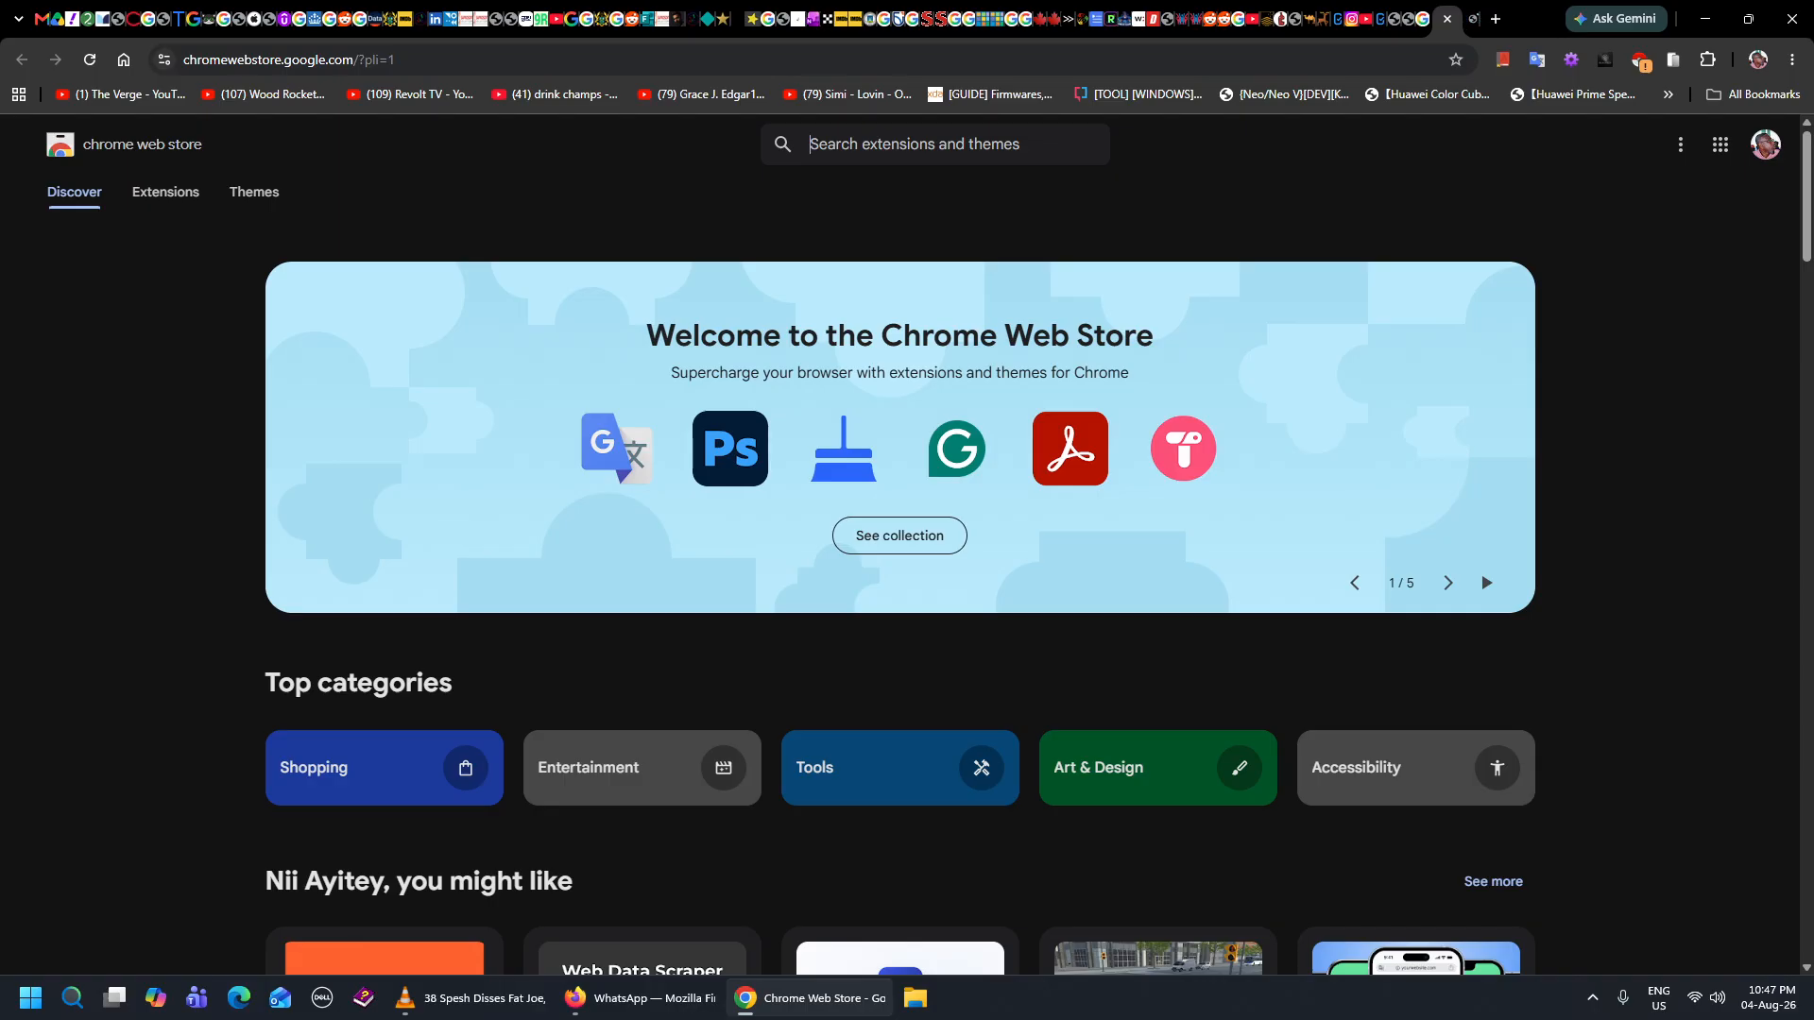
click(448, 60)
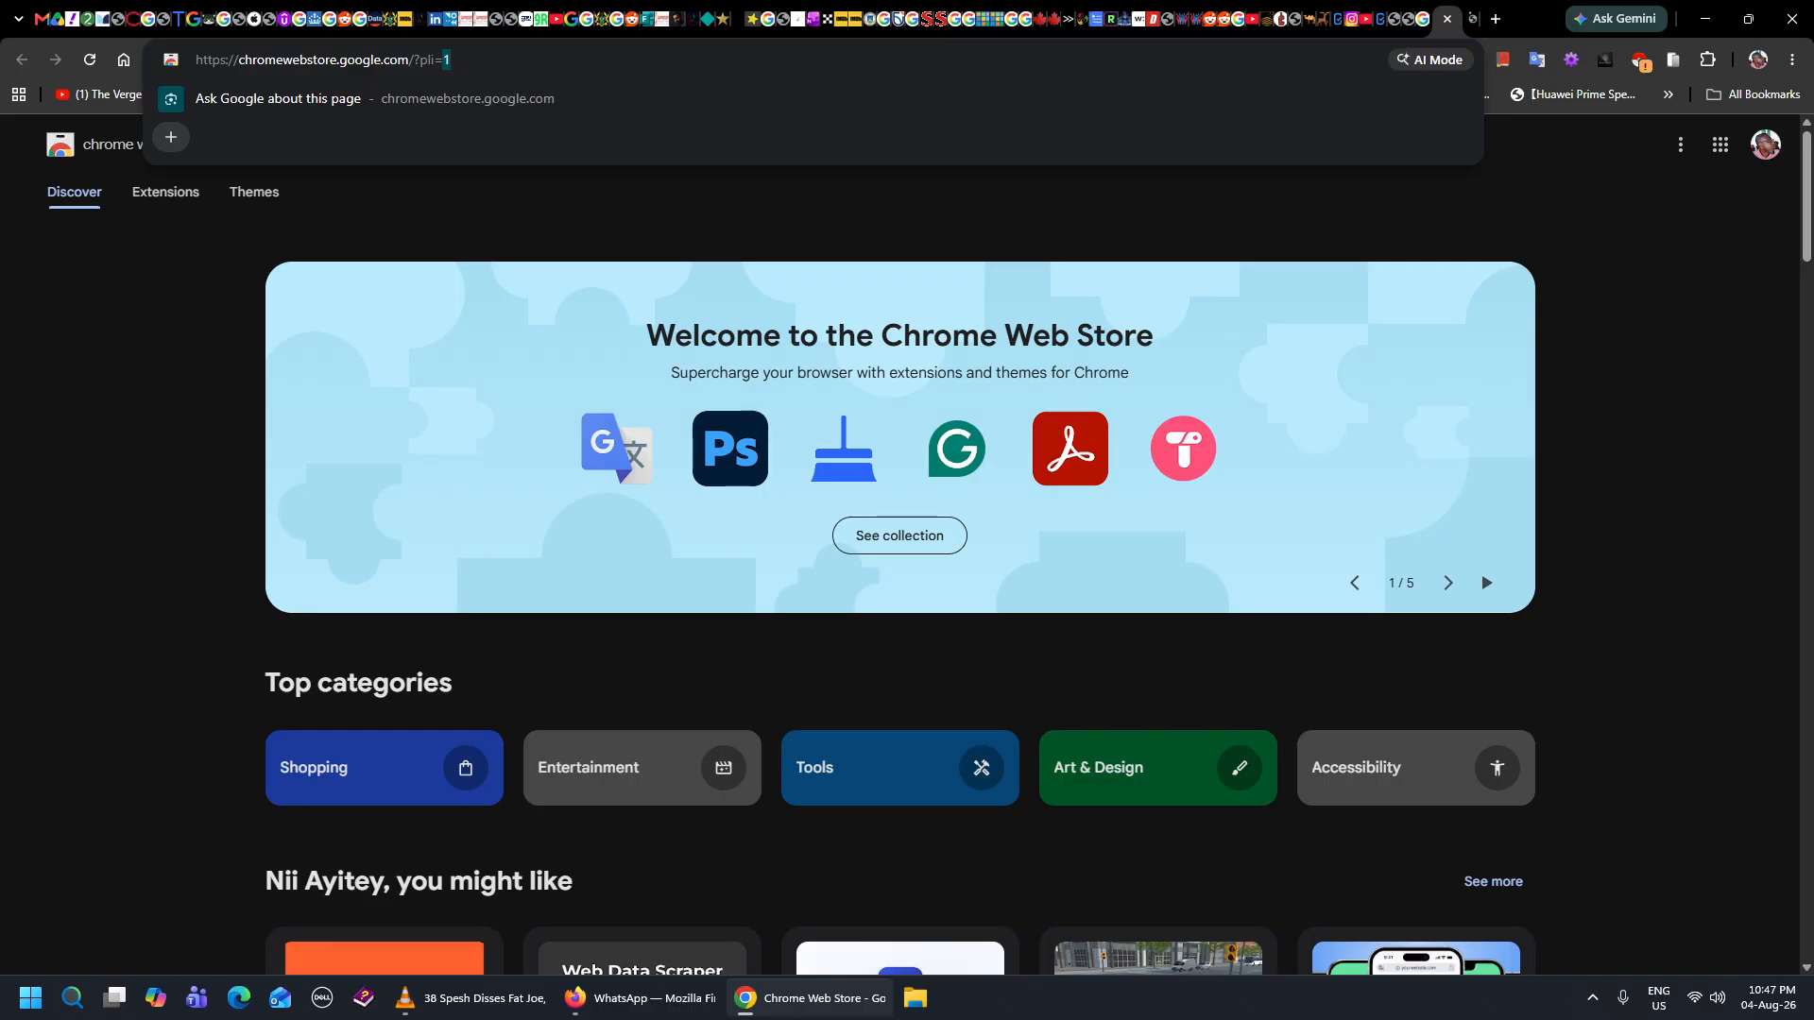
click(1668, 291)
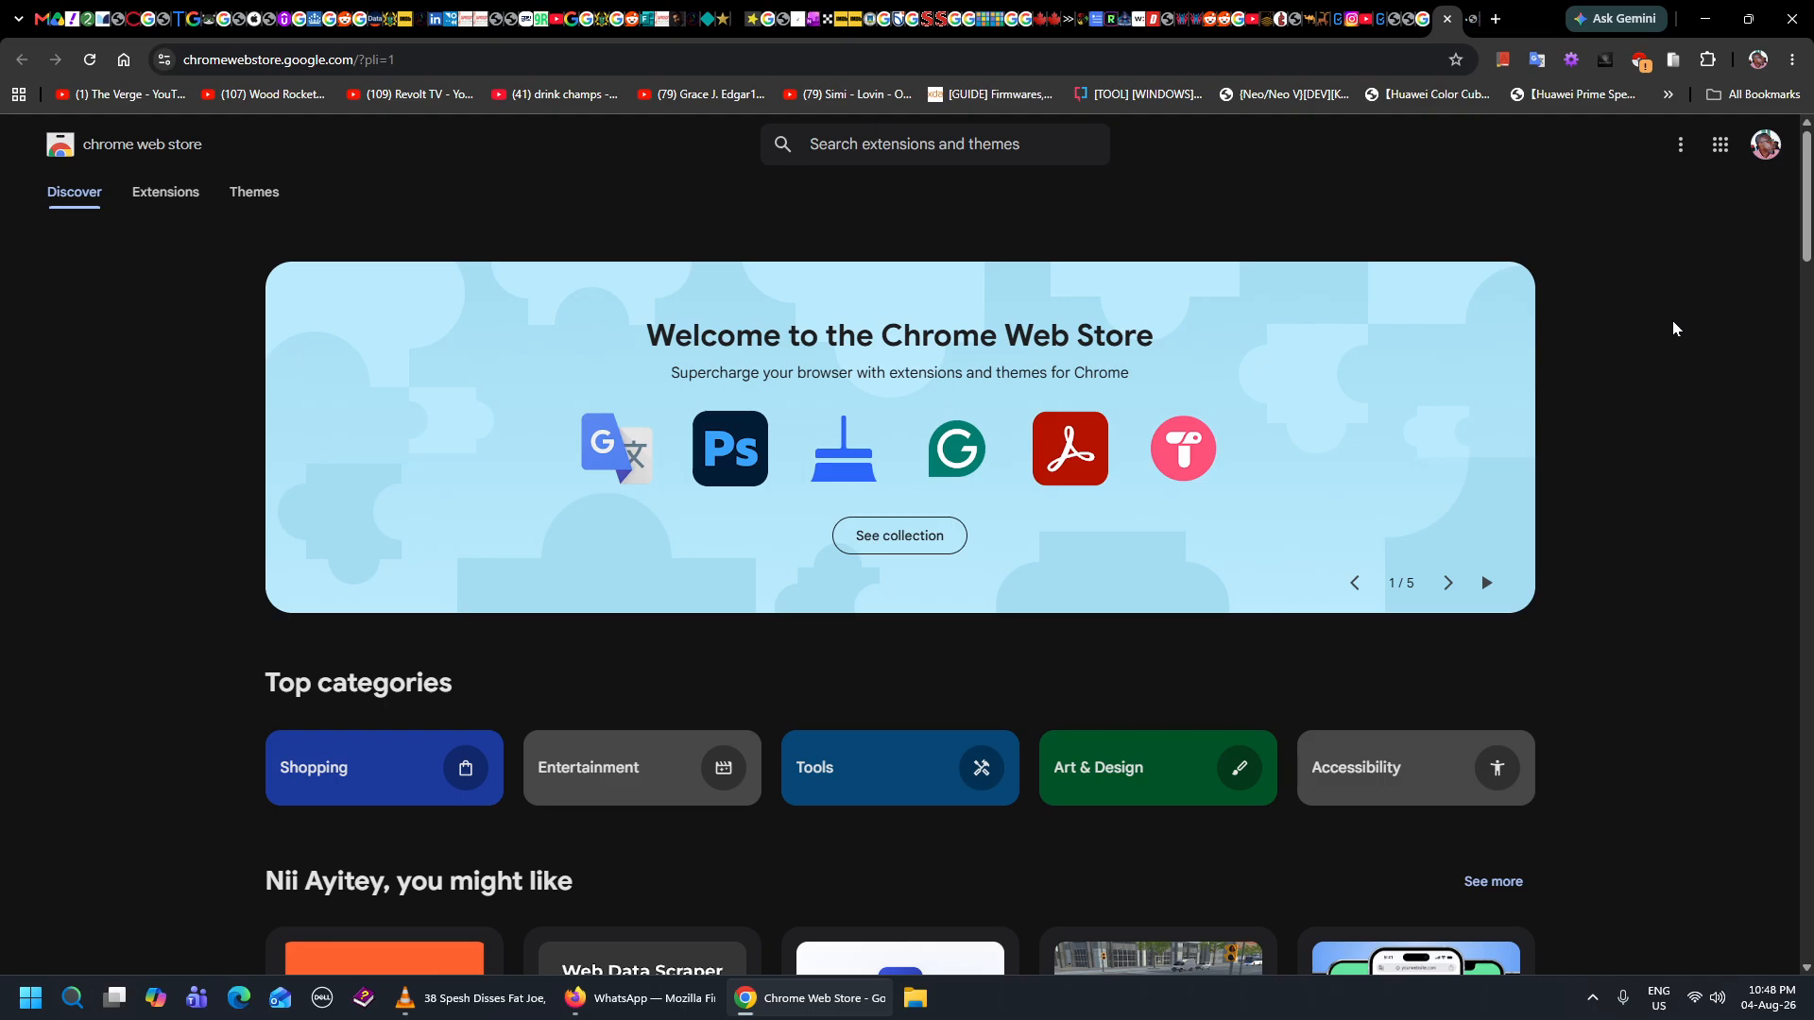
Look through the Chrome Web Store home page's featured collection, top categories and personal recommendations.
scroll(1589, 287, down, 1)
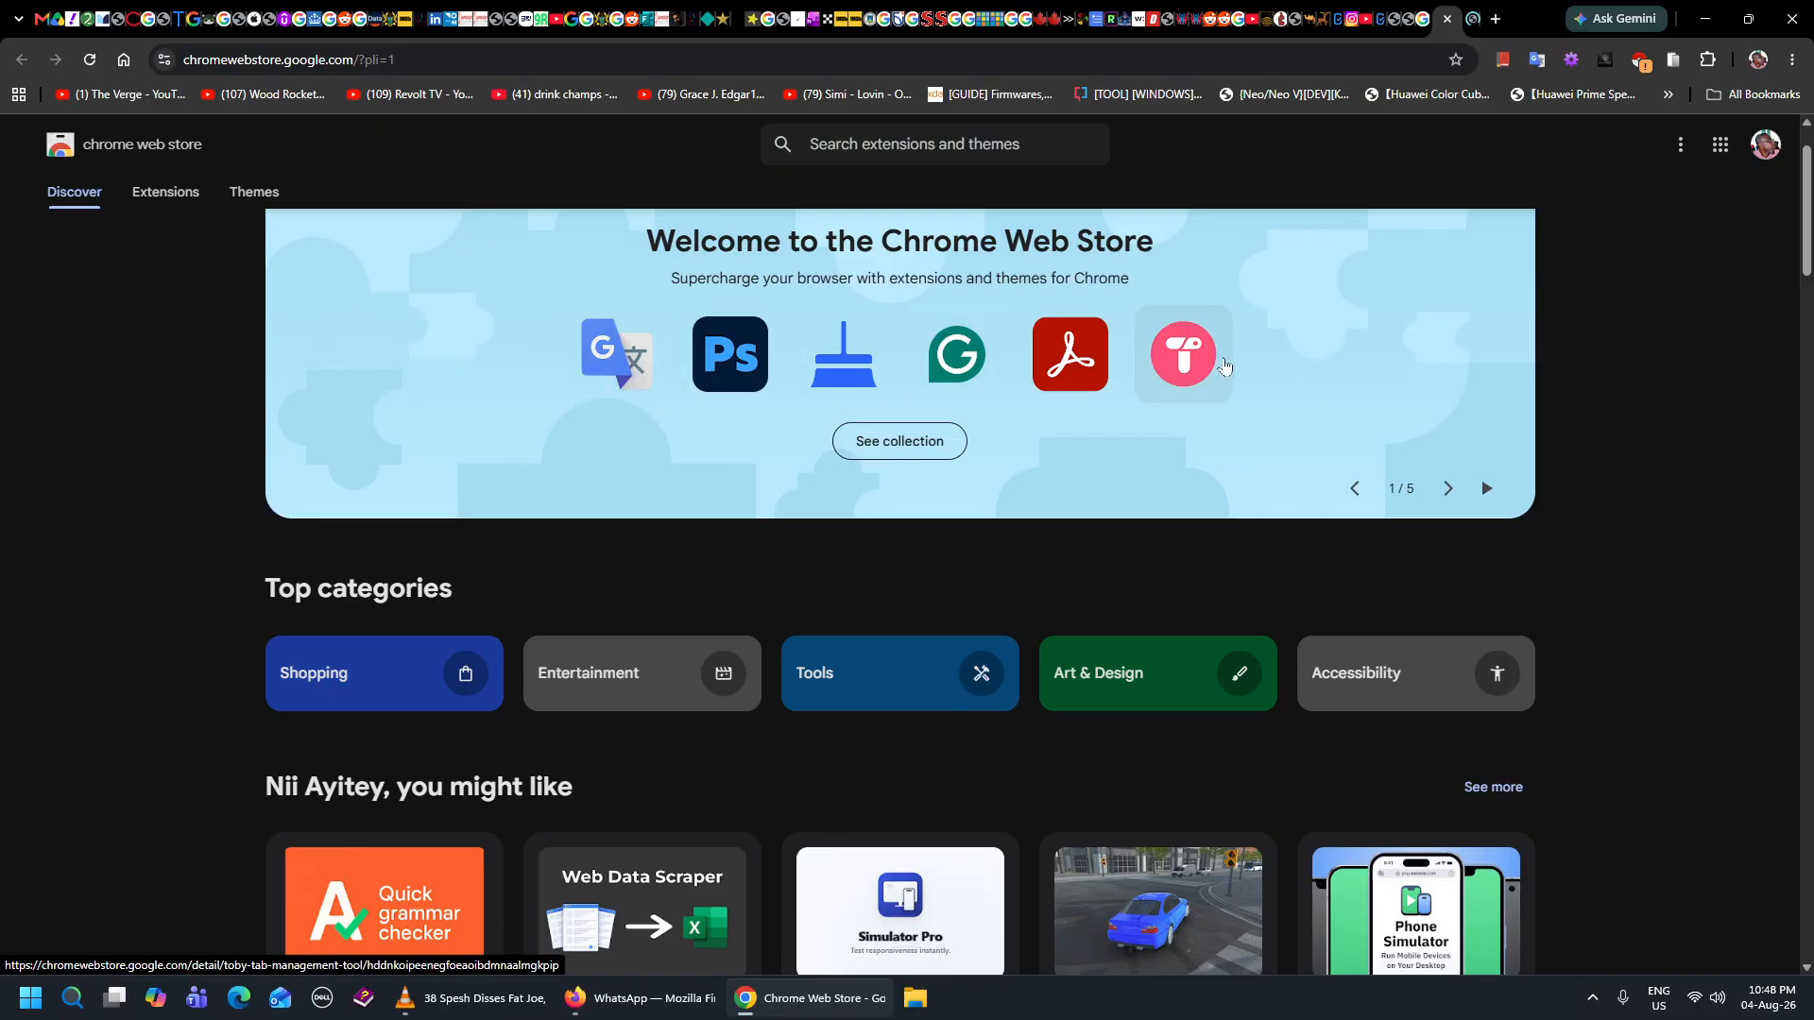
scroll(1596, 433, down, 2)
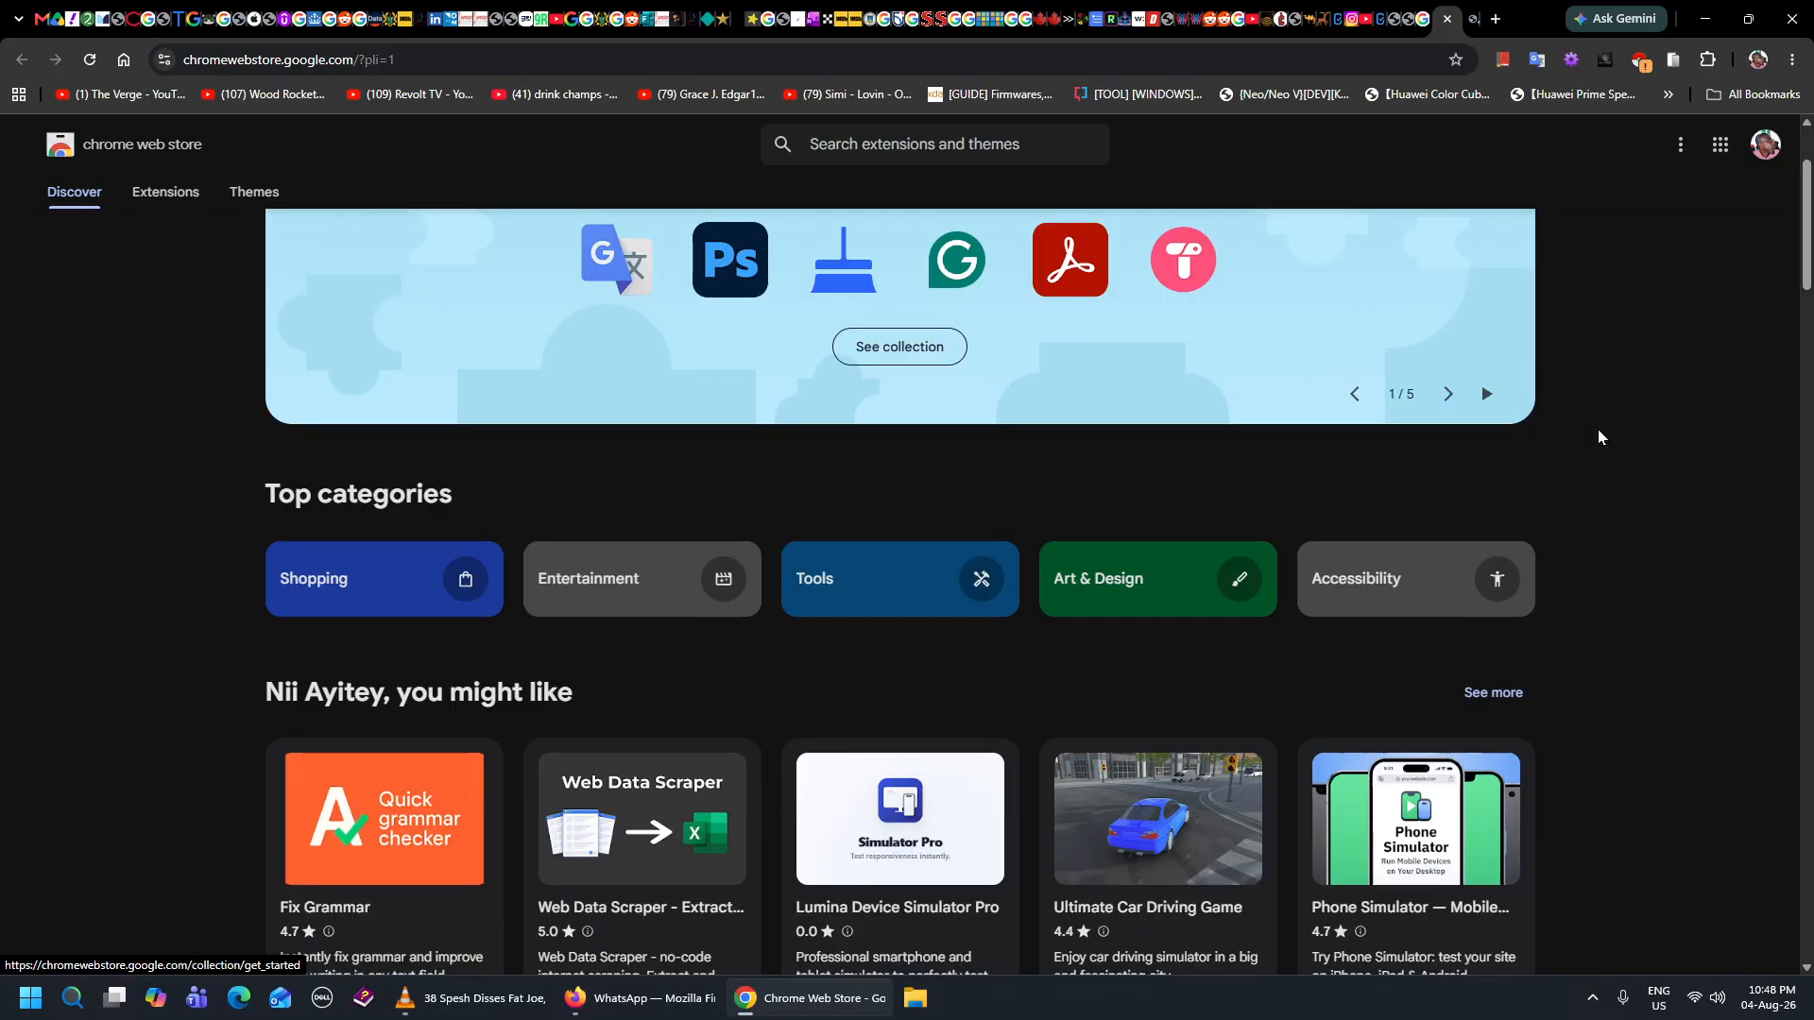
scroll(1596, 436, down, 2)
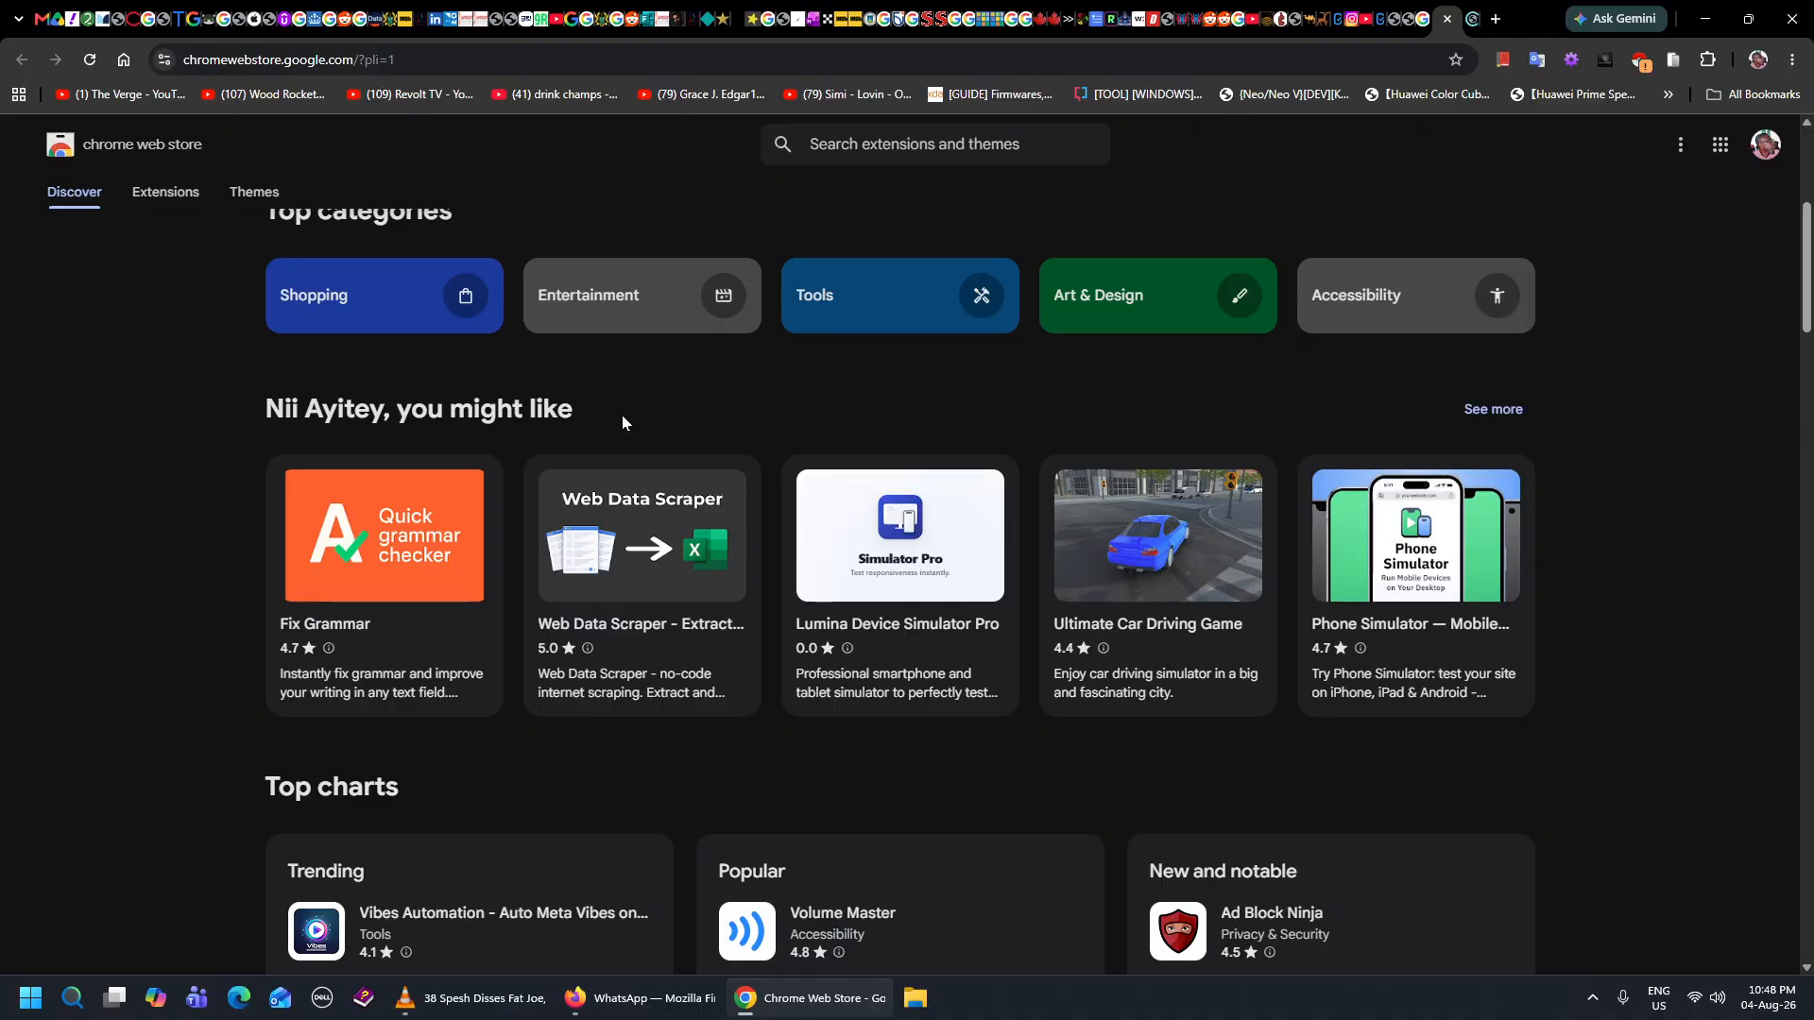
scroll(616, 416, down, 2)
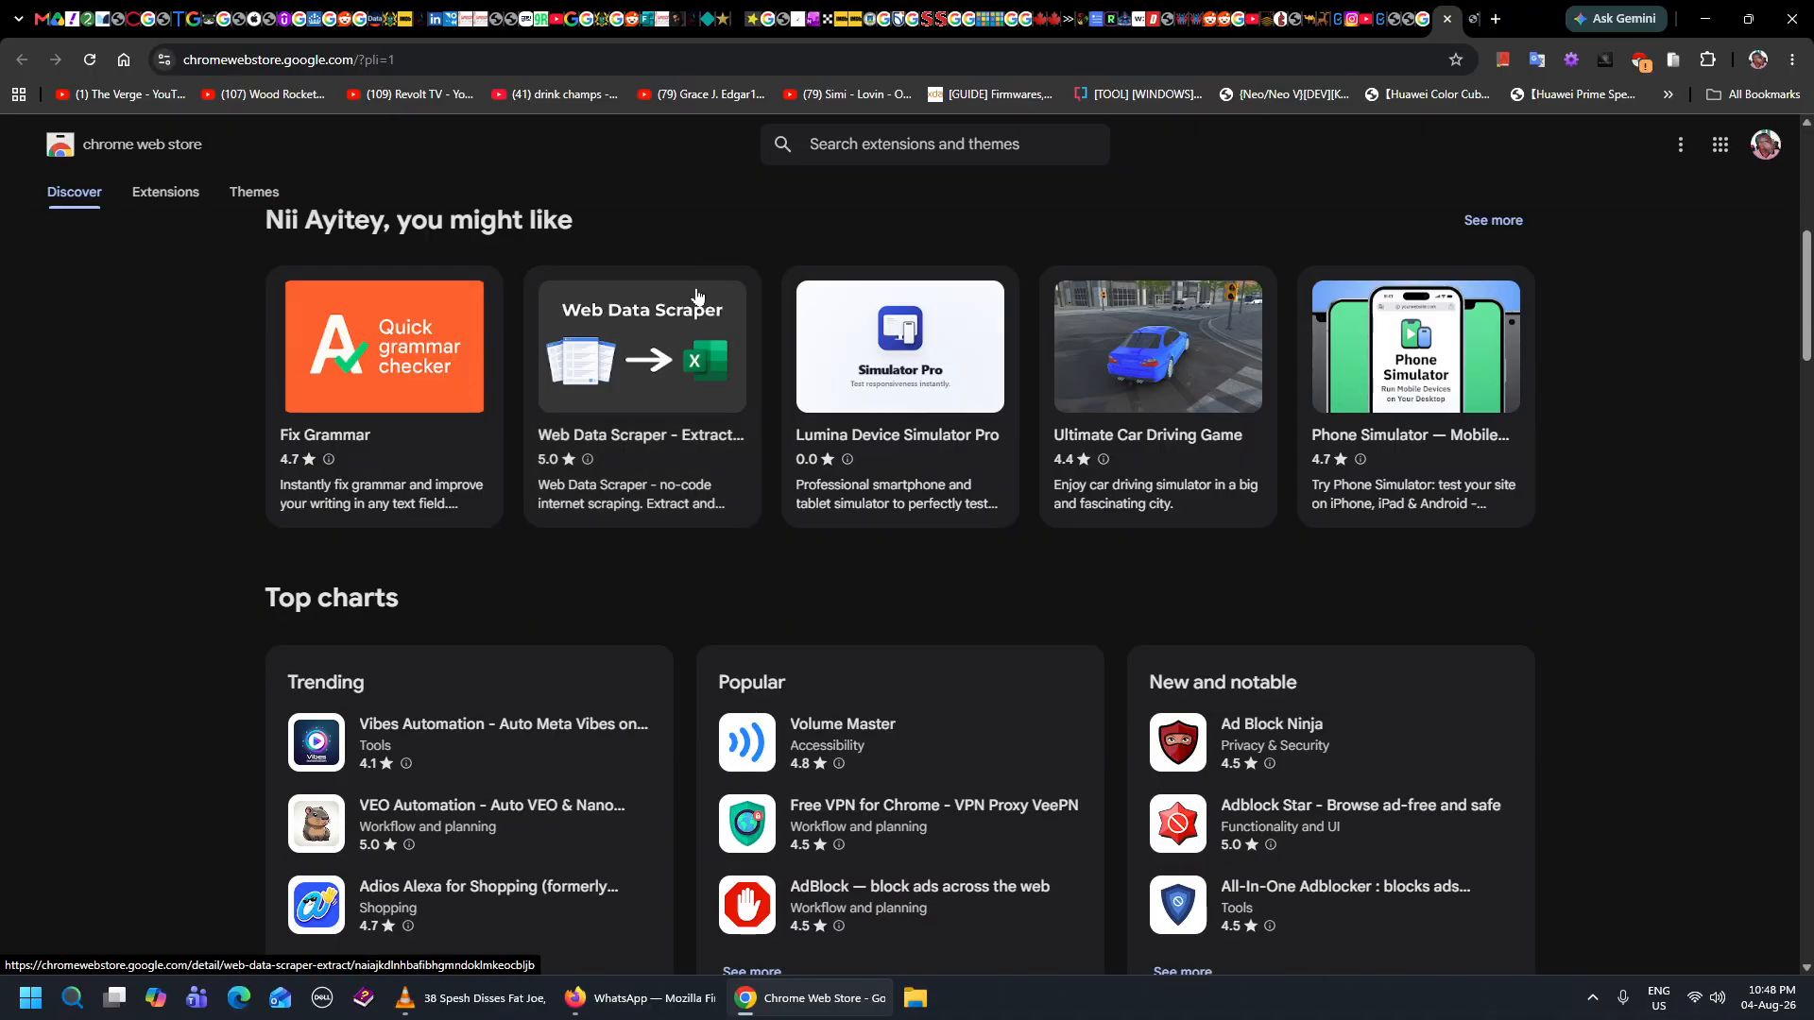
scroll(434, 312, up, 1)
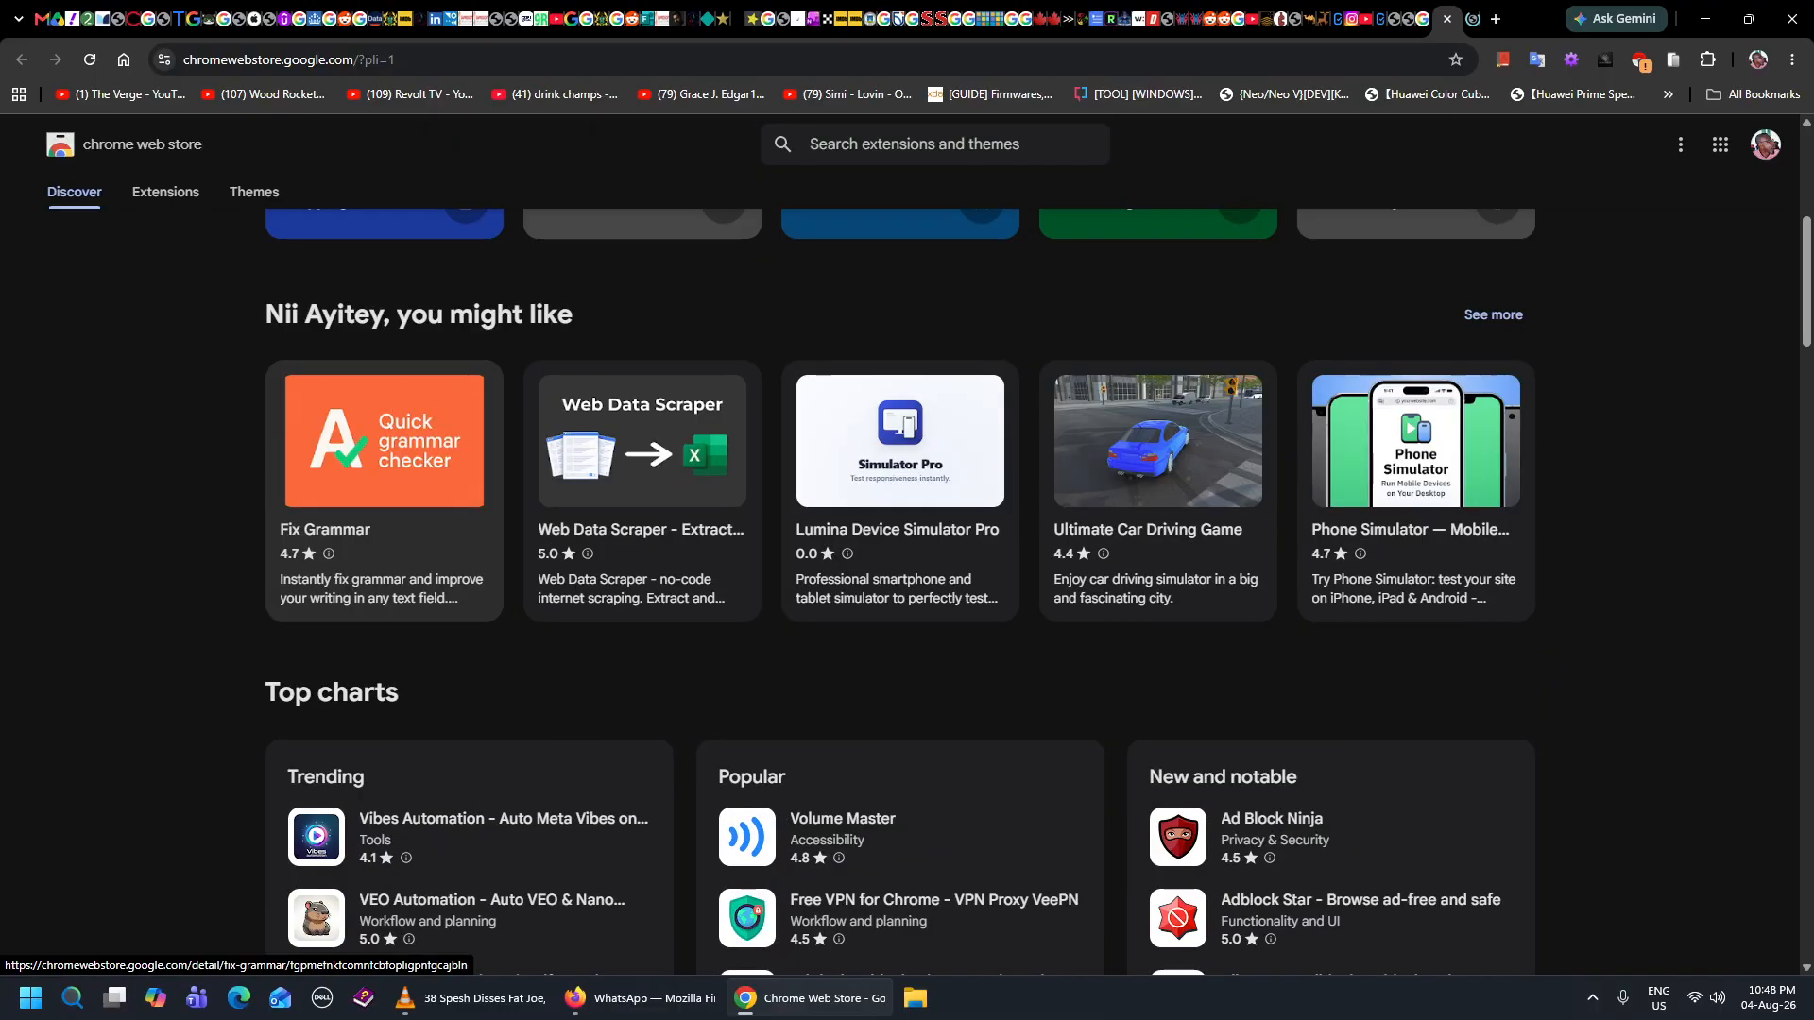
scroll(512, 333, up, 3)
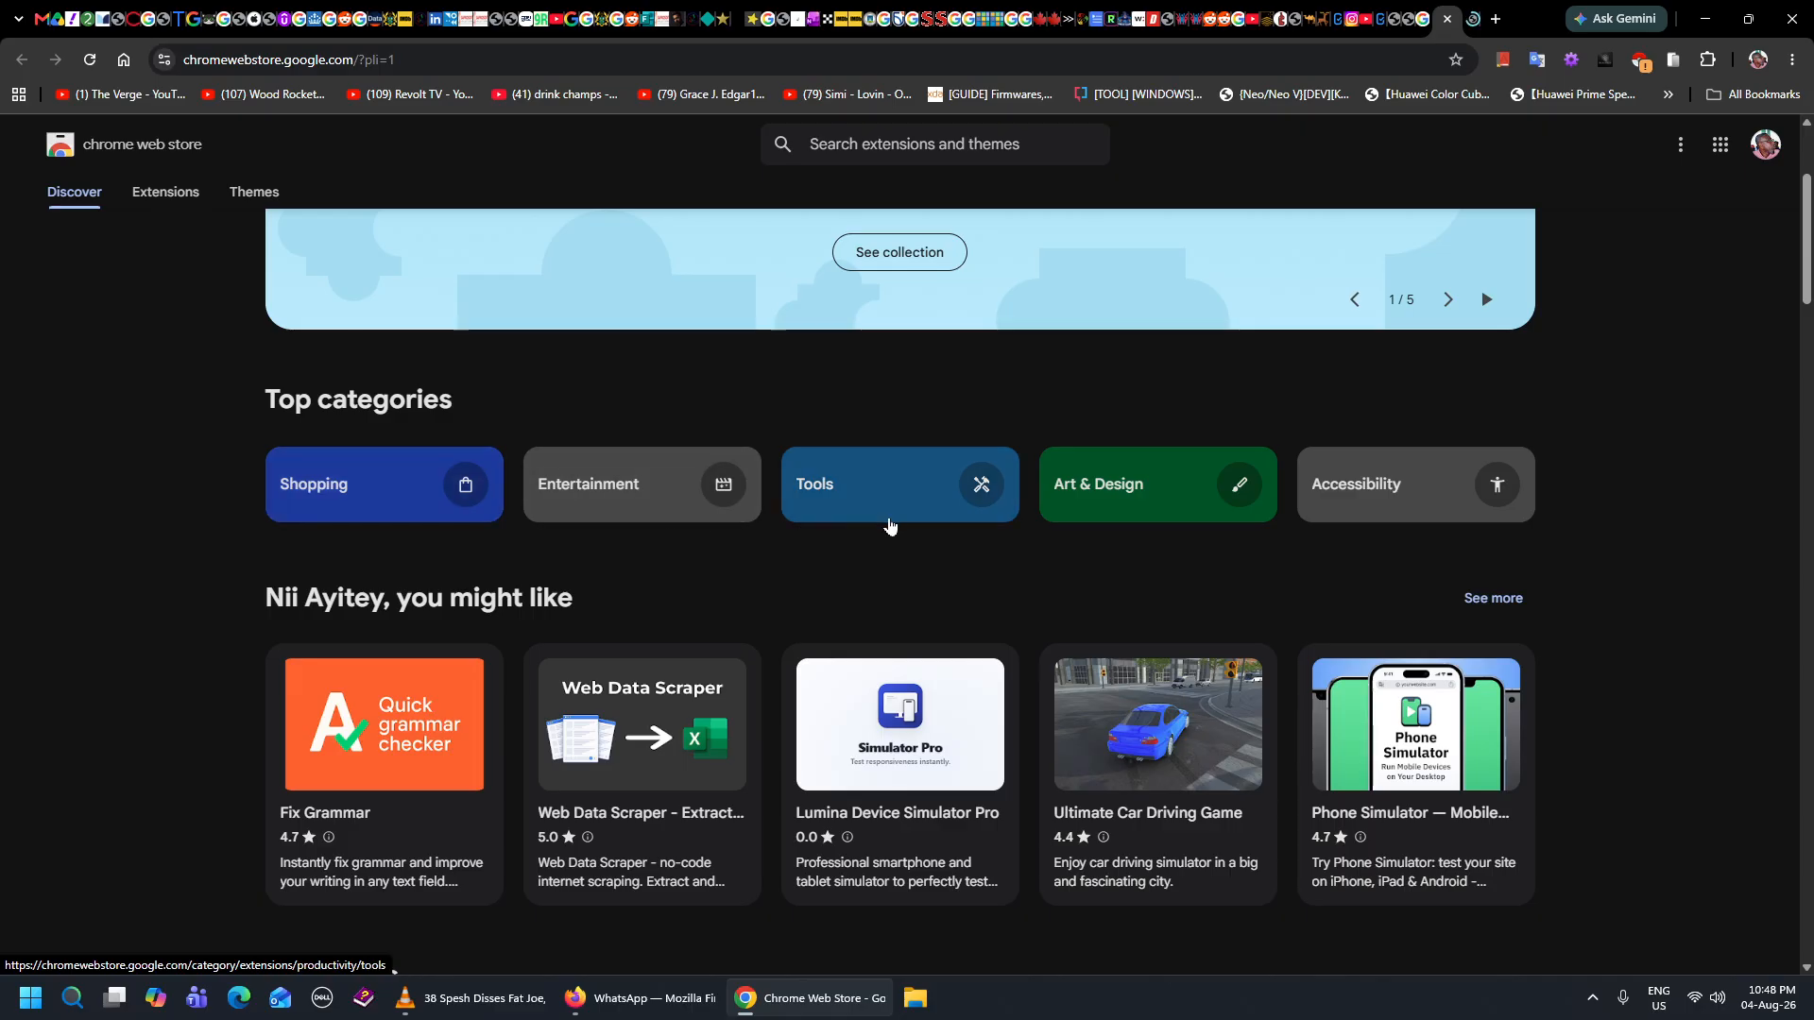
Examine the Top charts section with its Trending, Popular, and New and notable extensions.
scroll(1658, 512, down, 4)
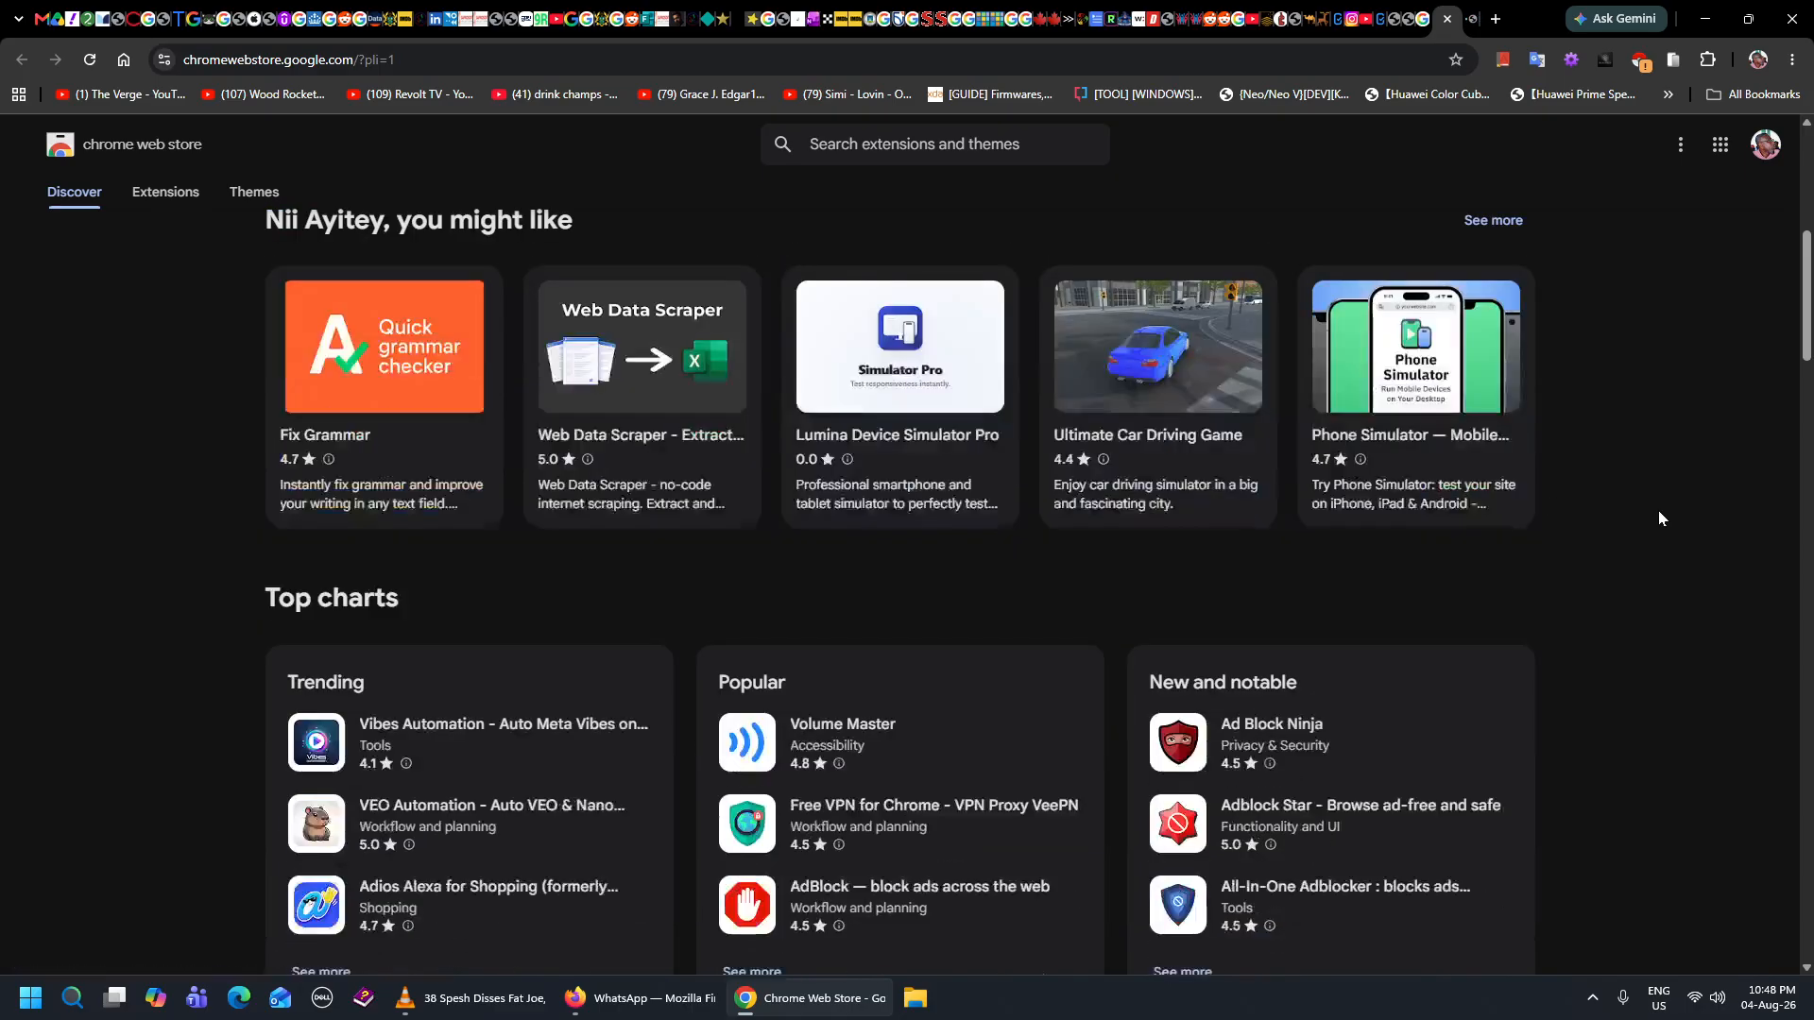
scroll(1658, 510, down, 2)
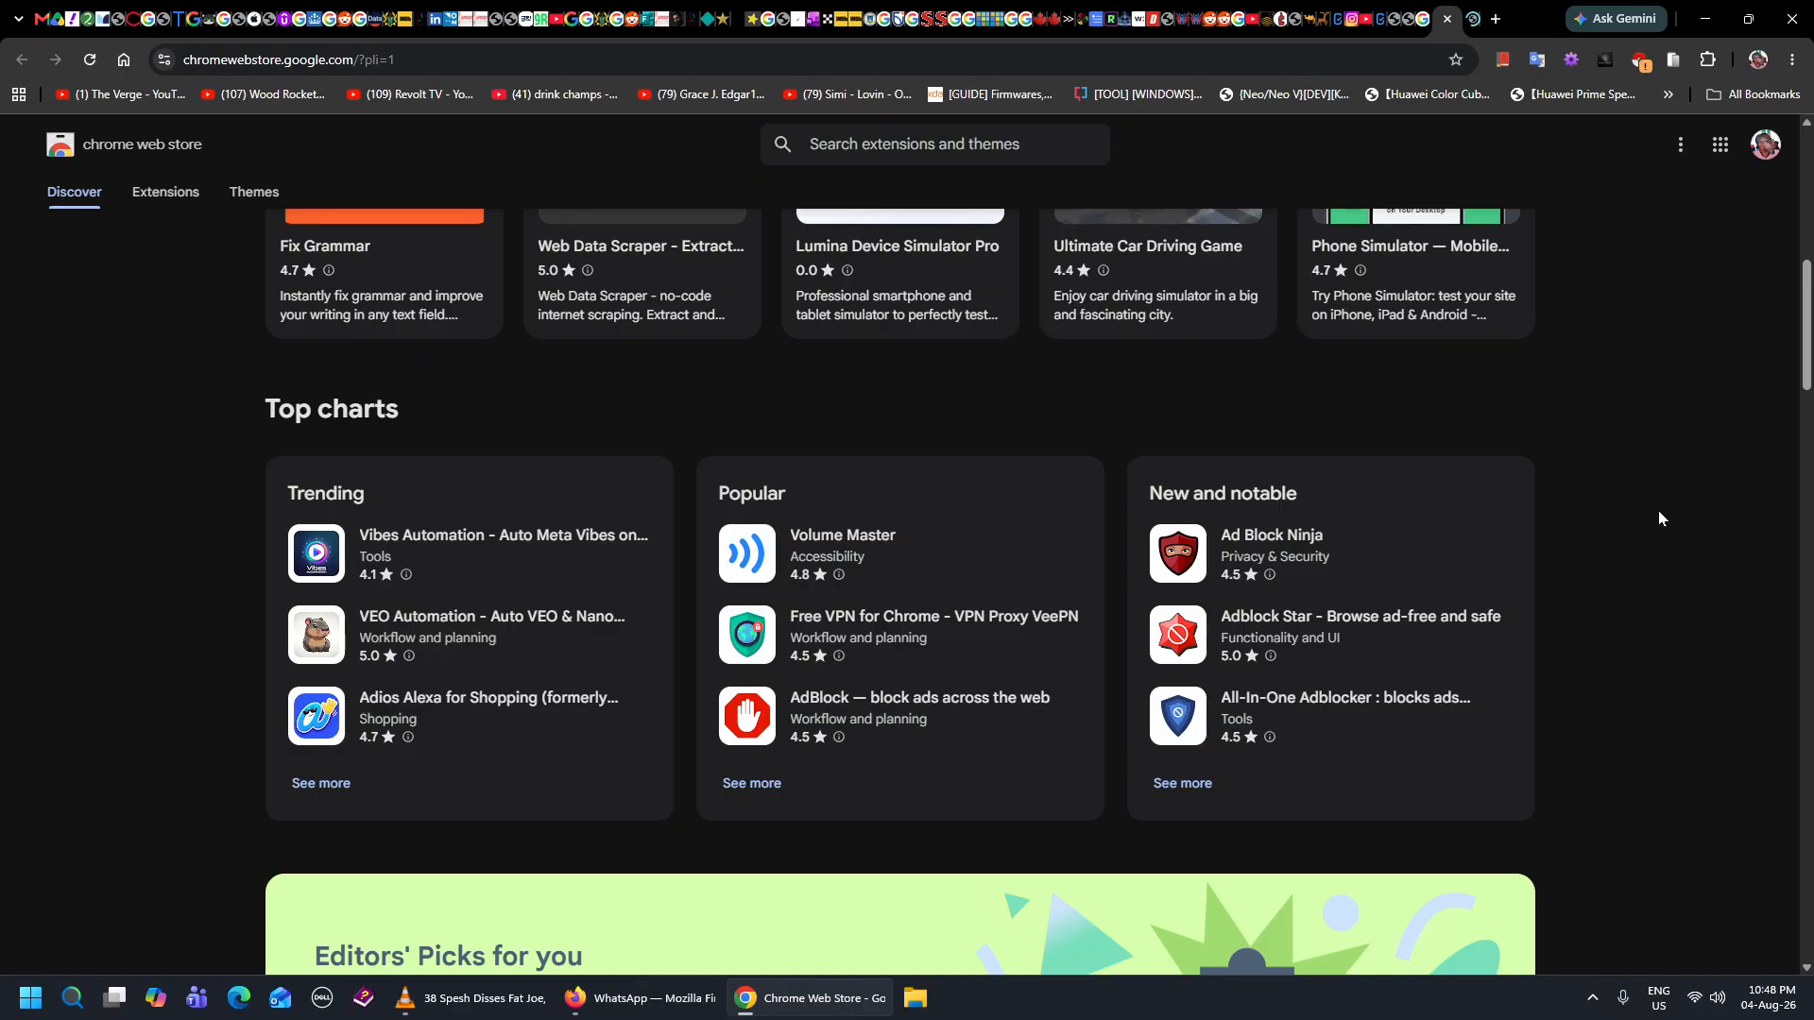
scroll(1658, 511, up, 4)
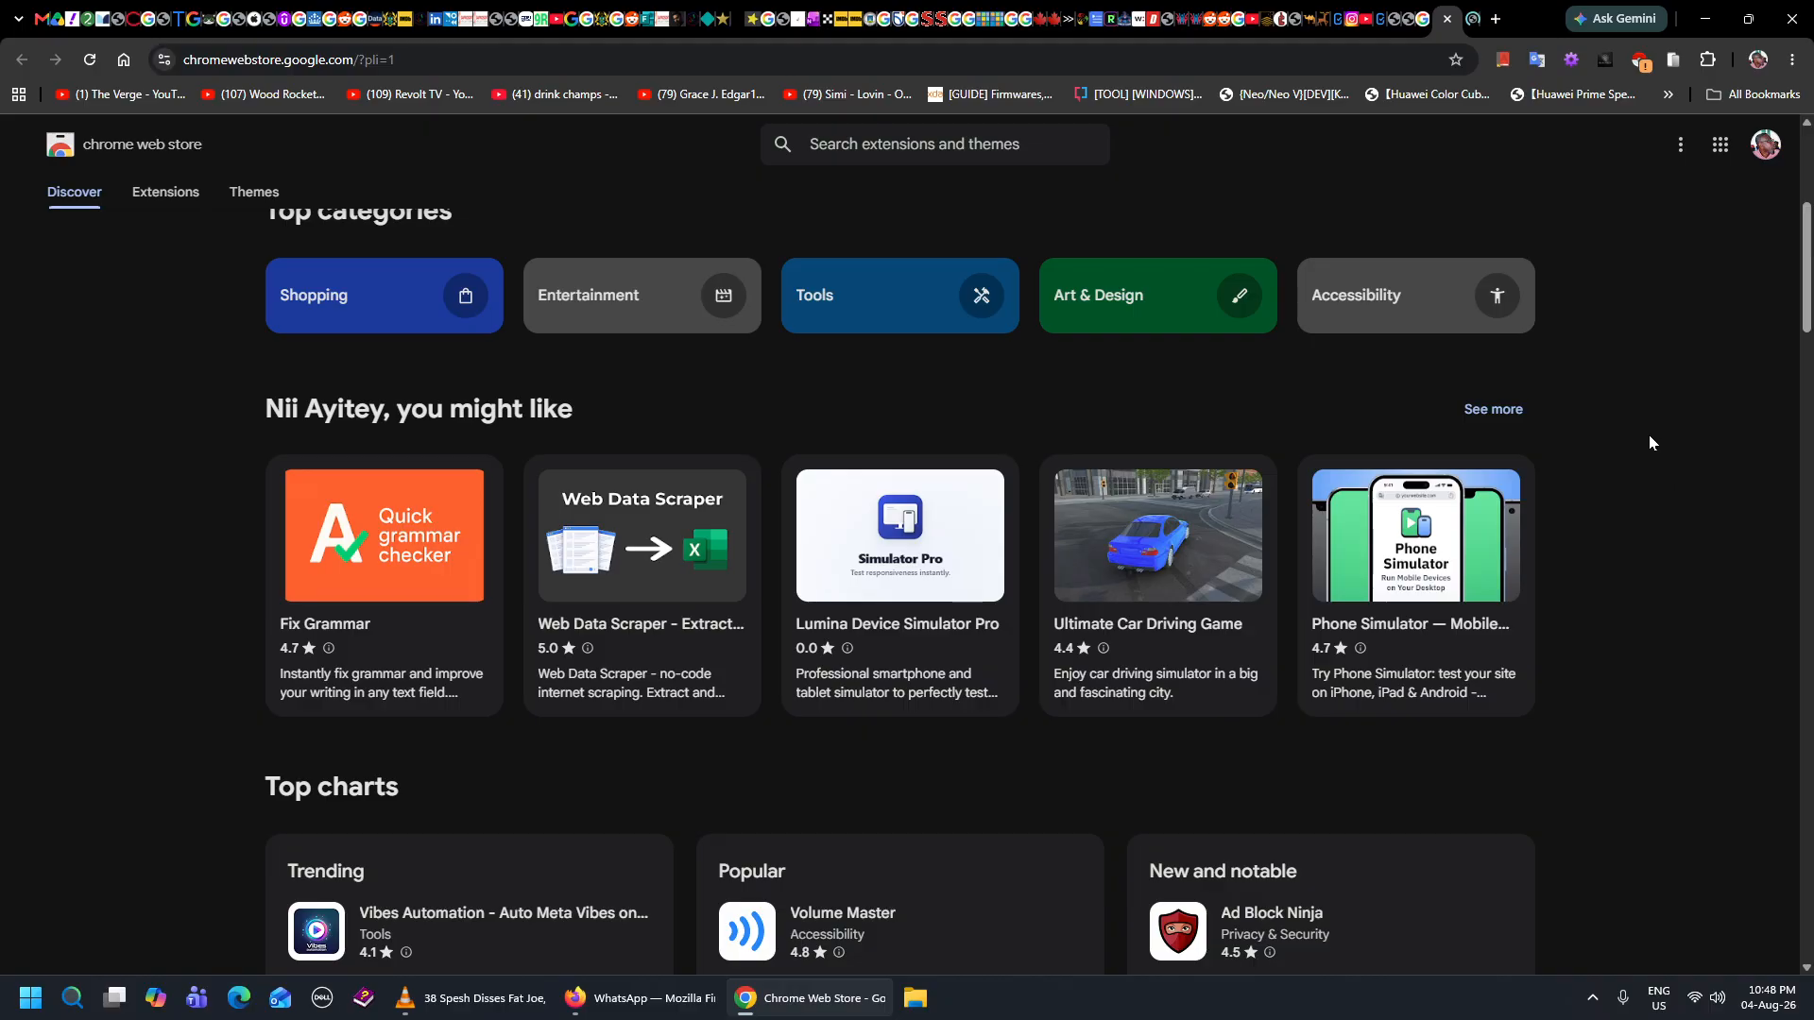
scroll(1706, 418, down, 5)
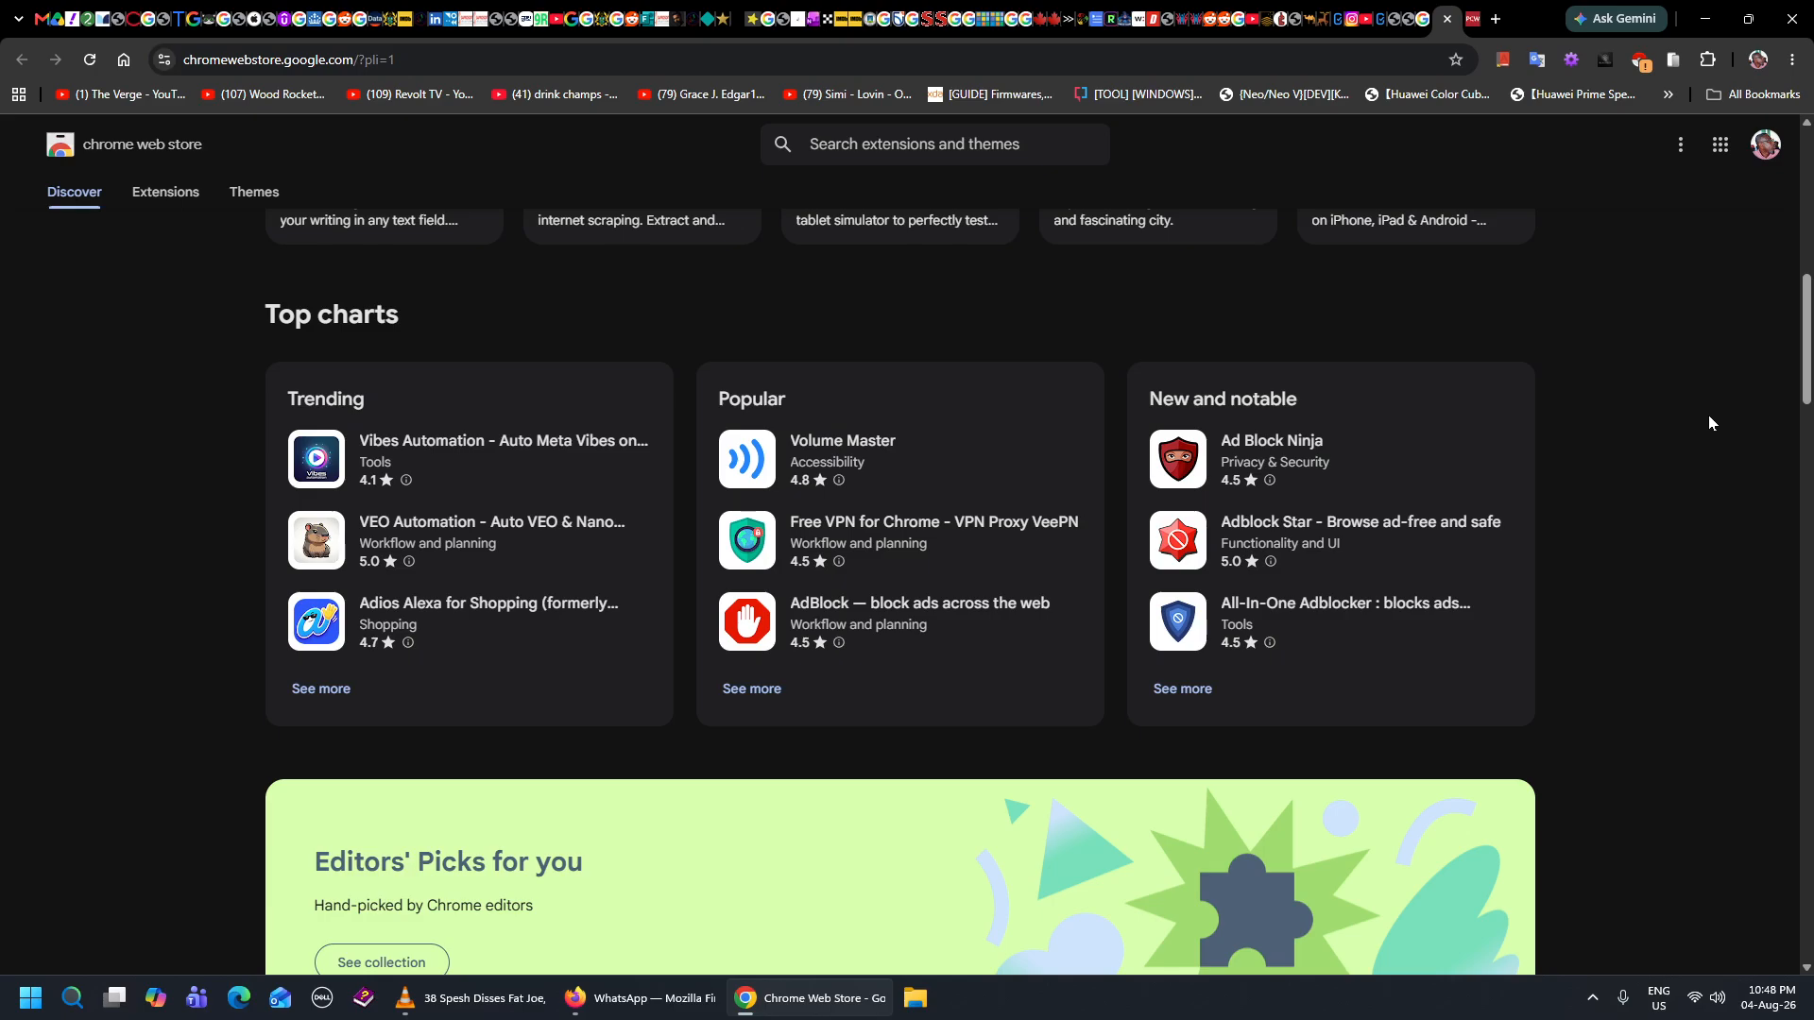
scroll(1708, 416, down, 3)
scroll(1708, 415, up, 2)
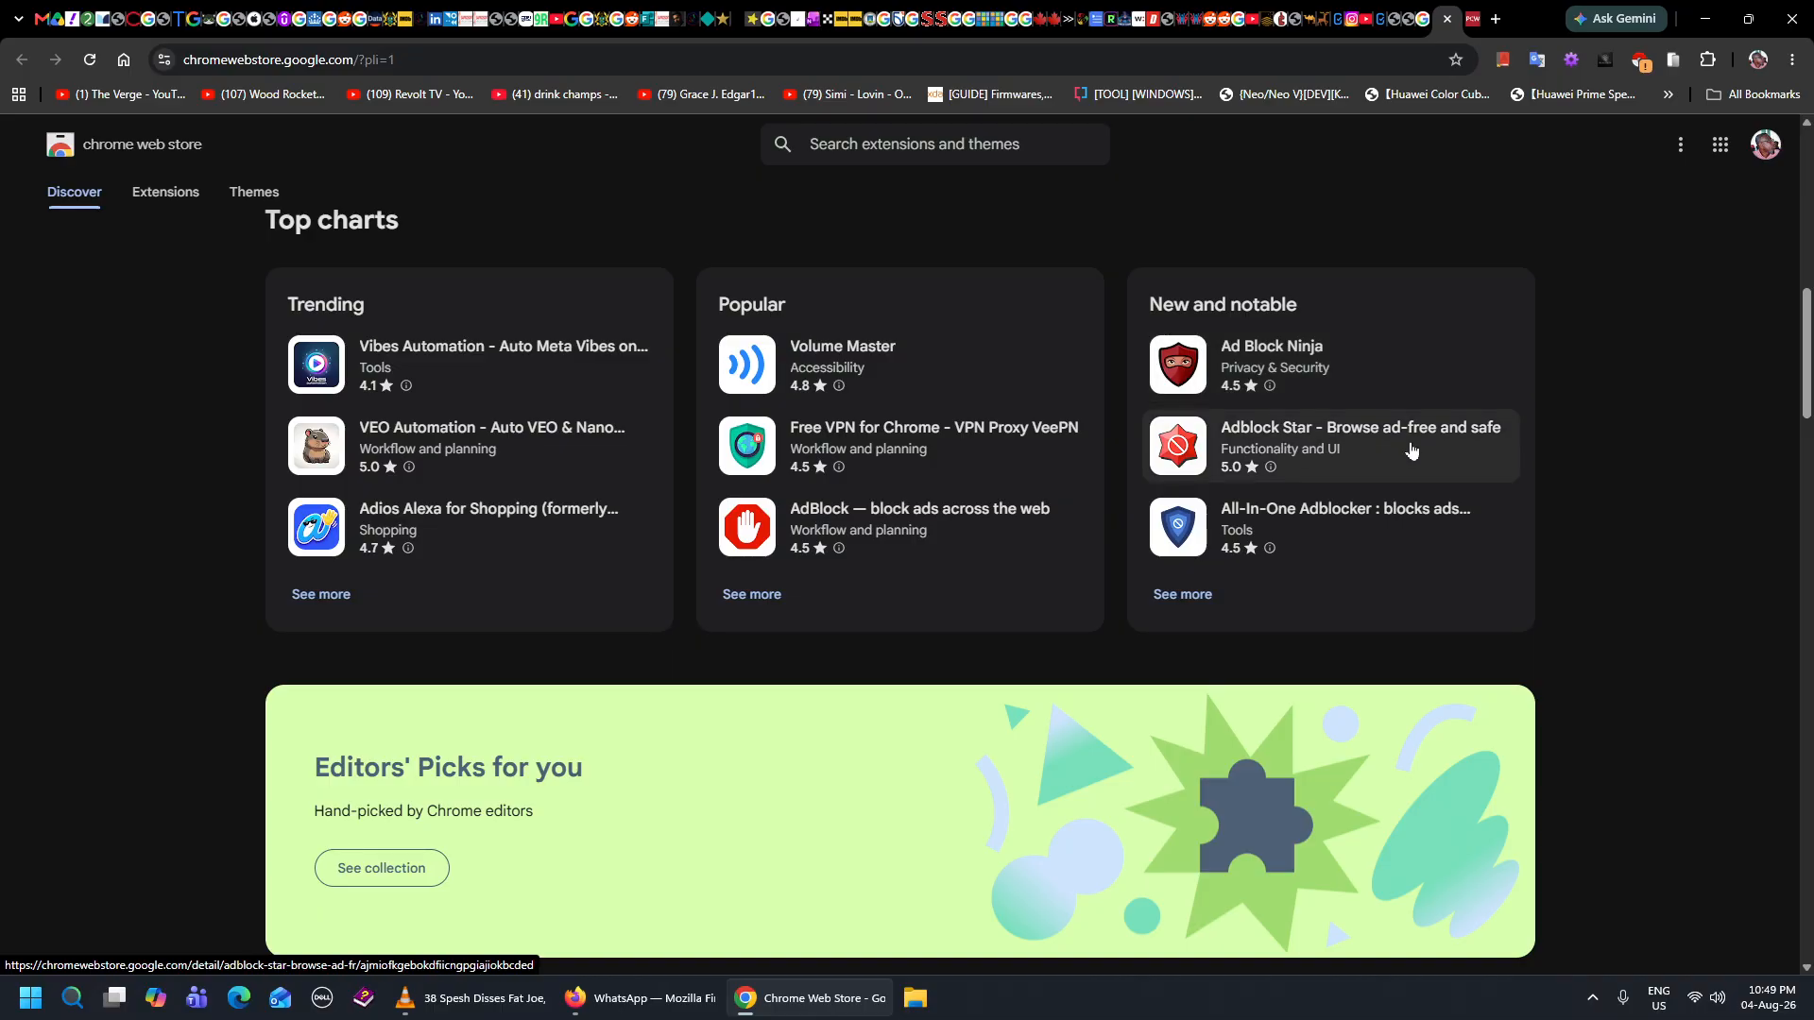
Browse the store's "Extend your browser", "Chrome monthly spotlight" and "Works with Gmail" collections.
scroll(1647, 550, down, 7)
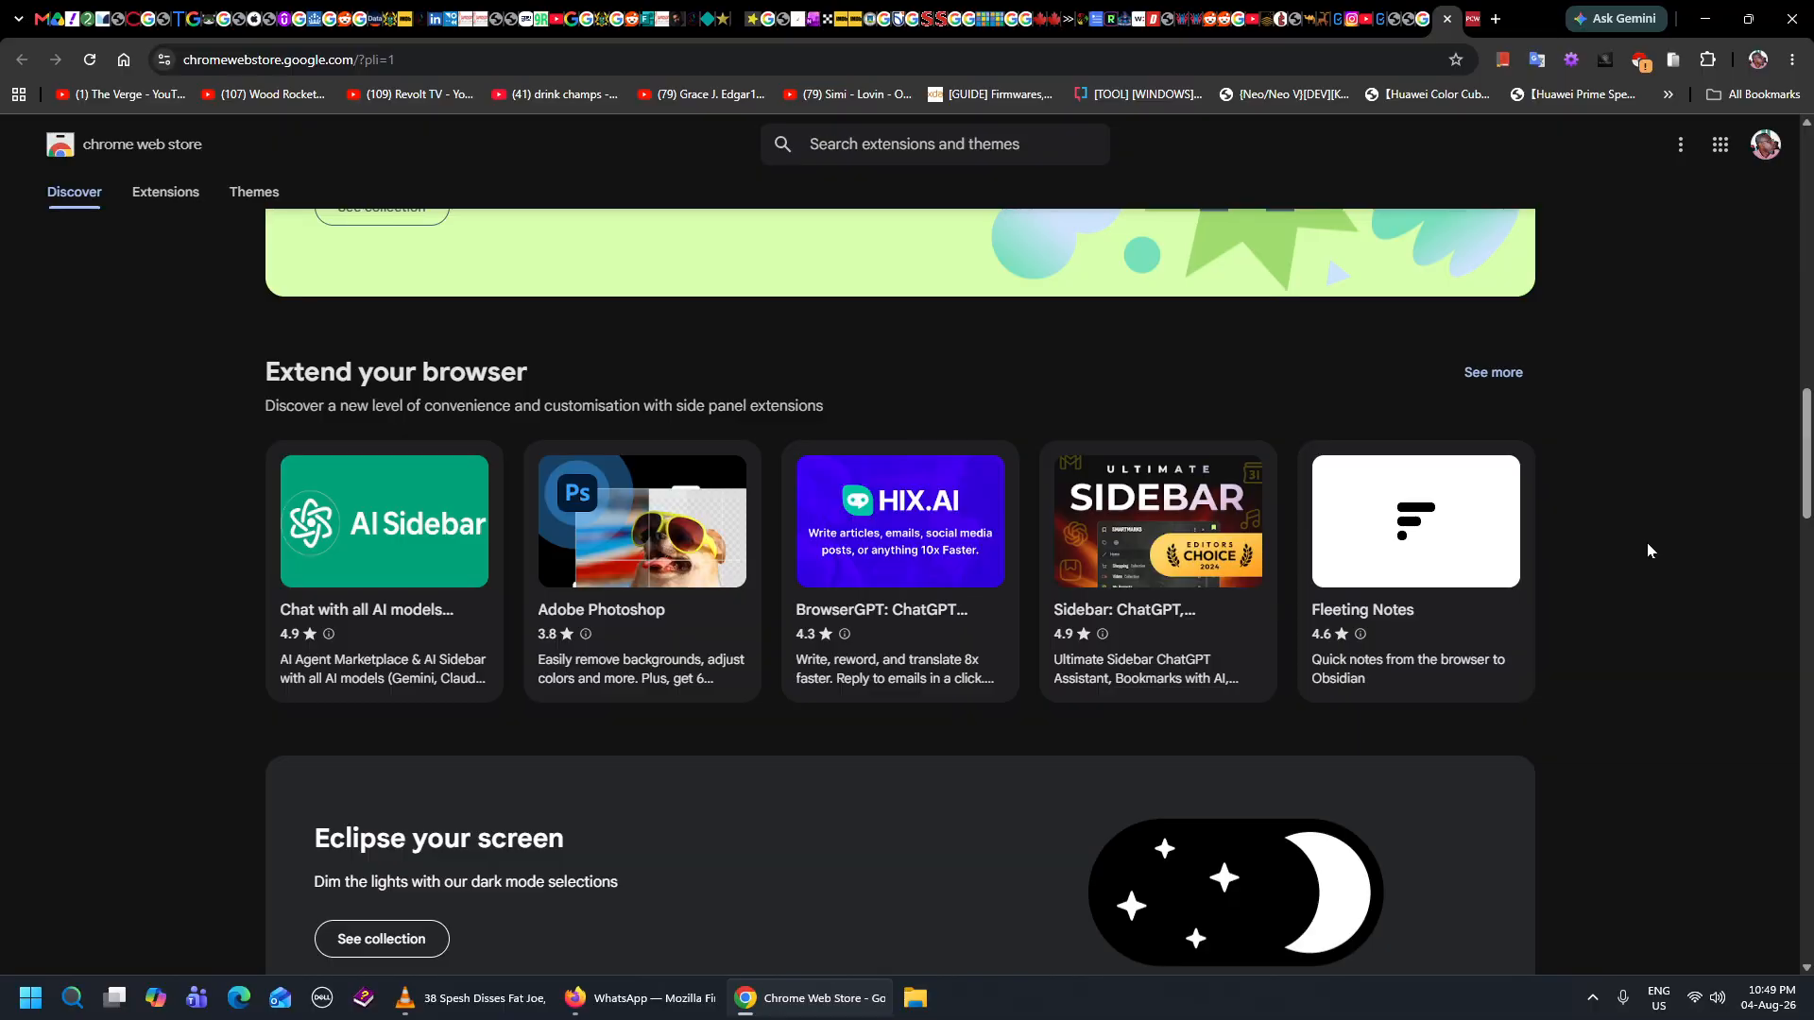
scroll(1647, 550, down, 5)
scroll(1646, 549, down, 5)
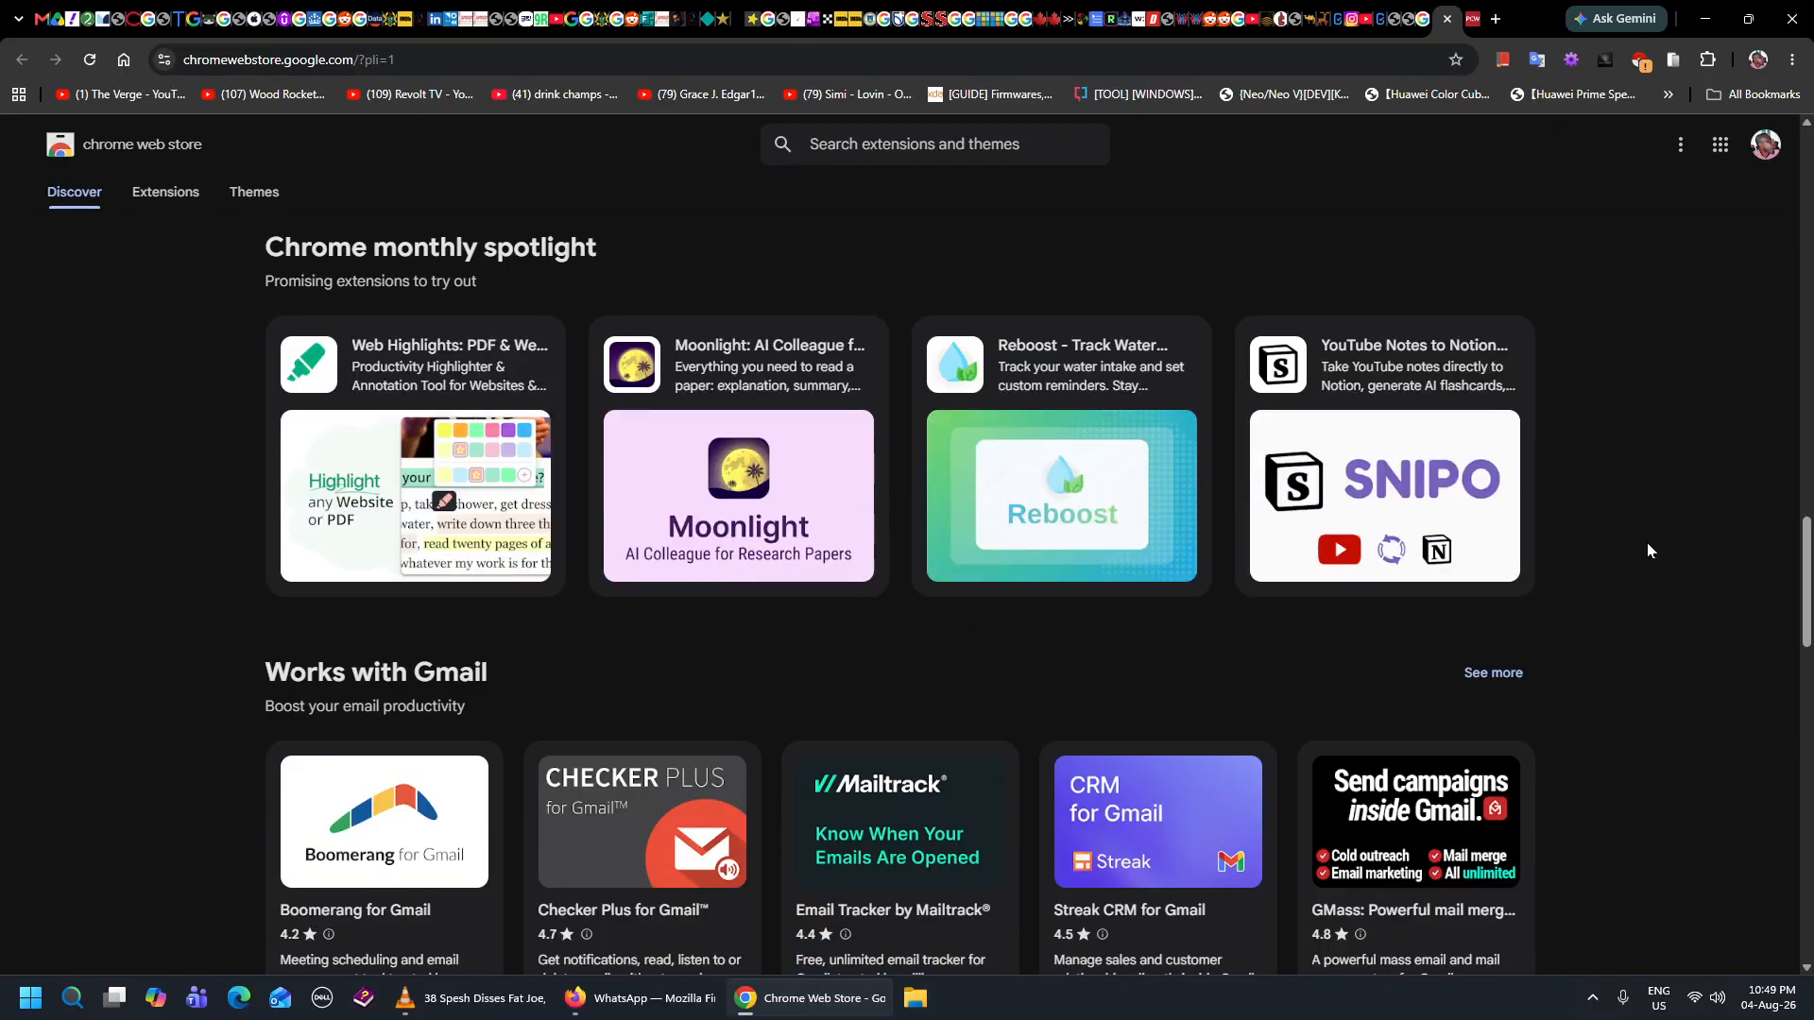
scroll(1646, 542, down, 6)
scroll(1646, 542, up, 13)
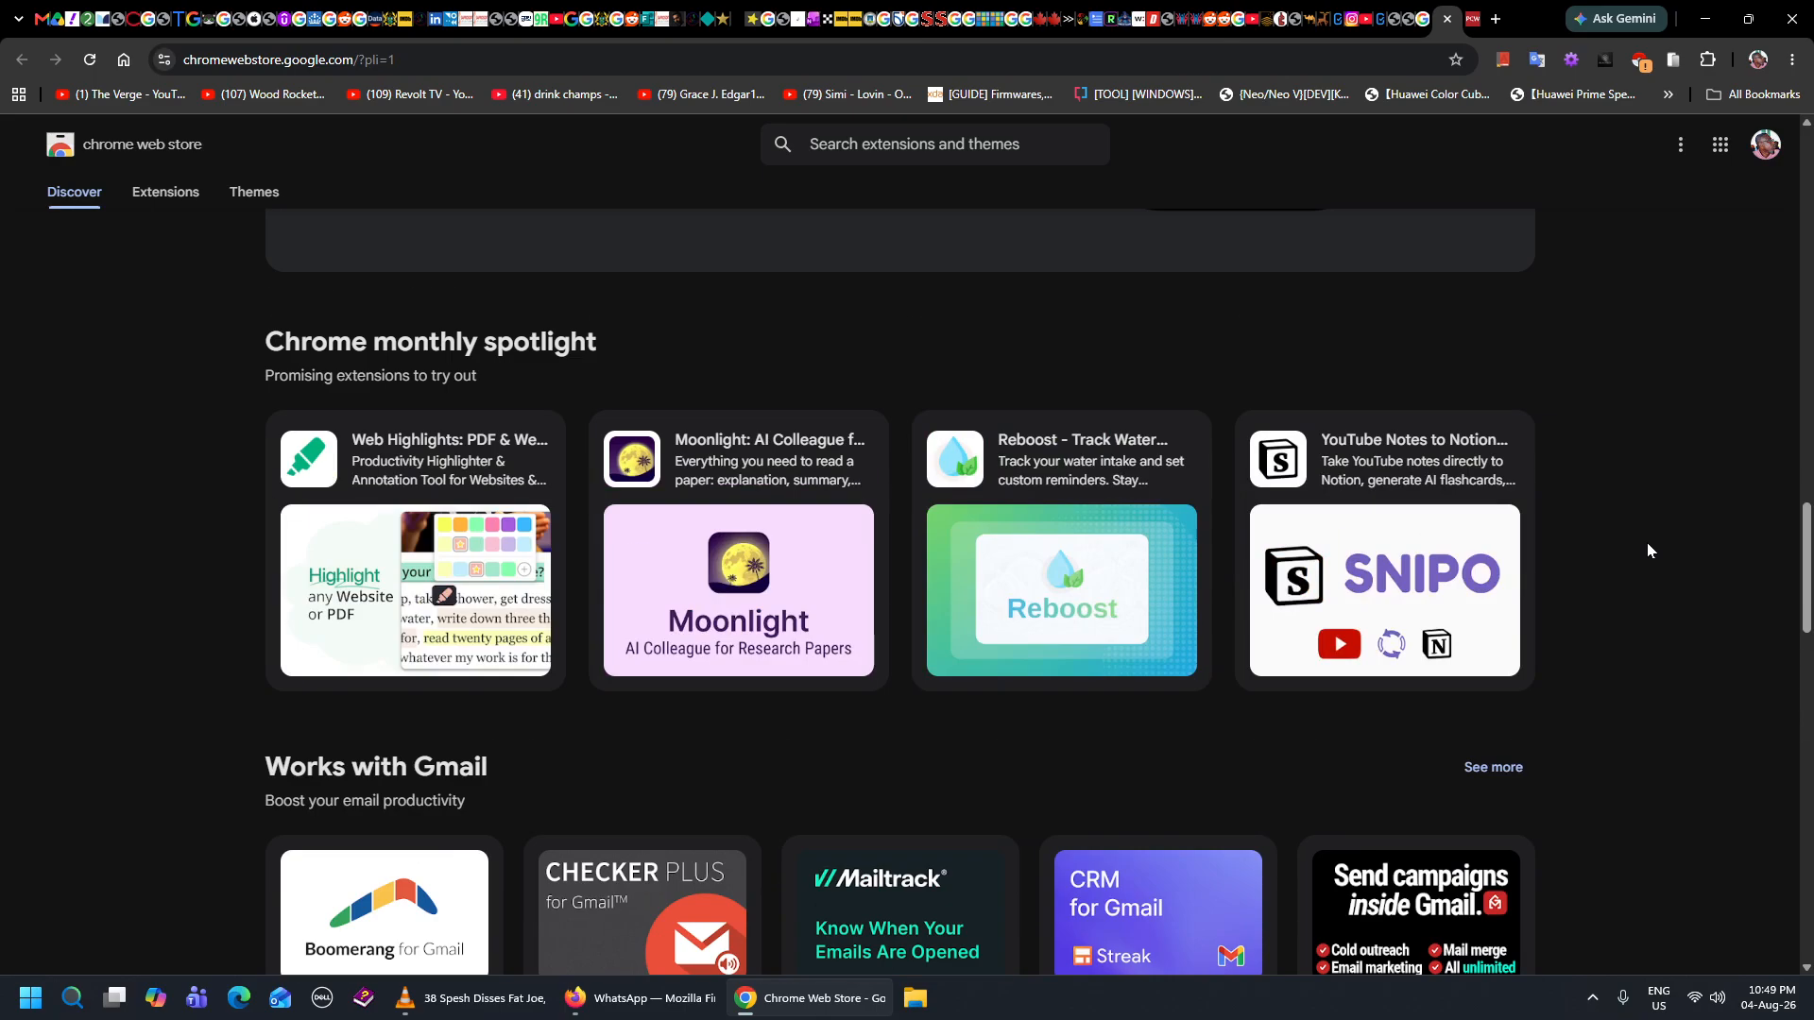
click(1440, 24)
click(1438, 26)
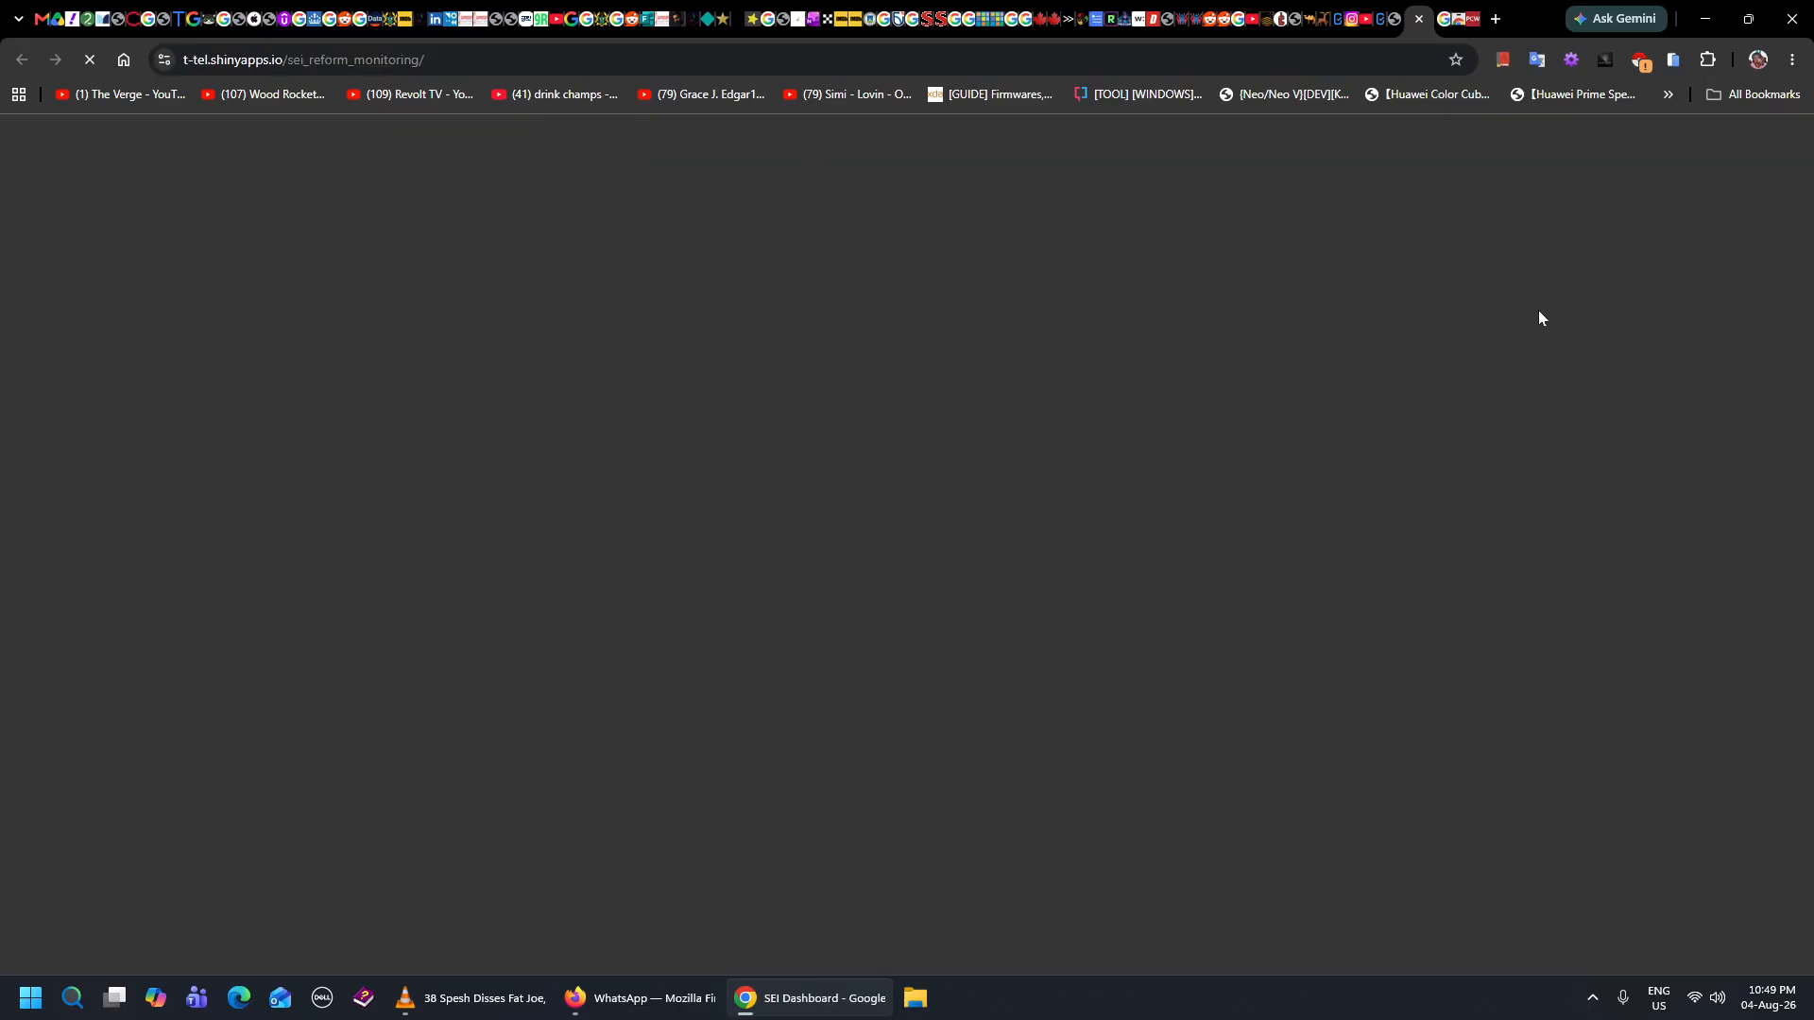
key(ctrl+shift+t)
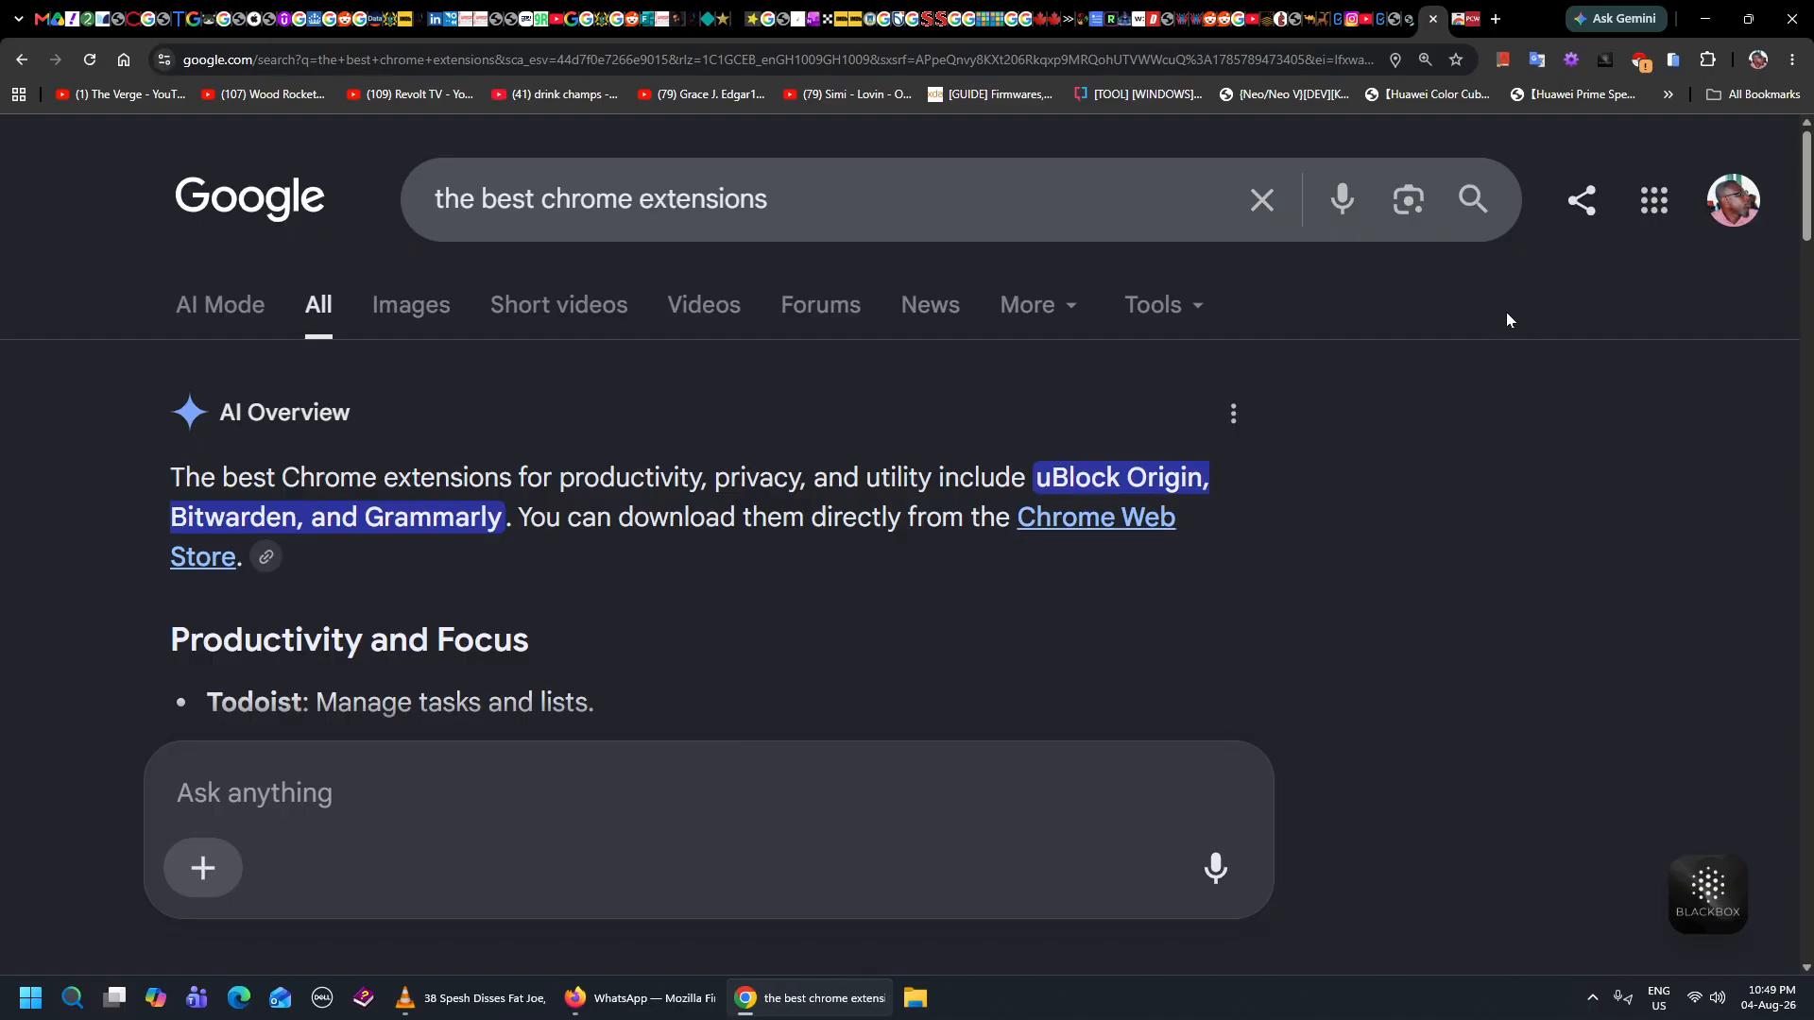
key(ctrl+shift+t)
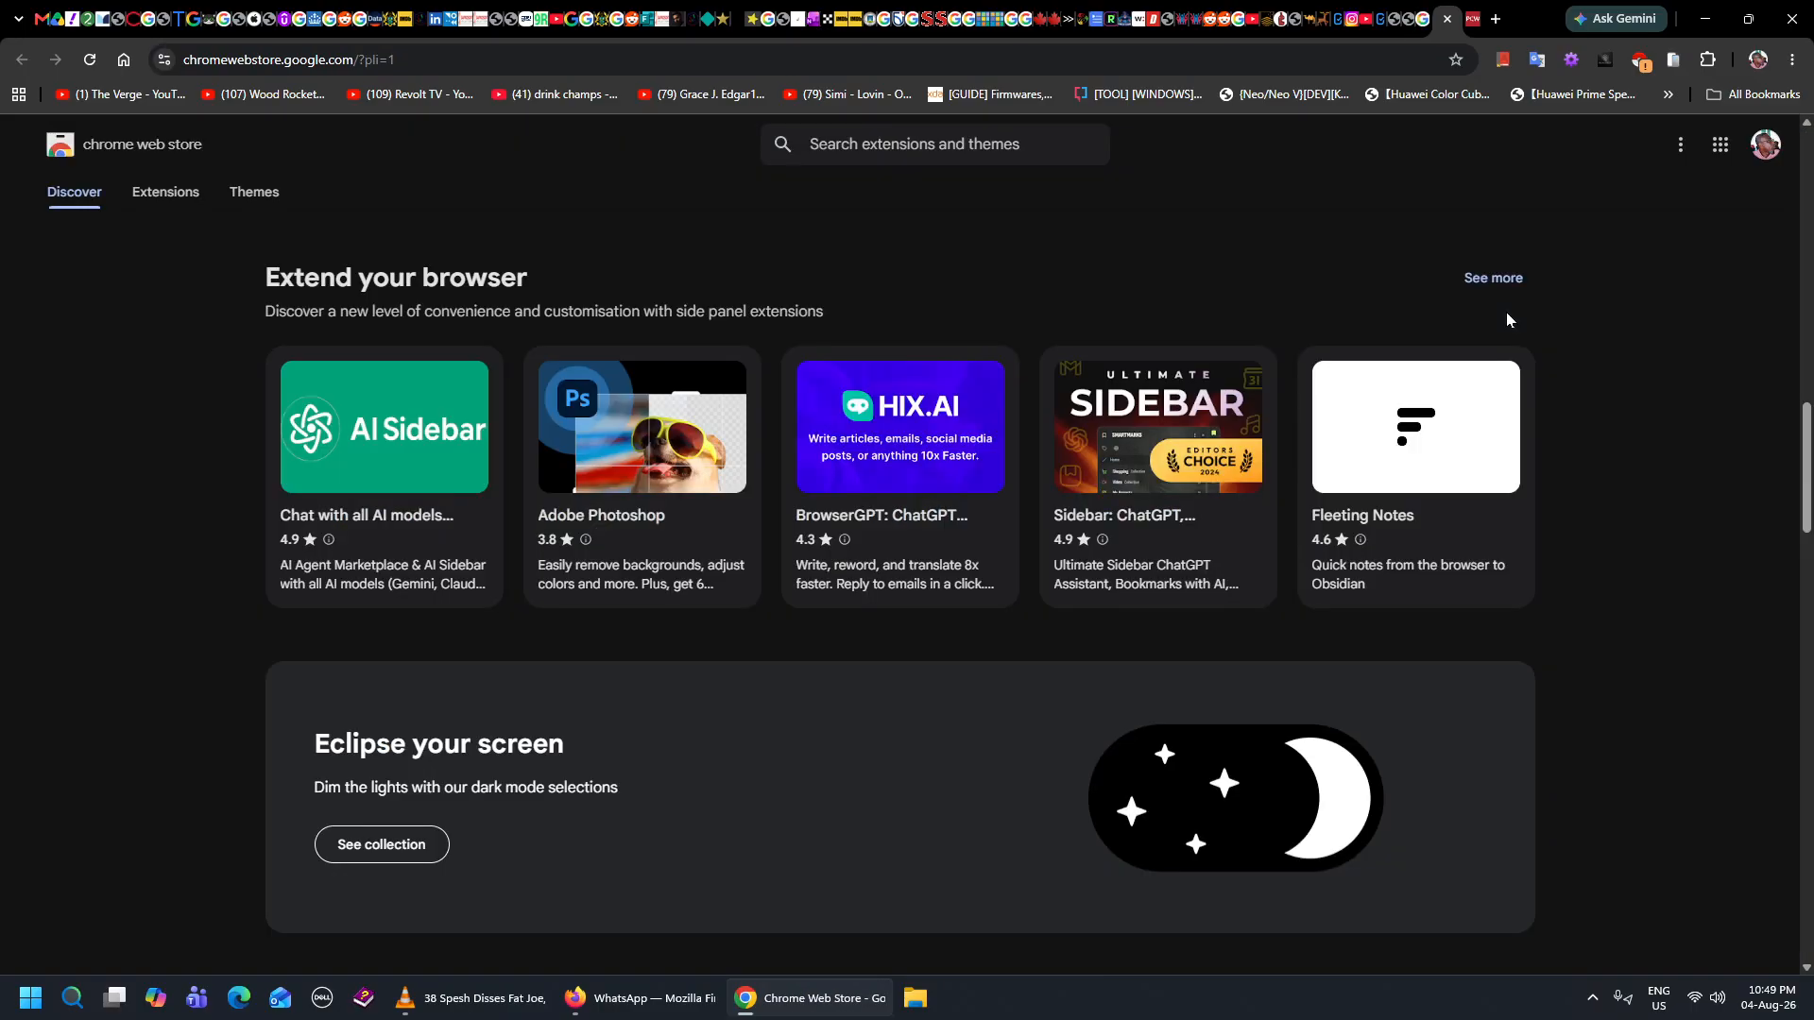
Switch to the PCWorld article "11 essential Chrome extensions I always install on a new PC" and skim its opening and the site's section menu.
key(ctrl+Tab)
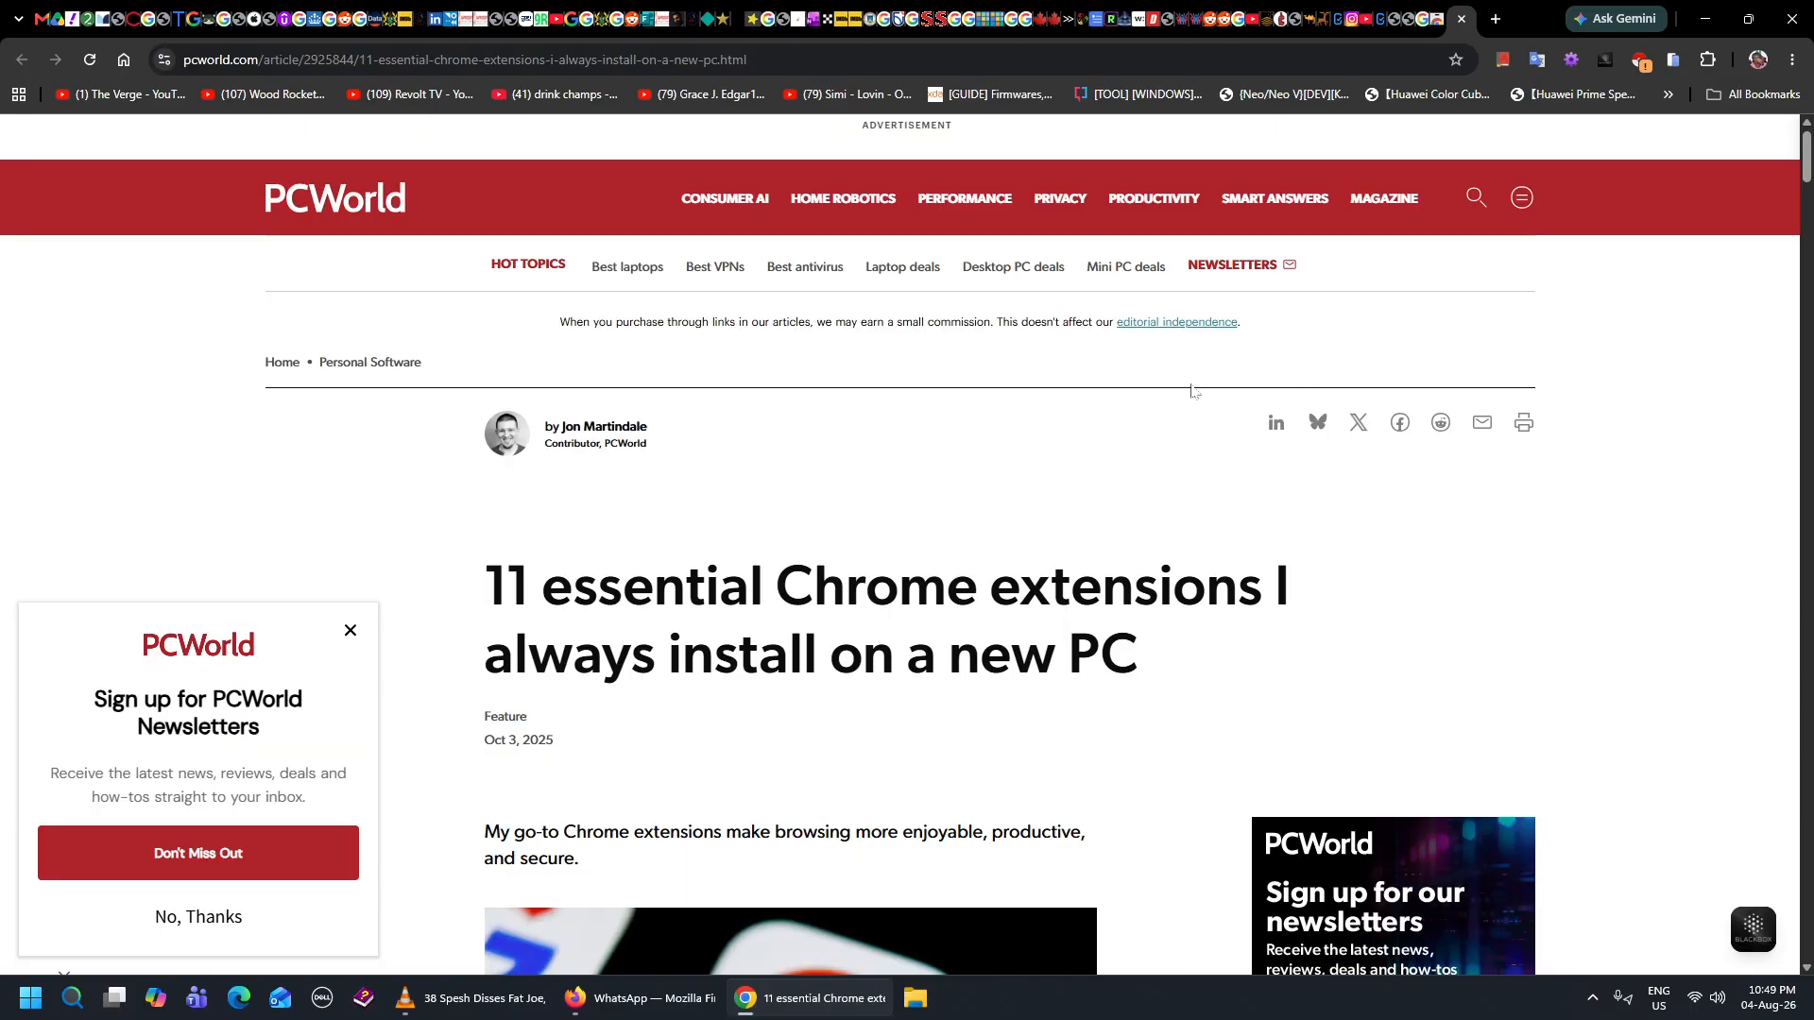
scroll(1403, 373, down, 4)
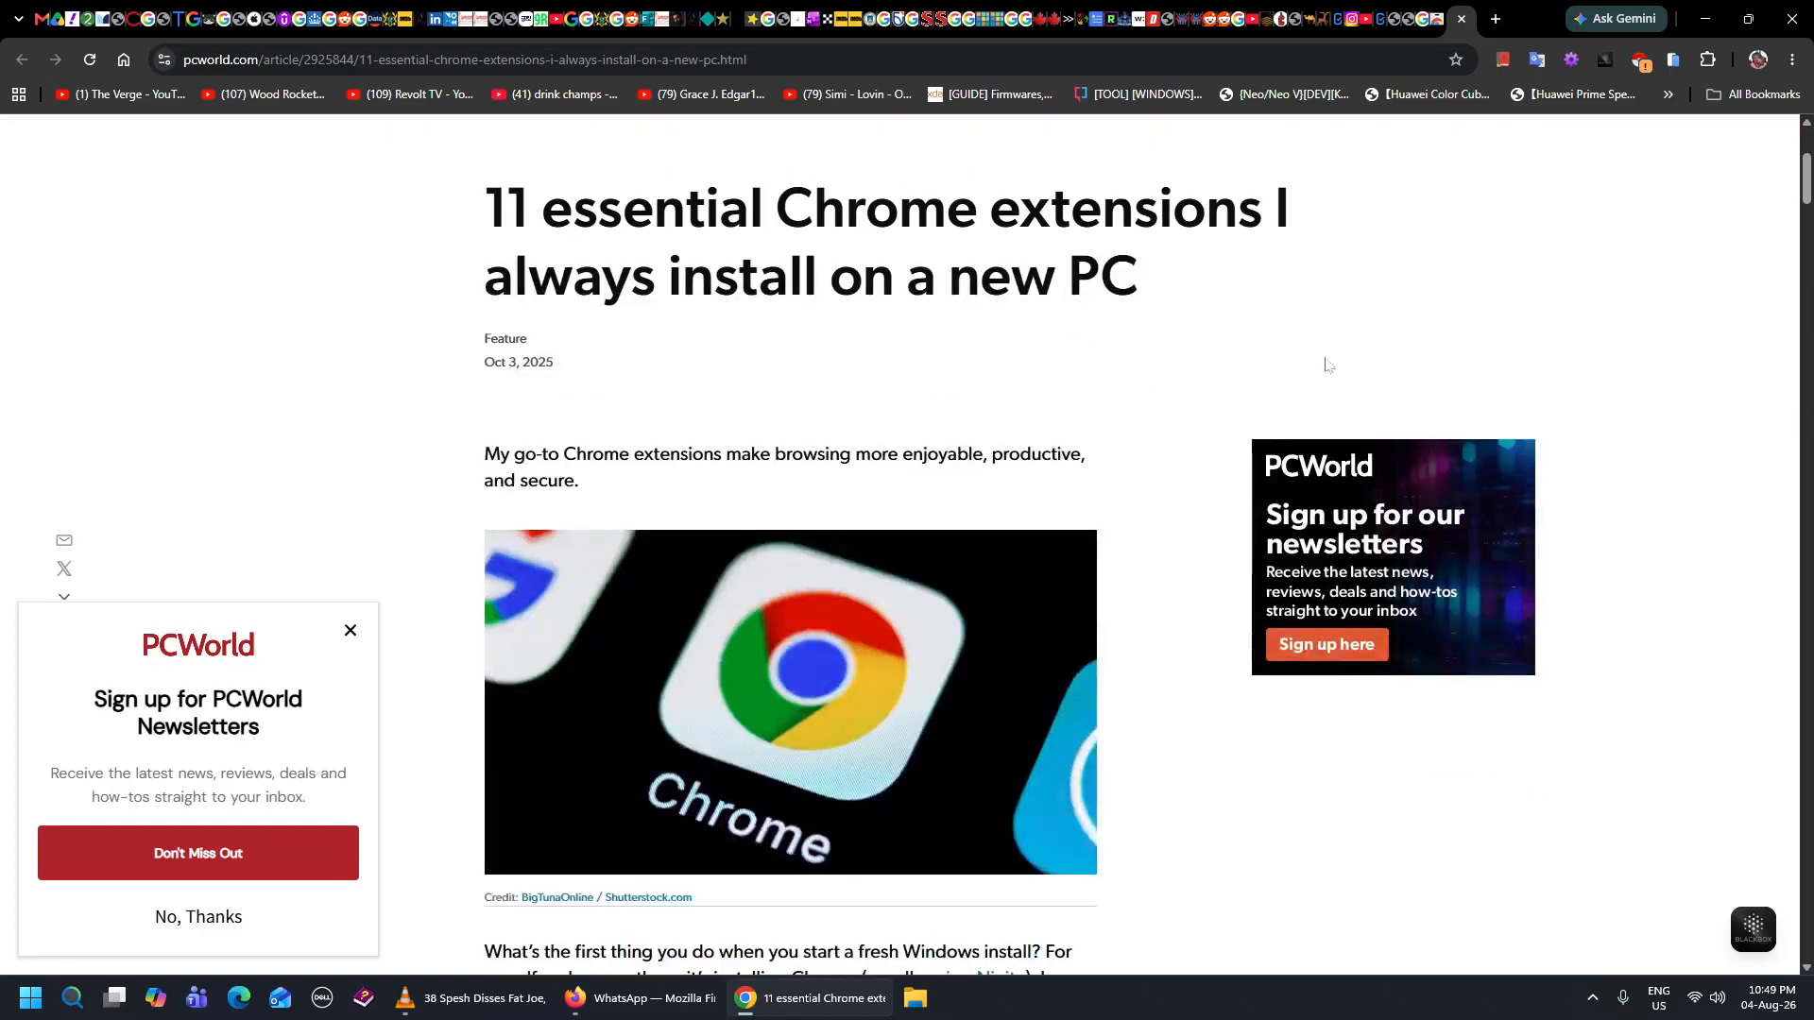
scroll(1171, 344, down, 4)
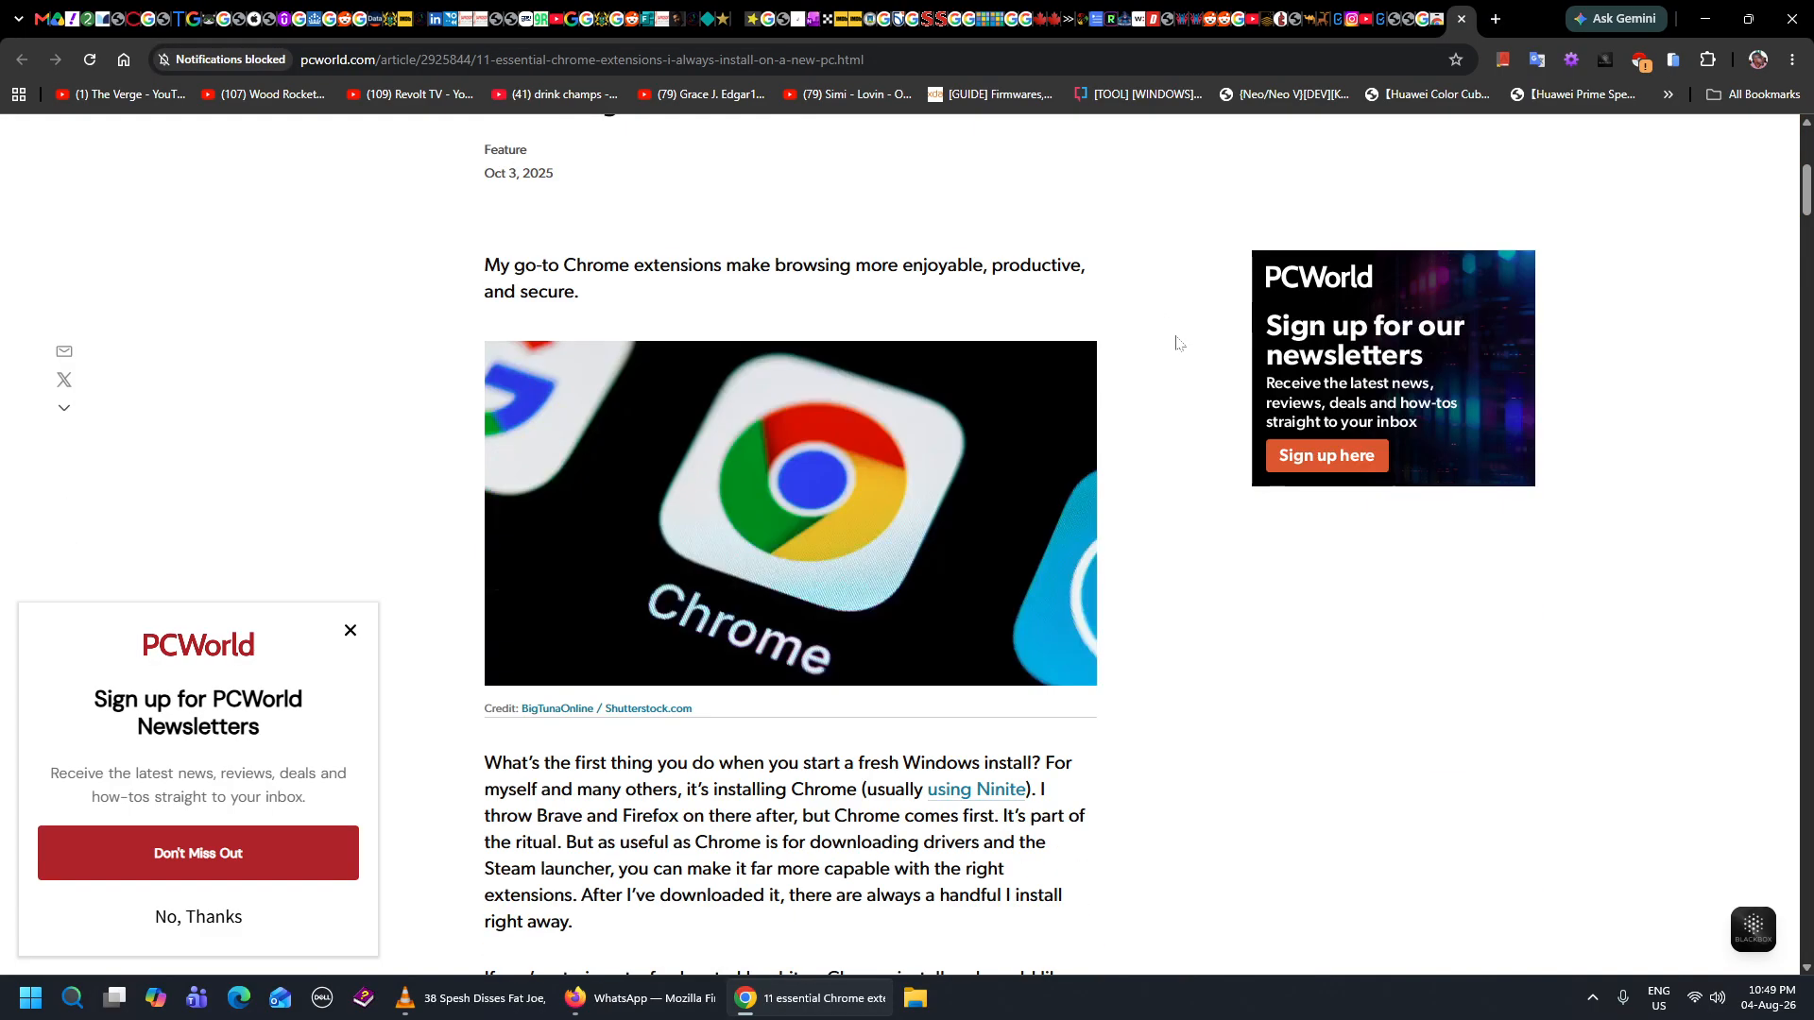
scroll(1176, 343, up, 8)
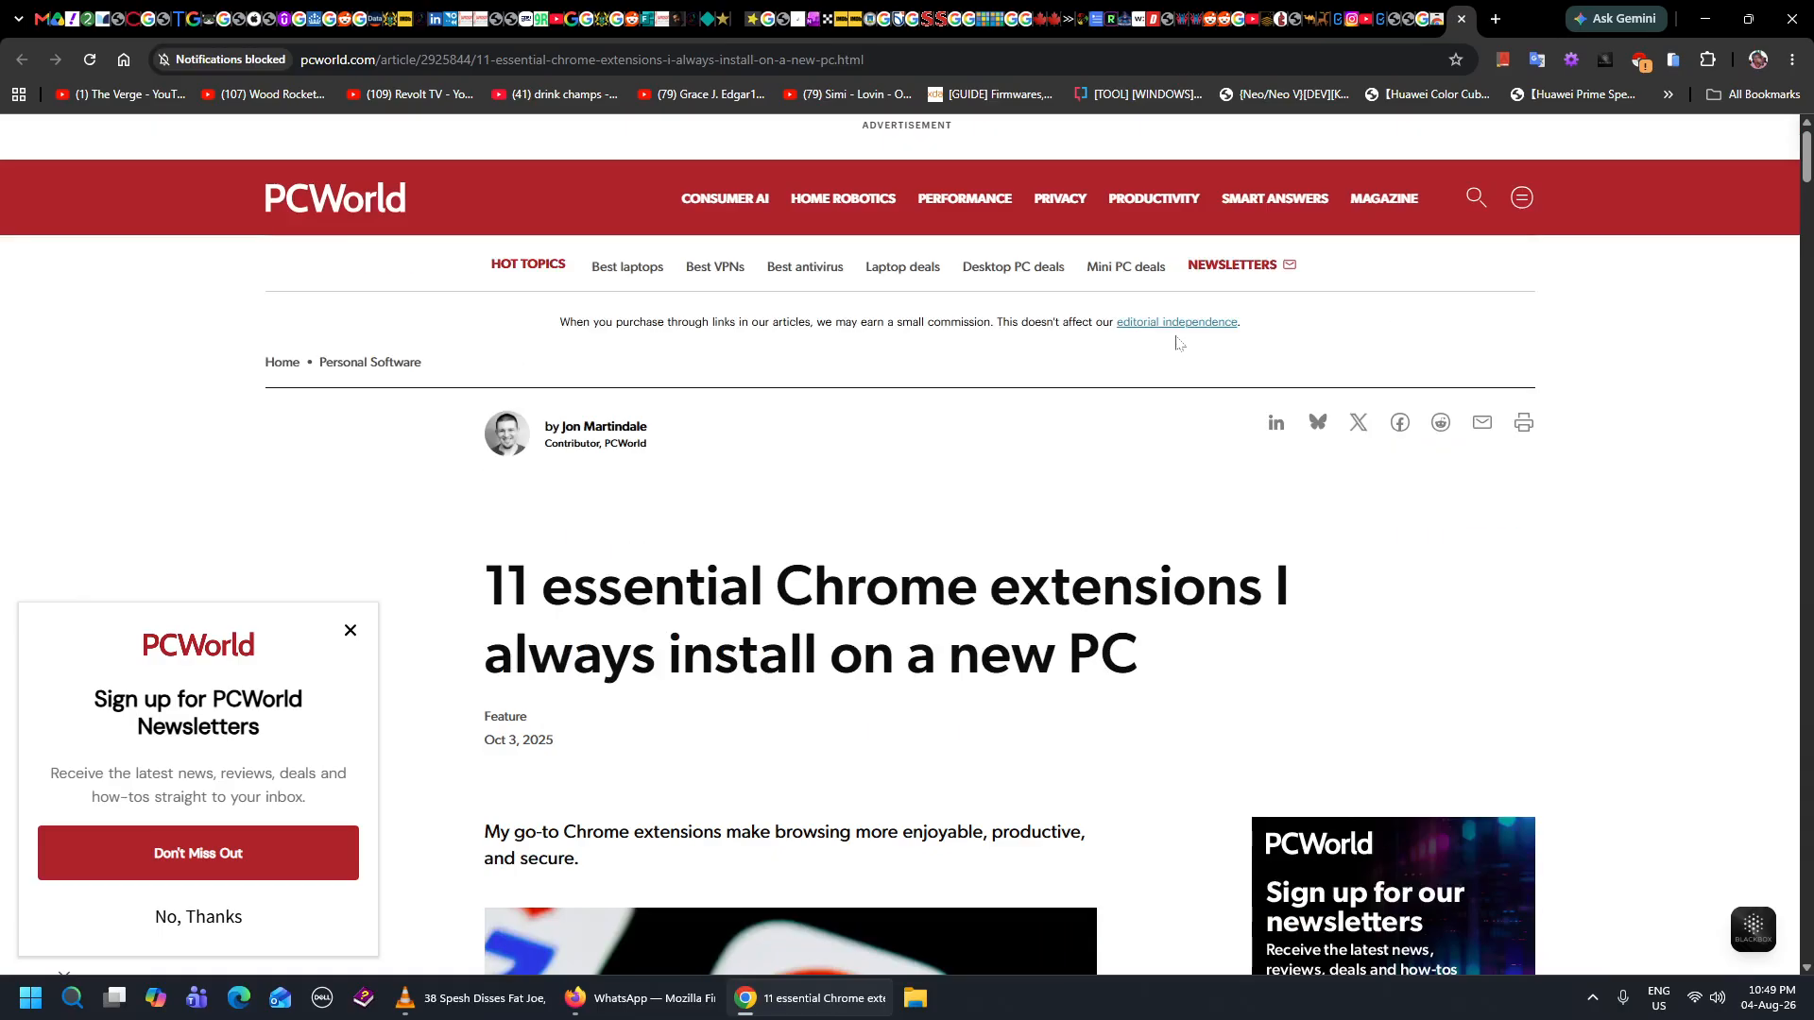
scroll(1176, 343, down, 3)
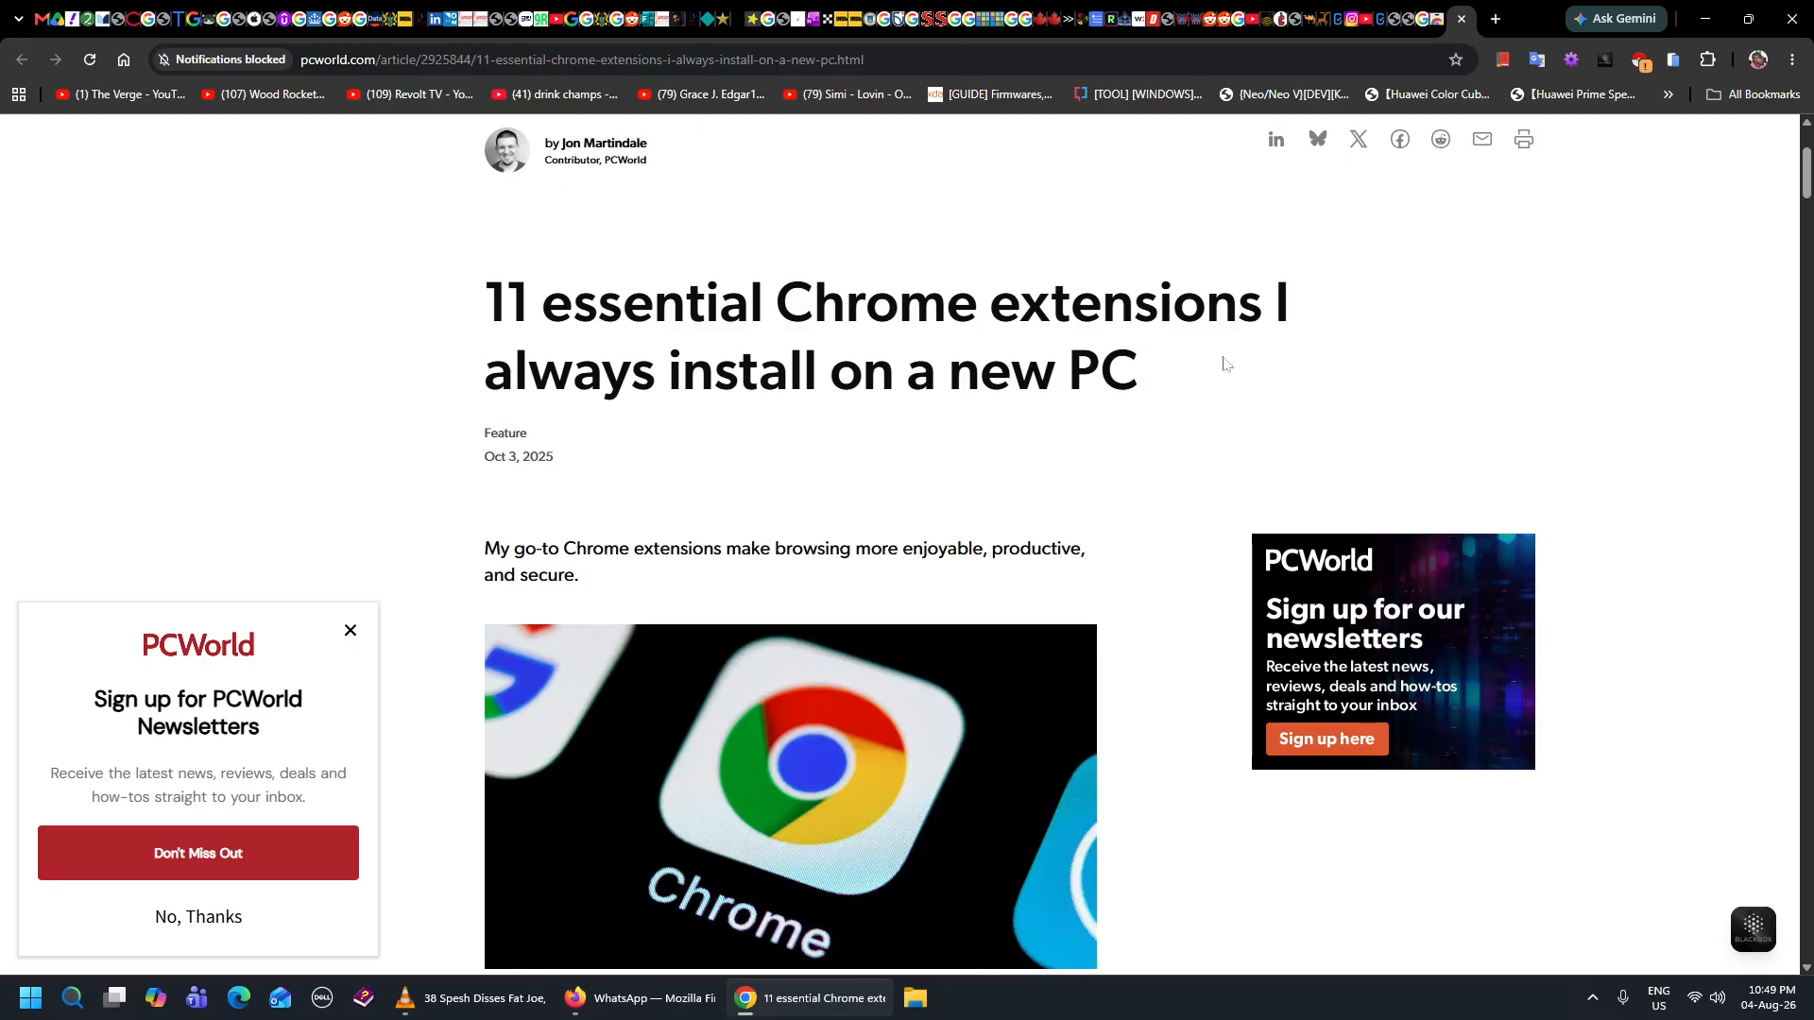
scroll(1225, 362, down, 13)
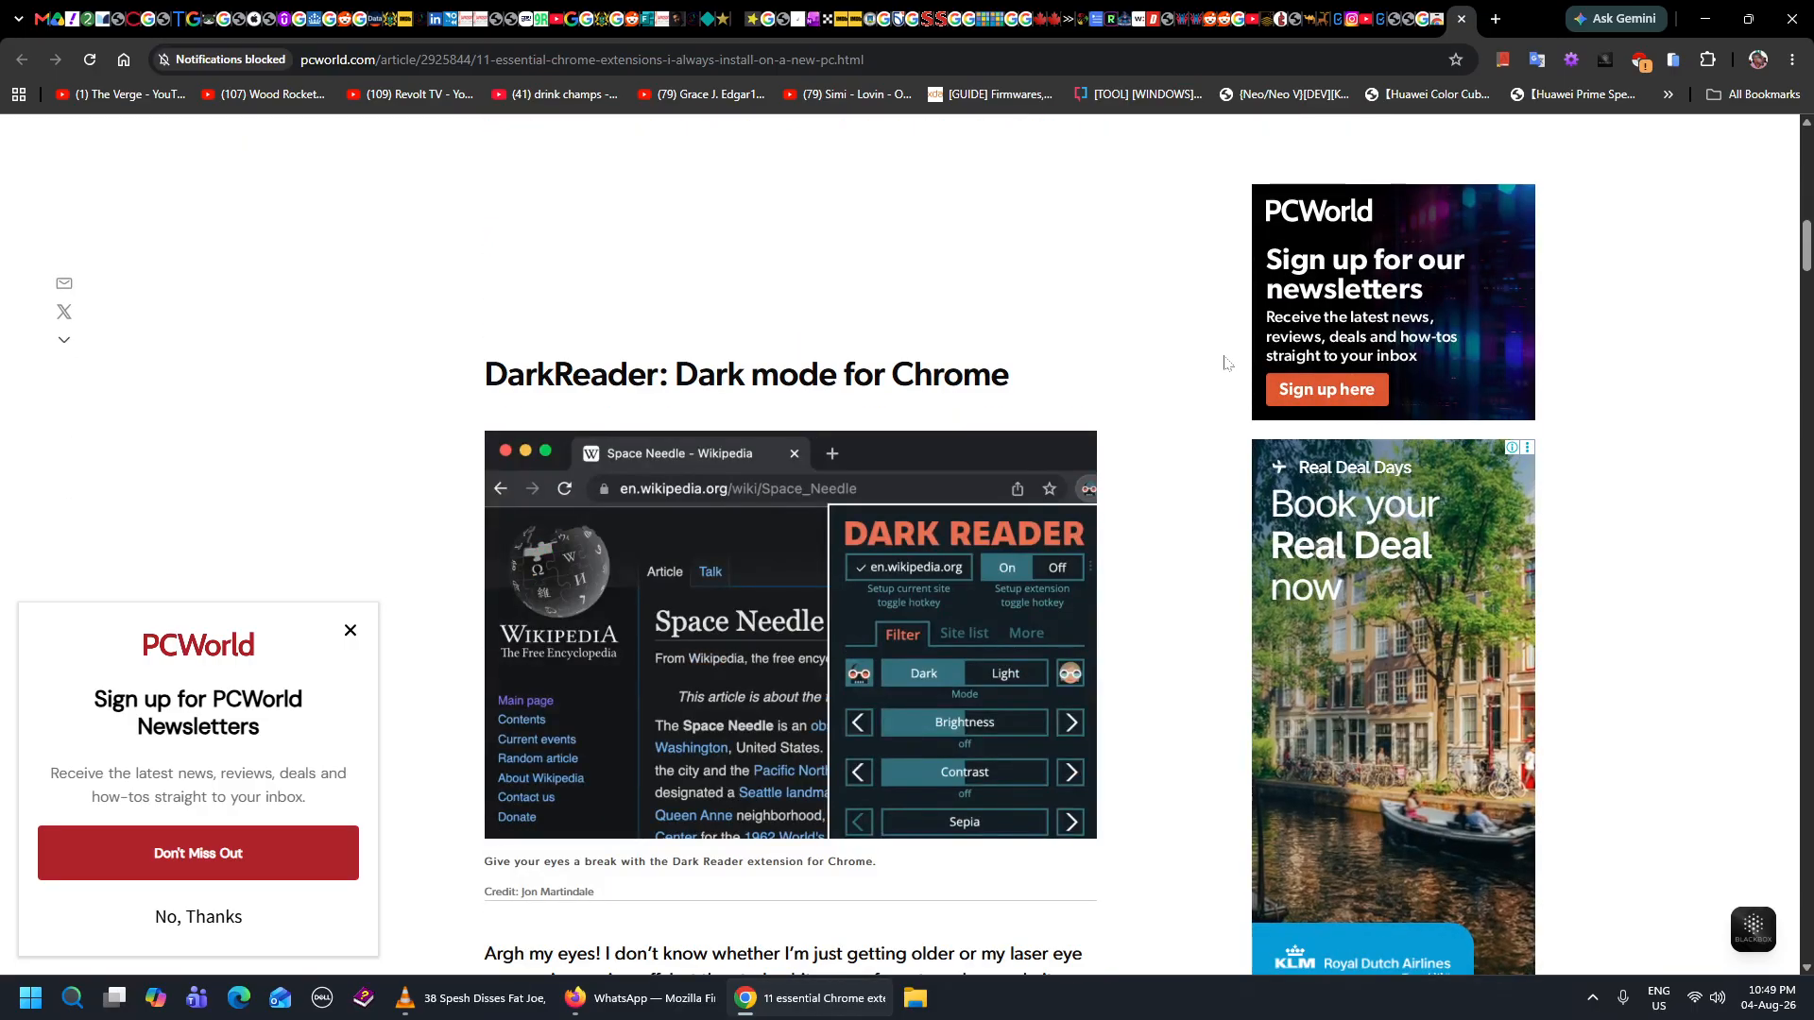
scroll(1225, 363, down, 1)
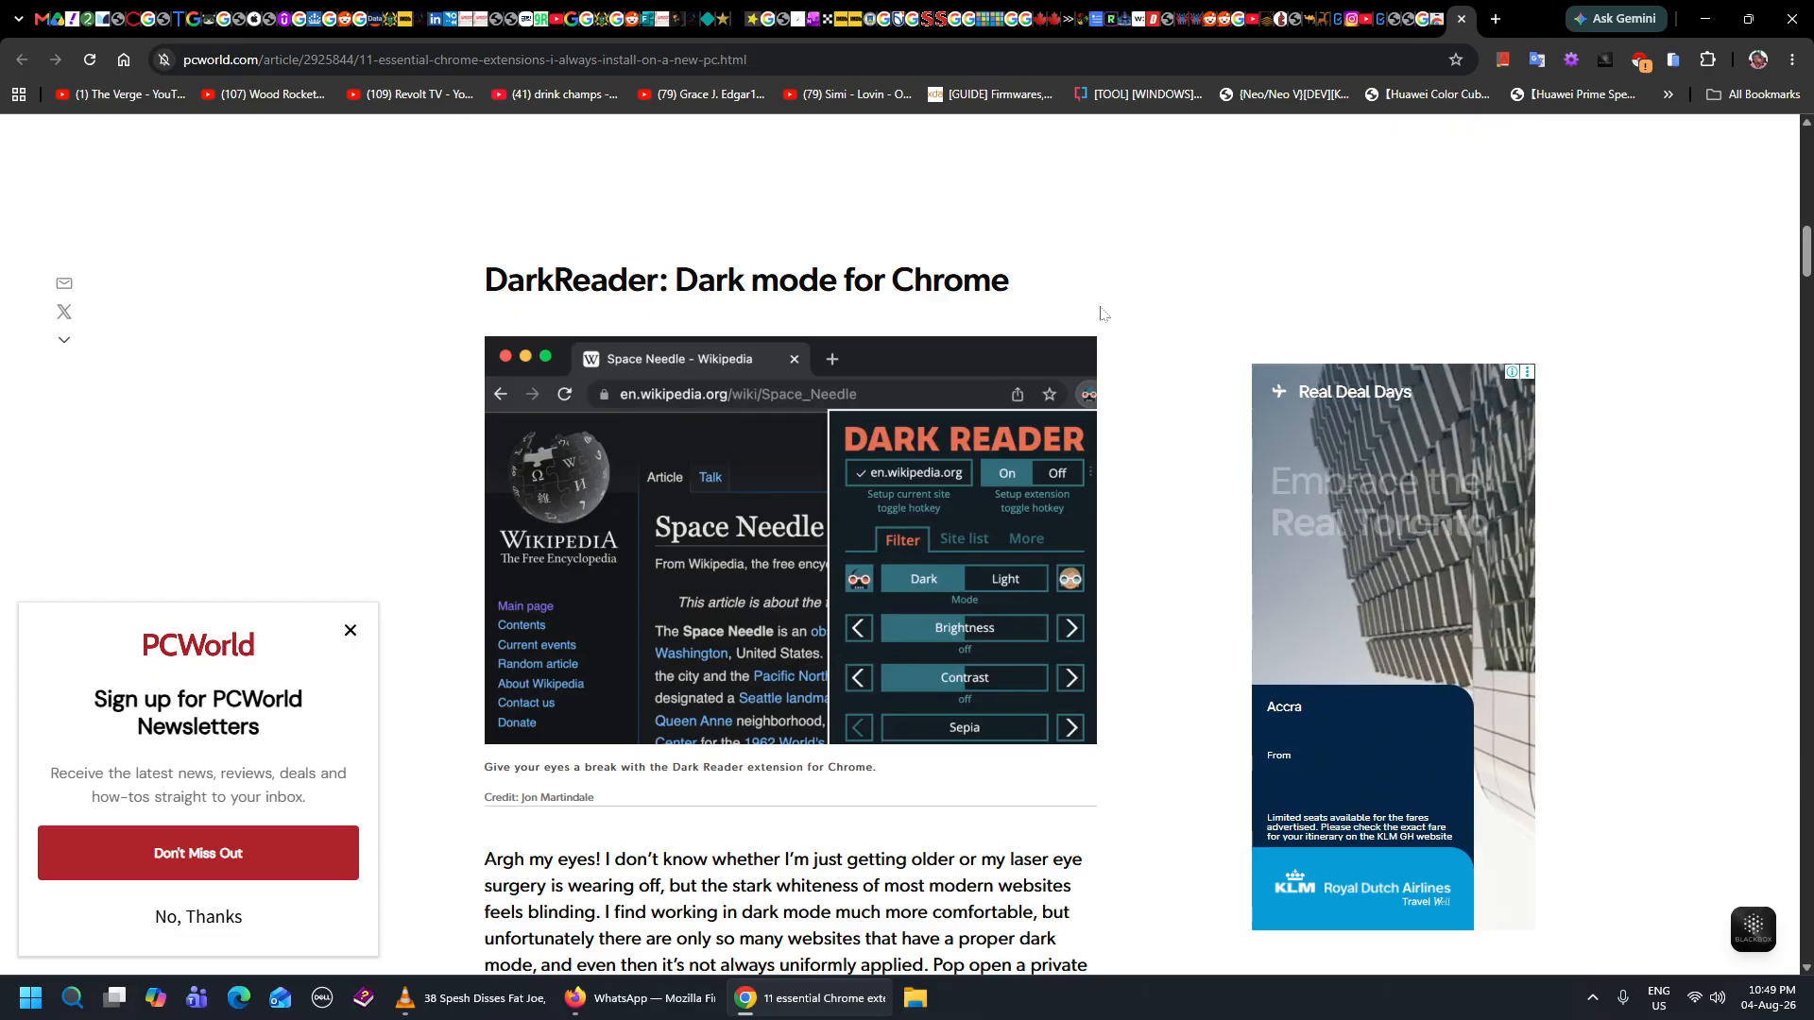
scroll(1103, 313, up, 15)
scroll(1377, 340, up, 4)
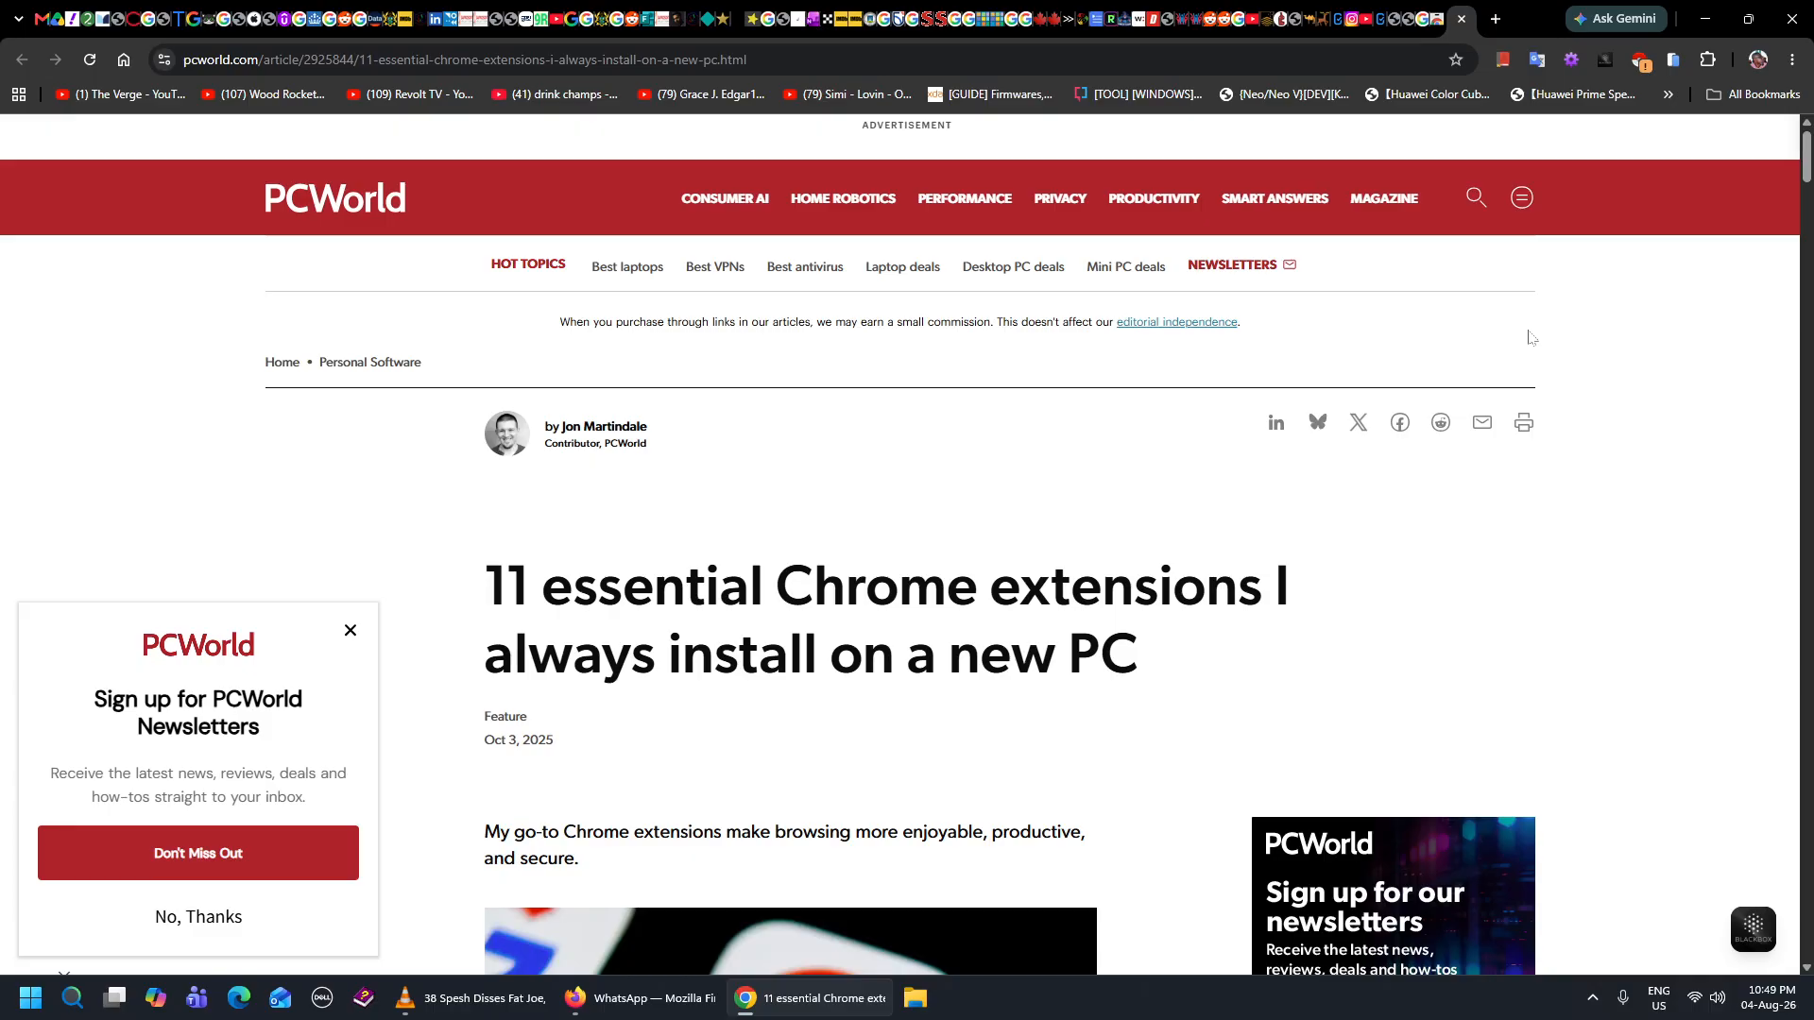
click(1523, 198)
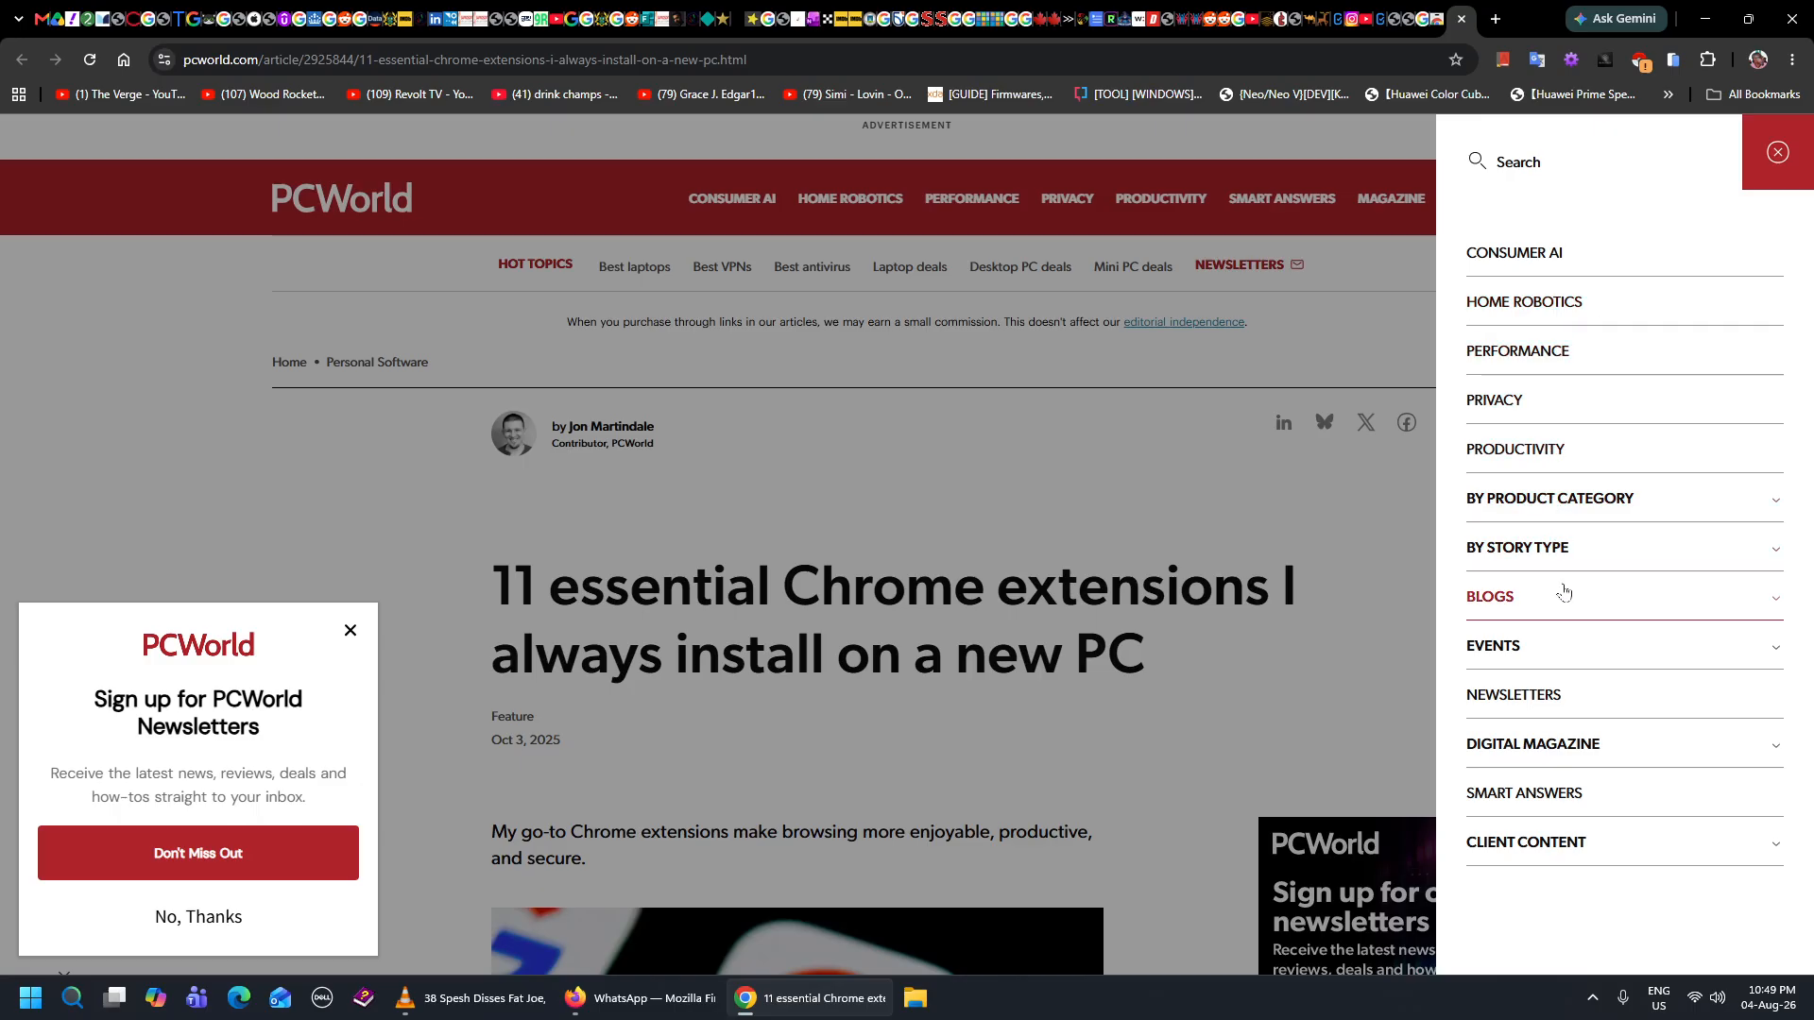
click(1331, 330)
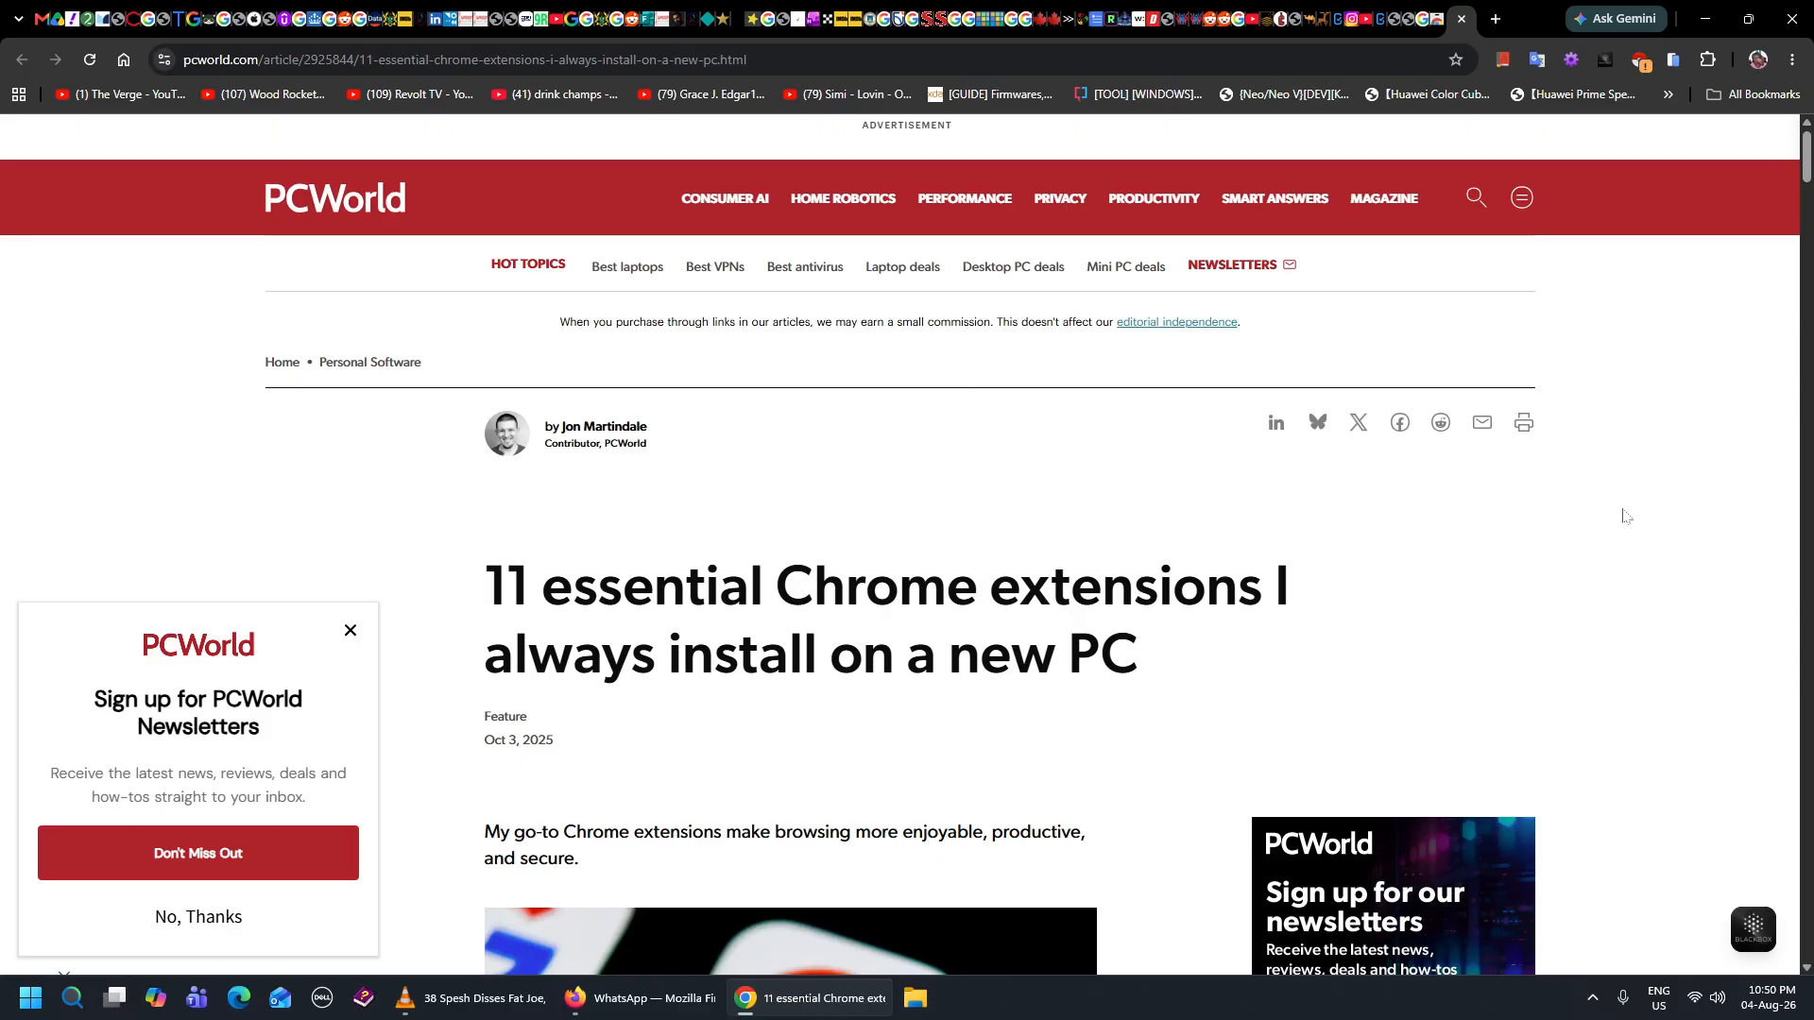
Read the article's "DarkReader: Dark mode for Chrome" section, including its screenshot and description.
scroll(1625, 516, down, 14)
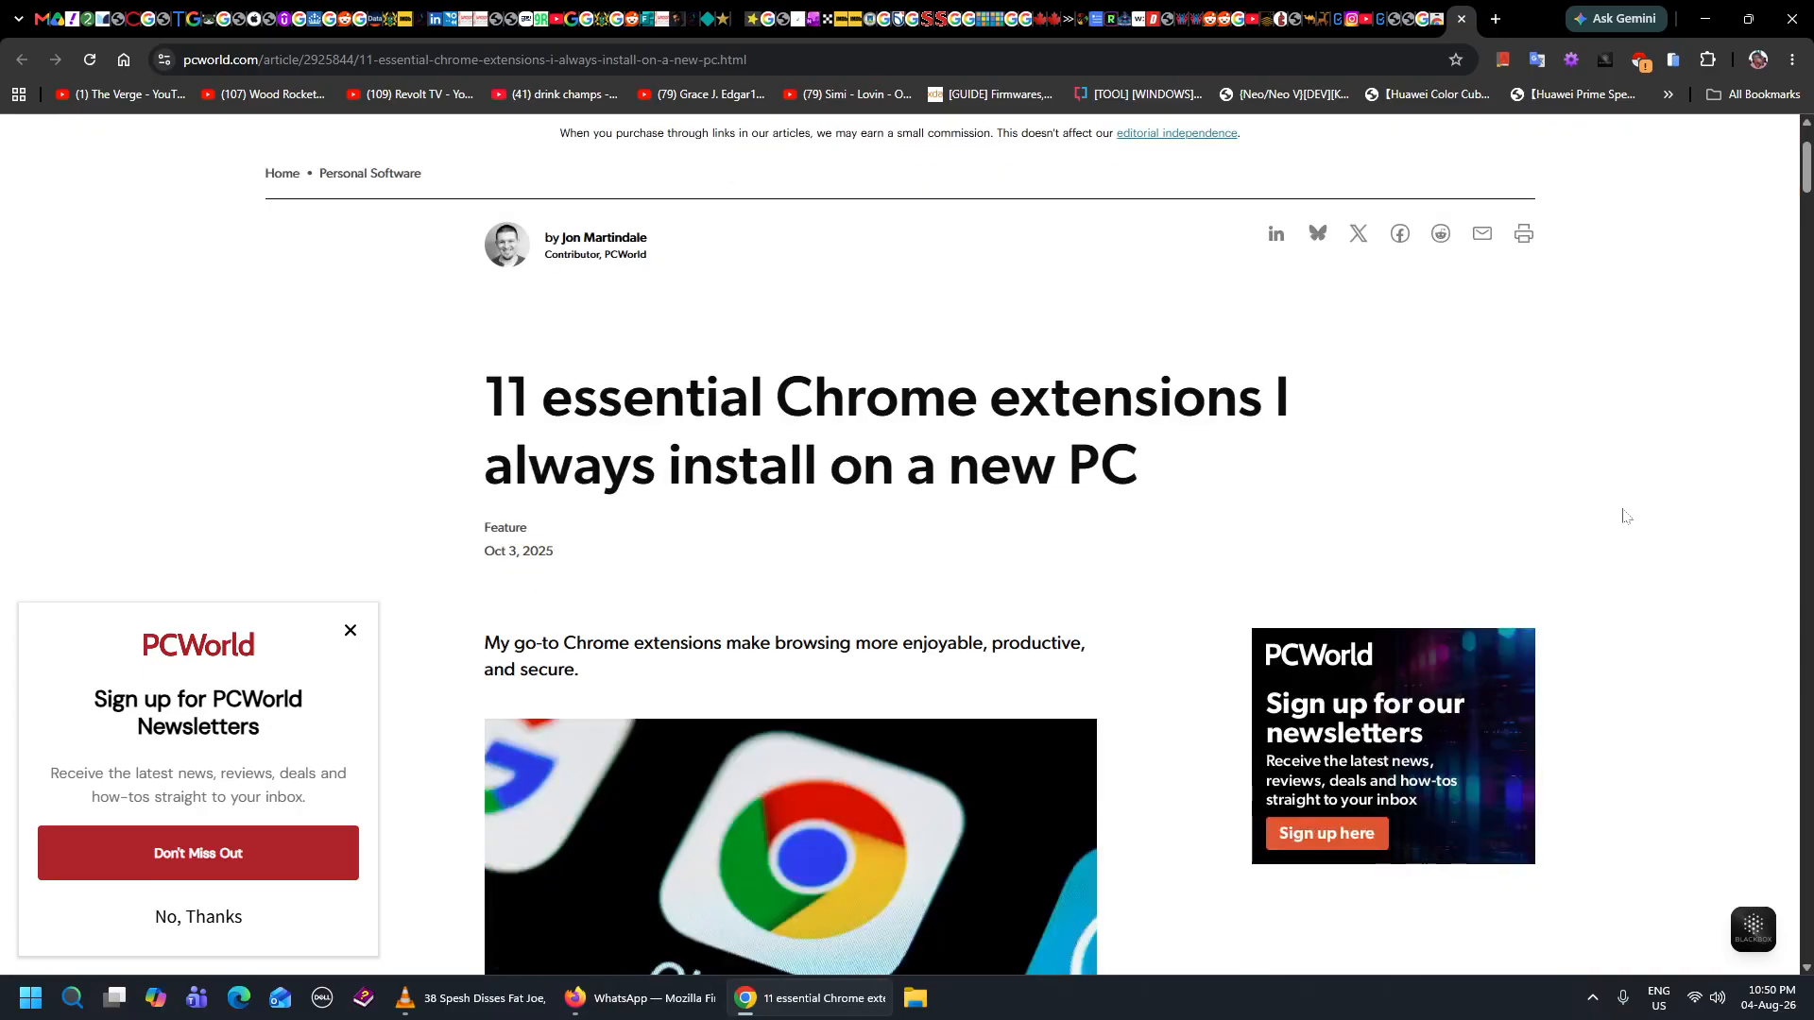
scroll(1083, 477, down, 1)
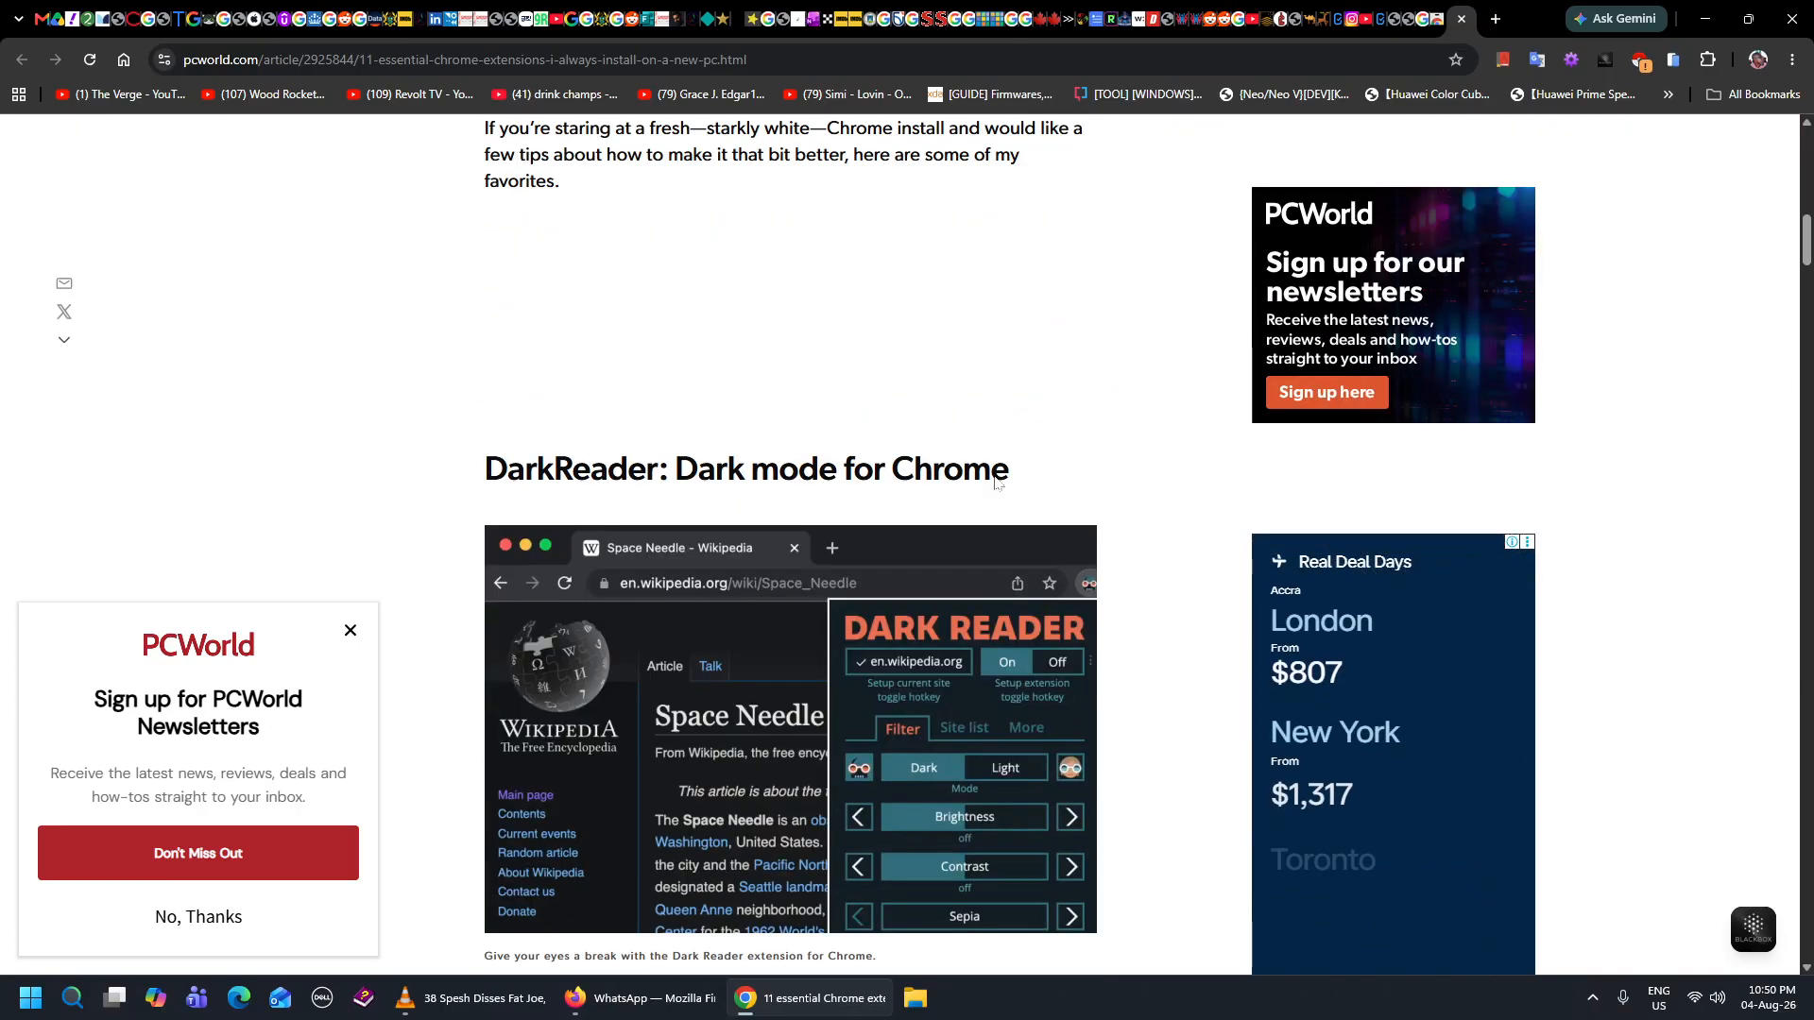
scroll(1149, 430, down, 4)
scroll(1148, 430, down, 3)
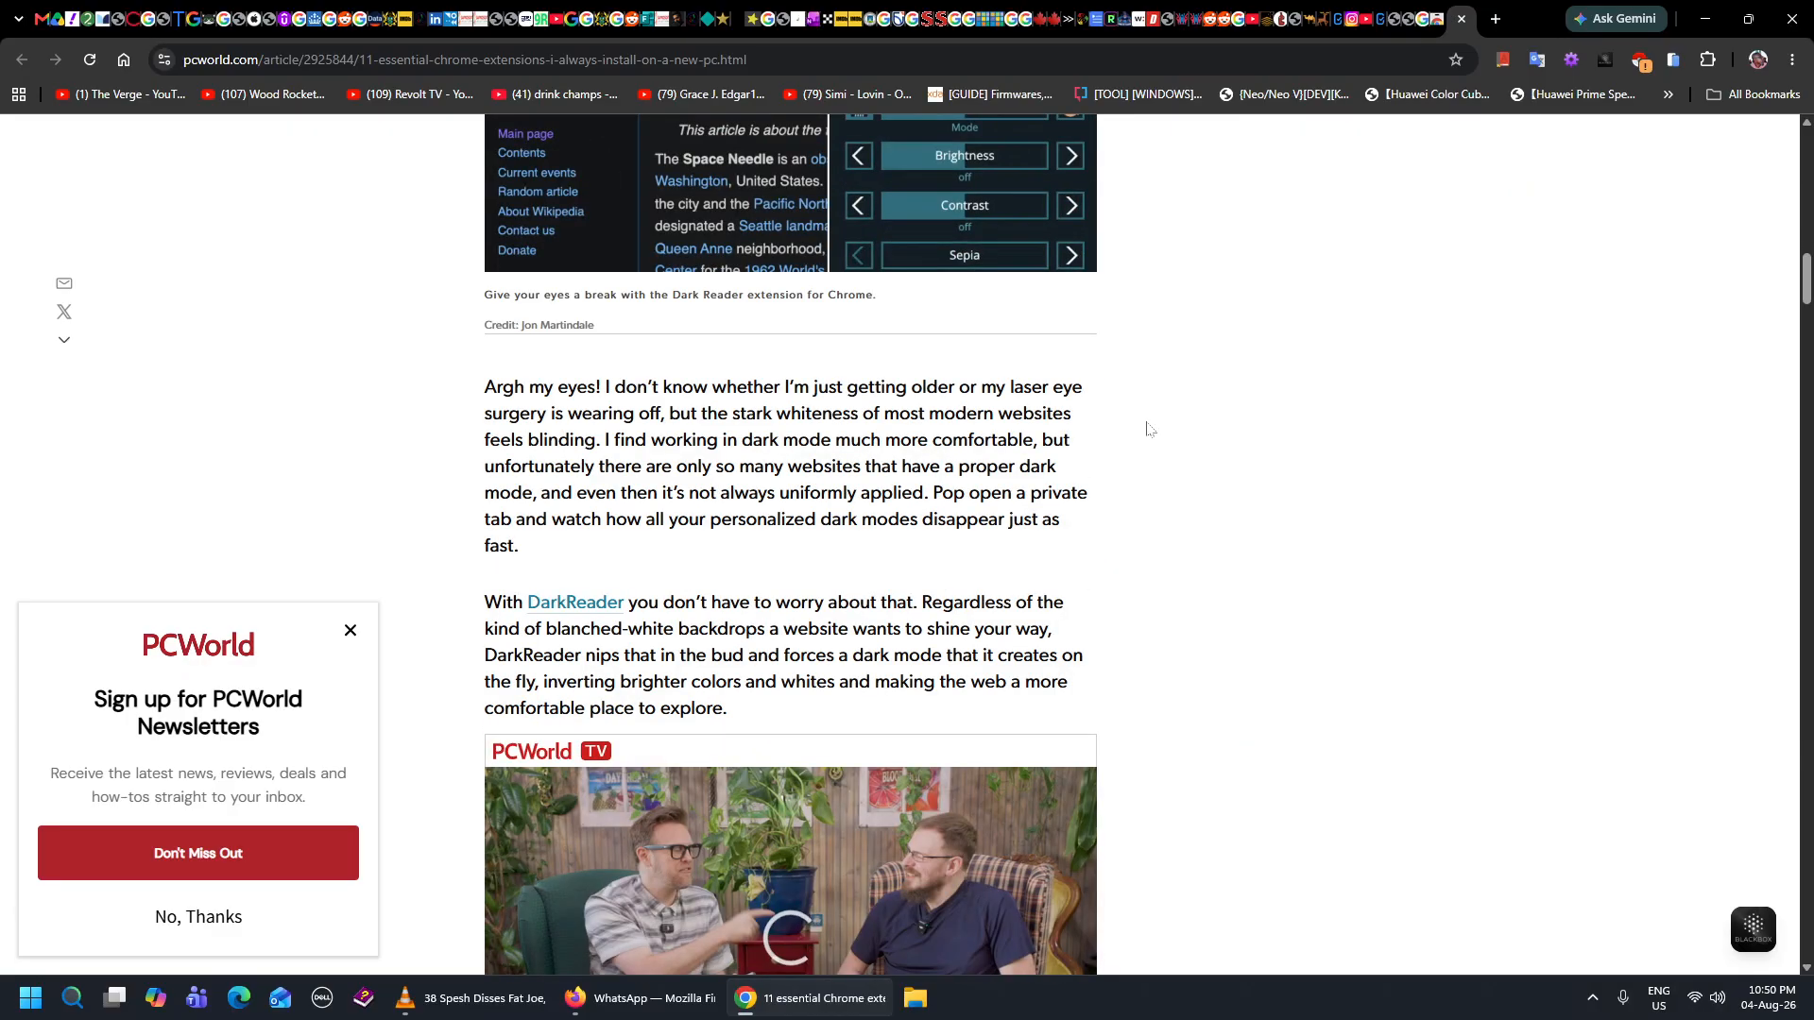
scroll(1149, 430, up, 5)
scroll(1148, 430, down, 12)
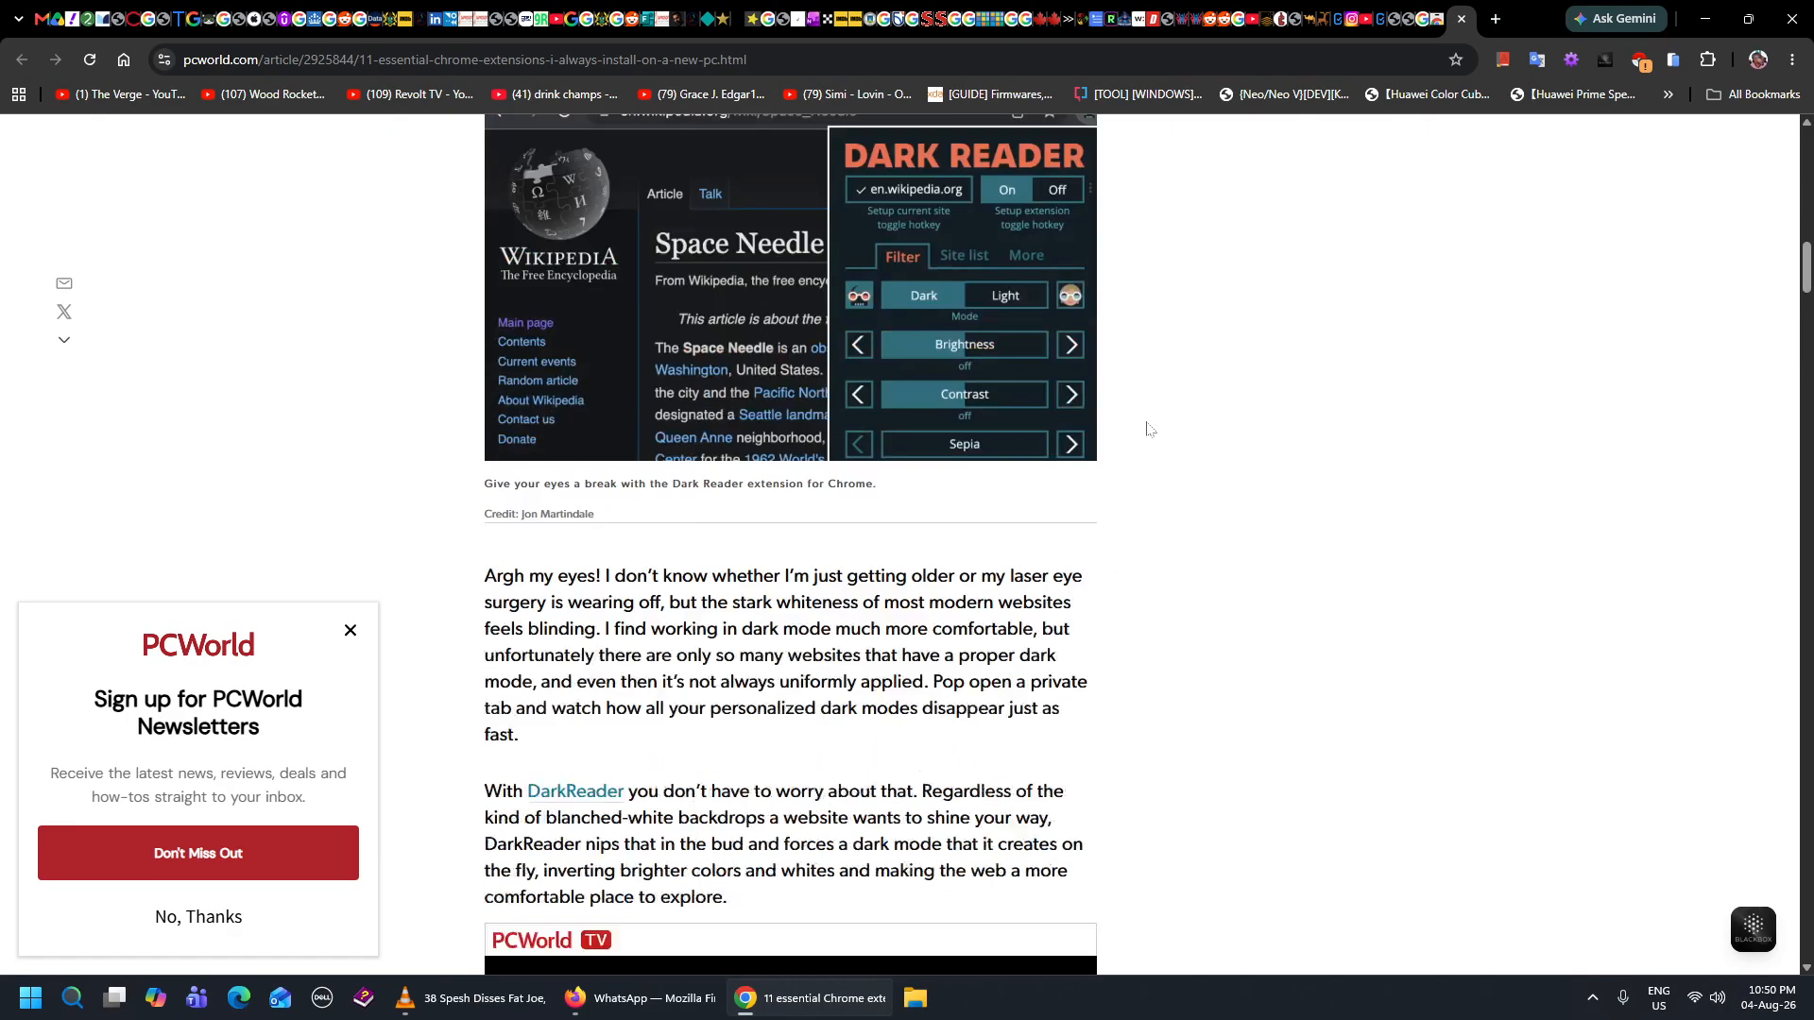
scroll(1149, 430, up, 6)
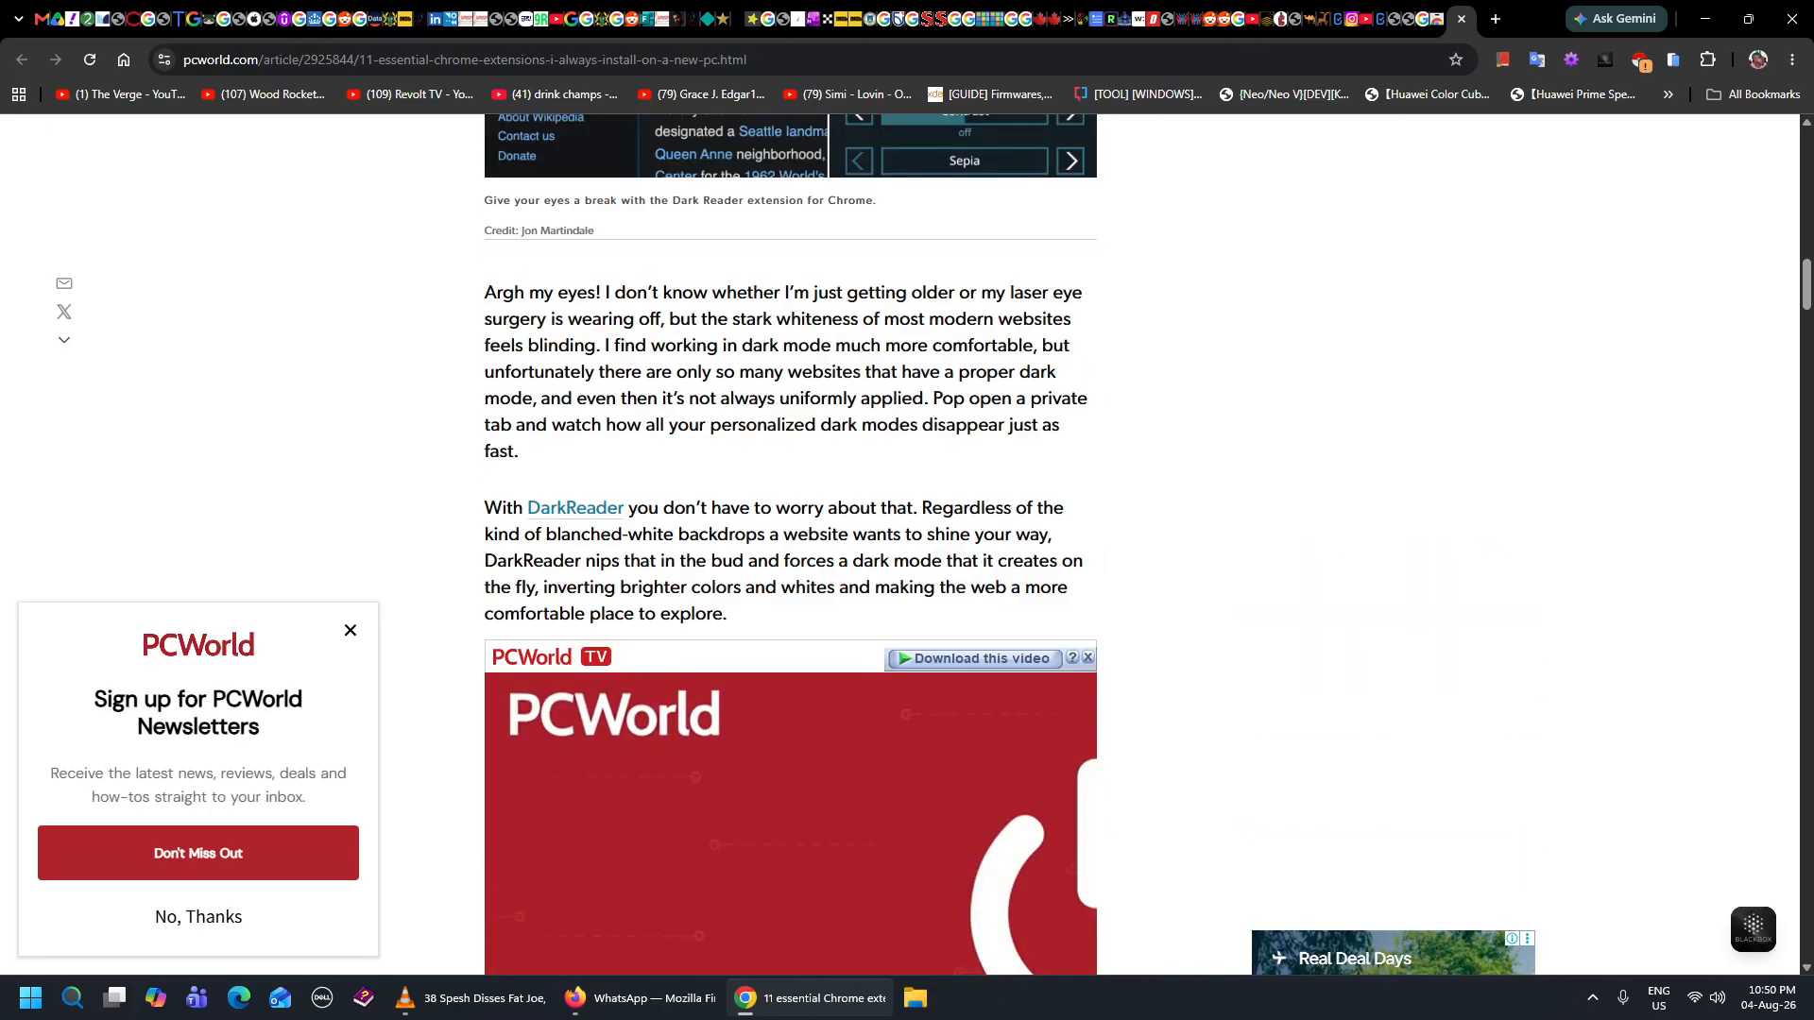
scroll(843, 359, down, 3)
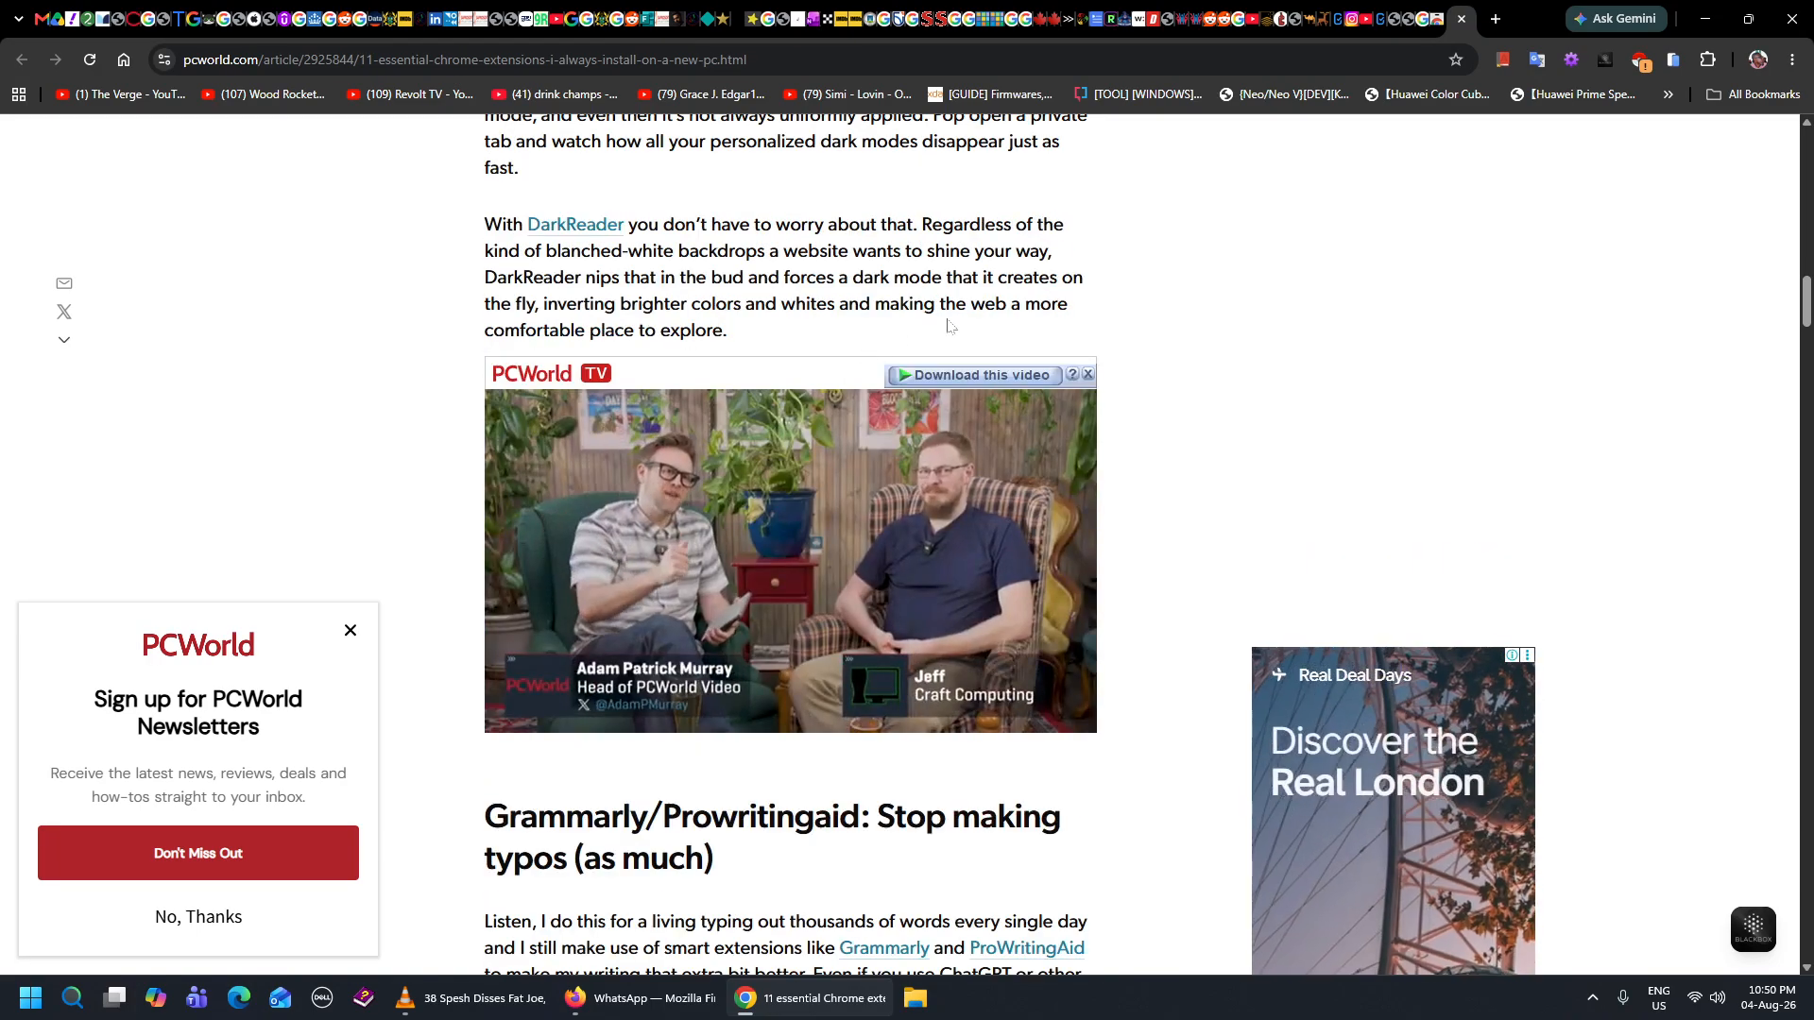
scroll(955, 434, up, 10)
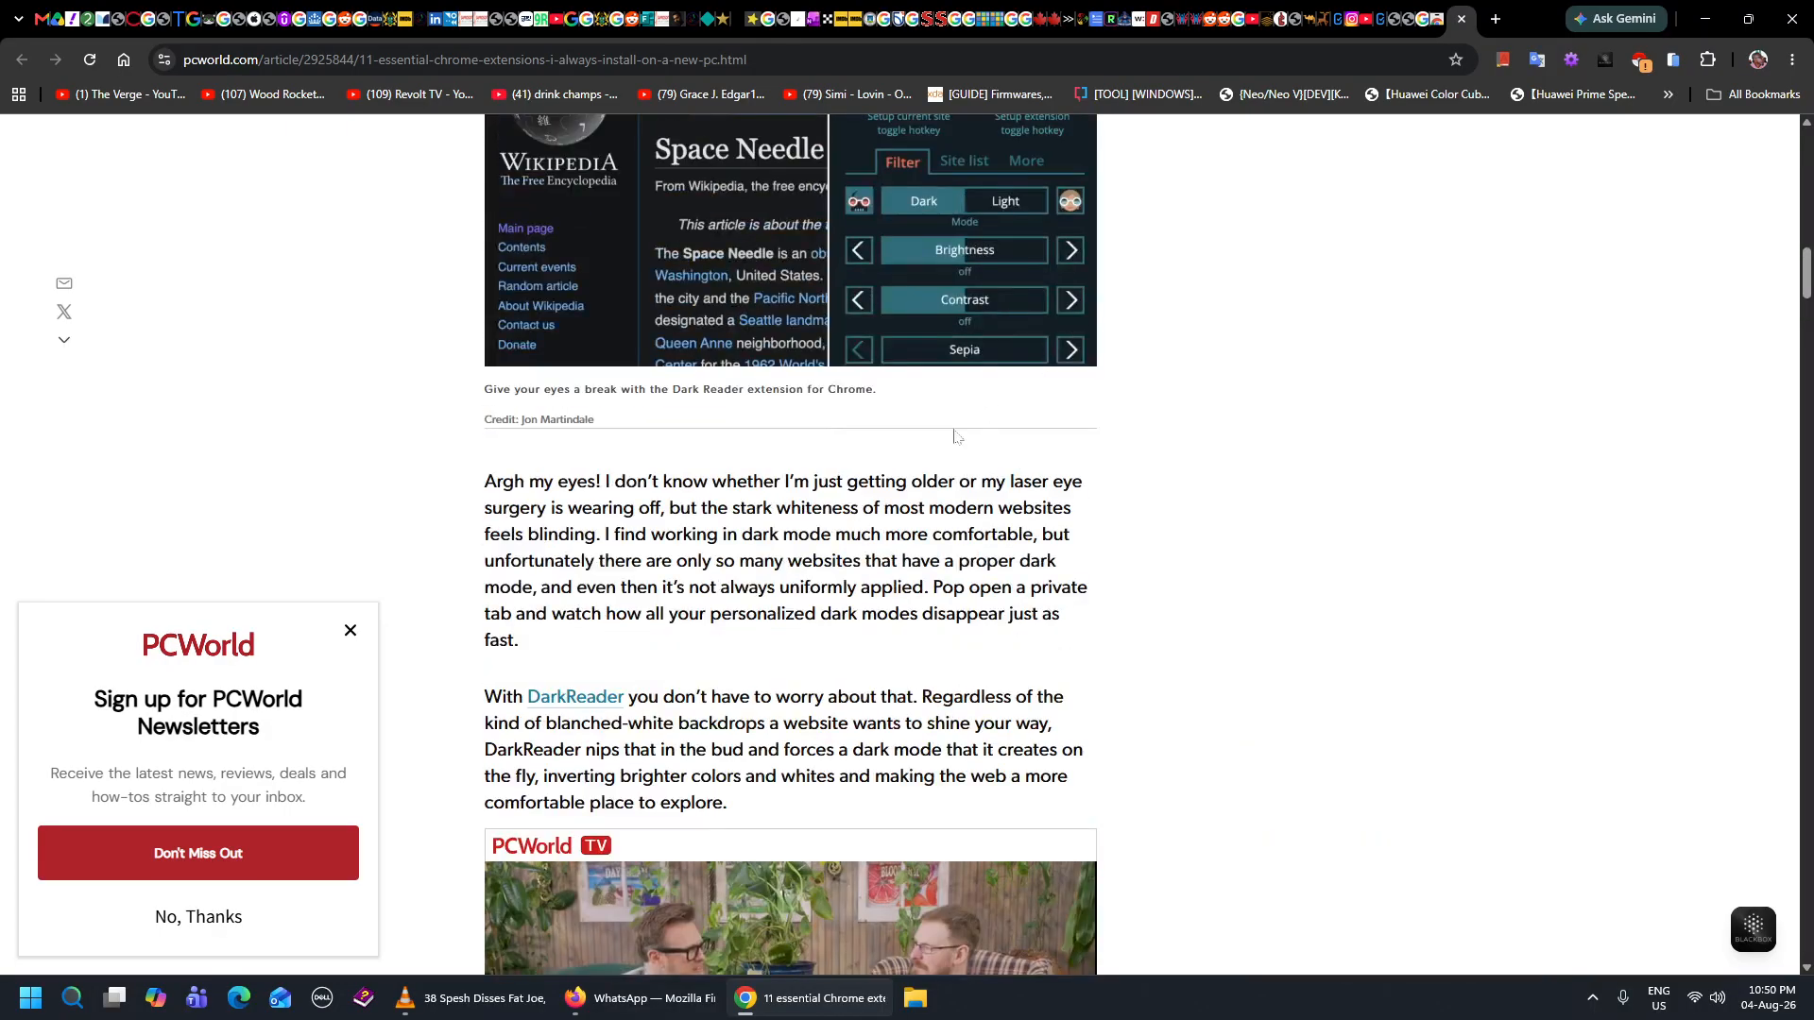
scroll(729, 472, down, 2)
scroll(842, 368, down, 7)
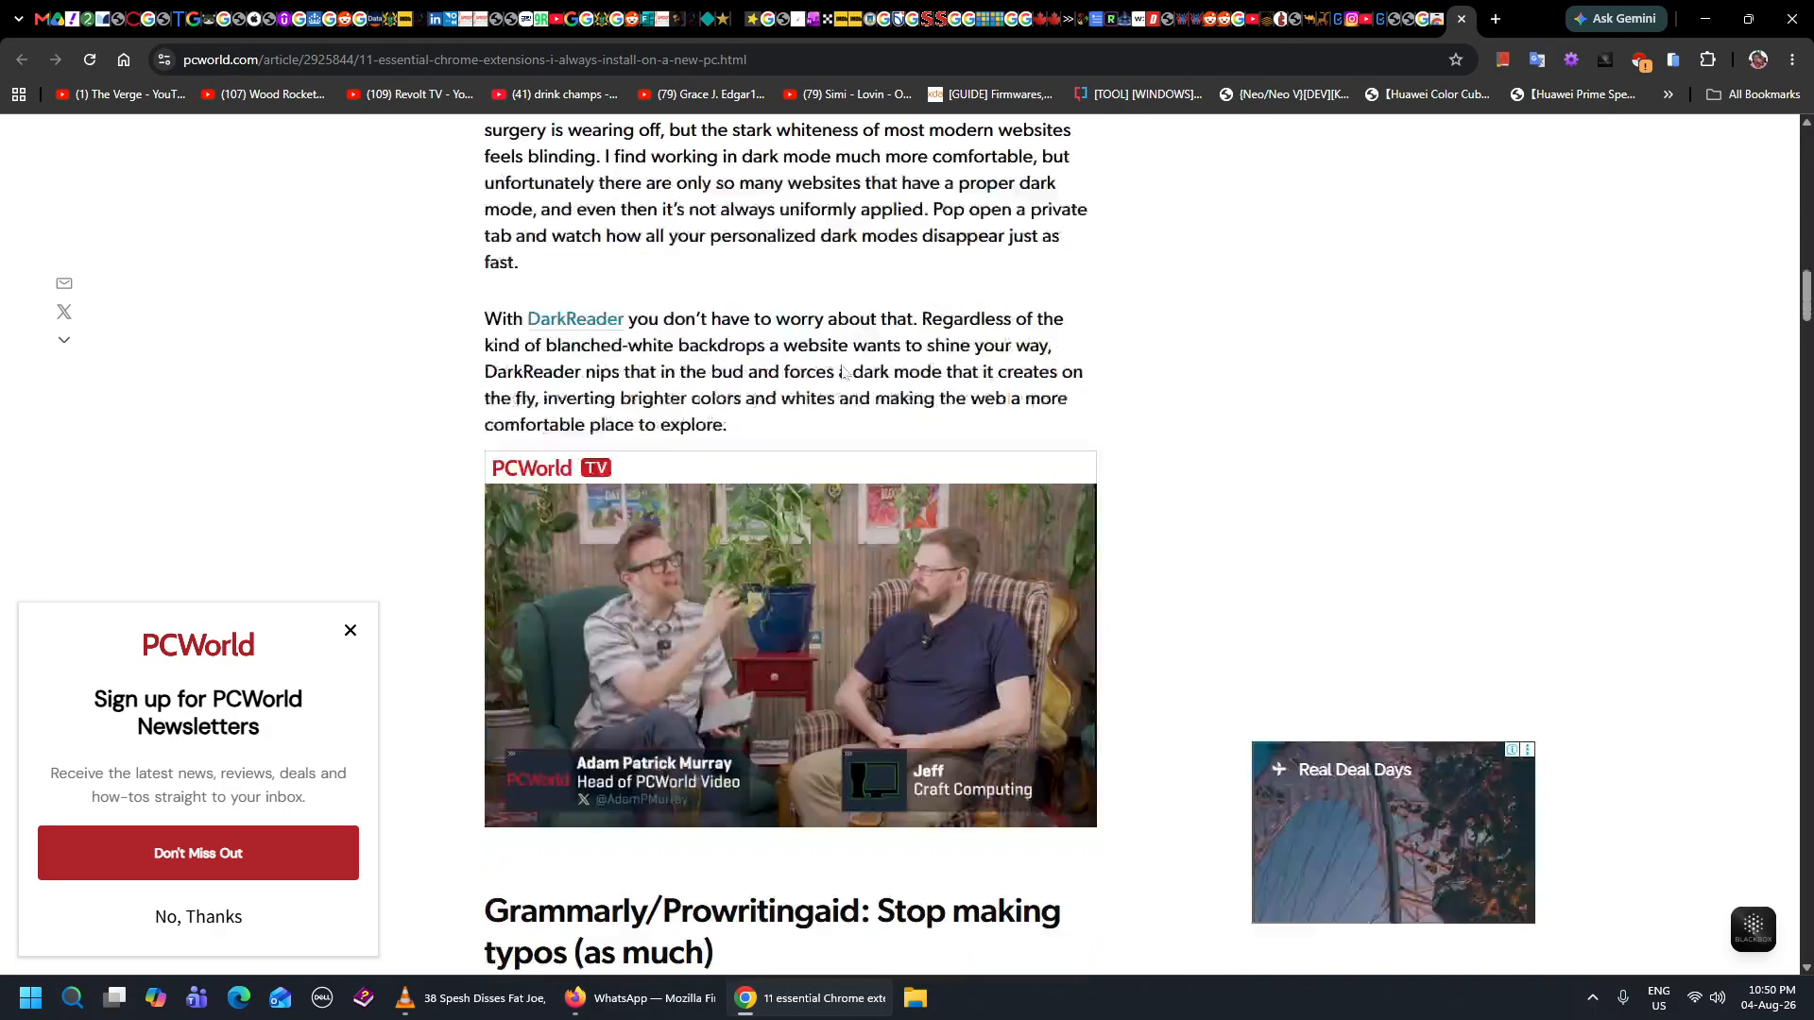
Open the linked DarkReader listing in the Chrome Web Store, look it over, and return to the PCWorld article.
click(602, 328)
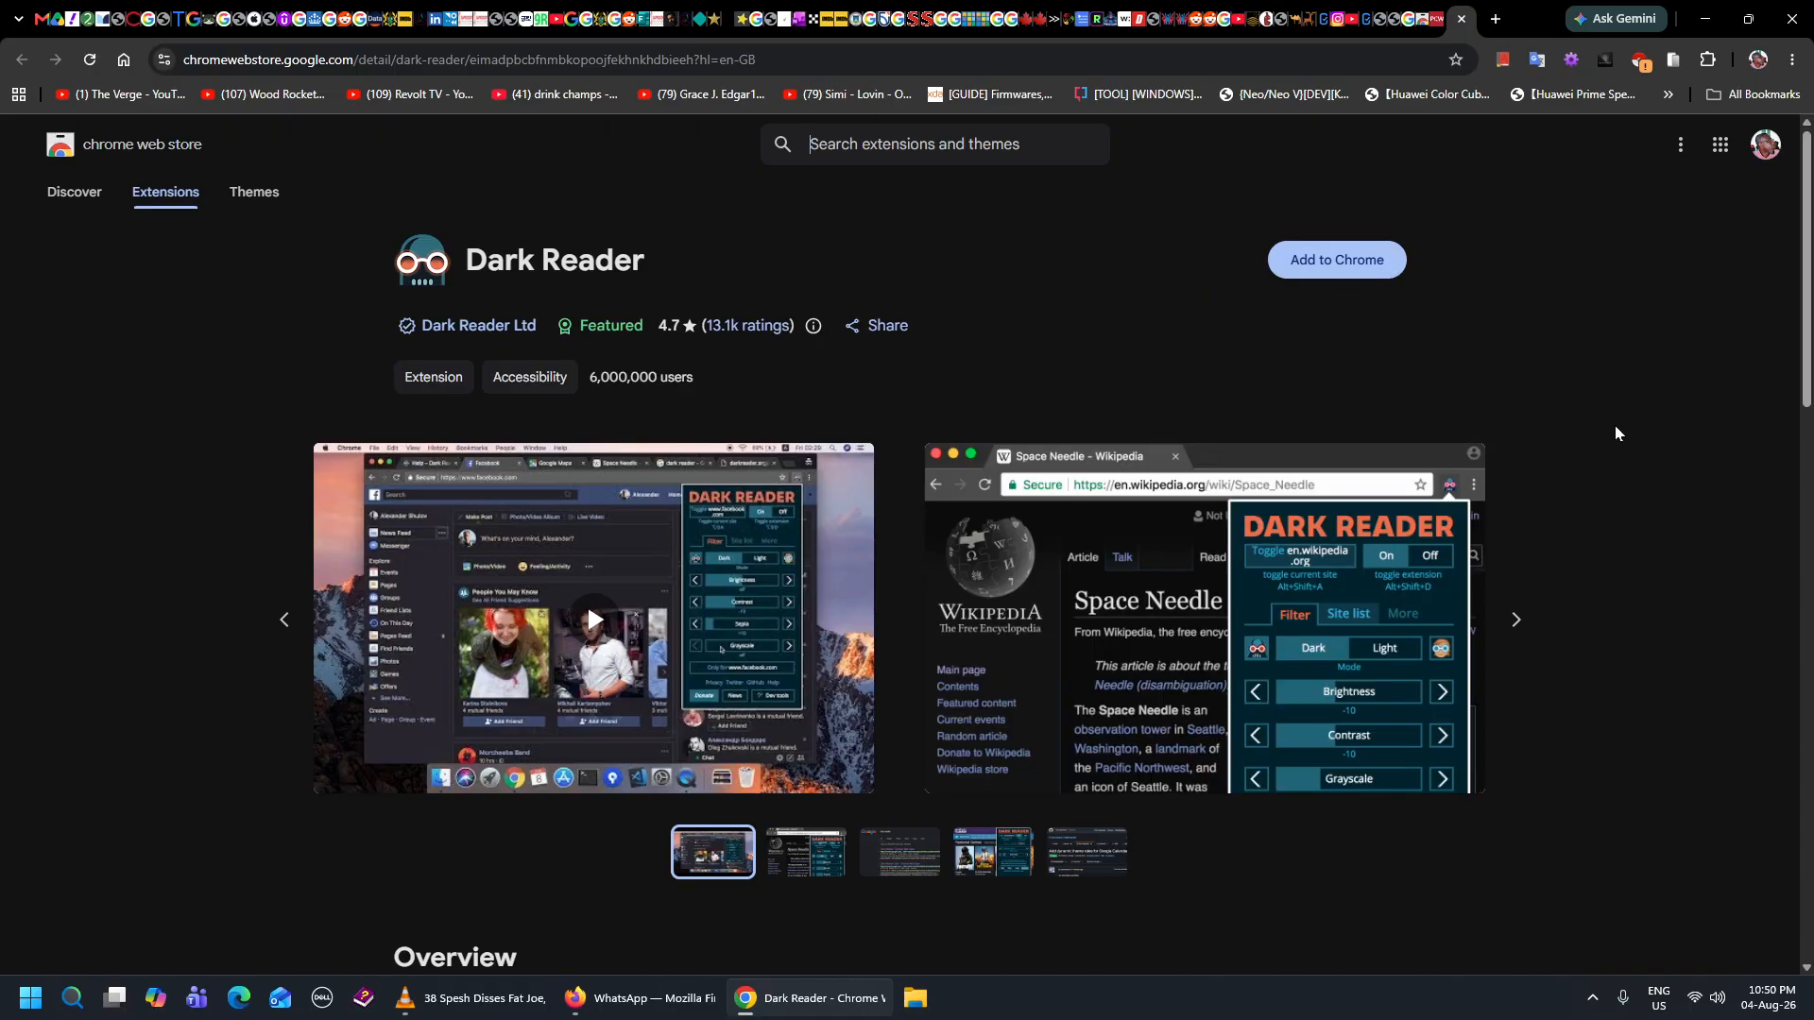
scroll(1668, 431, down, 6)
scroll(1668, 430, up, 6)
click(1525, 336)
click(1435, 19)
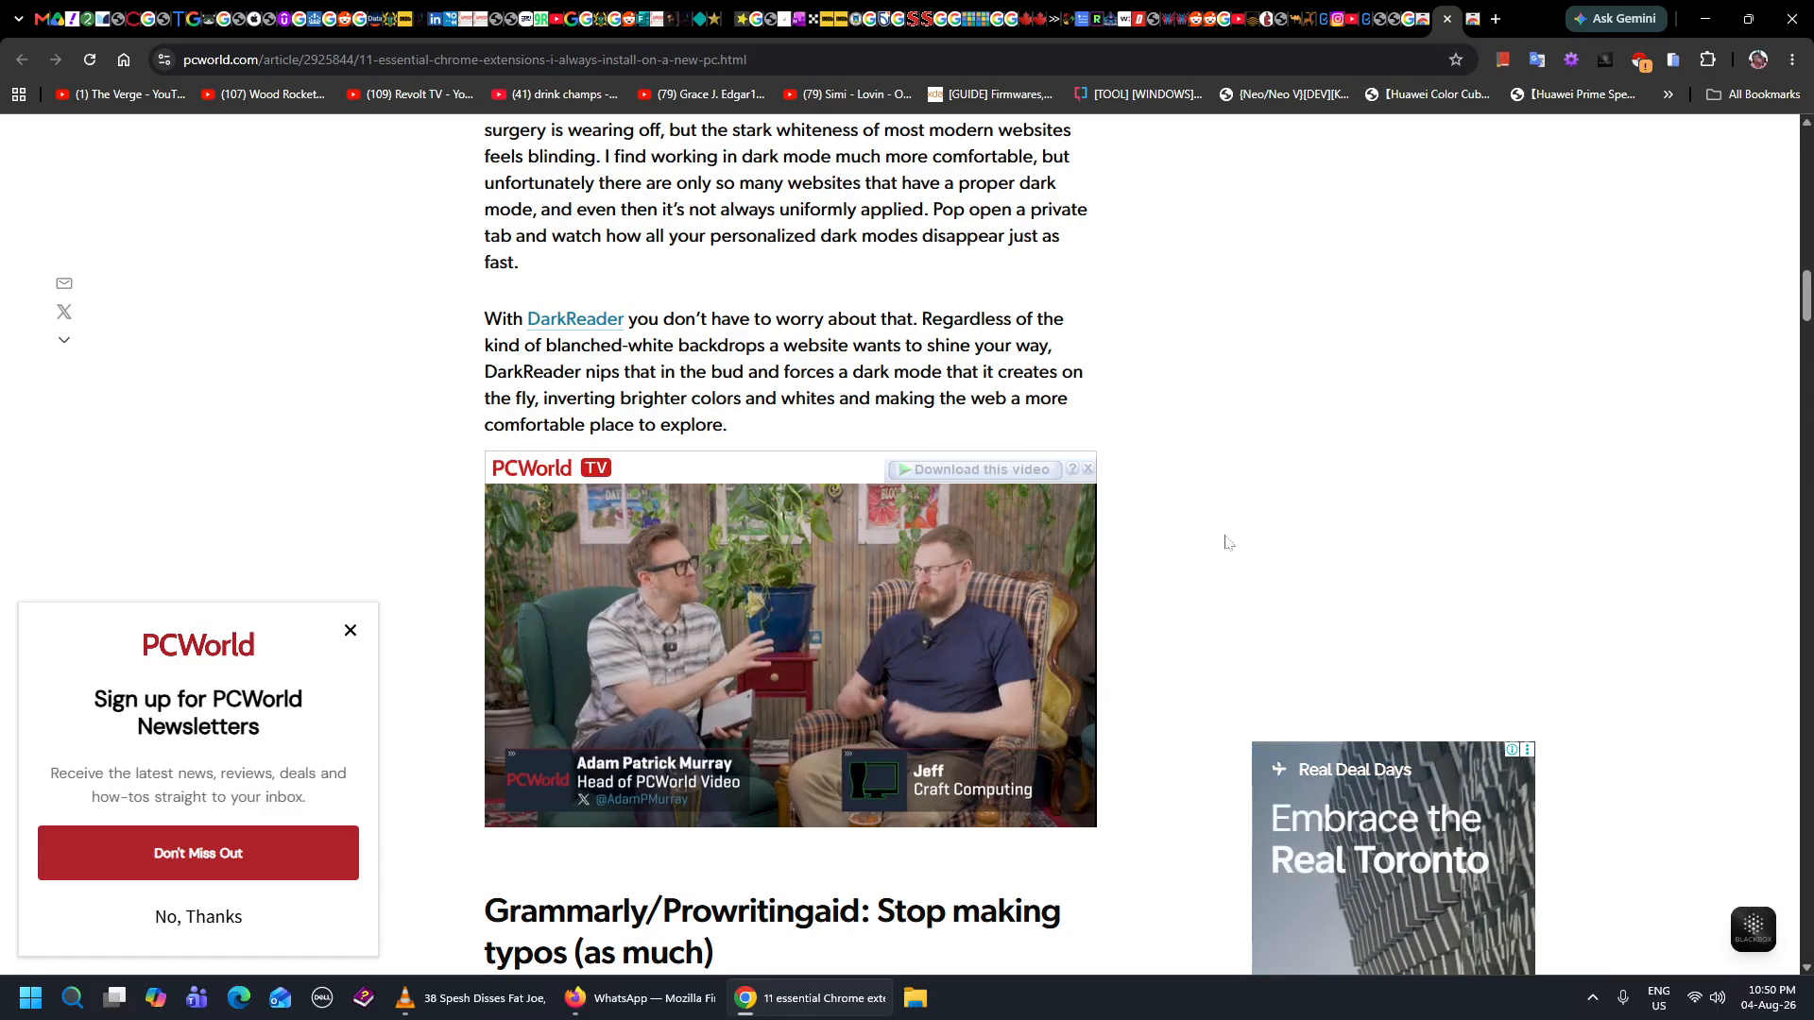
Read the article's section on Grammarly and ProWritingAid.
scroll(1209, 524, down, 5)
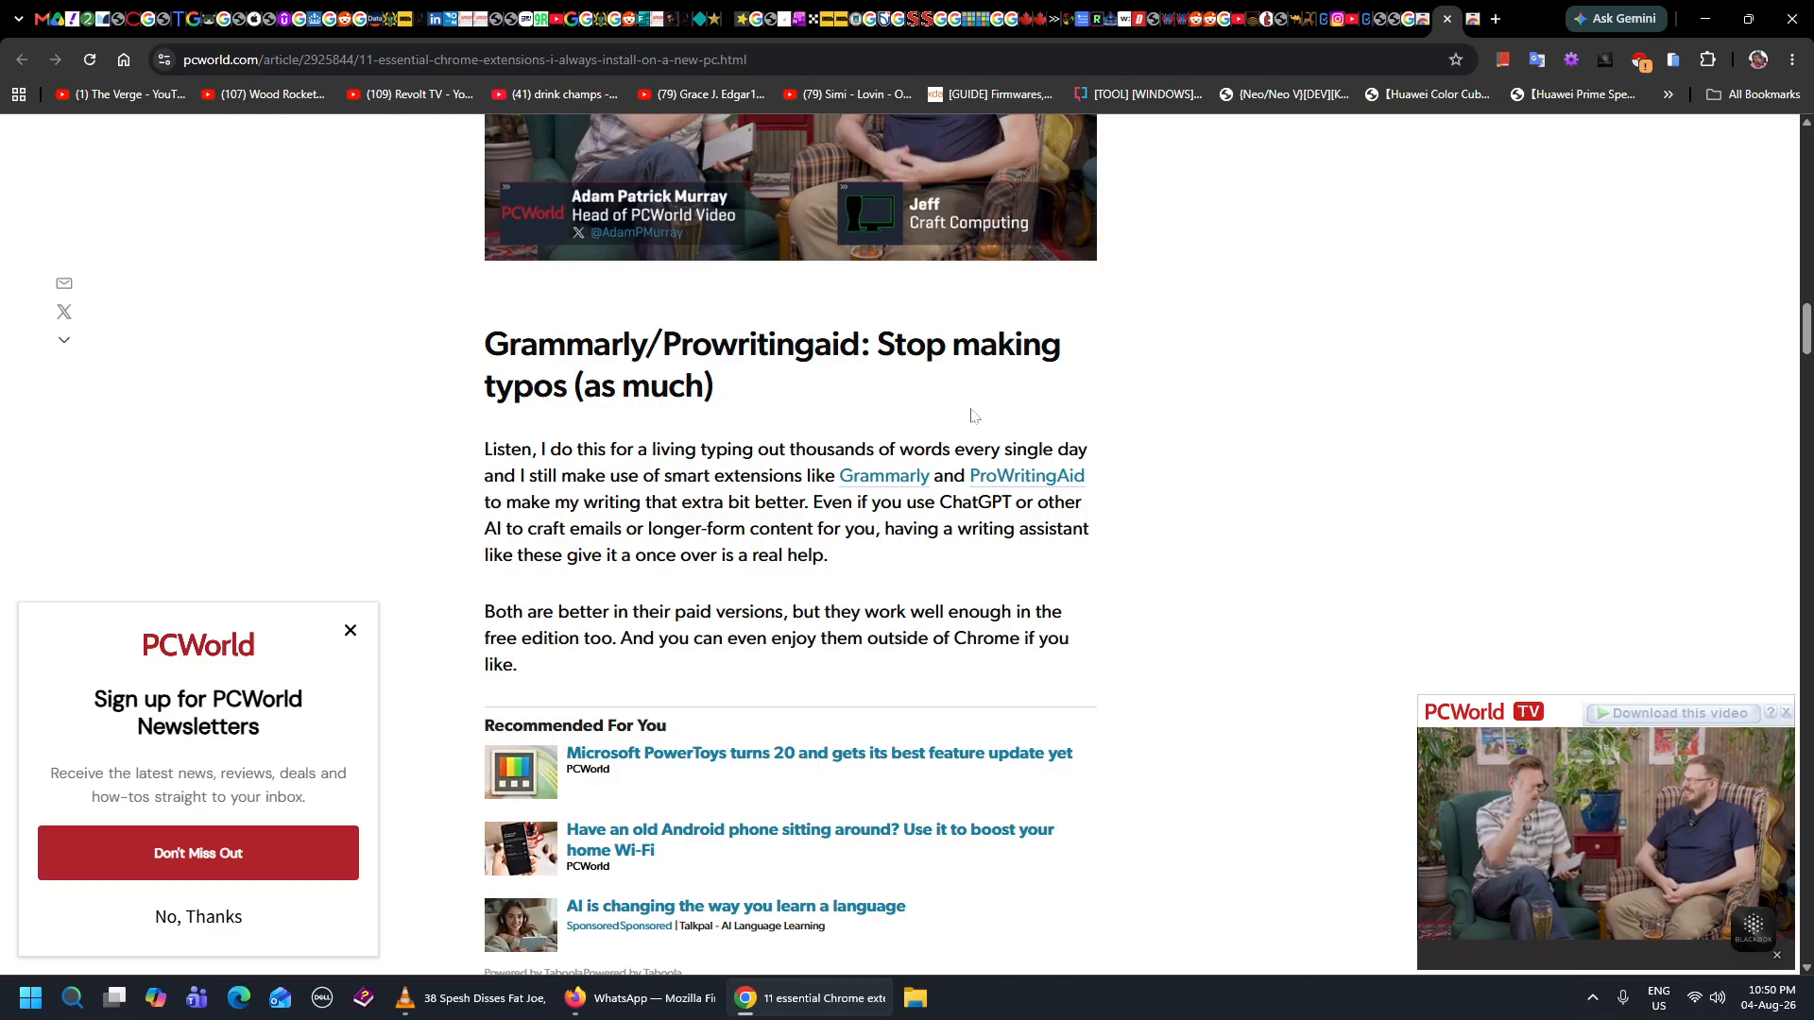
scroll(881, 414, down, 2)
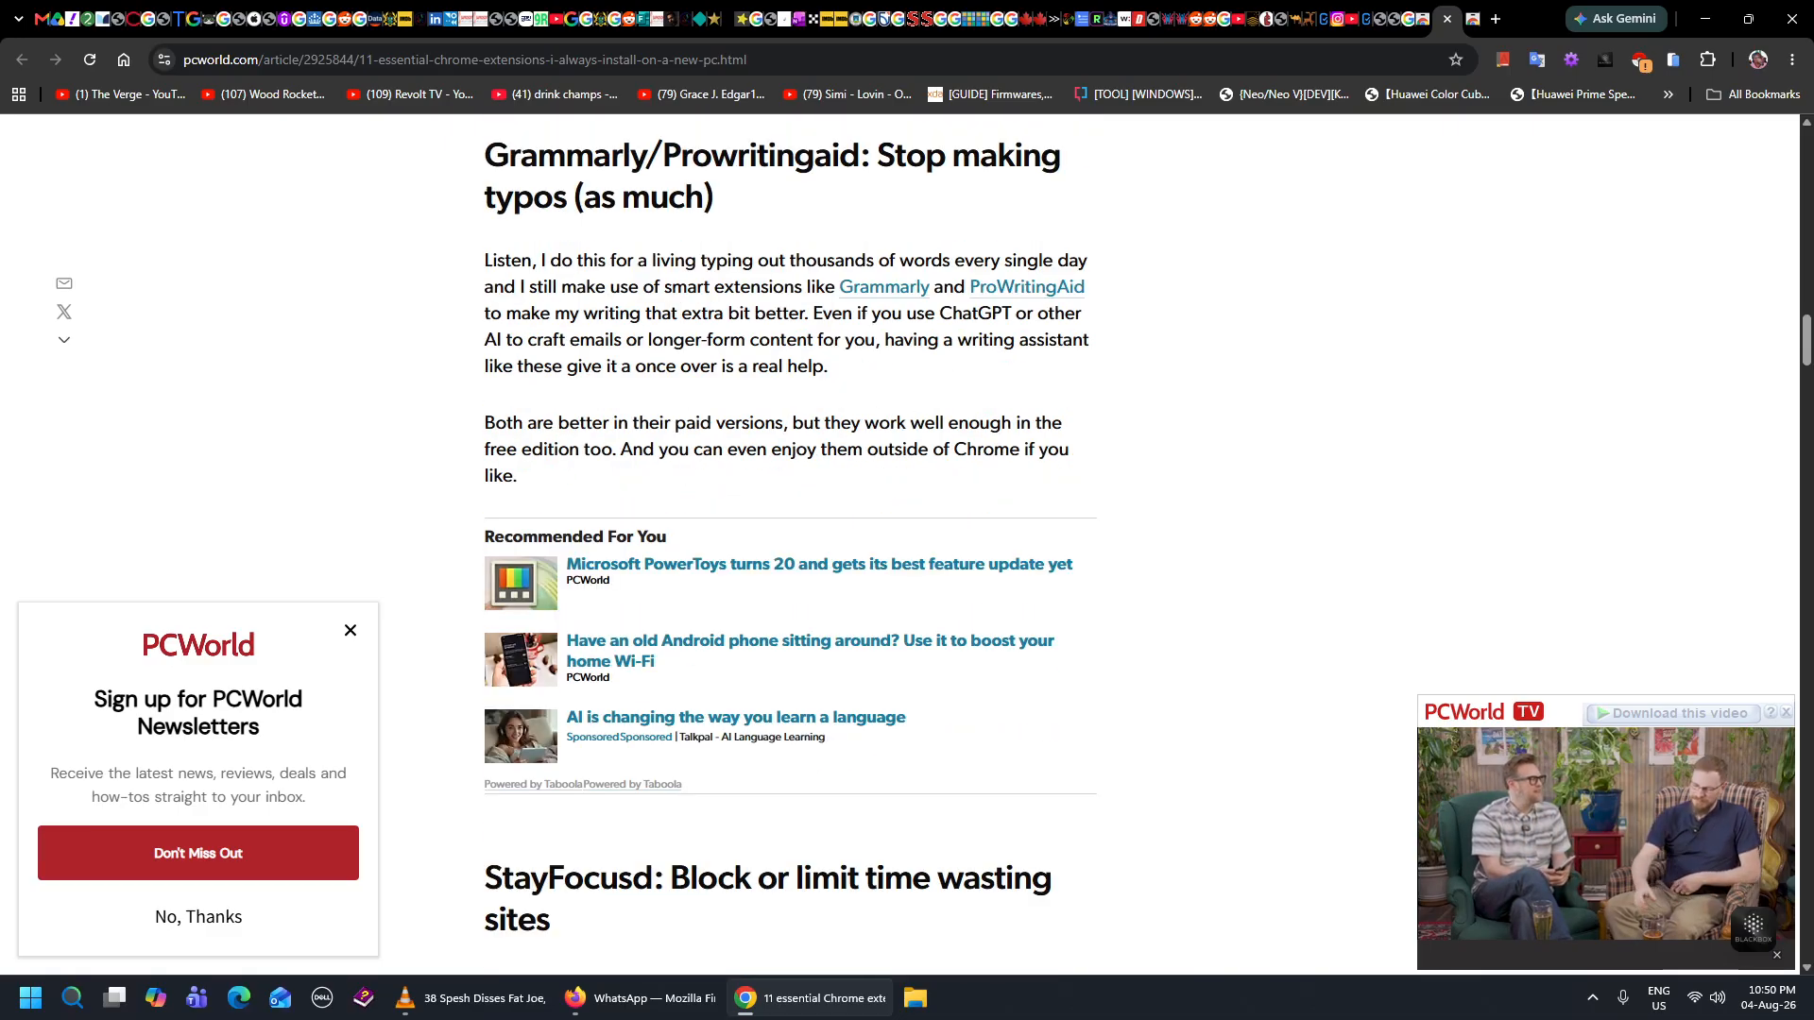
scroll(850, 321, up, 1)
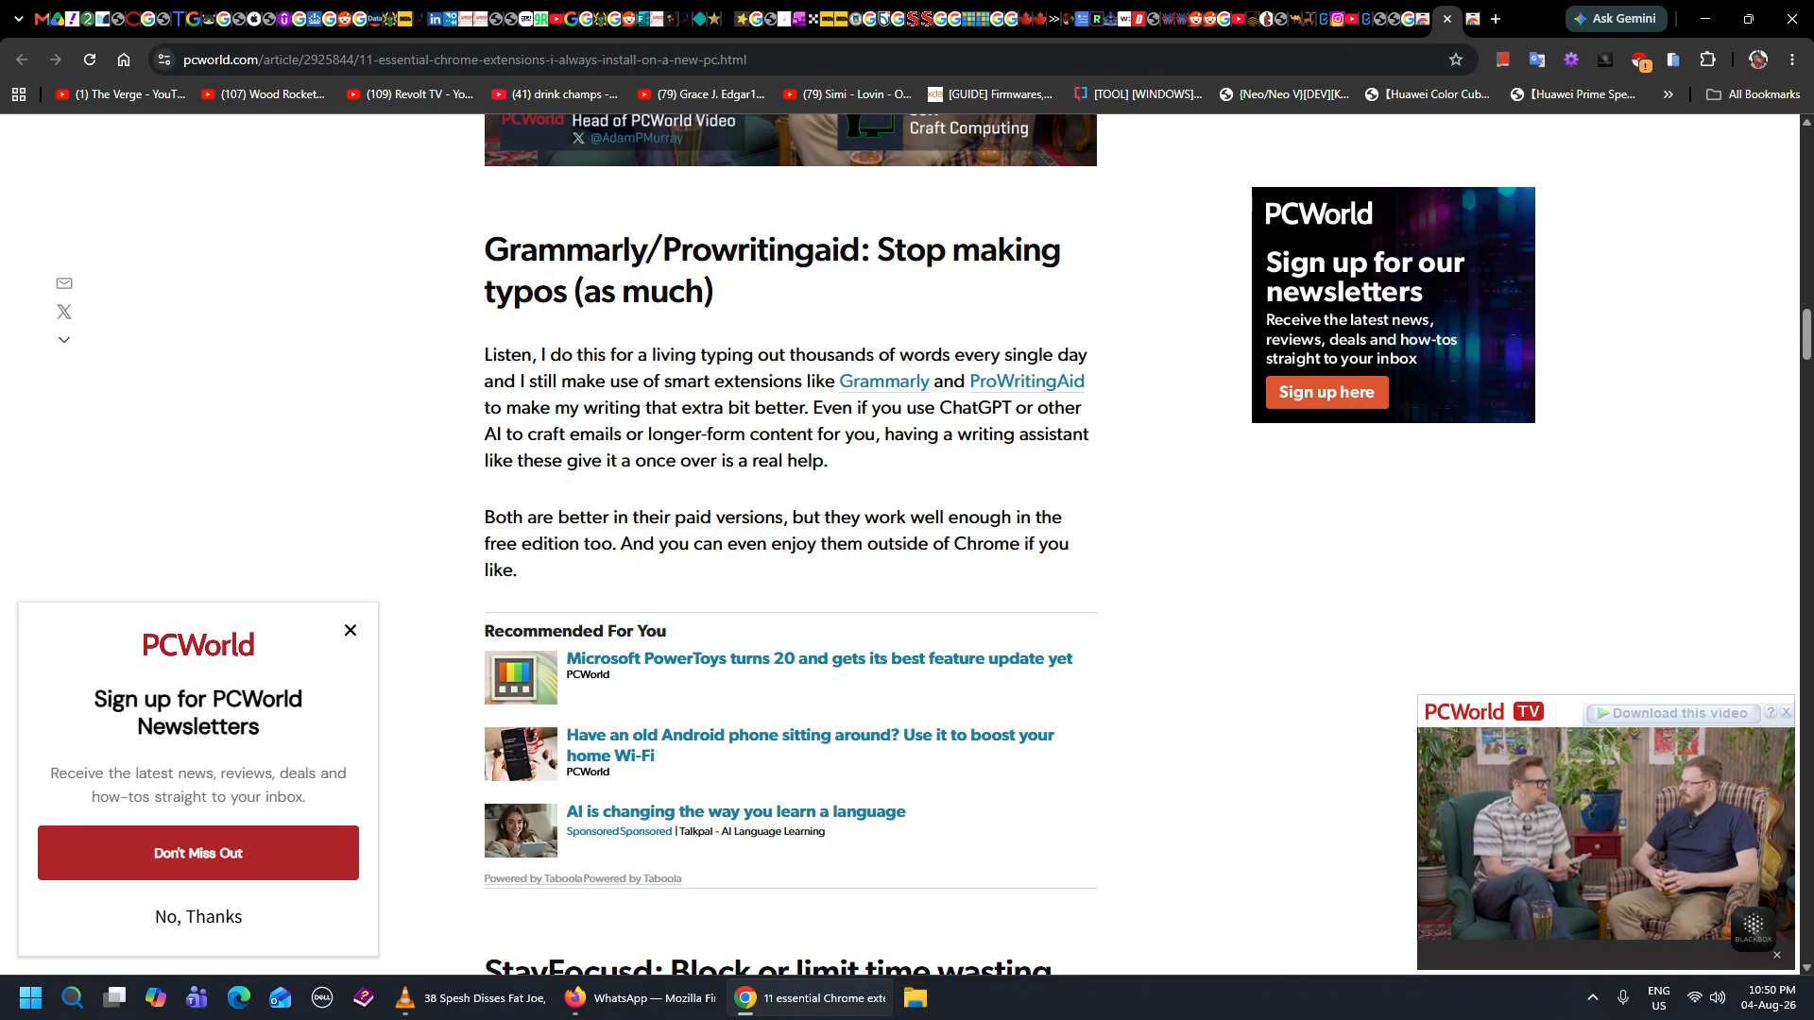
key(super)
key(super)
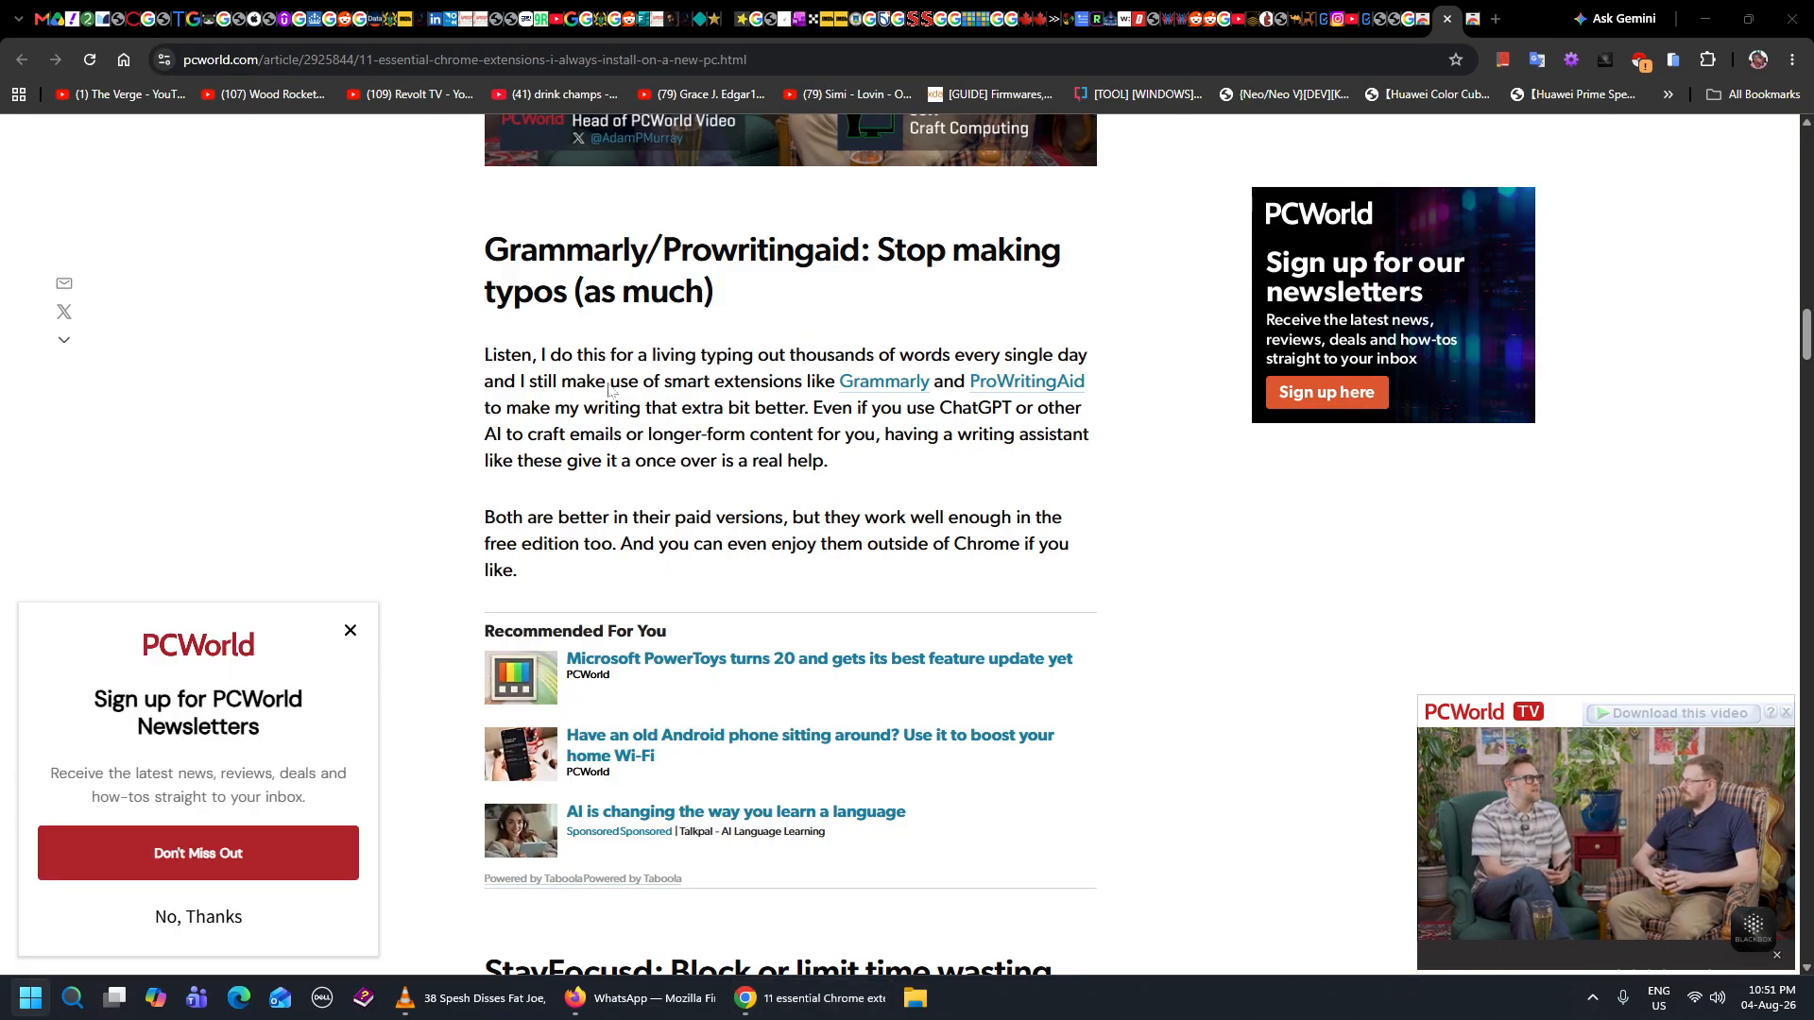
key(super)
text(gram)
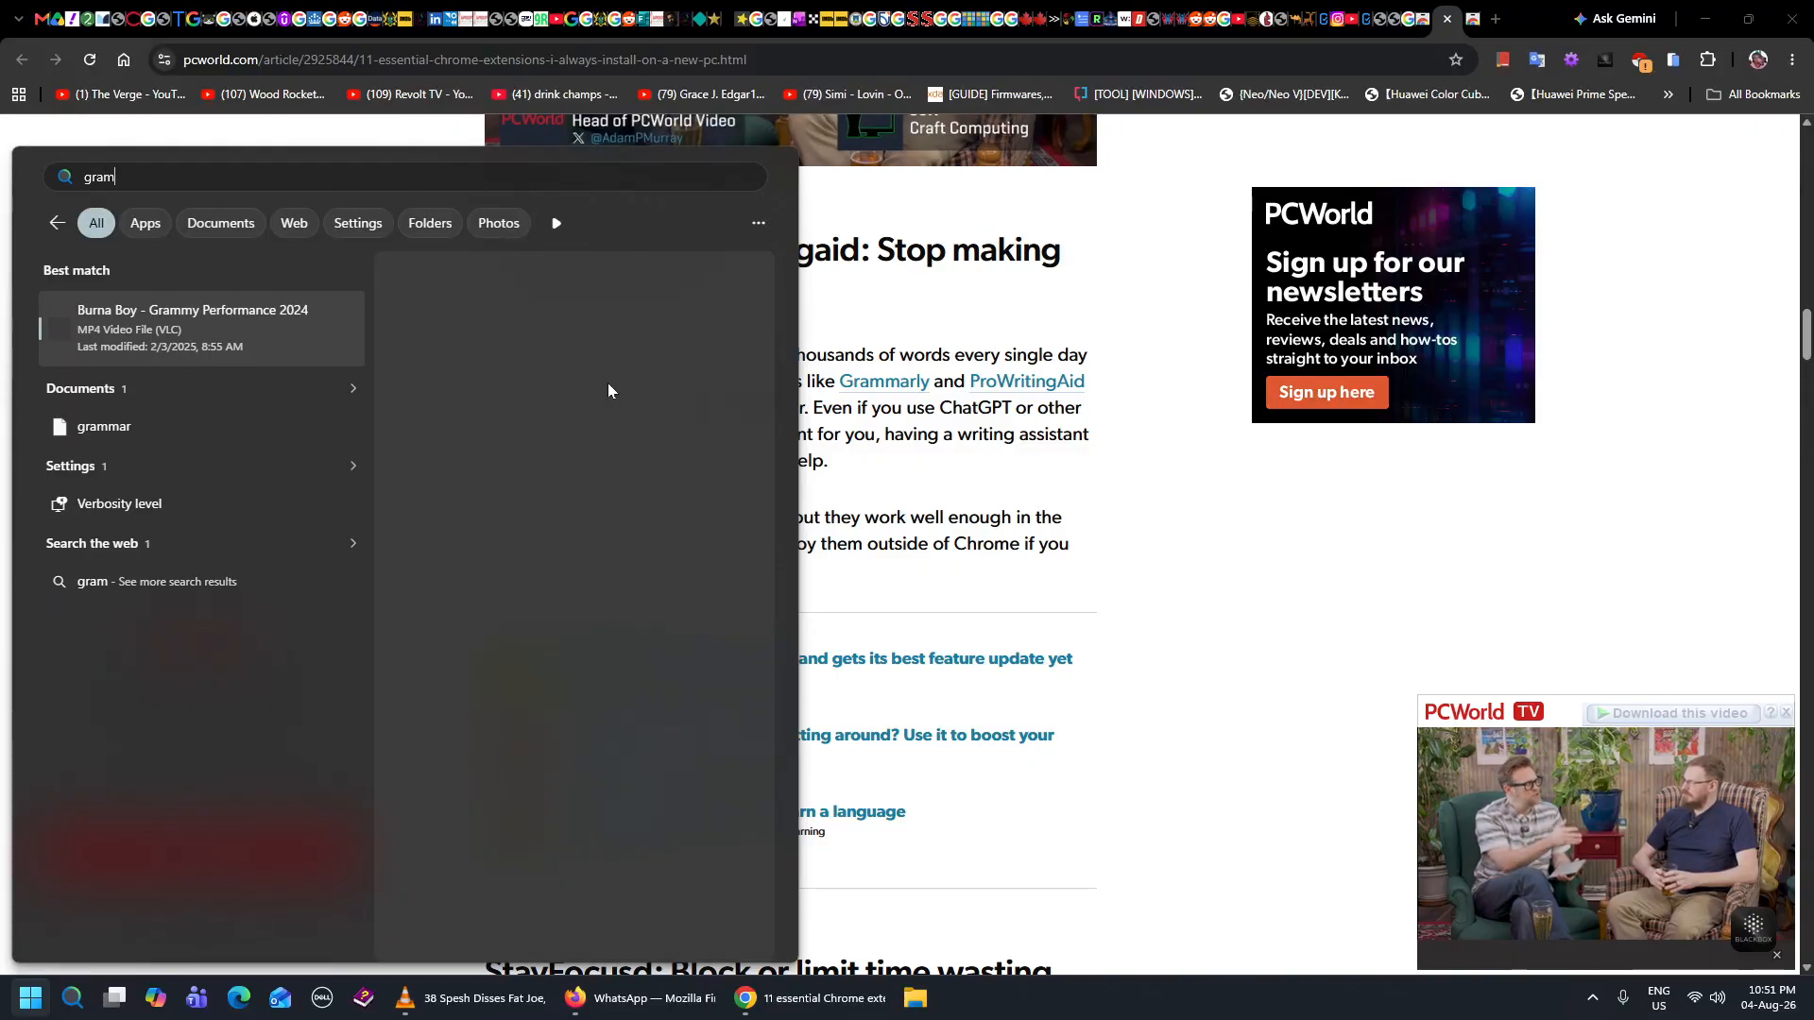
click(1449, 612)
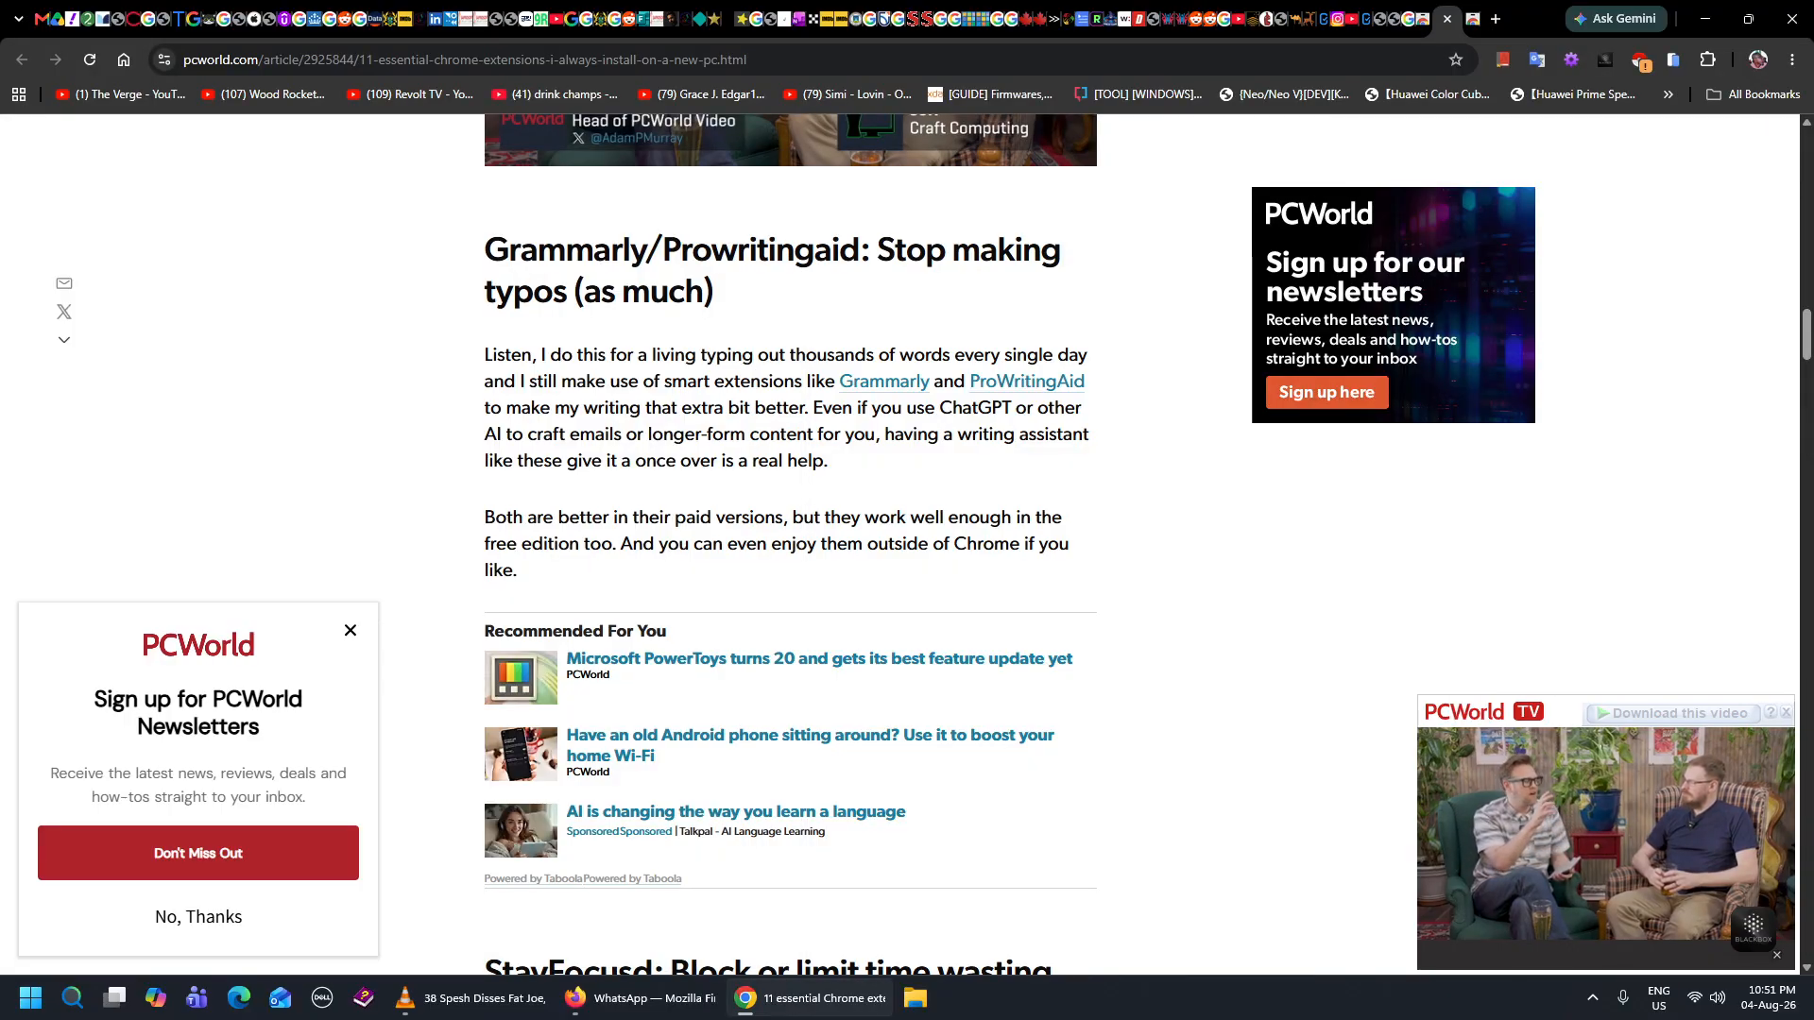
Open the article's Grammarly link in a new tab and close the Dark Reader store page.
middle_click(889, 389)
key(ctrl+Tab)
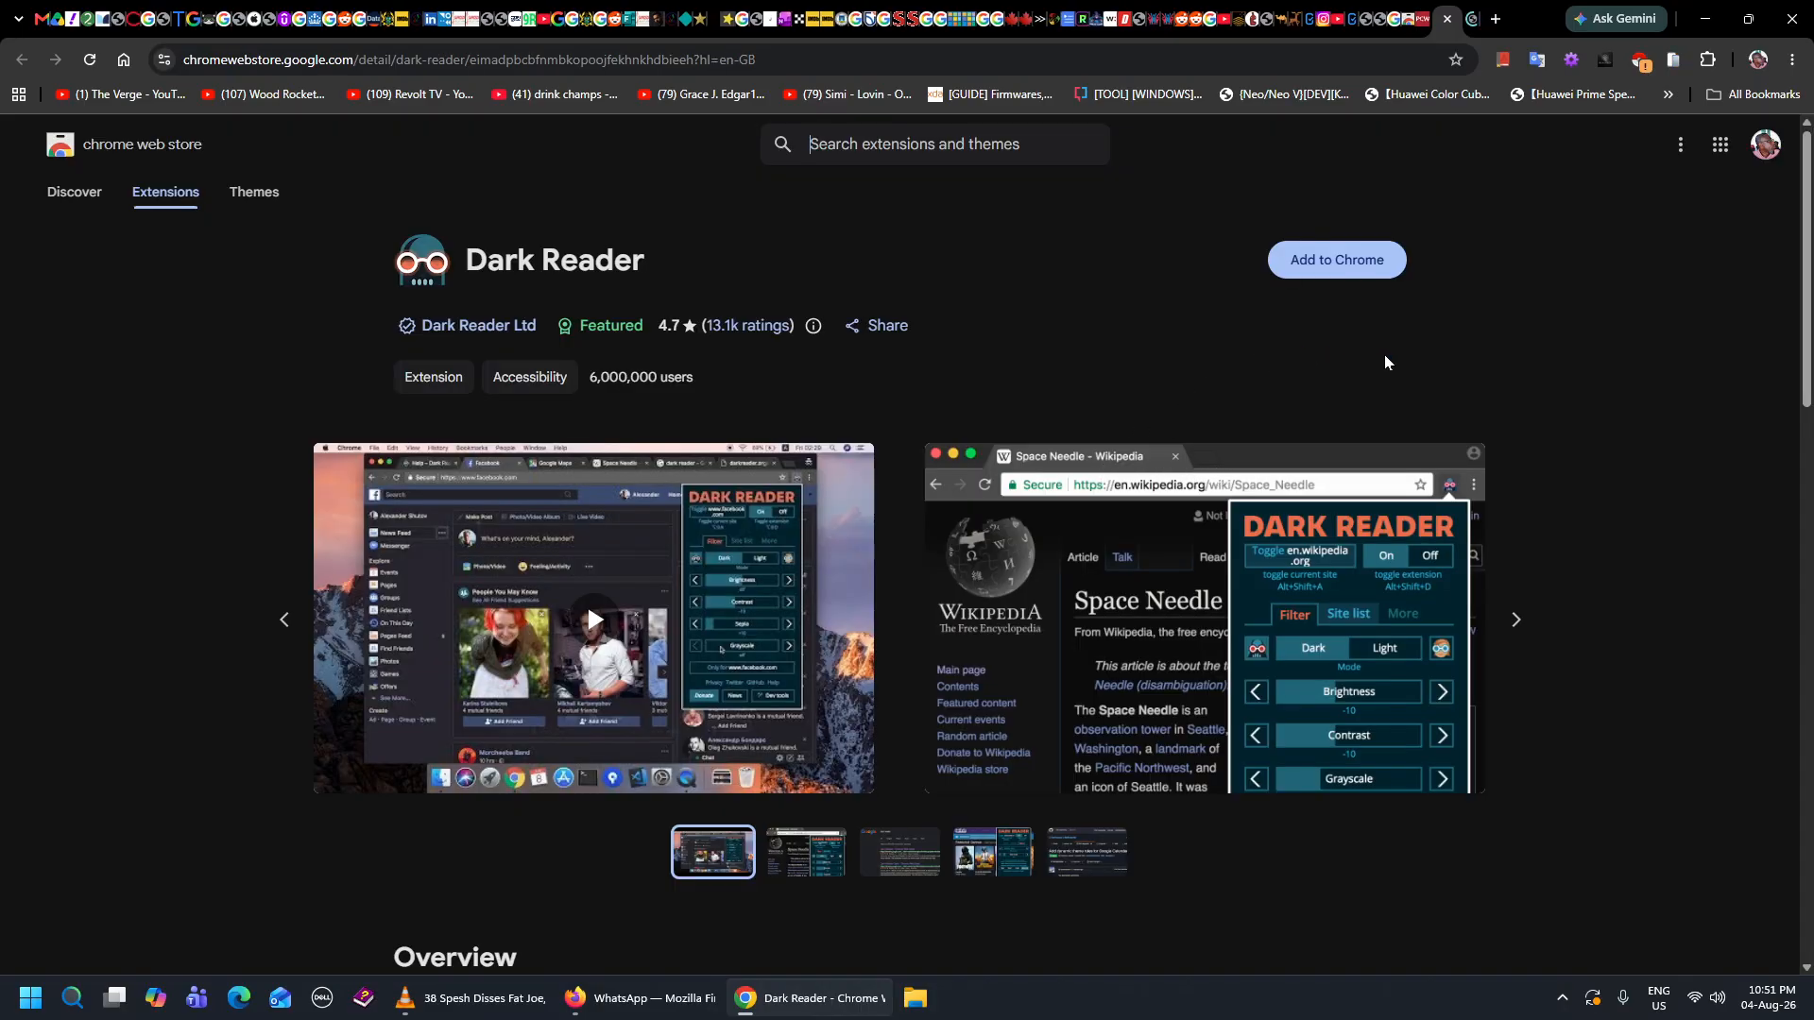
key(ctrl+w)
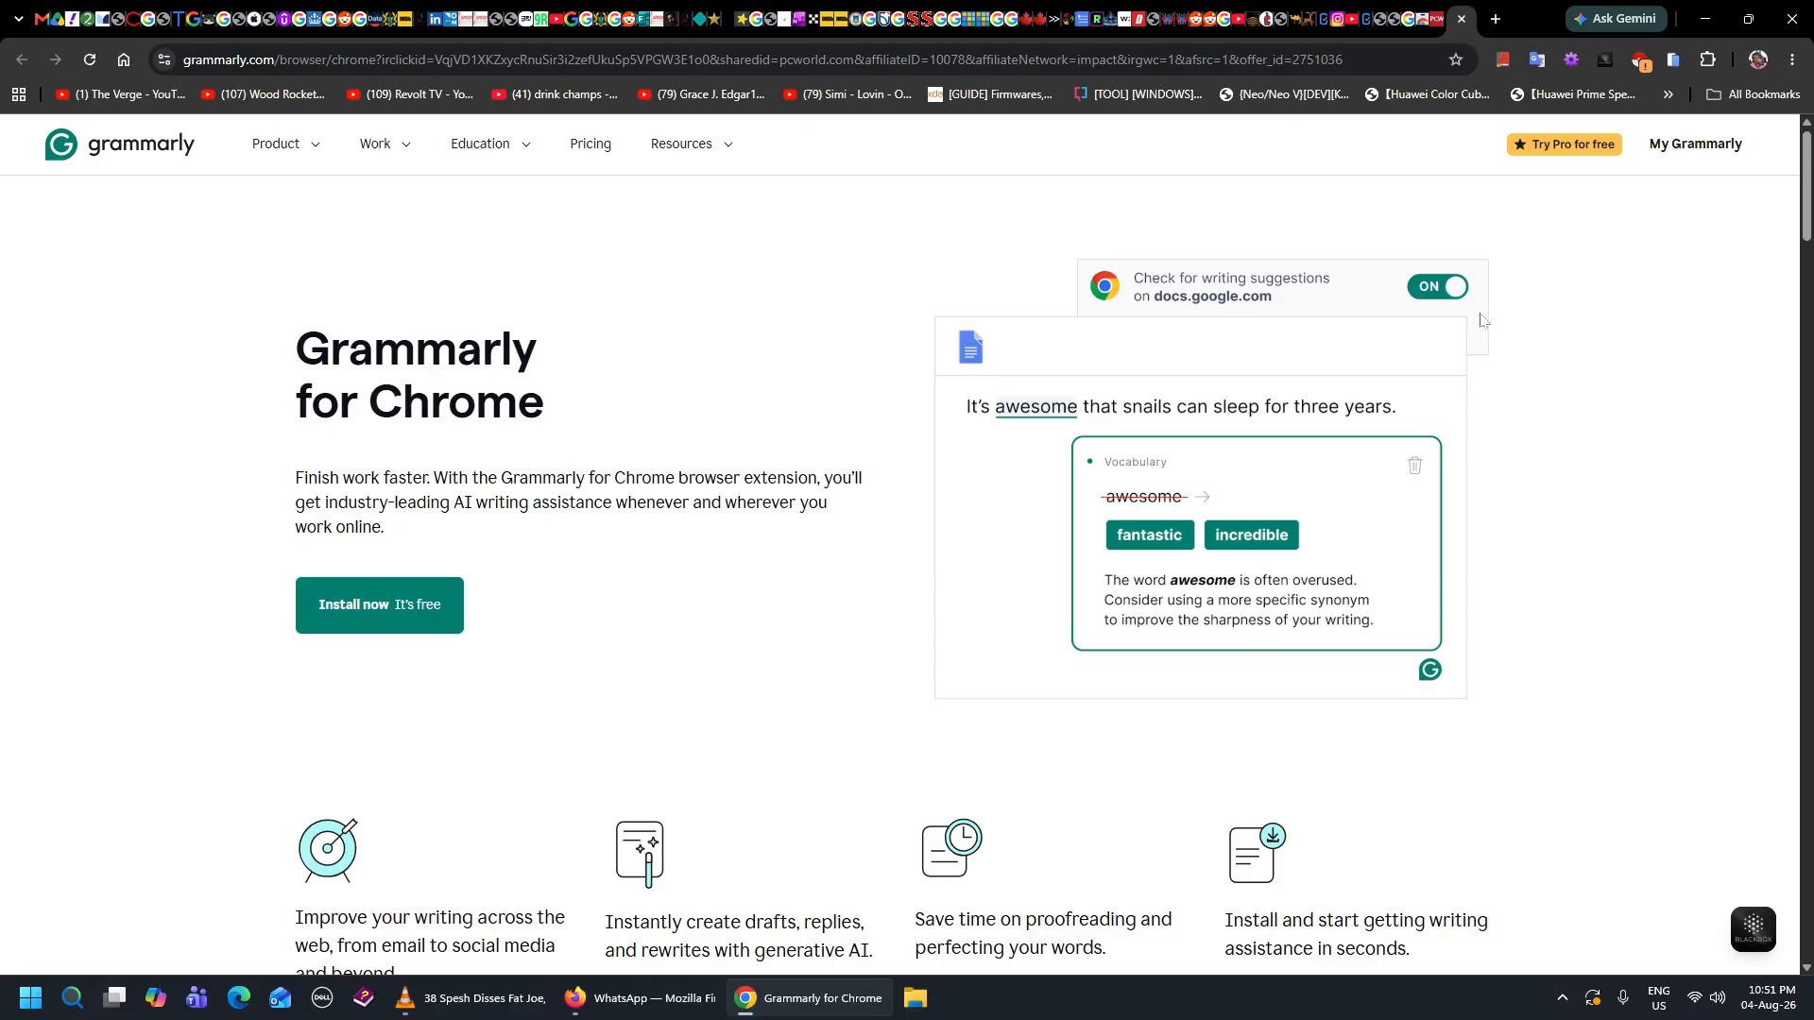
Follow the free install link on the Grammarly for Chrome page to its Chrome Web Store listing and look over the listing.
scroll(1518, 372, down, 2)
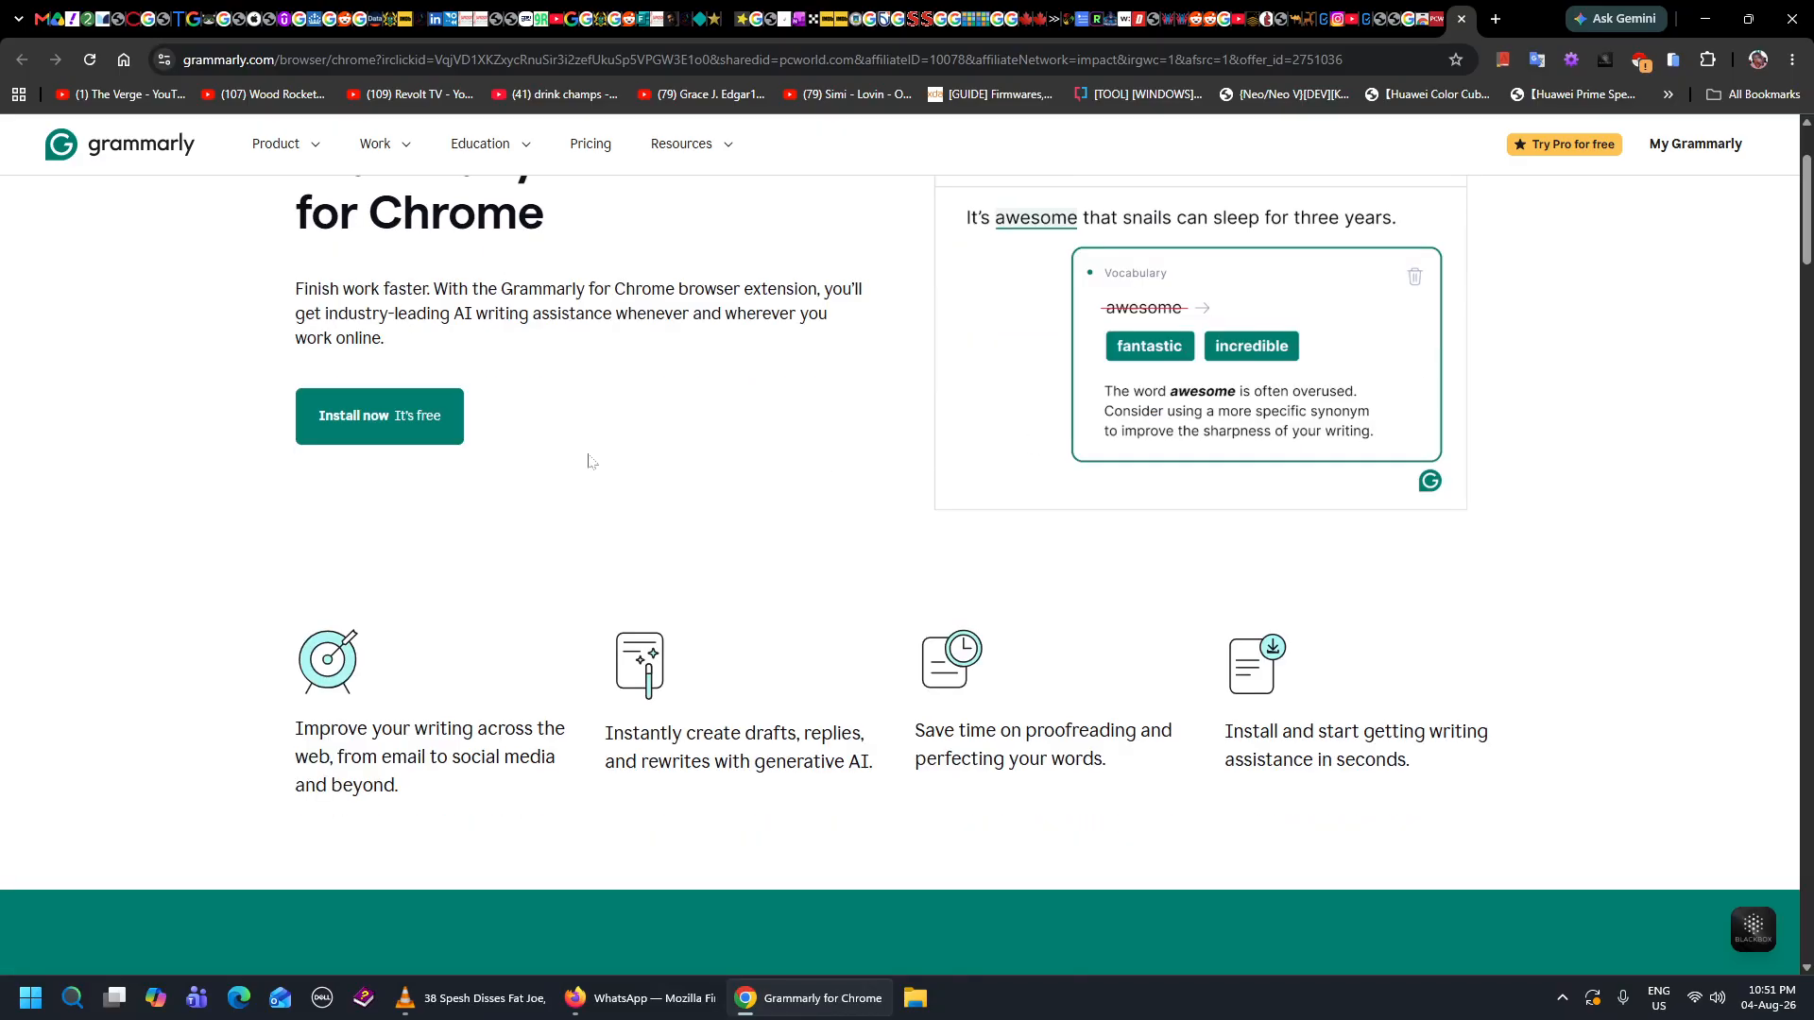
click(393, 417)
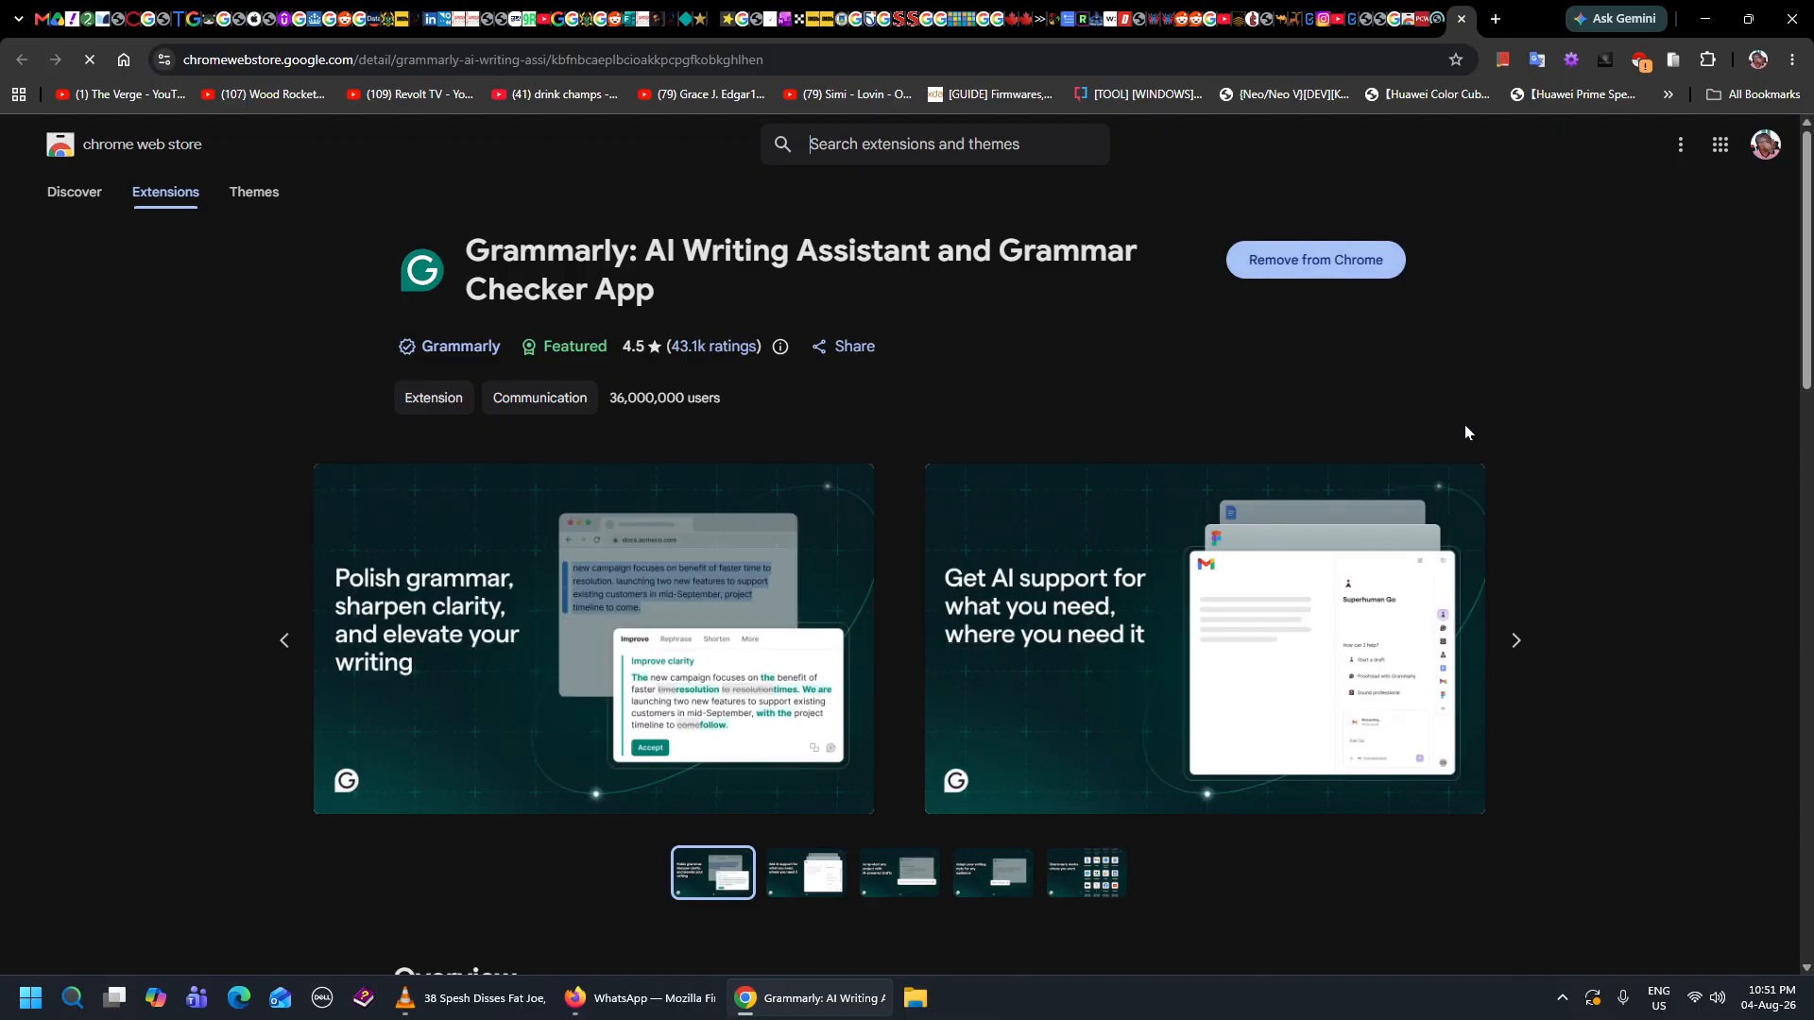
scroll(1527, 428, down, 3)
scroll(1528, 428, up, 3)
Open the browser's extension management page and briefly highlight the Google Dictionary (by Google) name and description.
click(1792, 62)
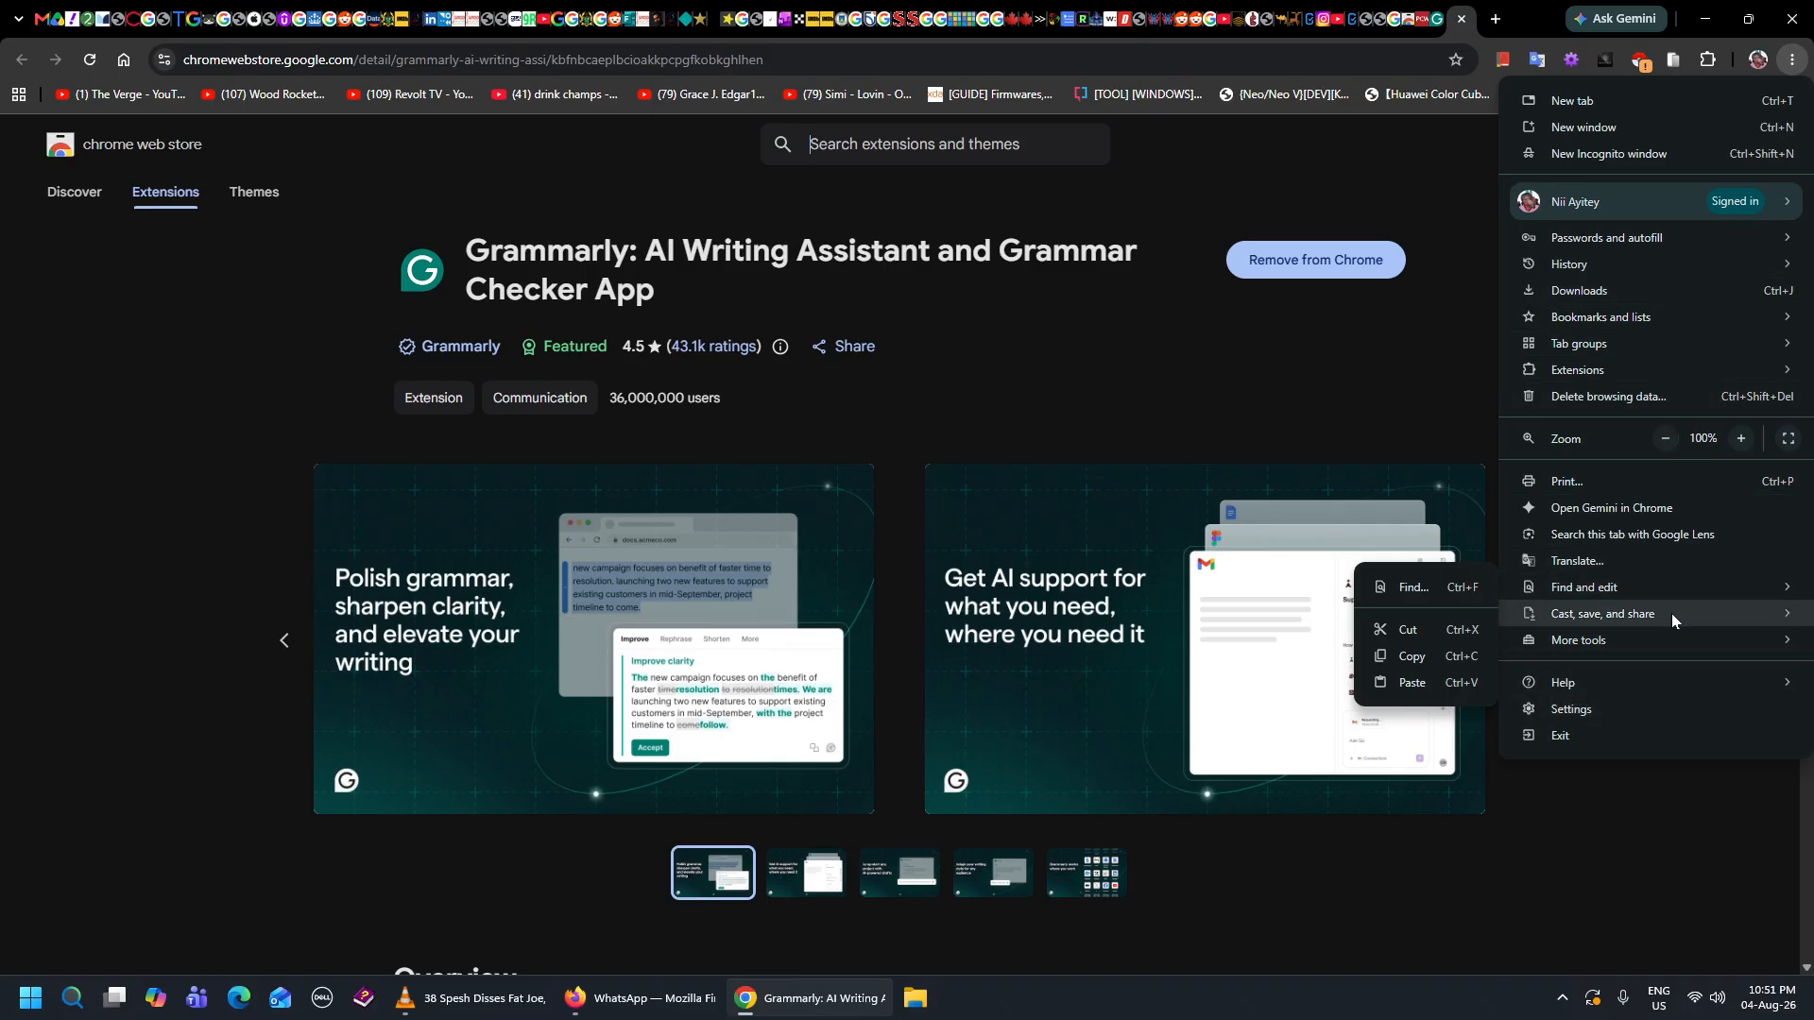
mouse_move(1625, 368)
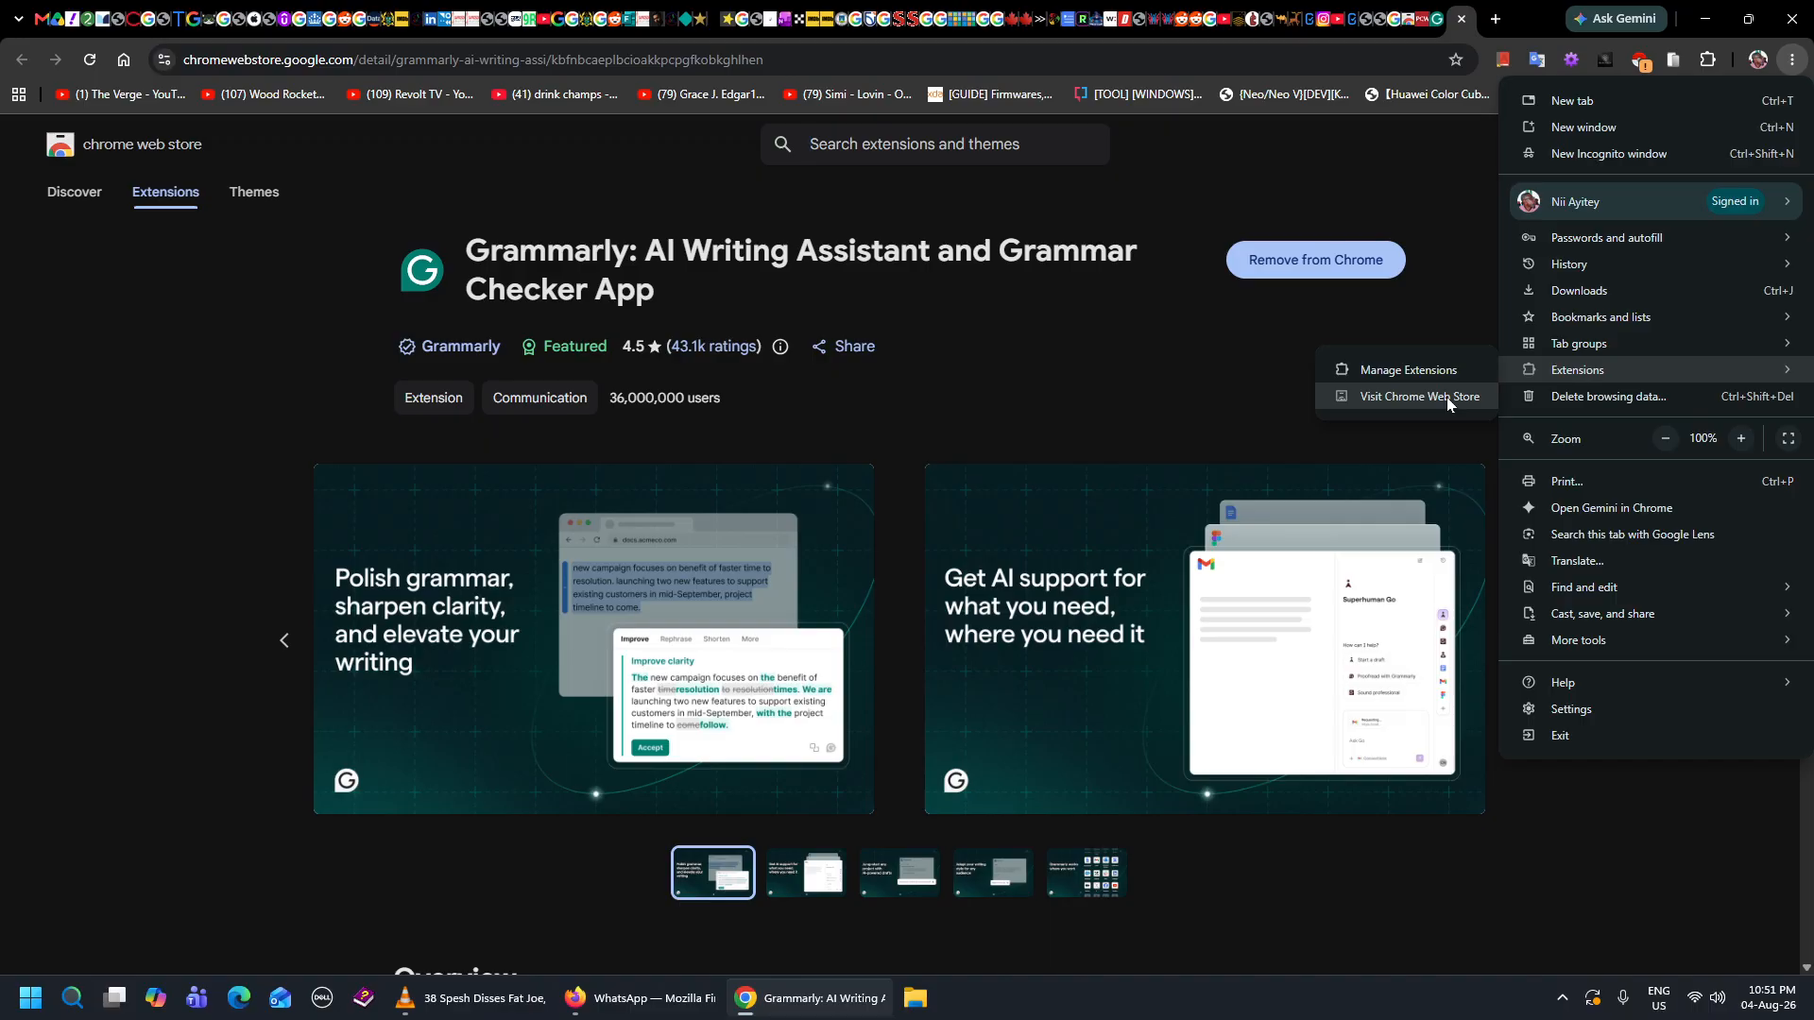
click(1415, 372)
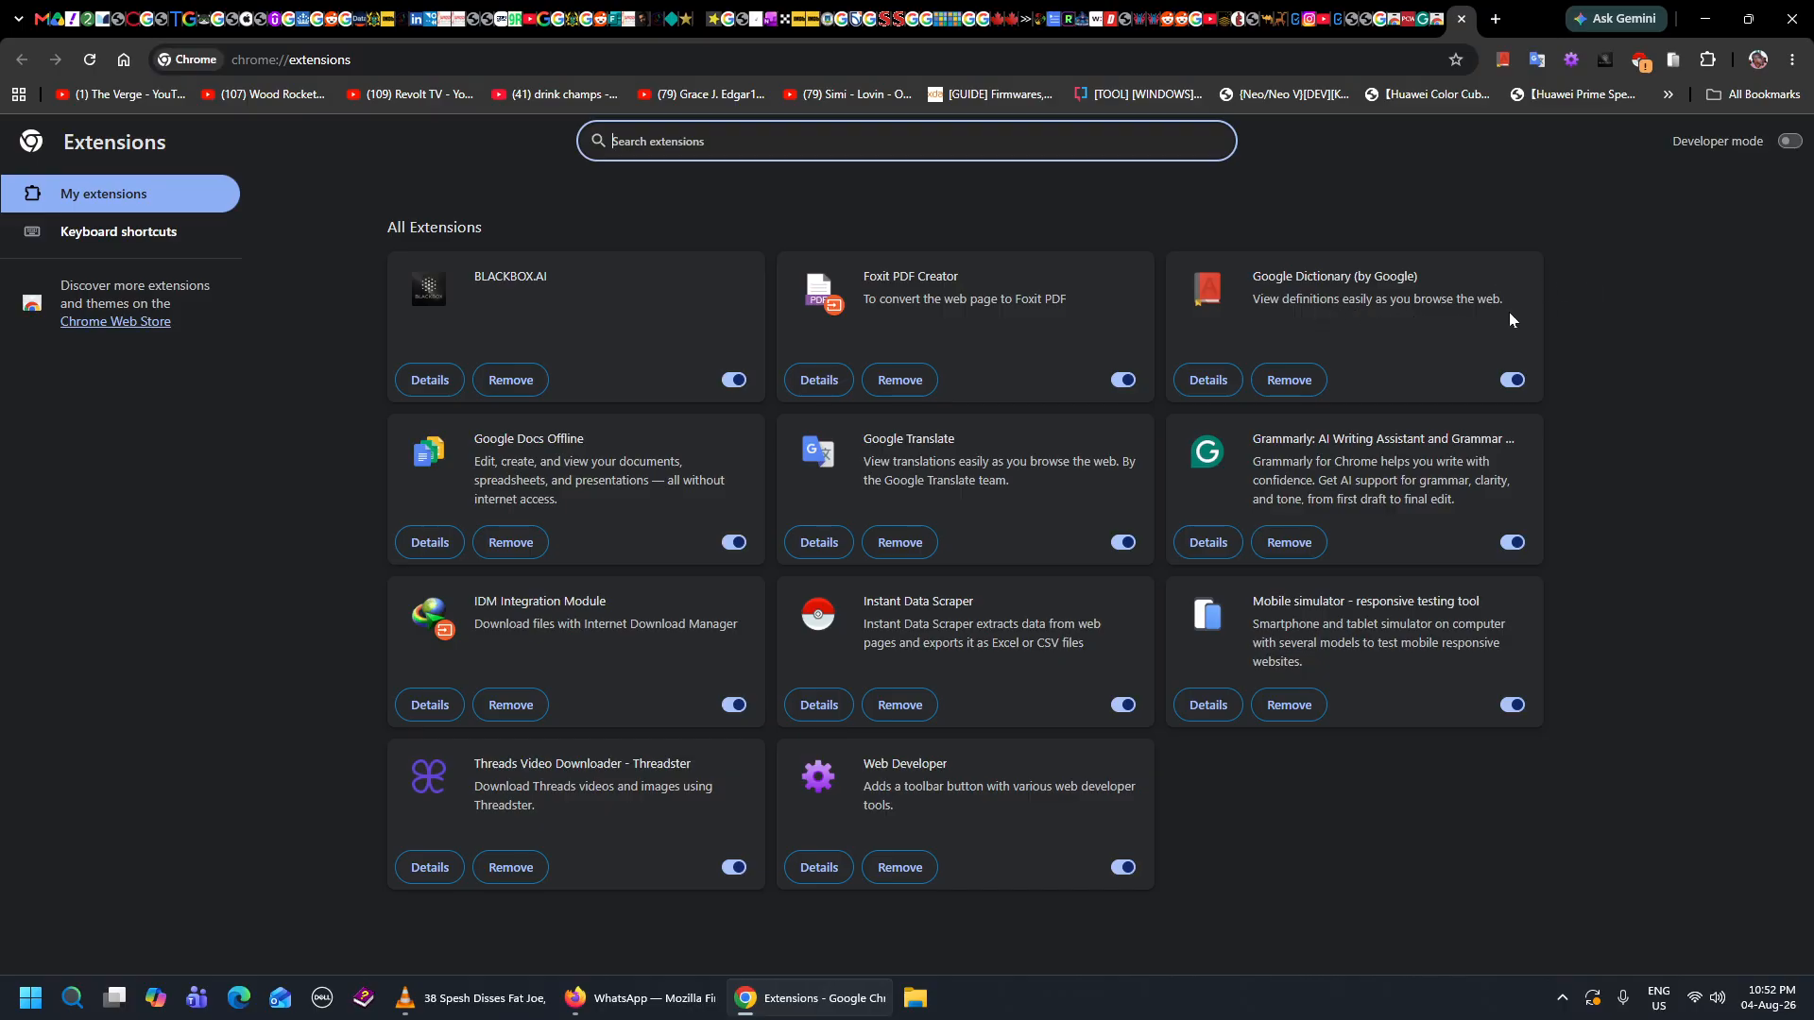
drag(1510, 312, 1249, 275)
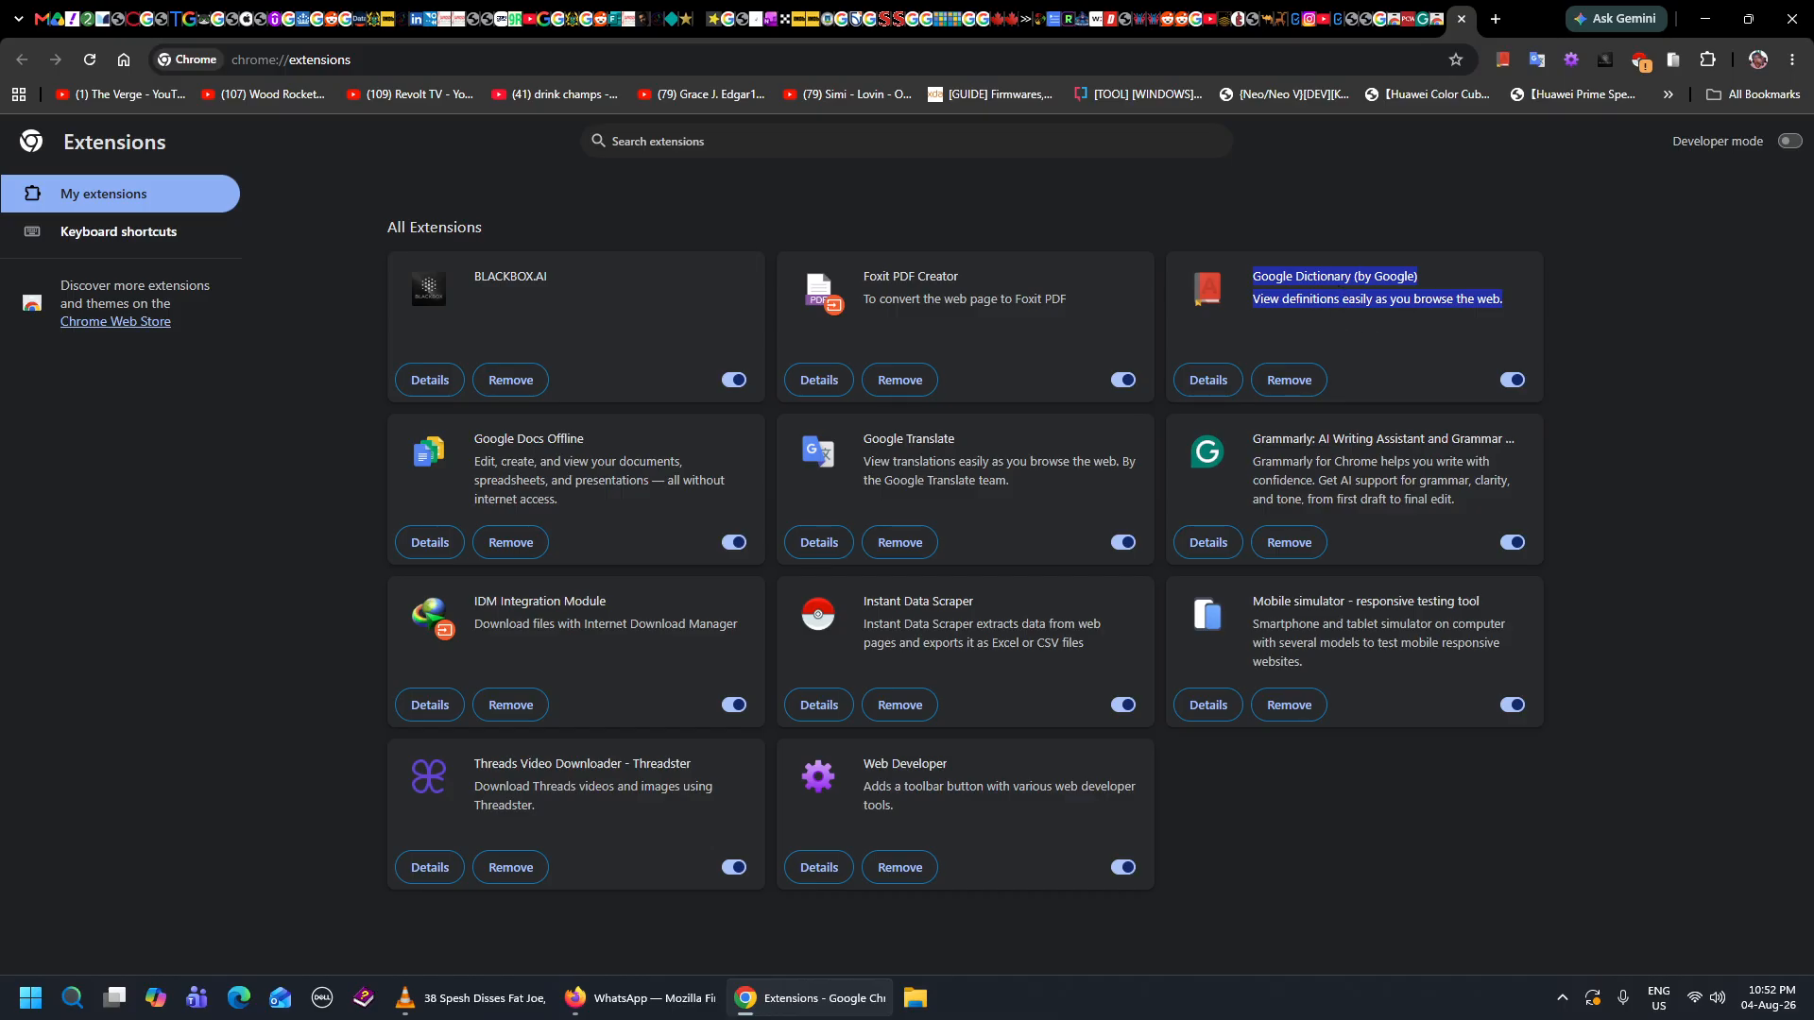
click(1631, 282)
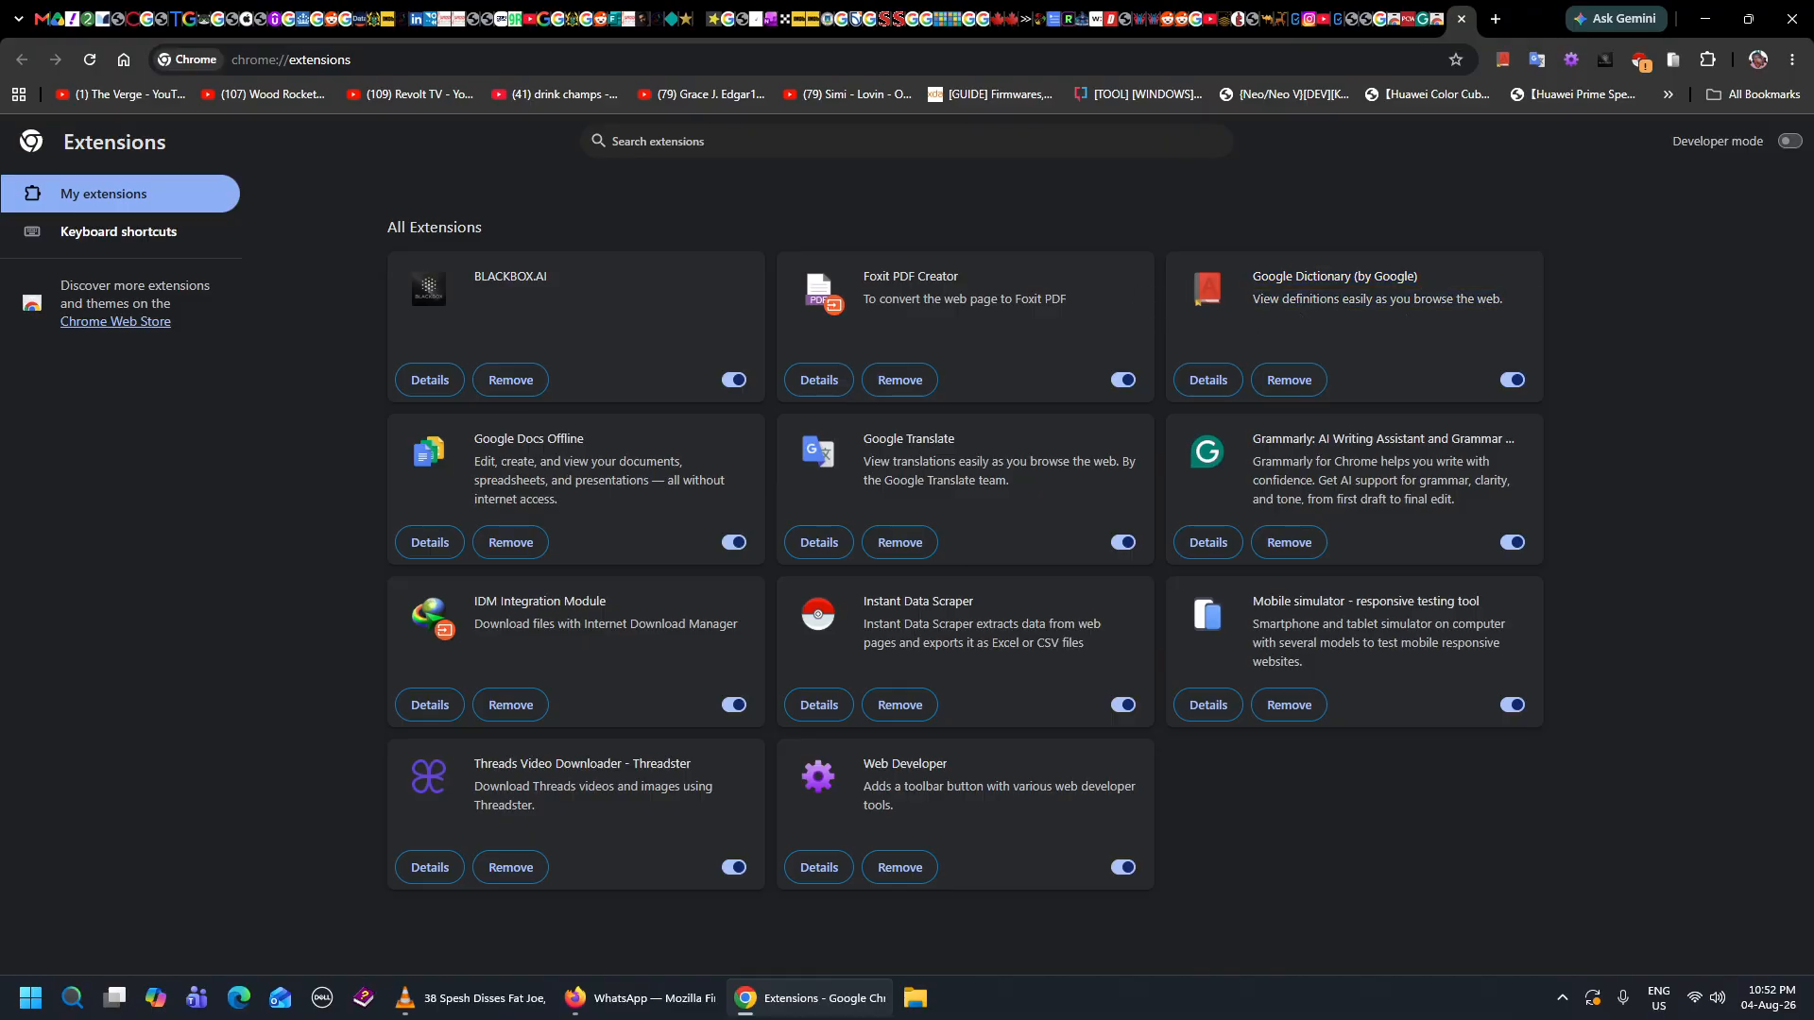
Return to the Grammarly store listing and try looking up the title words "Grammarly" and "Assistant" with the dictionary pop-up.
double_click(1322, 276)
click(1459, 159)
click(1431, 20)
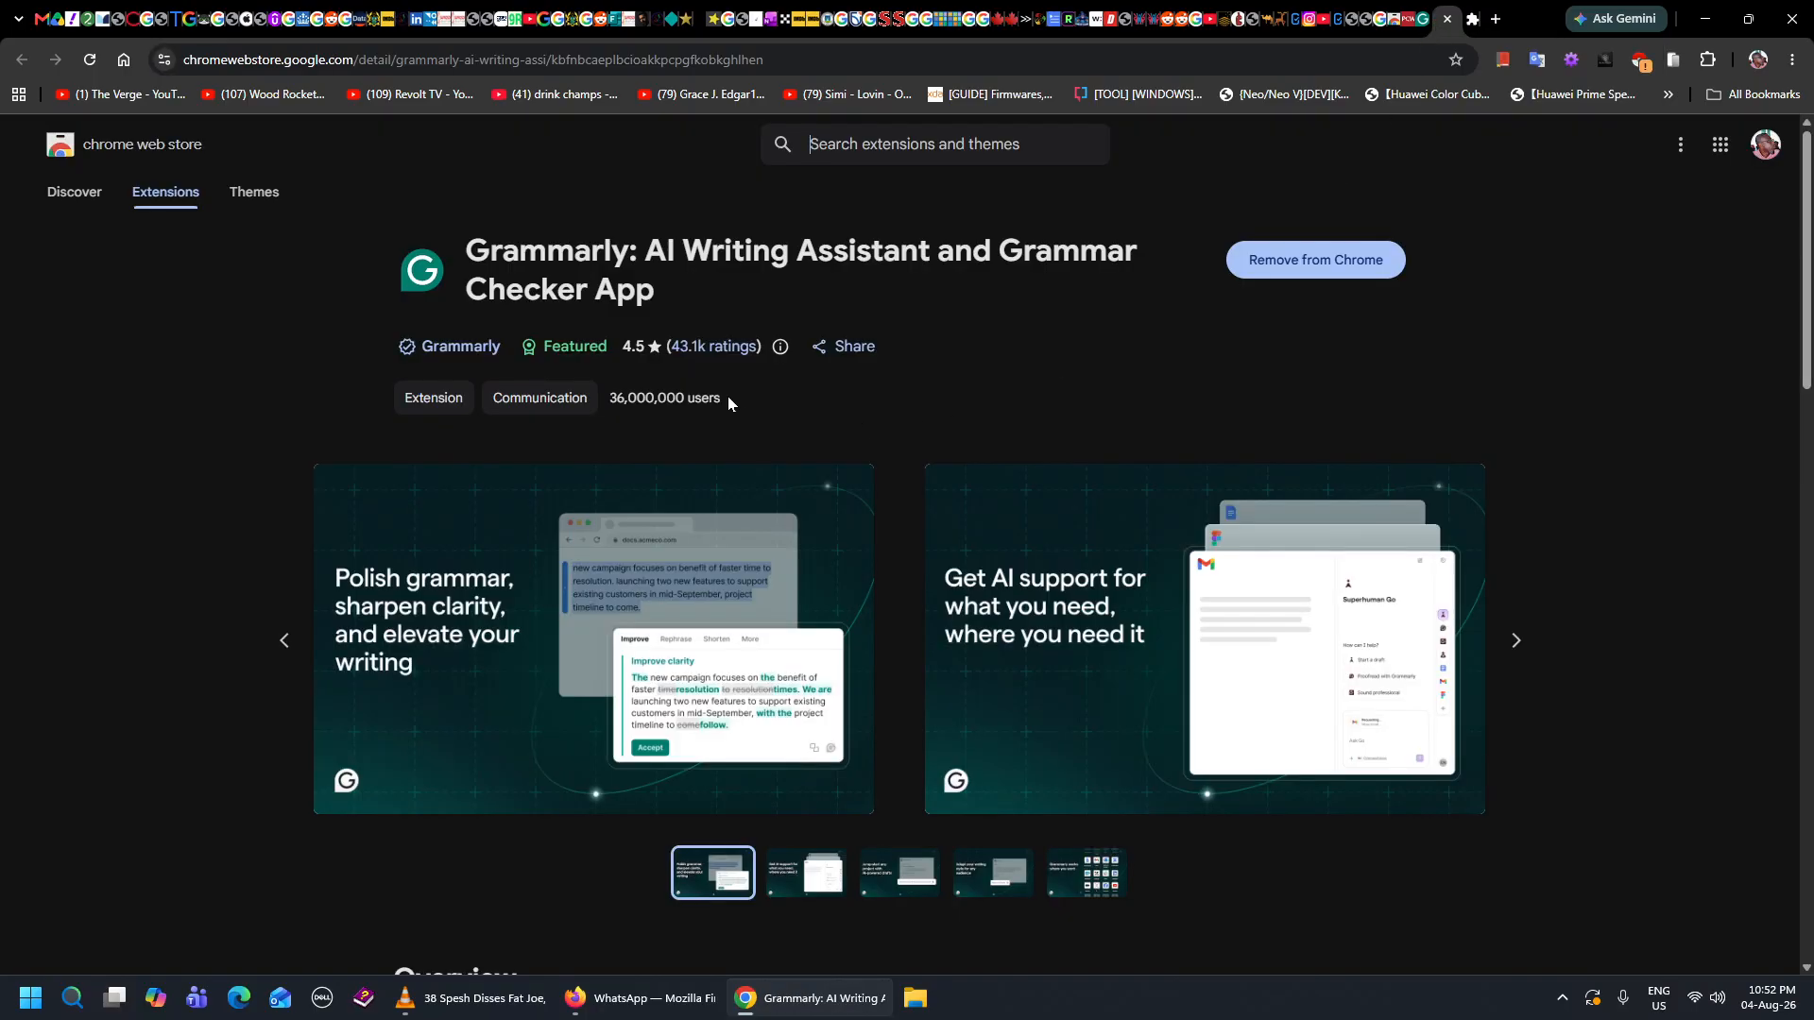
double_click(547, 250)
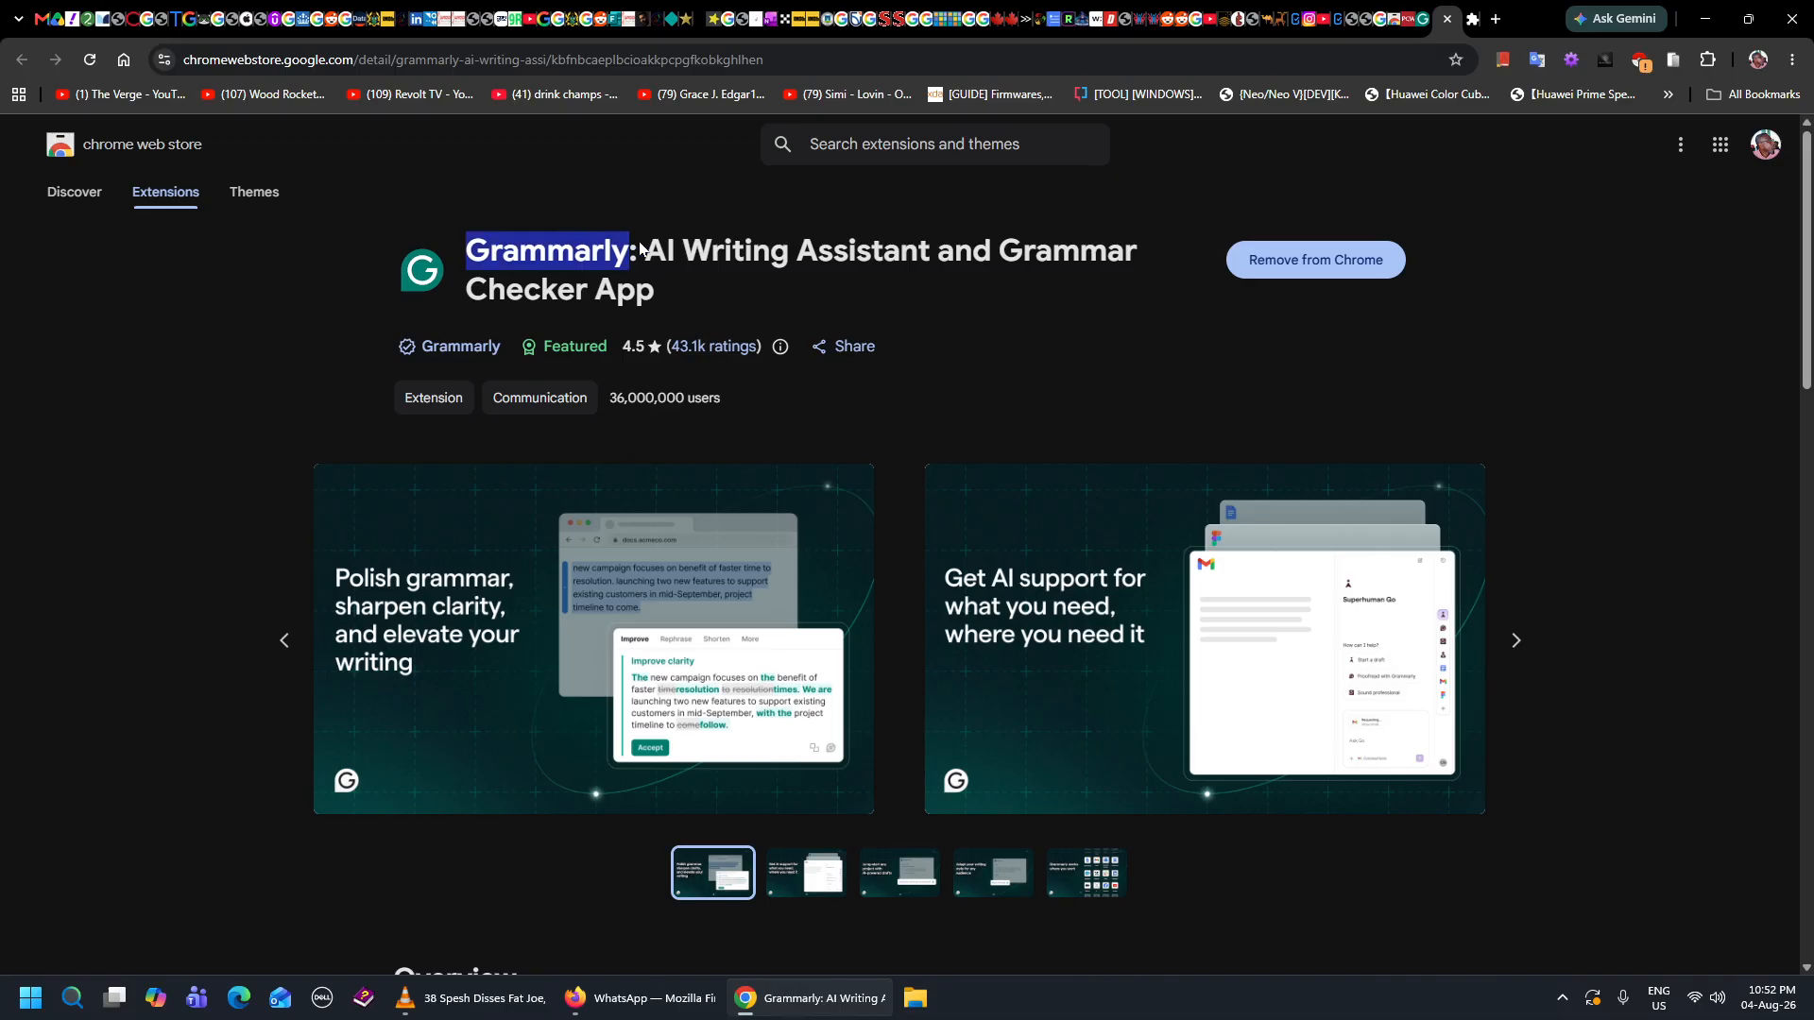
double_click(867, 251)
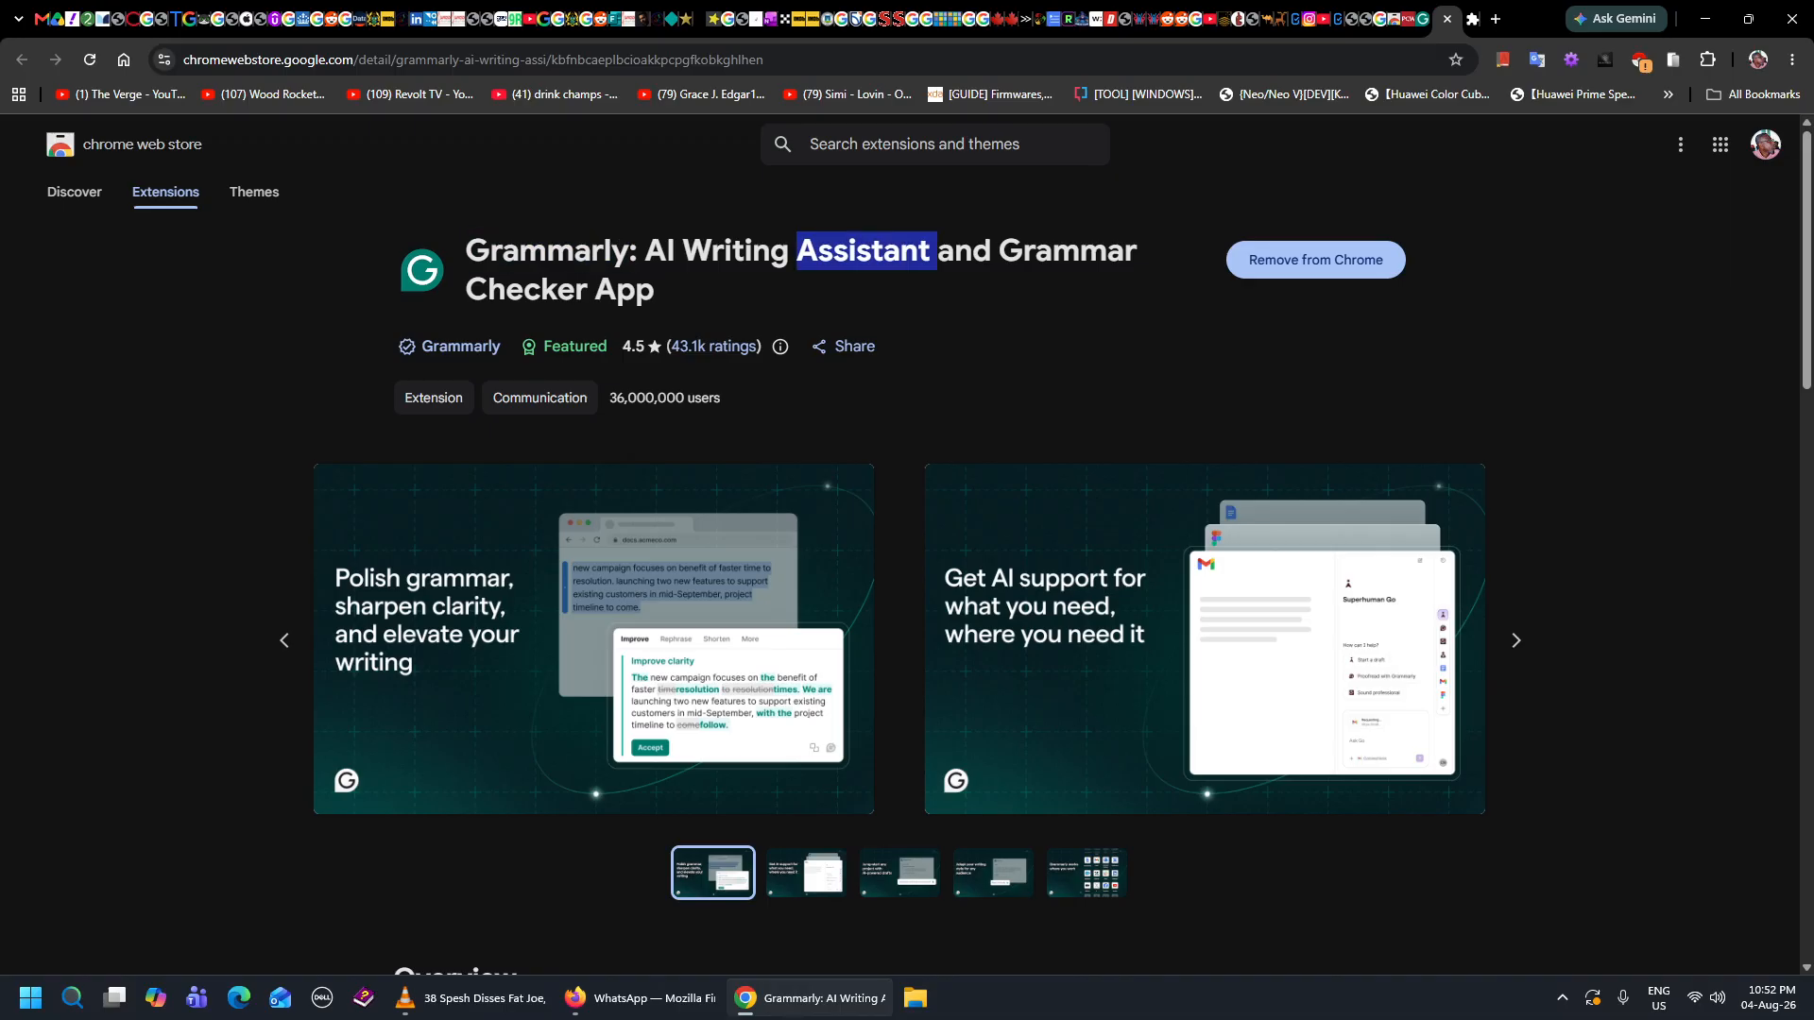
Look up "Nothing" on the Grammarly Docs page with the dictionary pop-up, view its full definition, and return to the extension management page.
click(1446, 19)
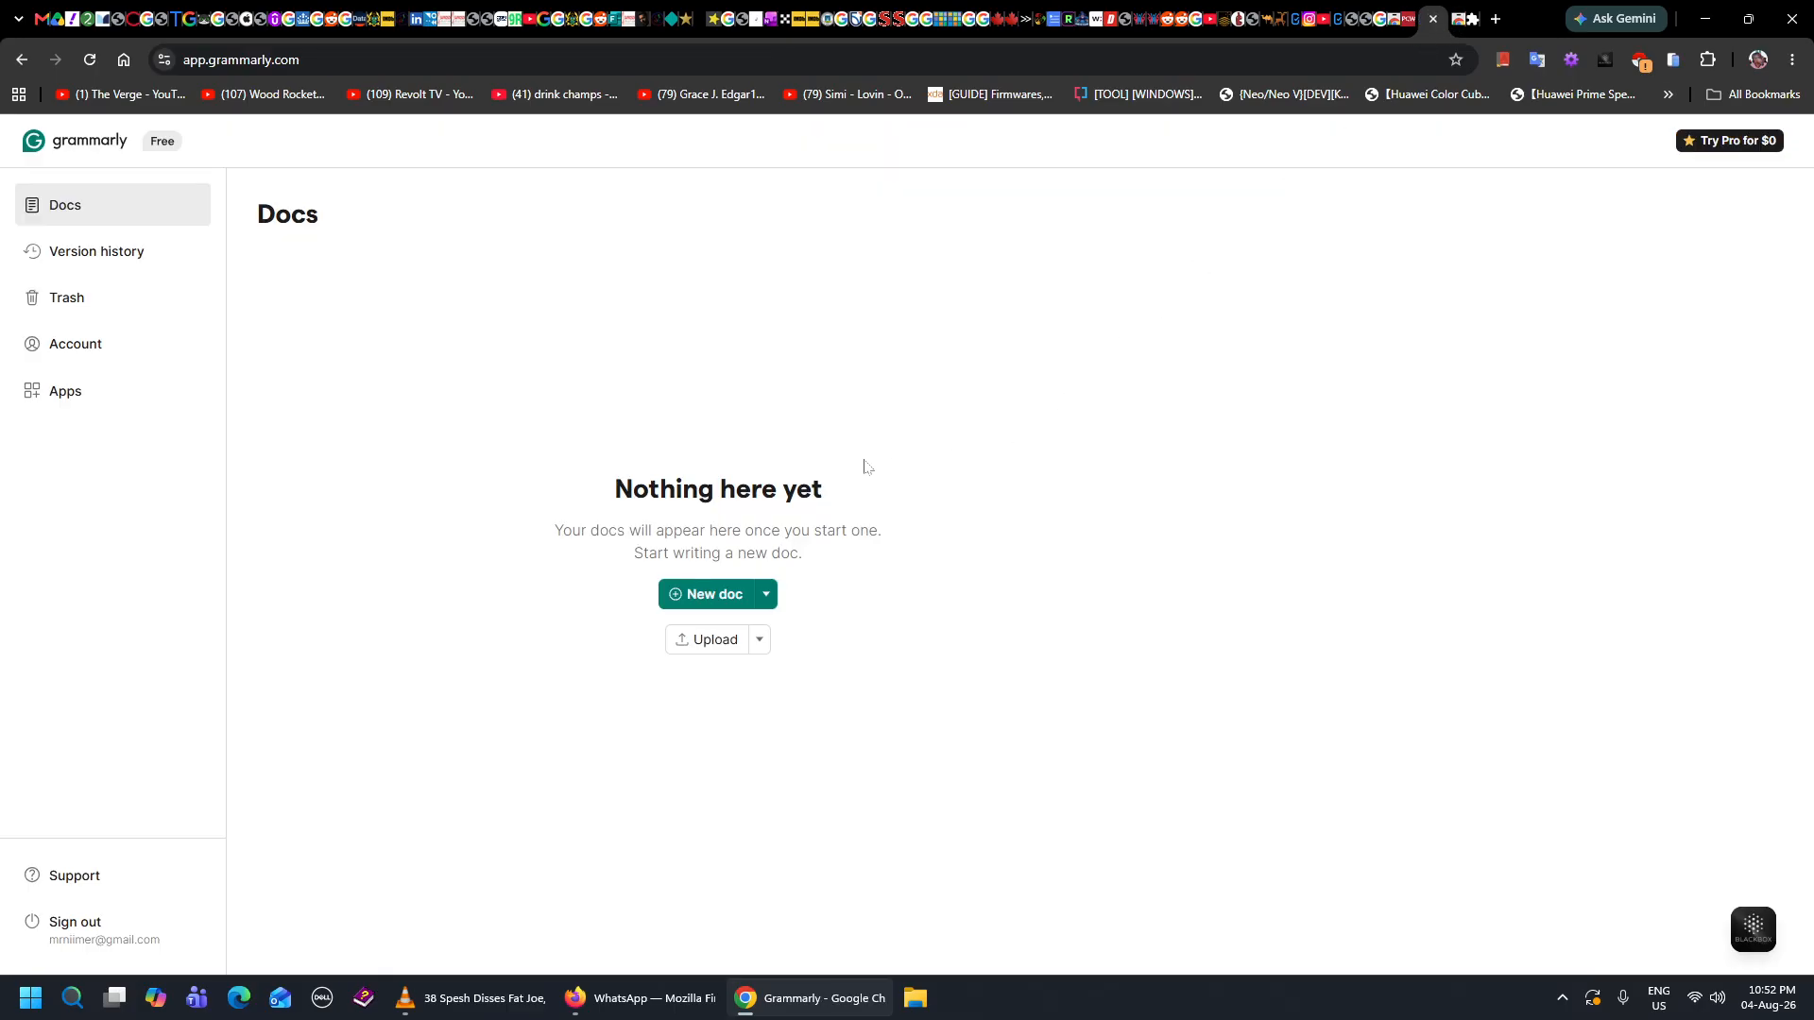
double_click(664, 489)
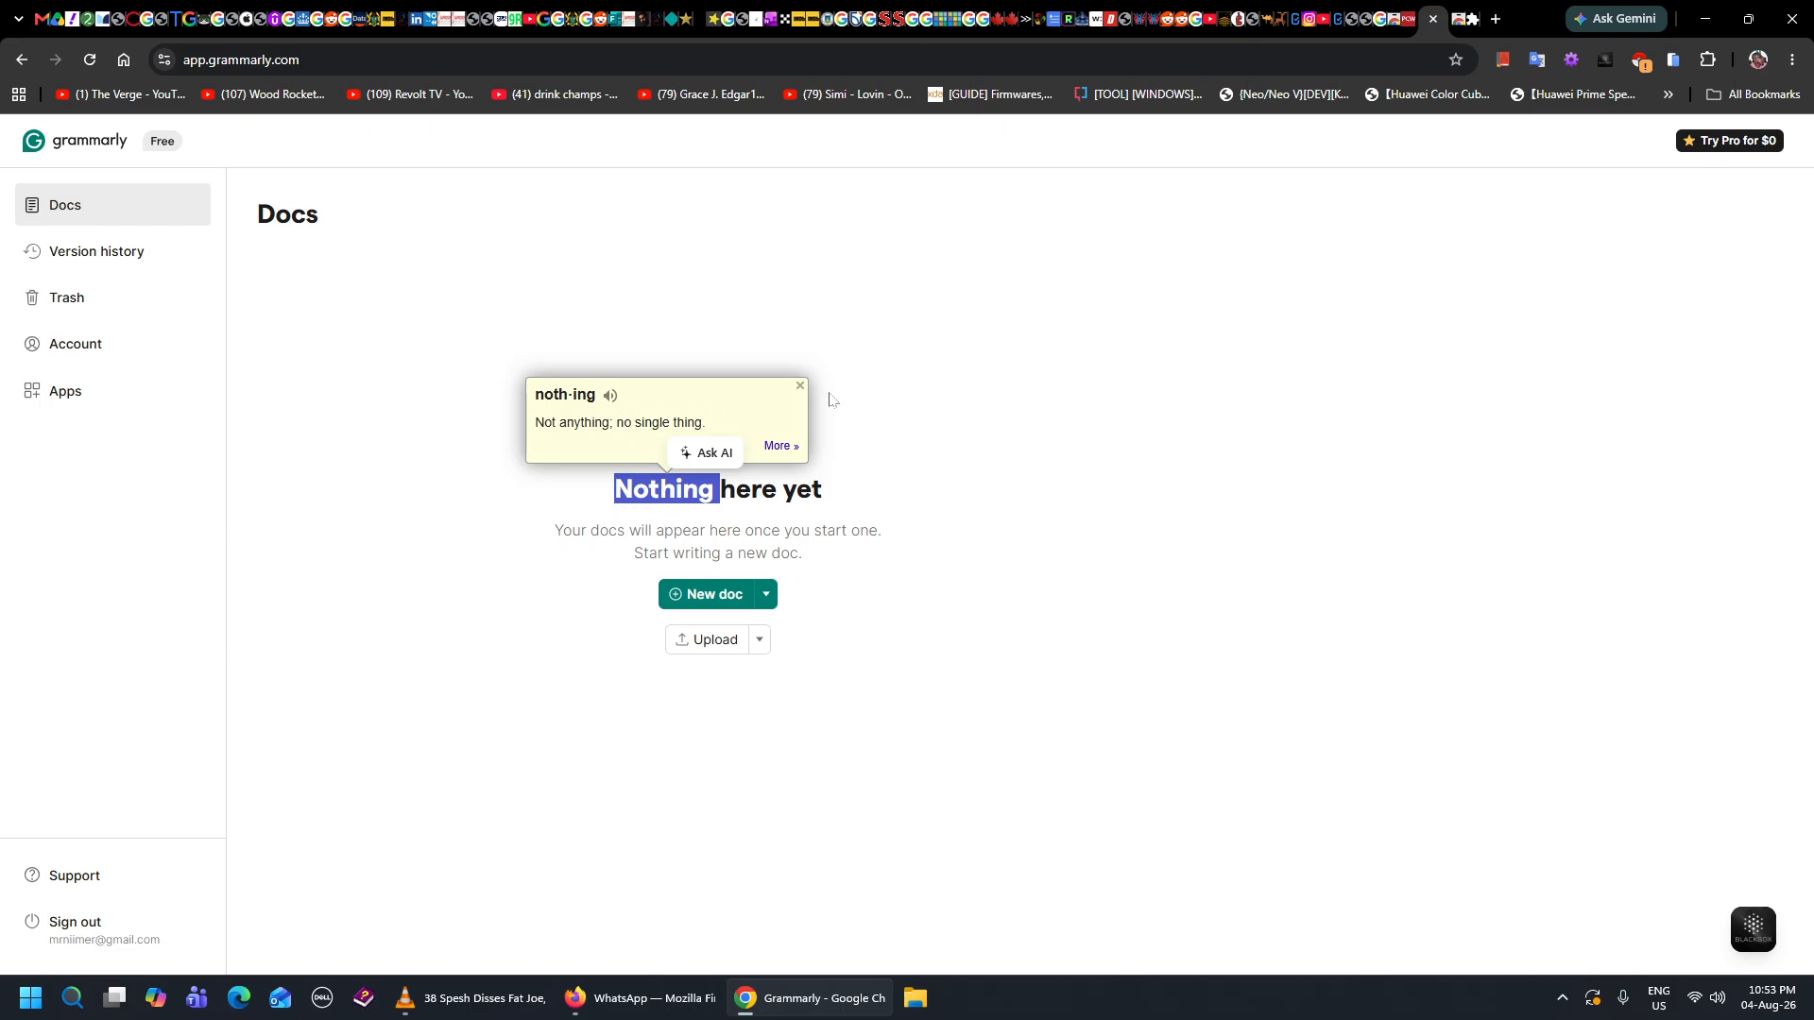
click(775, 448)
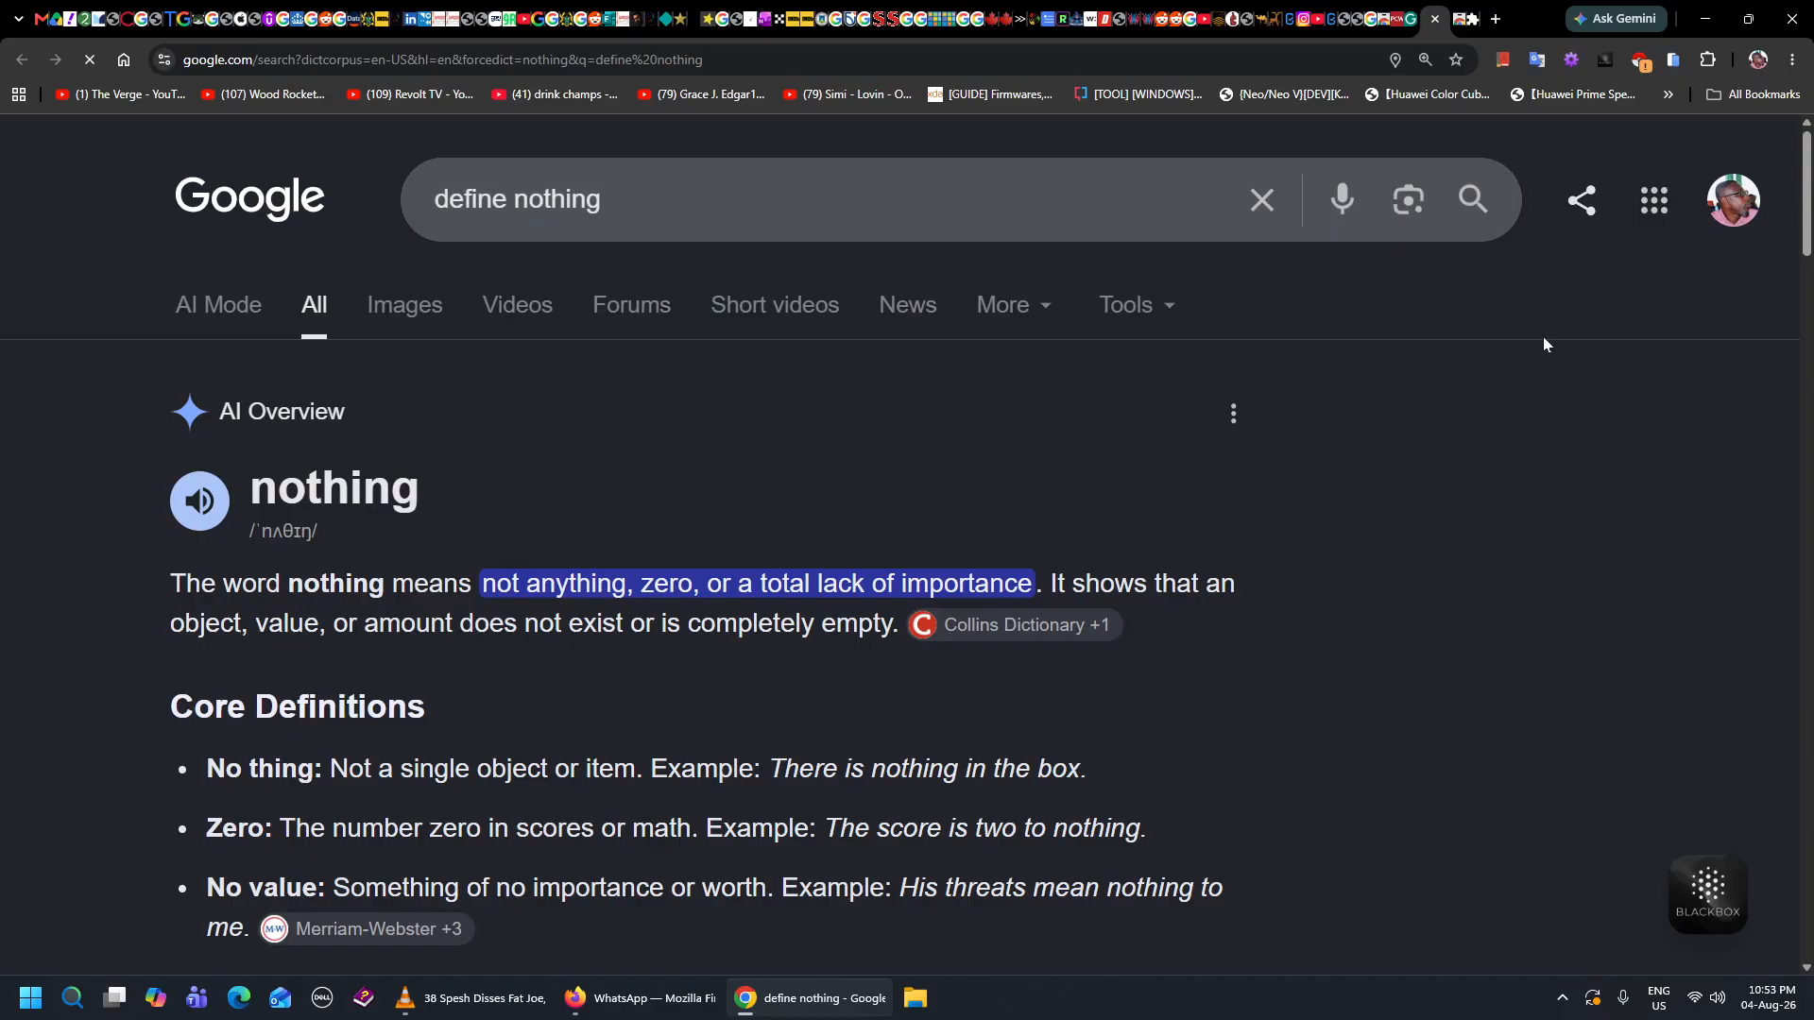
key(alt+Left)
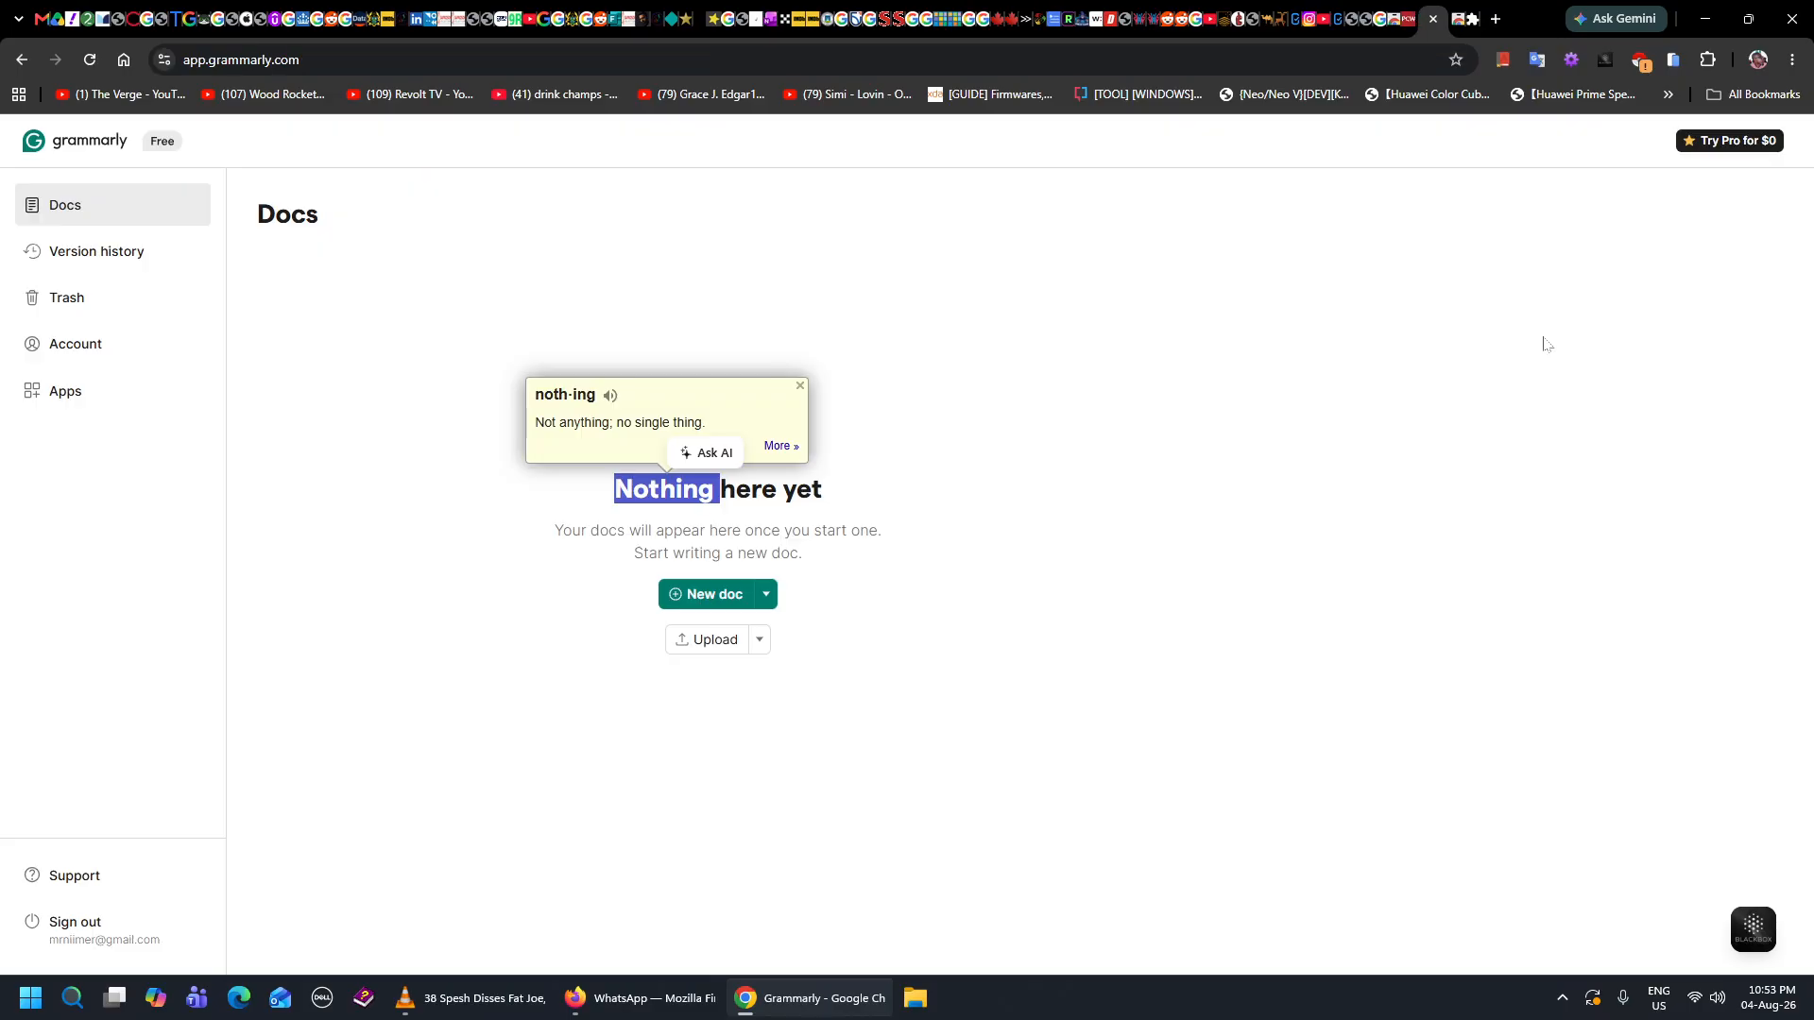
key(alt+Left)
key(alt+Left)
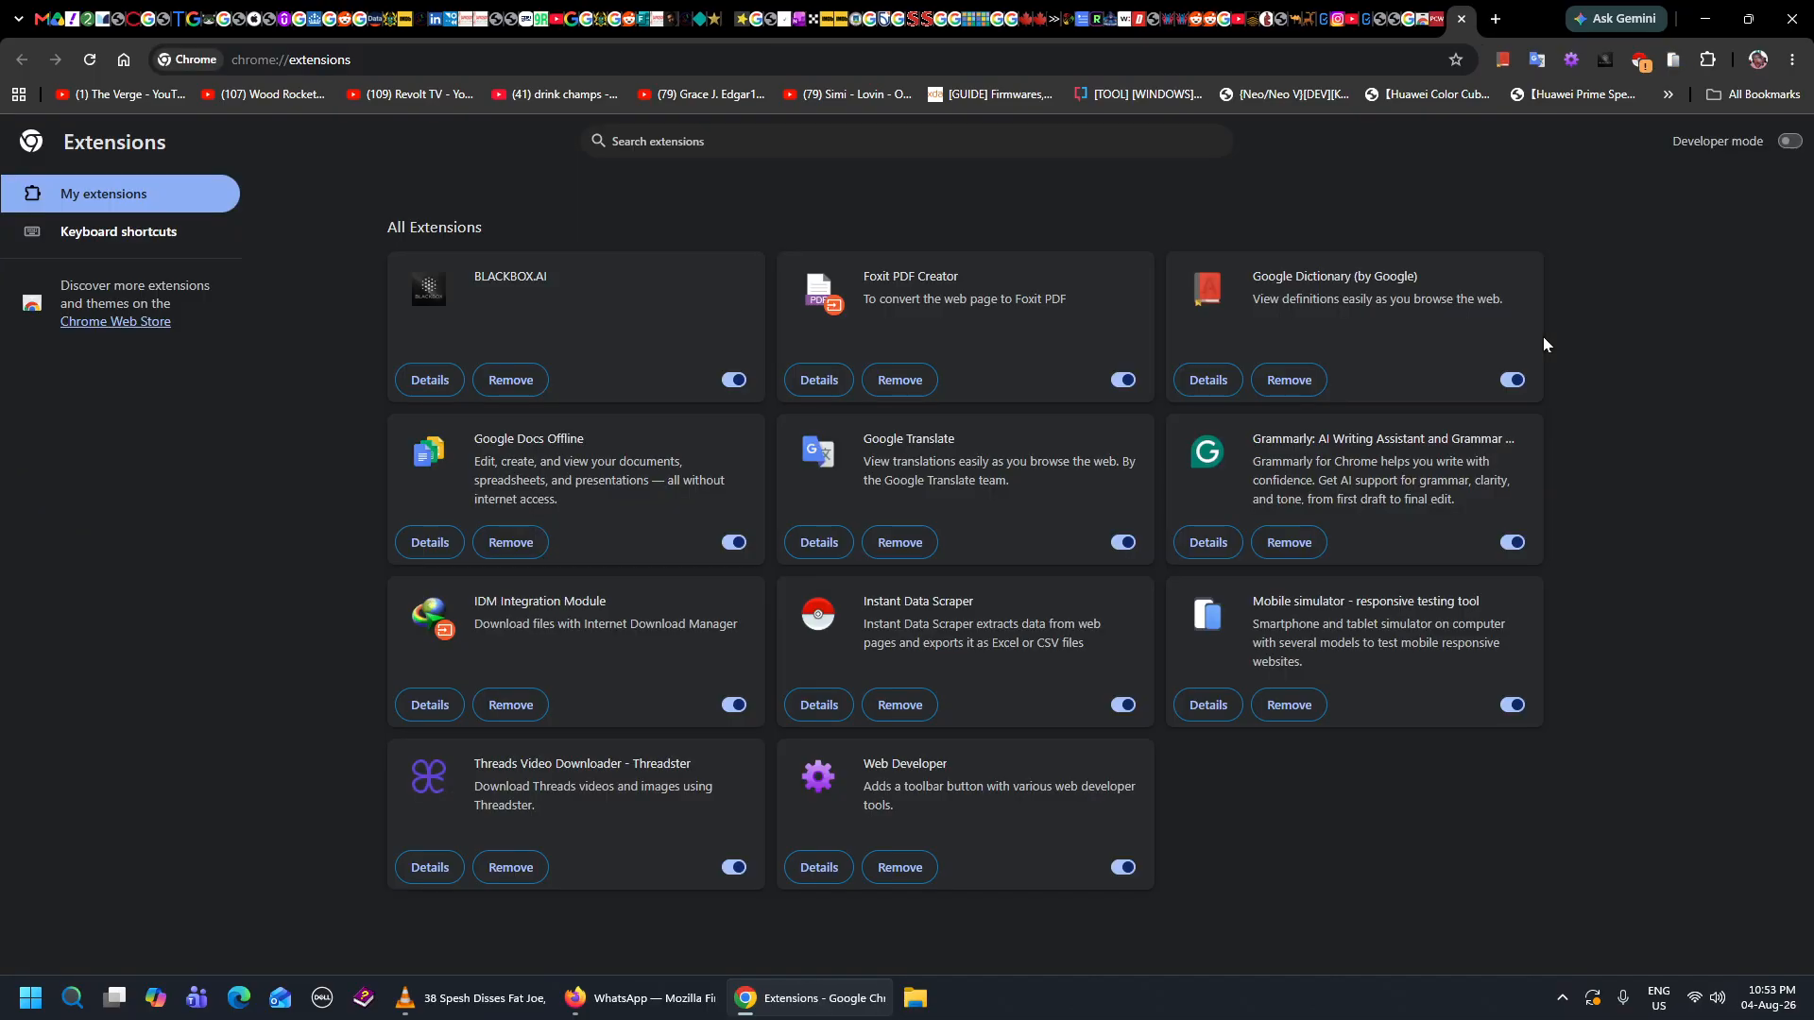
View the details of Google Dictionary (by Google) briefly and reopen the Manage Extensions page.
click(1206, 380)
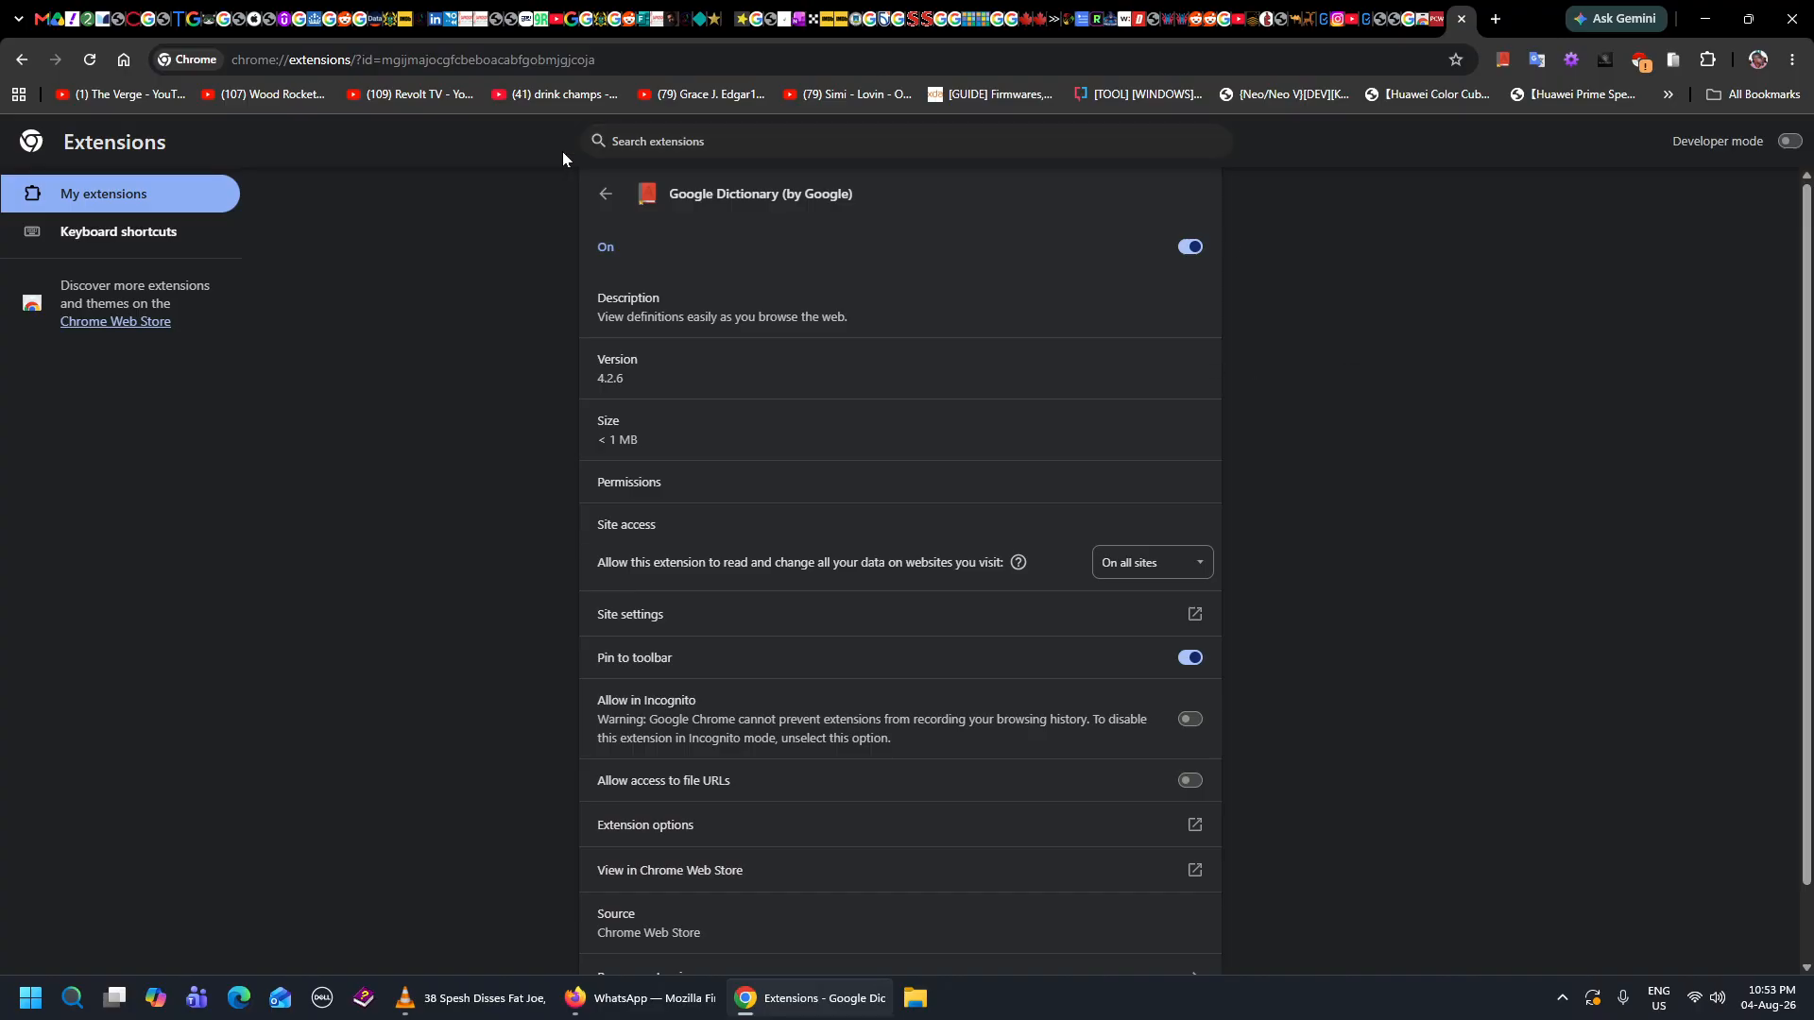
click(605, 194)
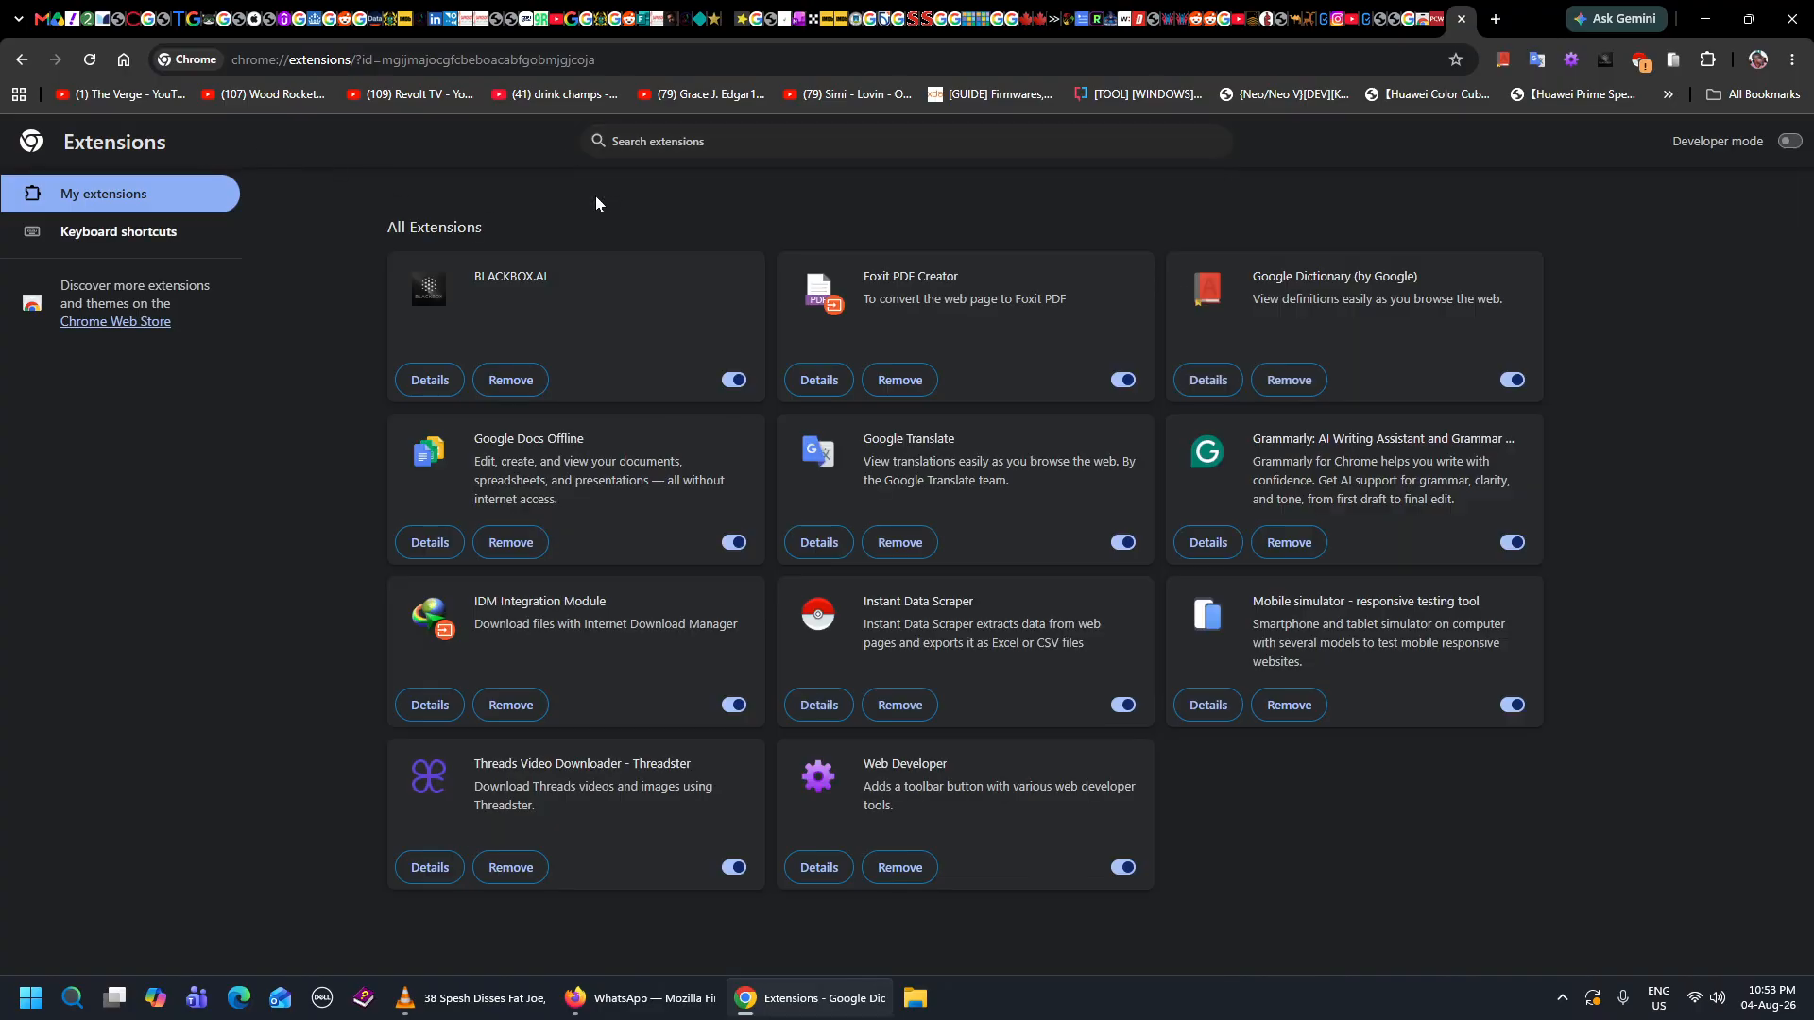
click(1793, 60)
mouse_move(1624, 385)
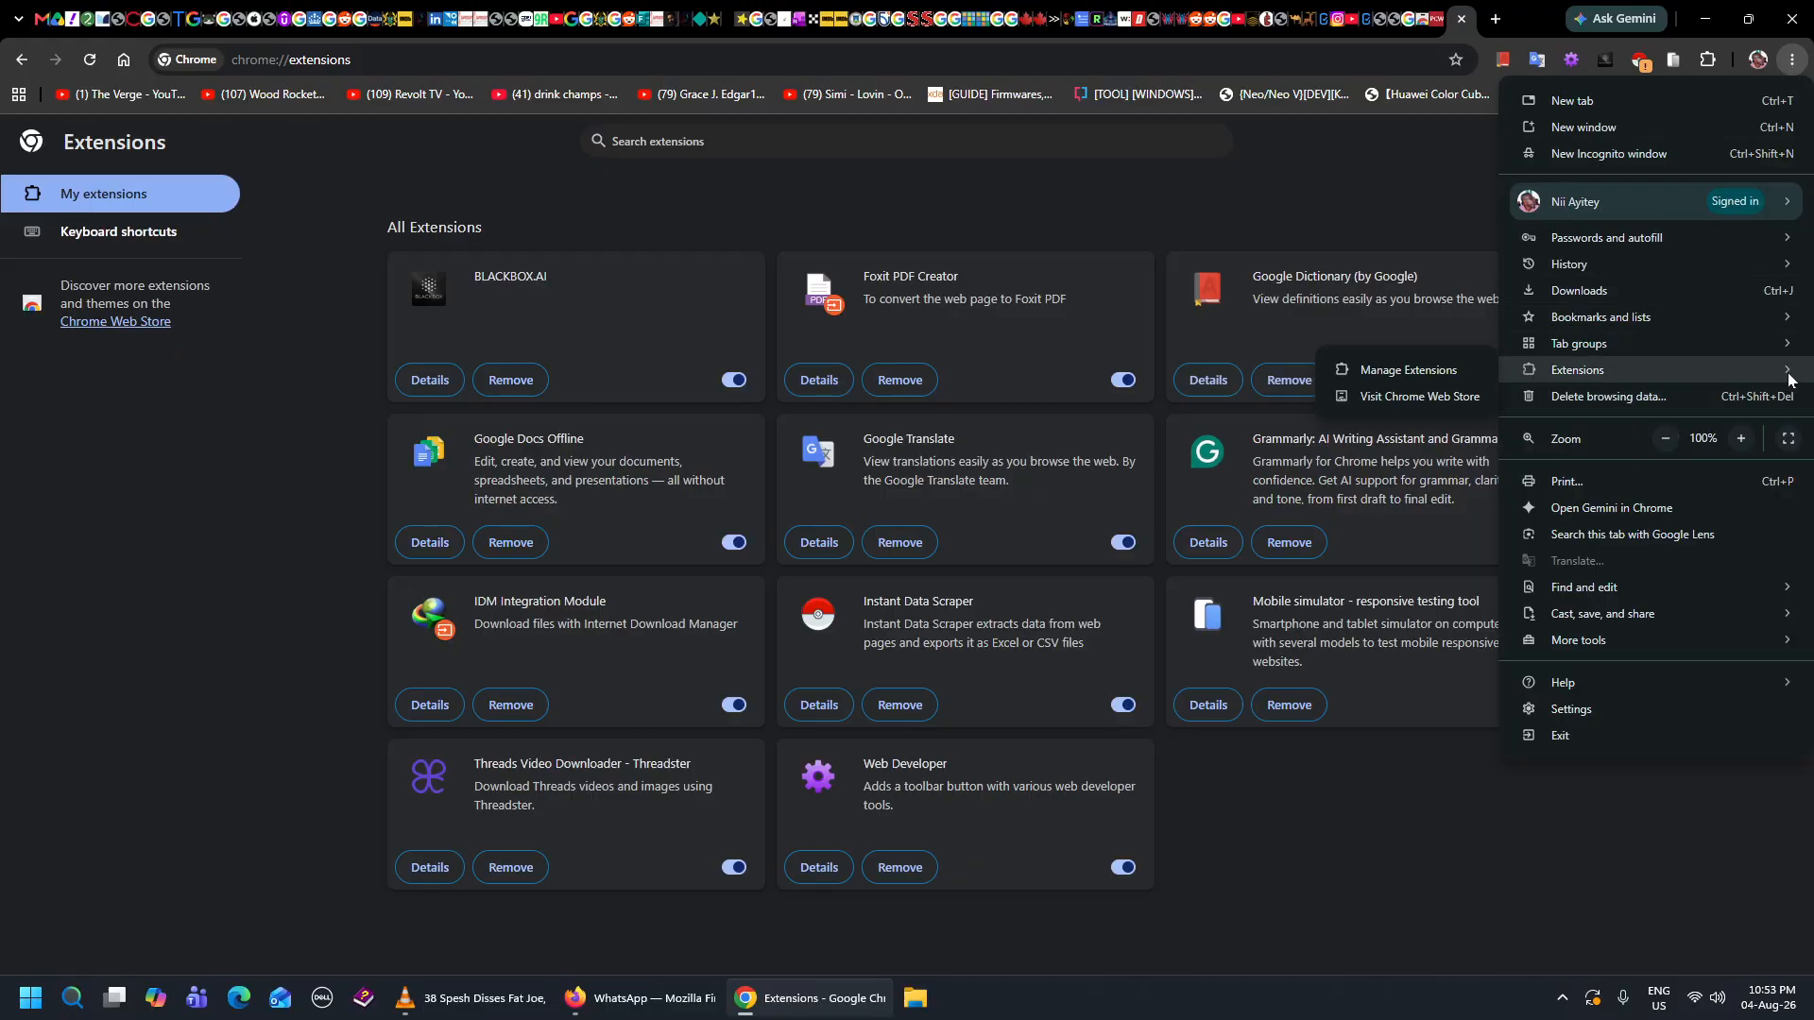
click(1425, 376)
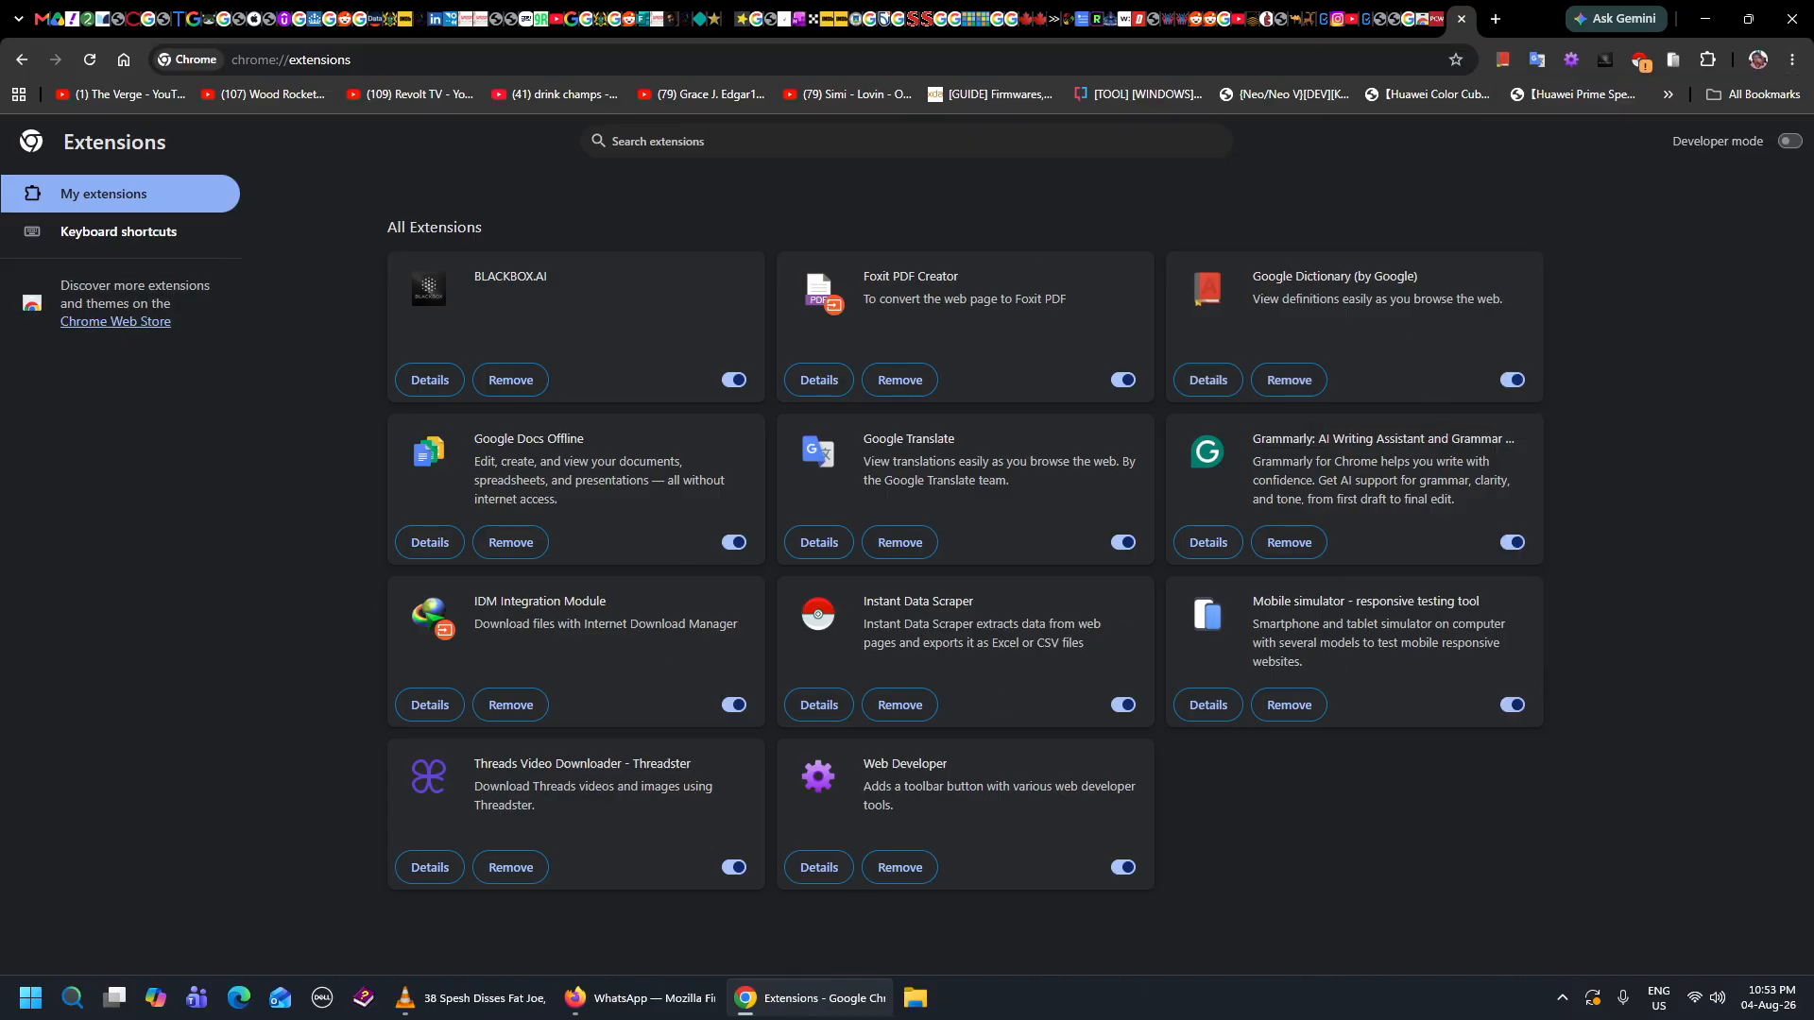
Look over the keyboard shortcuts page for the installed extensions and return to the My extensions list.
click(158, 243)
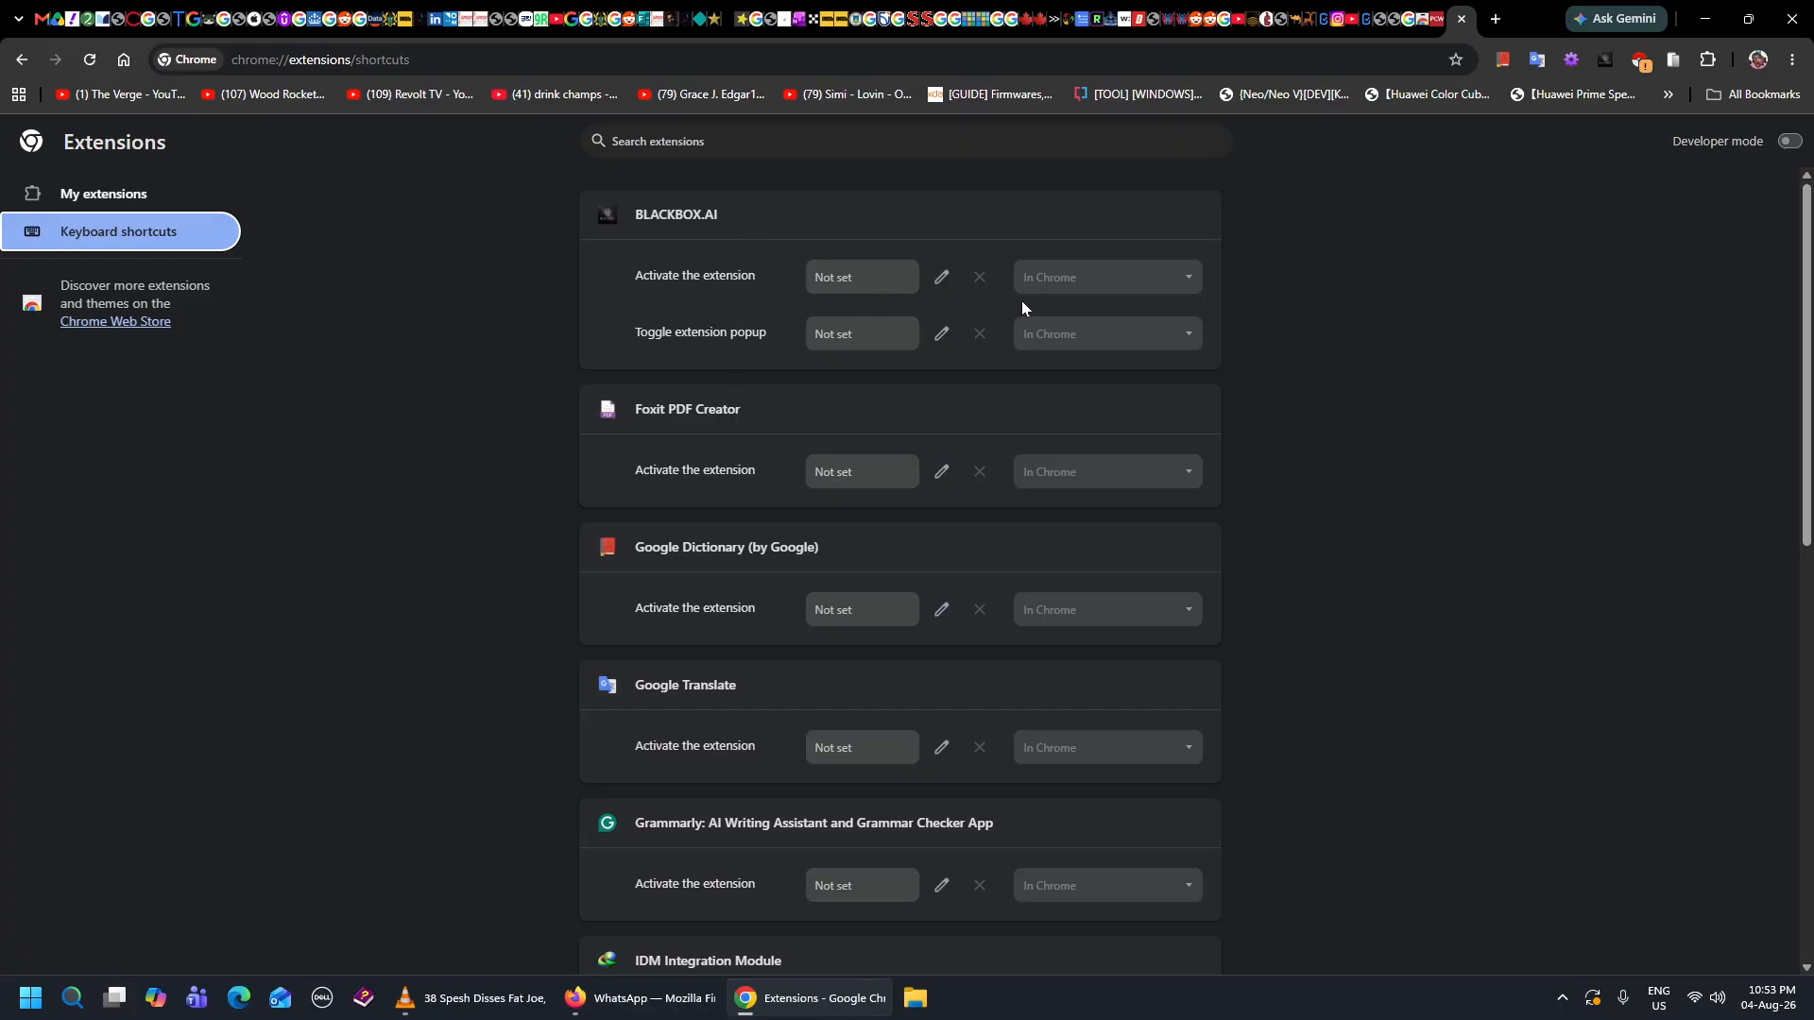
scroll(1073, 406, down, 10)
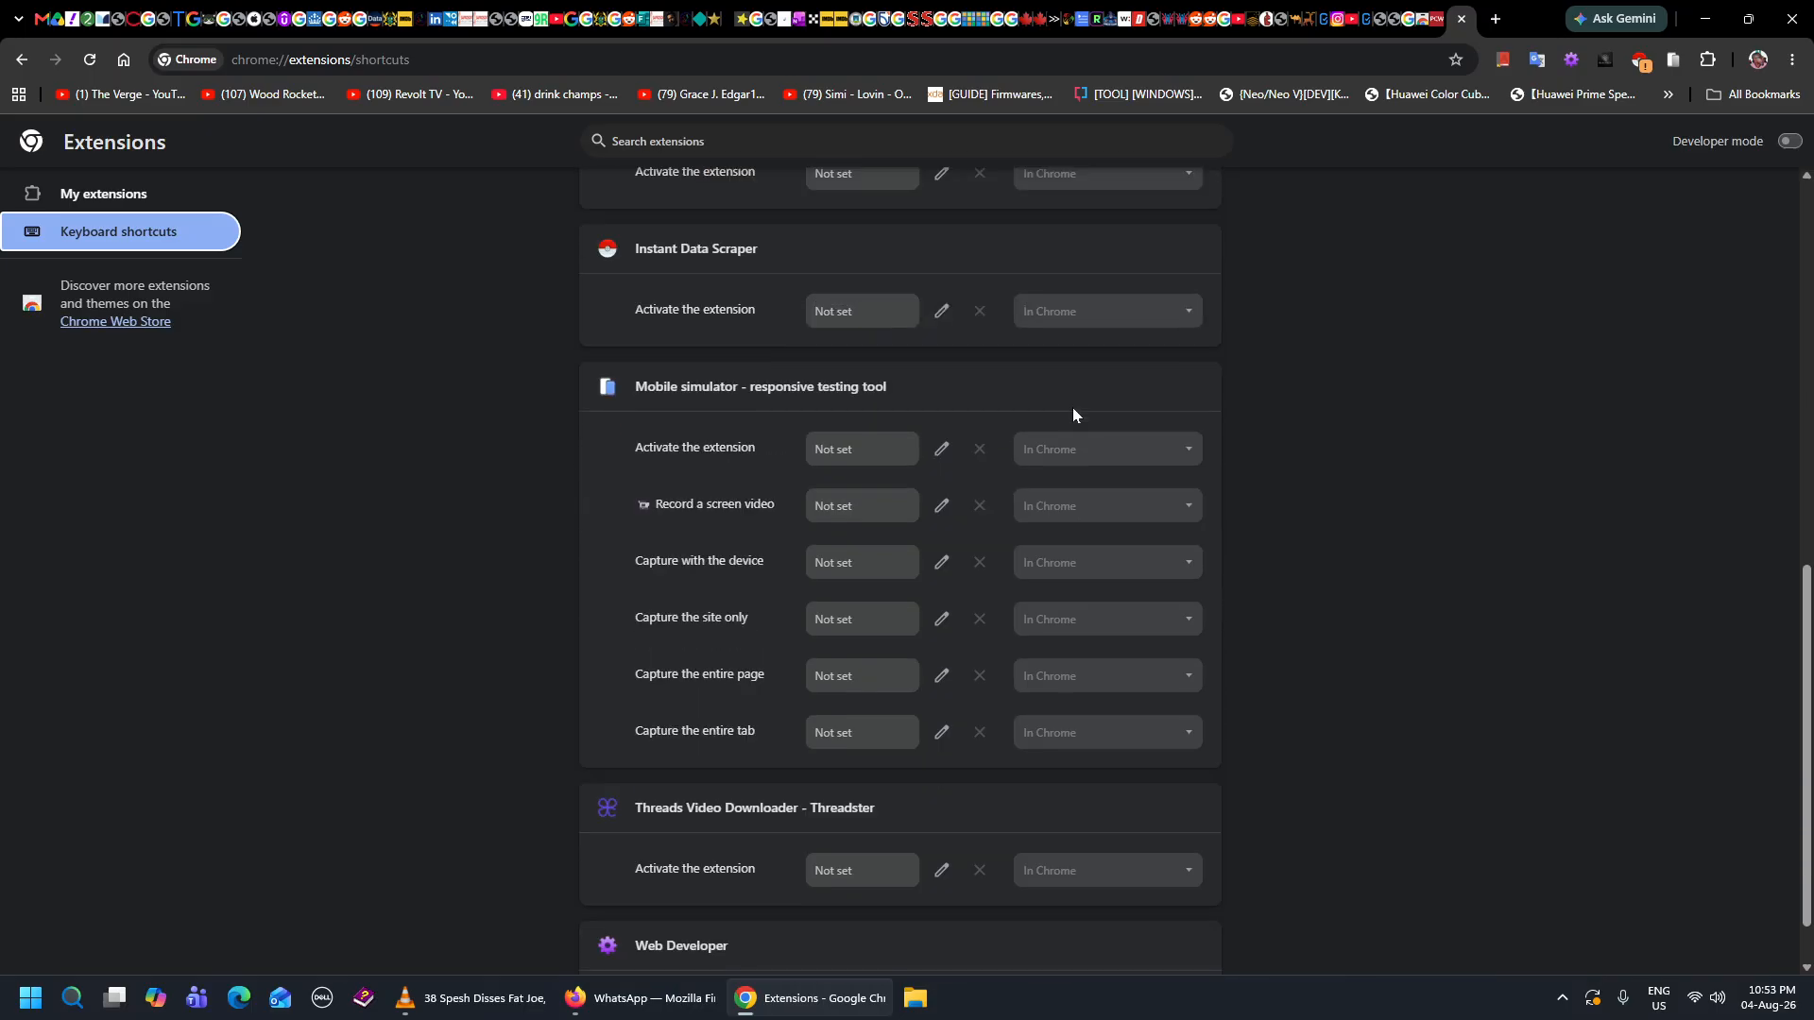
scroll(1073, 410, up, 10)
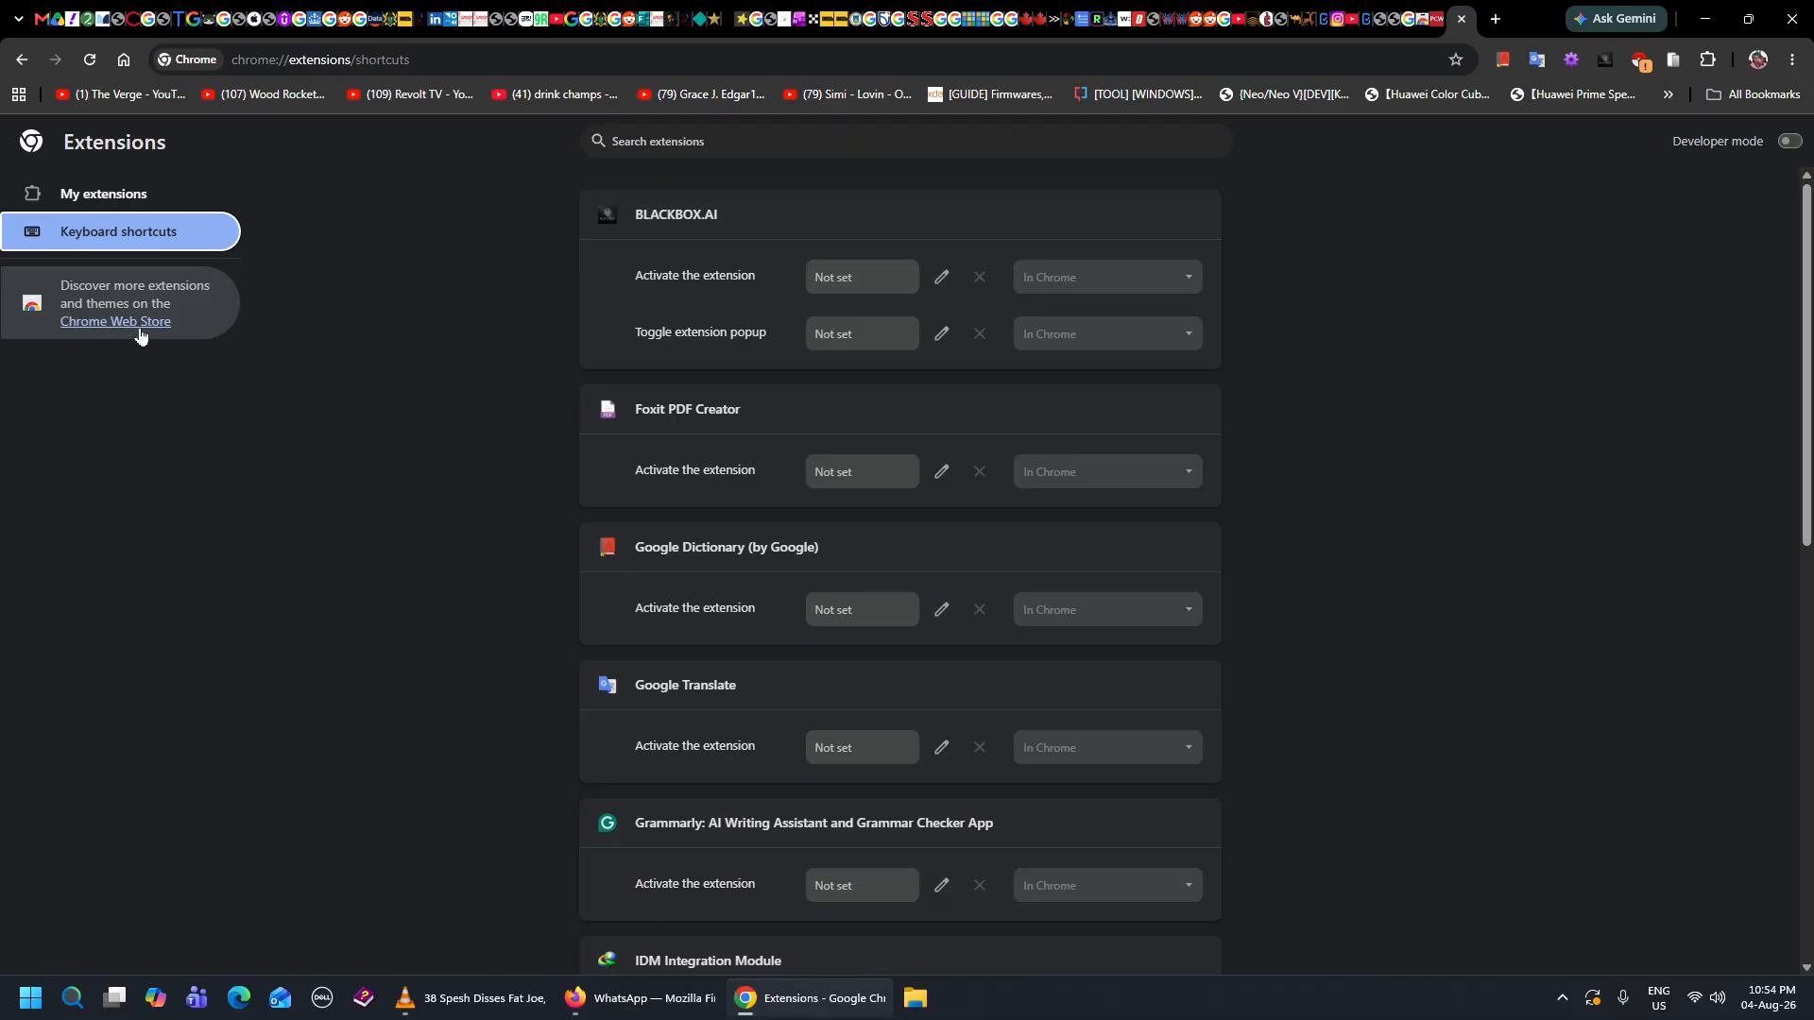
click(132, 197)
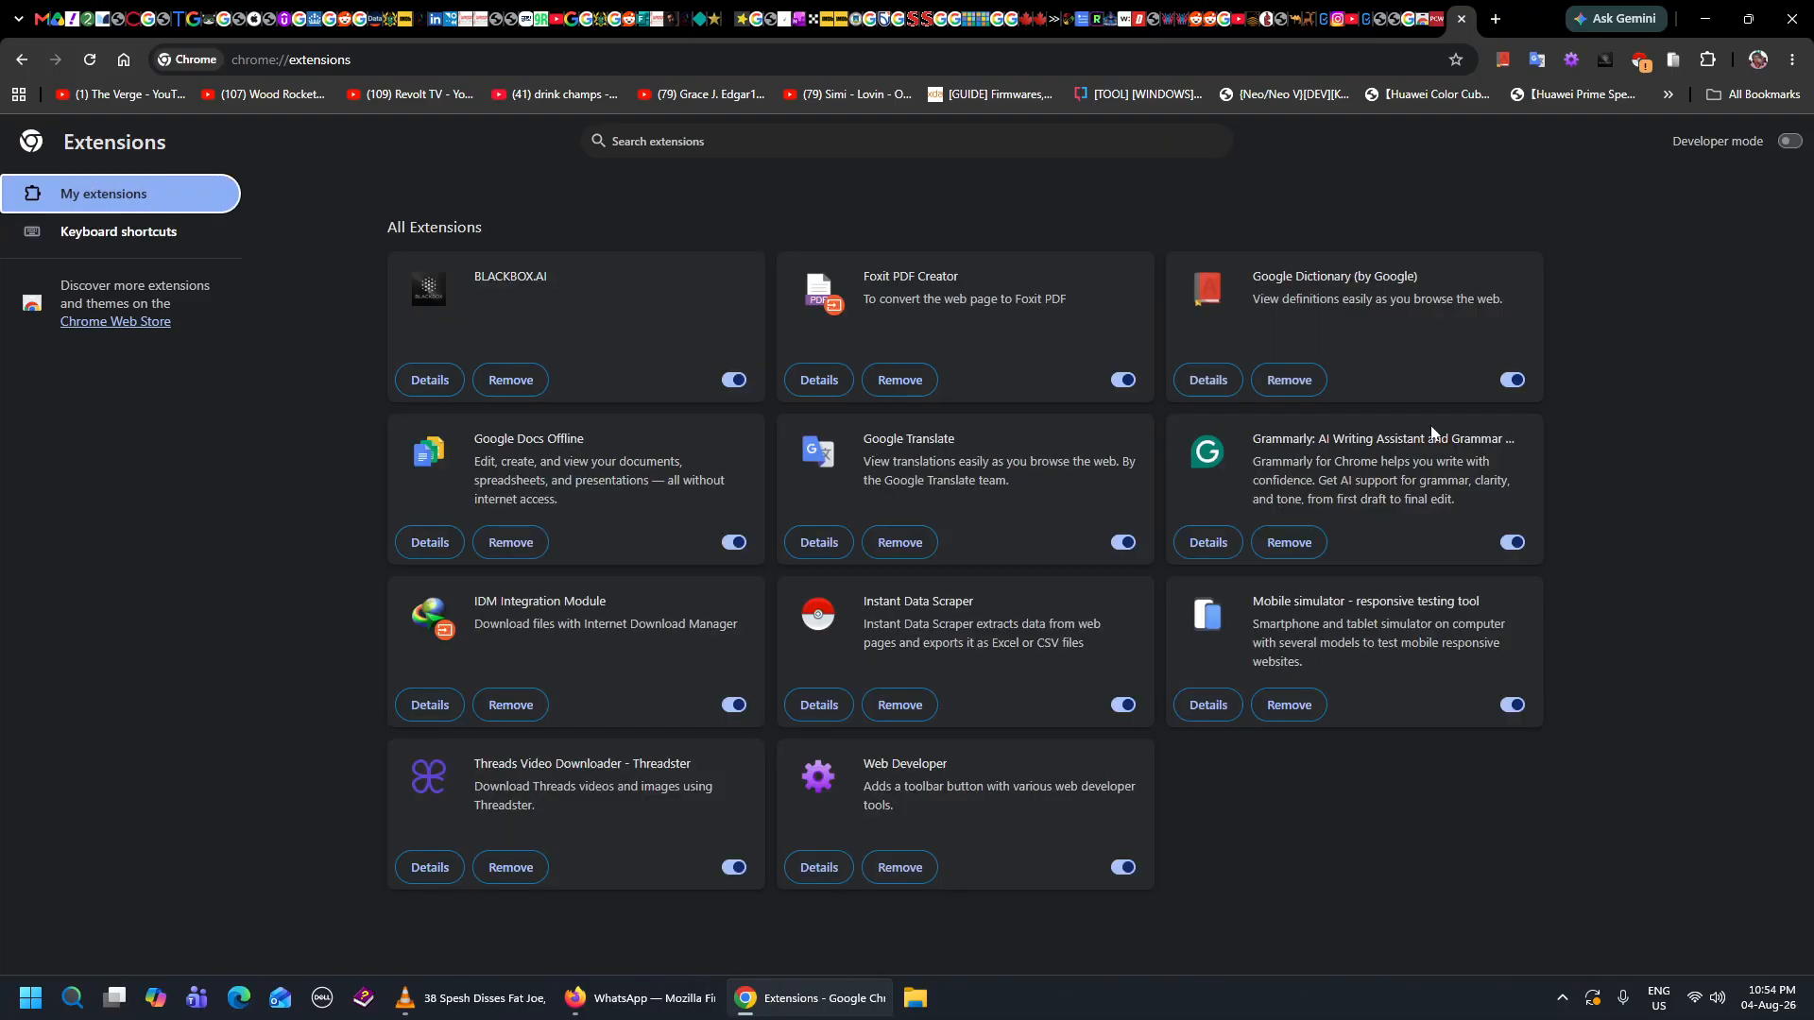
Open the Google Dictionary details with the page enlarged to 150%, and switch the extension off and back on.
key(ctrl+plus)
key(ctrl+plus)
key(ctrl+plus)
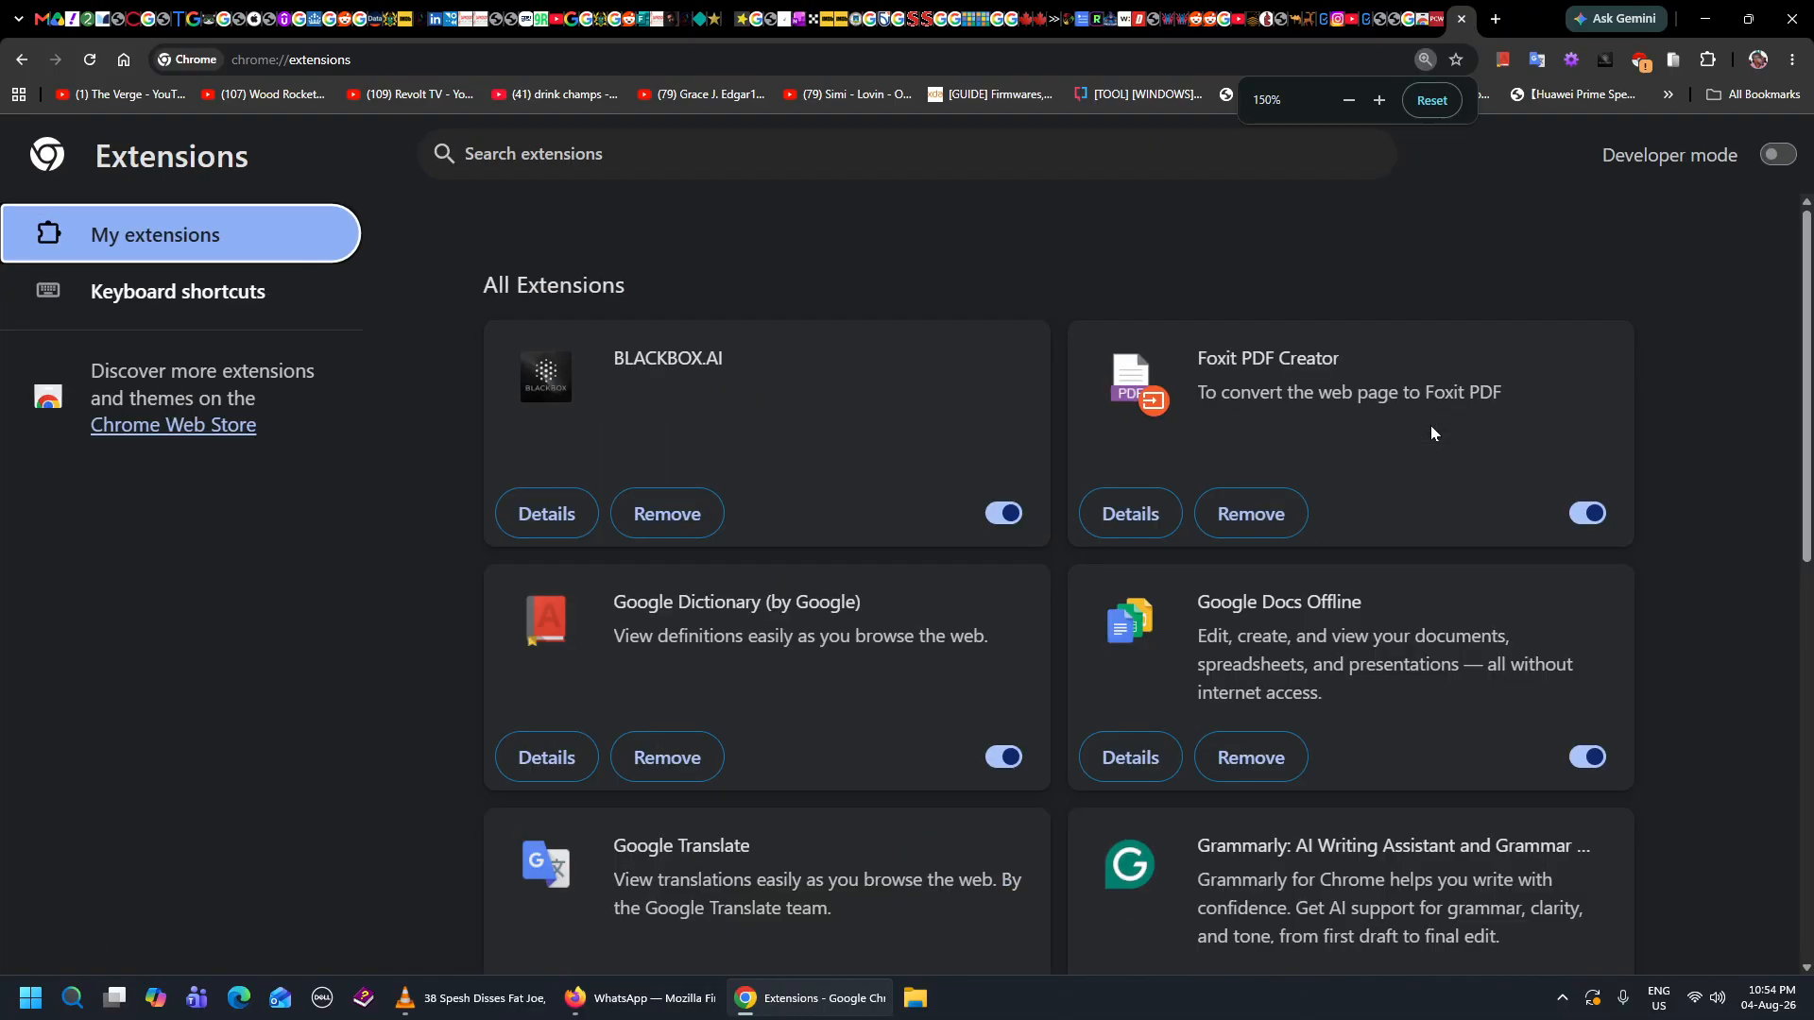
scroll(1367, 422, down, 2)
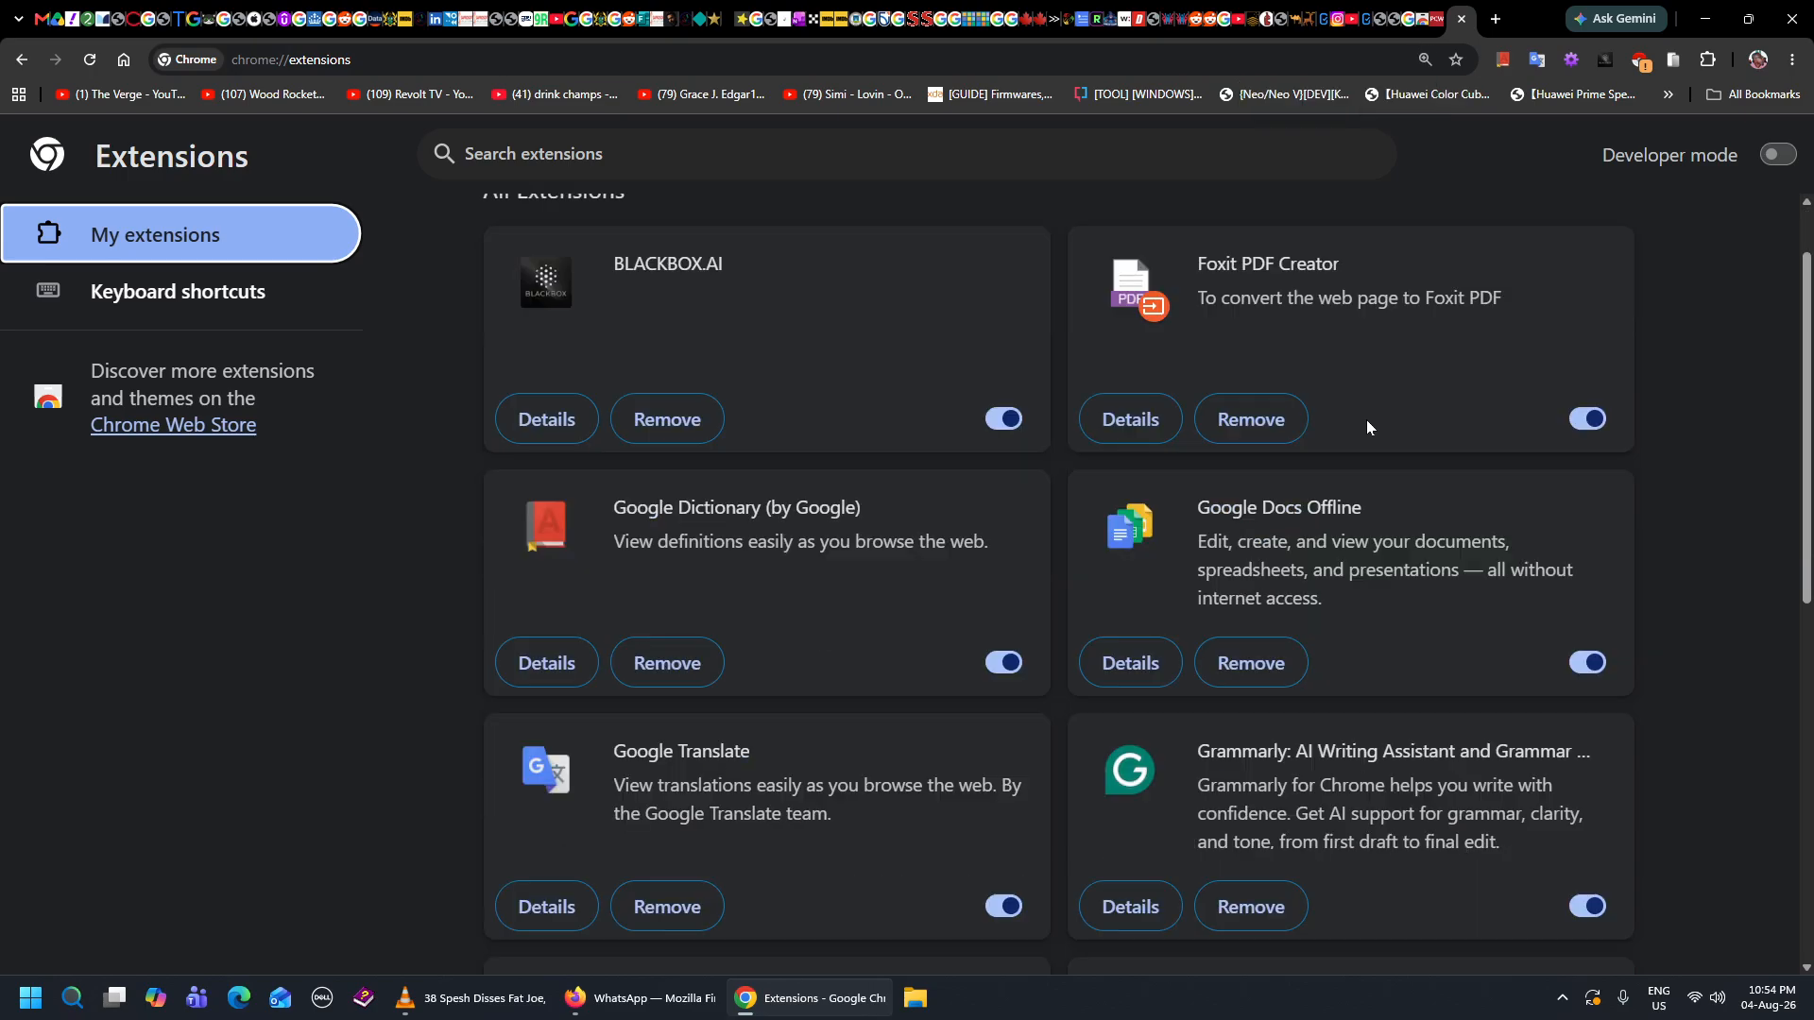
scroll(1367, 423, up, 1)
scroll(1350, 434, down, 1)
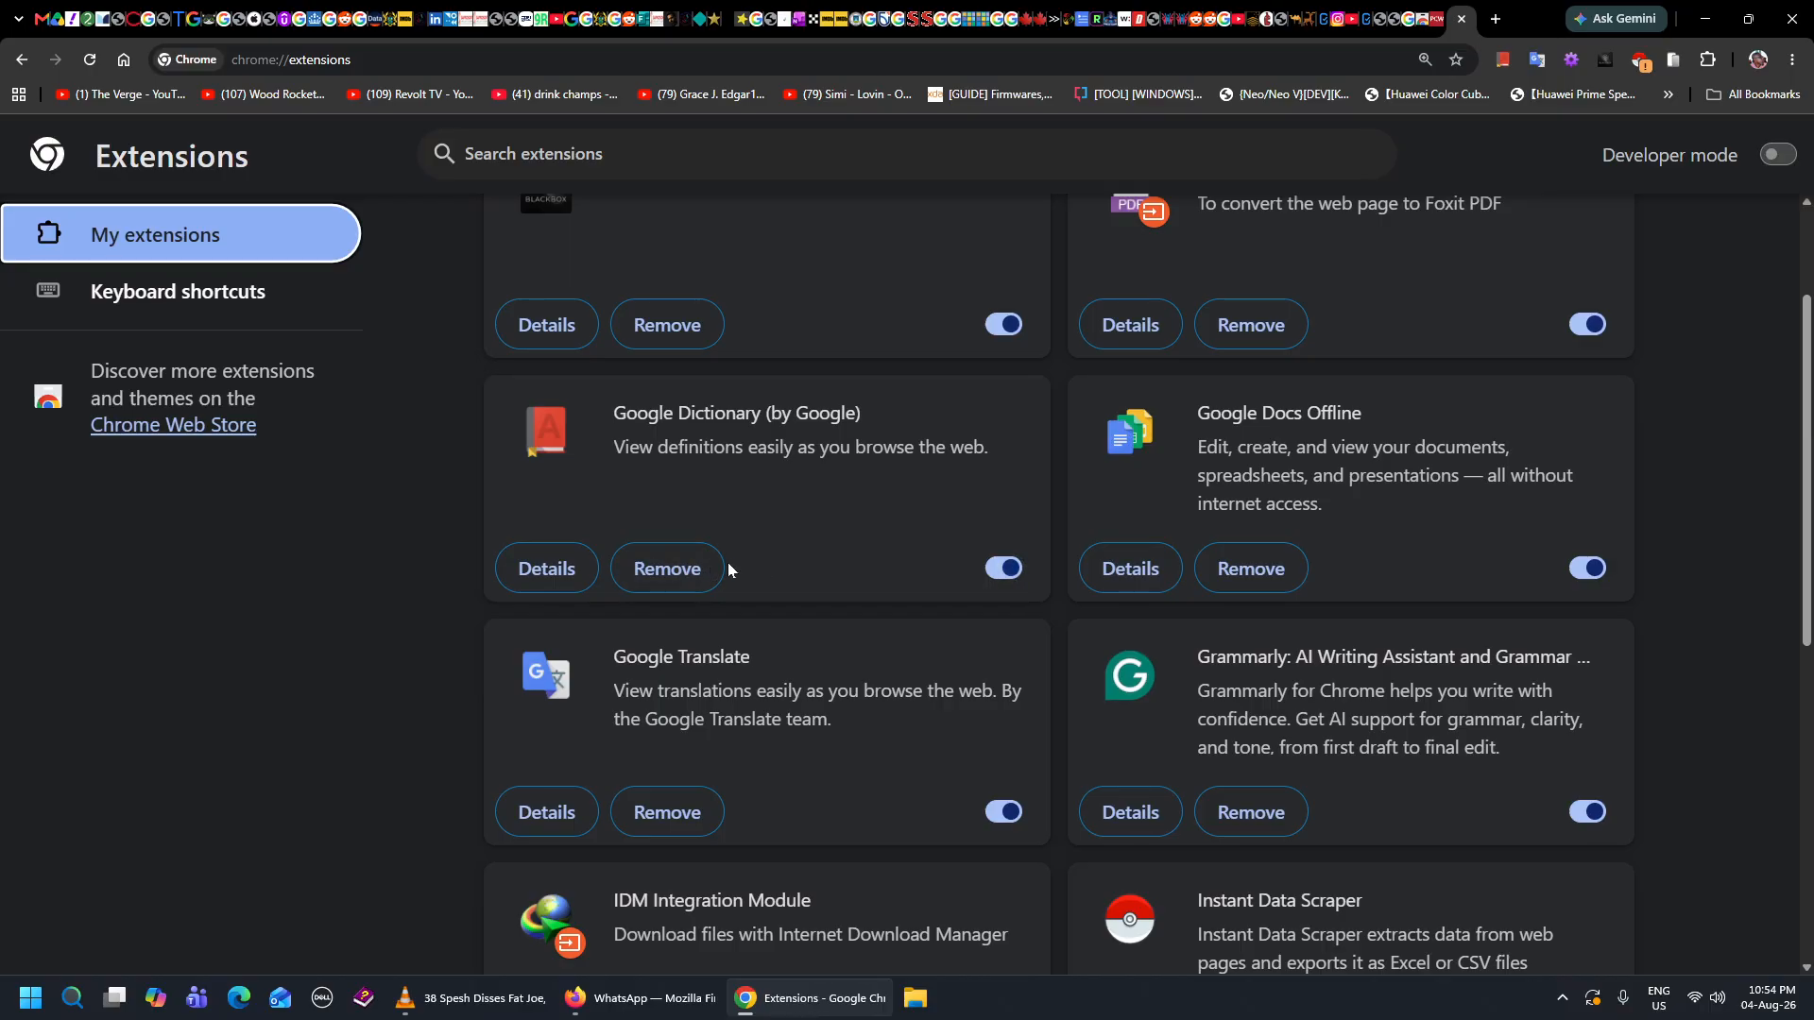
click(545, 565)
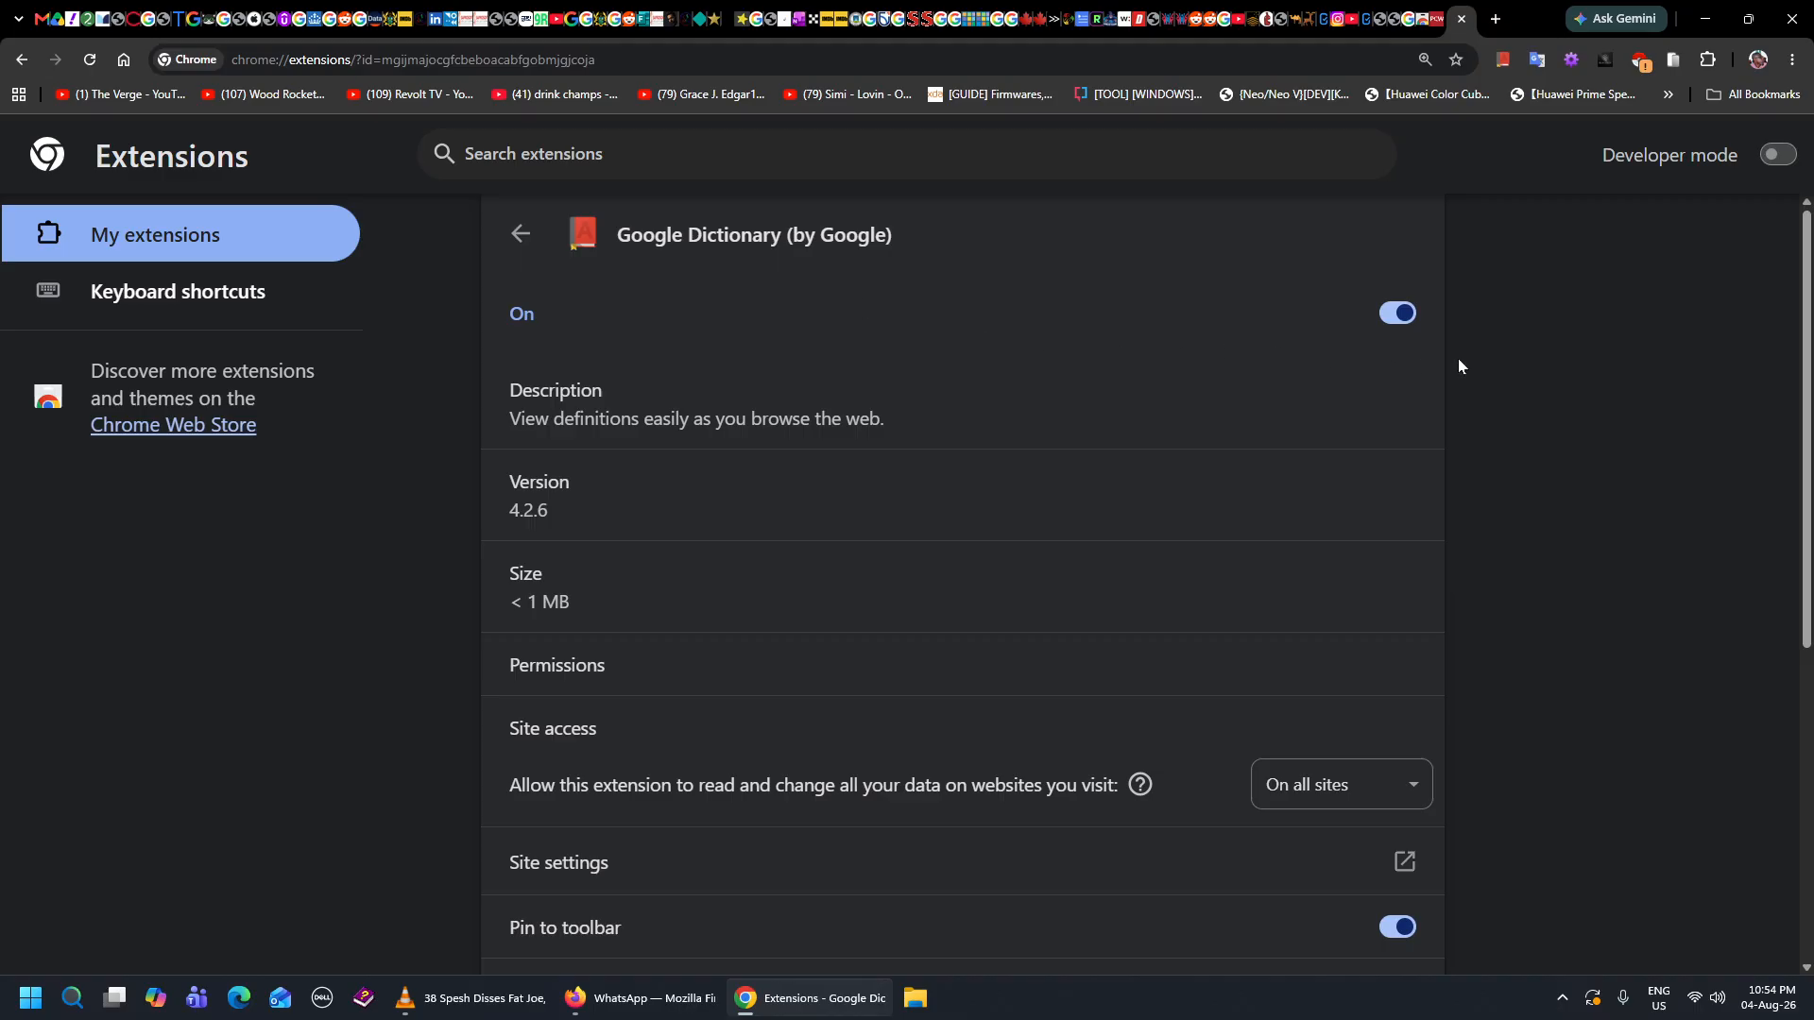
click(1400, 320)
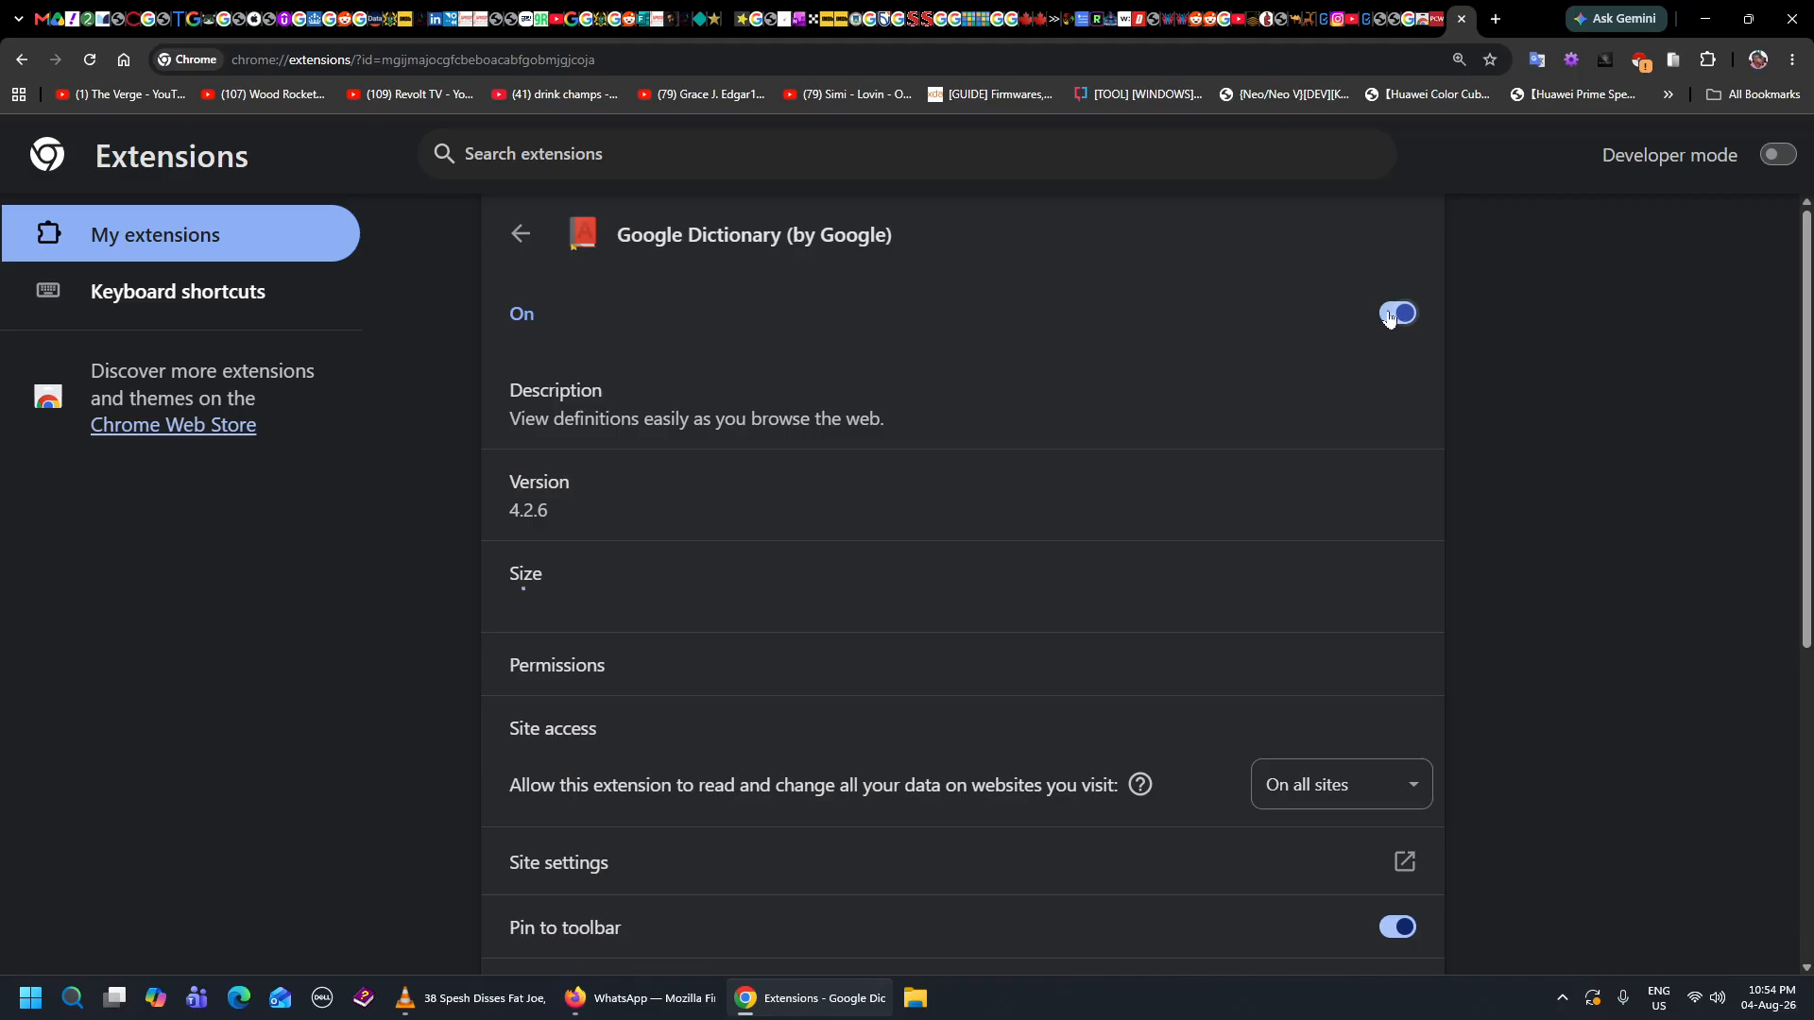
click(1399, 314)
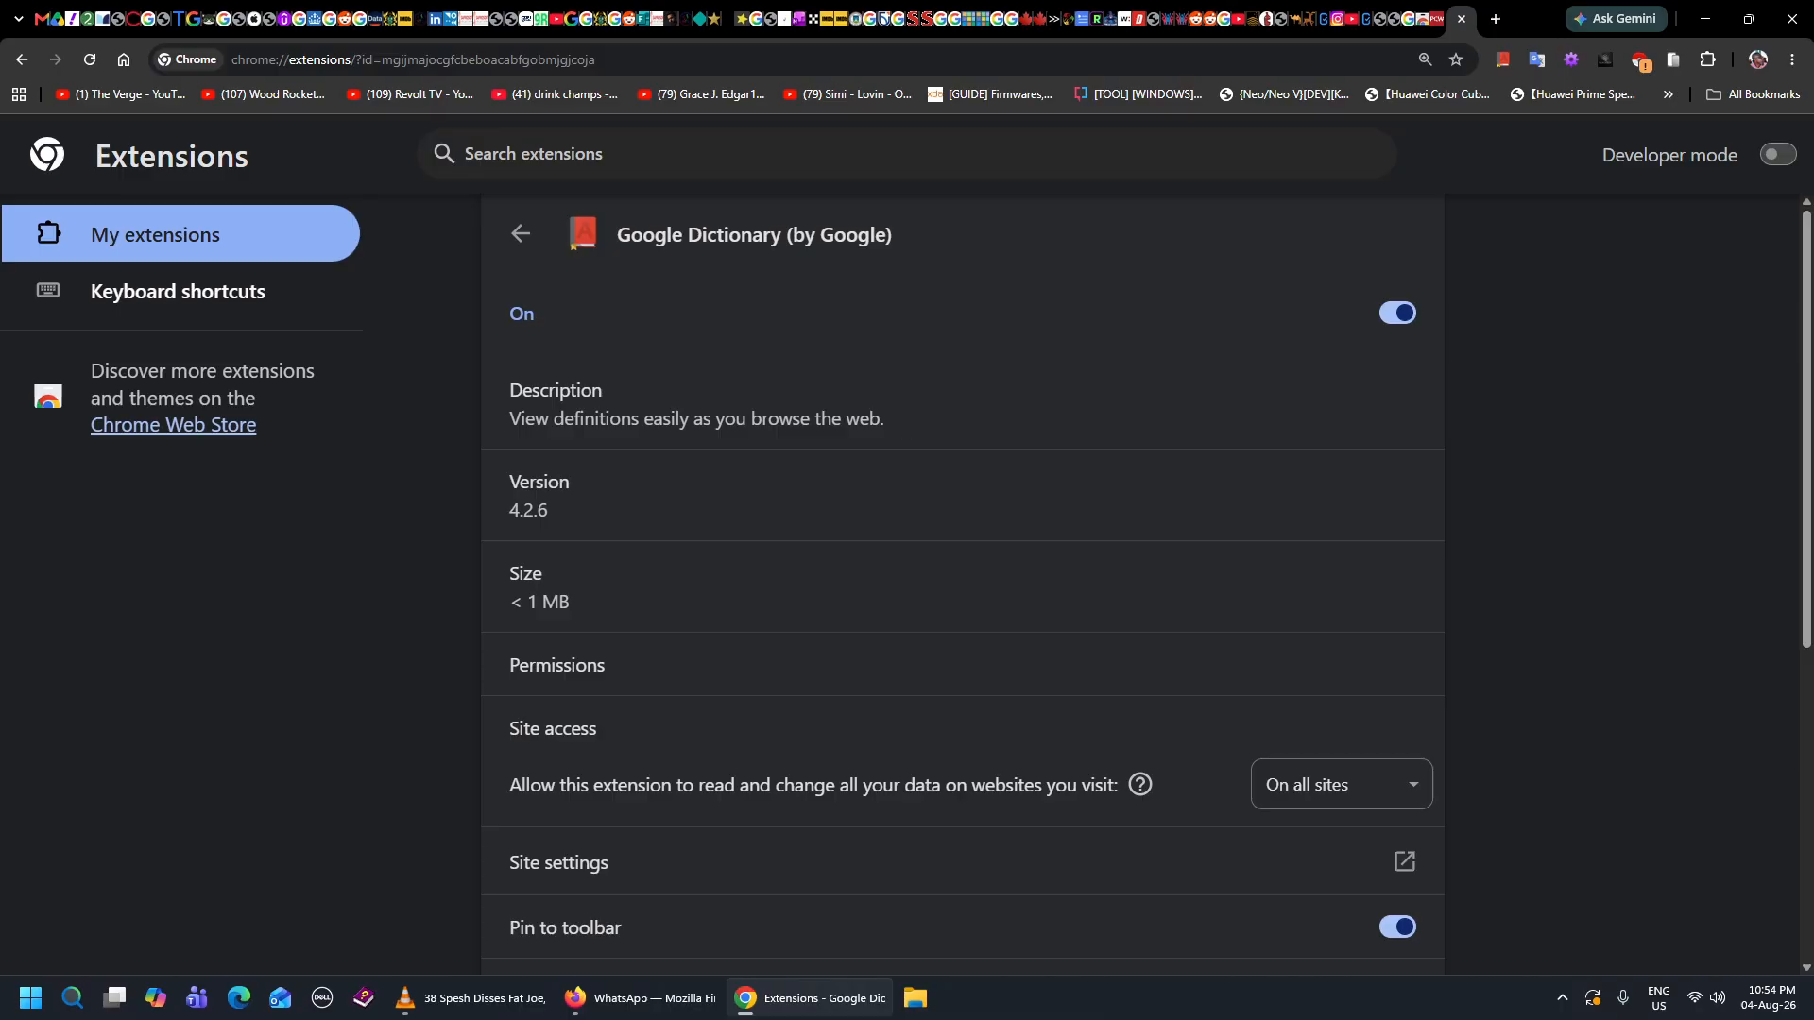
Review Google Dictionary's version, size and permissions, and examine its site access choices without picking one.
scroll(689, 473, down, 1)
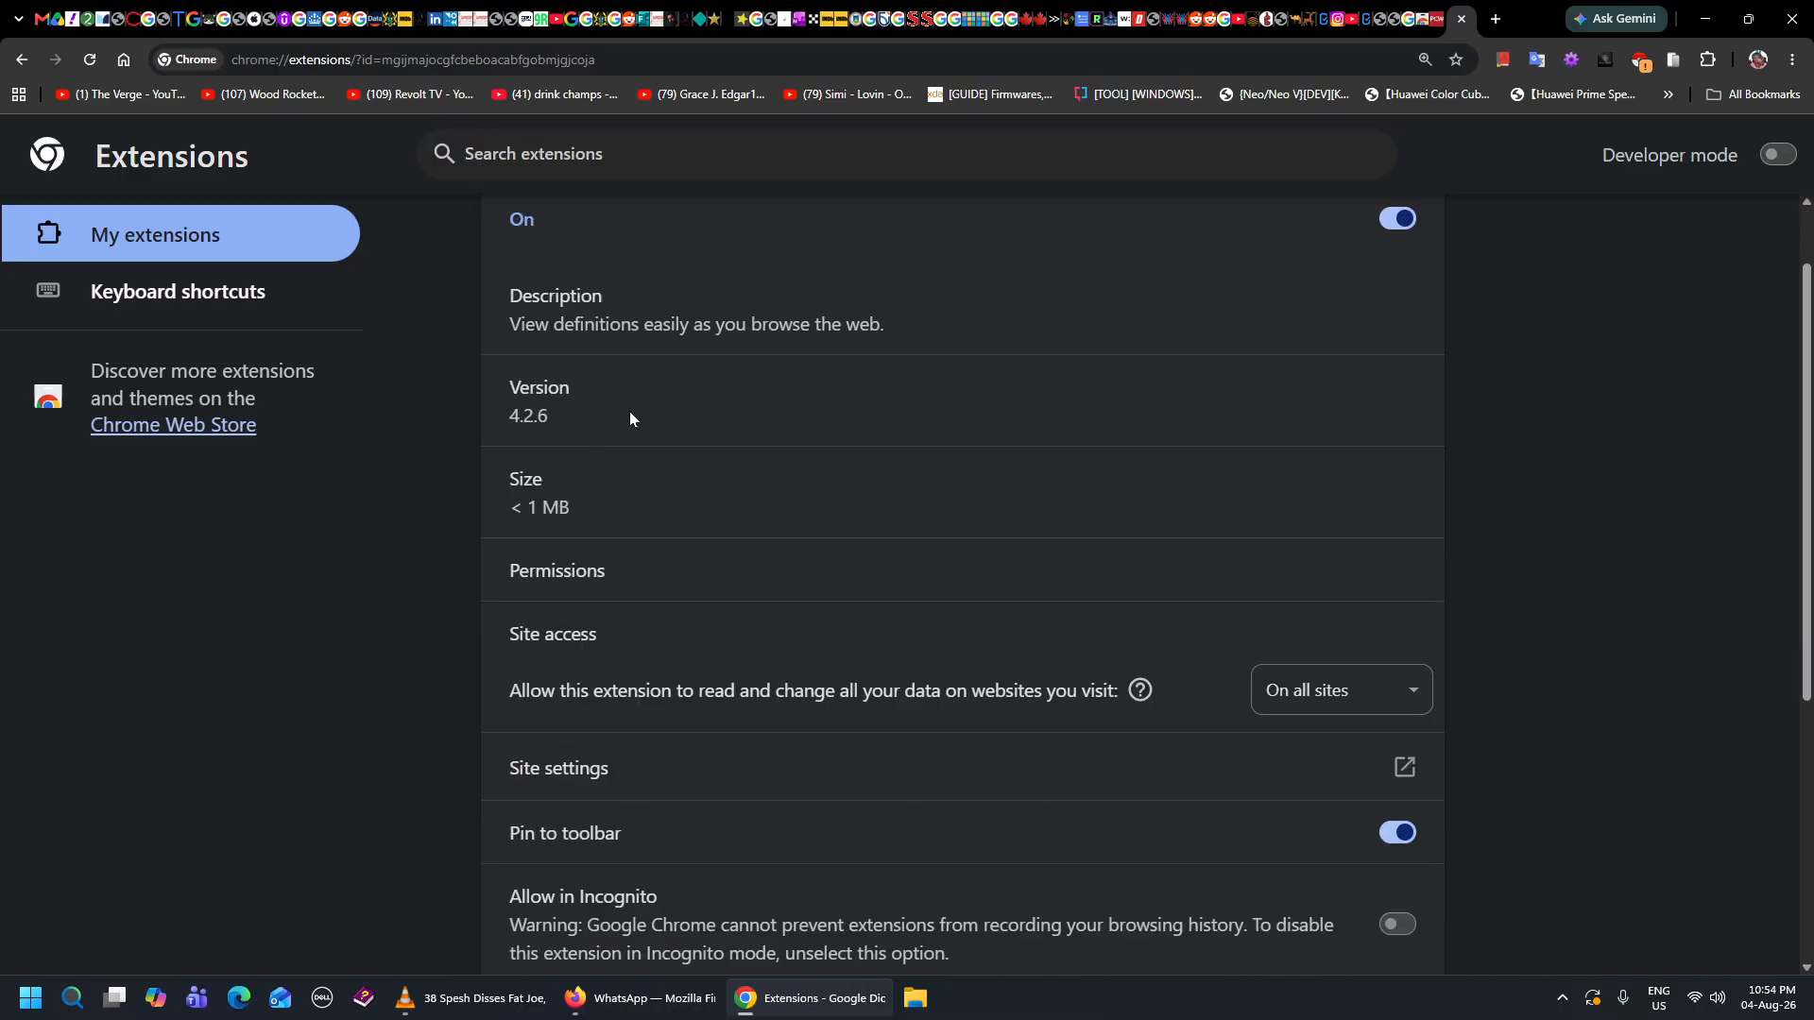
scroll(630, 418, down, 1)
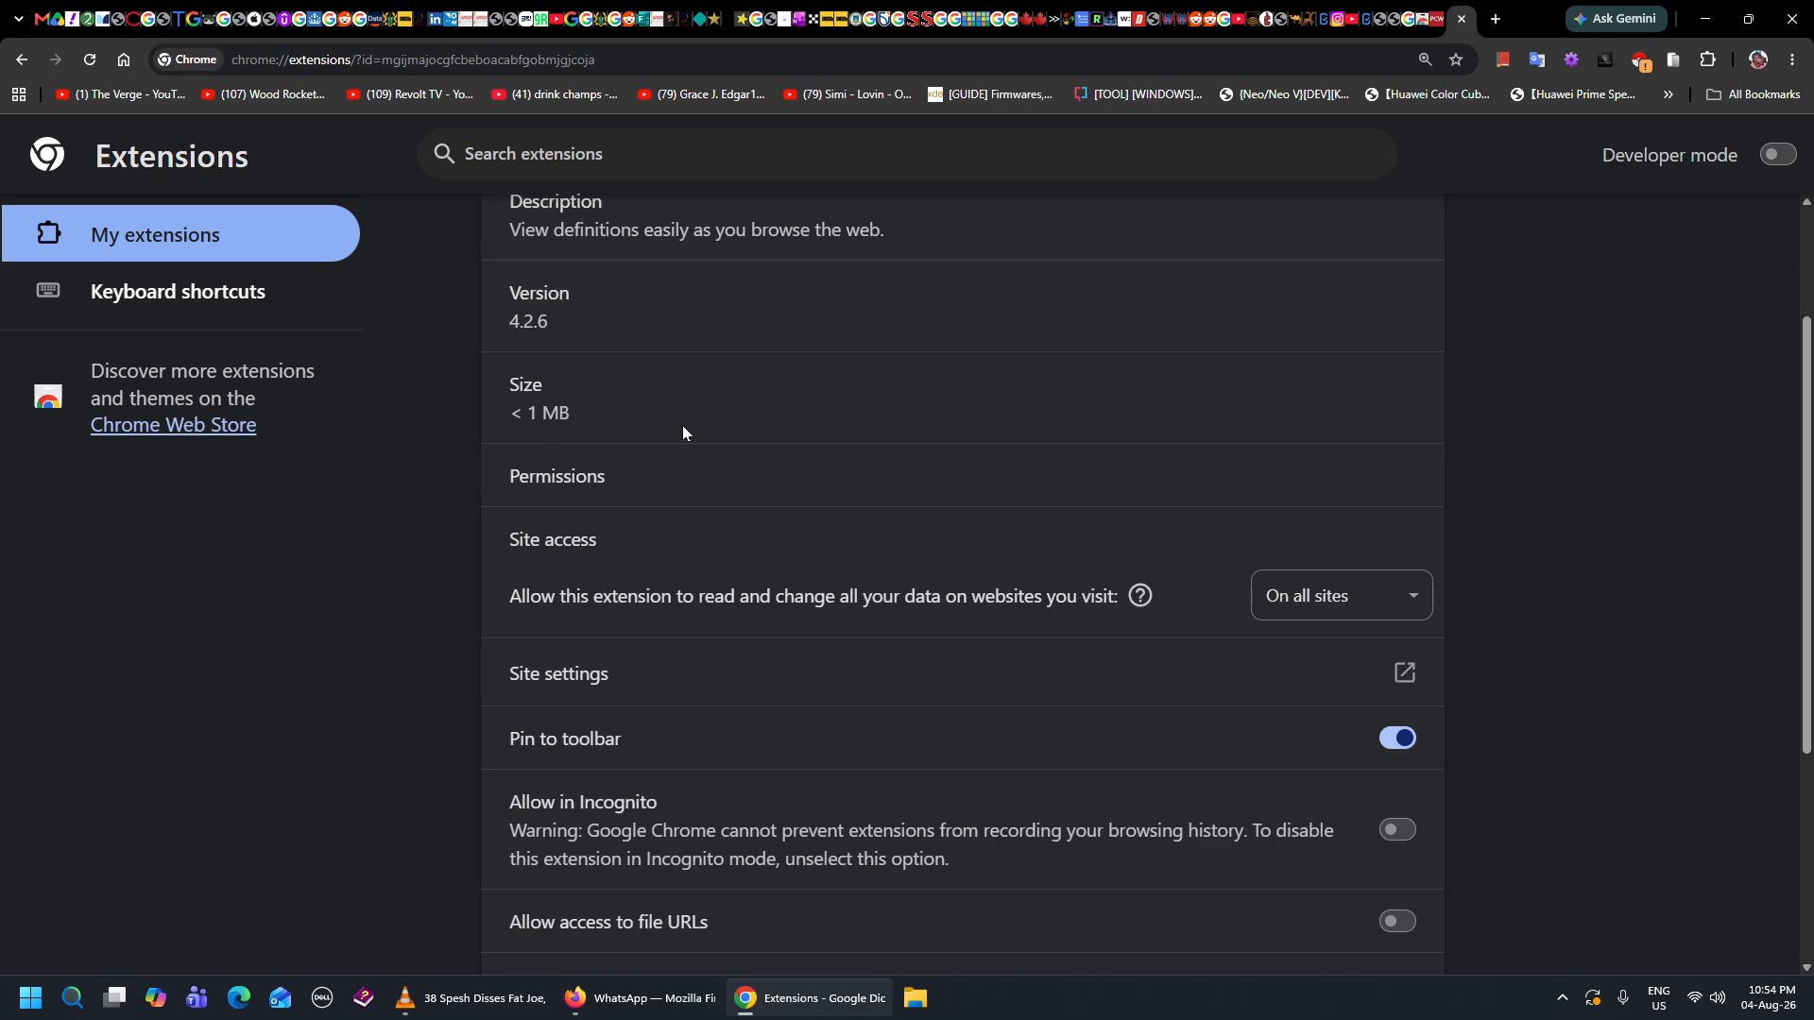
scroll(671, 437, down, 1)
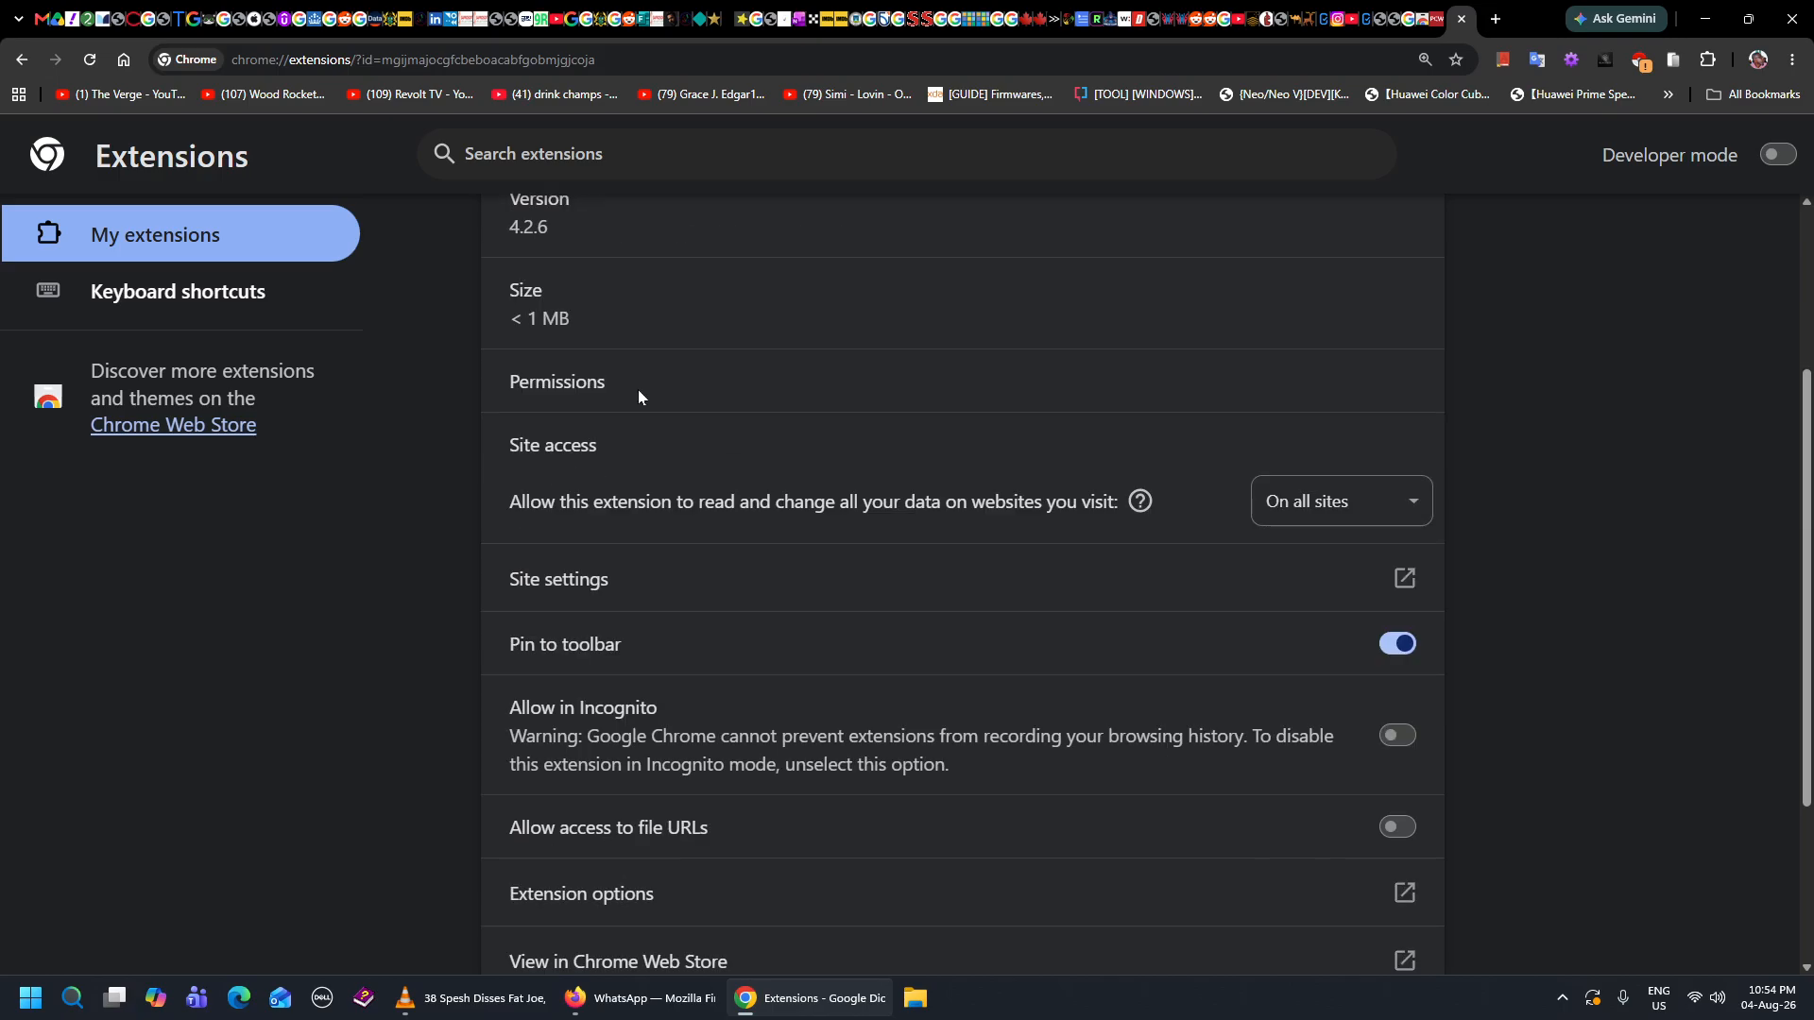
scroll(672, 410, down, 1)
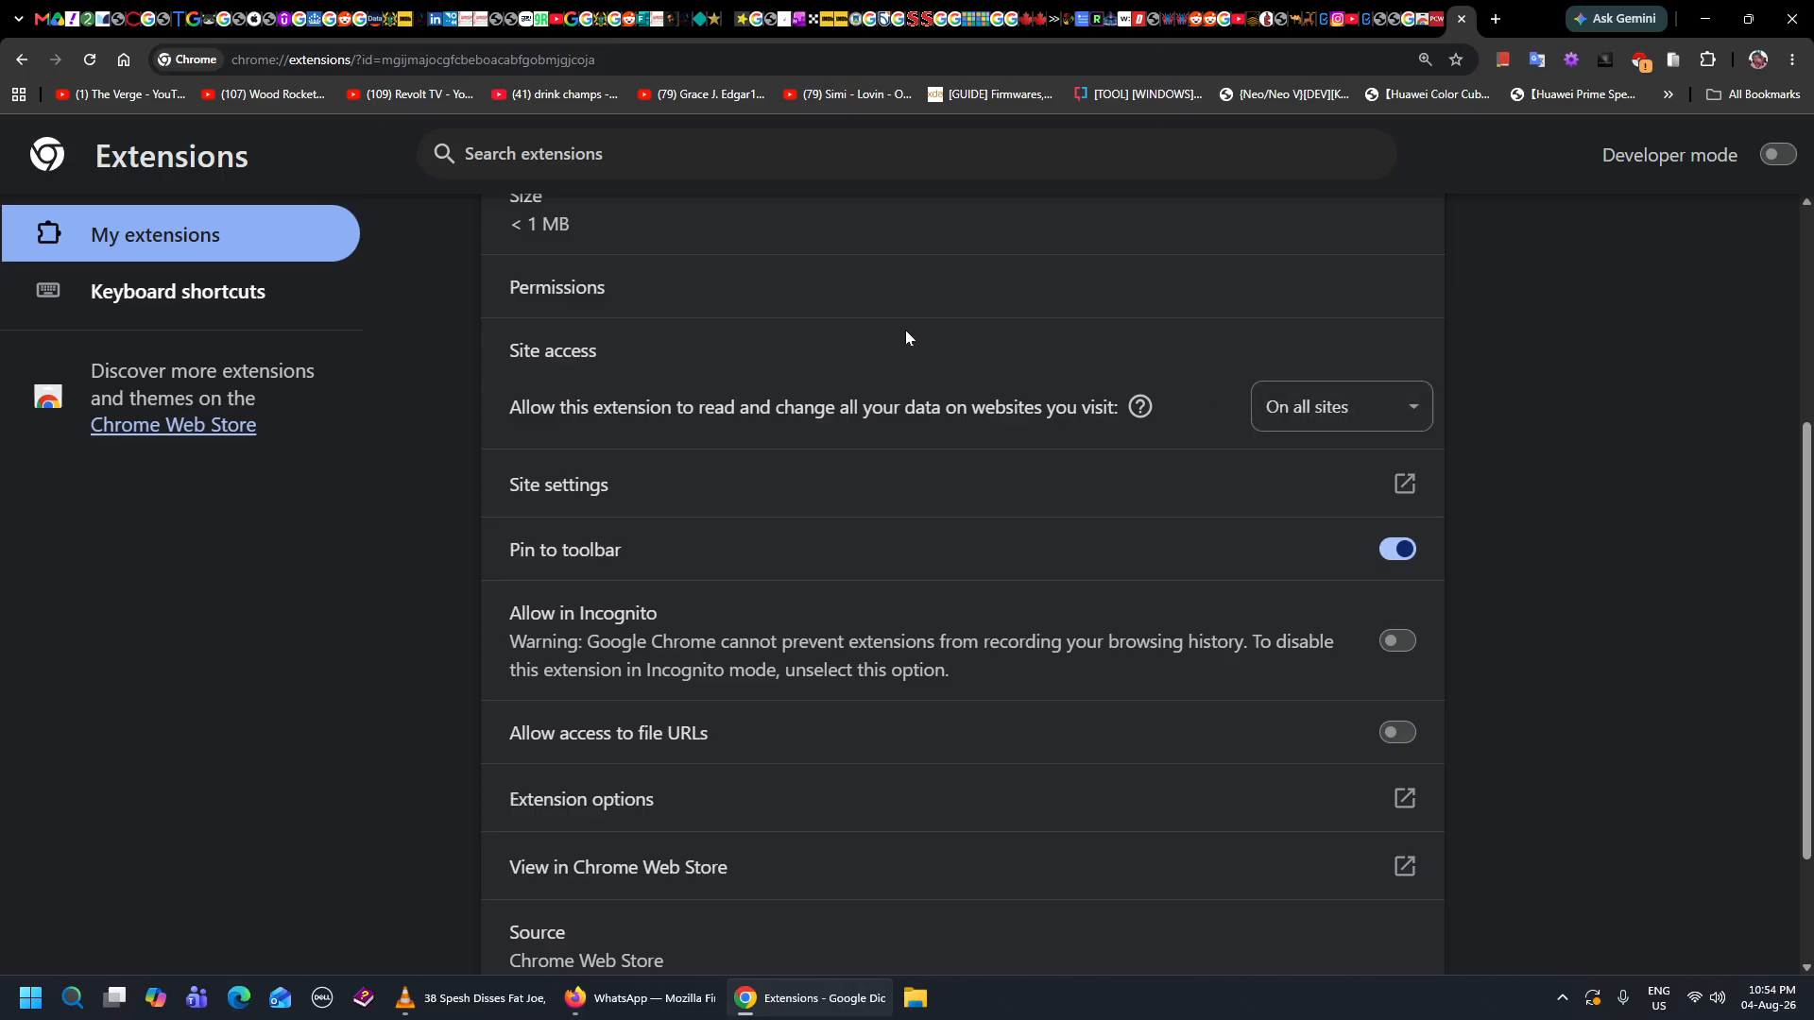
click(1393, 406)
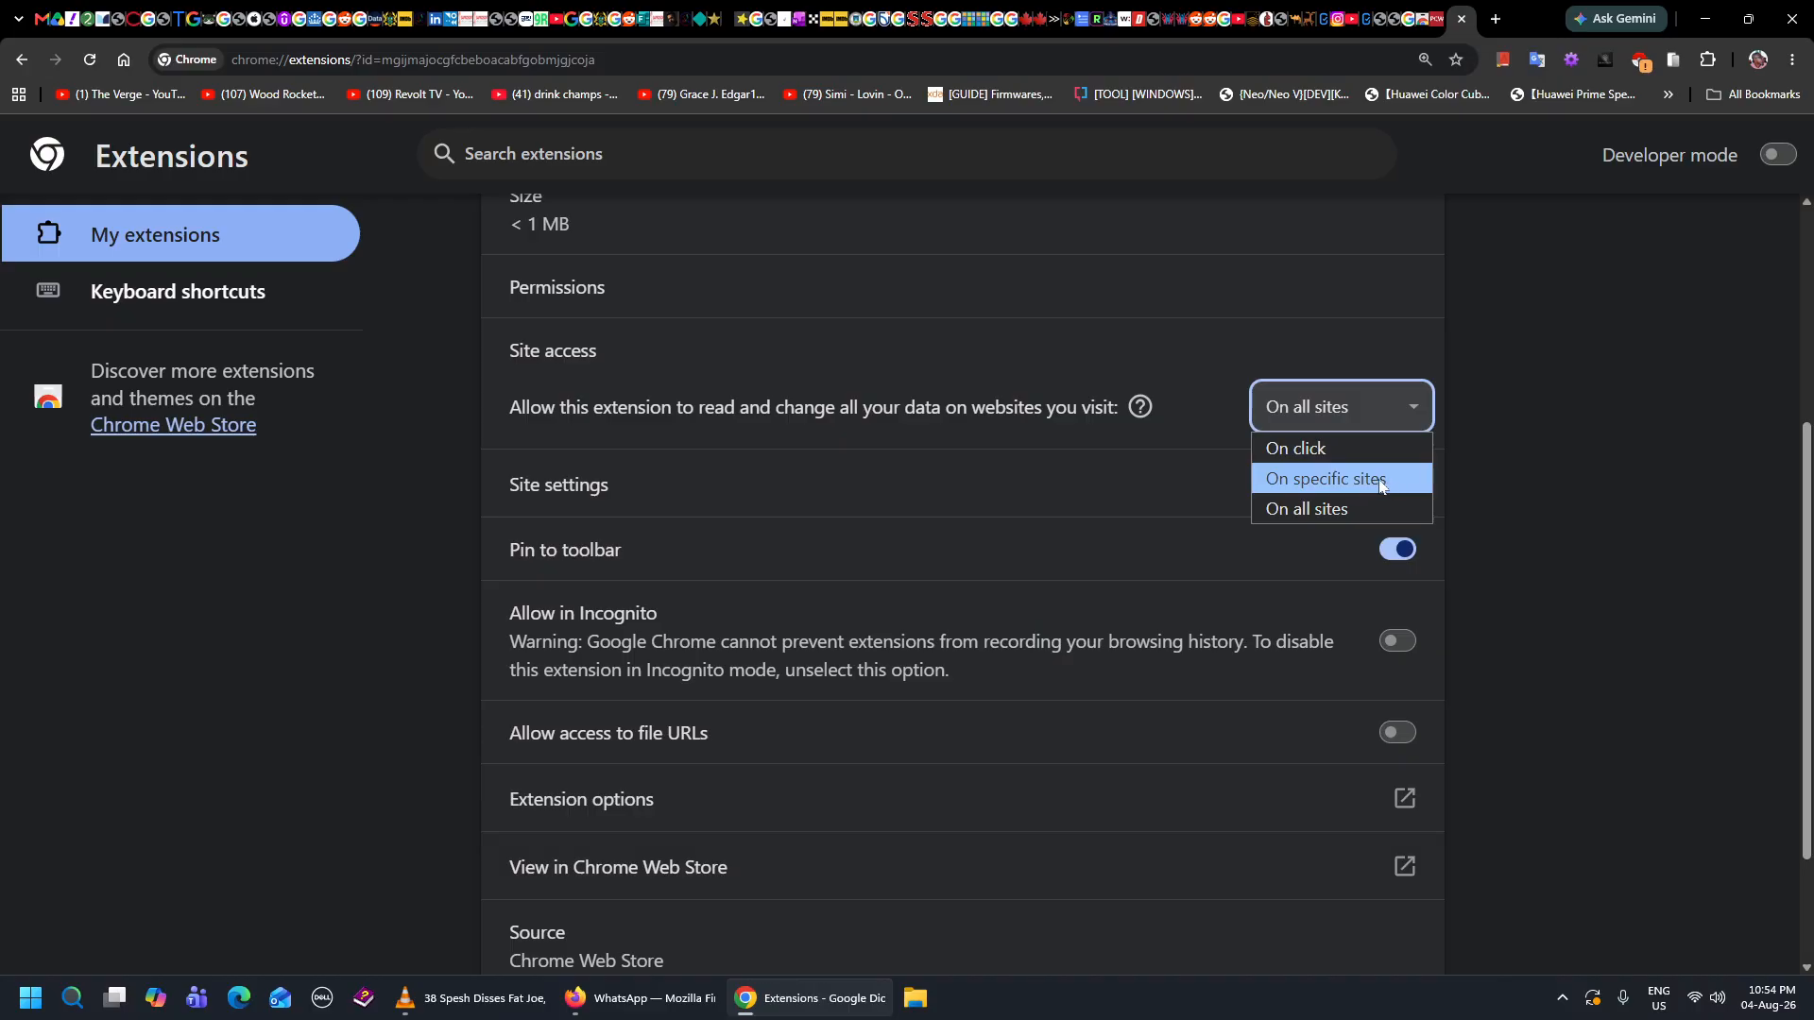
click(1540, 382)
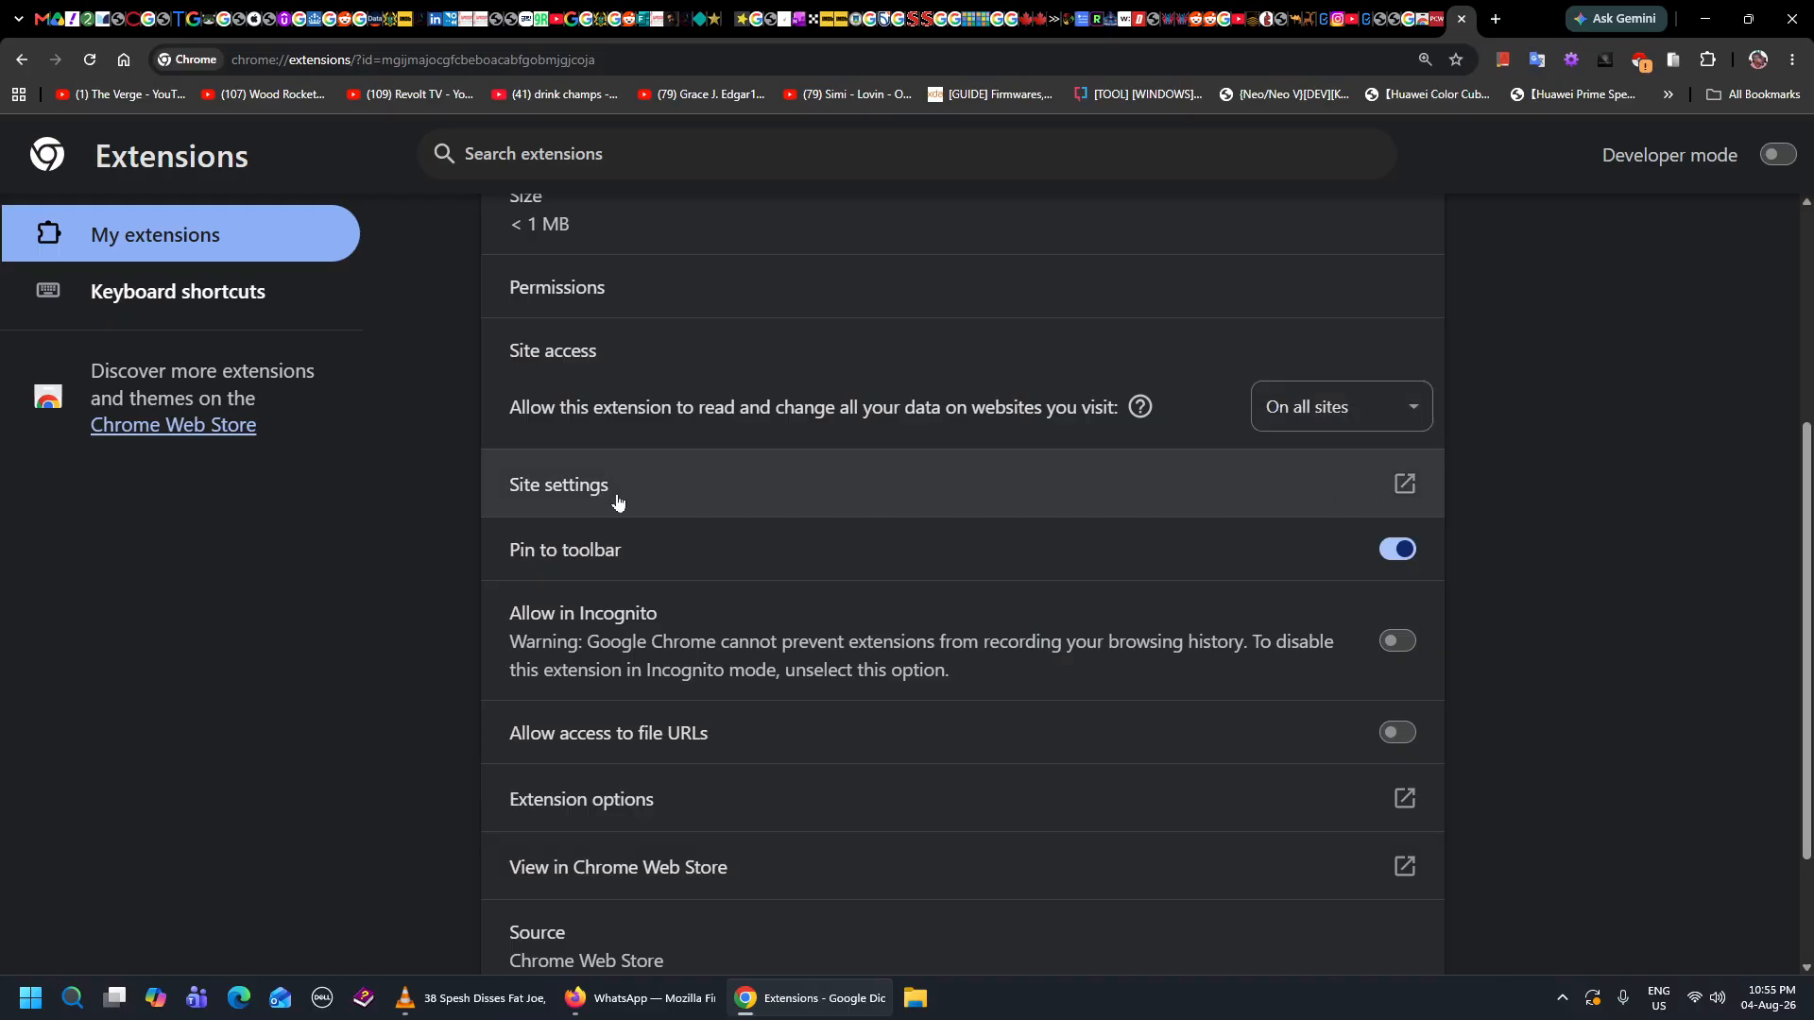
Unpin and re-pin Google Dictionary on the toolbar, and move its icon back in front of the Google Translate icon.
scroll(1166, 494, down, 1)
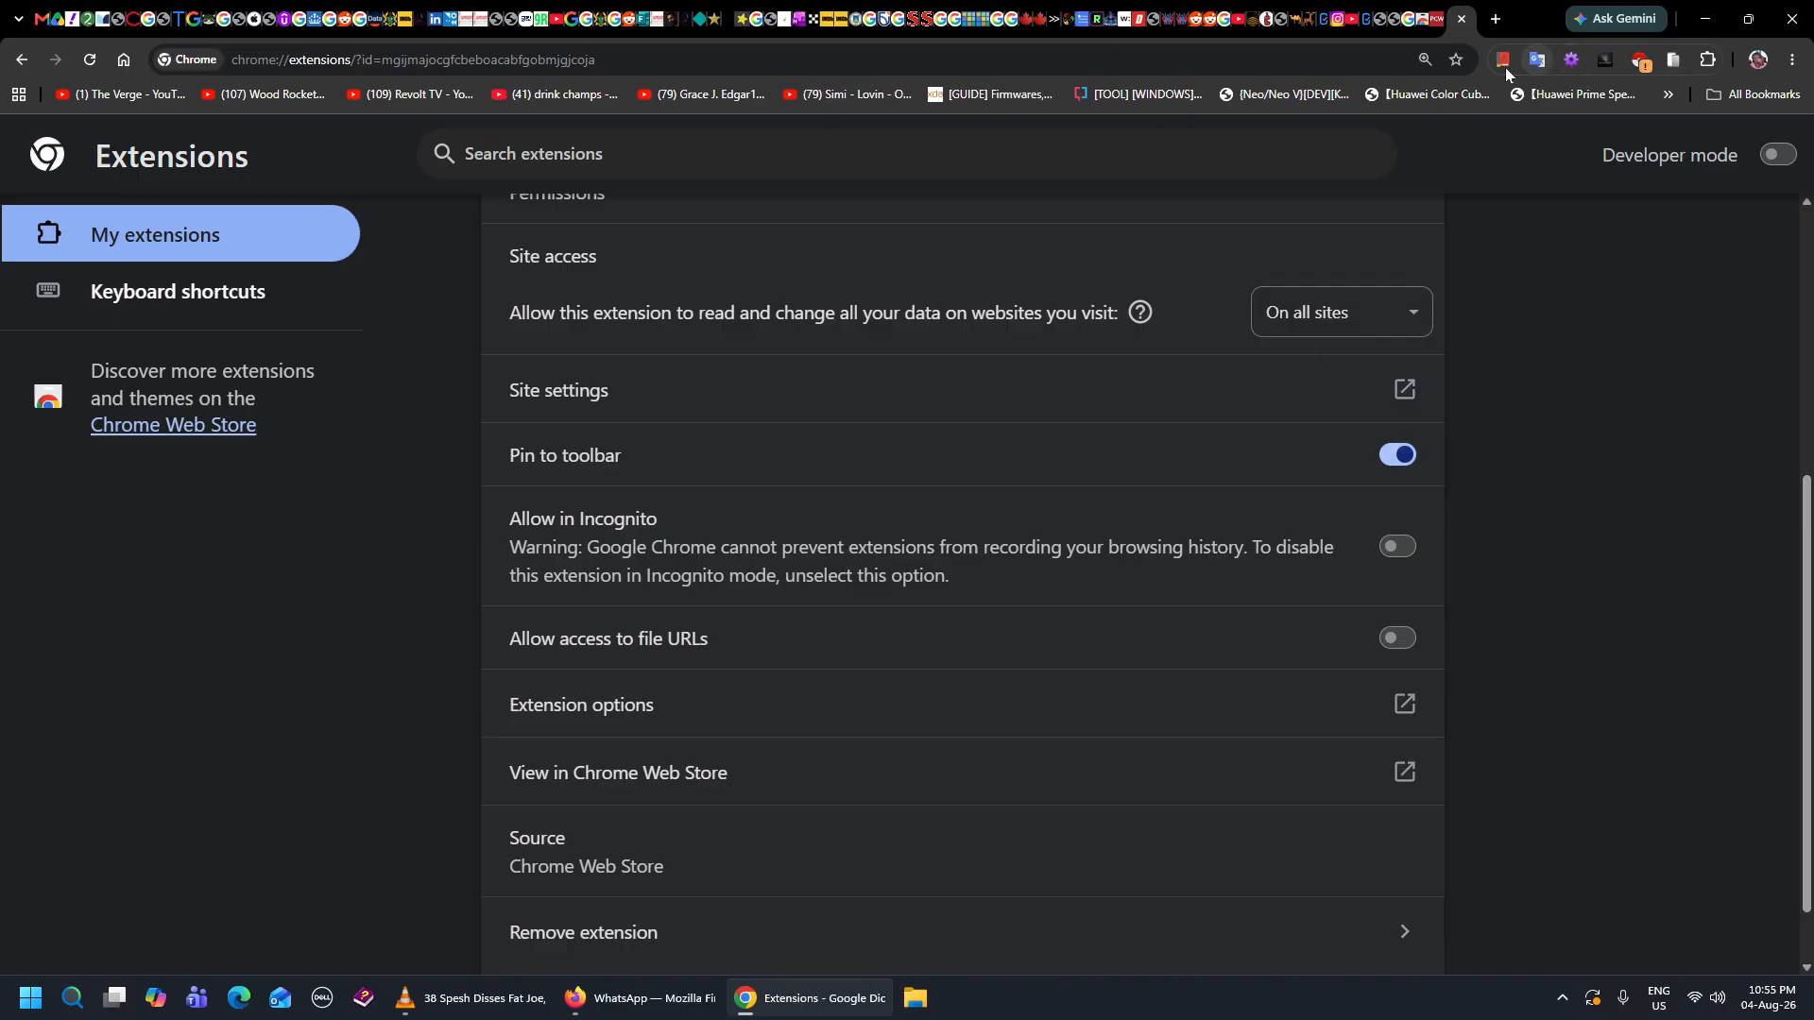
click(1400, 457)
click(1407, 456)
drag(1671, 65, 1512, 62)
Open Google Dictionary's extension options with the page enlarged, and change its language to English (UK).
scroll(810, 460, down, 2)
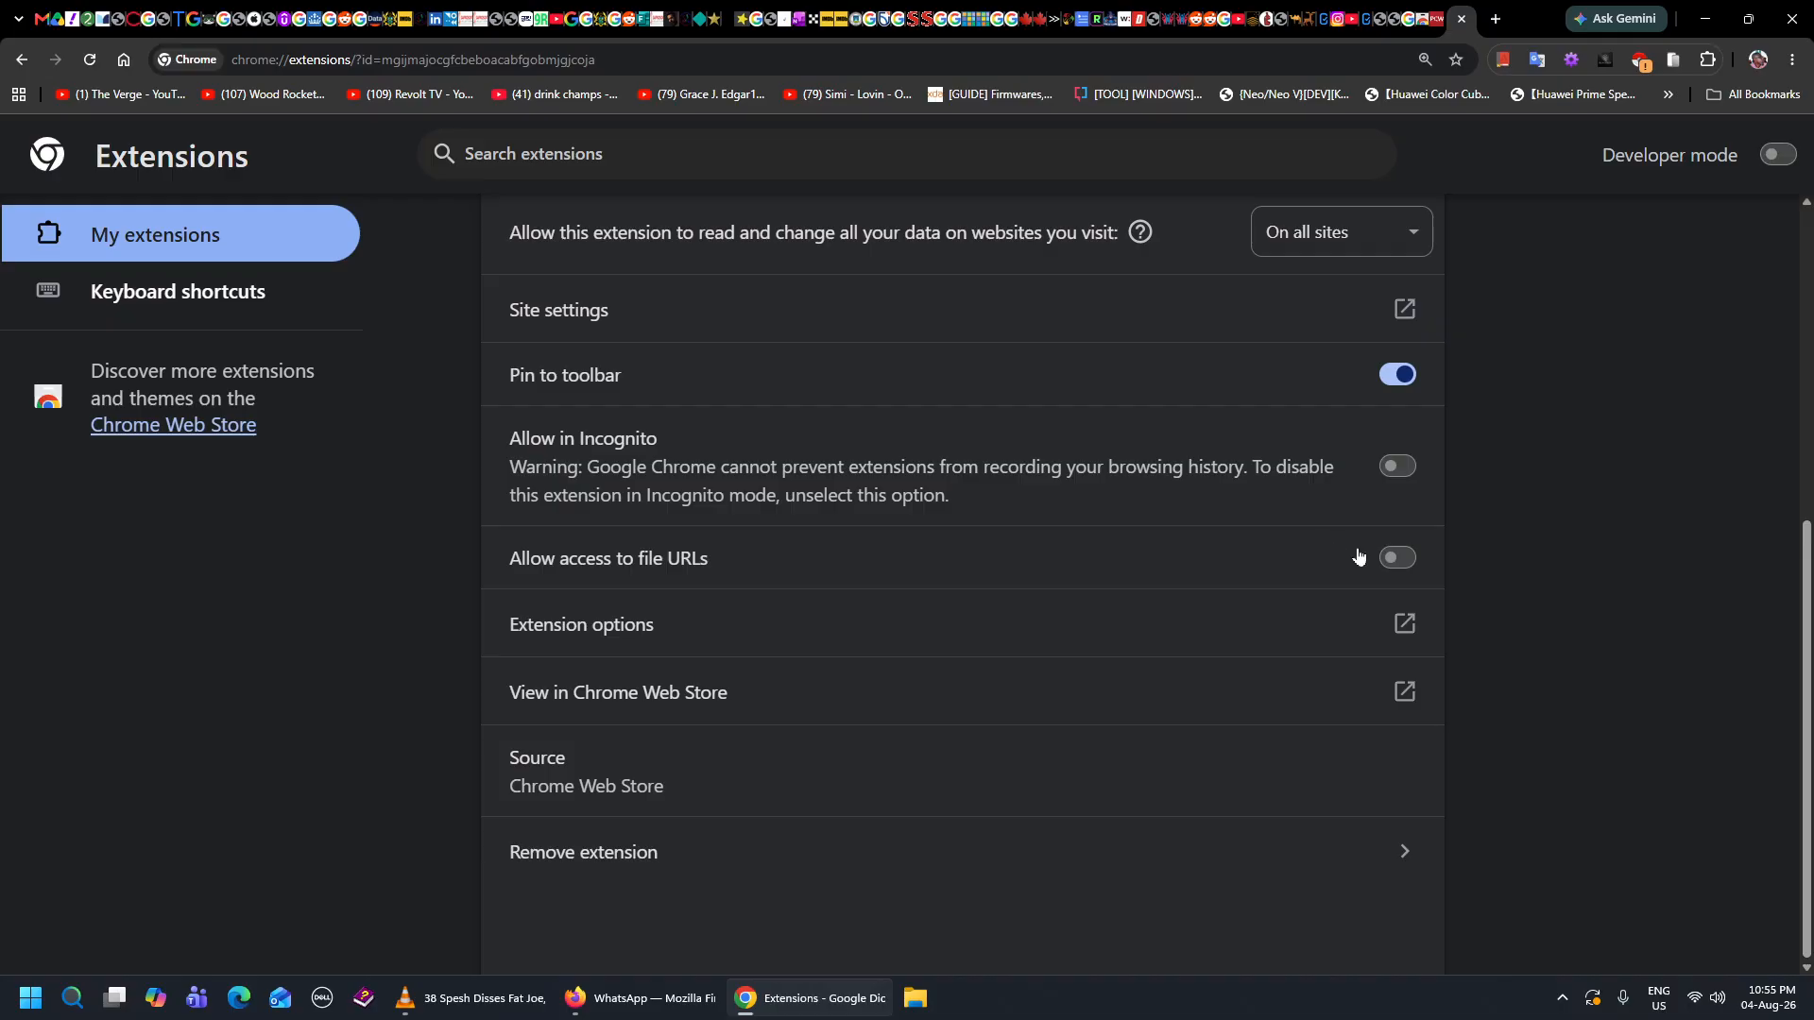
click(915, 630)
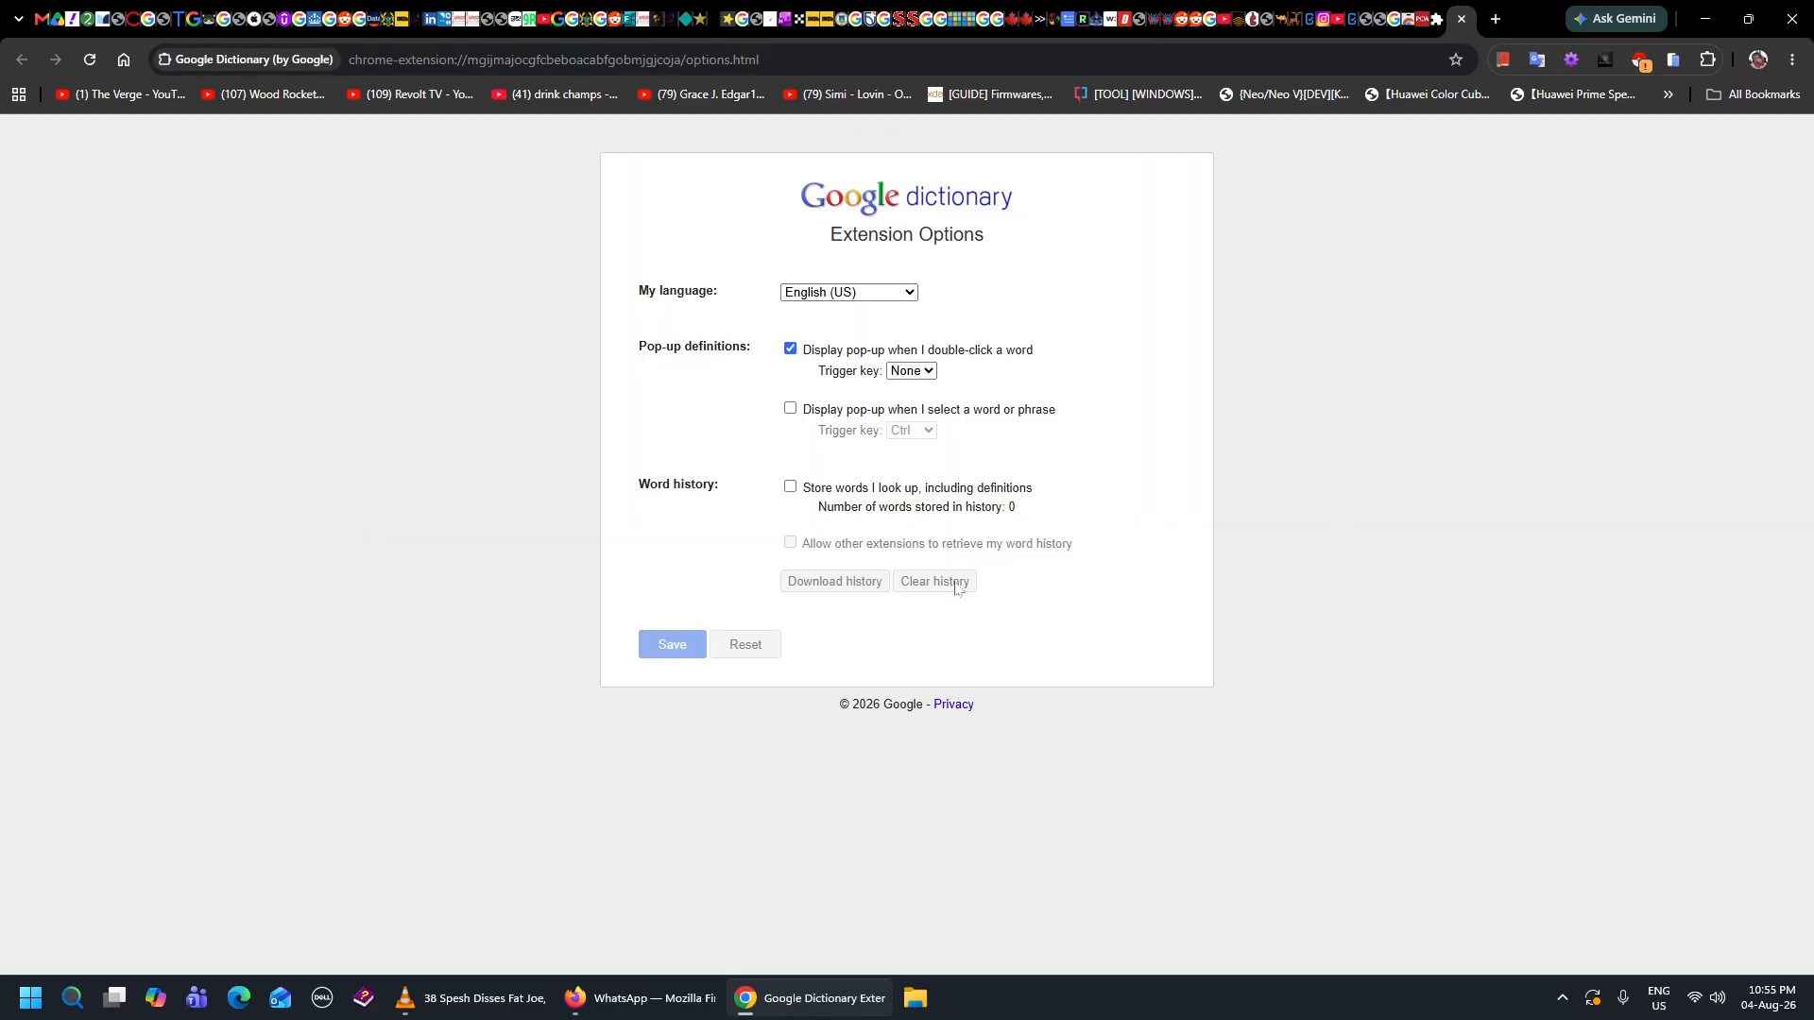
key(ctrl+plus)
key(ctrl+plus)
key(ctrl+plus)
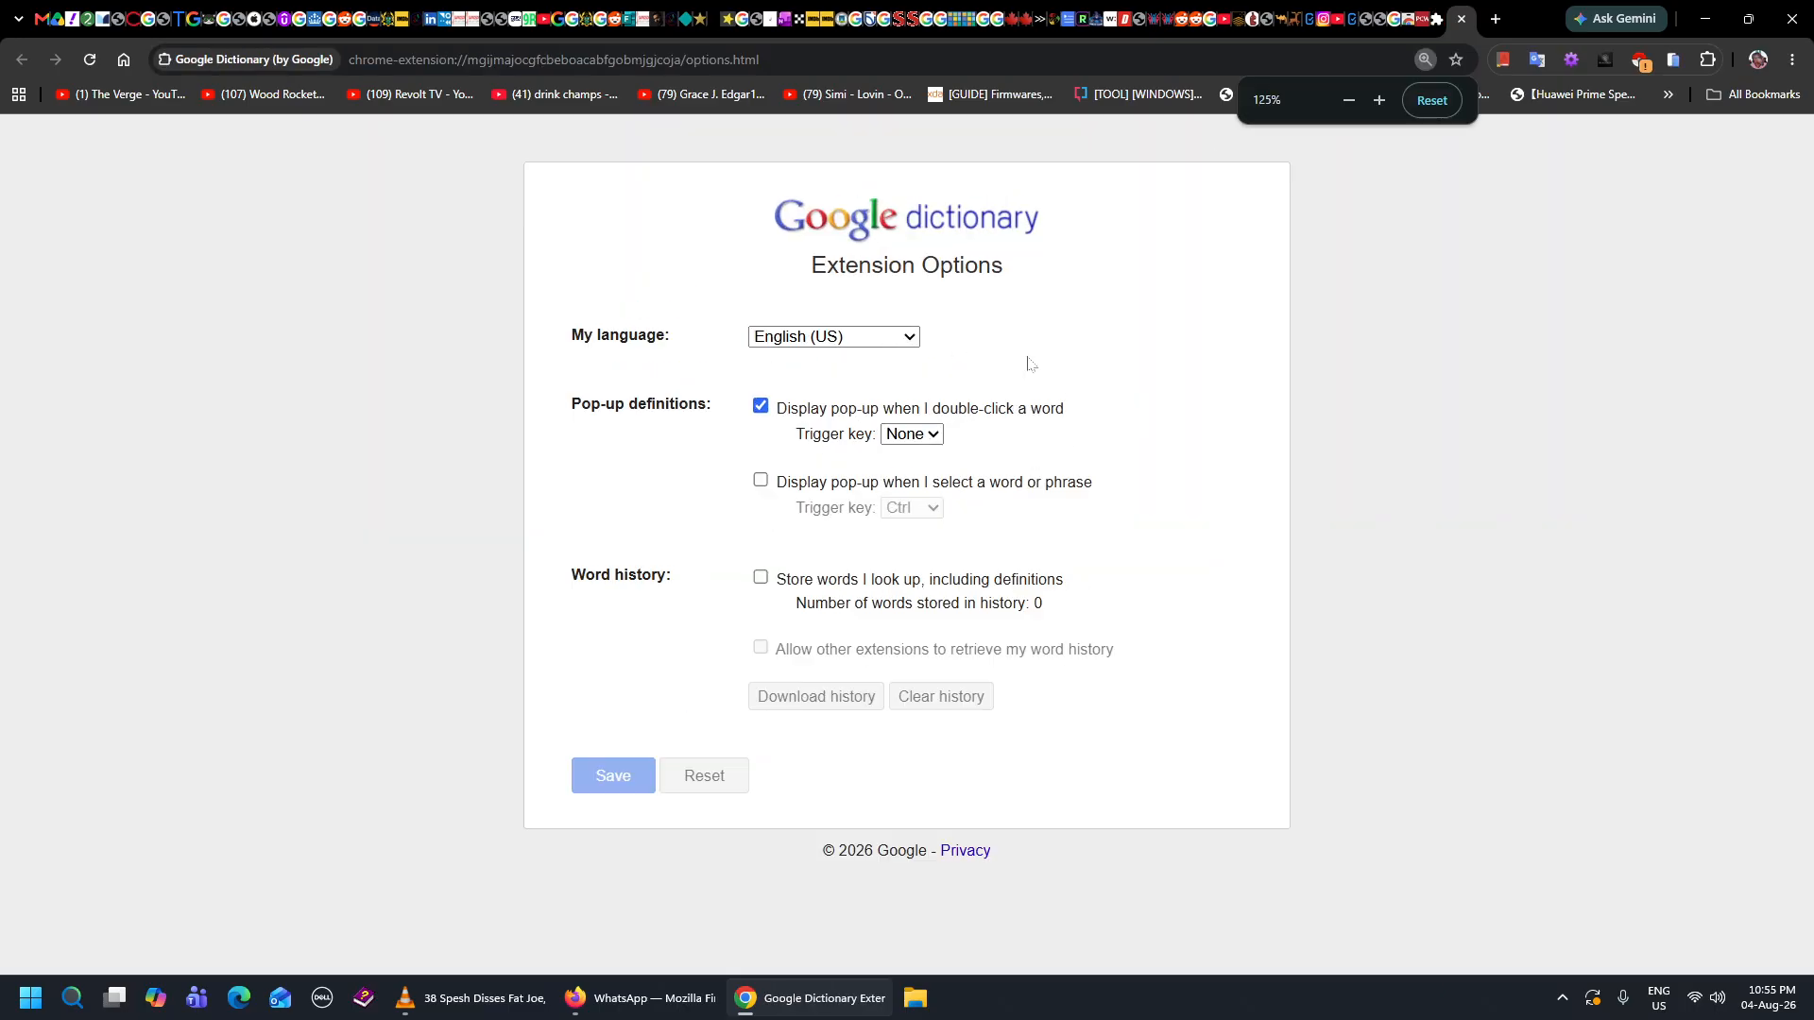
key(ctrl+plus)
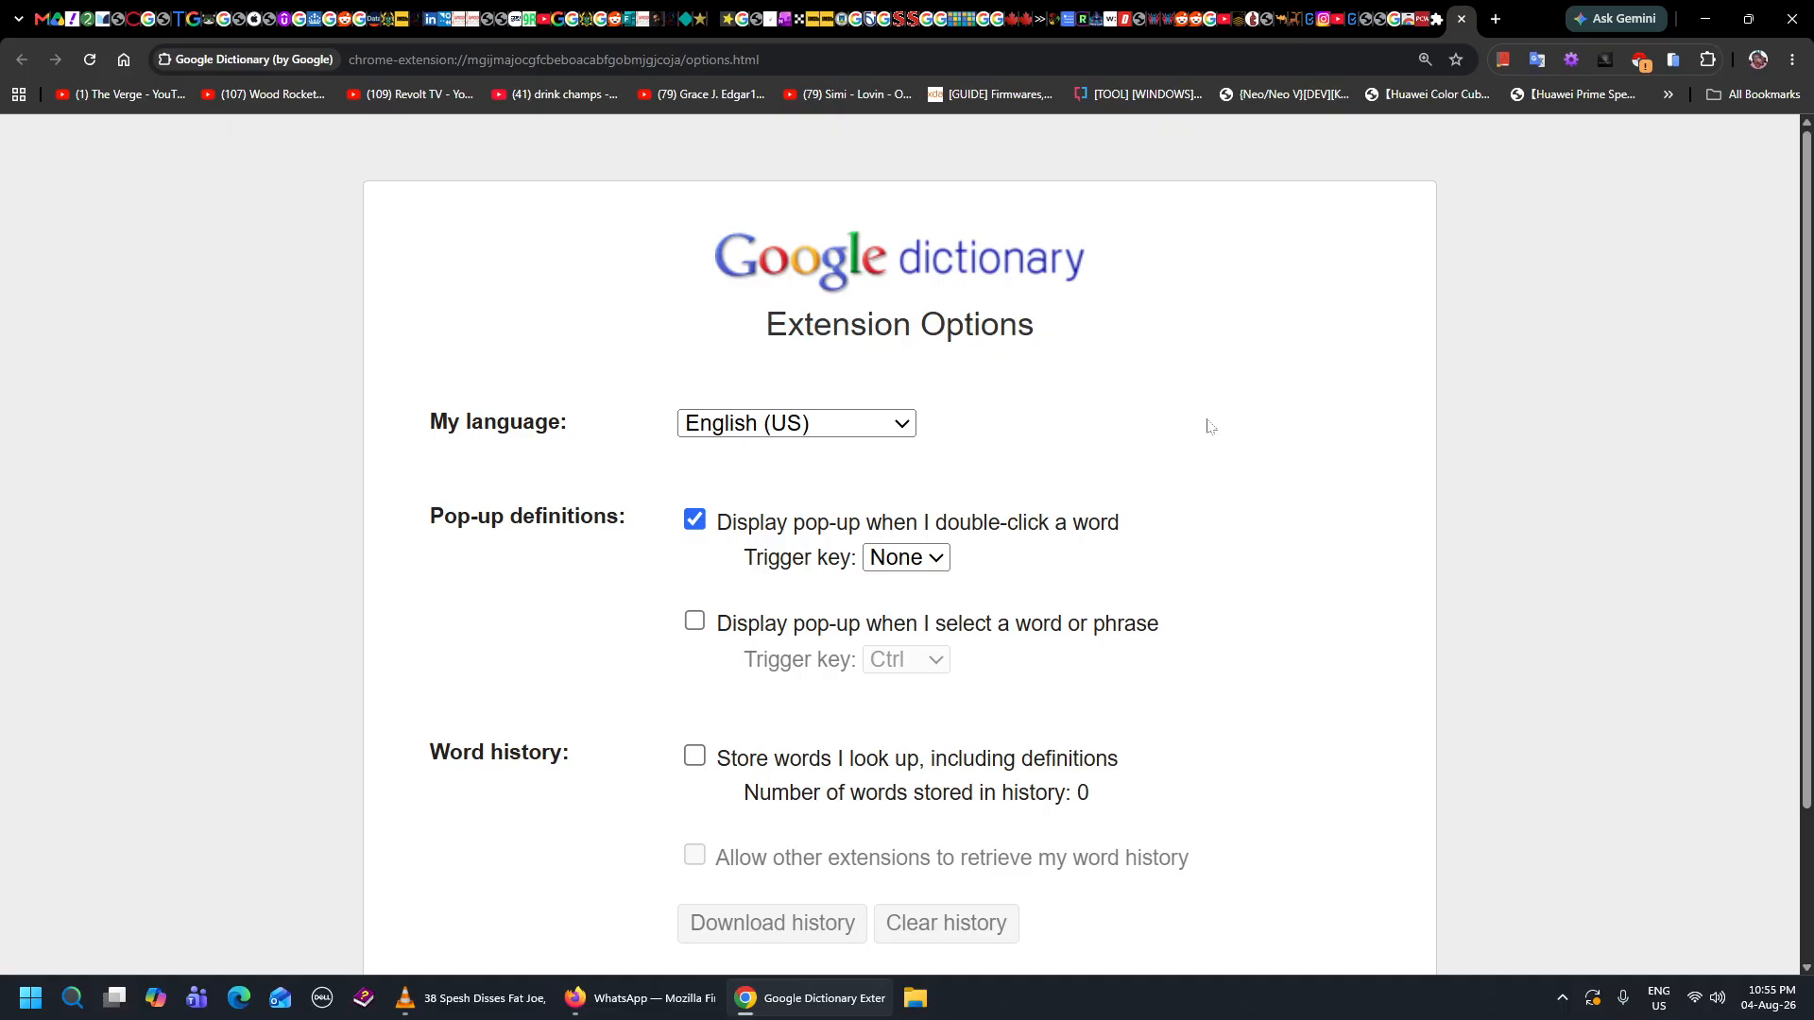
scroll(1209, 426, down, 1)
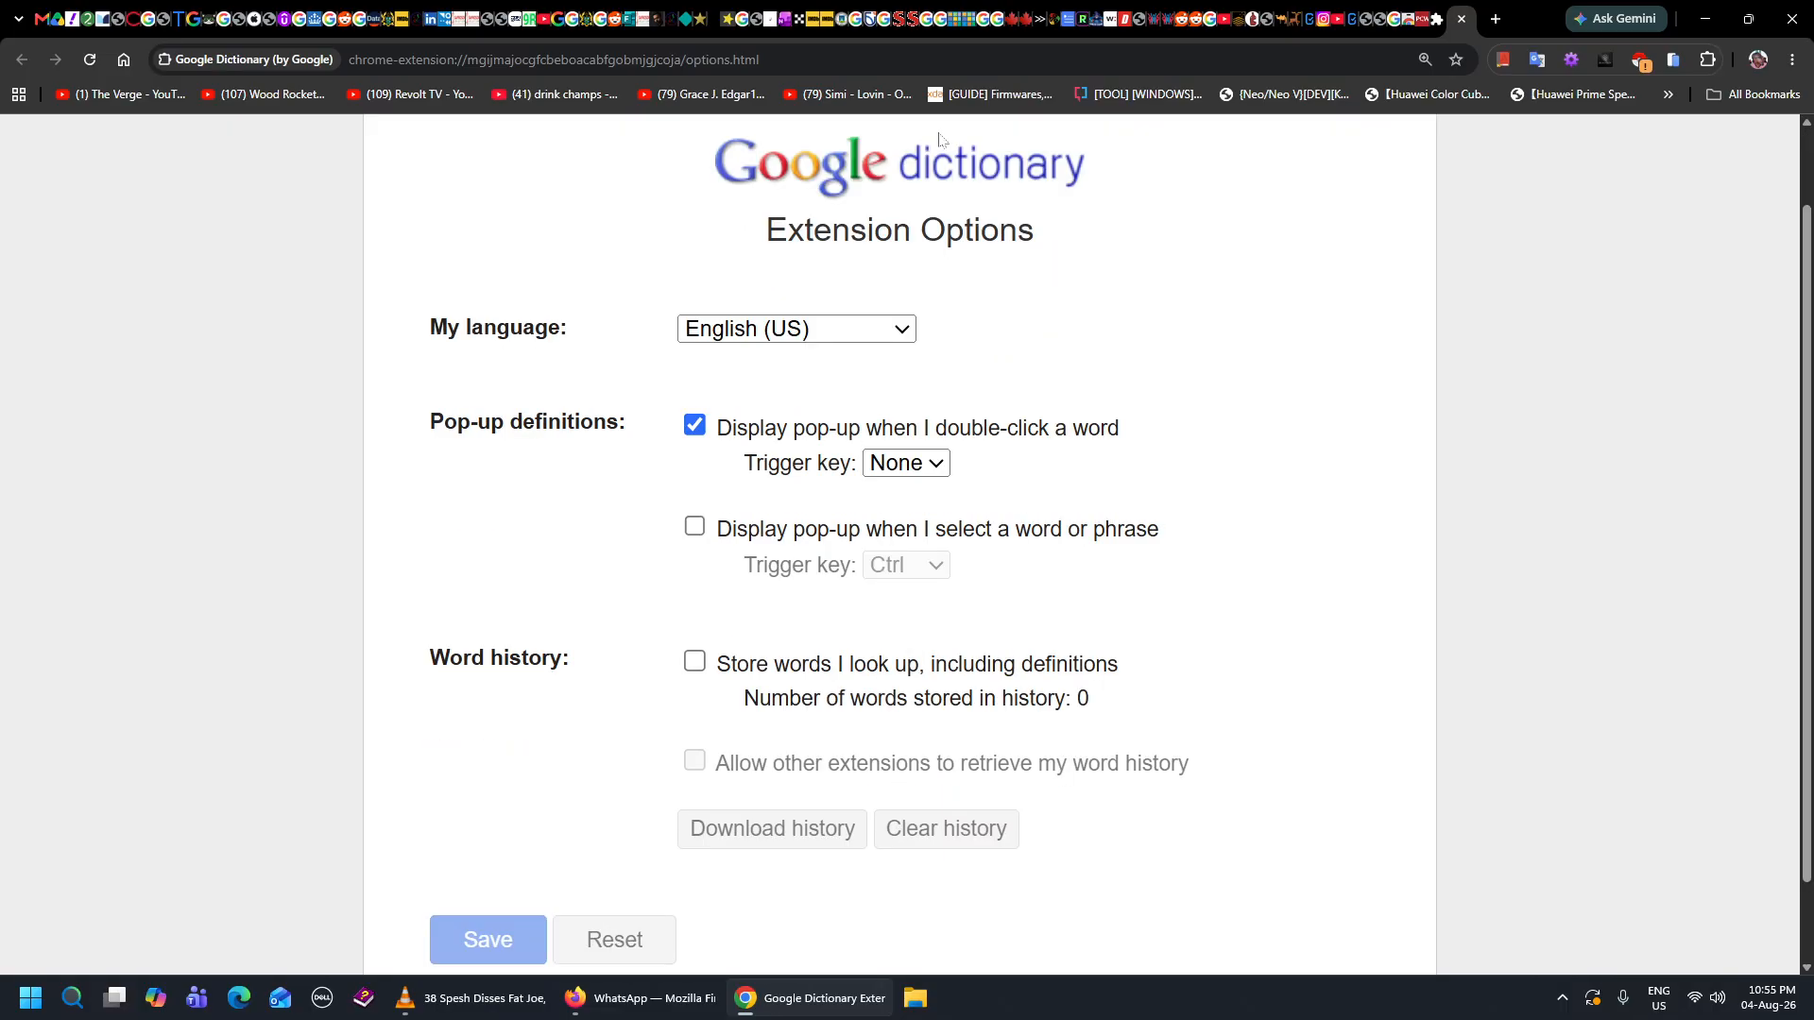
click(792, 333)
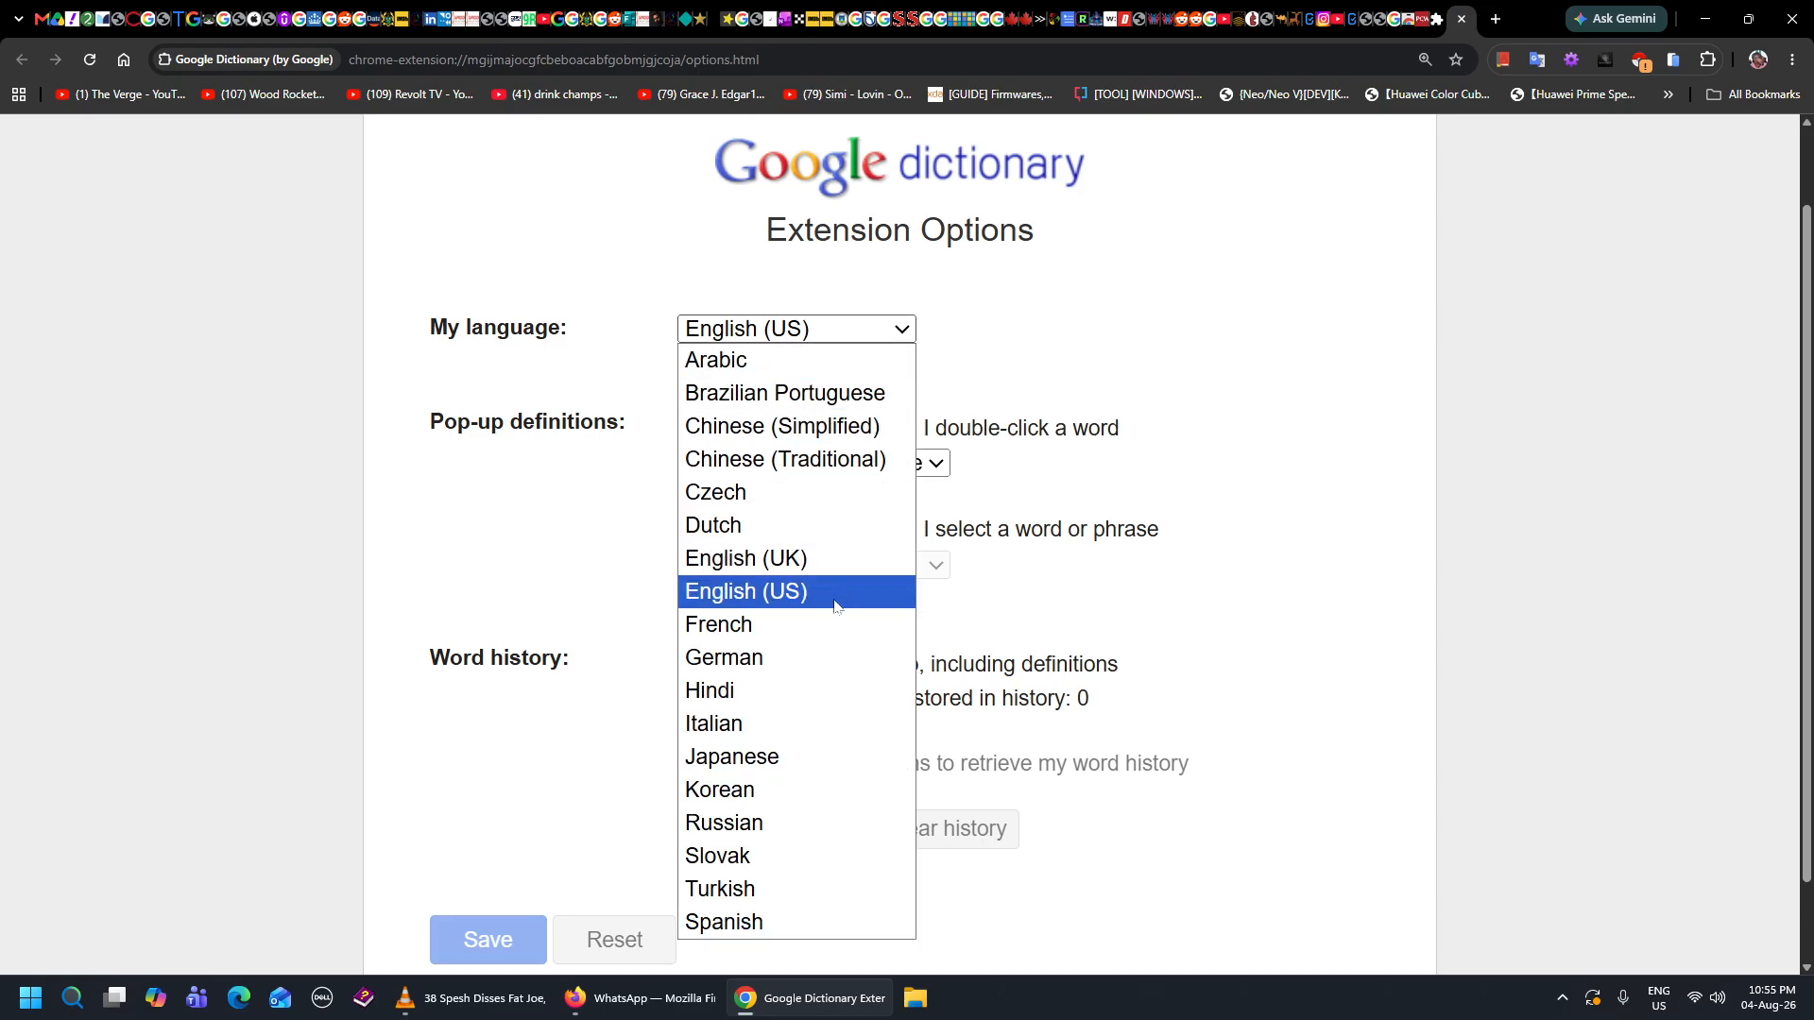
click(789, 558)
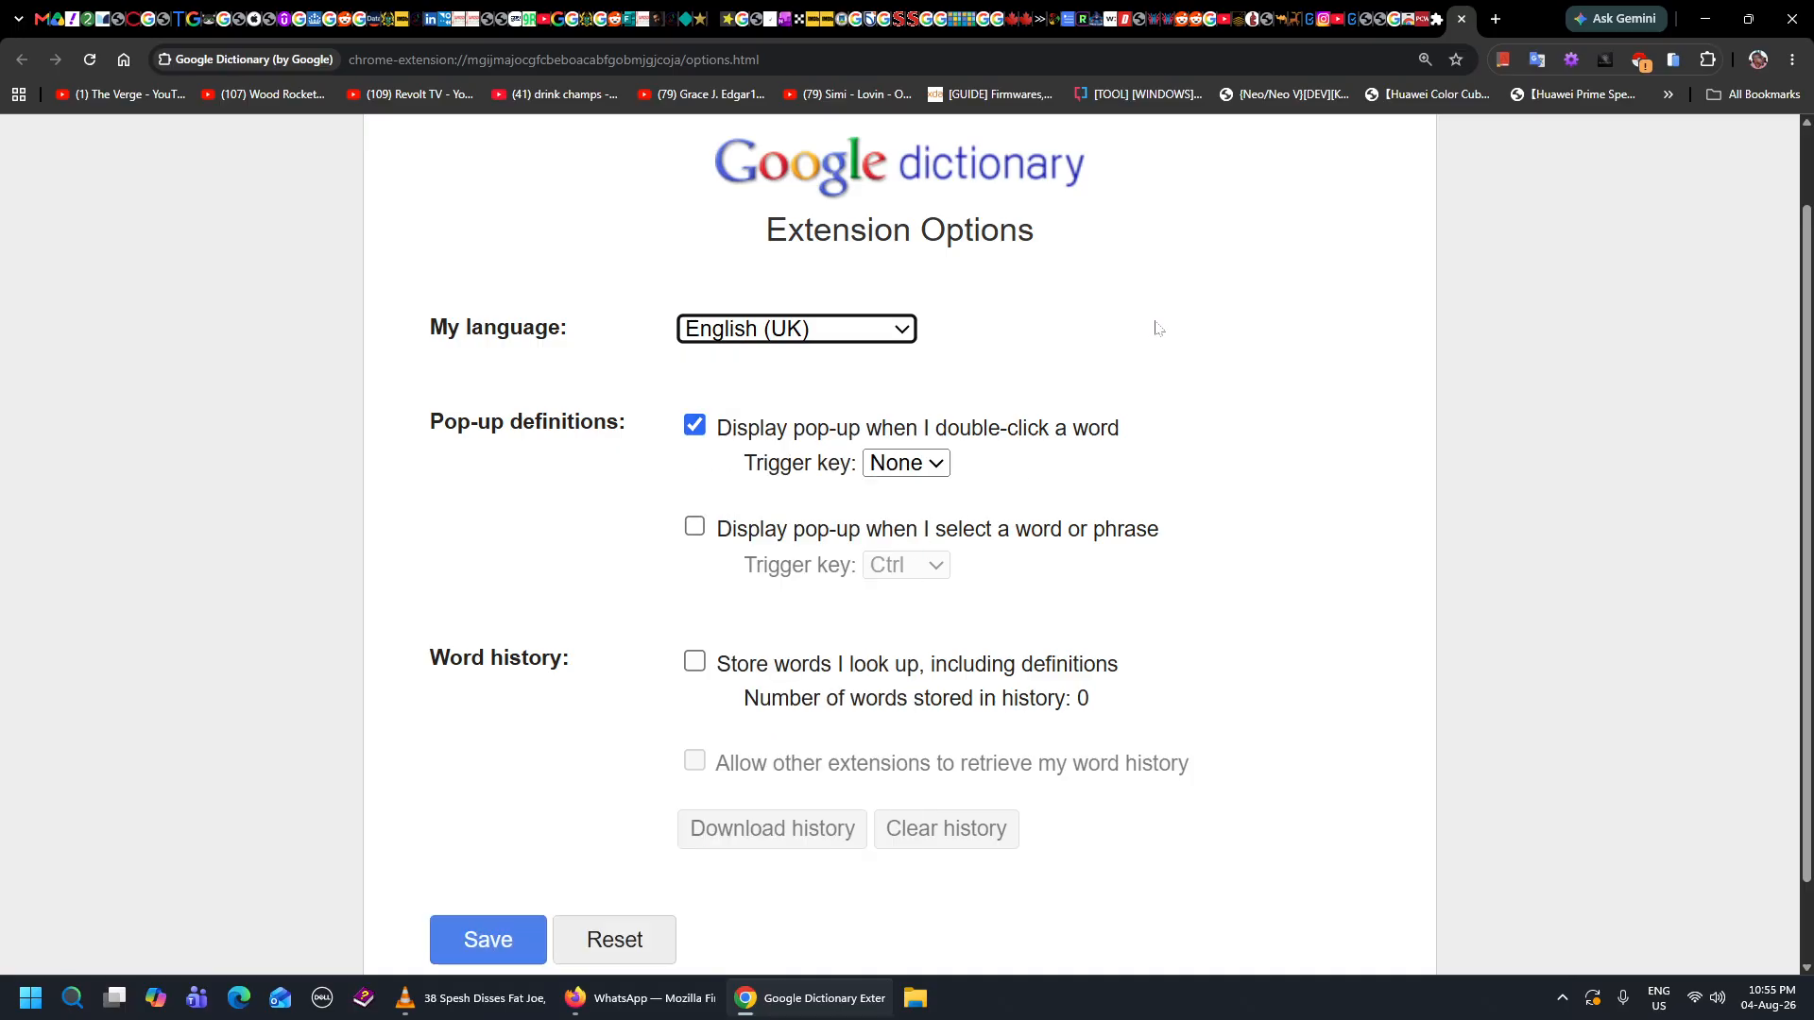
Examine the pop-up definition options and the trigger key choices for the double-click pop-up without picking one, highlighting words in the option labels.
scroll(1158, 328, down, 1)
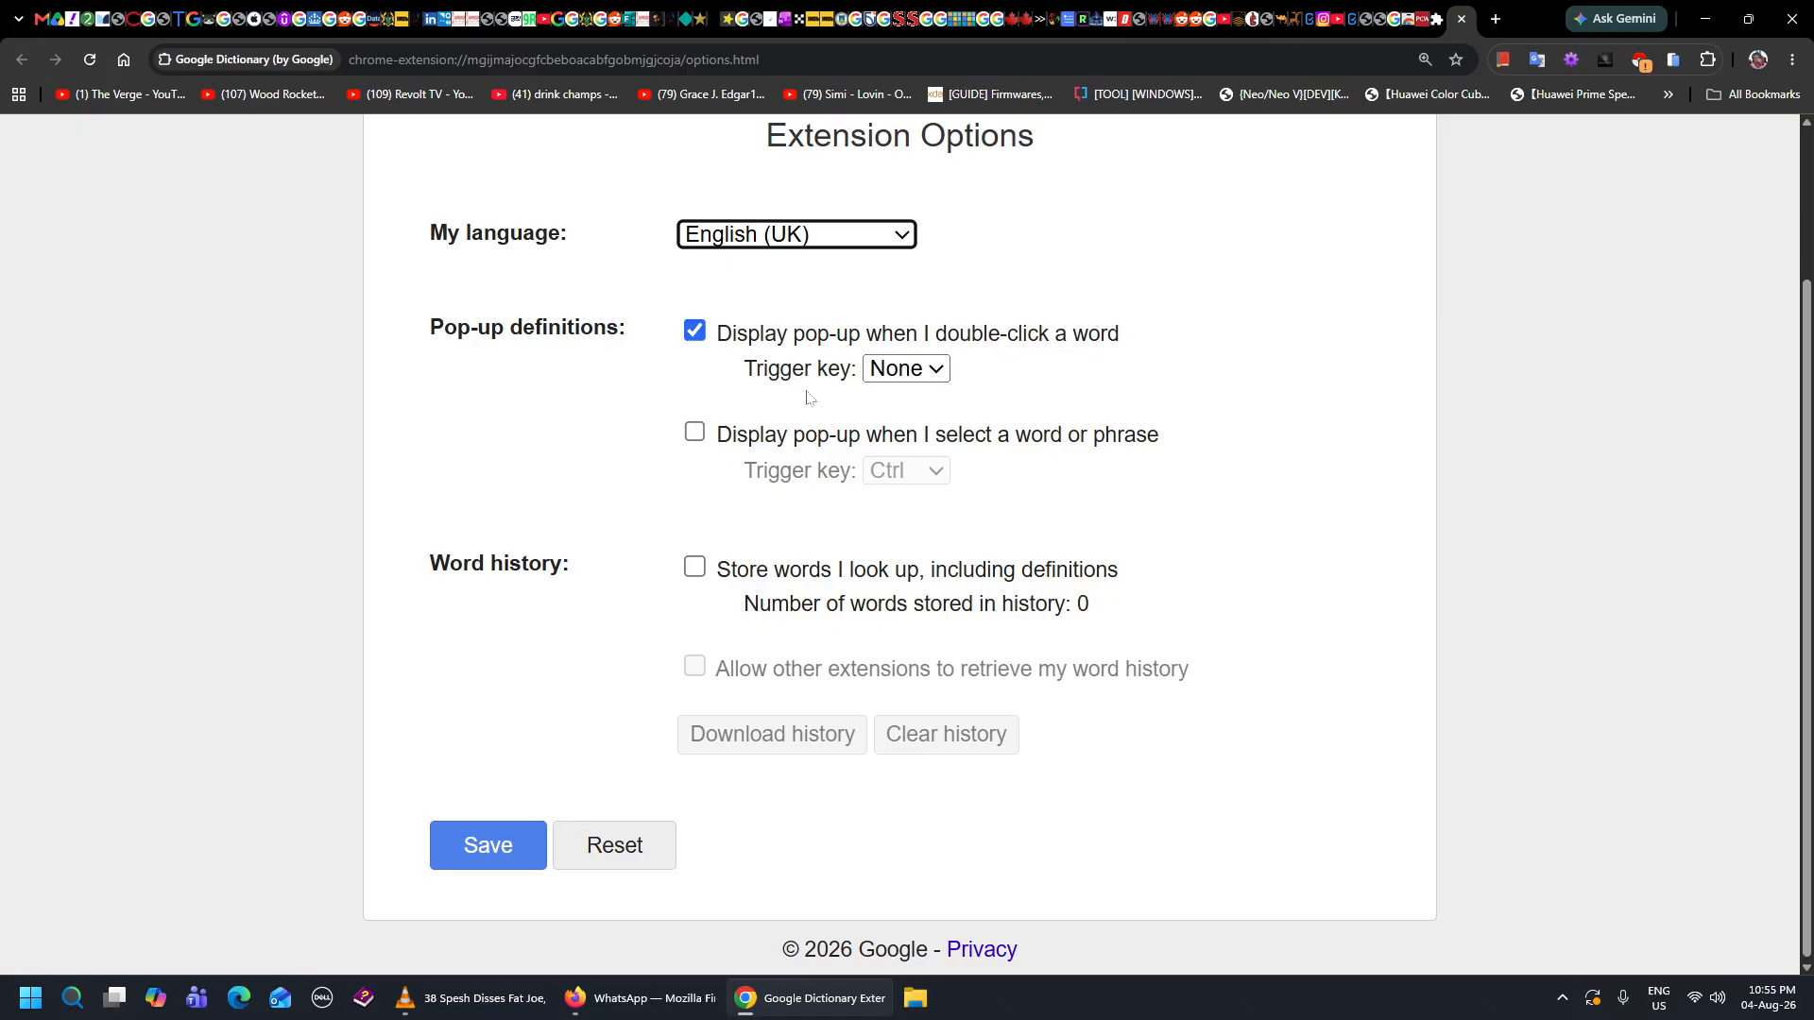
click(909, 376)
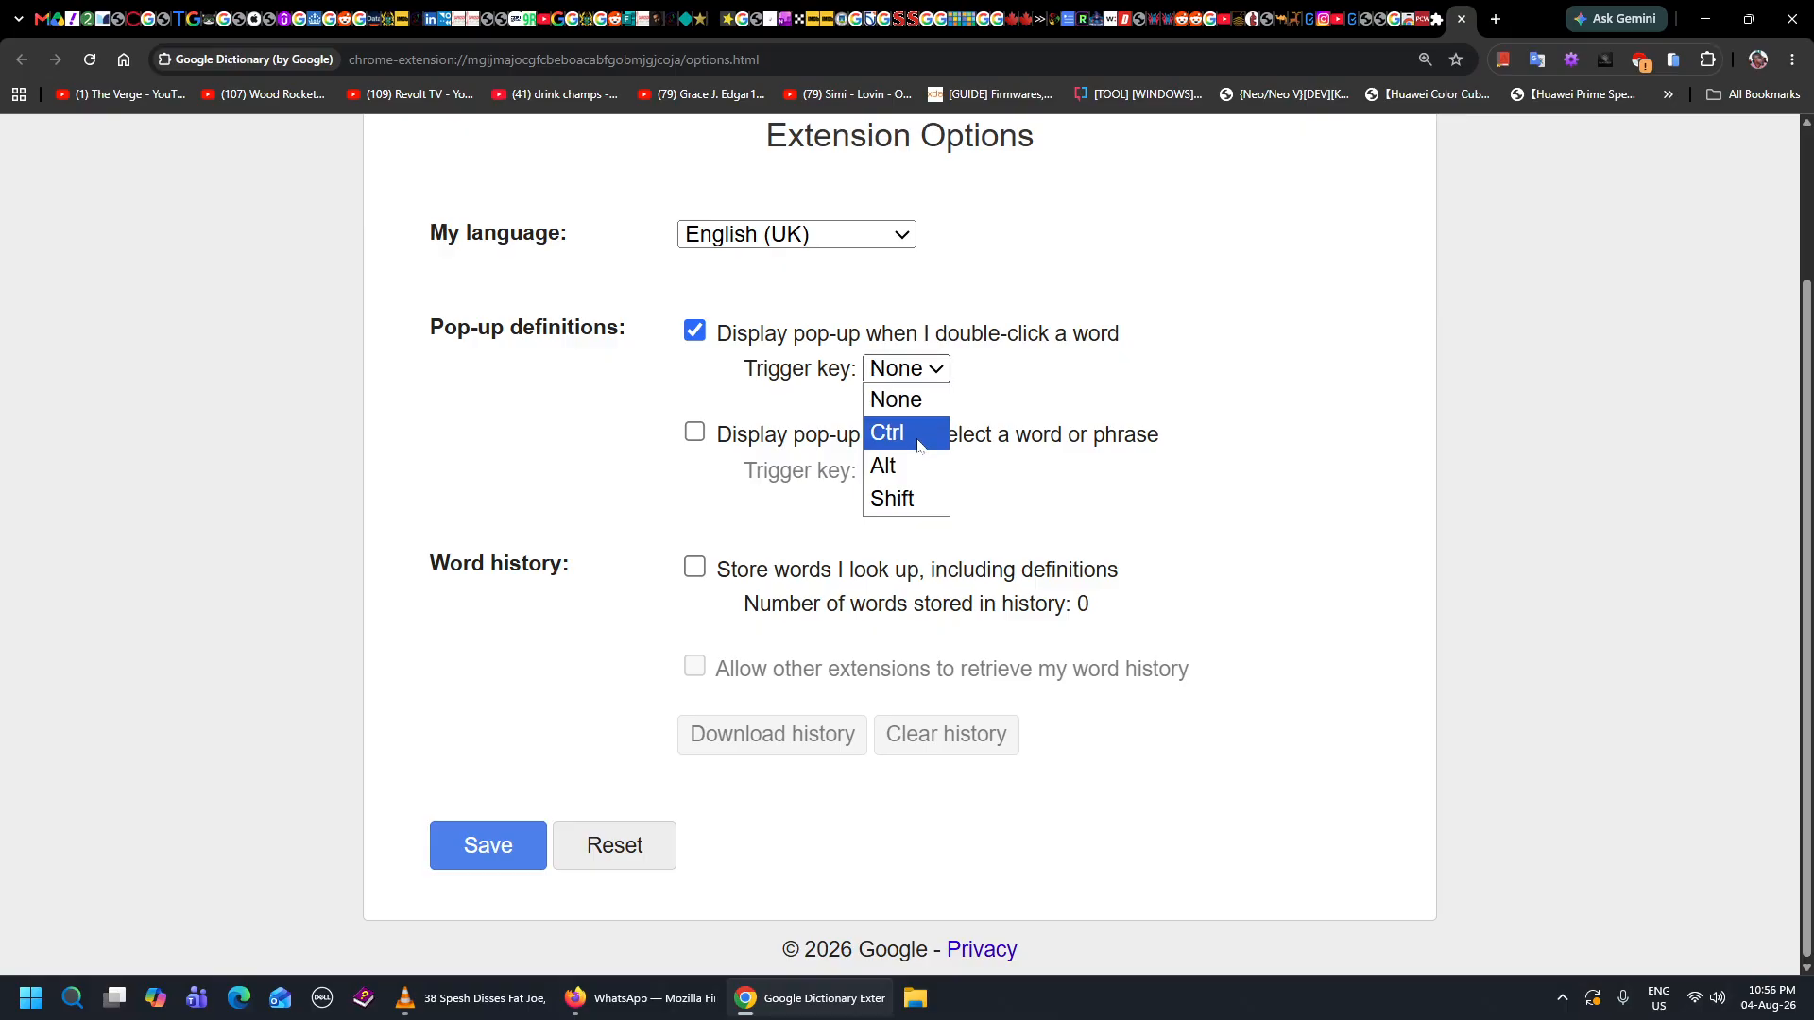
key(Escape)
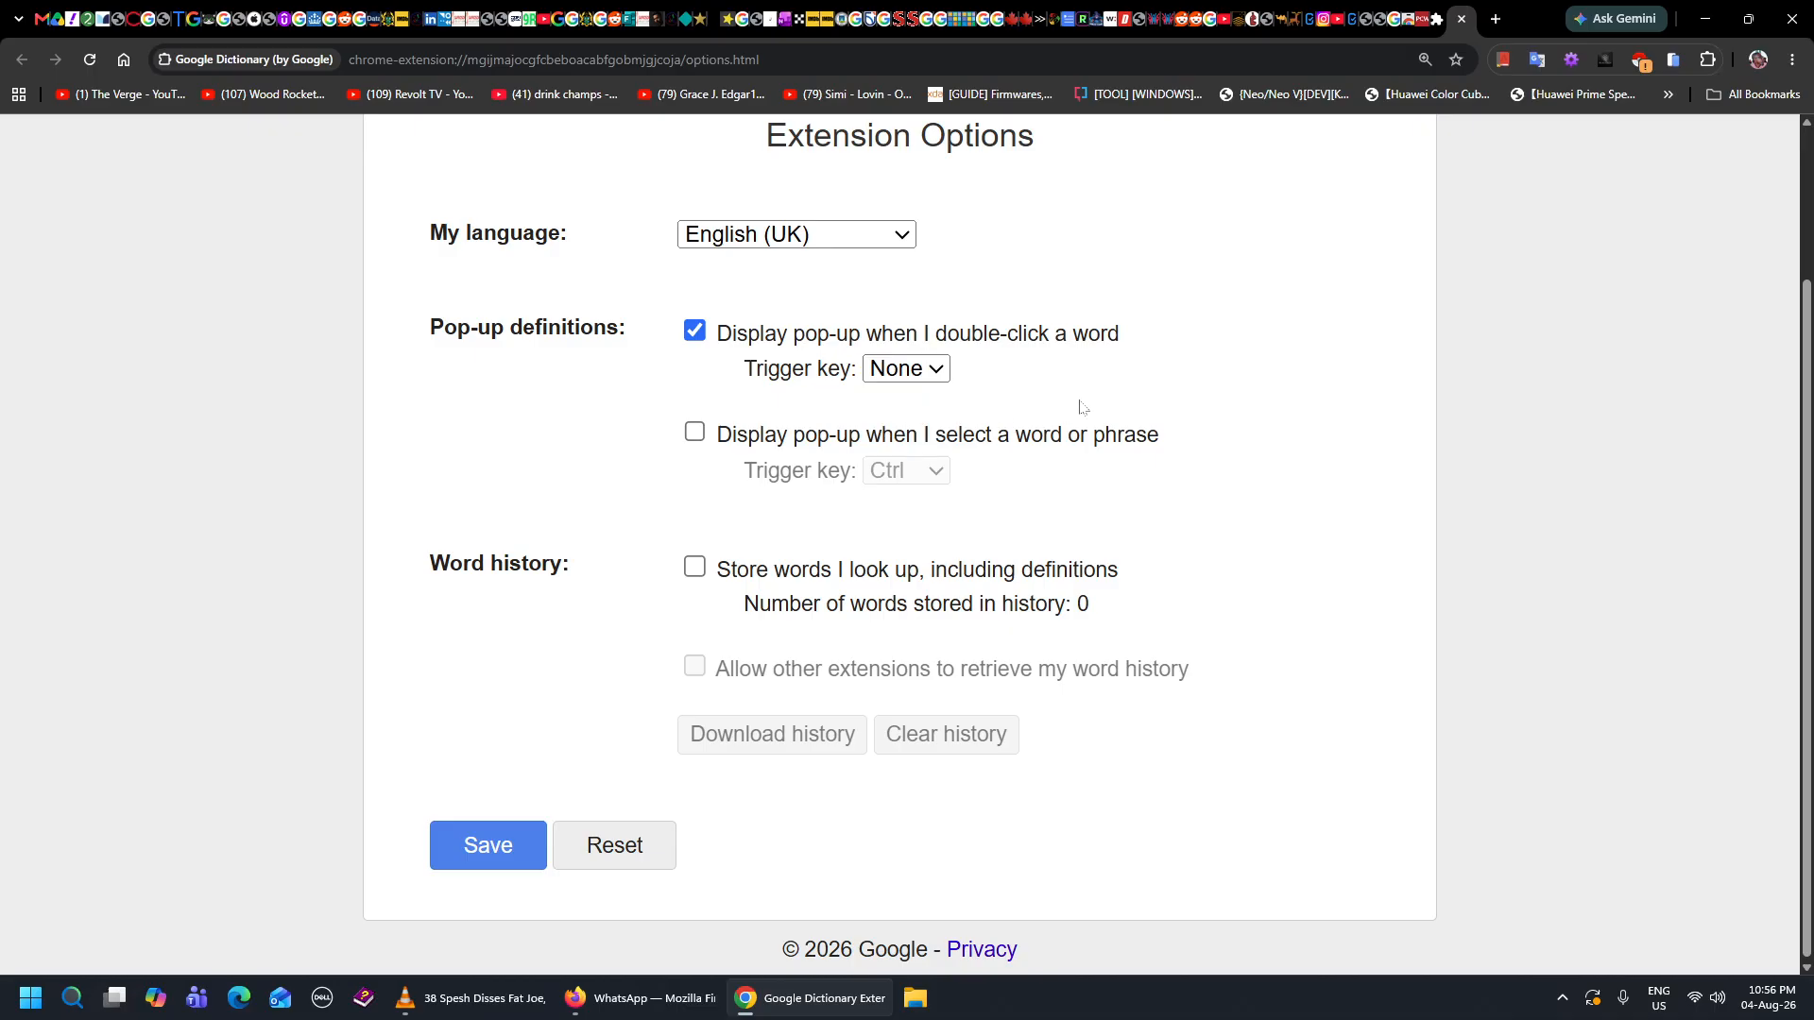
double_click(965, 334)
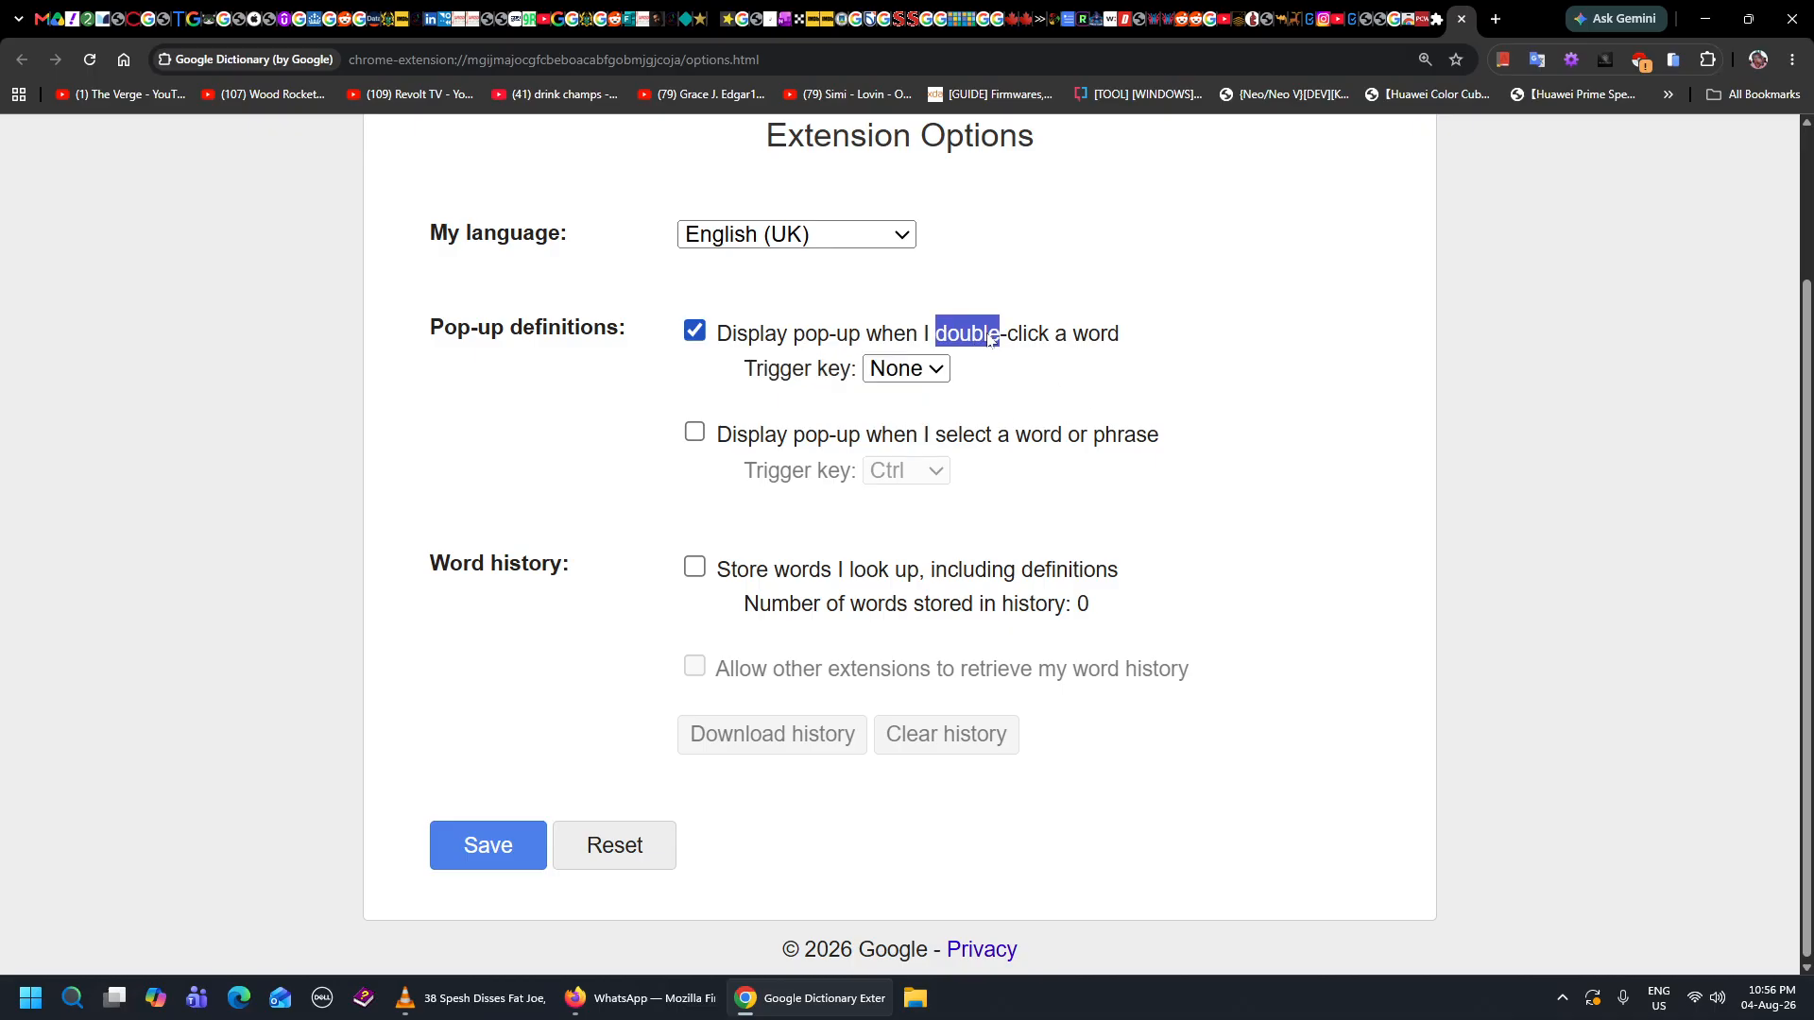
click(1096, 369)
click(920, 376)
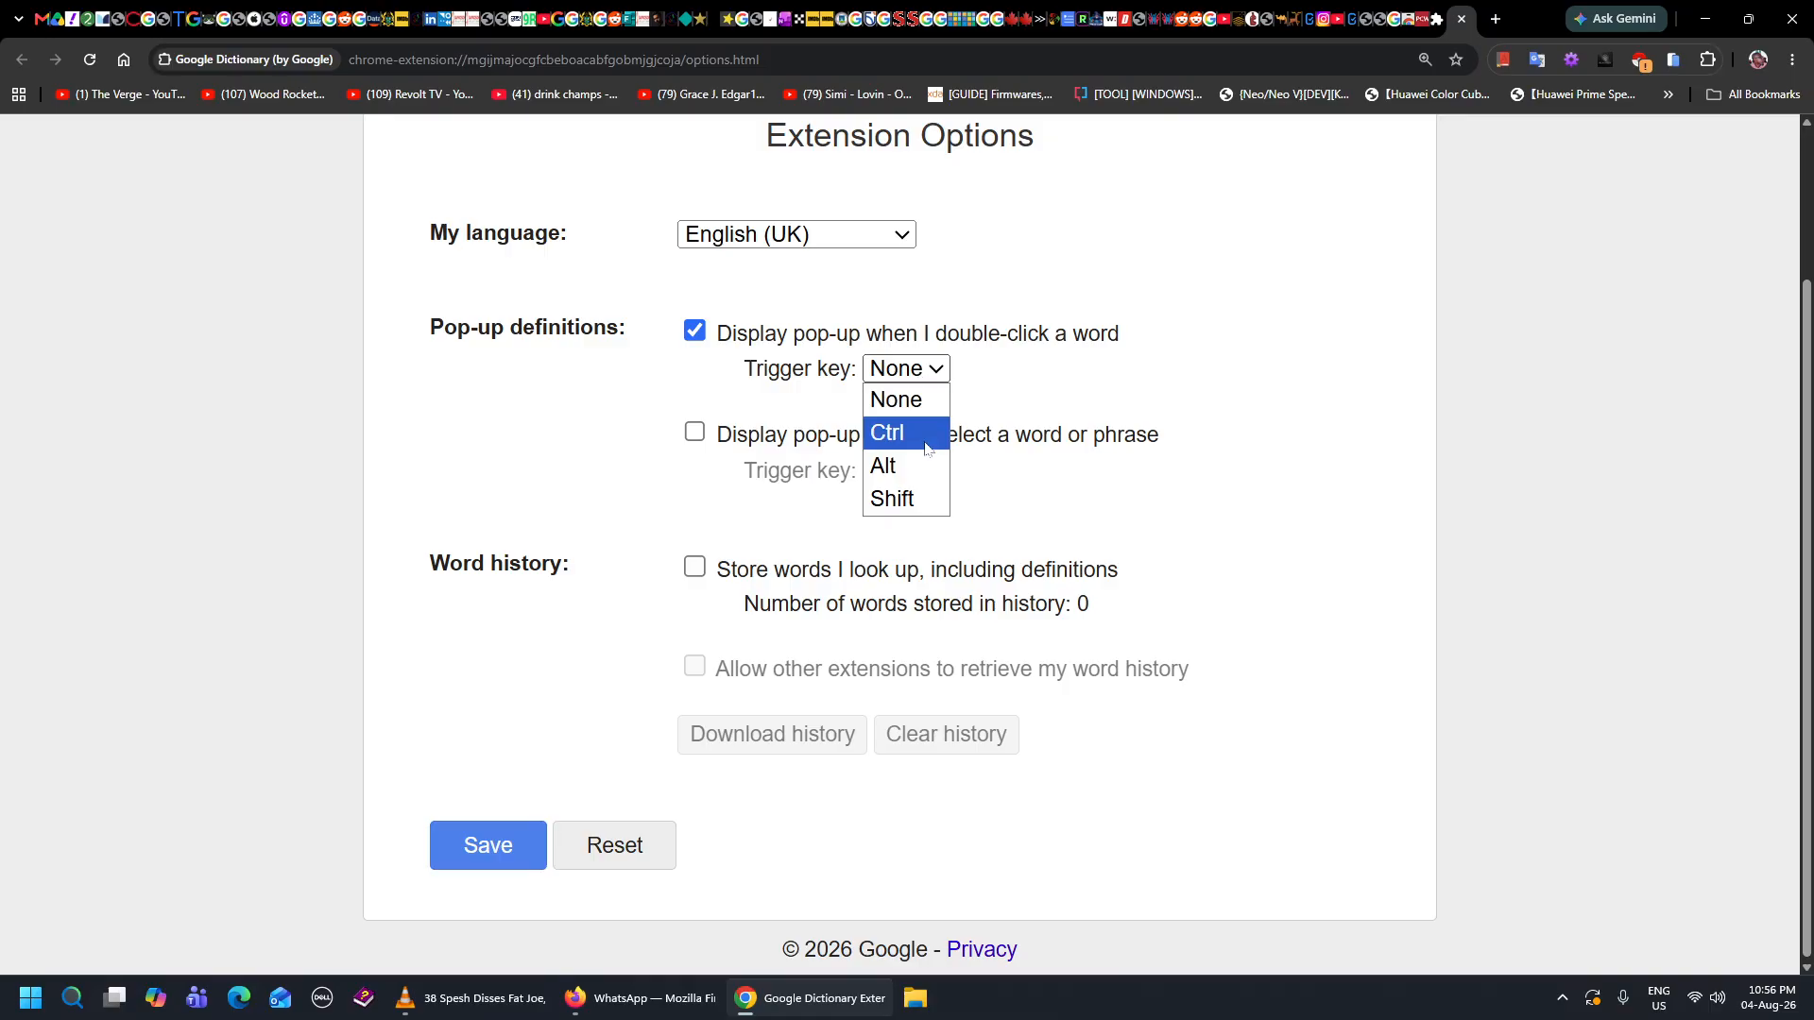
click(1188, 373)
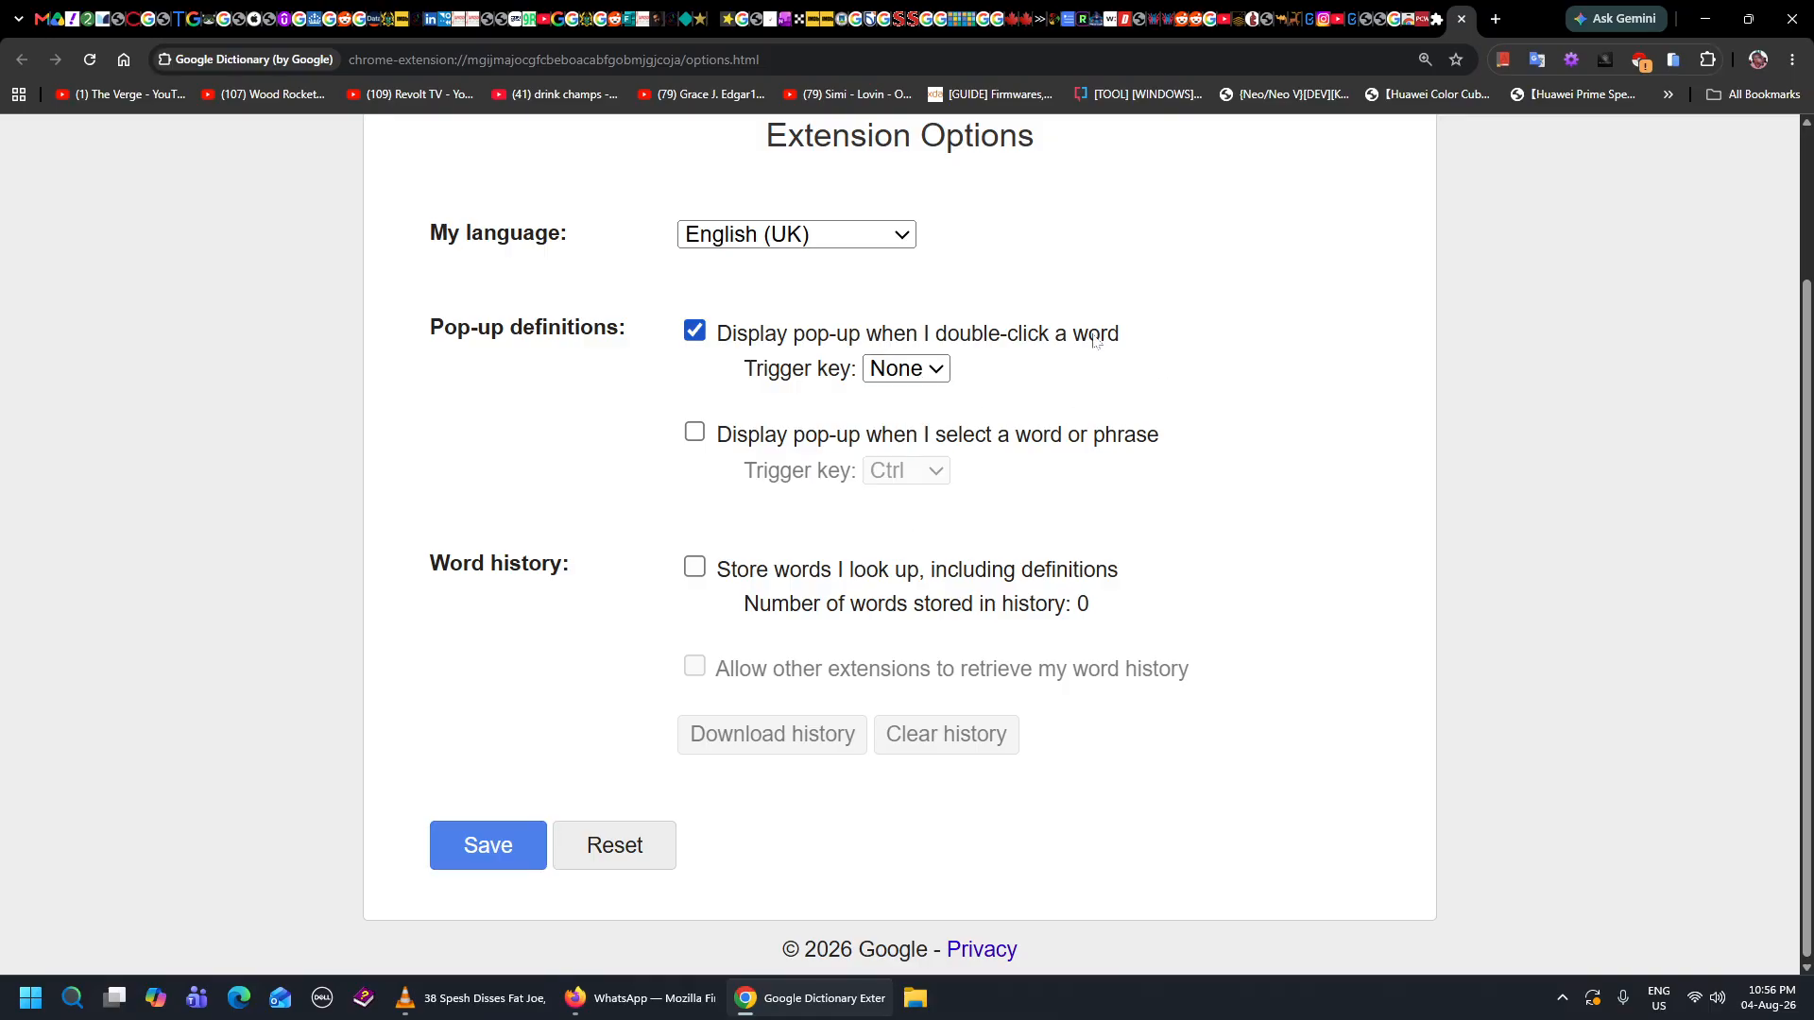
double_click(1096, 334)
click(1209, 354)
double_click(1108, 442)
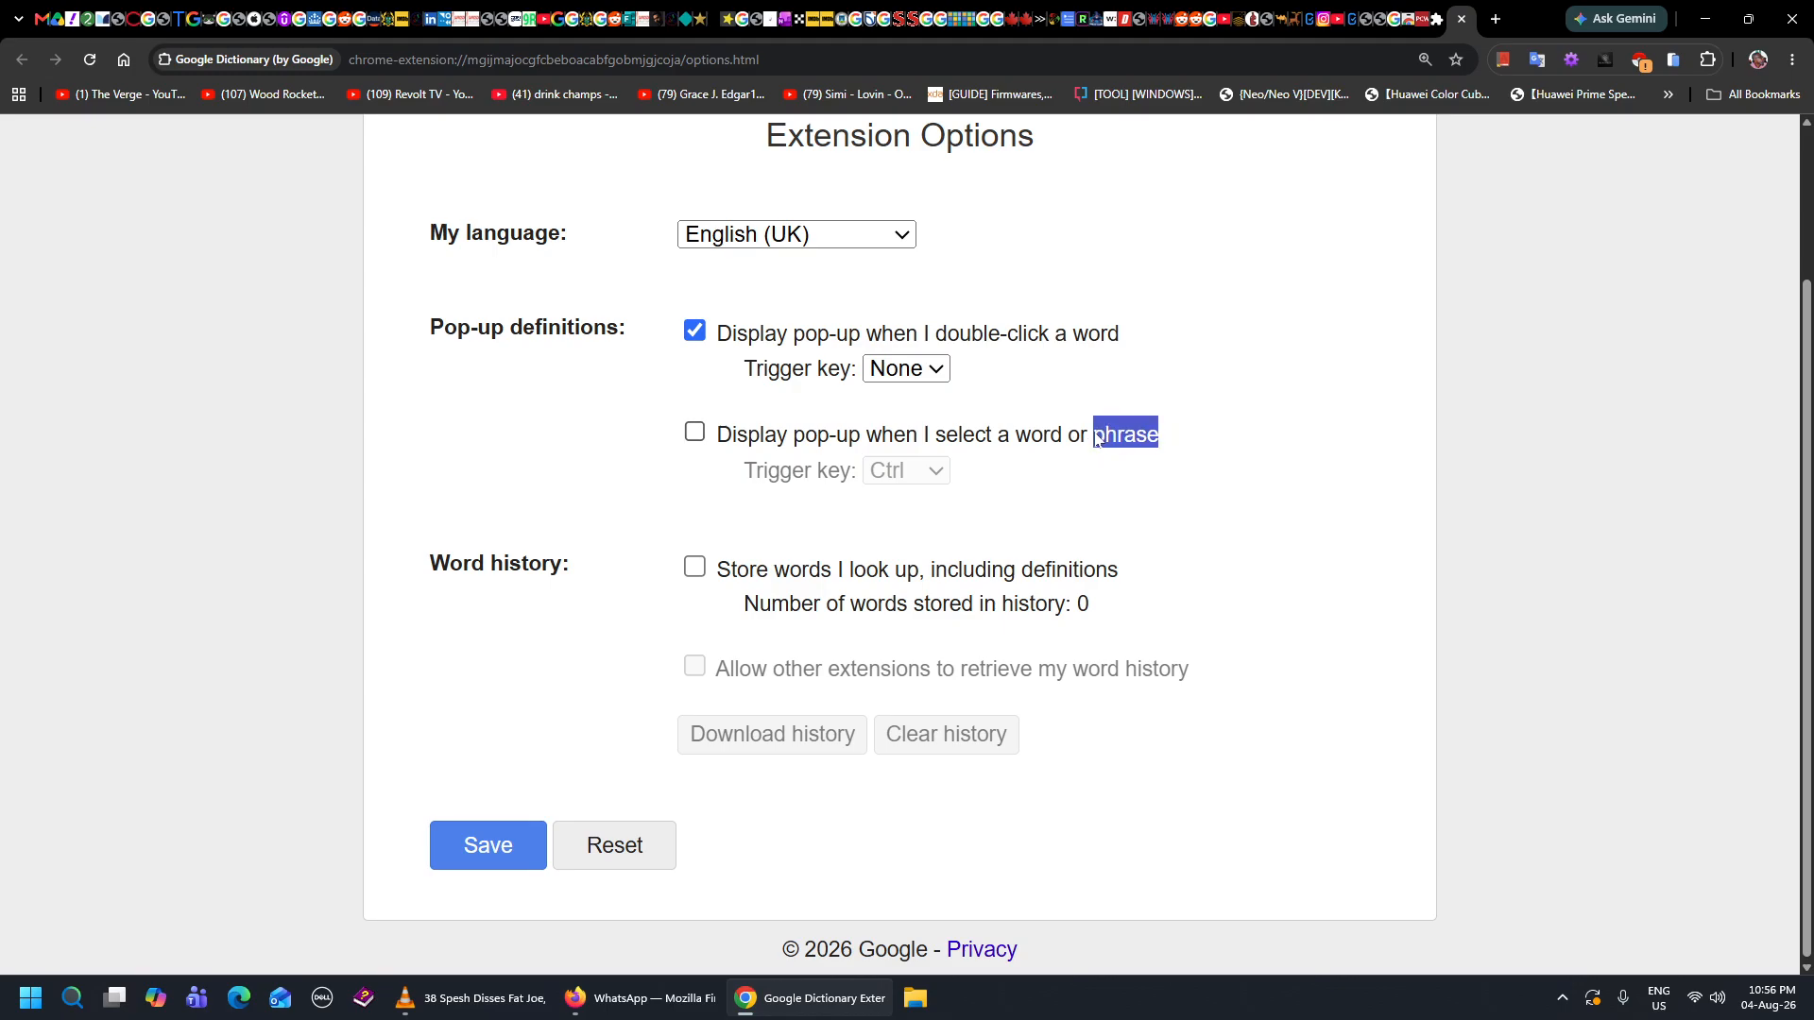
click(1192, 359)
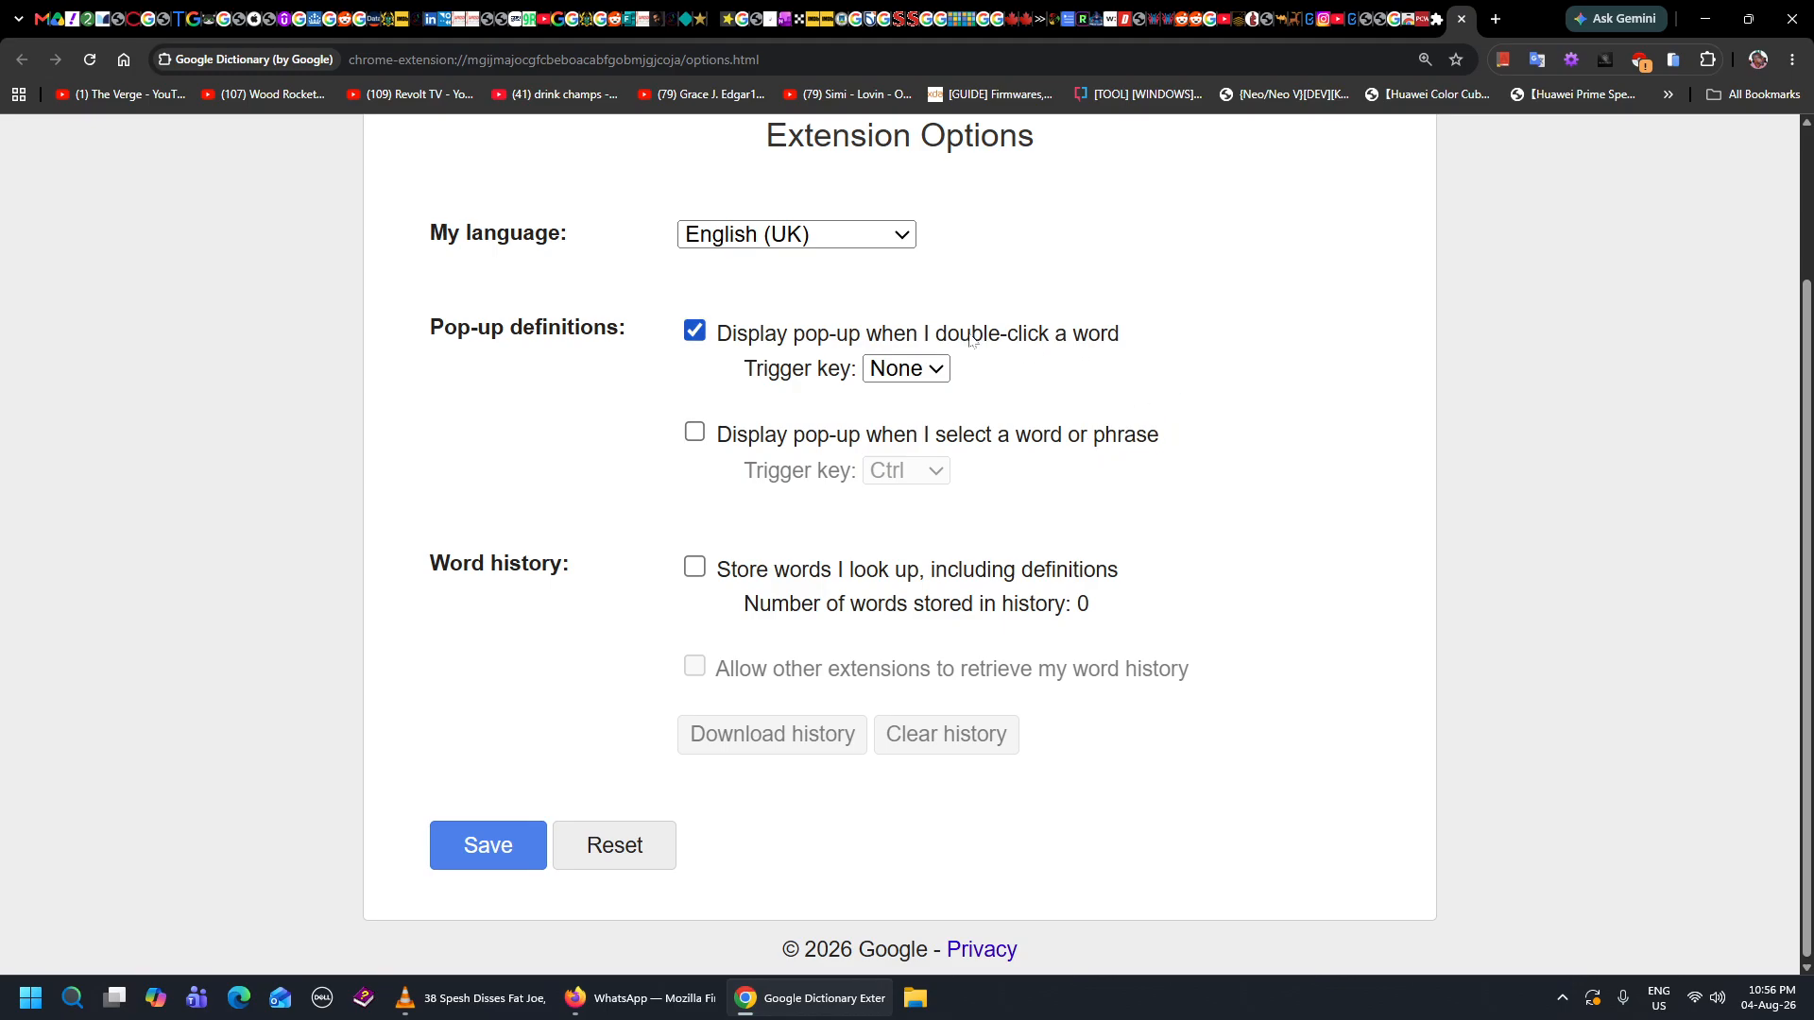
double_click(1093, 335)
click(1241, 375)
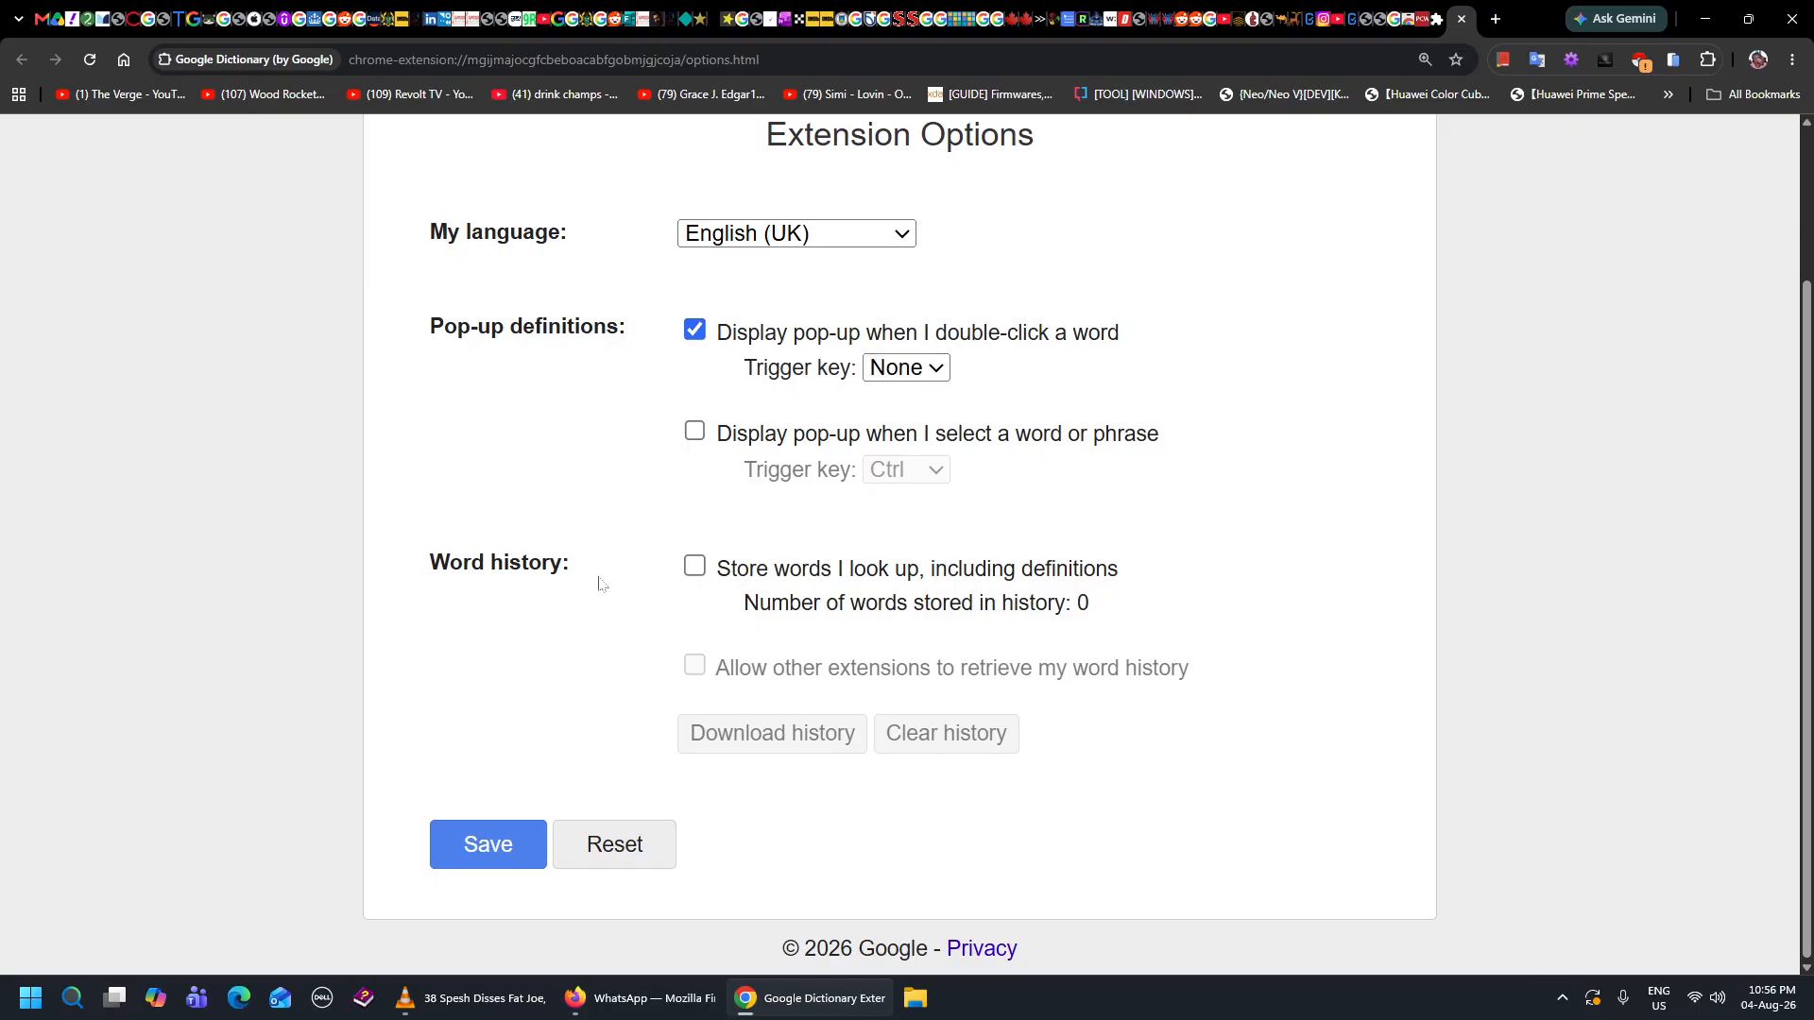
Enable storing looked-up words and letting other extensions retrieve the word history, save the options, and return to the extension details.
click(697, 568)
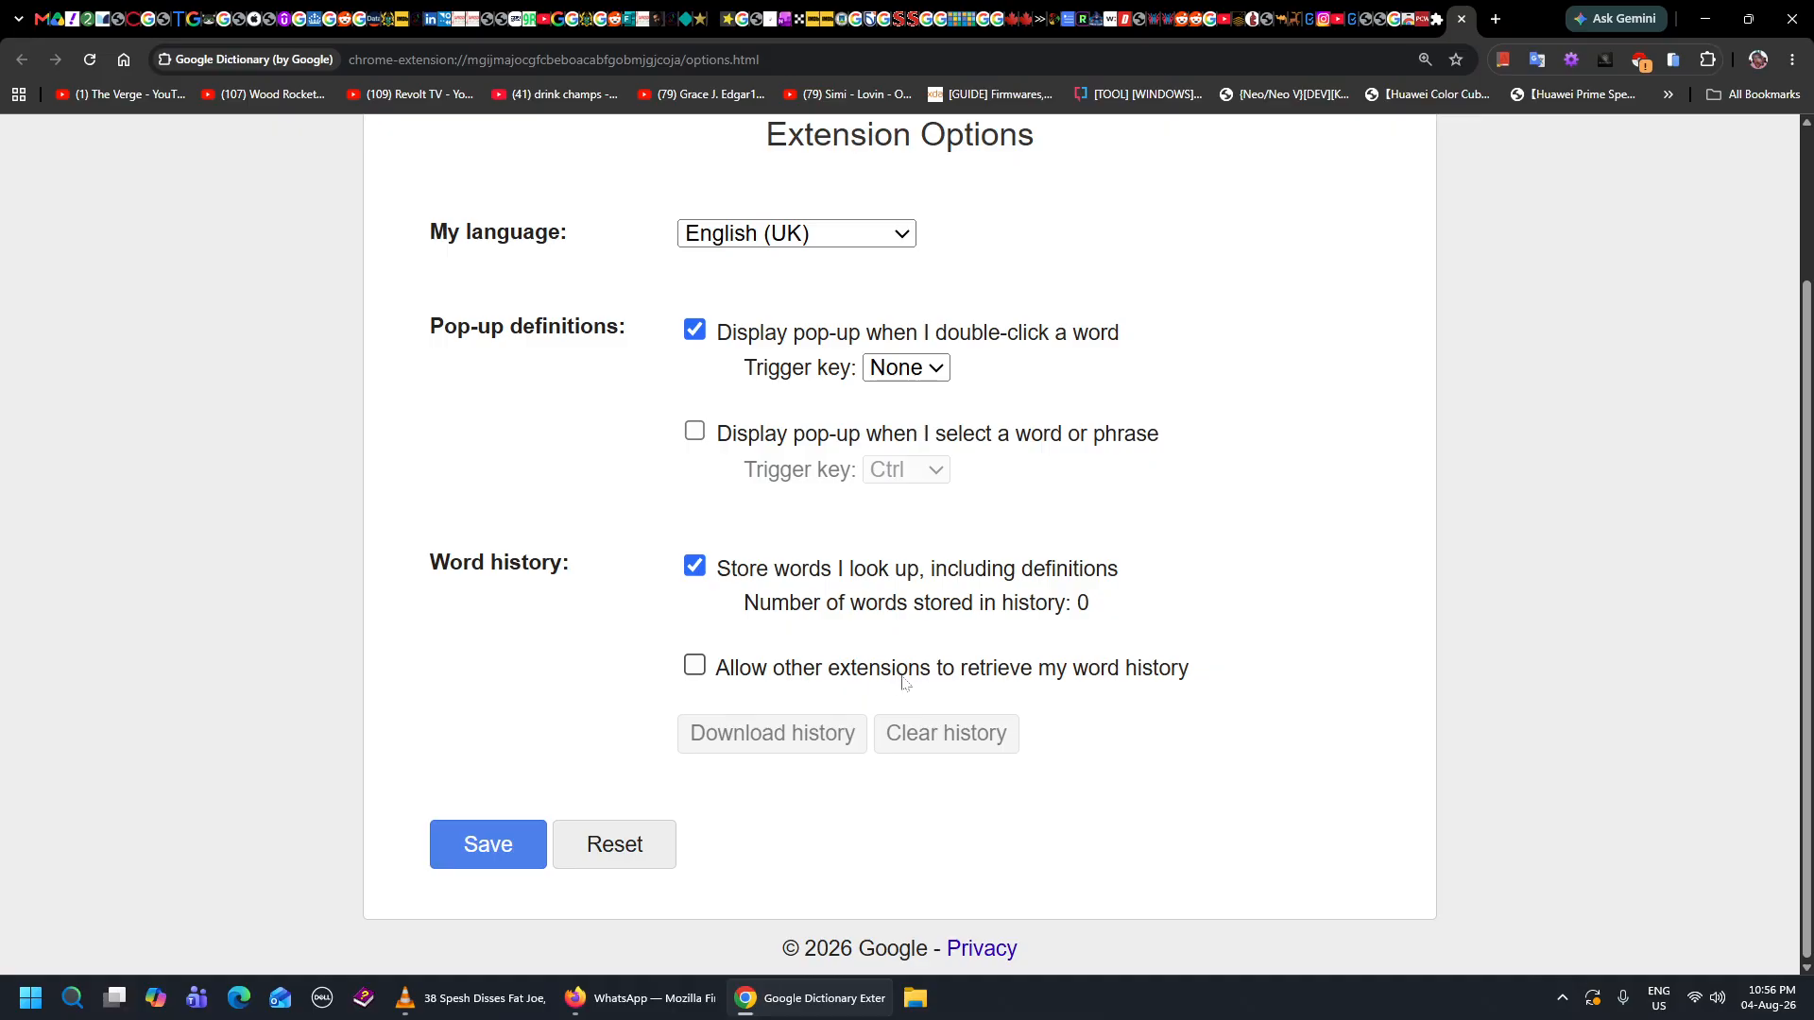
click(864, 680)
click(498, 859)
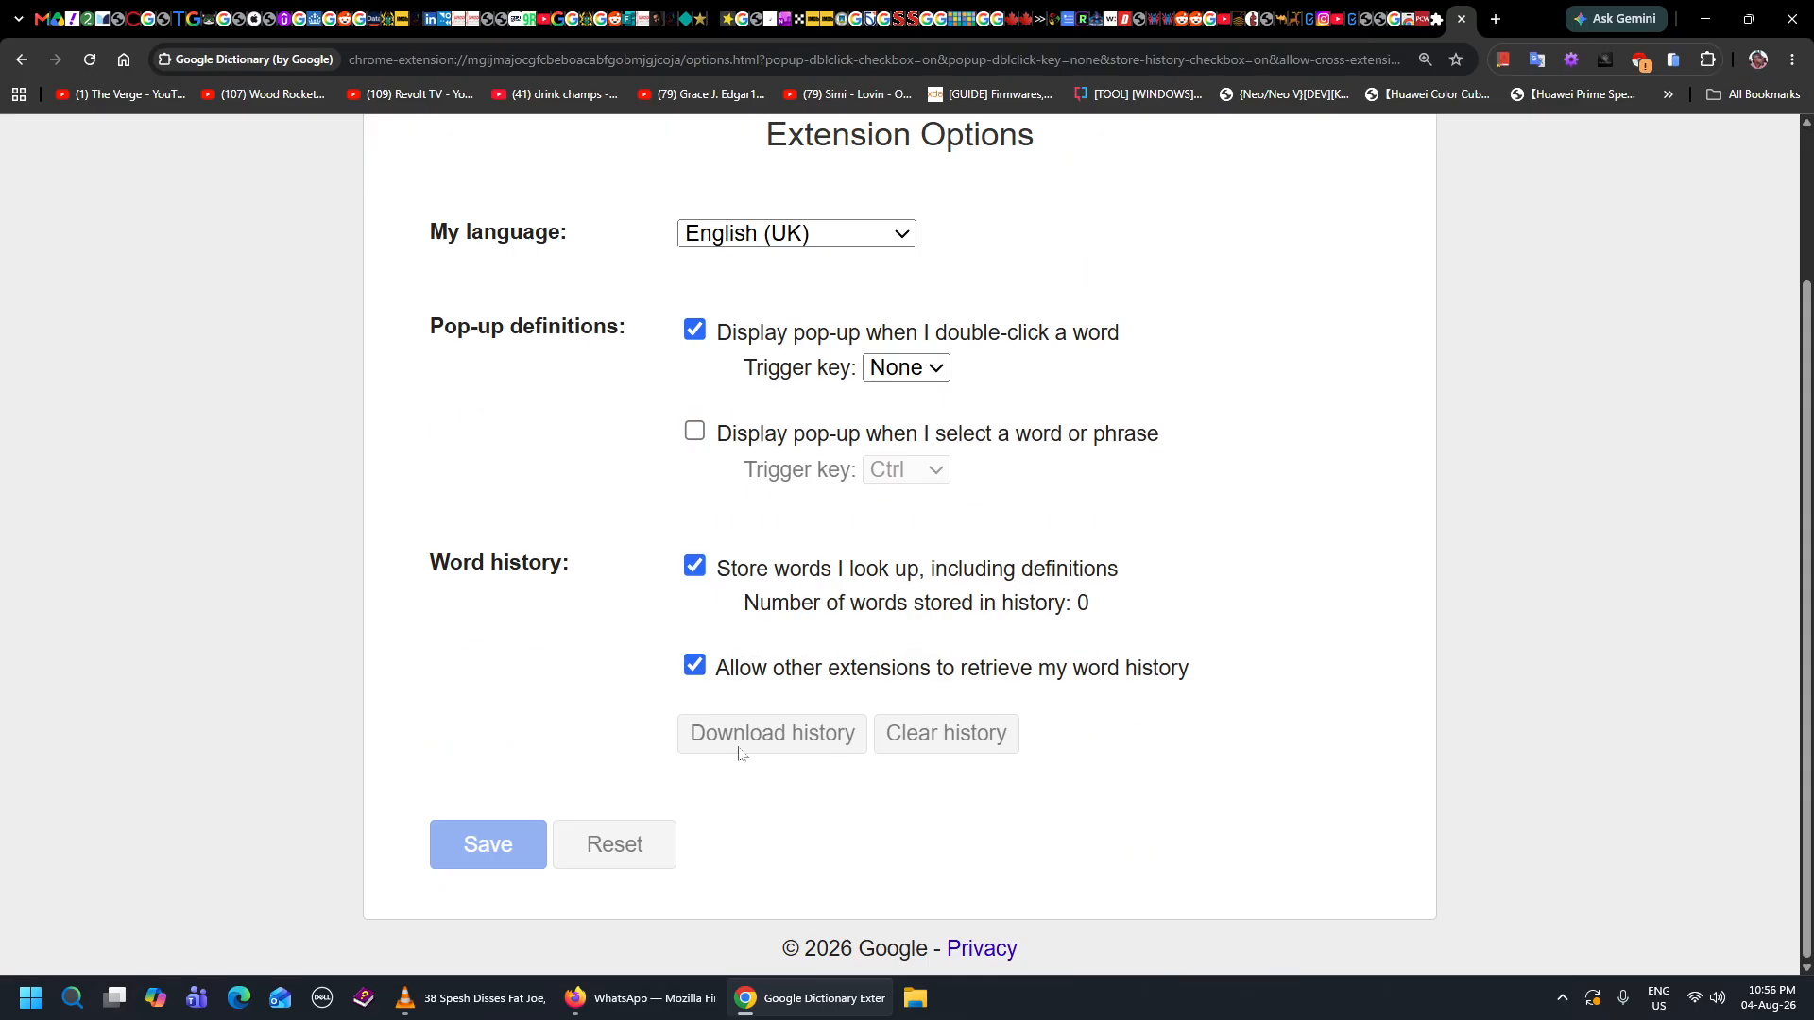
scroll(1228, 694, up, 2)
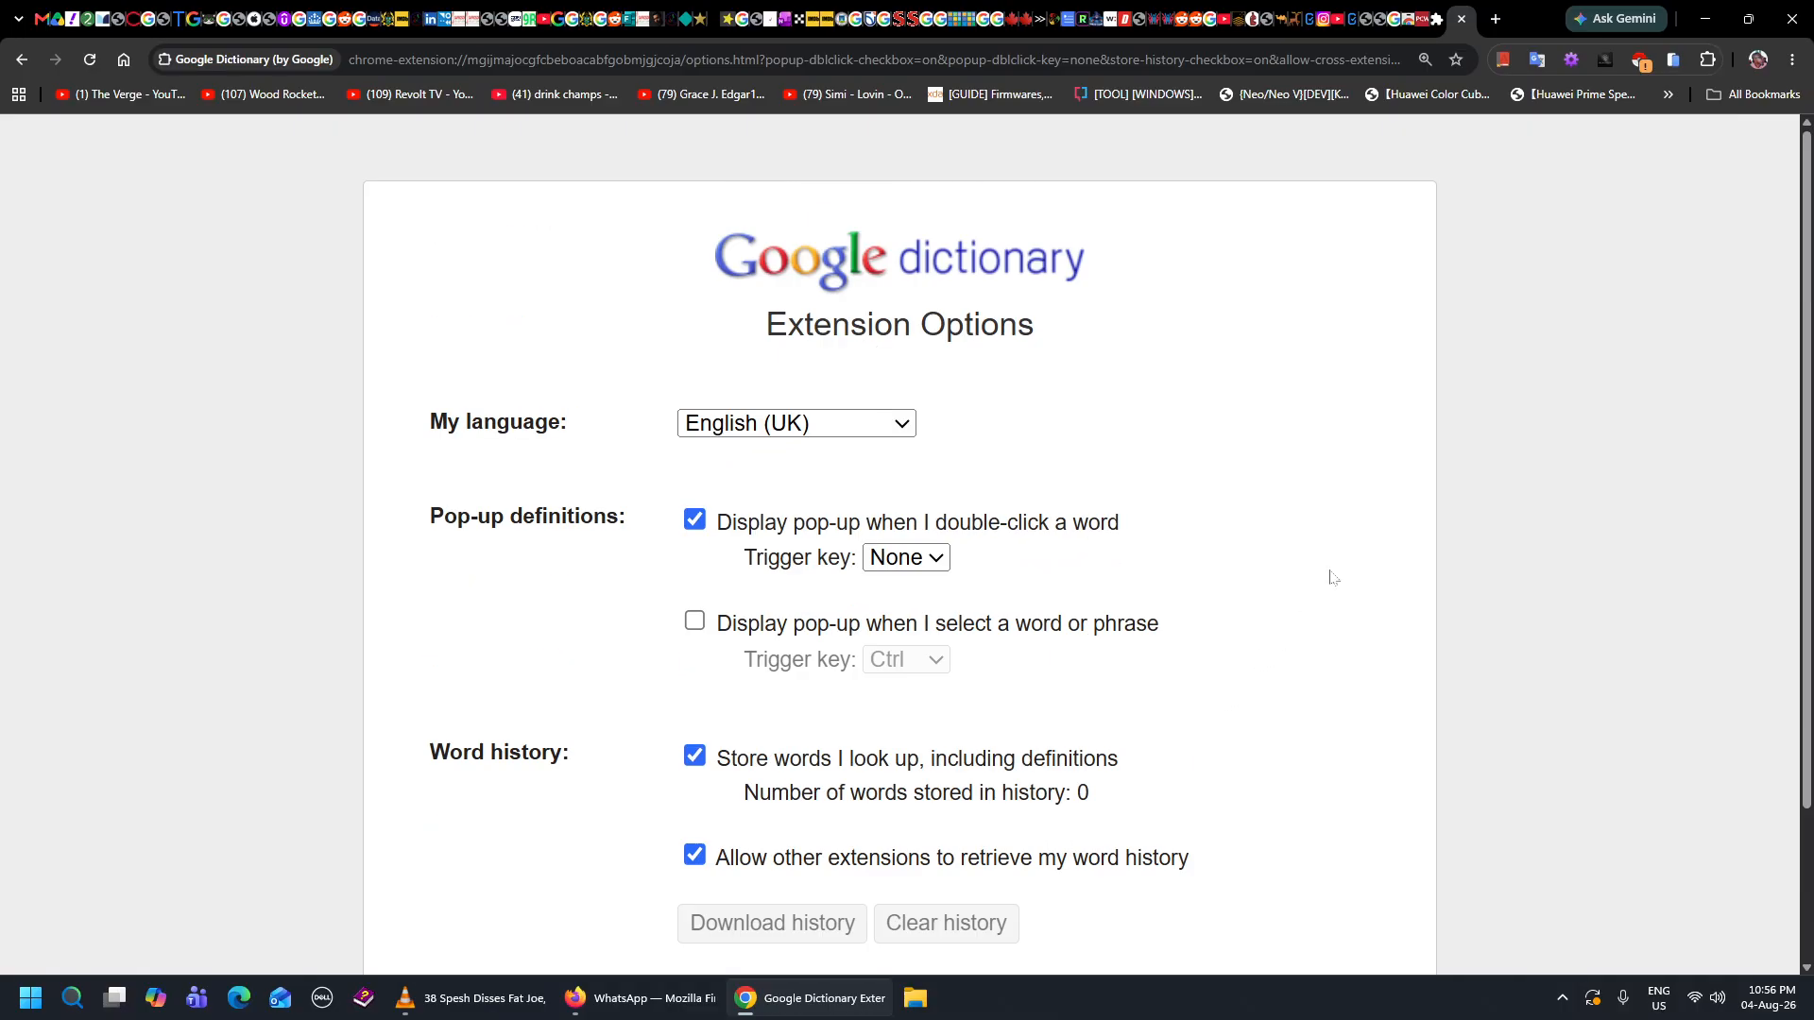
key(ctrl+w)
scroll(1564, 380, up, 5)
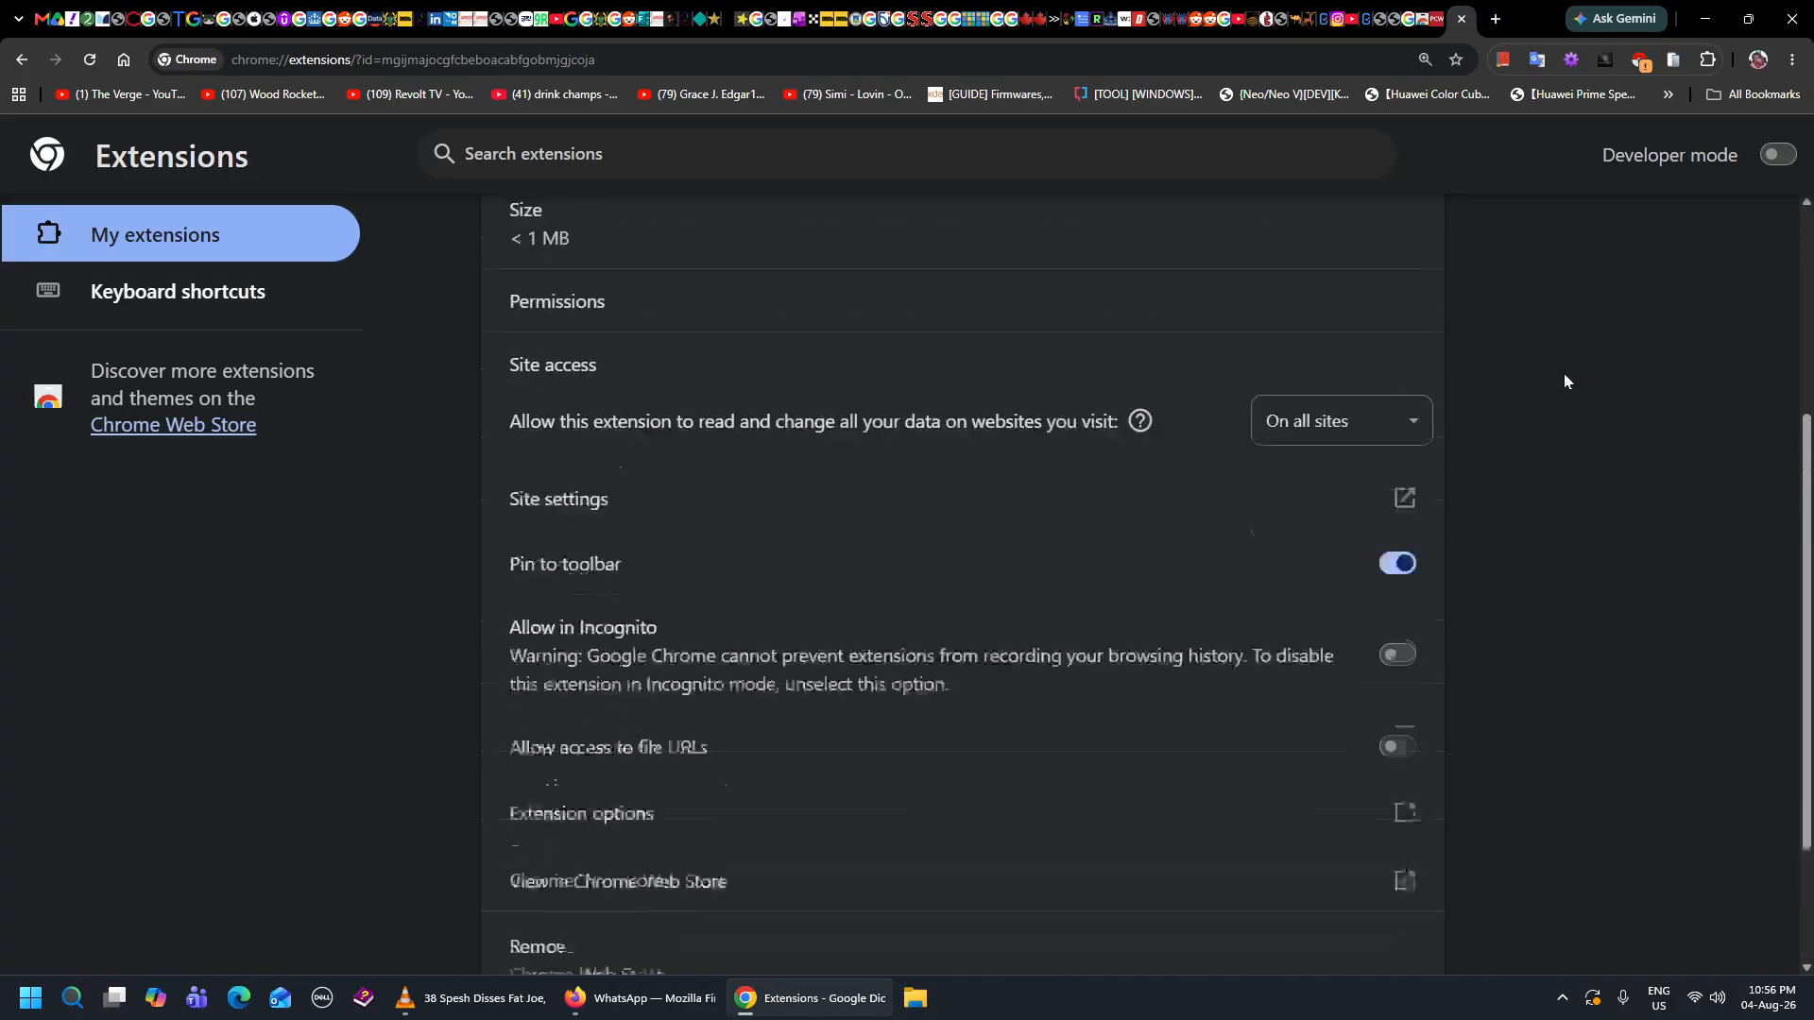
In the PCWorld article, try the pop-up definitions on "Prowritingaid" and "making", and try Google Dictionary's lookup with "making" selected.
click(1431, 22)
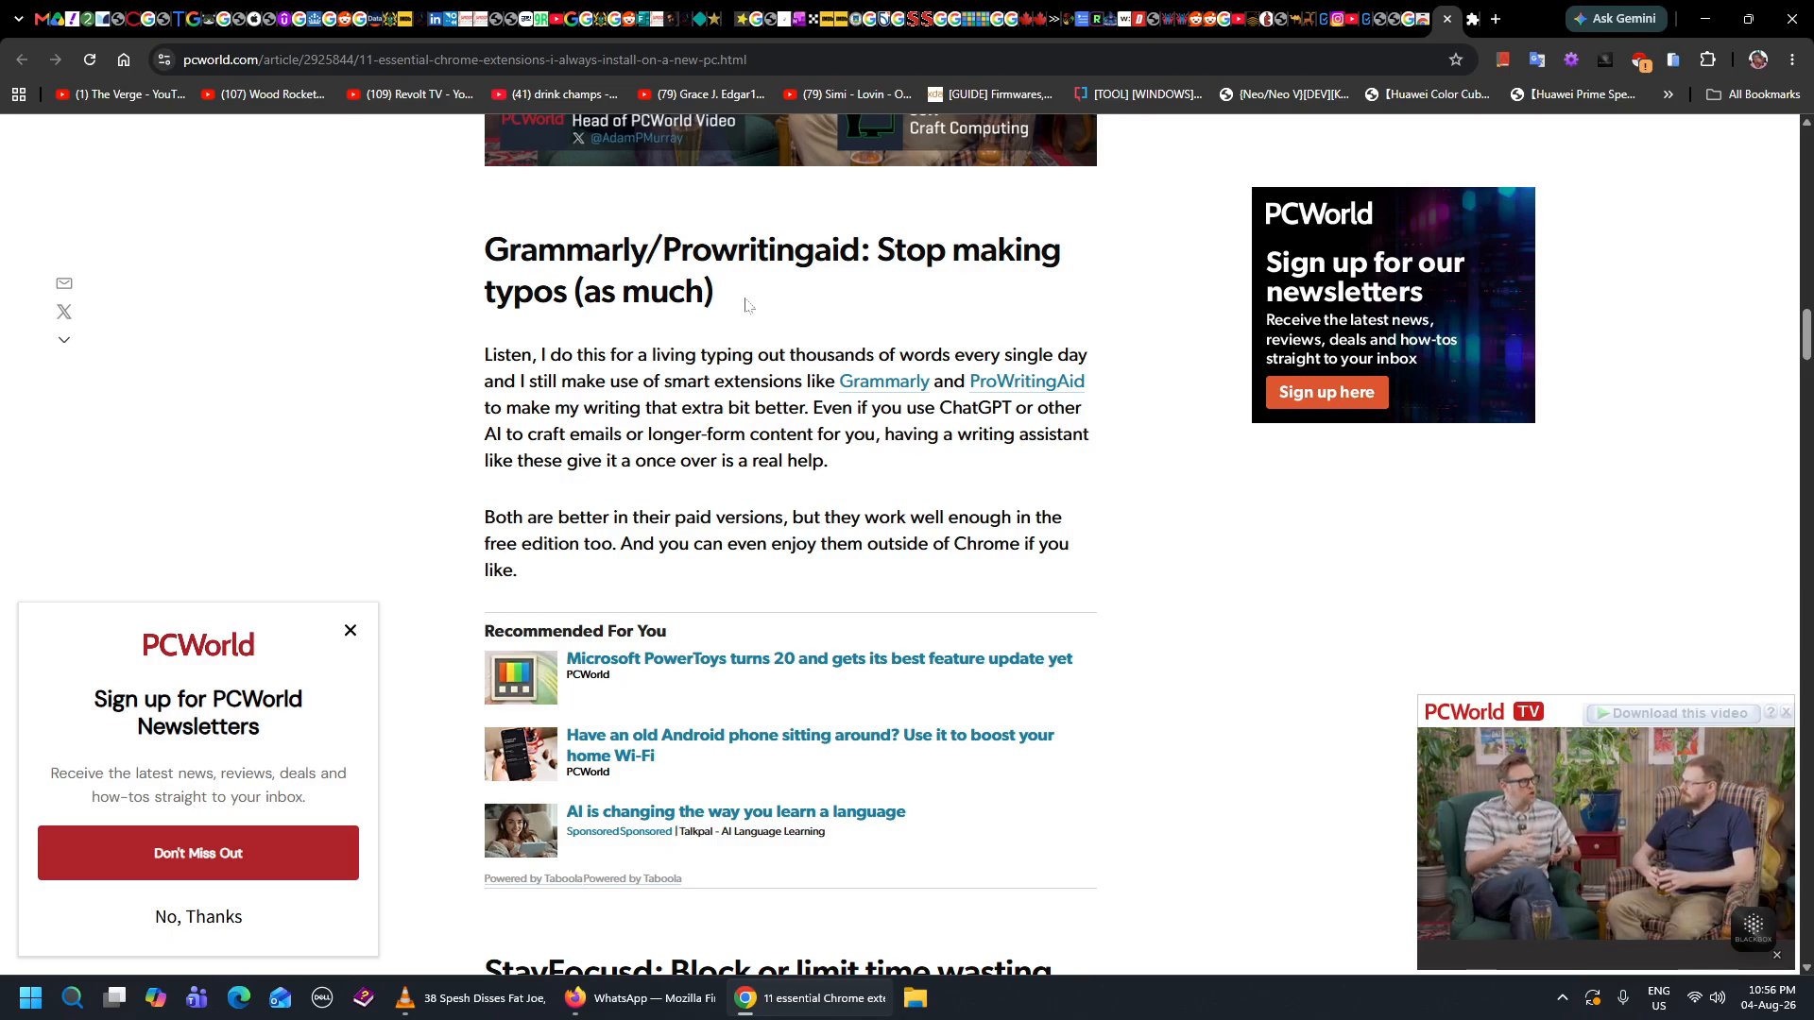
double_click(771, 255)
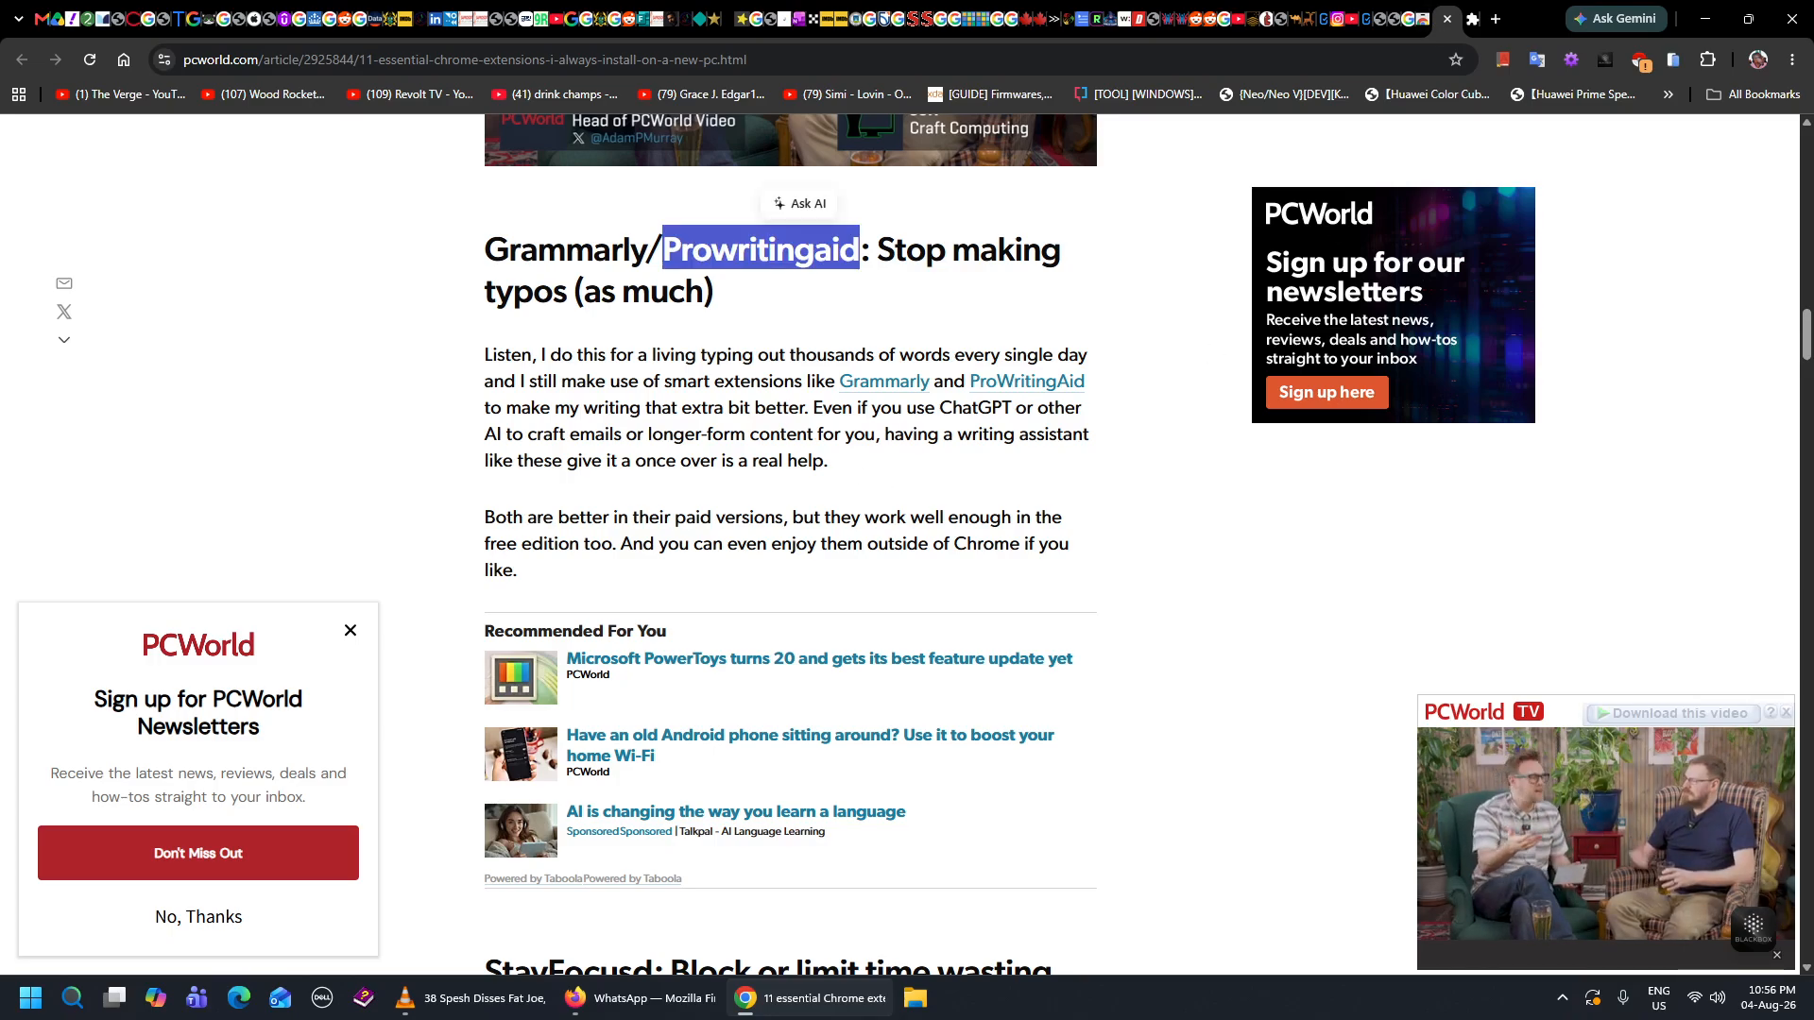
scroll(790, 472, up, 1)
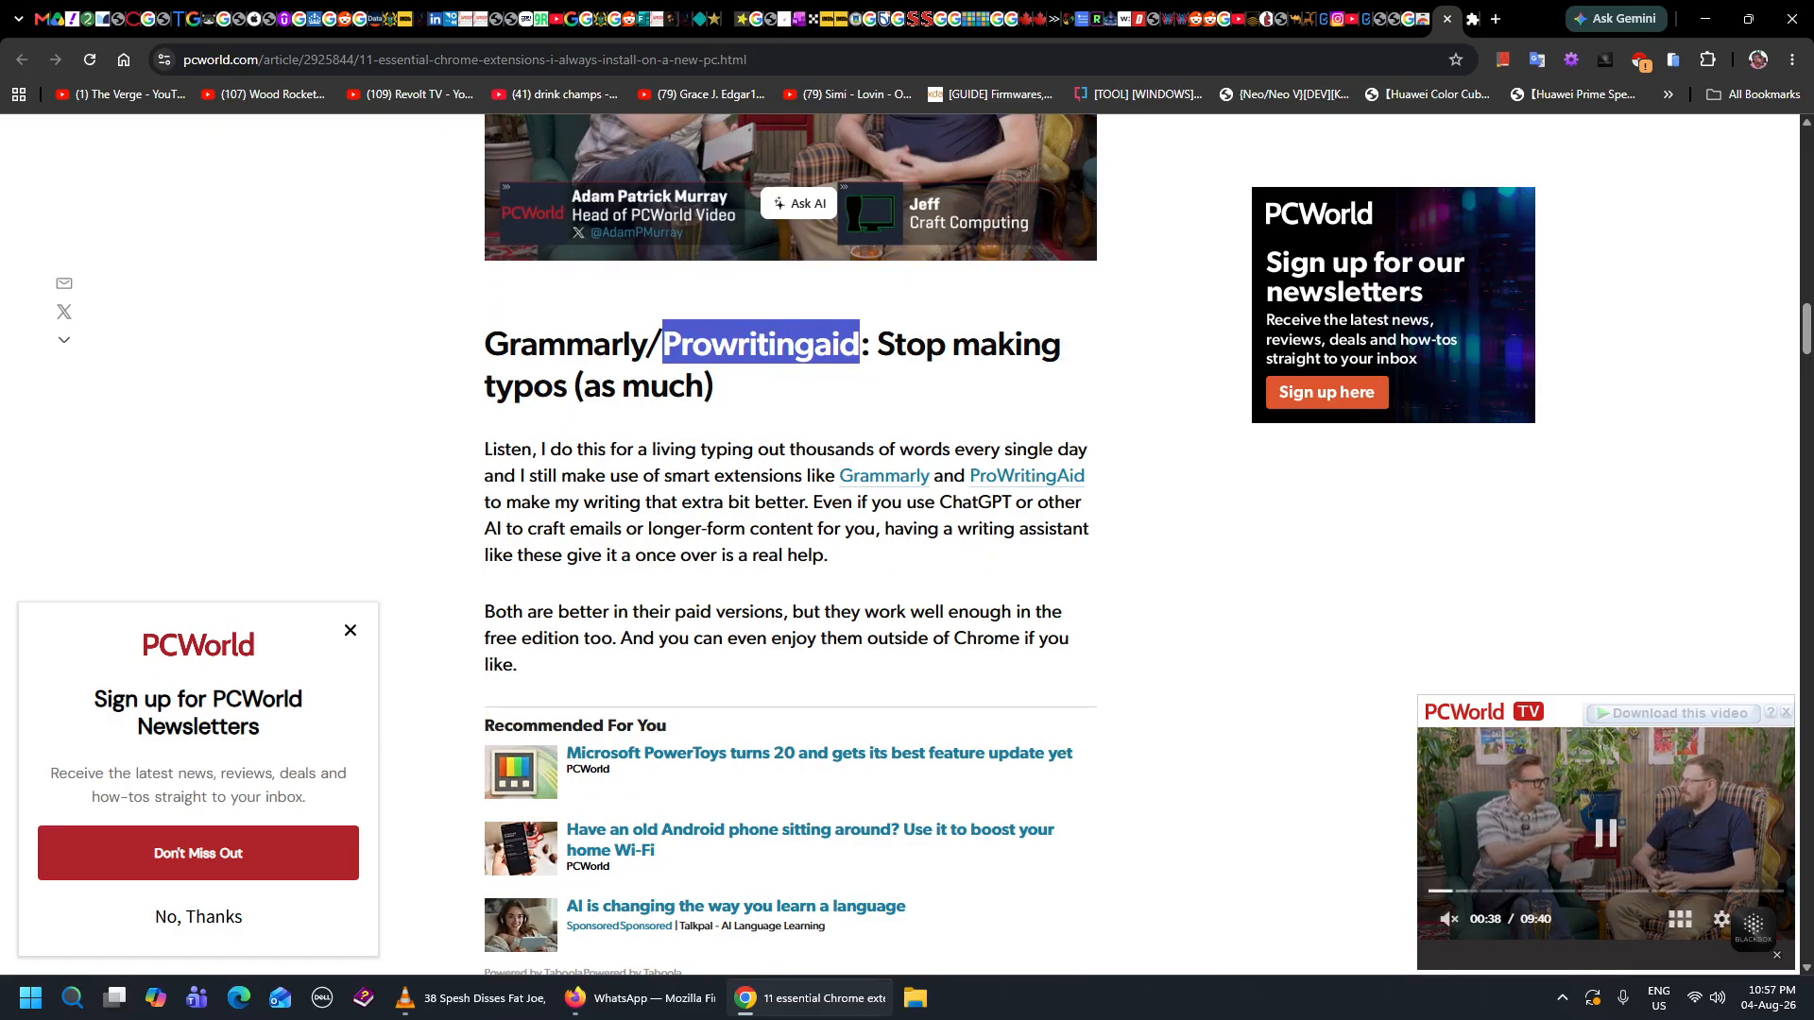
double_click(1007, 345)
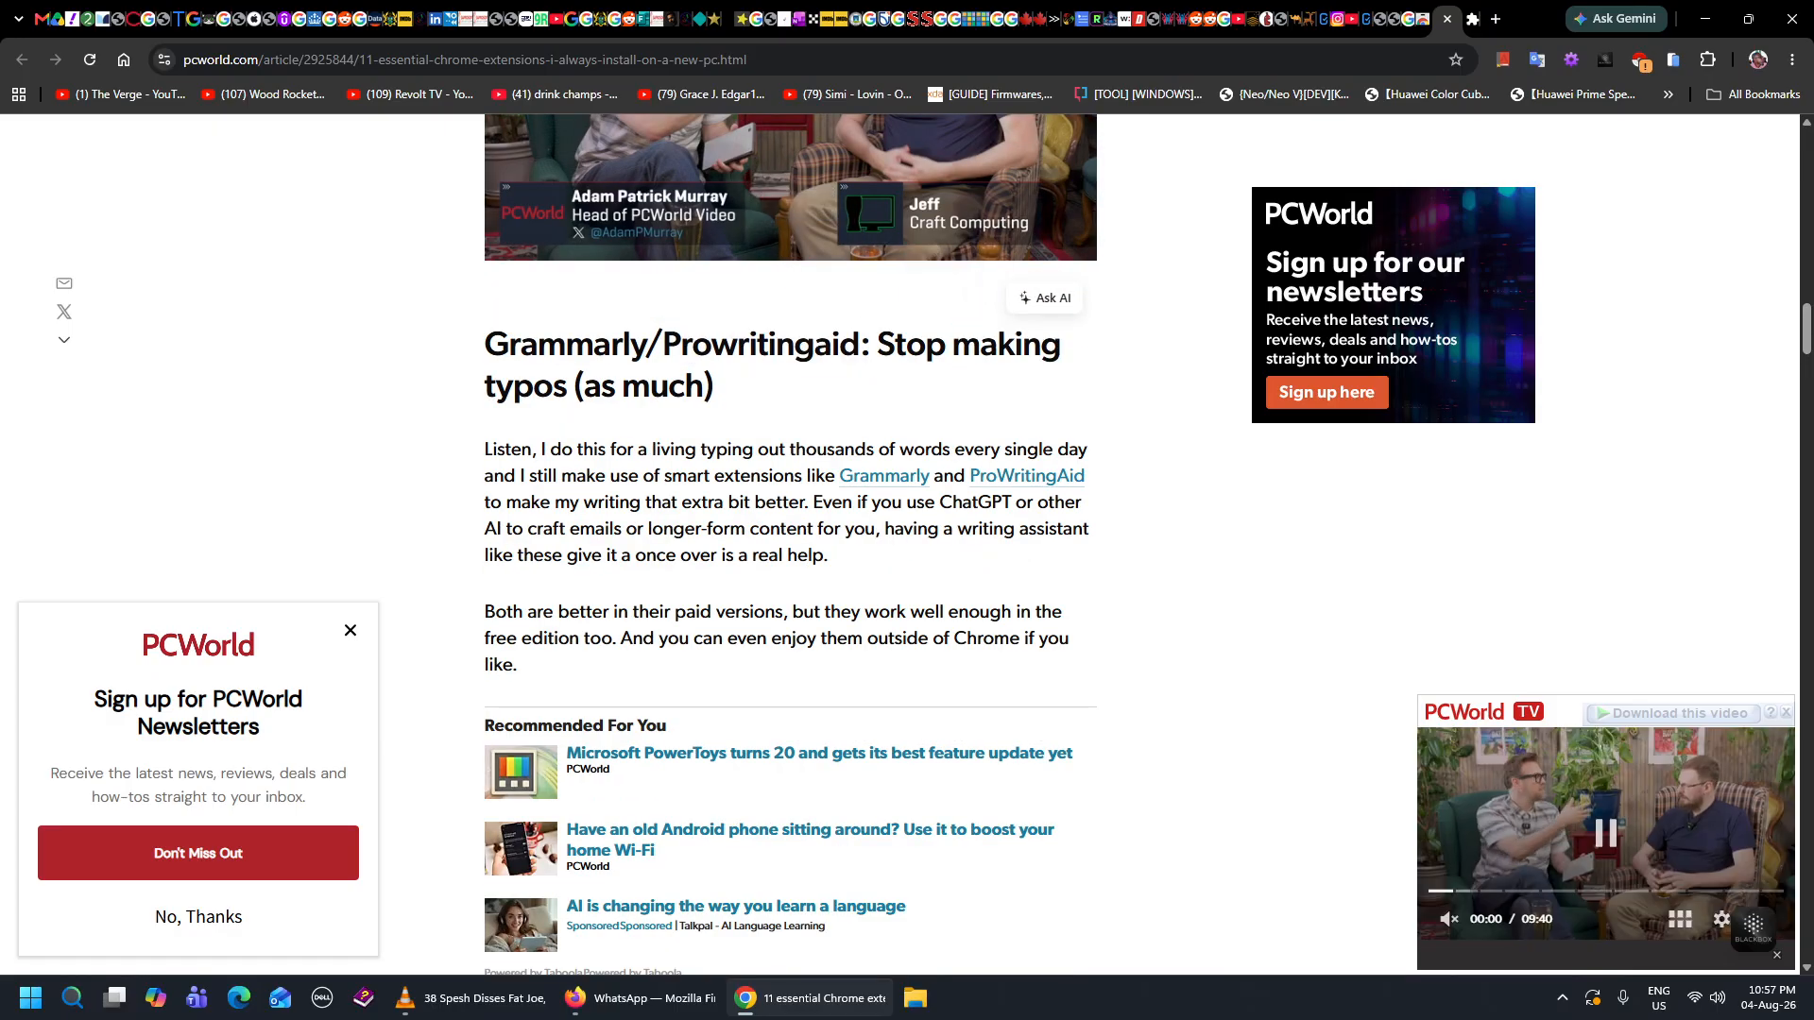
double_click(1007, 345)
click(1078, 354)
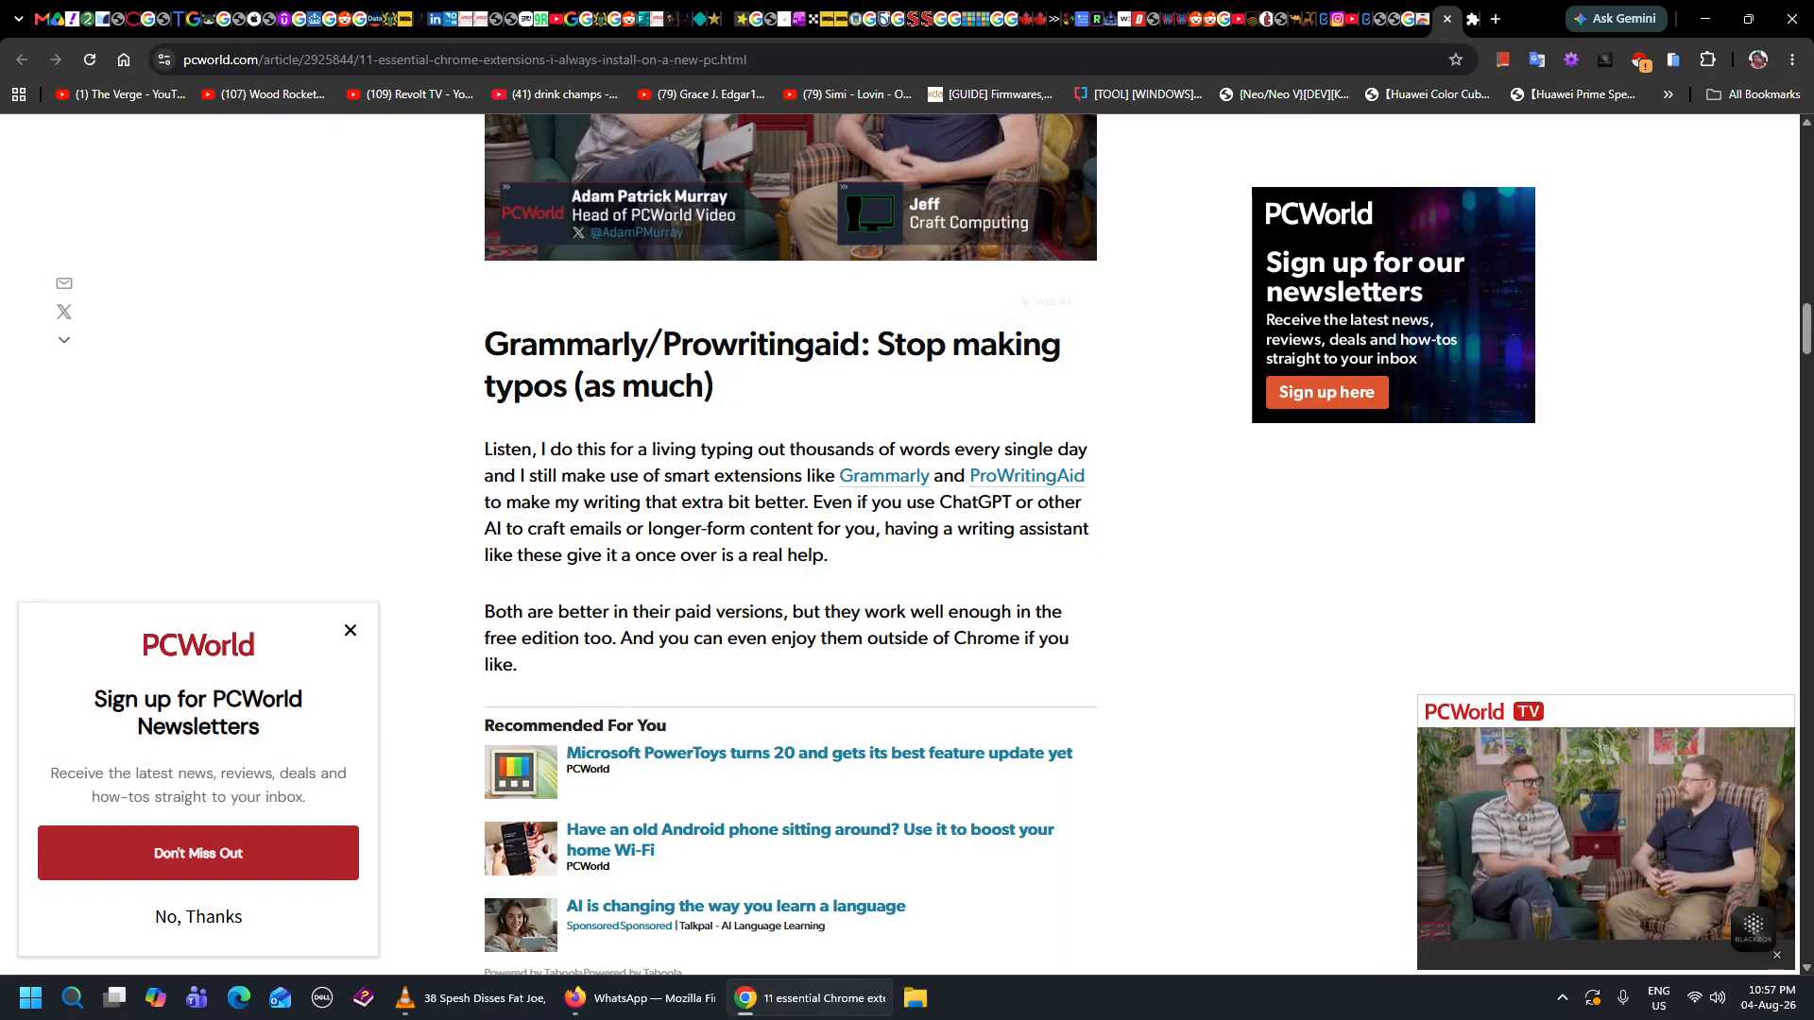
double_click(1037, 348)
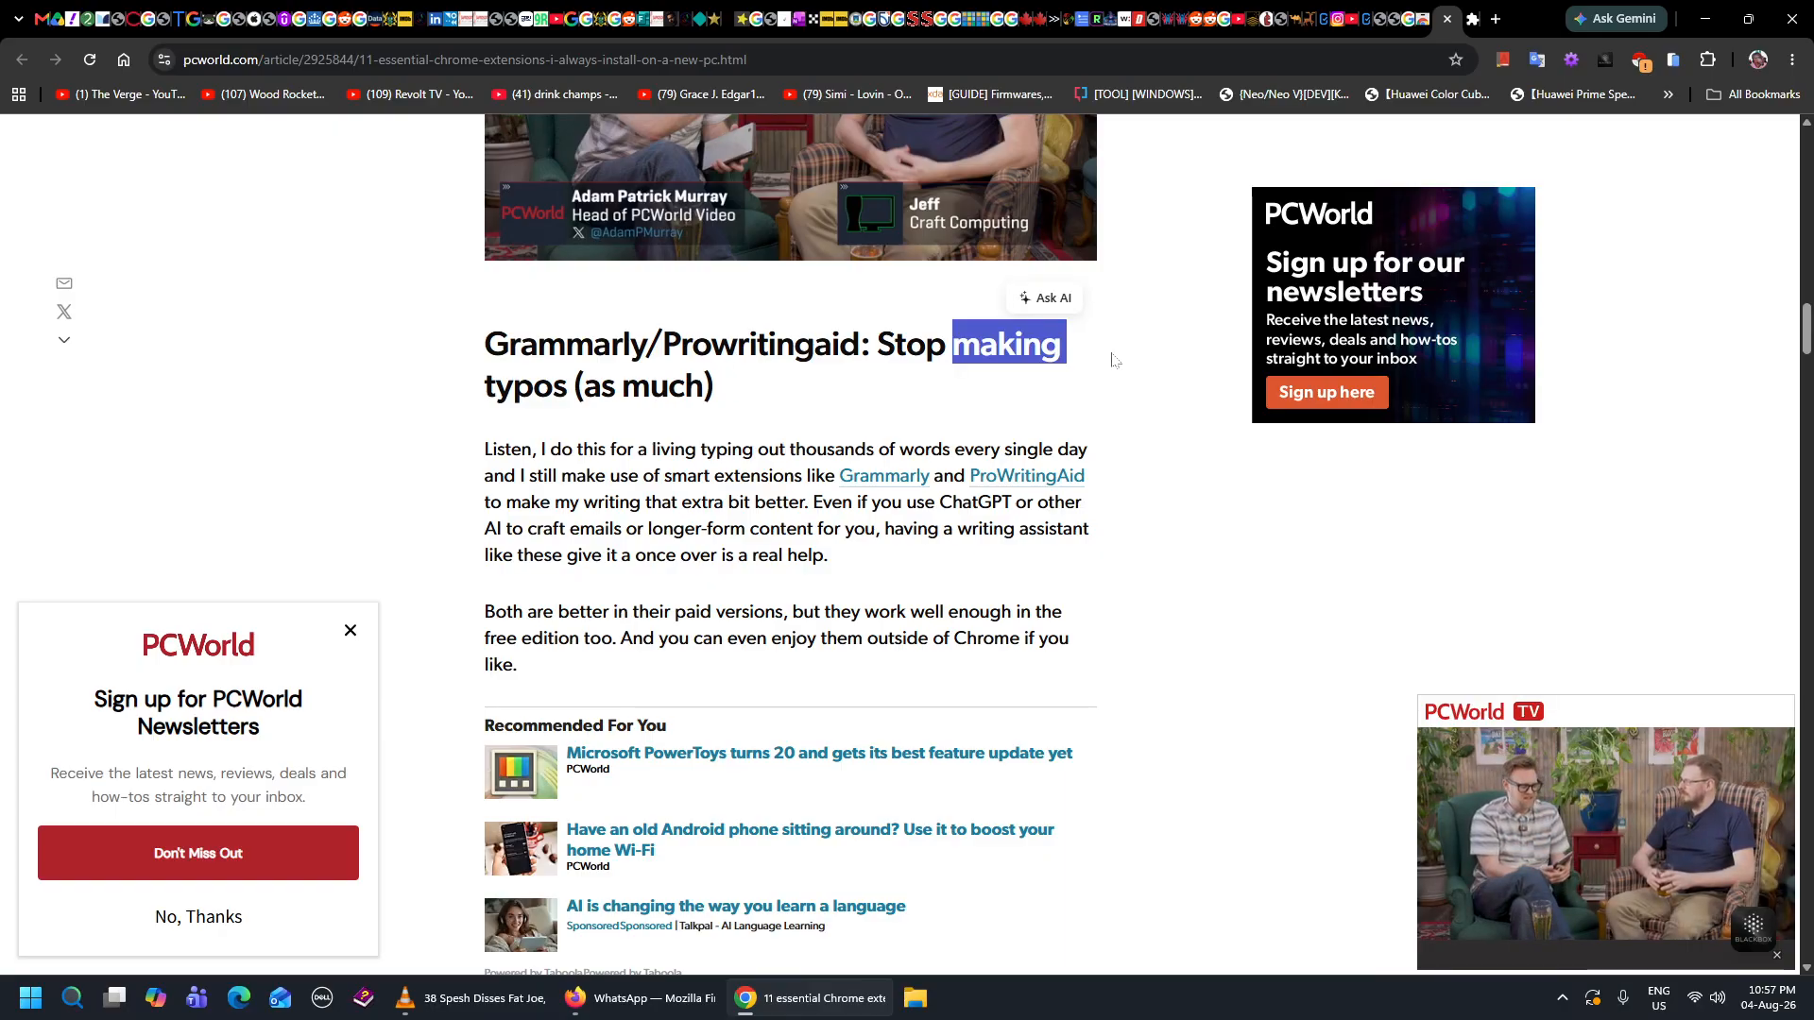
click(1504, 60)
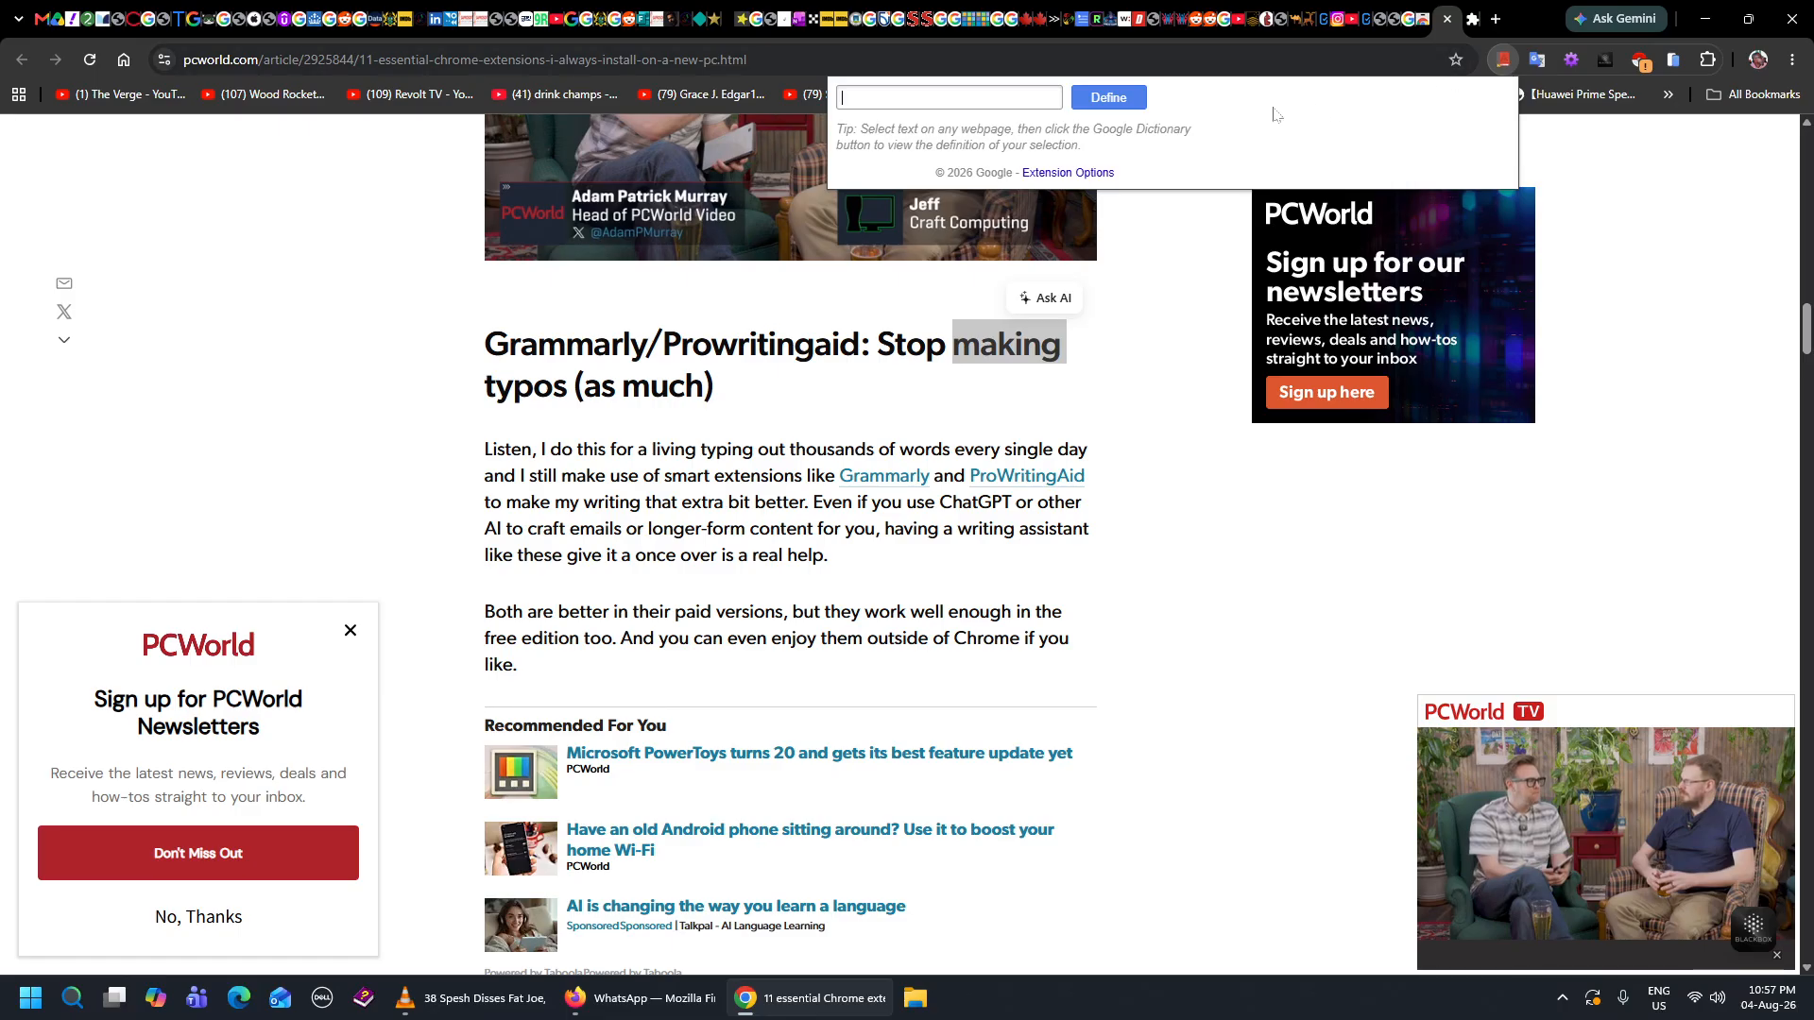
click(1614, 196)
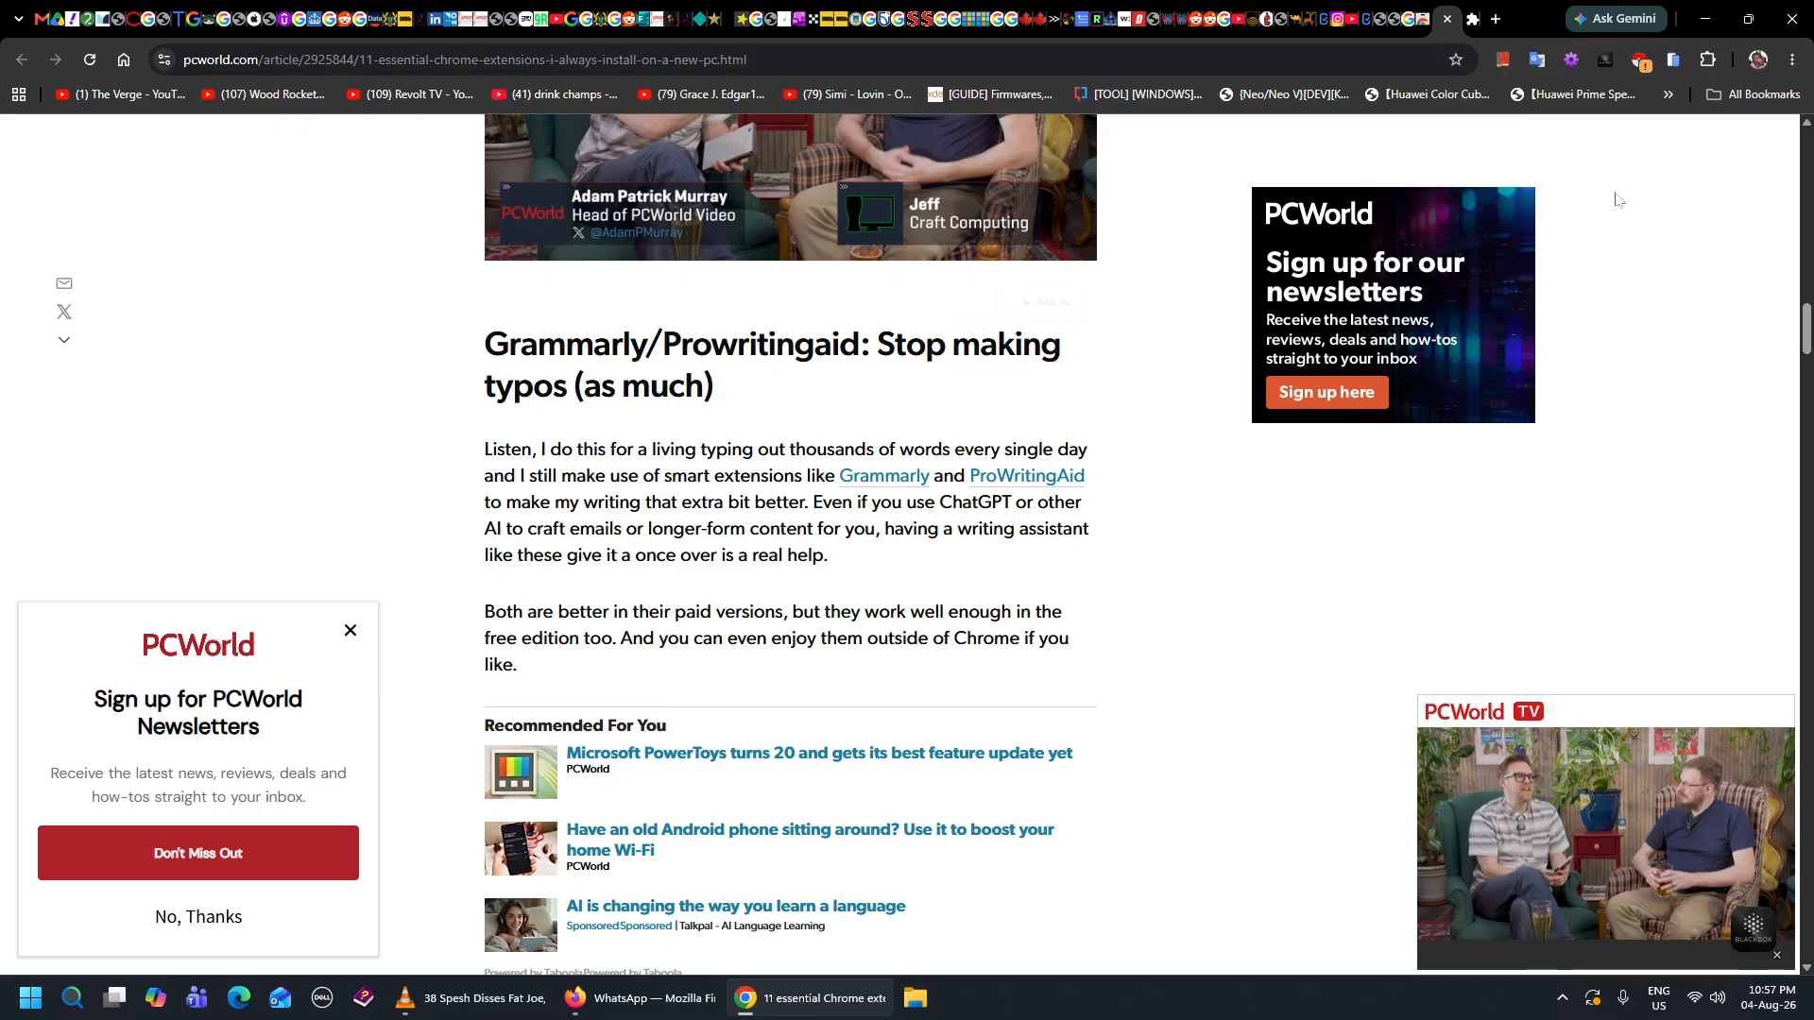
Look up the definition of "grow" in Google Dictionary, and try the pop-up definition on "words" in the article.
click(1505, 61)
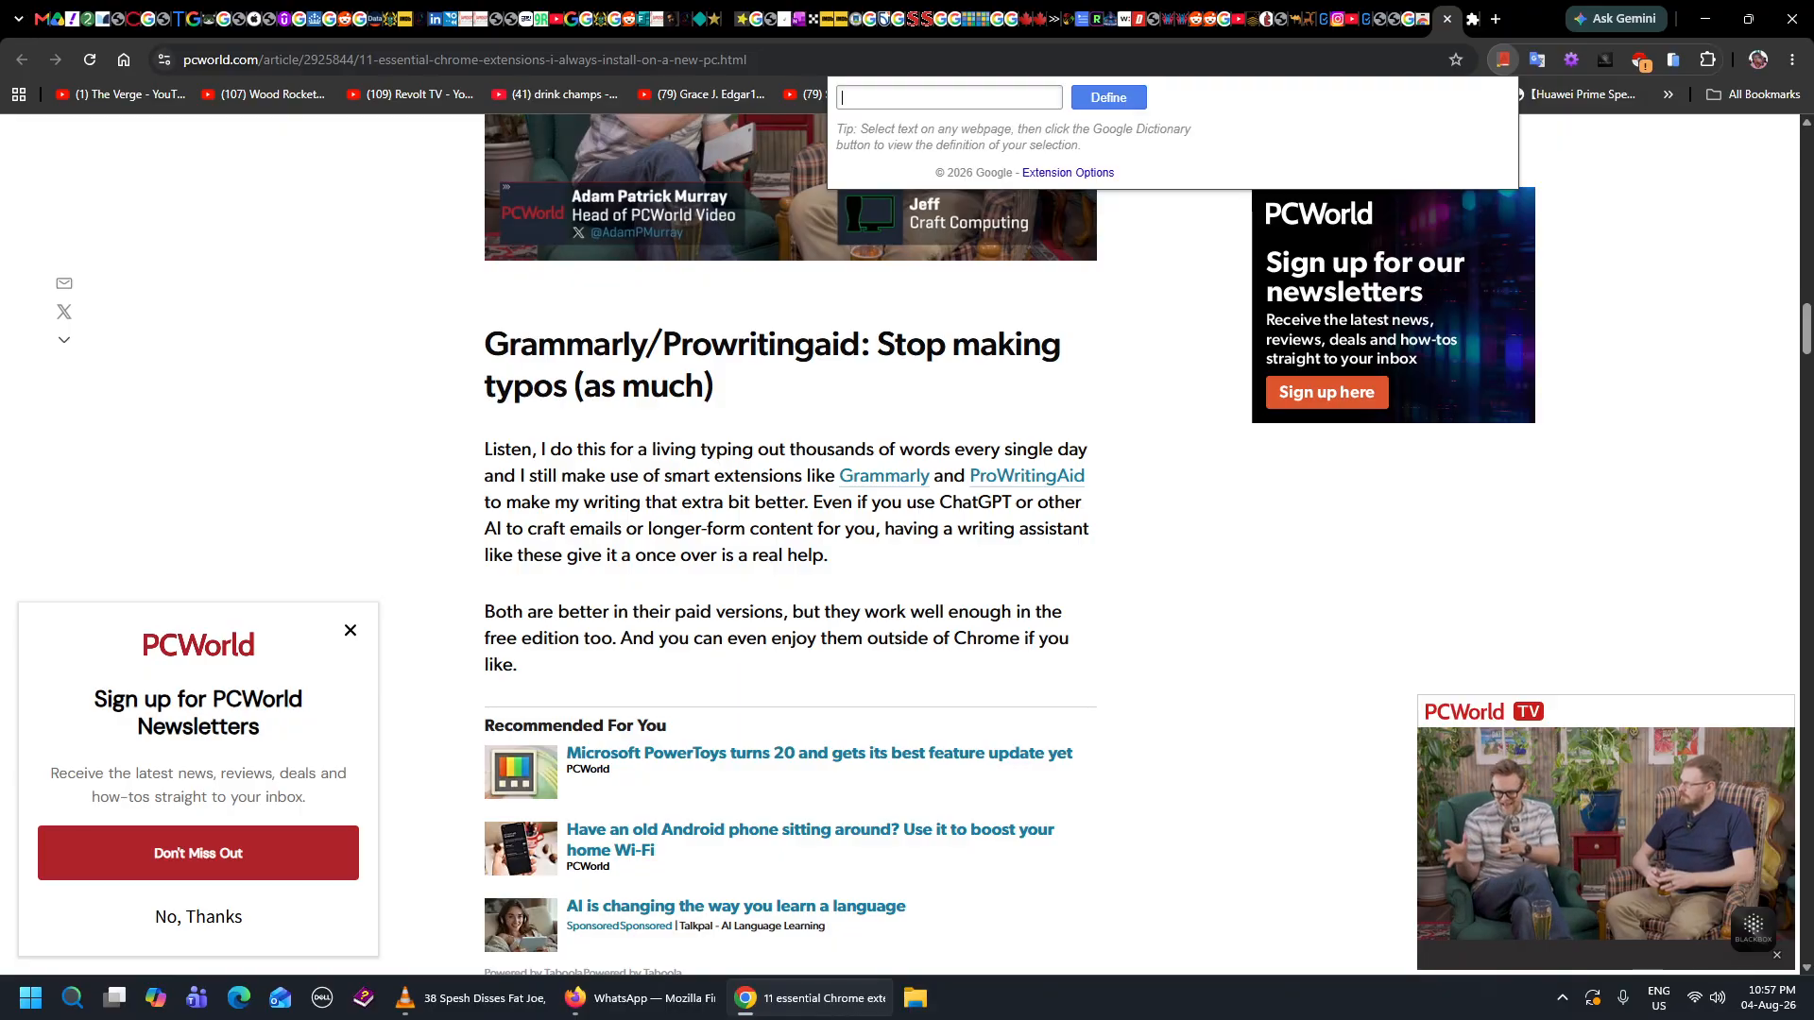
text(w)
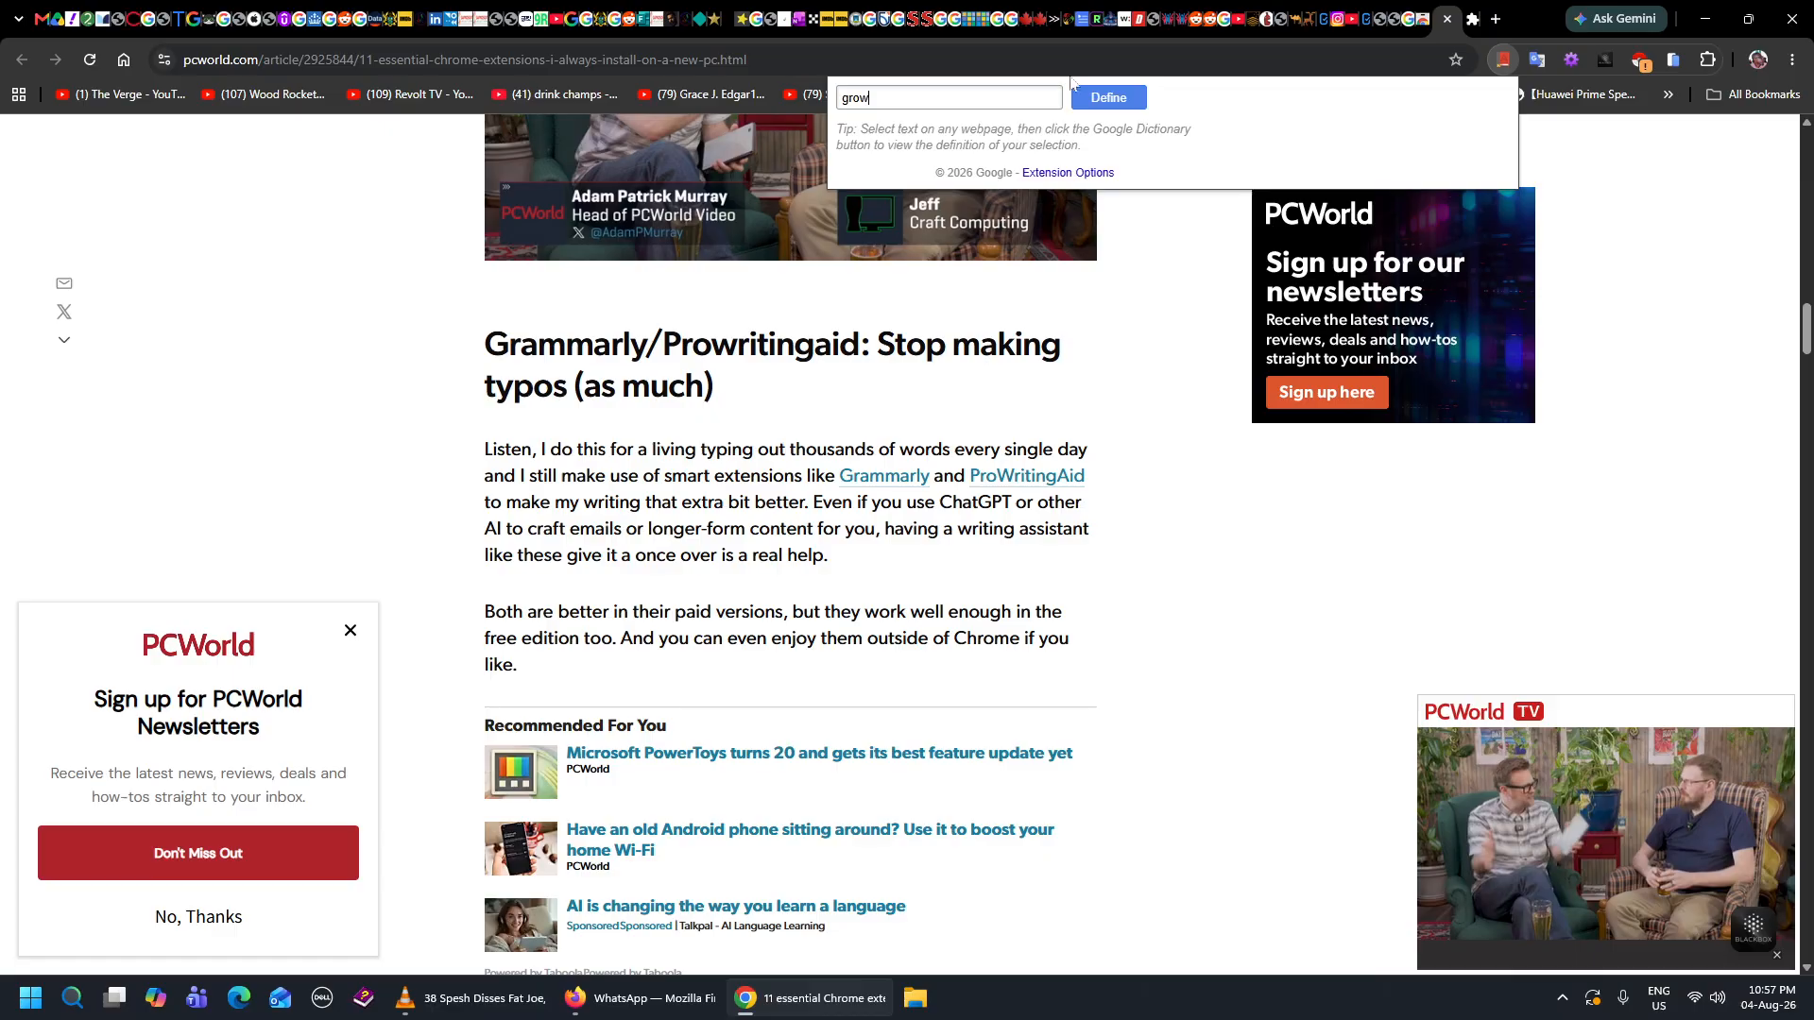
click(1122, 100)
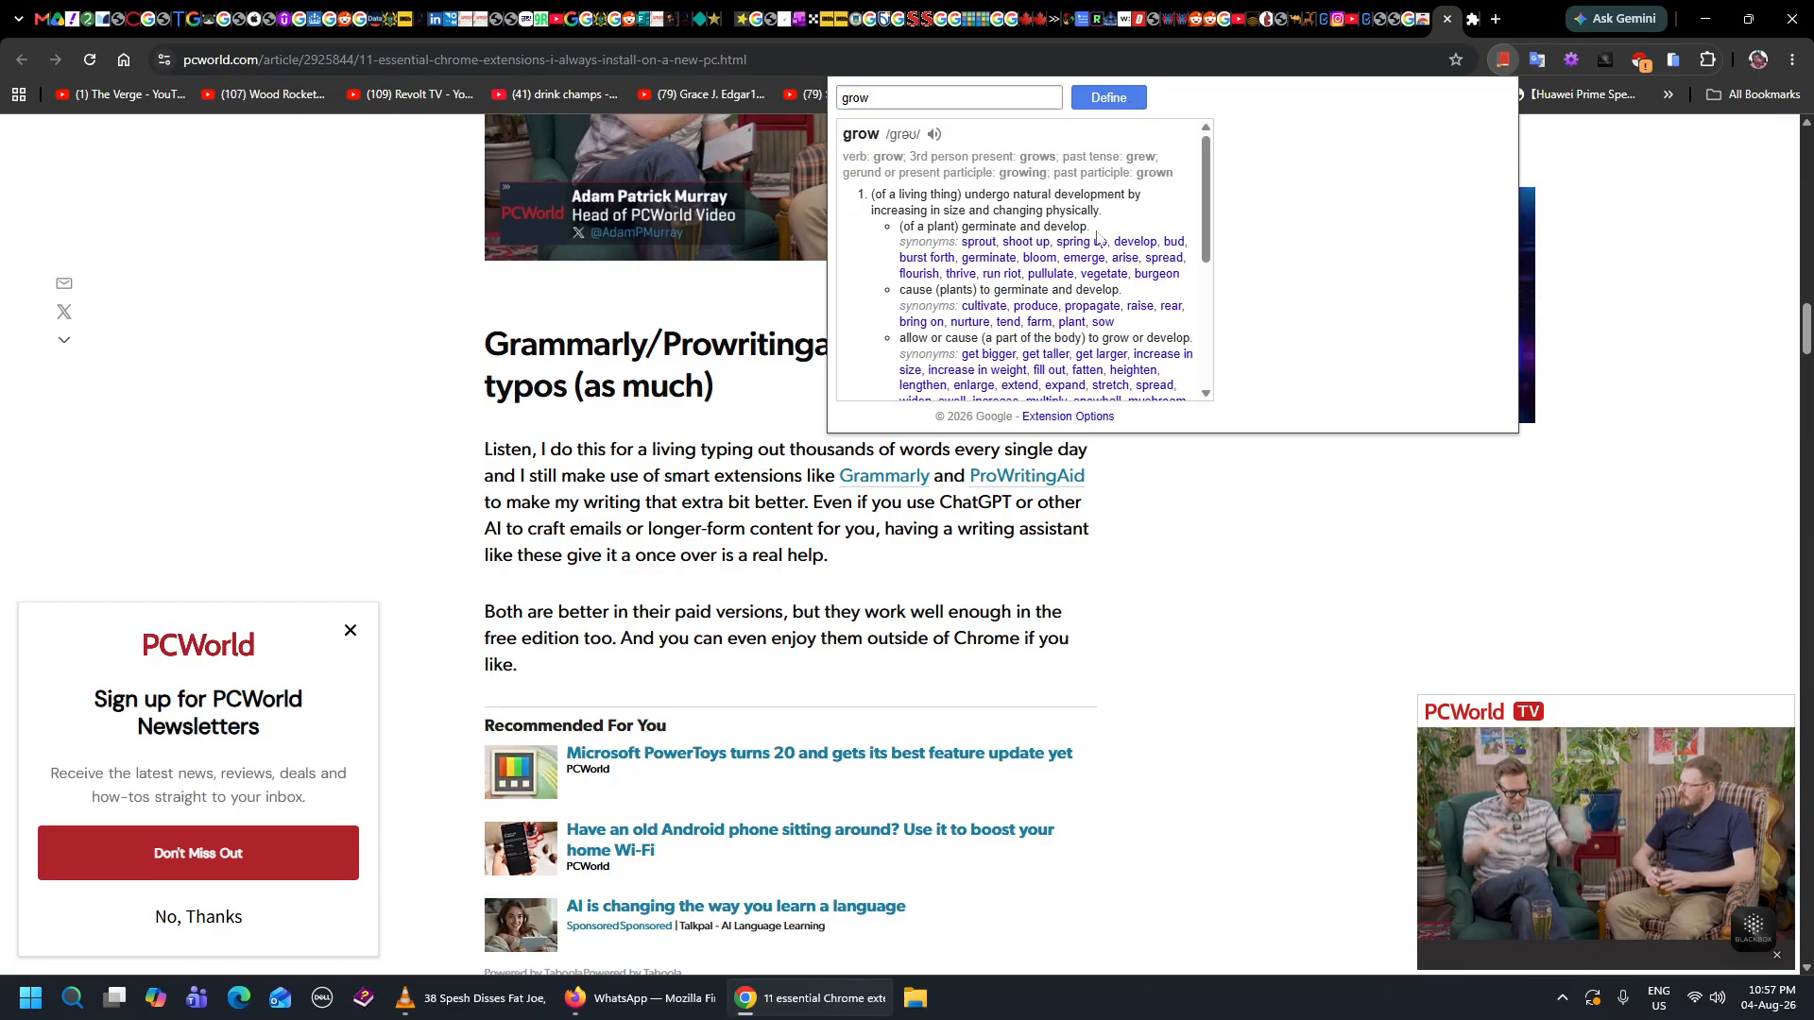
scroll(1130, 208, down, 3)
scroll(1131, 208, up, 5)
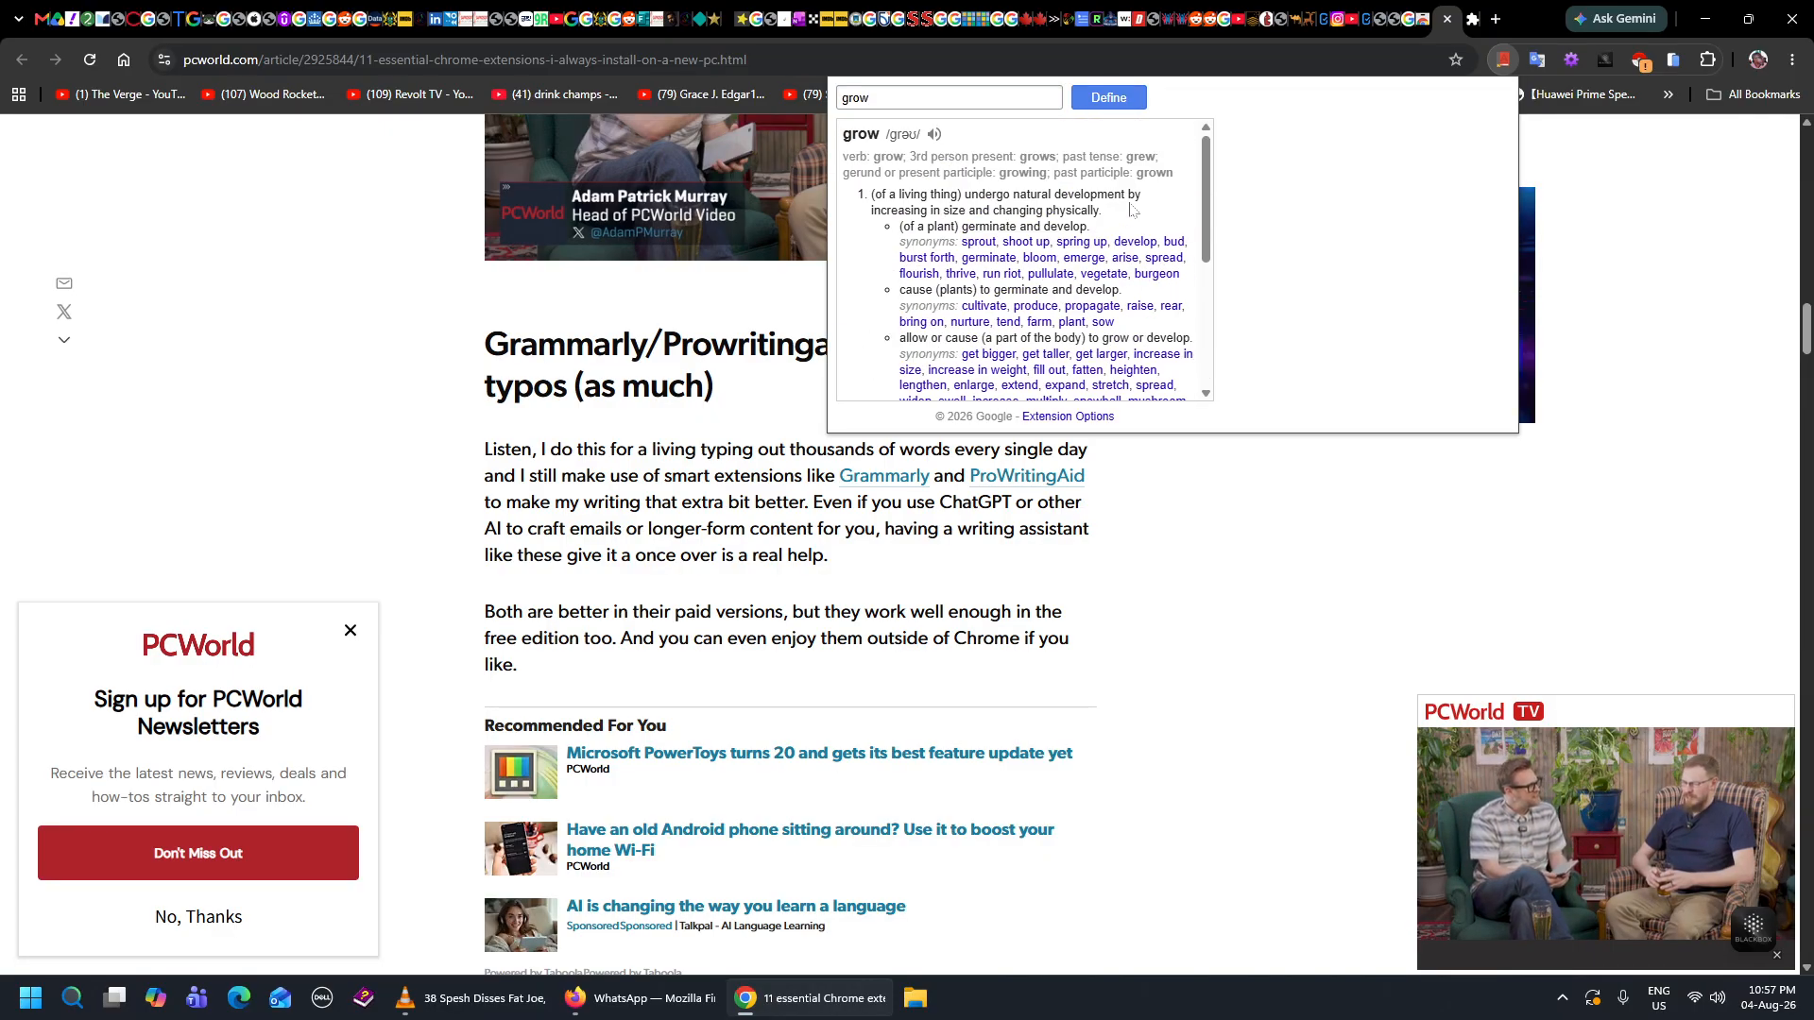
click(1676, 302)
double_click(925, 449)
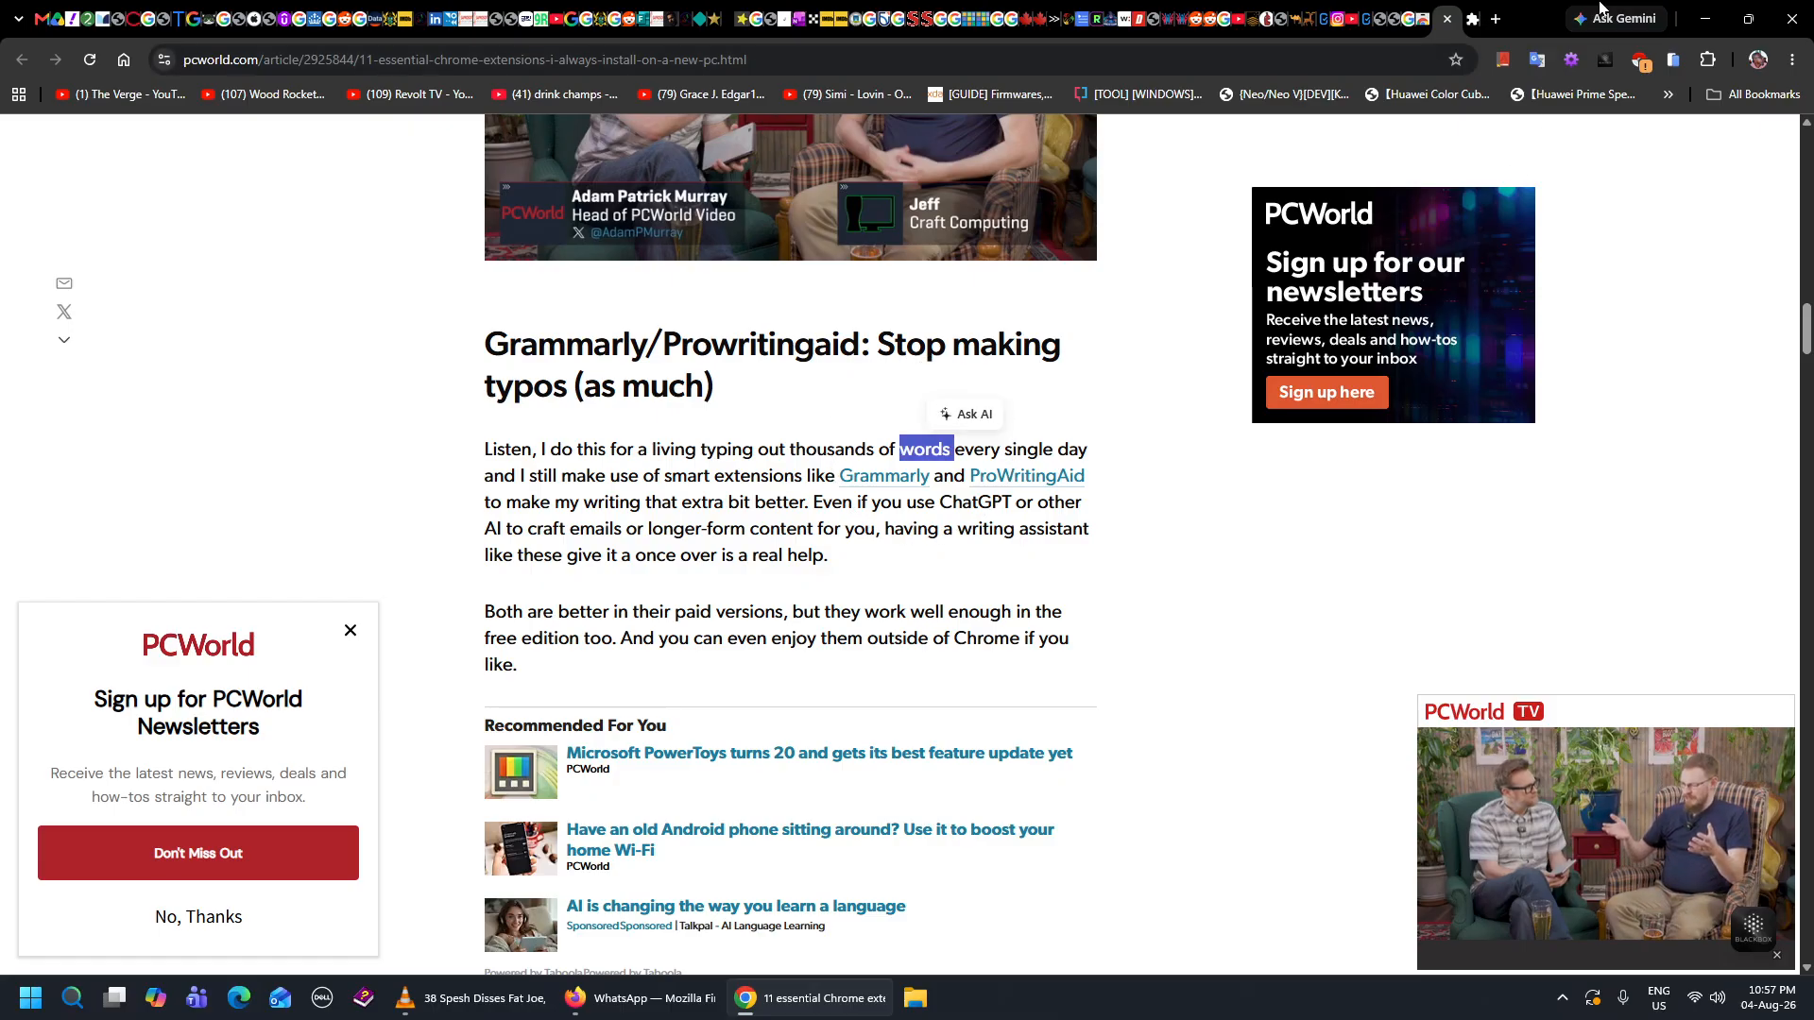
Return to the Google Dictionary details and switch the extension off and back on.
click(1473, 19)
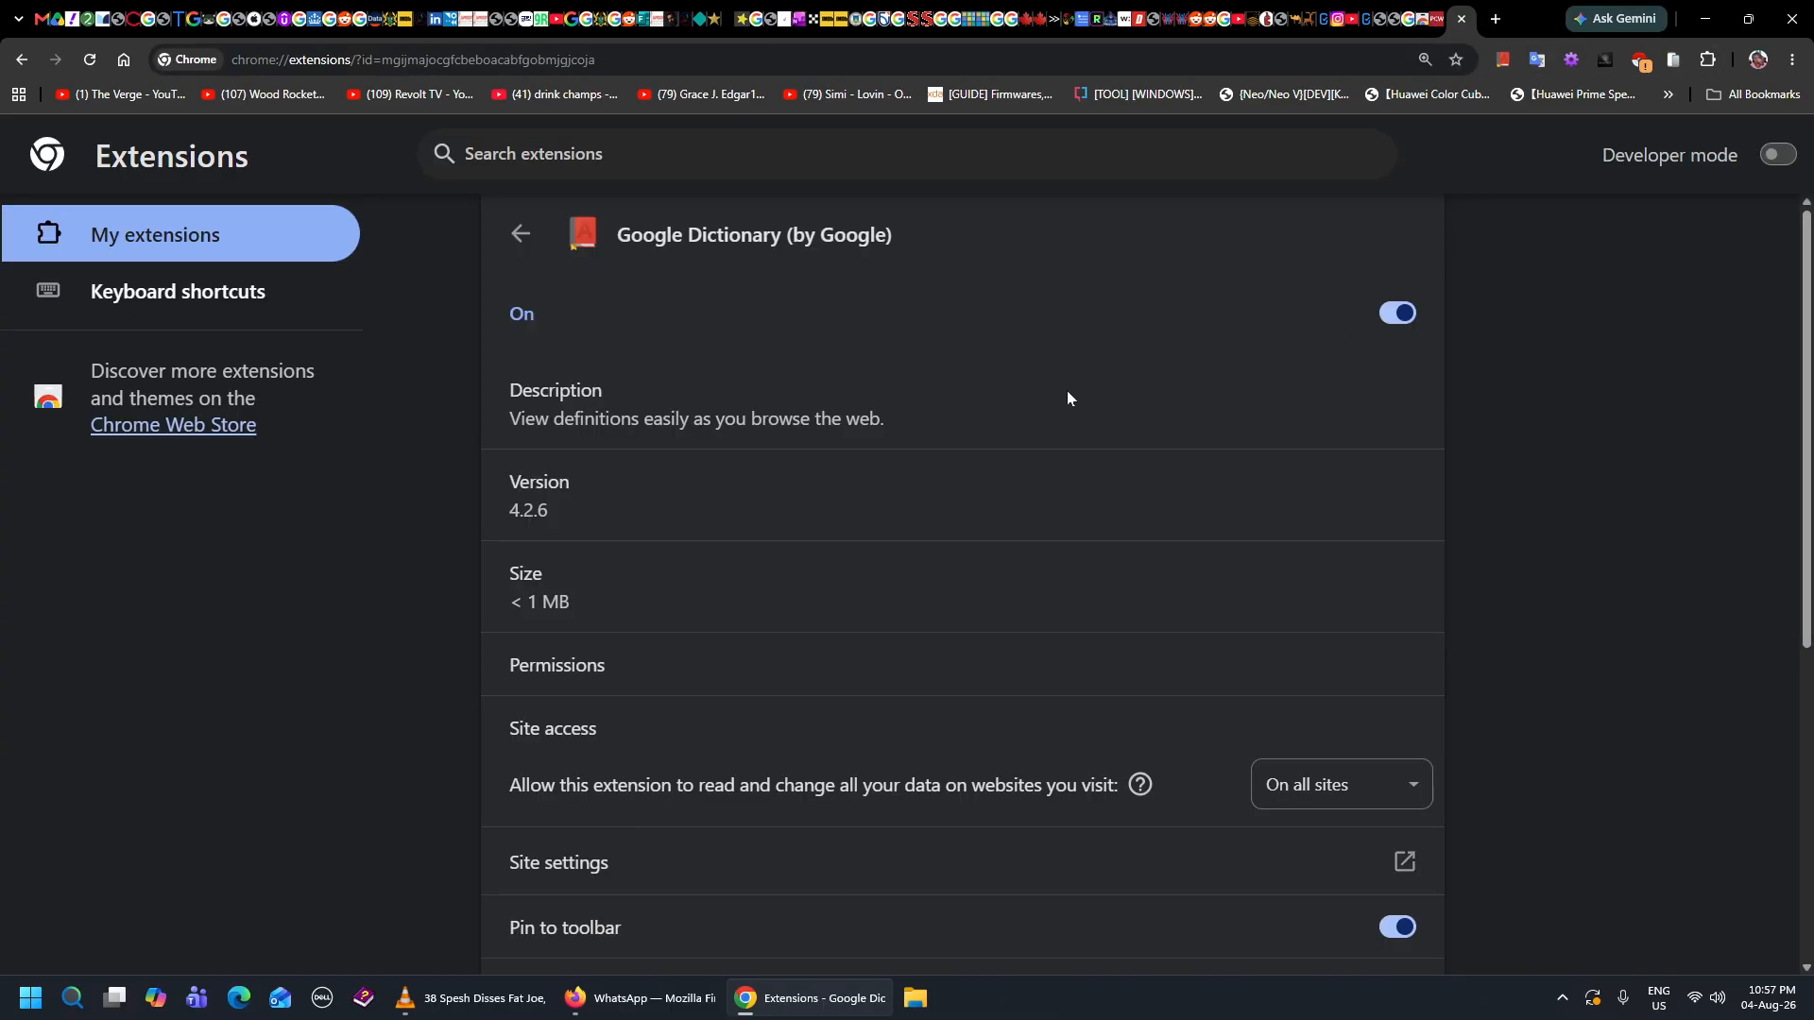
click(1396, 314)
click(1395, 315)
scroll(1476, 376, down, 5)
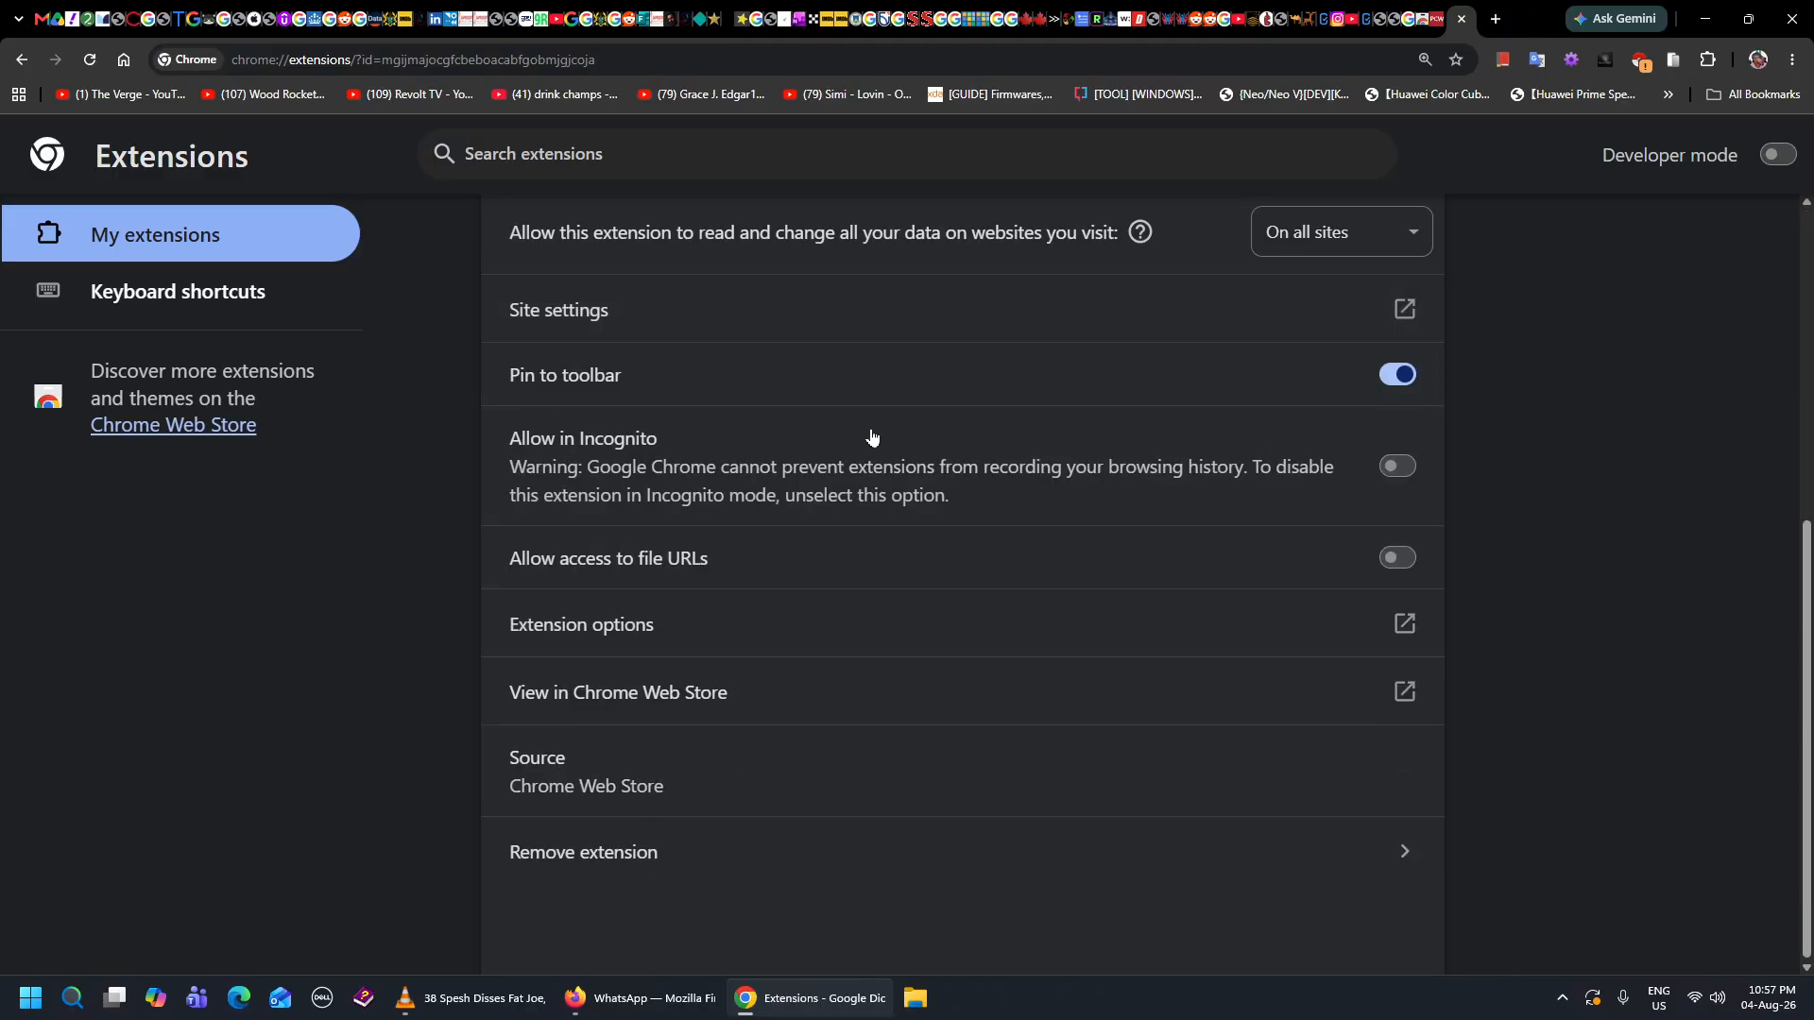
Check the site access choices for Google Dictionary, leaving the access set to On all sites.
scroll(930, 435, up, 1)
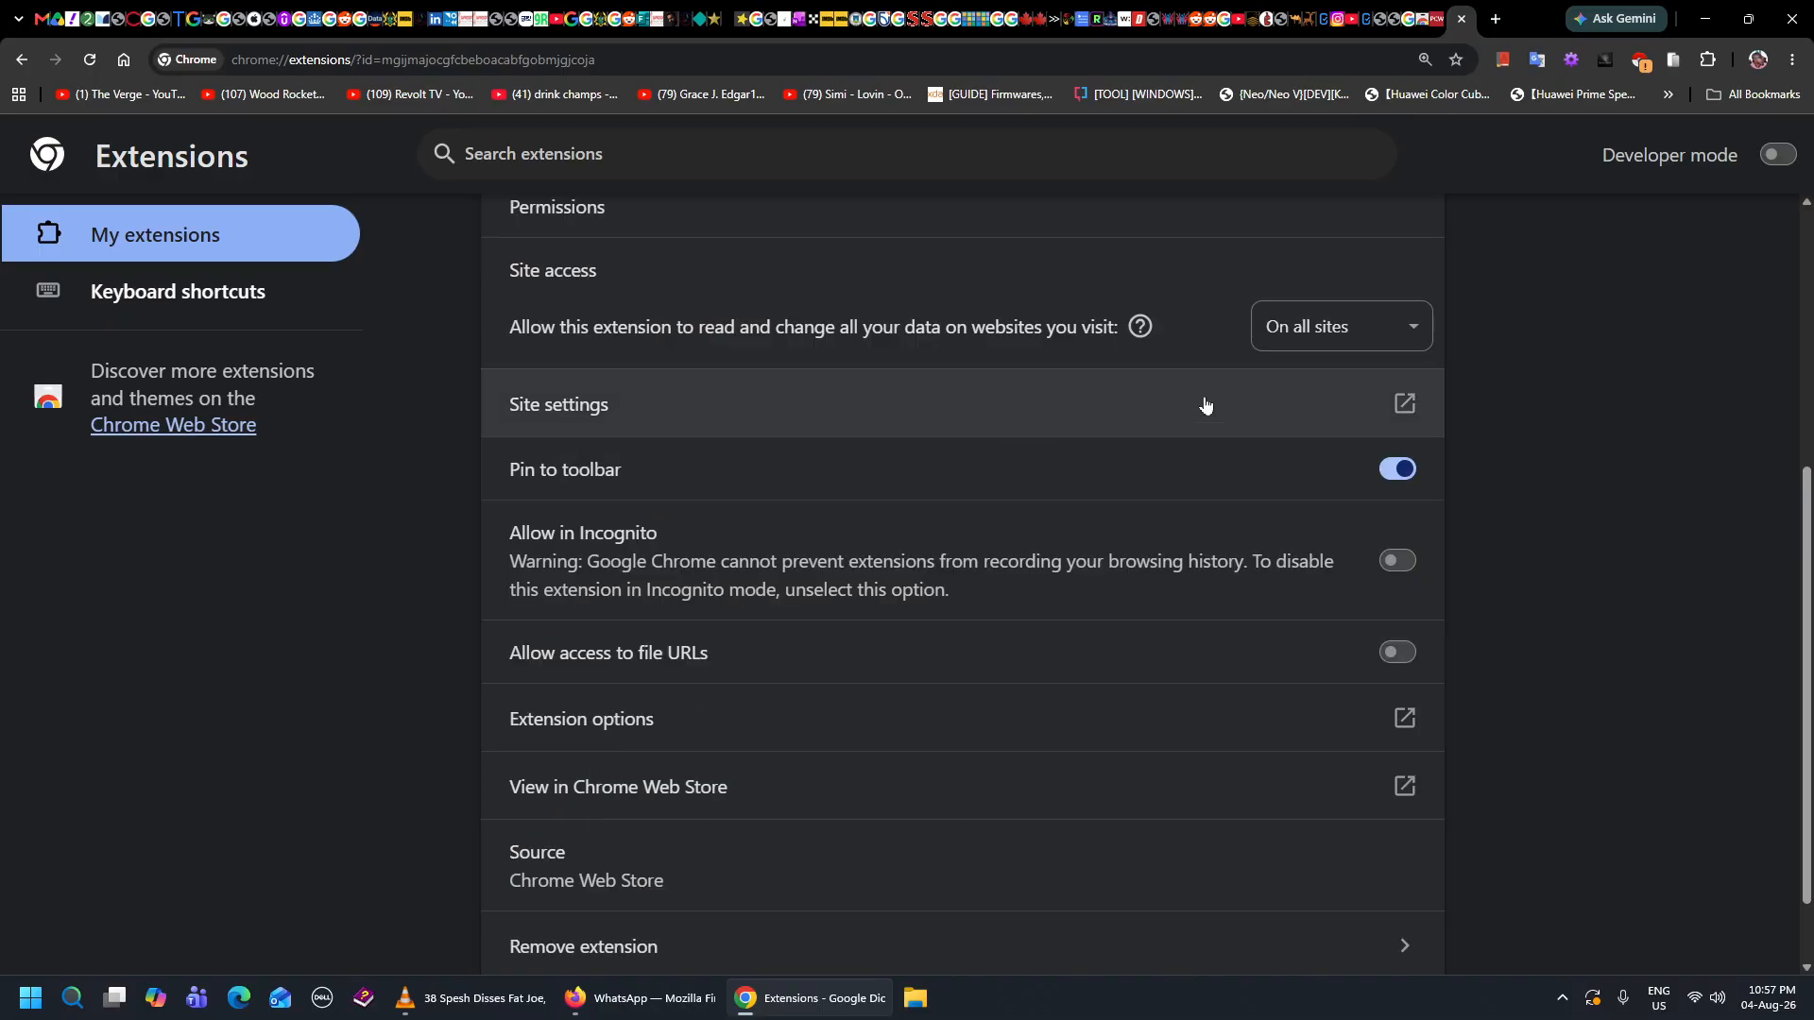
click(1332, 328)
click(1332, 439)
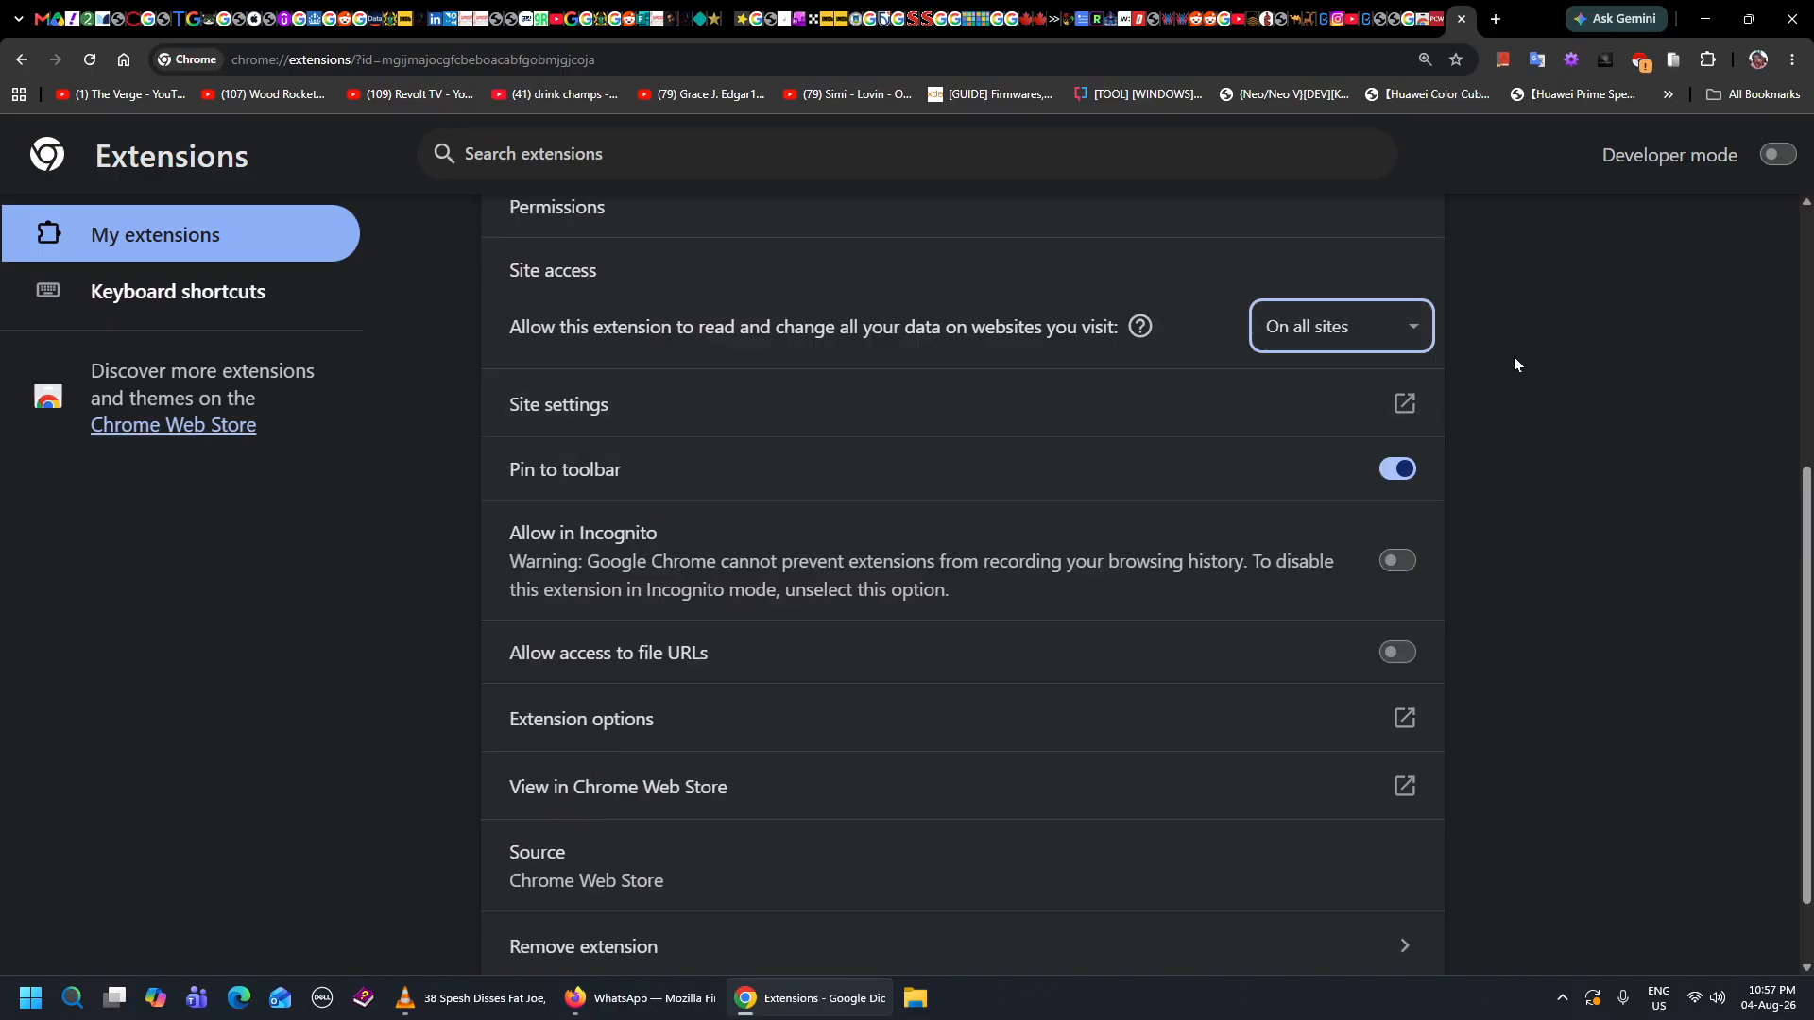
scroll(1515, 364, down, 1)
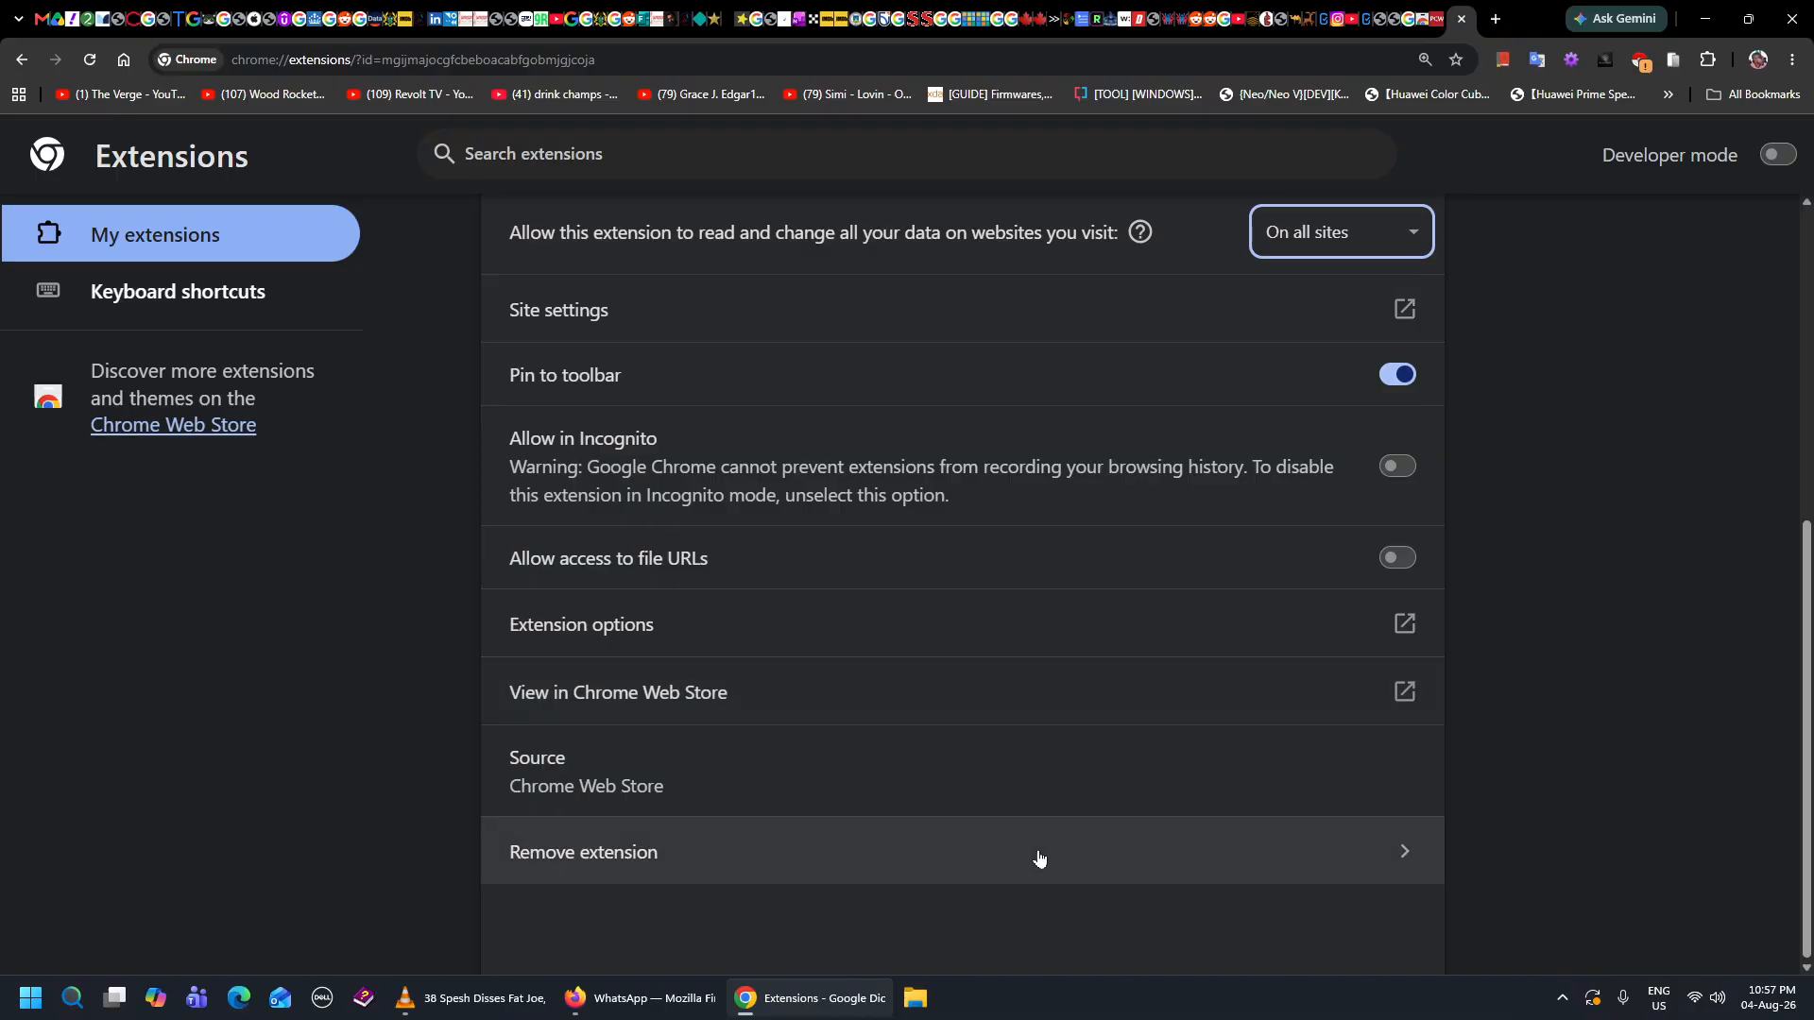
Start removing Google Dictionary, cancel the removal, and return to the list of all extensions.
click(1177, 854)
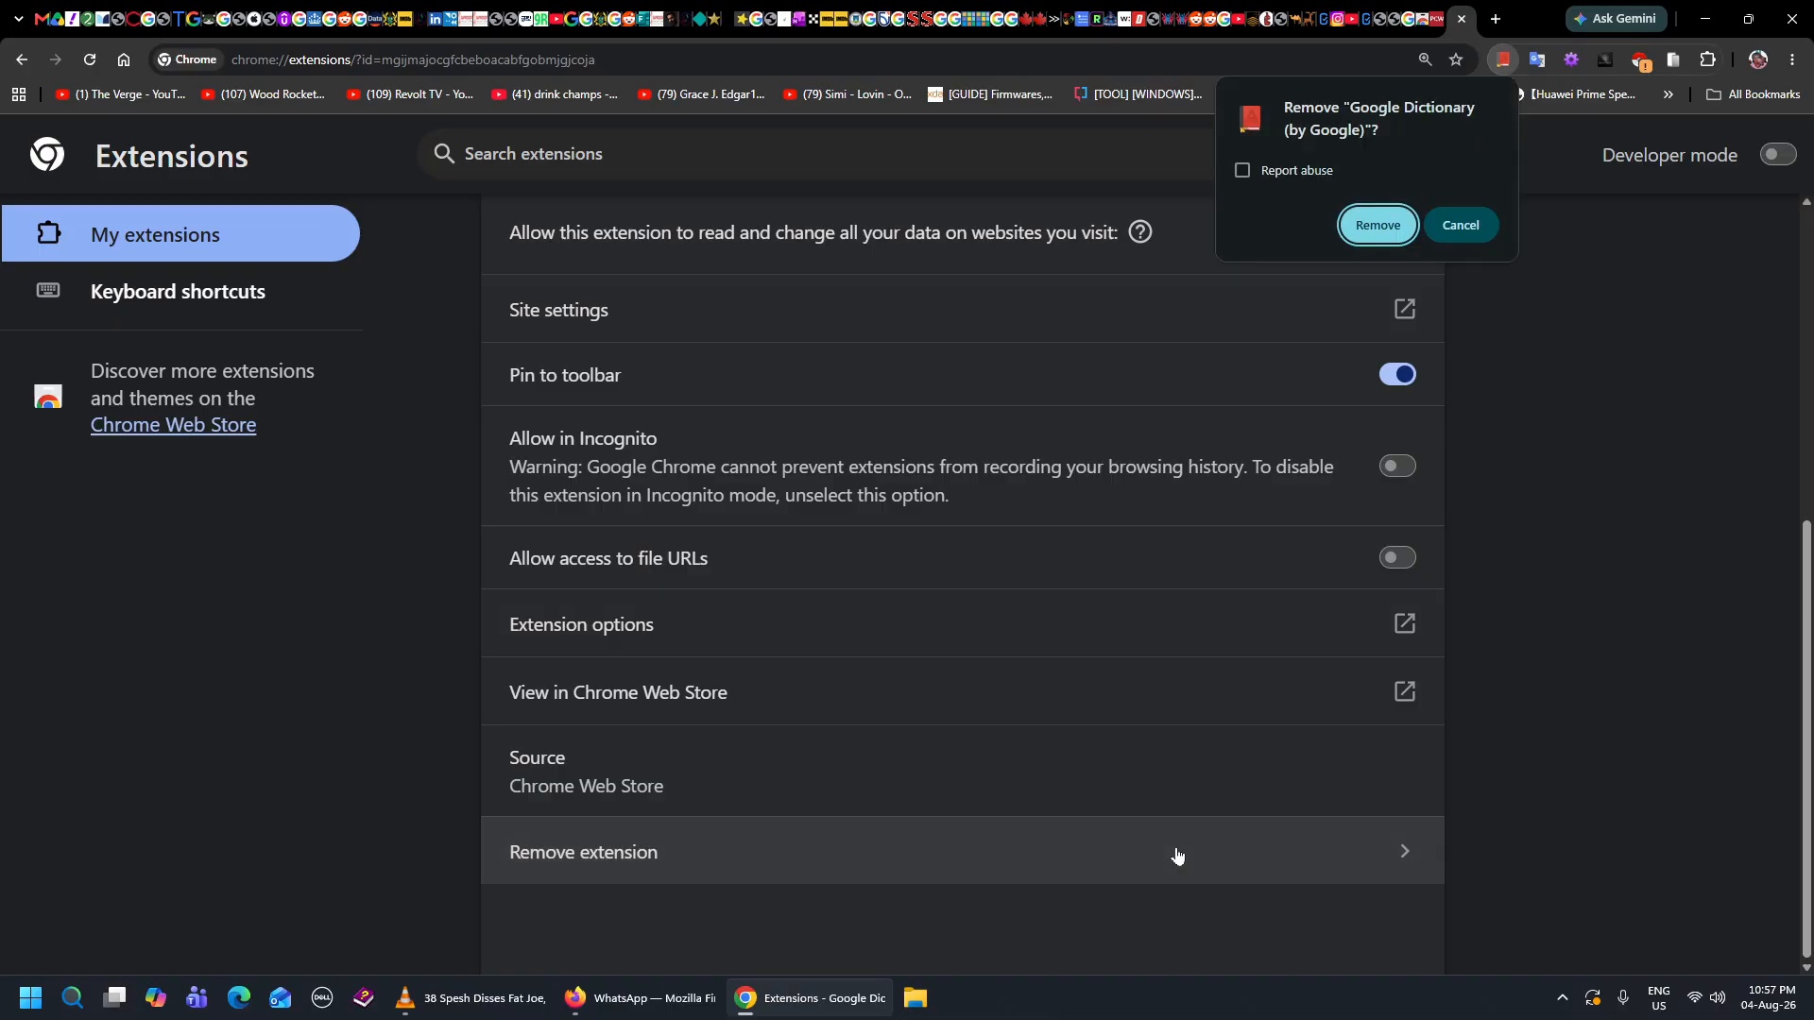
click(1481, 225)
scroll(1511, 481, up, 5)
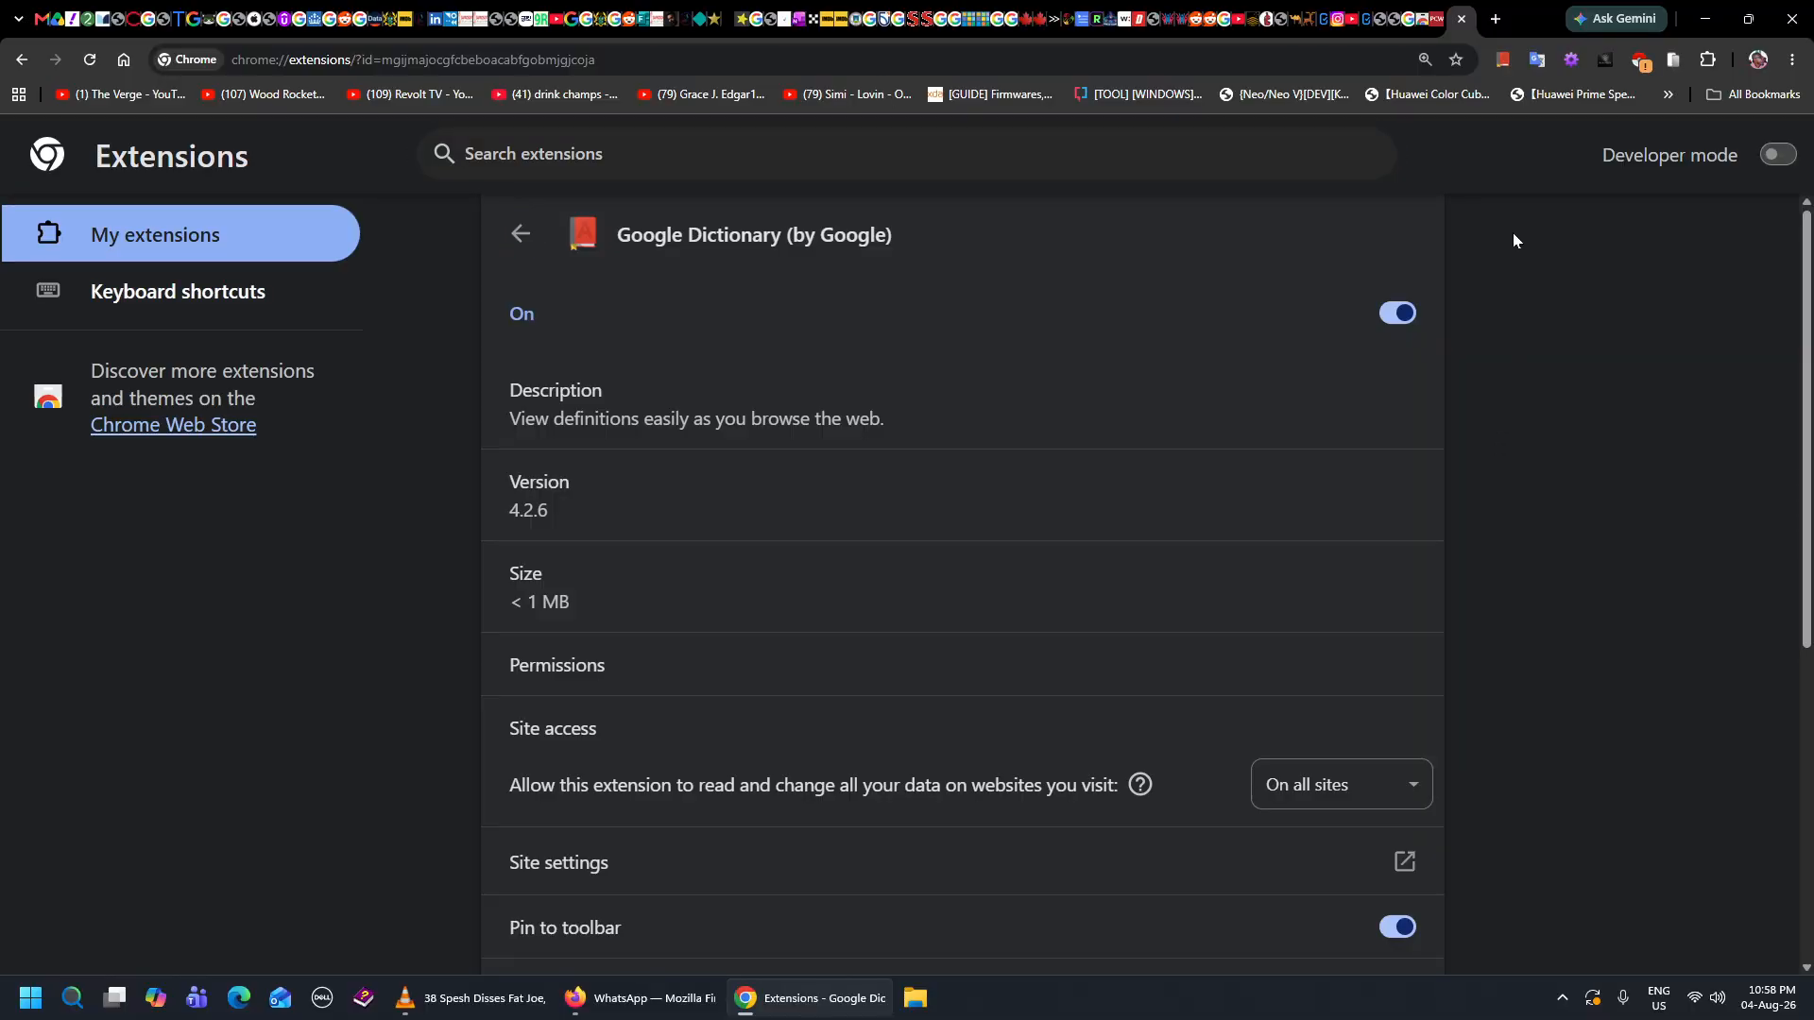
click(520, 233)
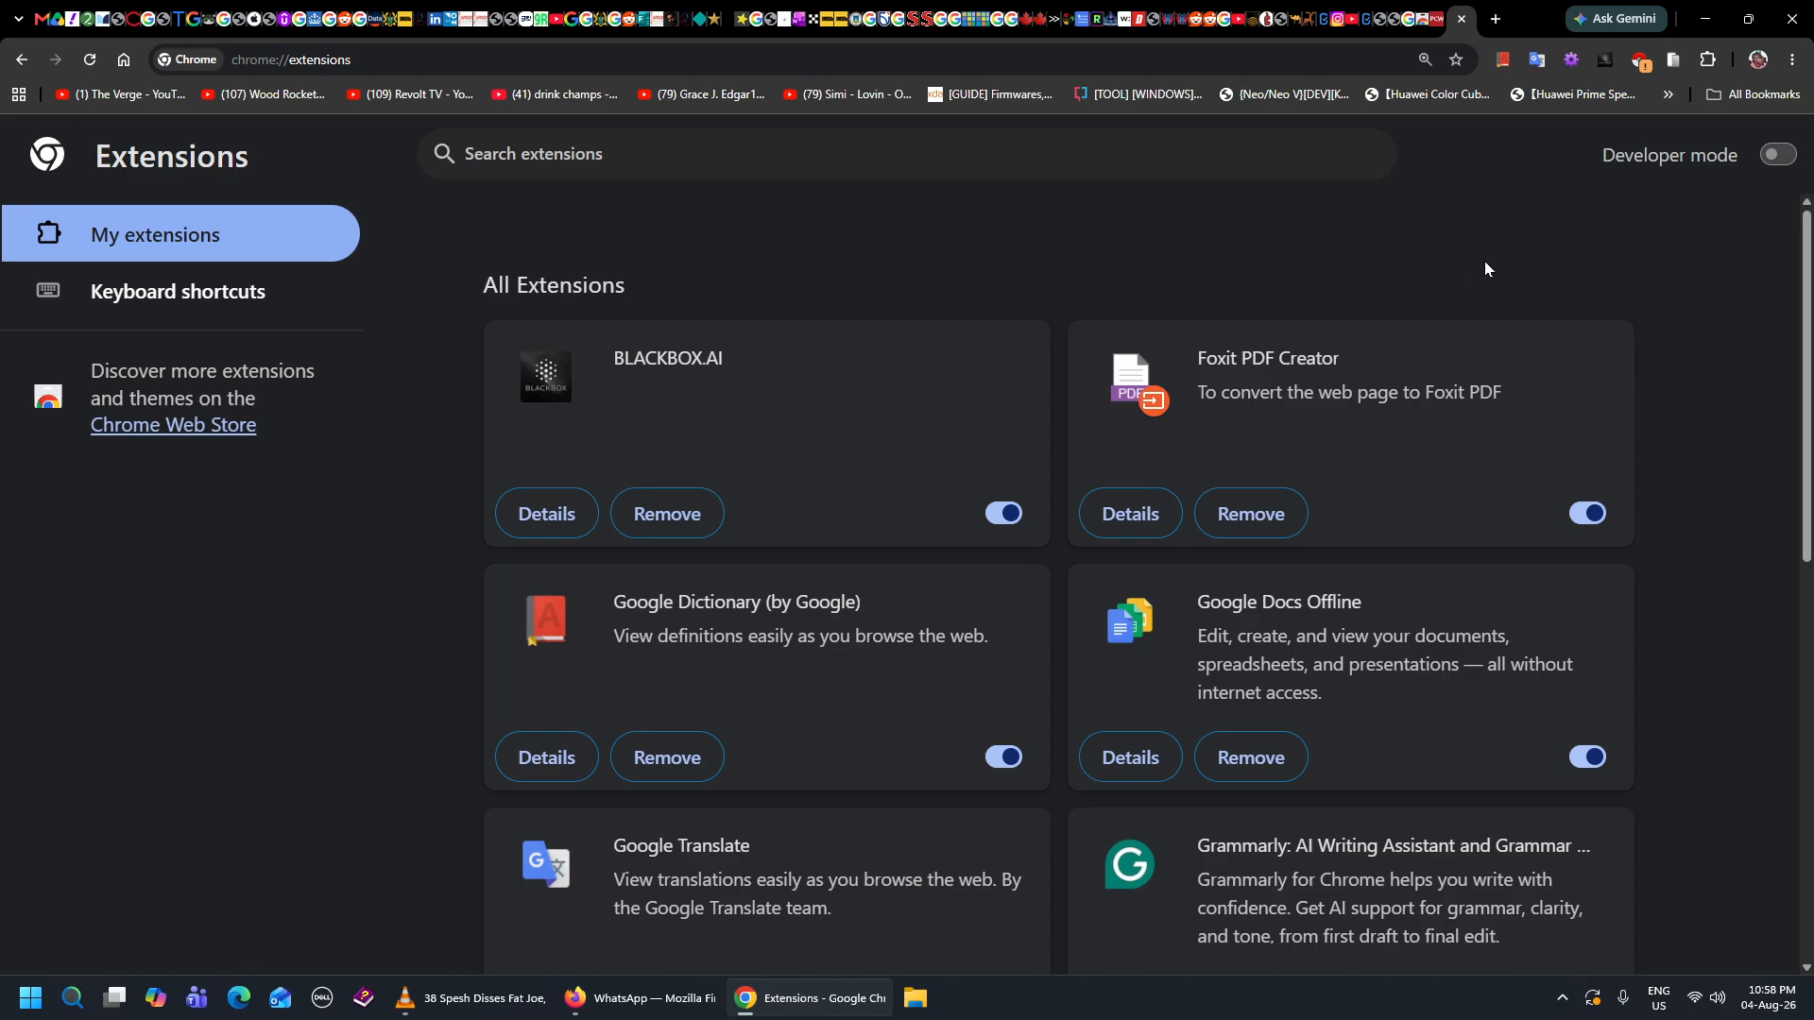
In the PCWorld article, try the pop-up definitions on "wasting", "enjoy", "Chrome" and "Both".
click(1425, 25)
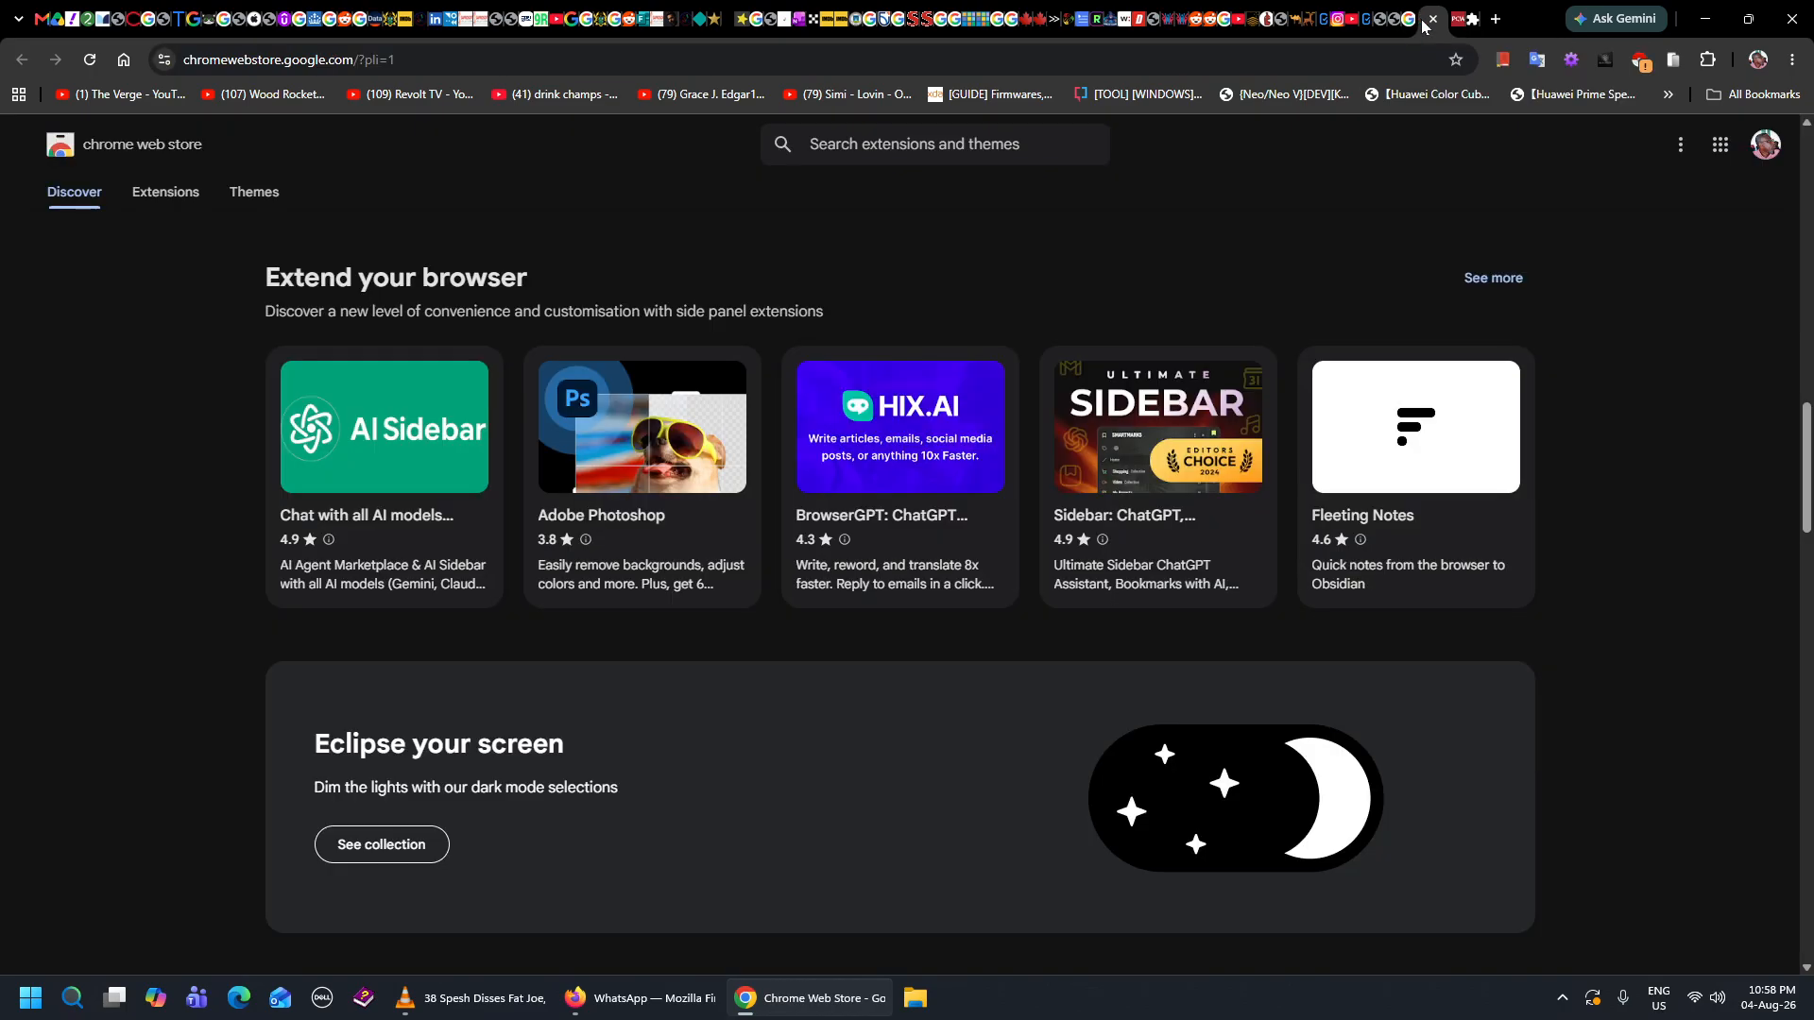
click(1430, 20)
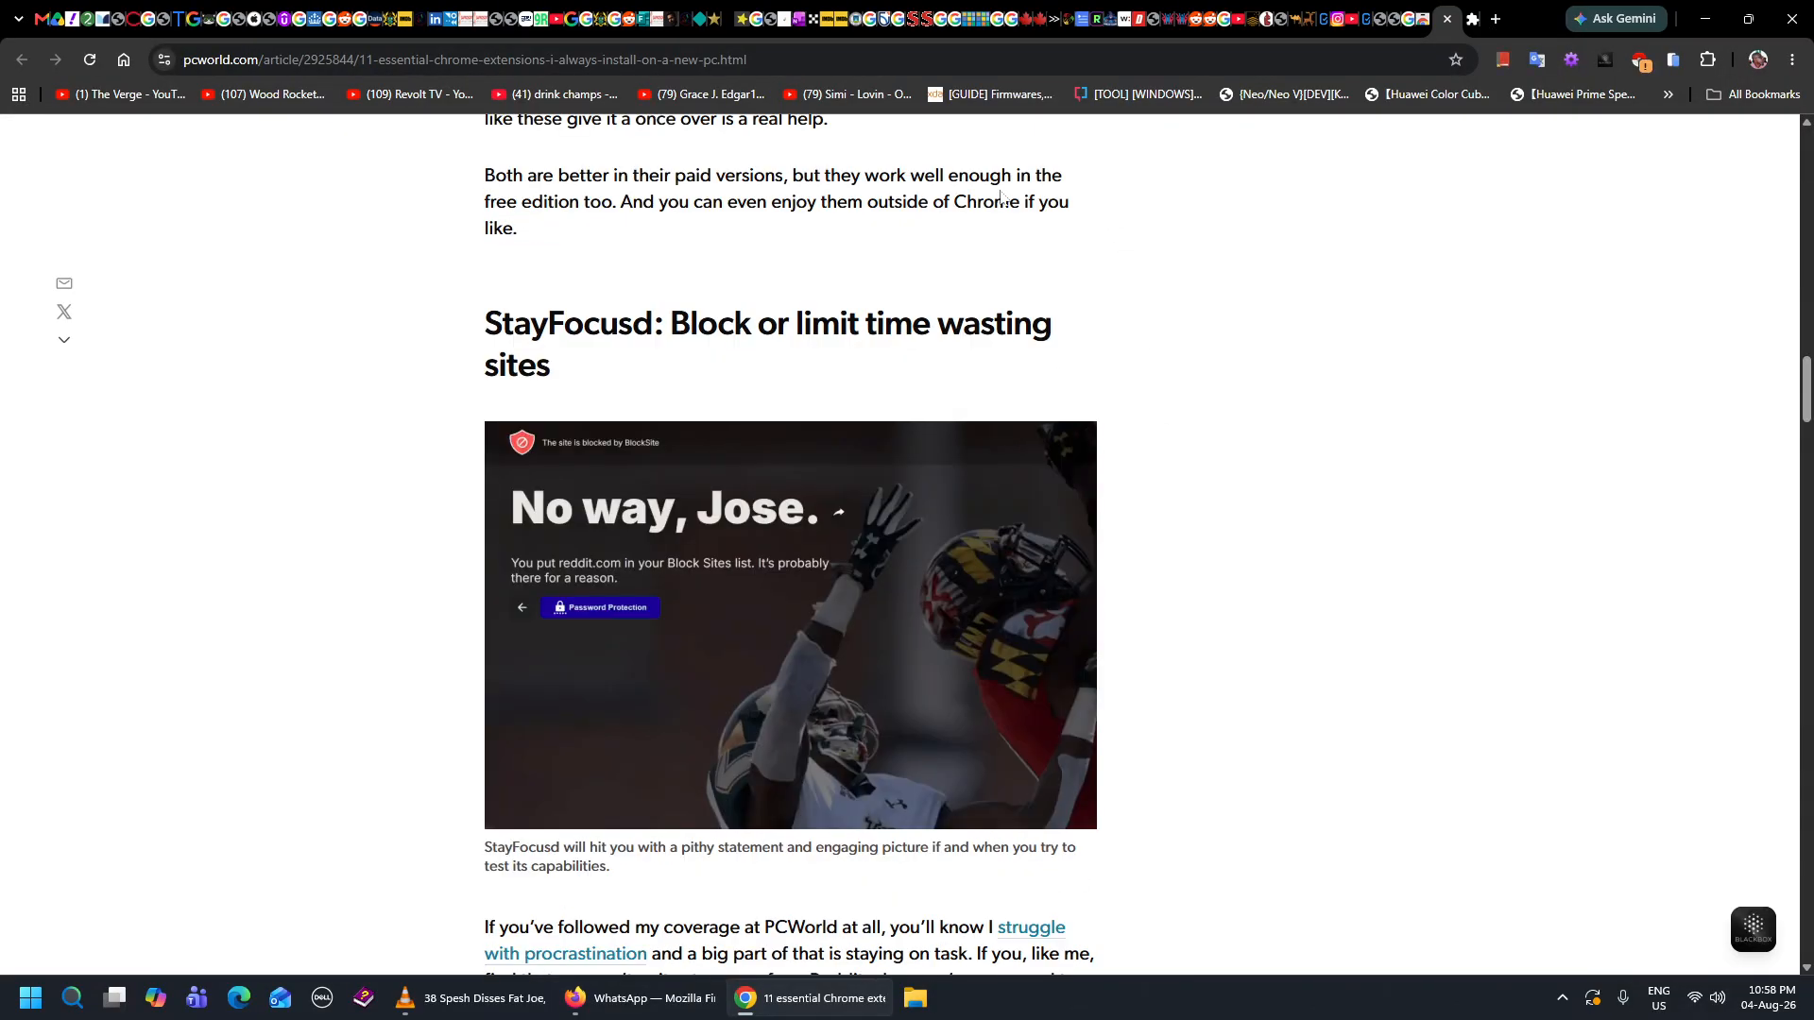
double_click(994, 323)
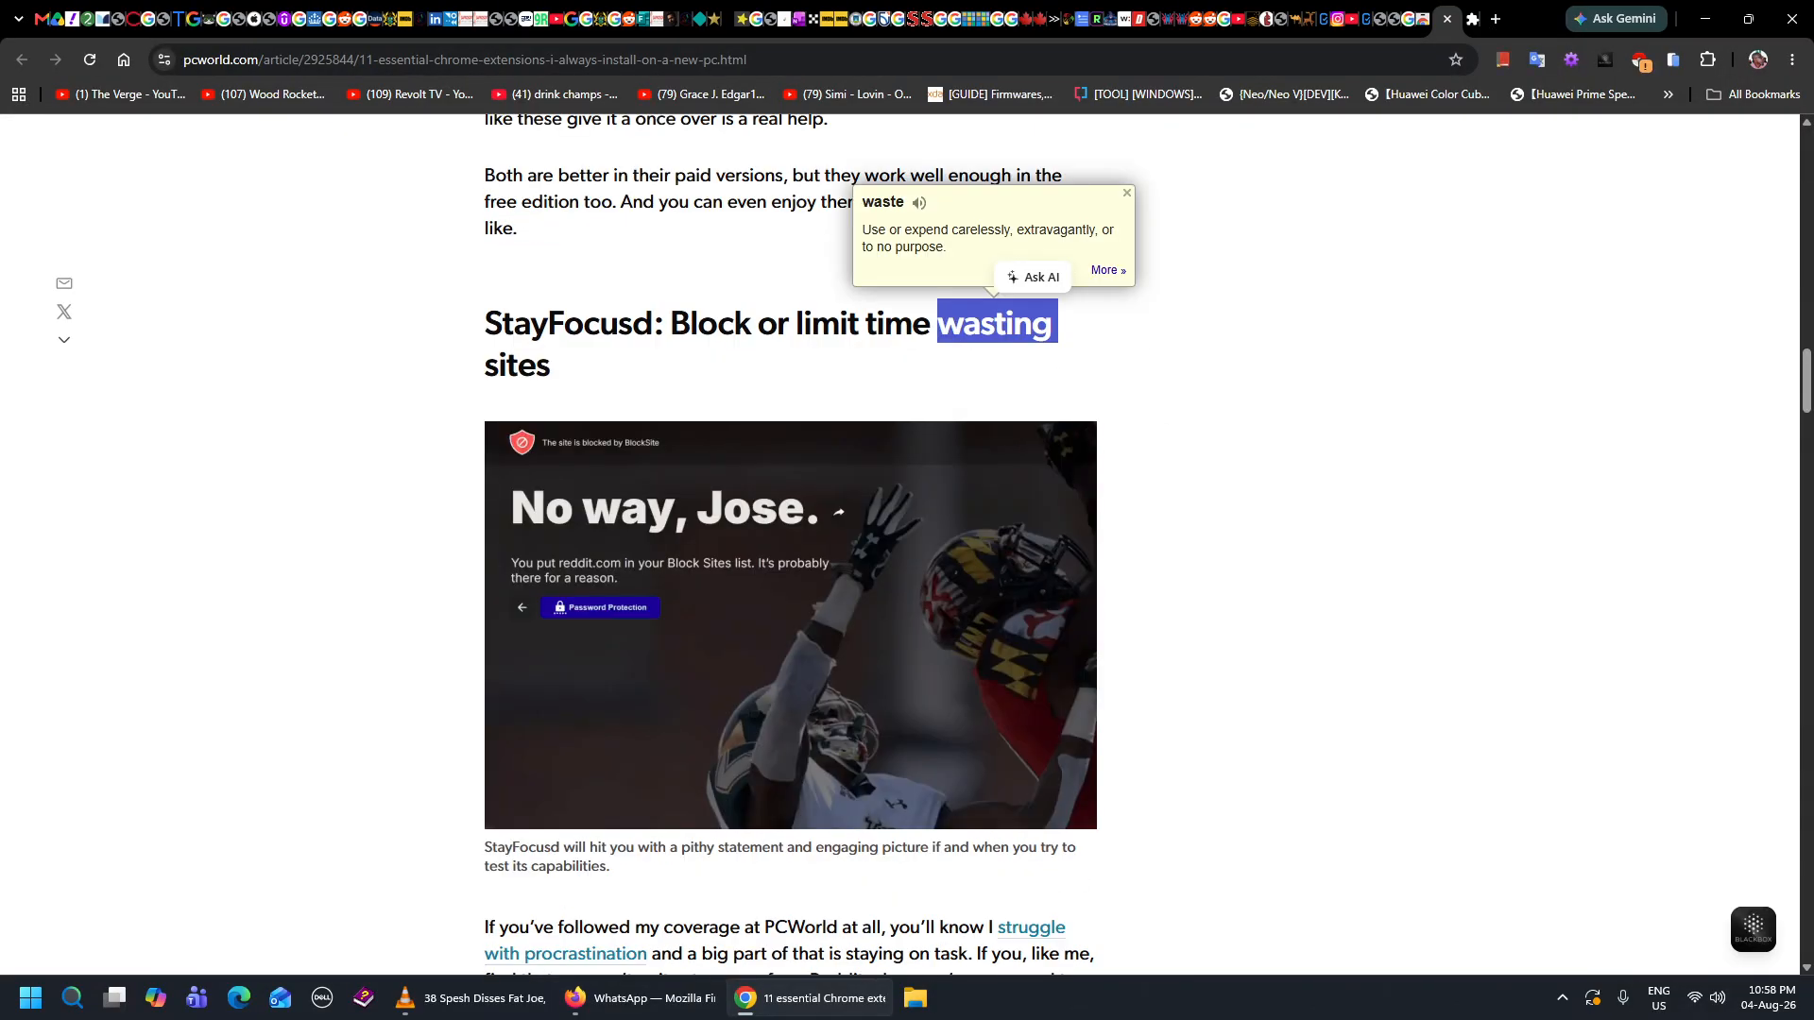
click(1259, 359)
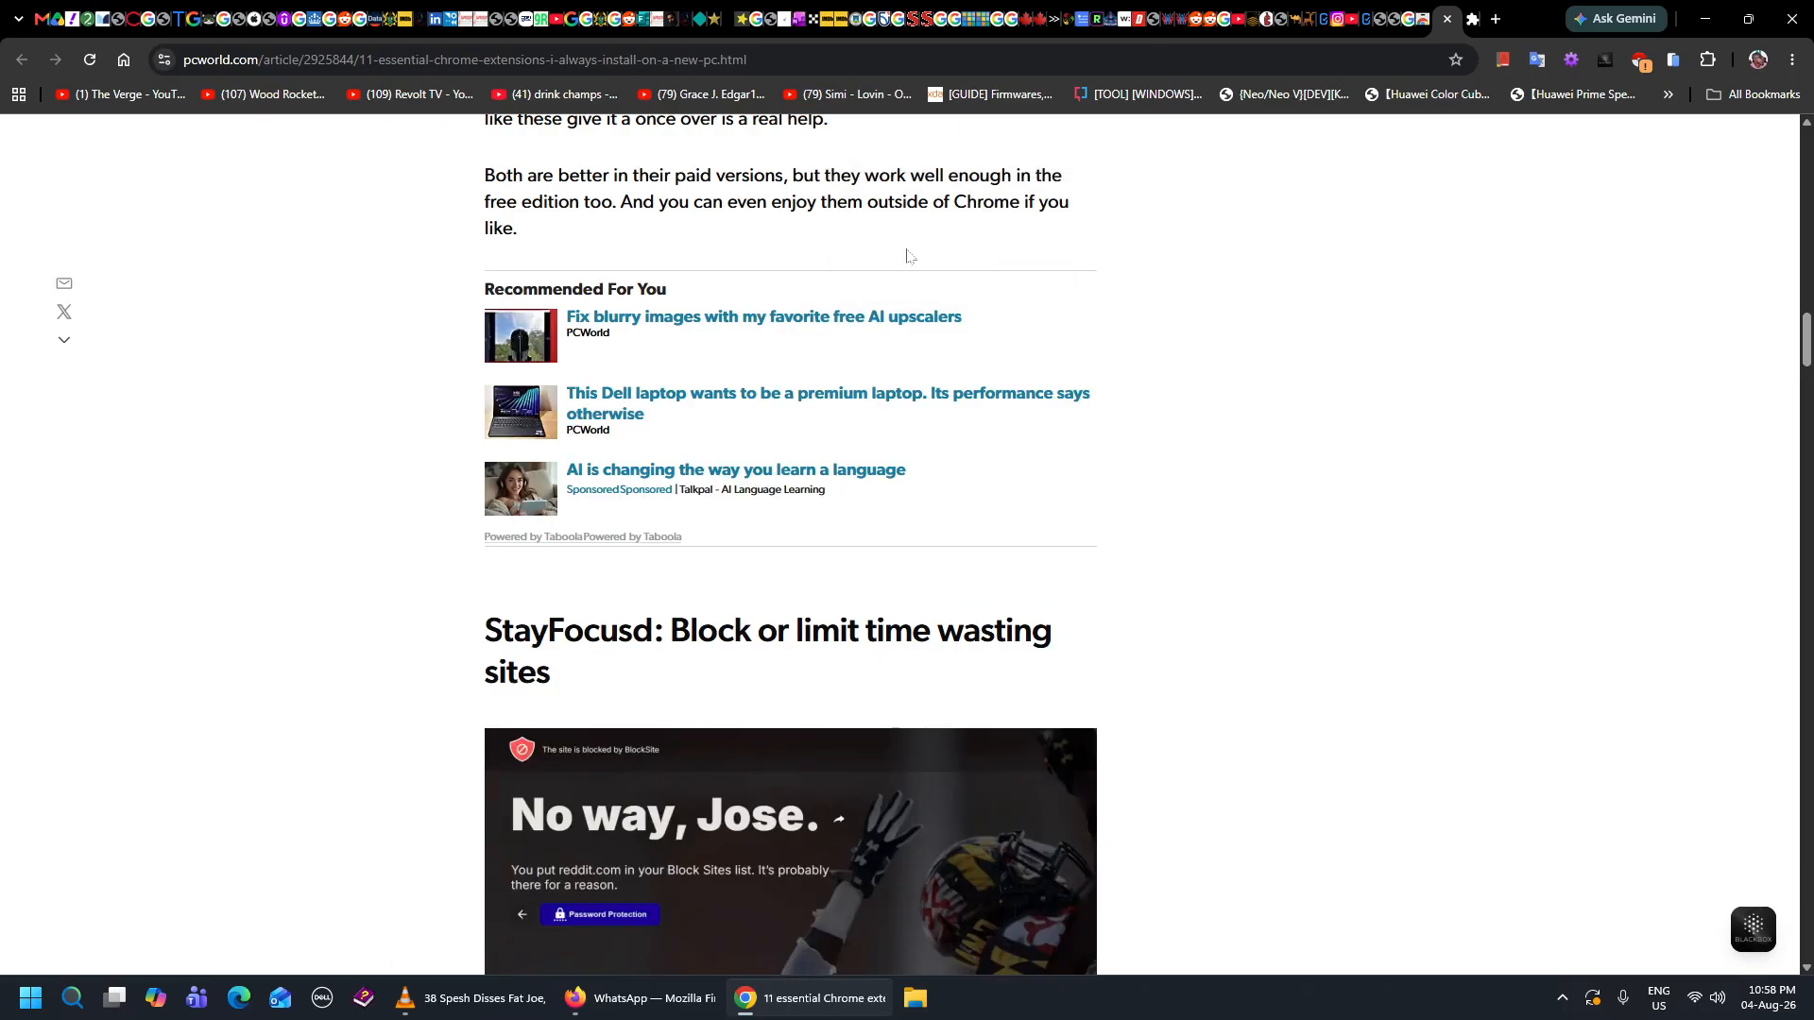
double_click(795, 202)
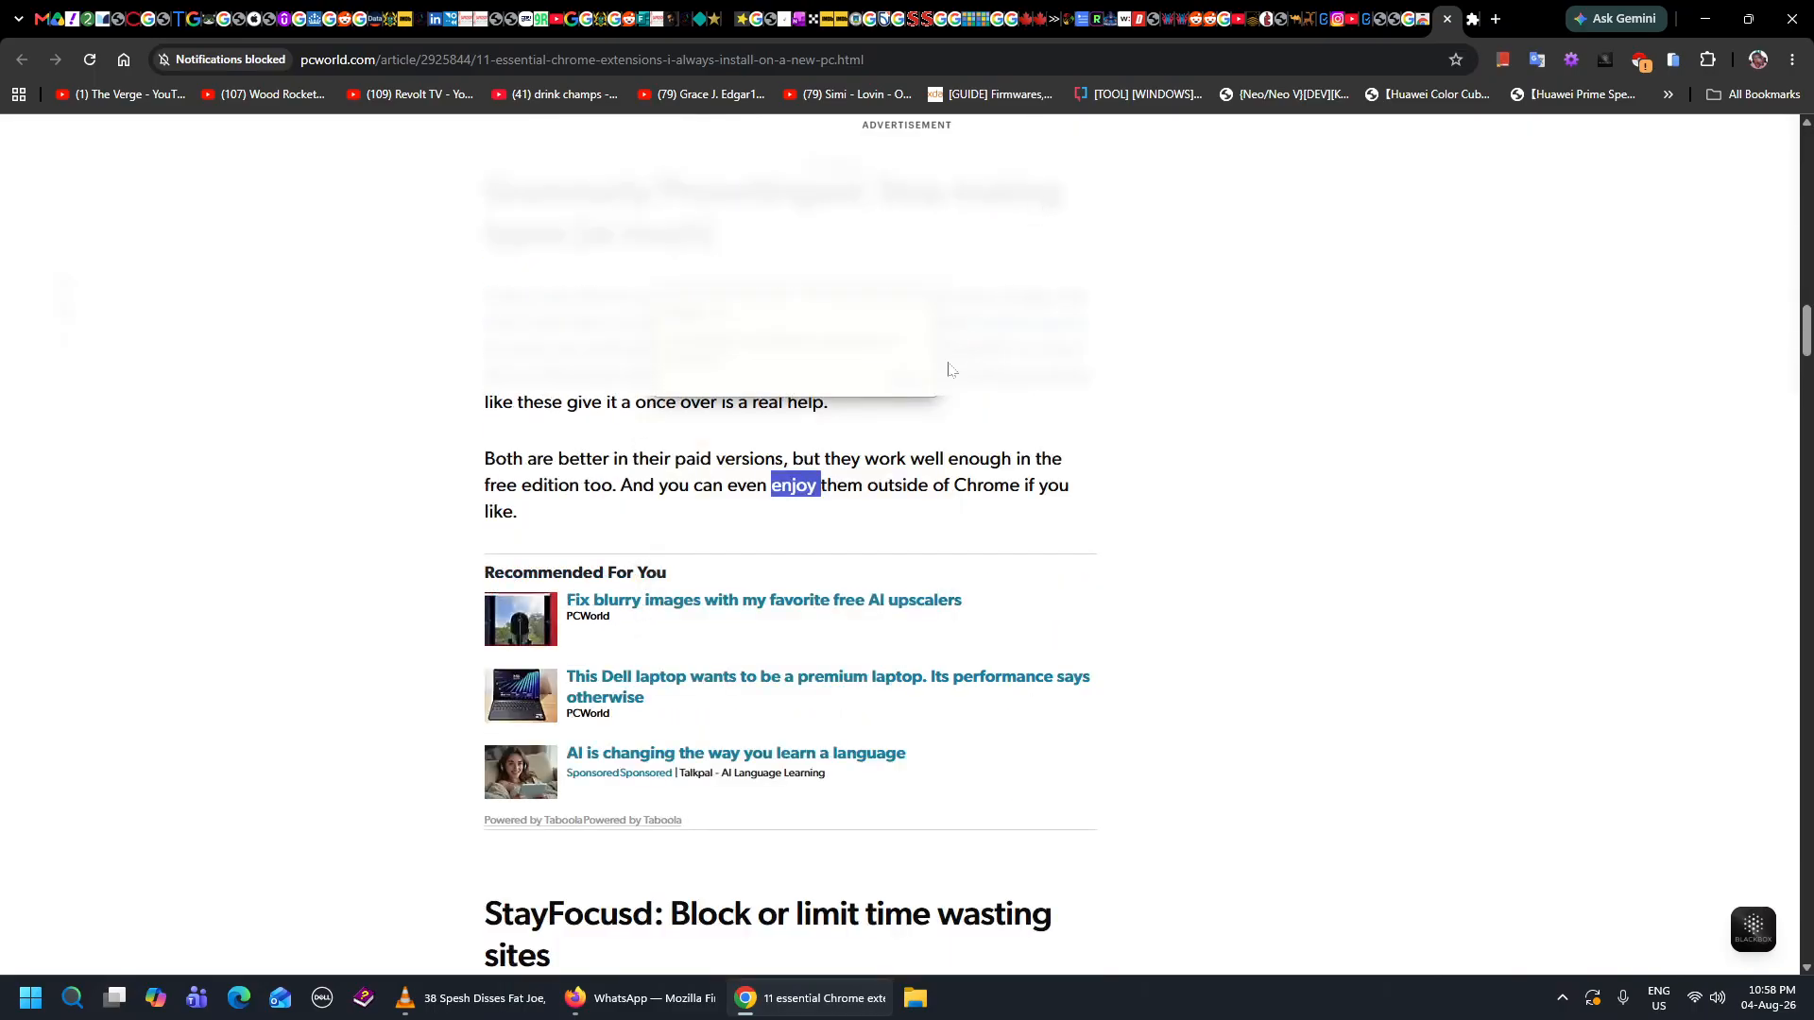
double_click(987, 485)
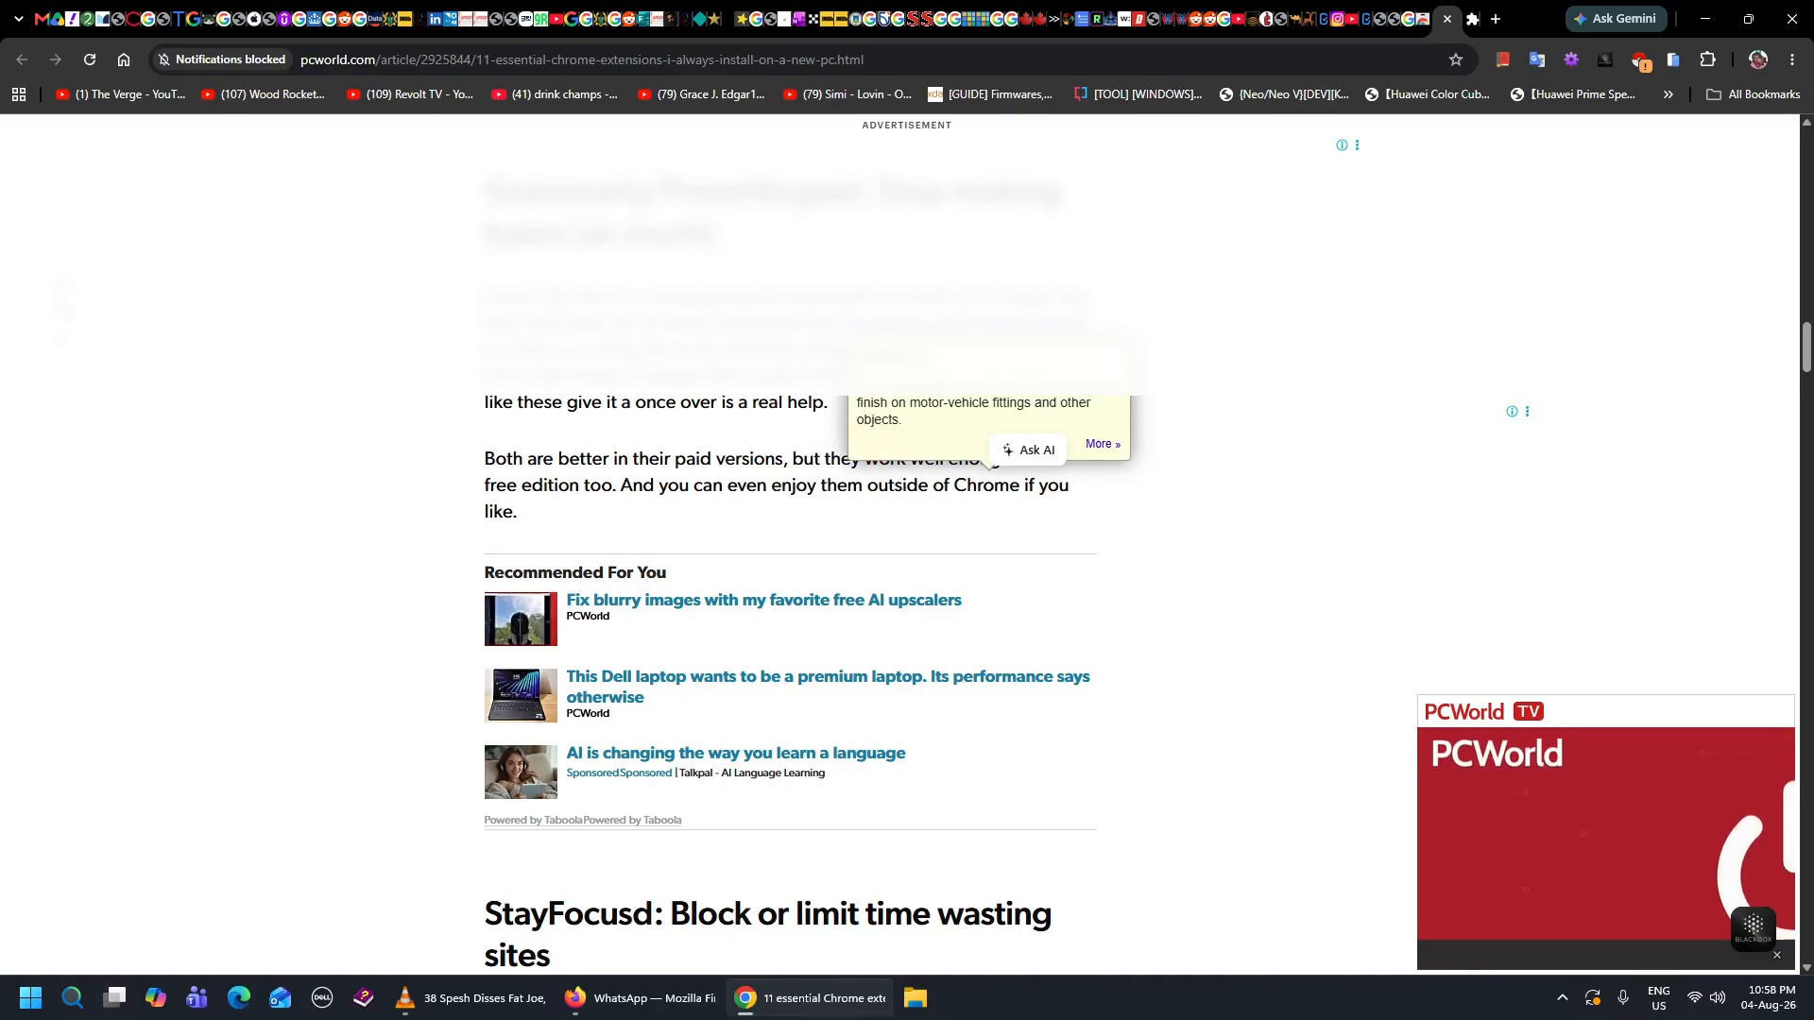
double_click(504, 458)
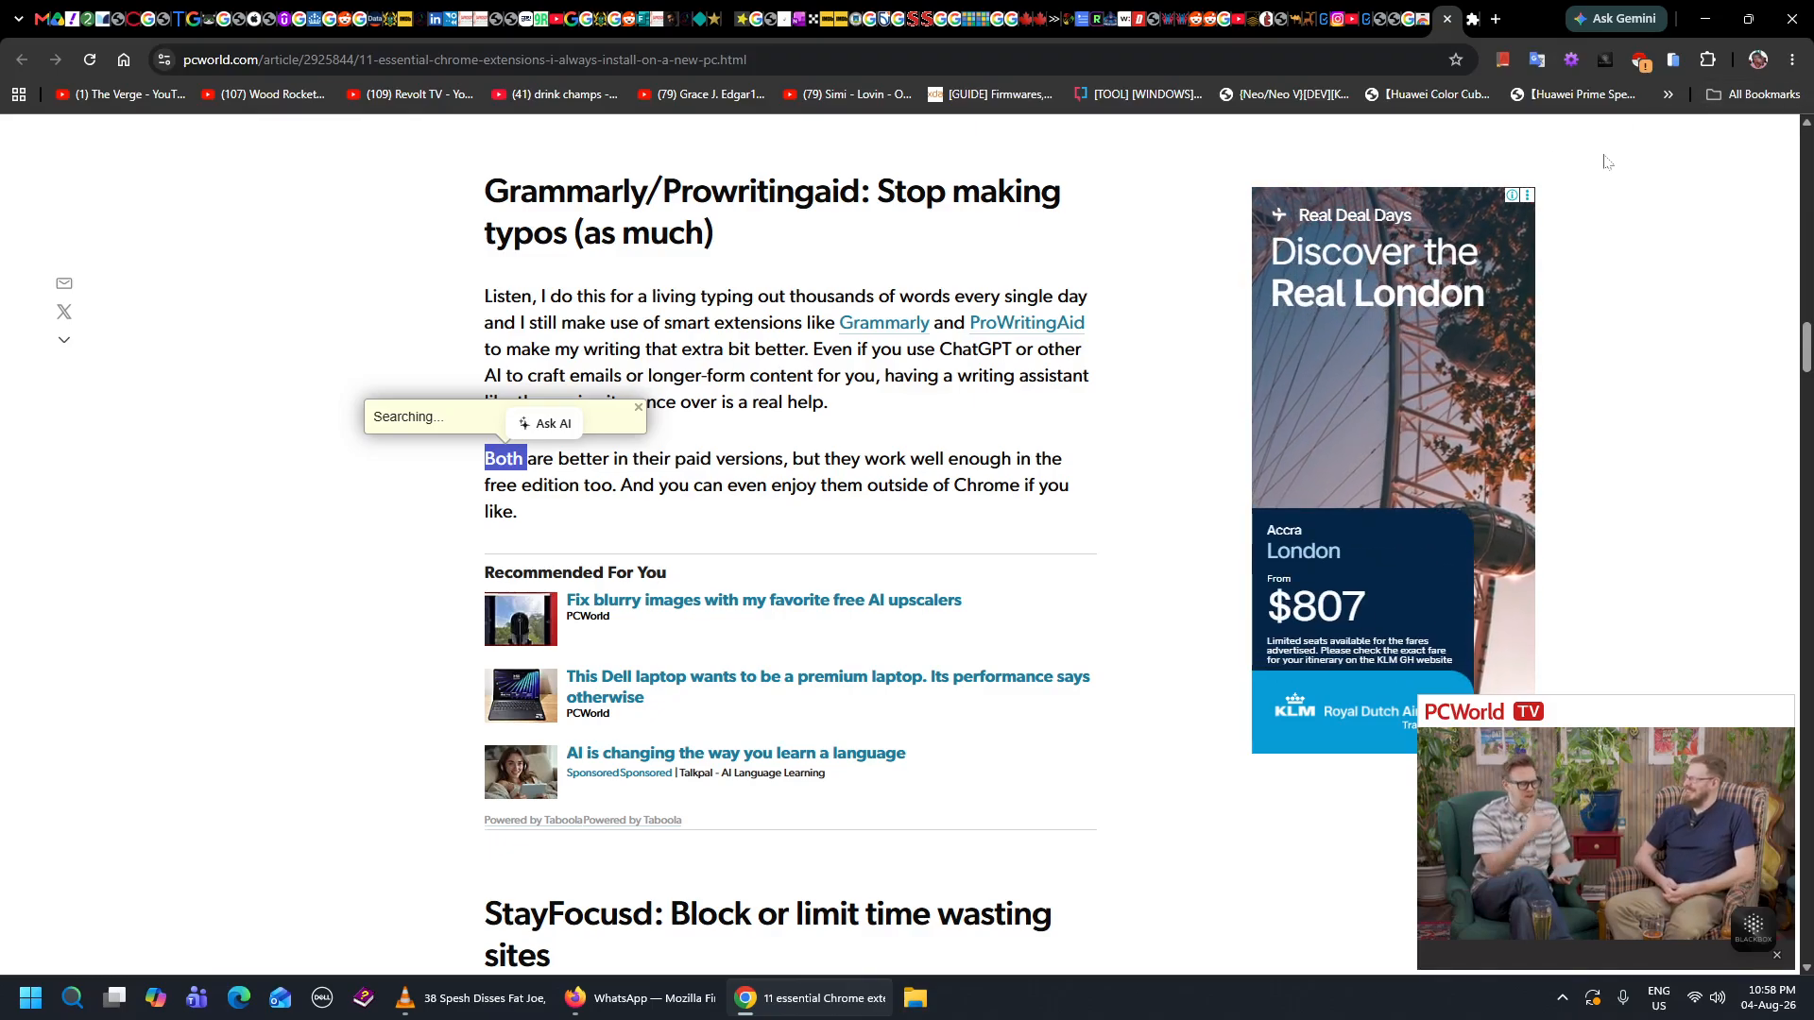
Return to the installed extensions, view the BLACKBOX.AI details, and open its extension options.
click(1448, 20)
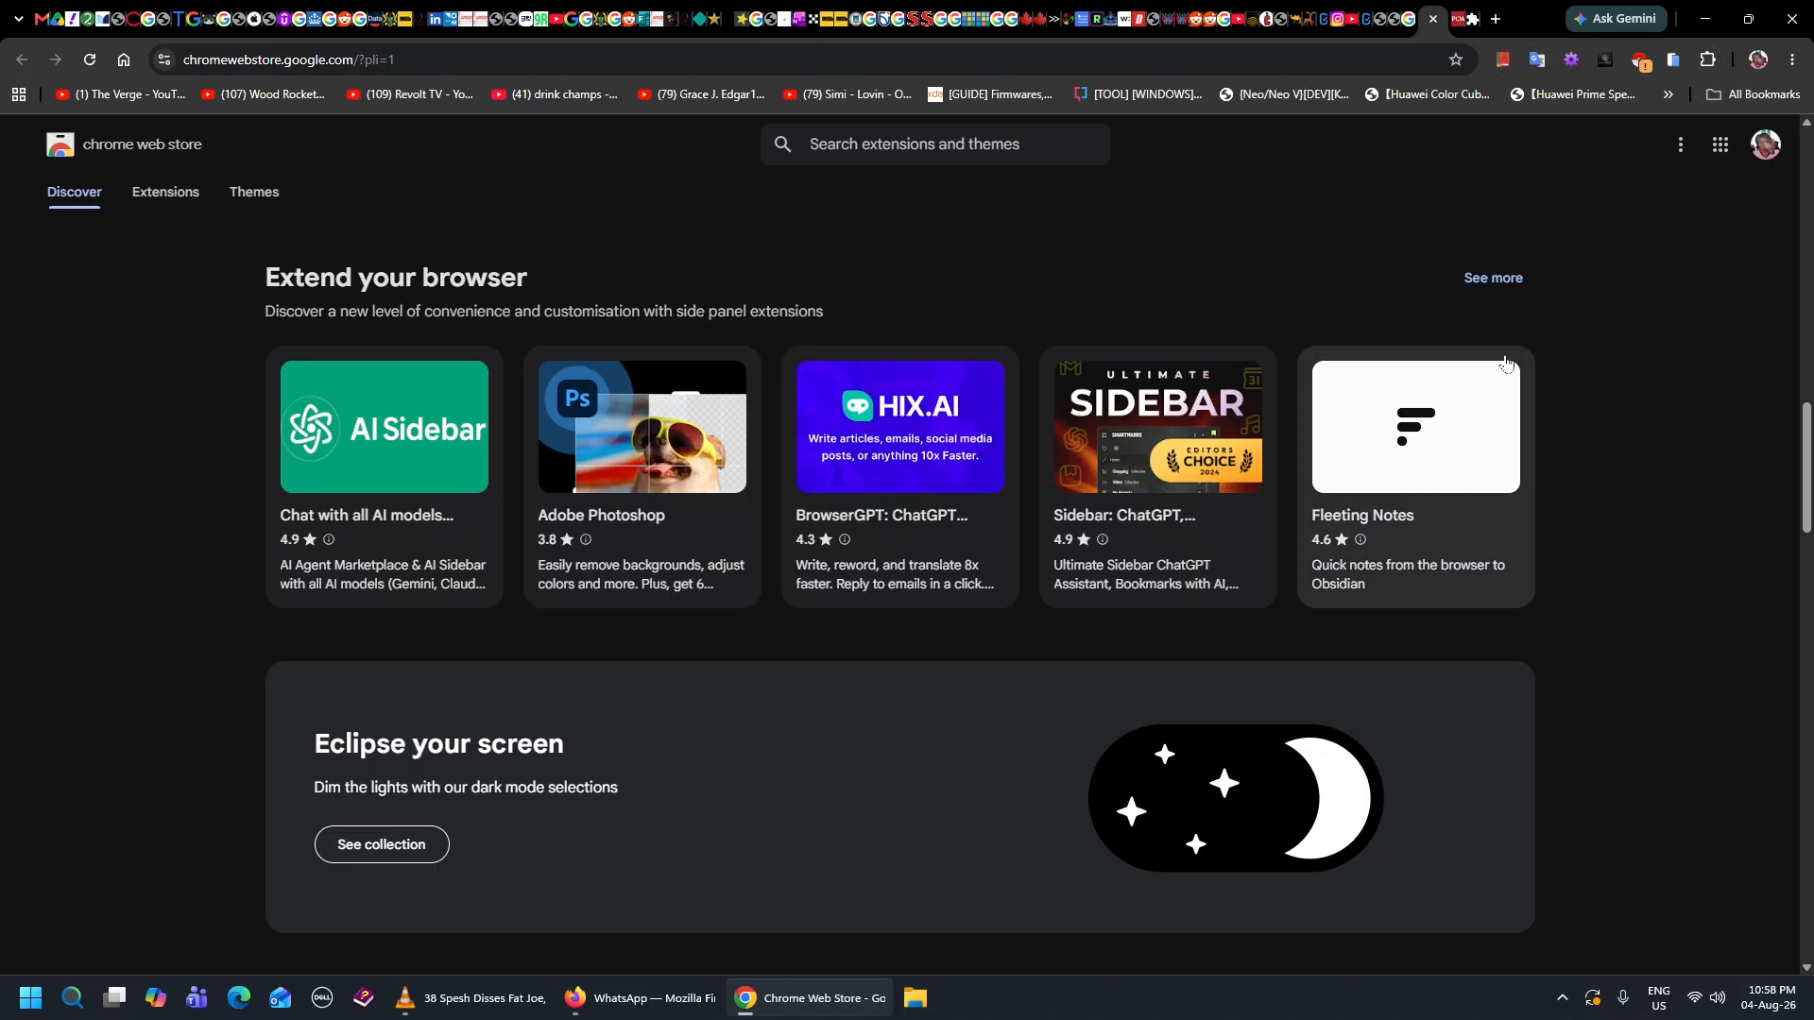
key(ctrl+w)
key(ctrl+Tab)
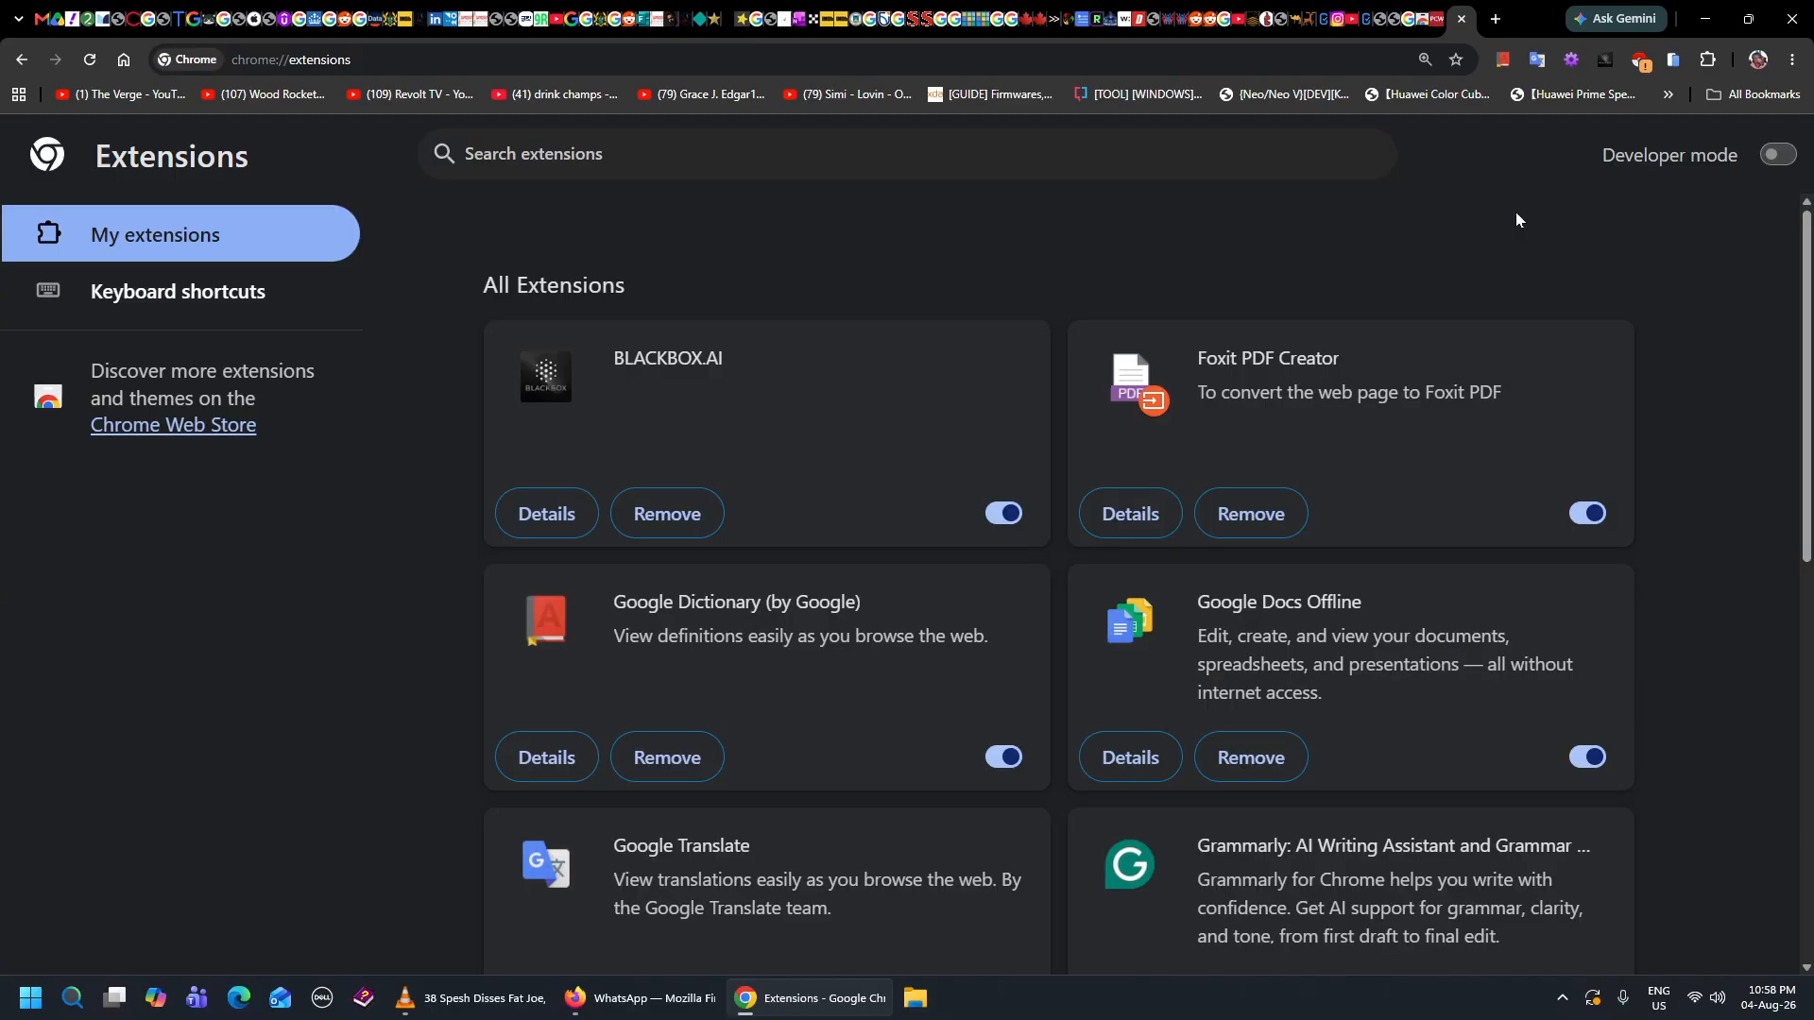
scroll(1346, 404, down, 1)
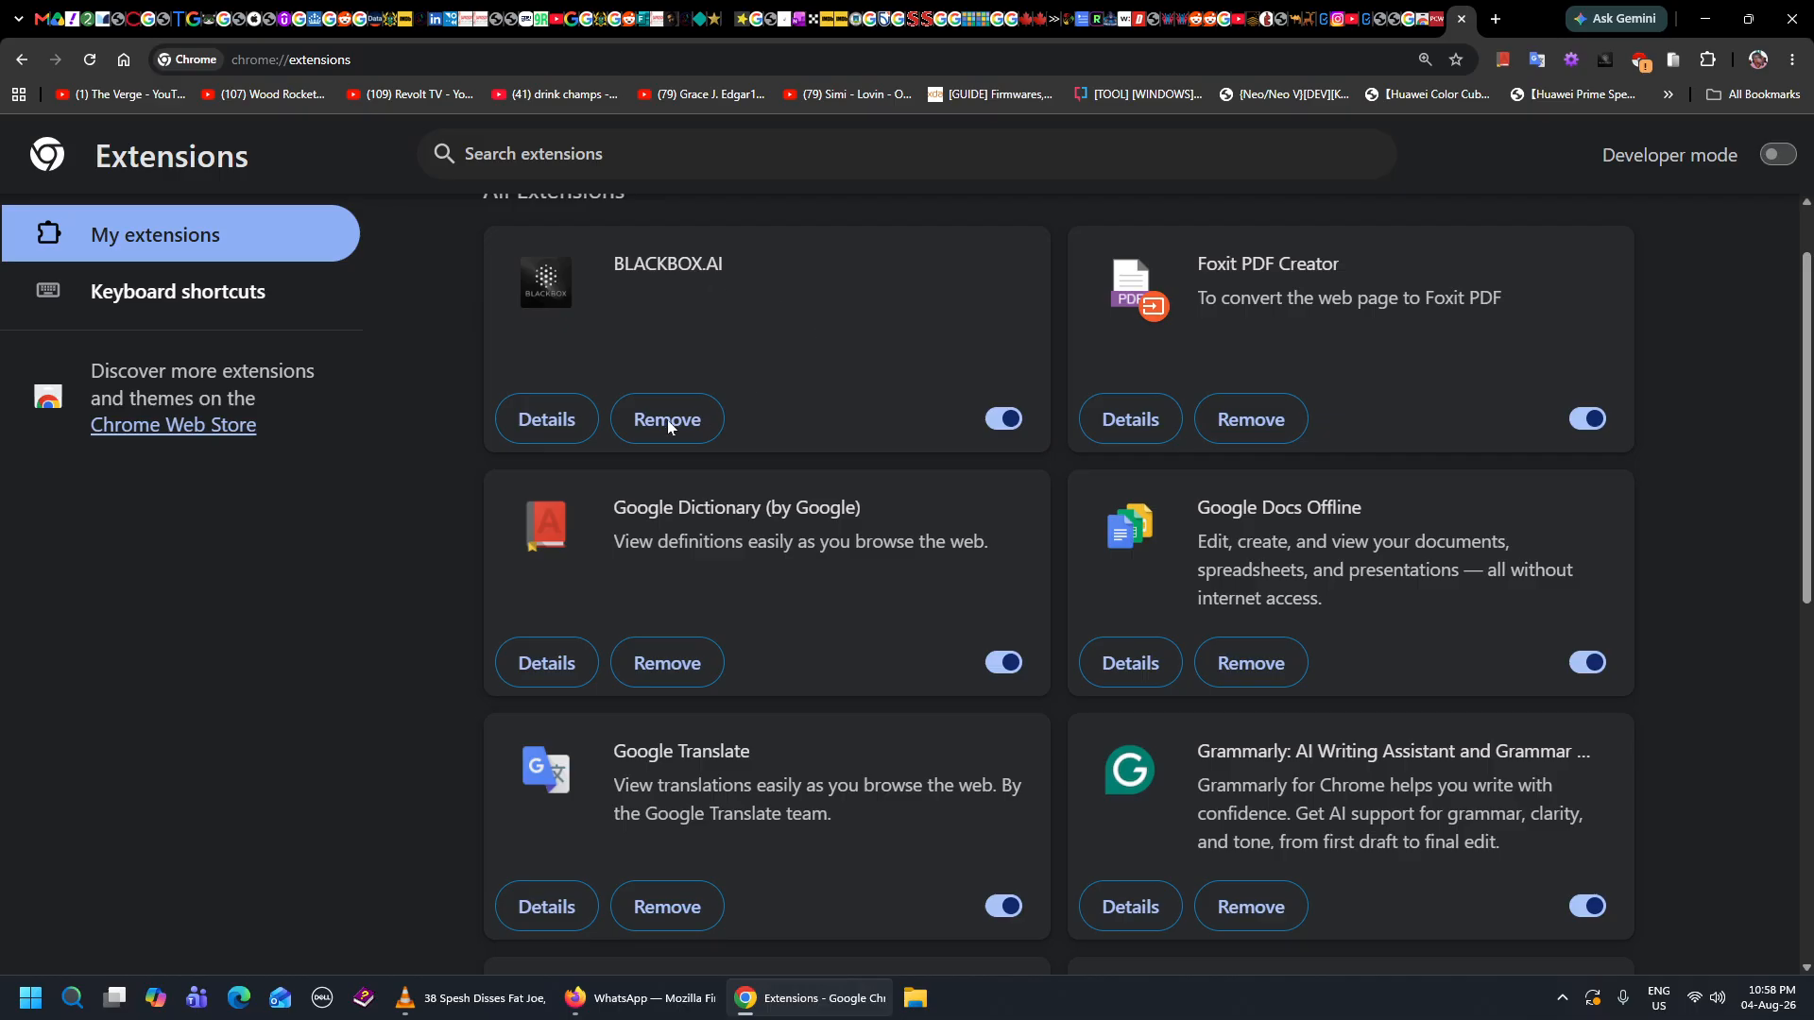
click(563, 431)
scroll(1137, 497, down, 5)
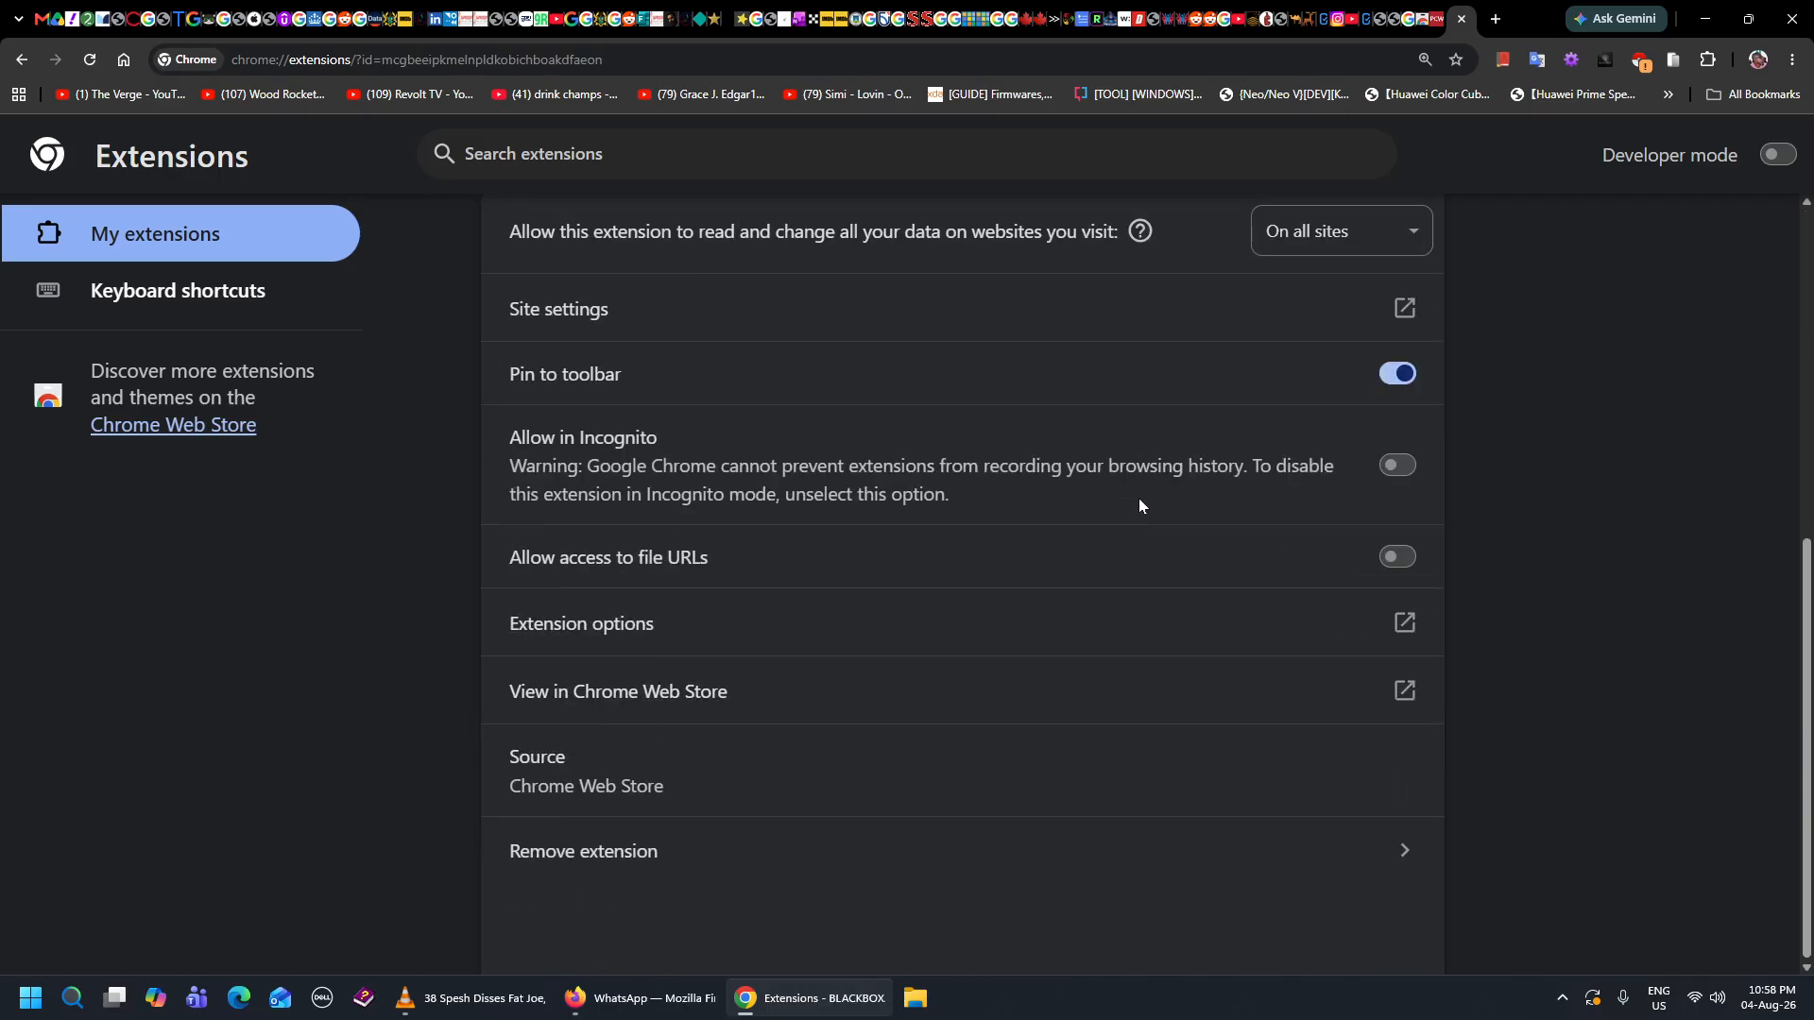
click(820, 620)
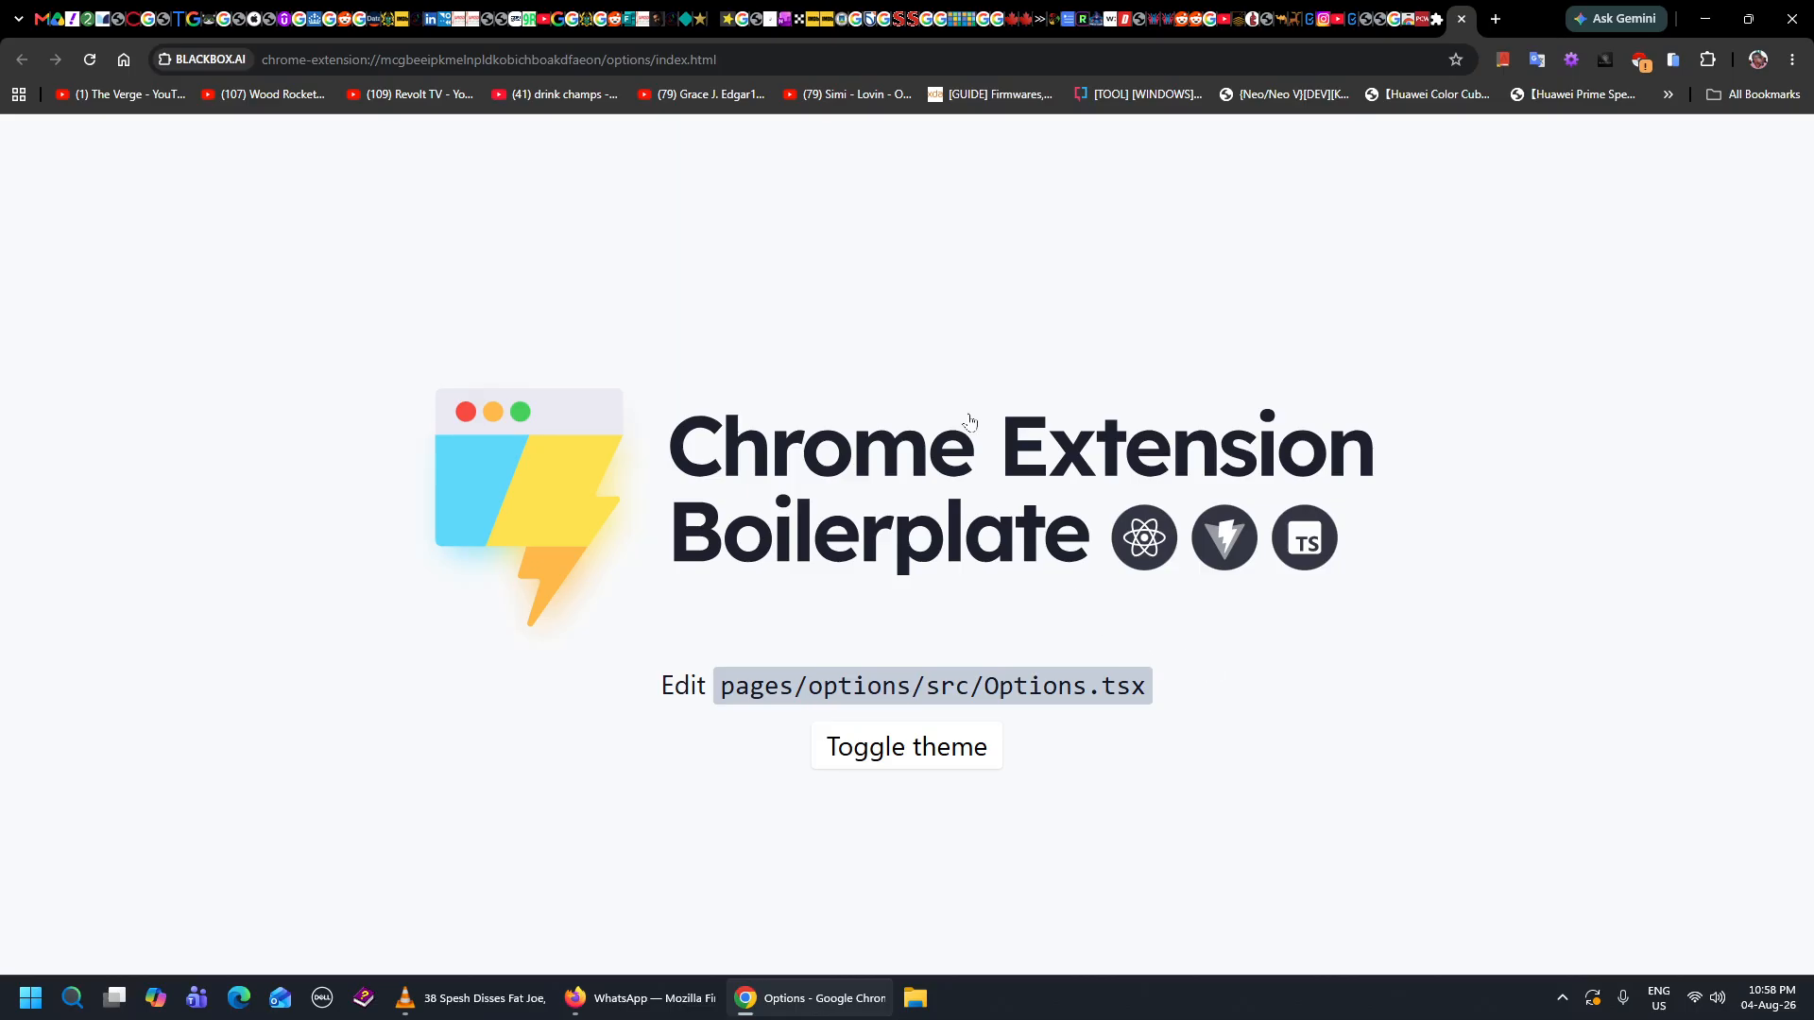
Search Google for "black box ai" and look through the results.
key(ctrl+l)
text(b)
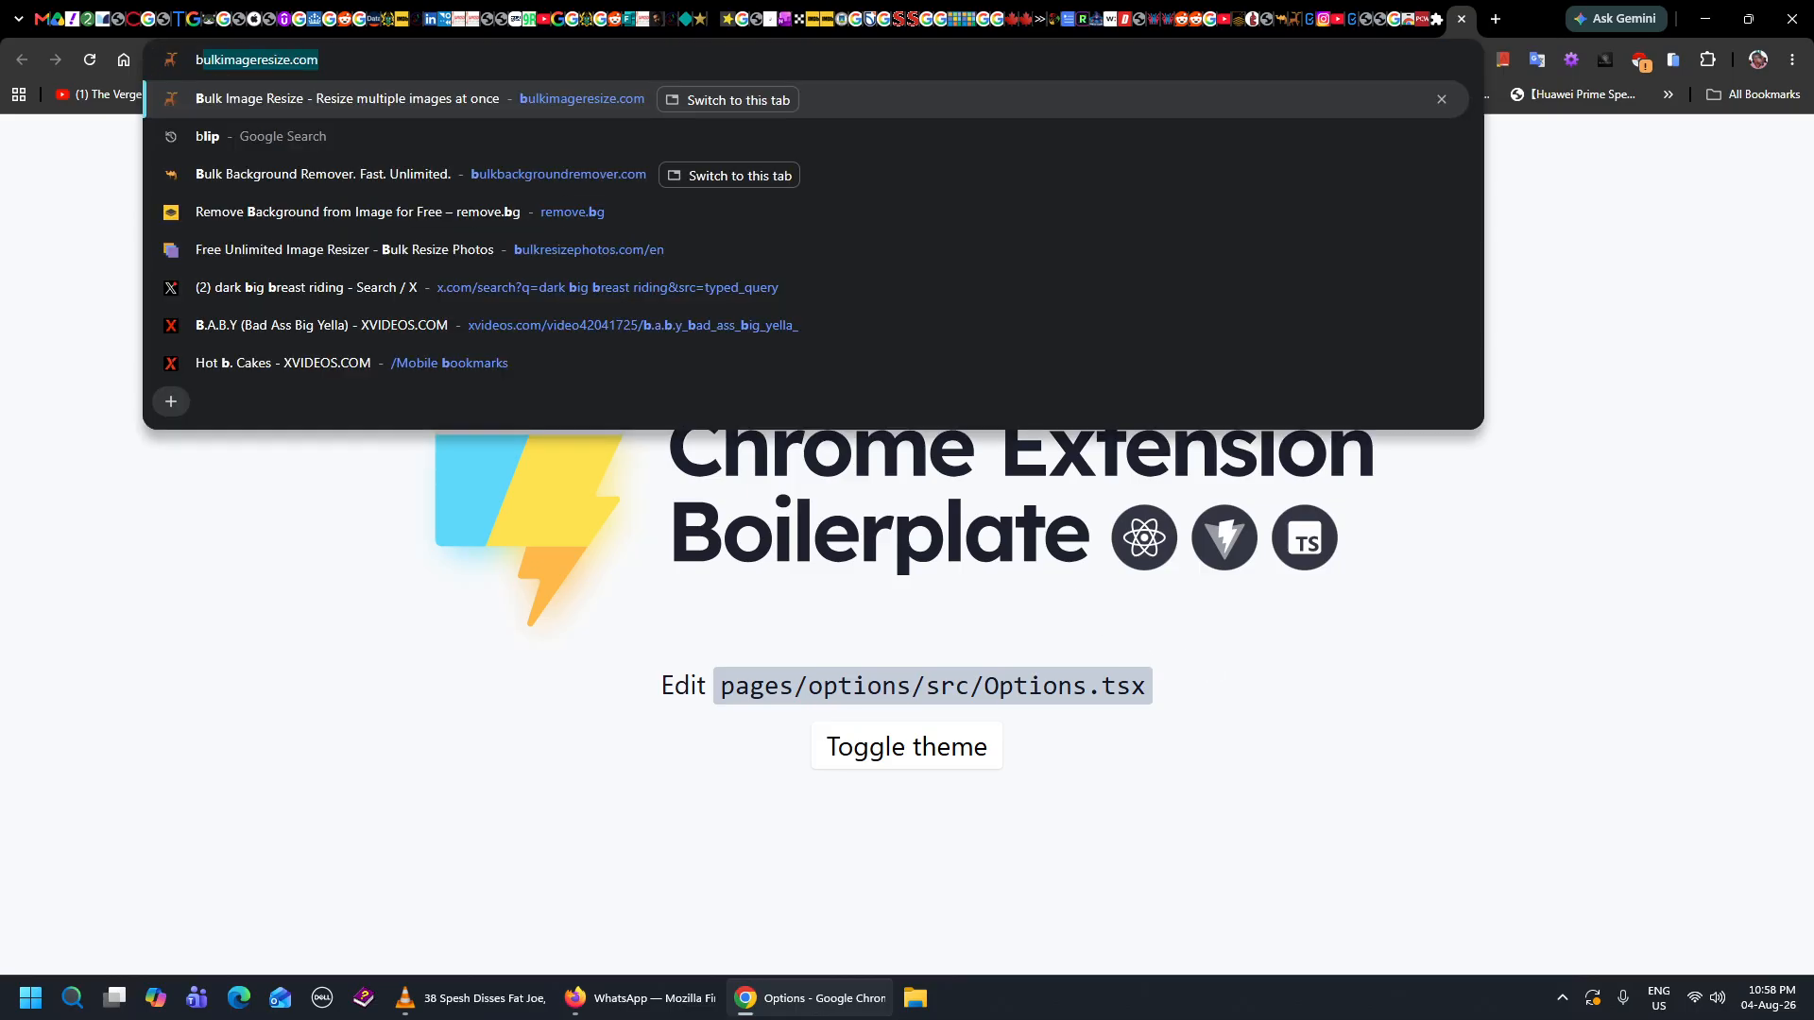
text(lack b)
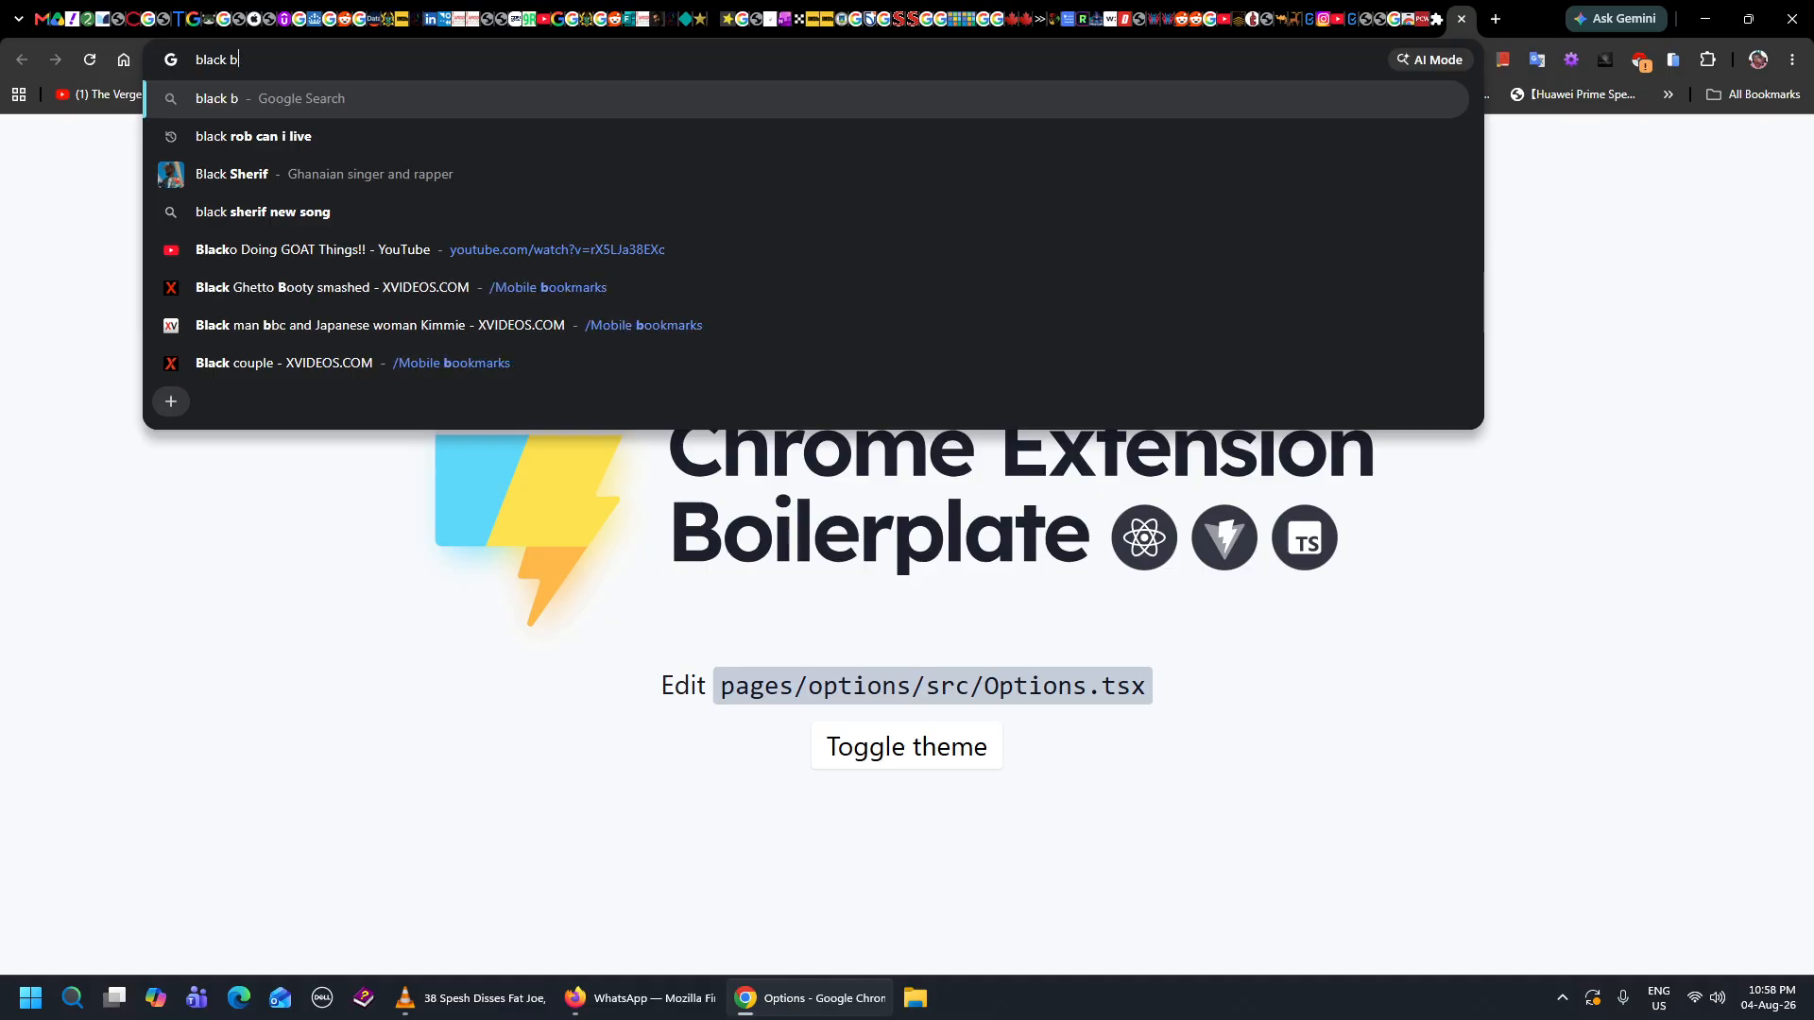
text(ox ai)
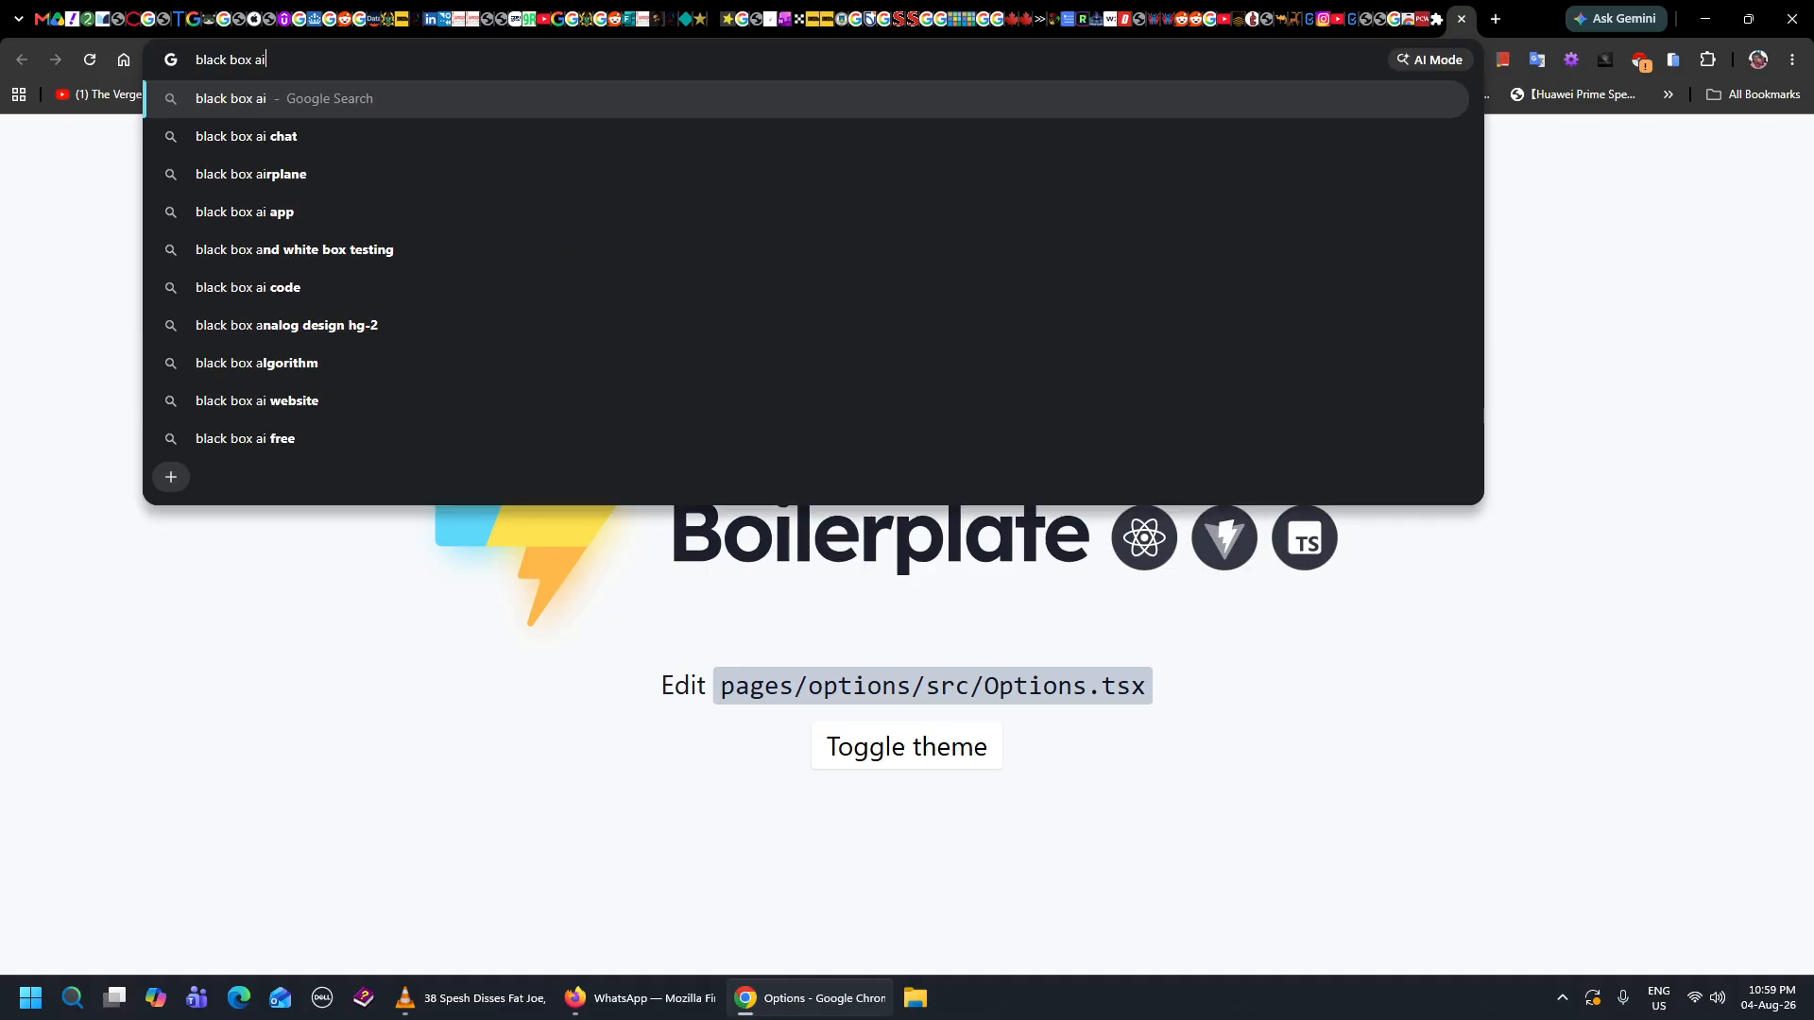
key(Return)
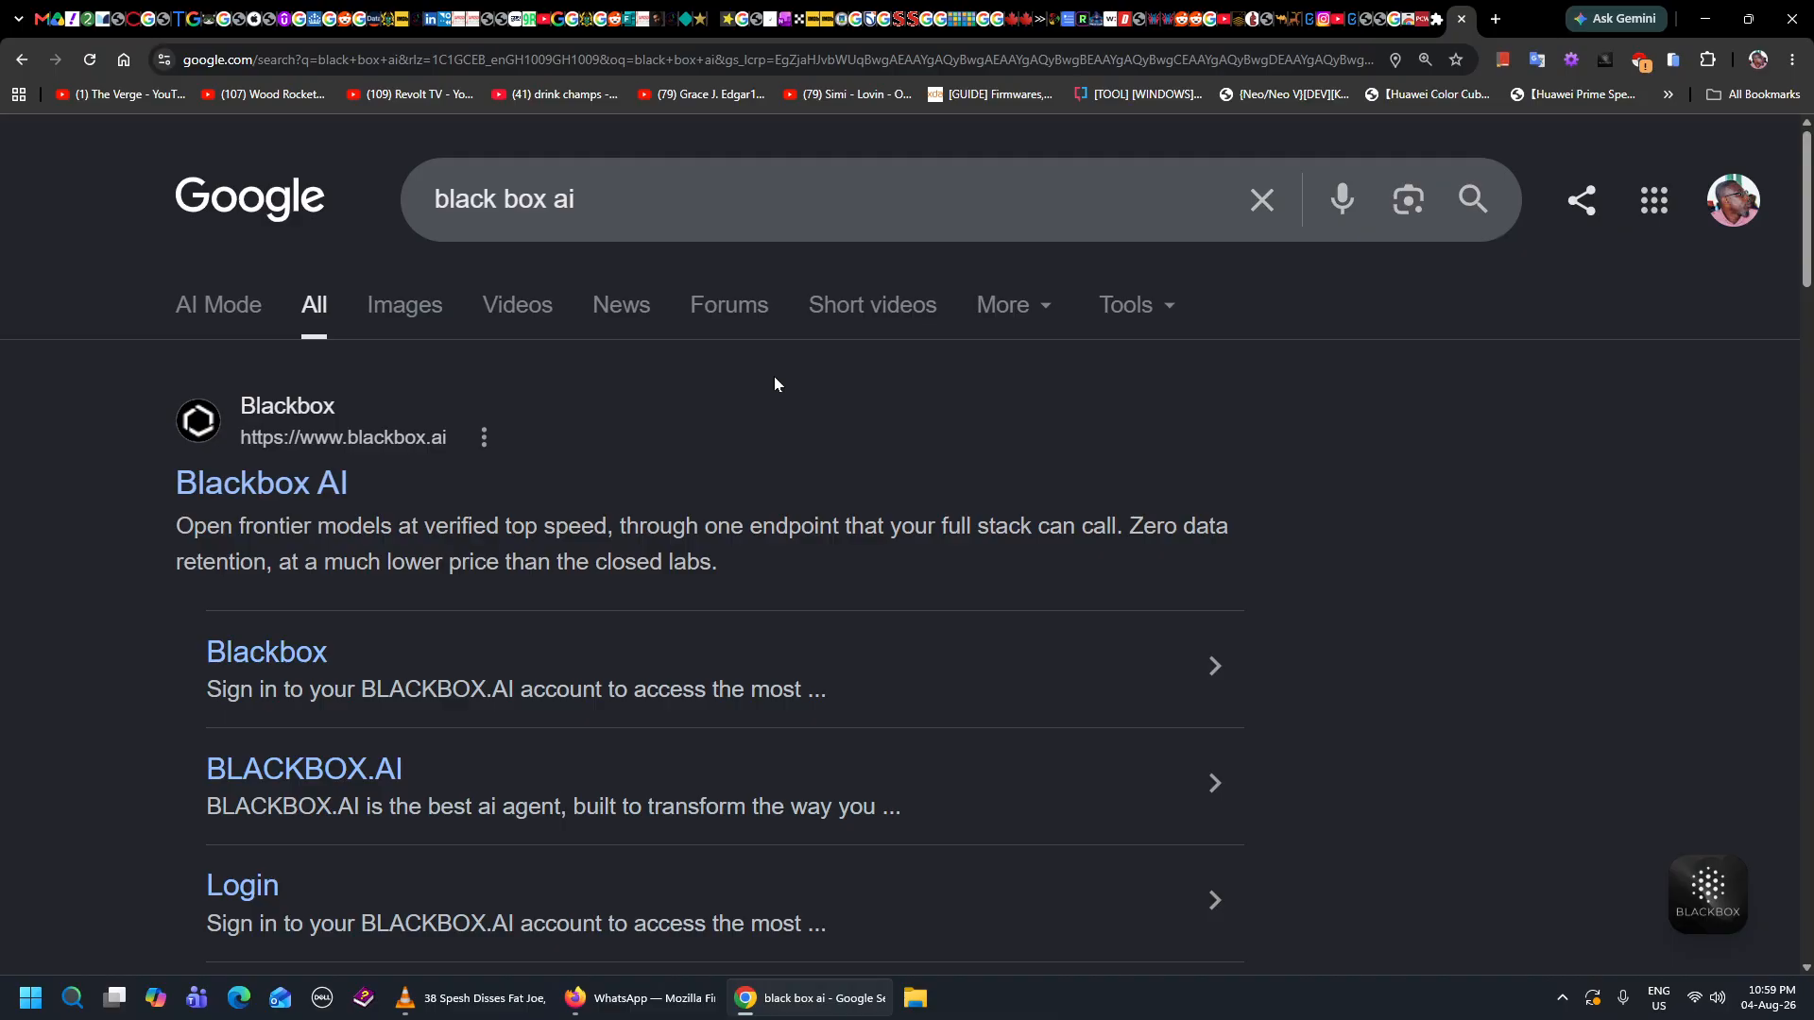
scroll(774, 383, down, 2)
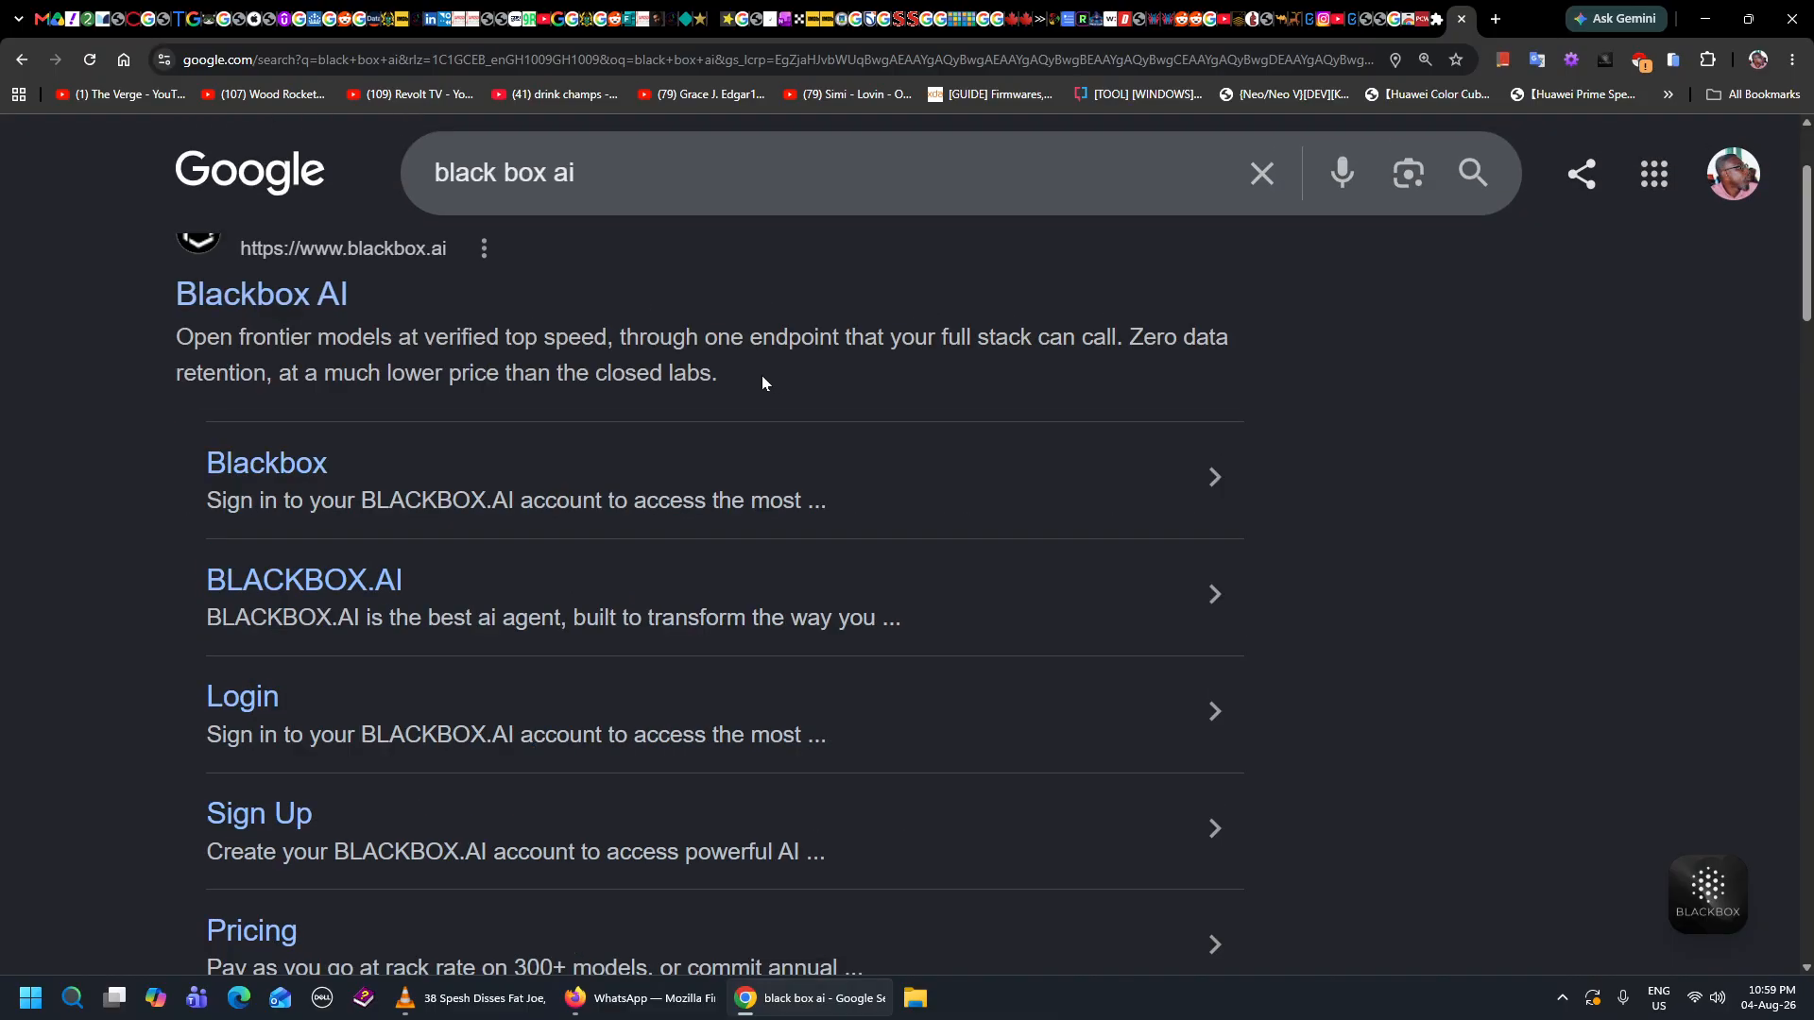
scroll(764, 383, up, 1)
scroll(1214, 452, down, 8)
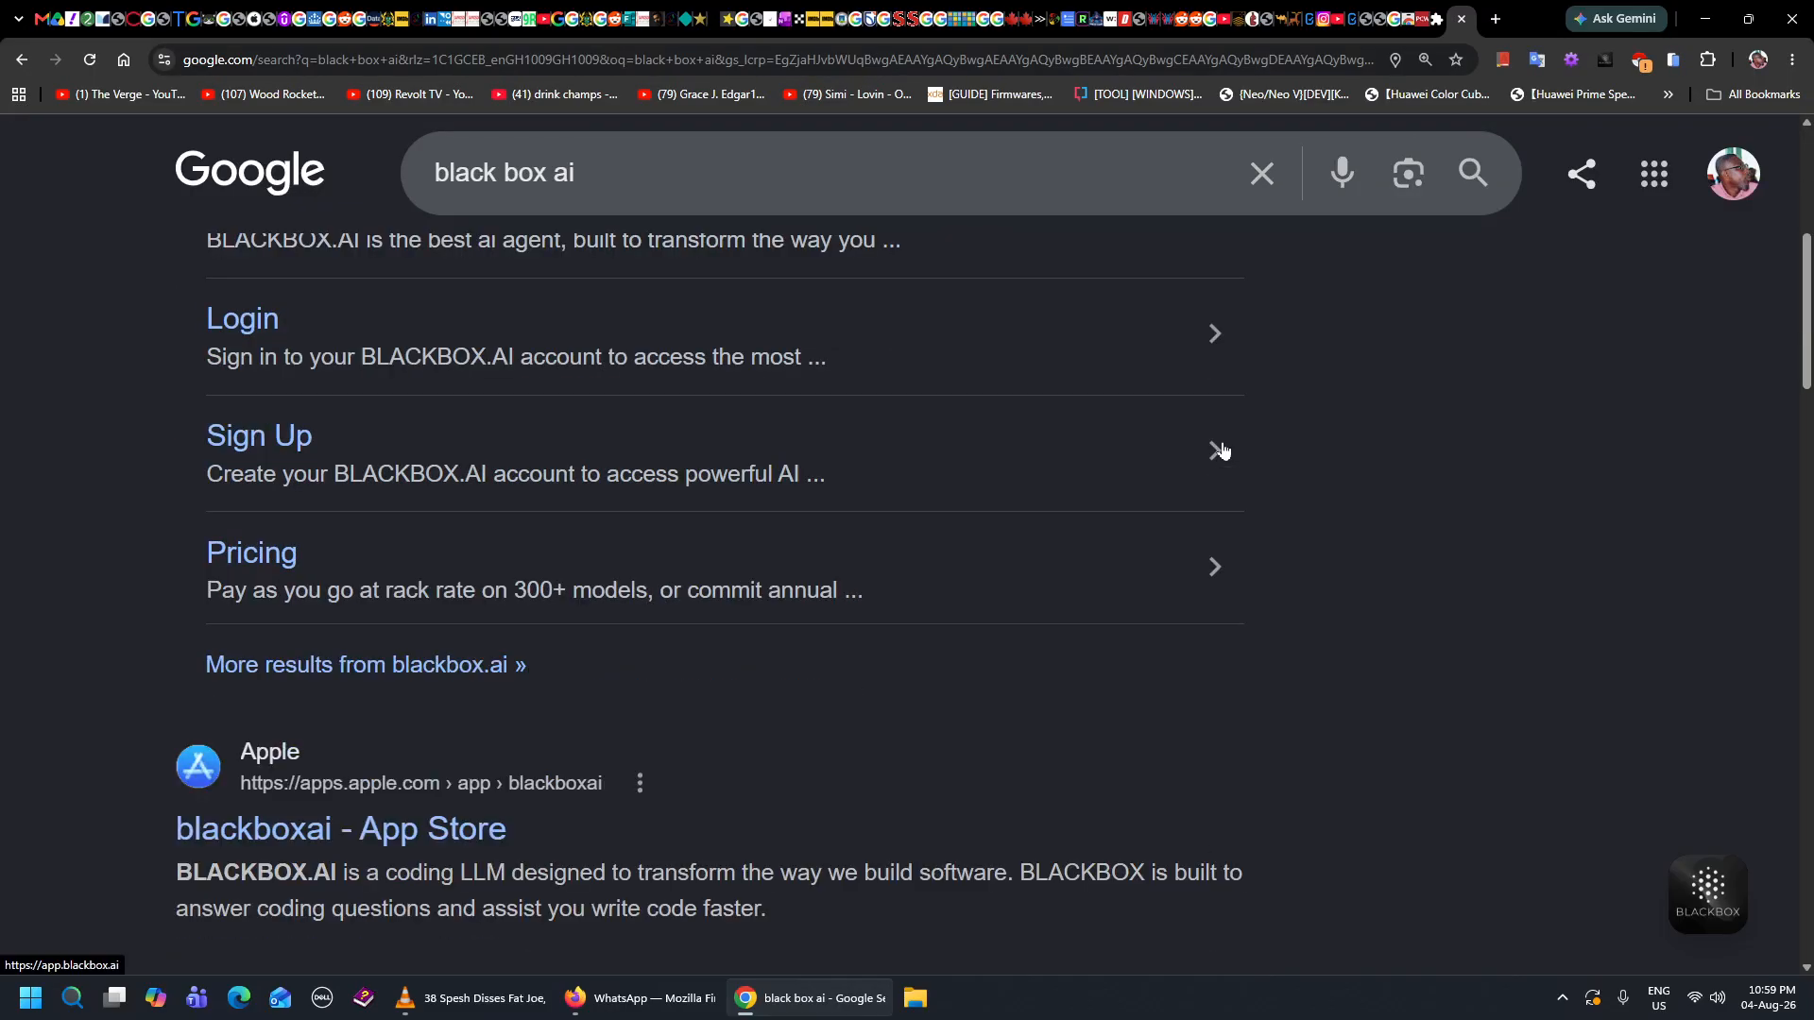
scroll(885, 482, up, 7)
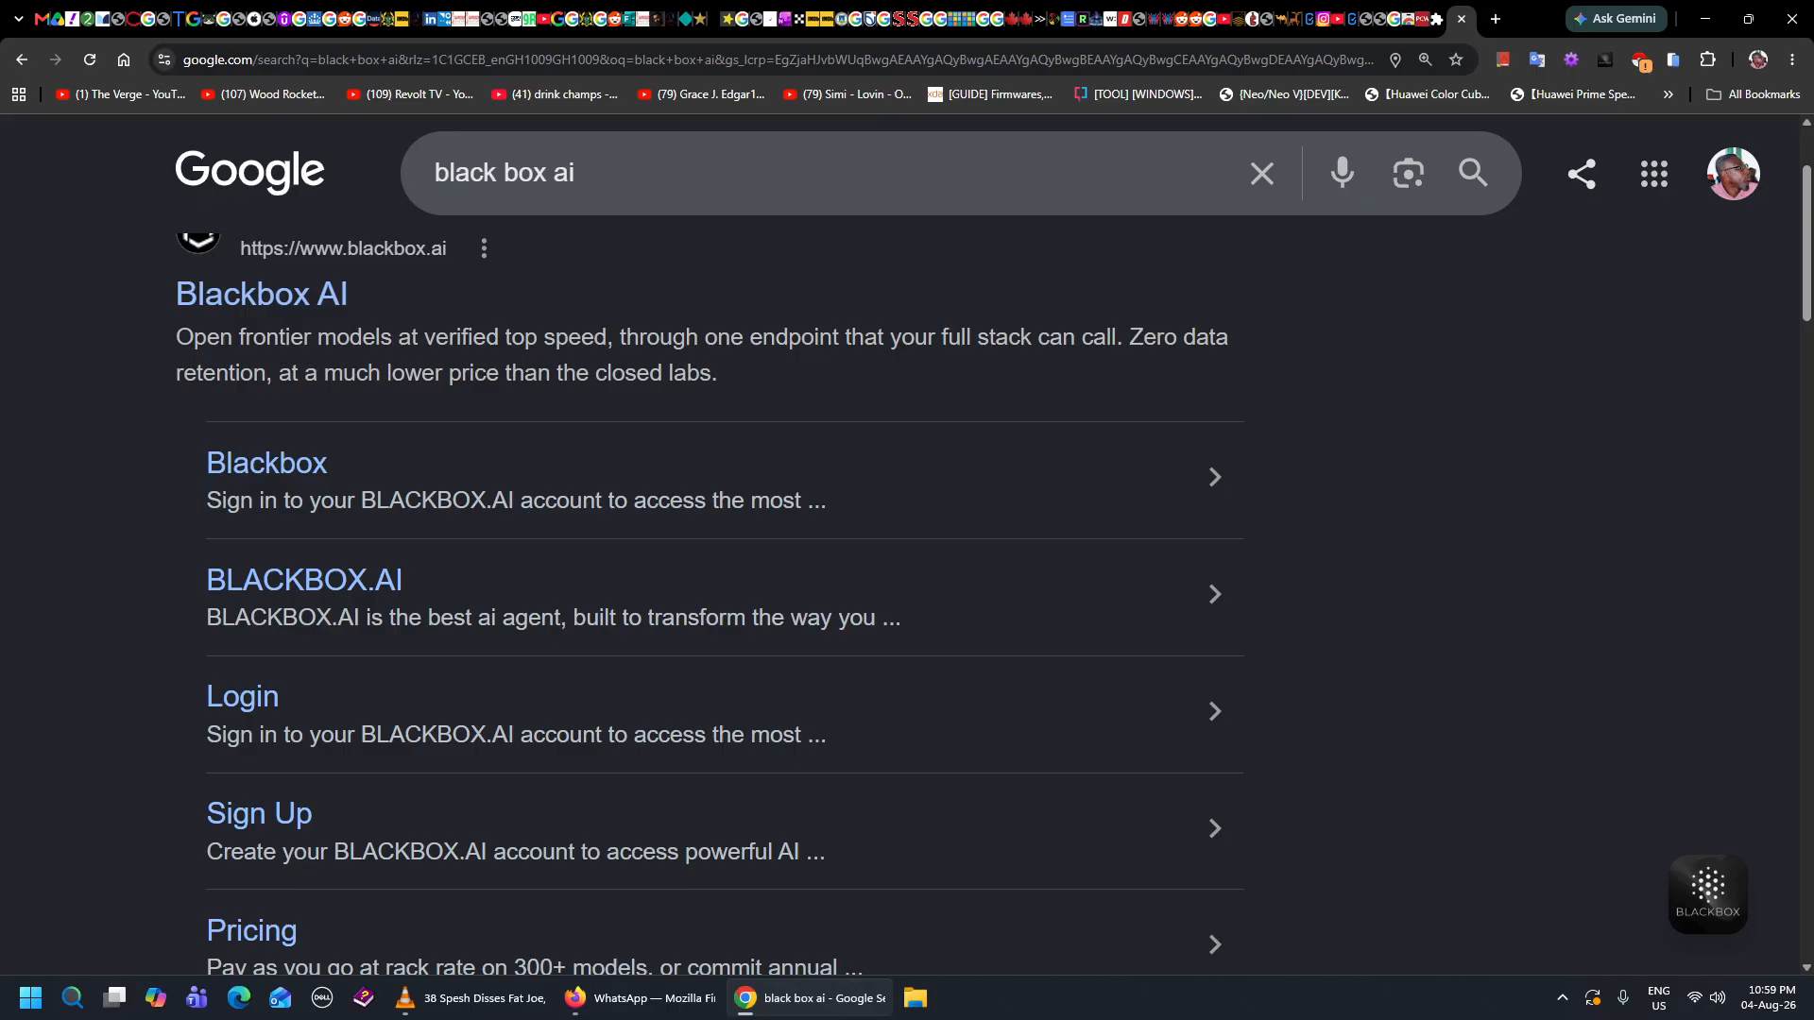
Refine the Google search to the suggested query "black box ai coding".
click(756, 172)
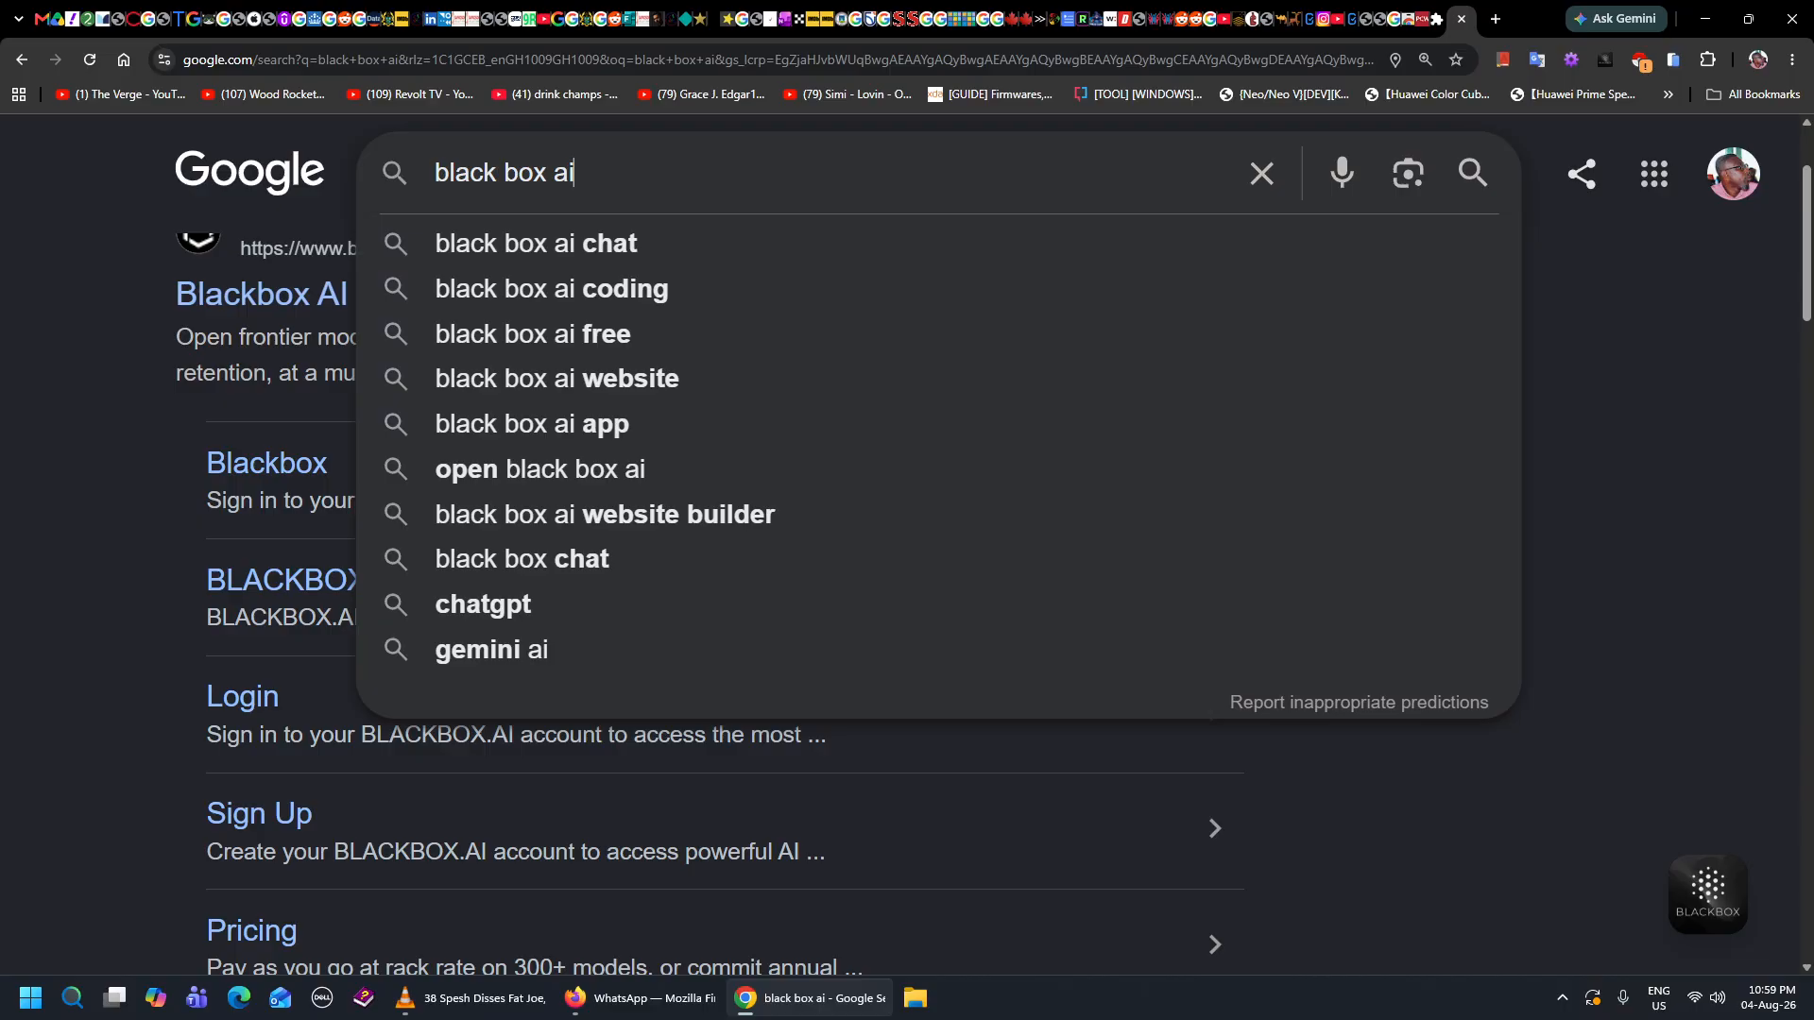
key(Down)
key(Down)
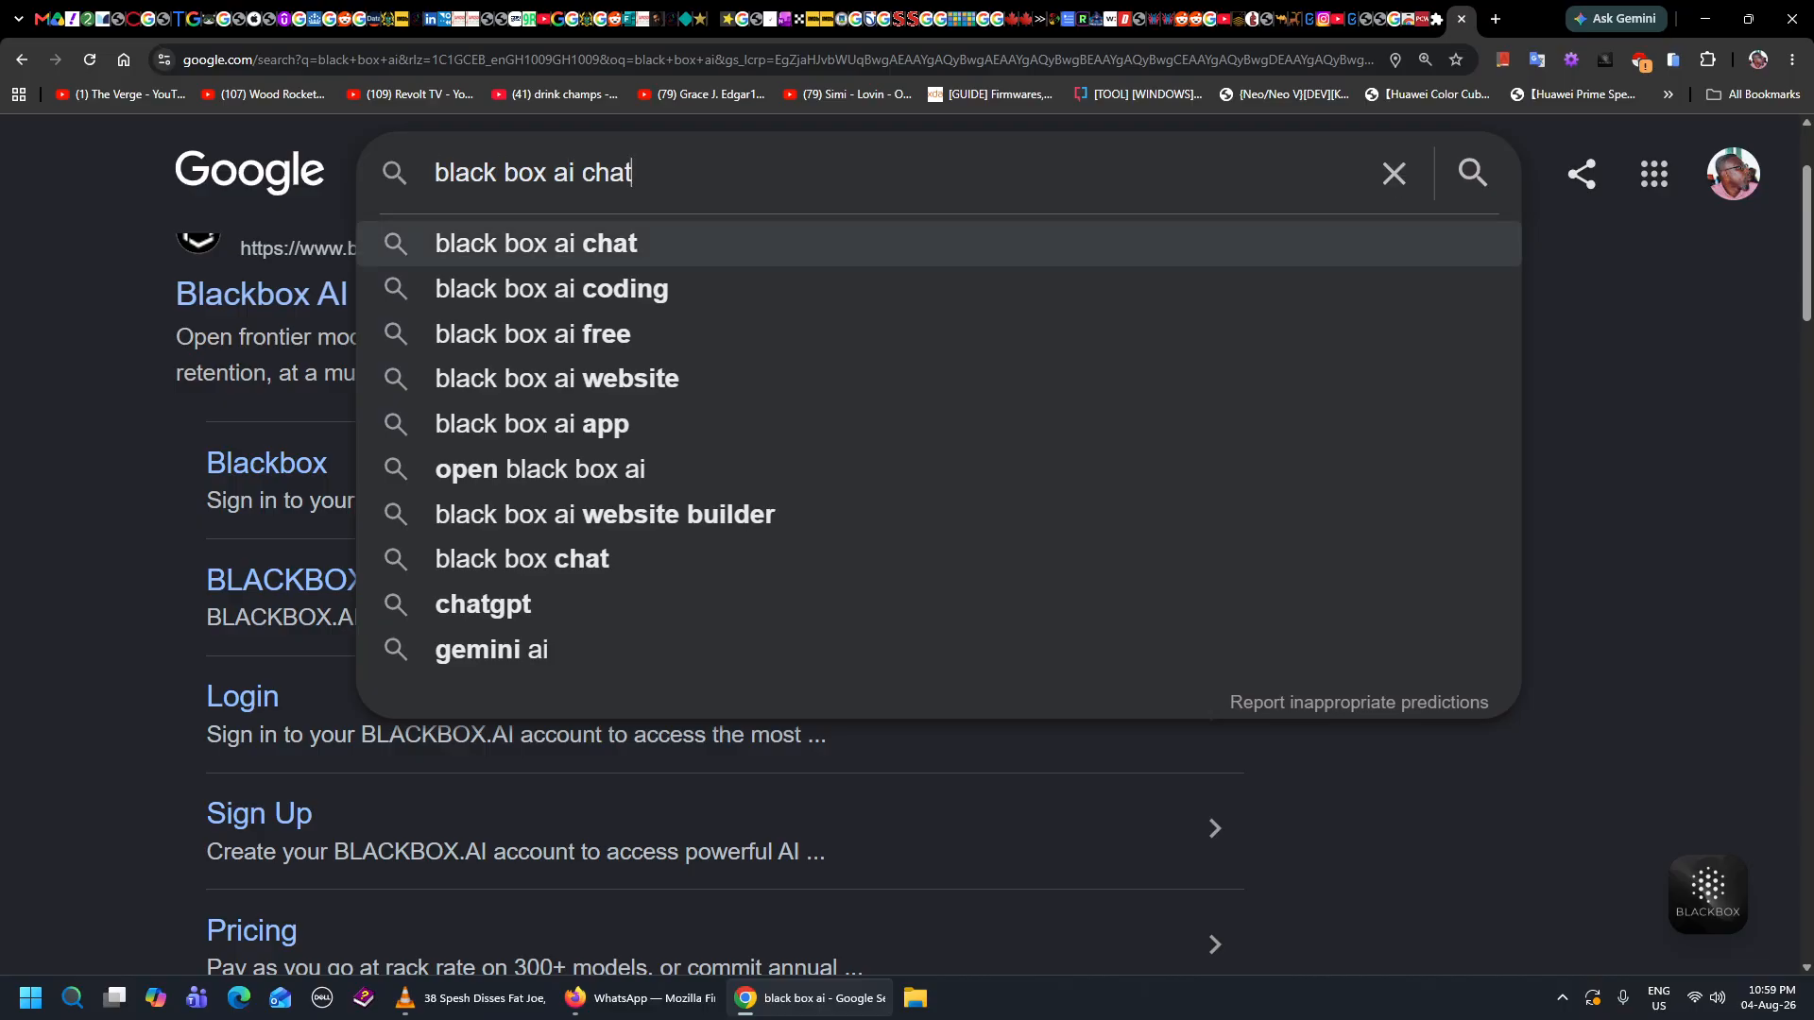
key(Return)
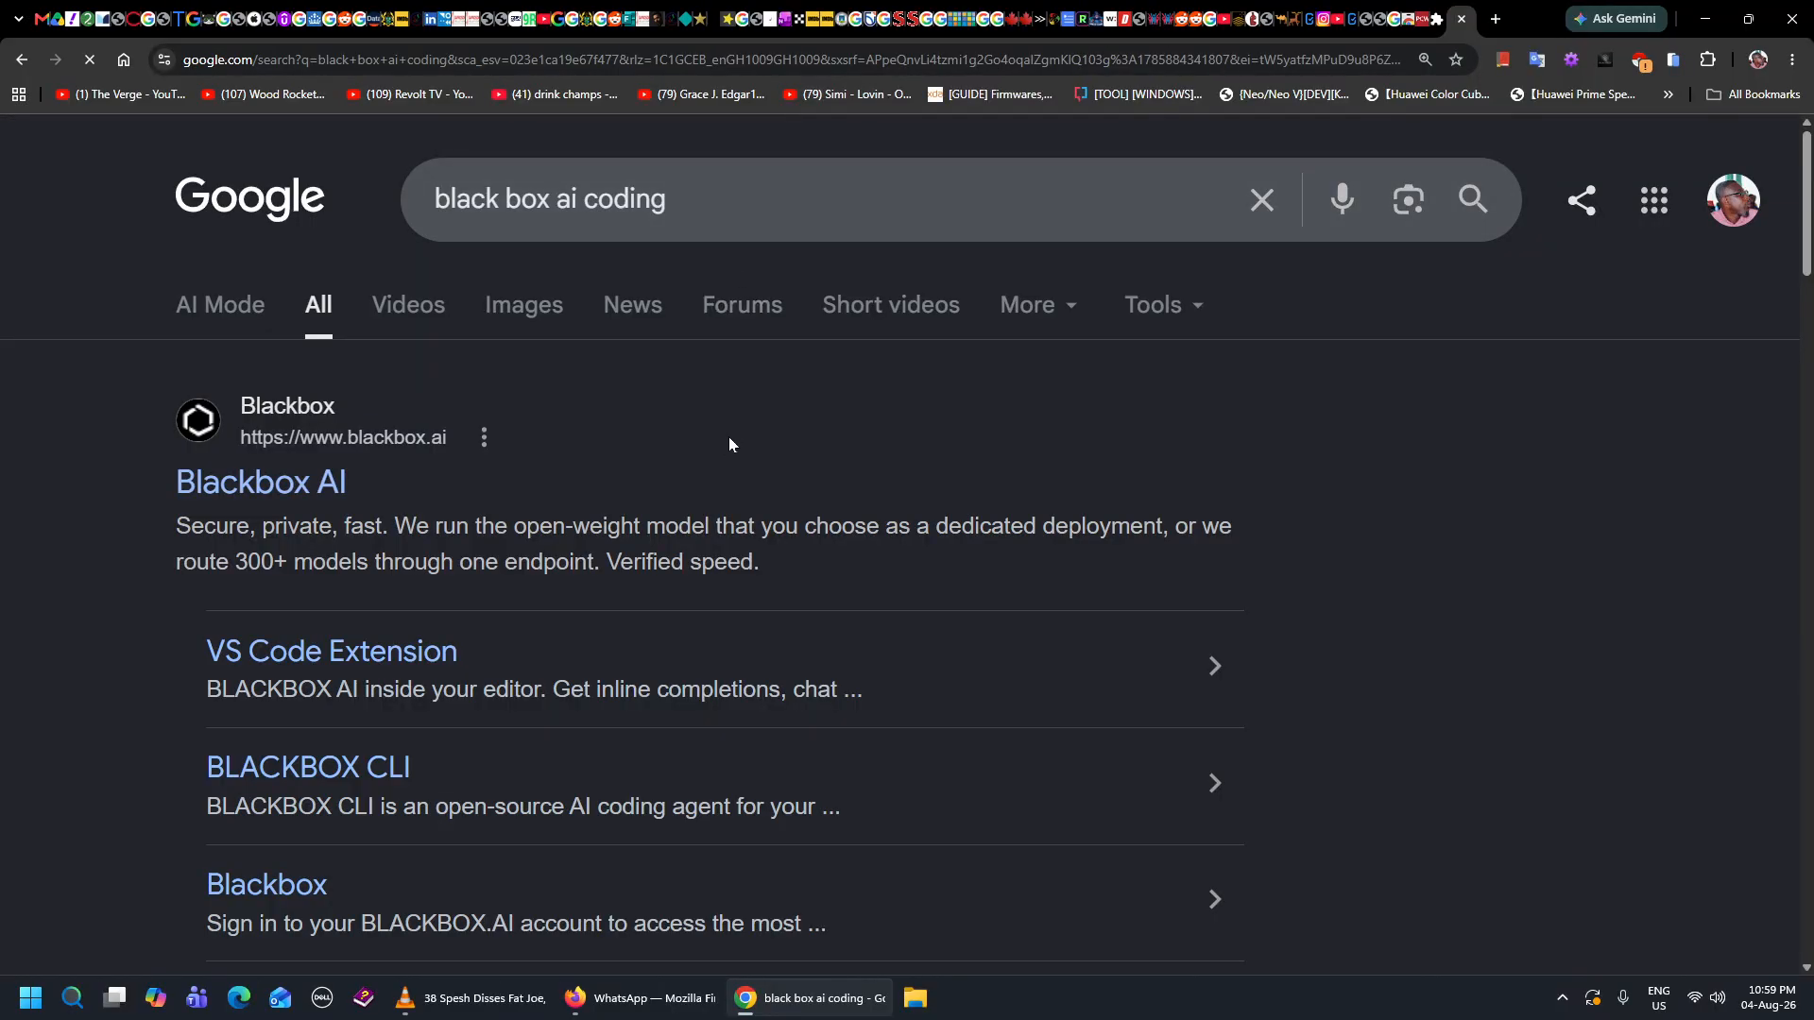
Open the Introduction documentation from the blackbox.ai results and try the BLACKBOX extension's floating on-page widget.
scroll(728, 436, down, 2)
scroll(694, 446, down, 2)
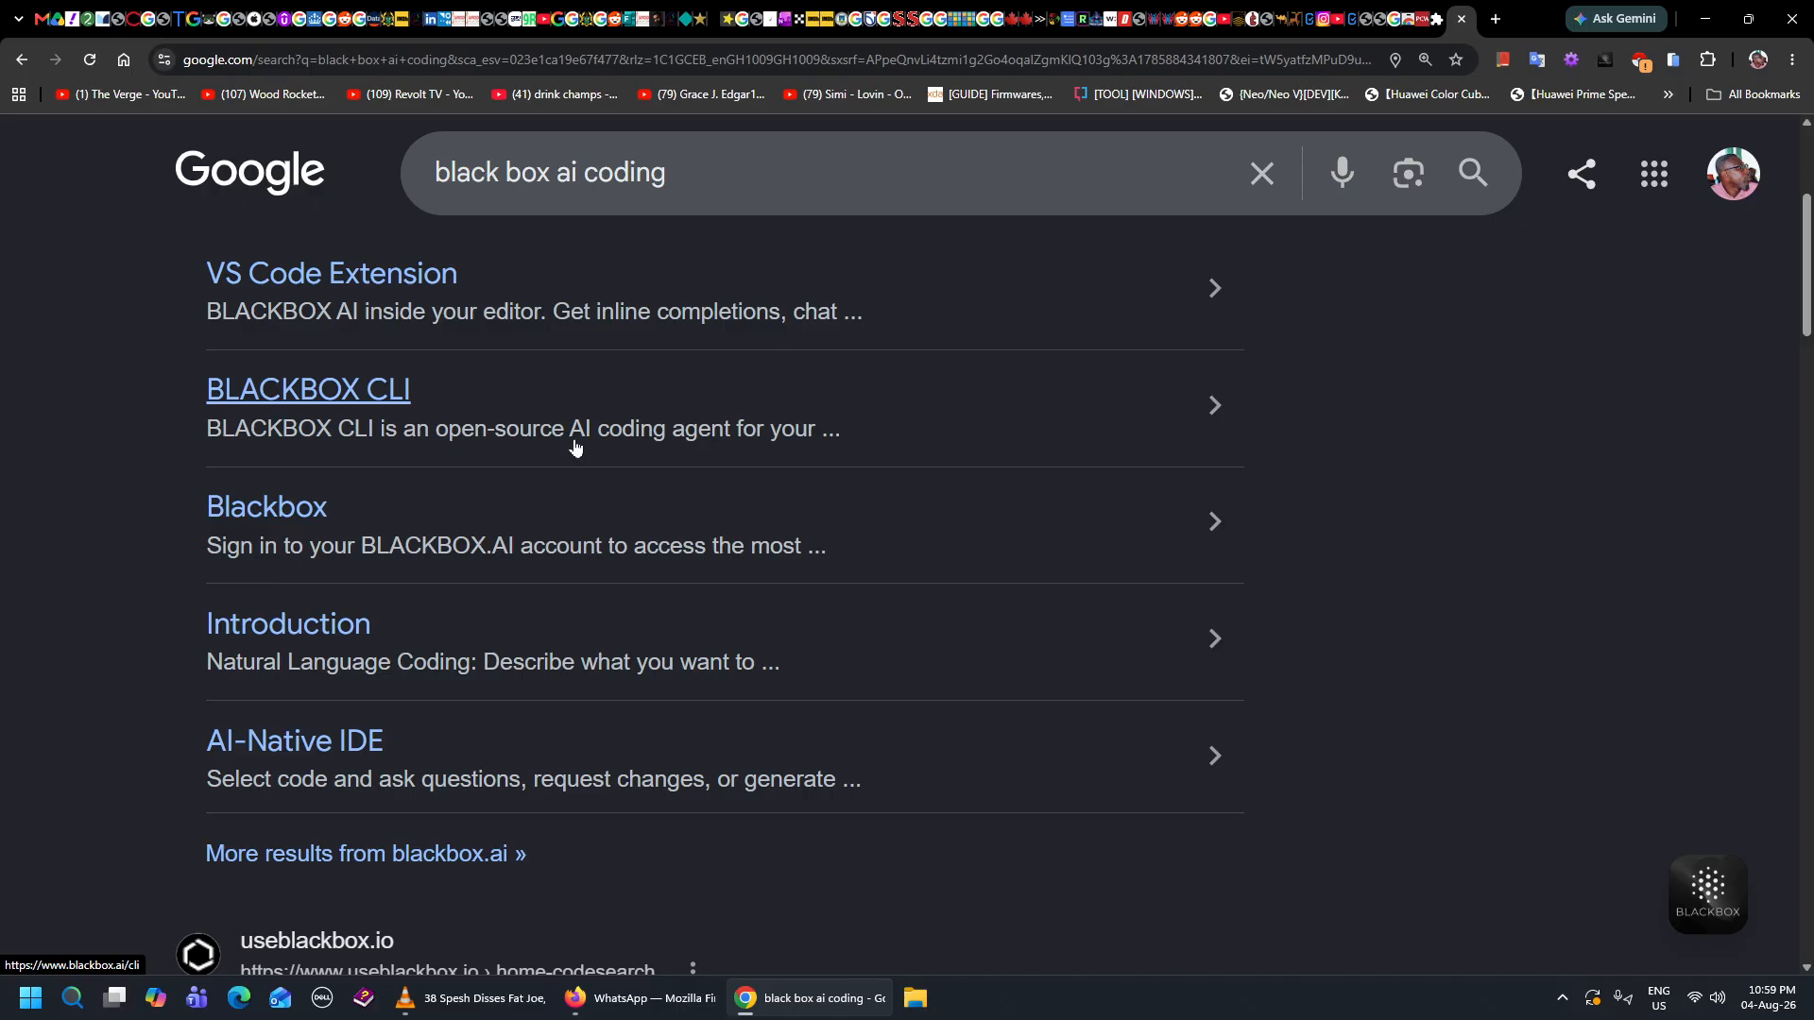
scroll(571, 445, down, 2)
click(458, 448)
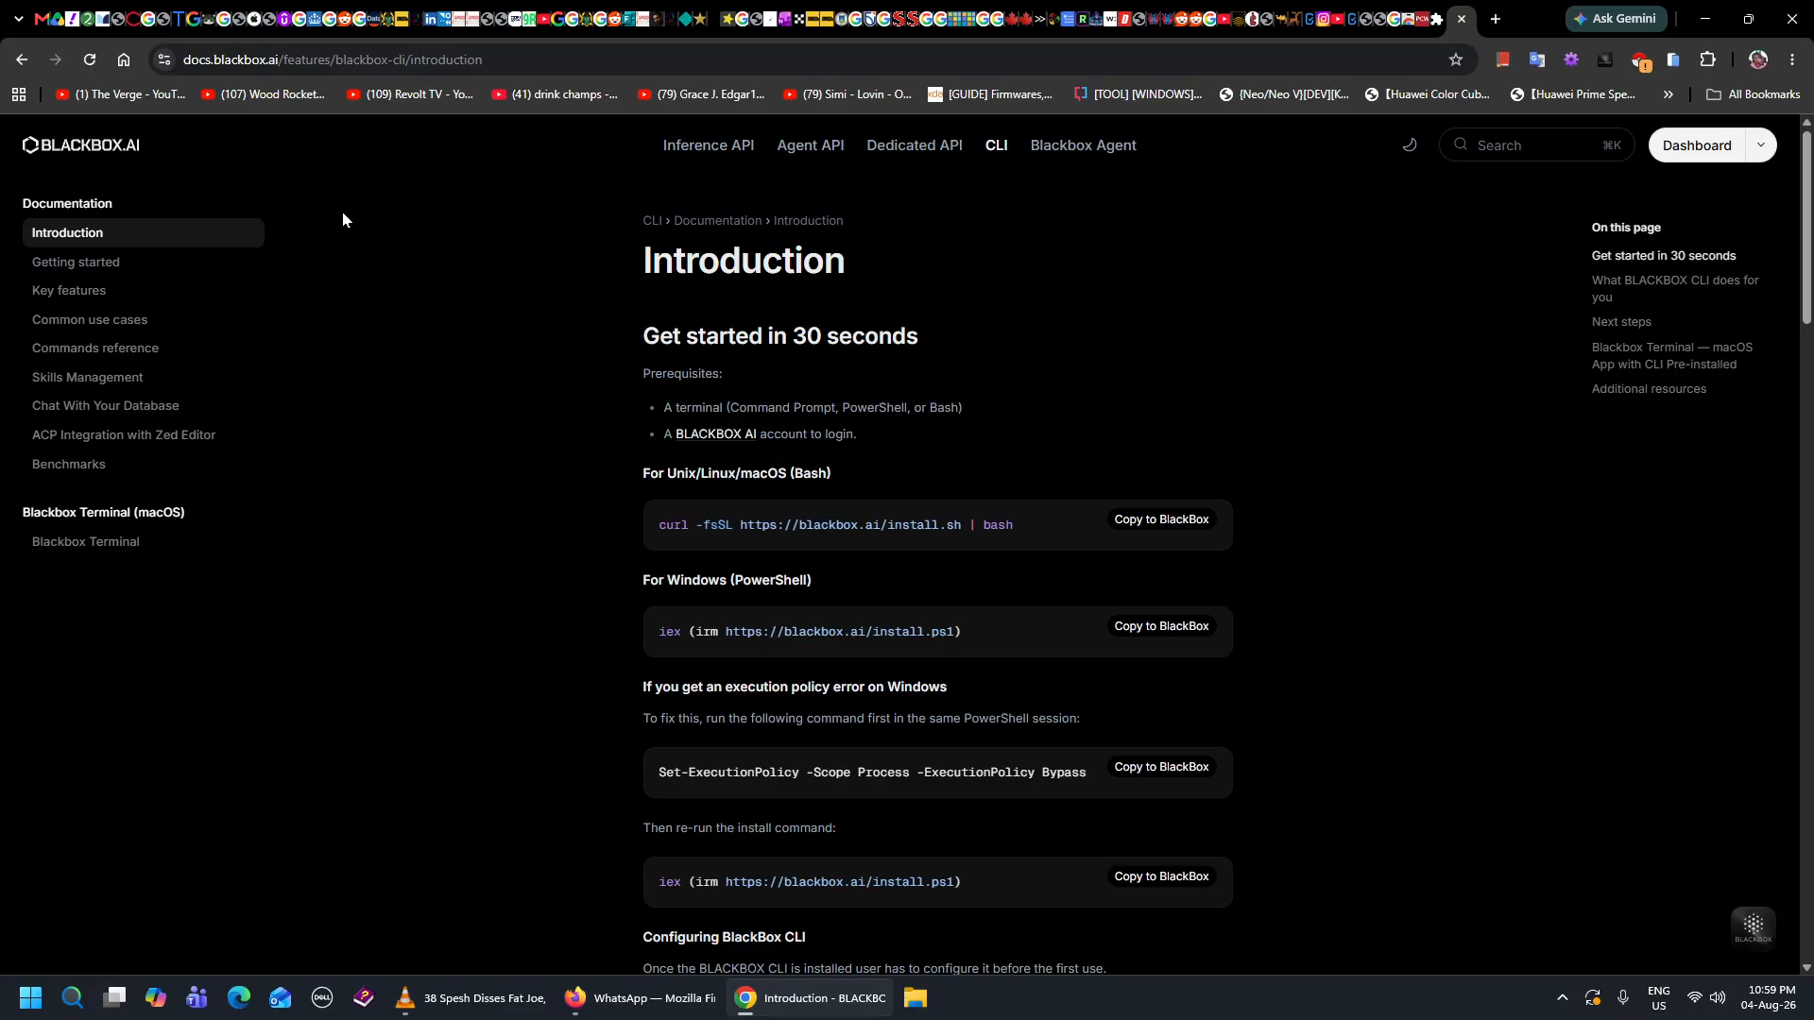
click(1744, 949)
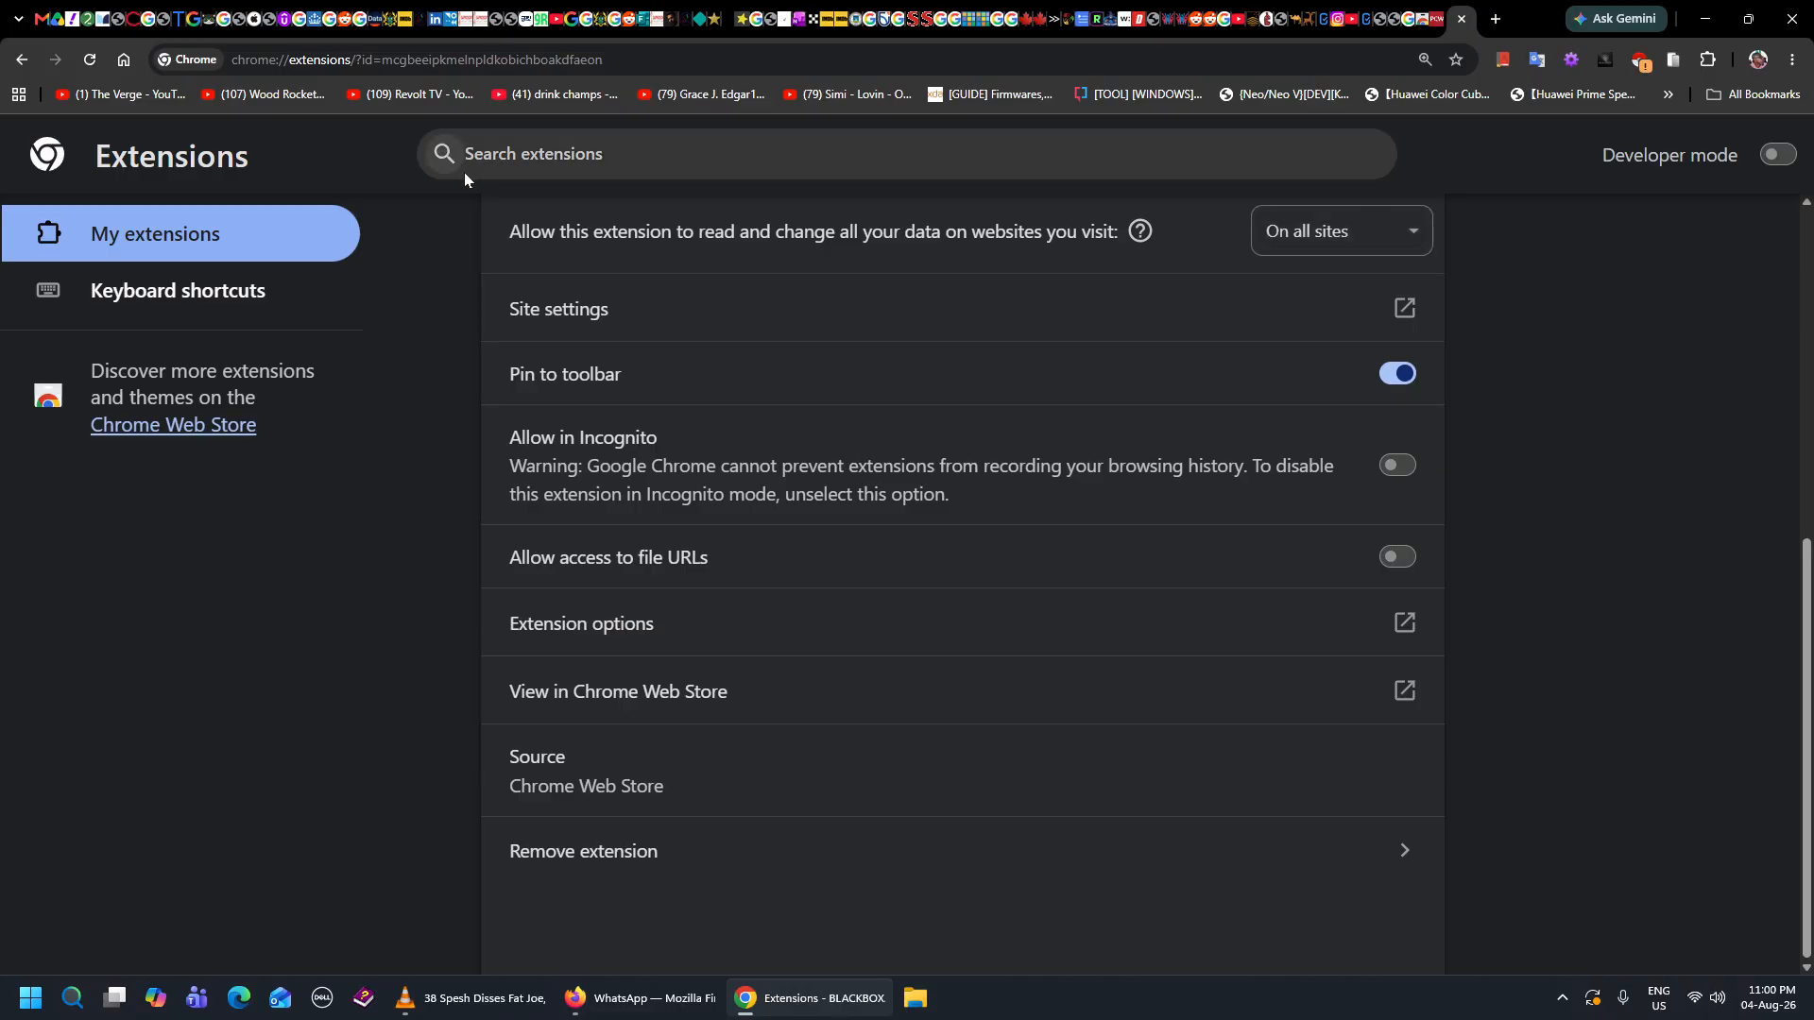
Return to the list of all extensions, look through it, and open the details of Instant Data Scraper.
scroll(588, 252, up, 6)
click(519, 231)
scroll(1103, 444, down, 1)
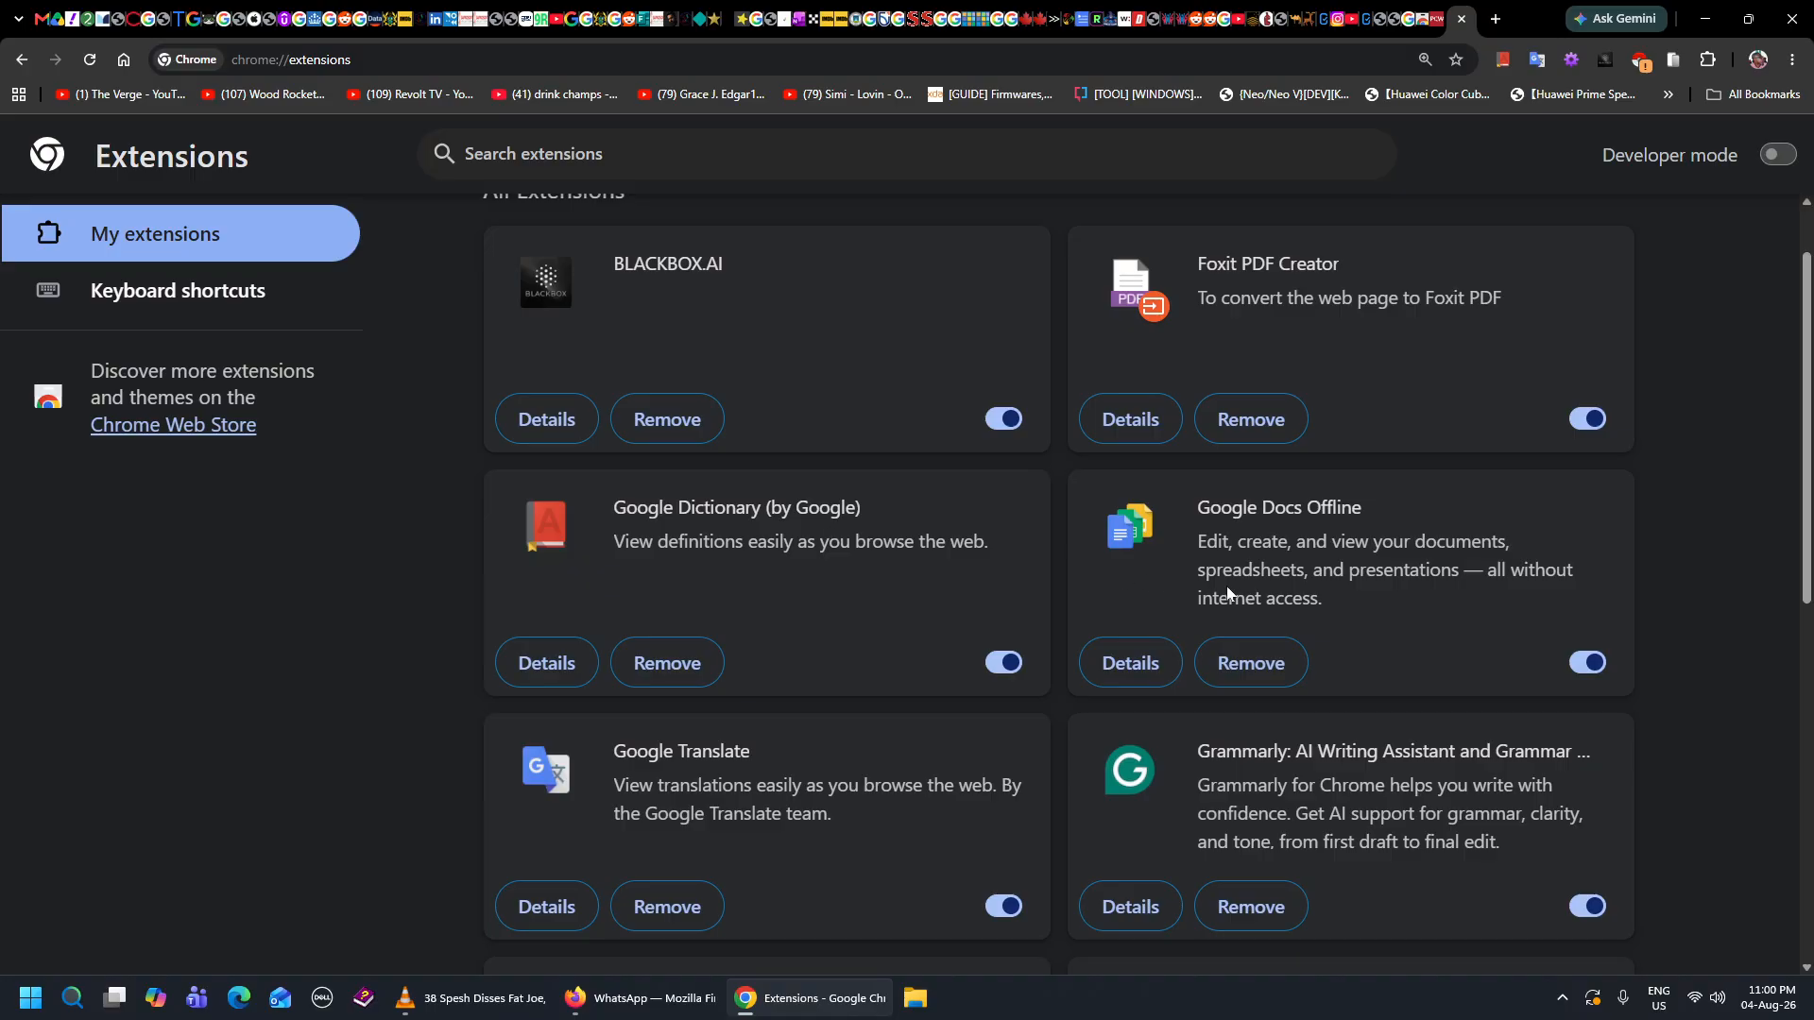
scroll(869, 667, down, 2)
scroll(860, 623, down, 1)
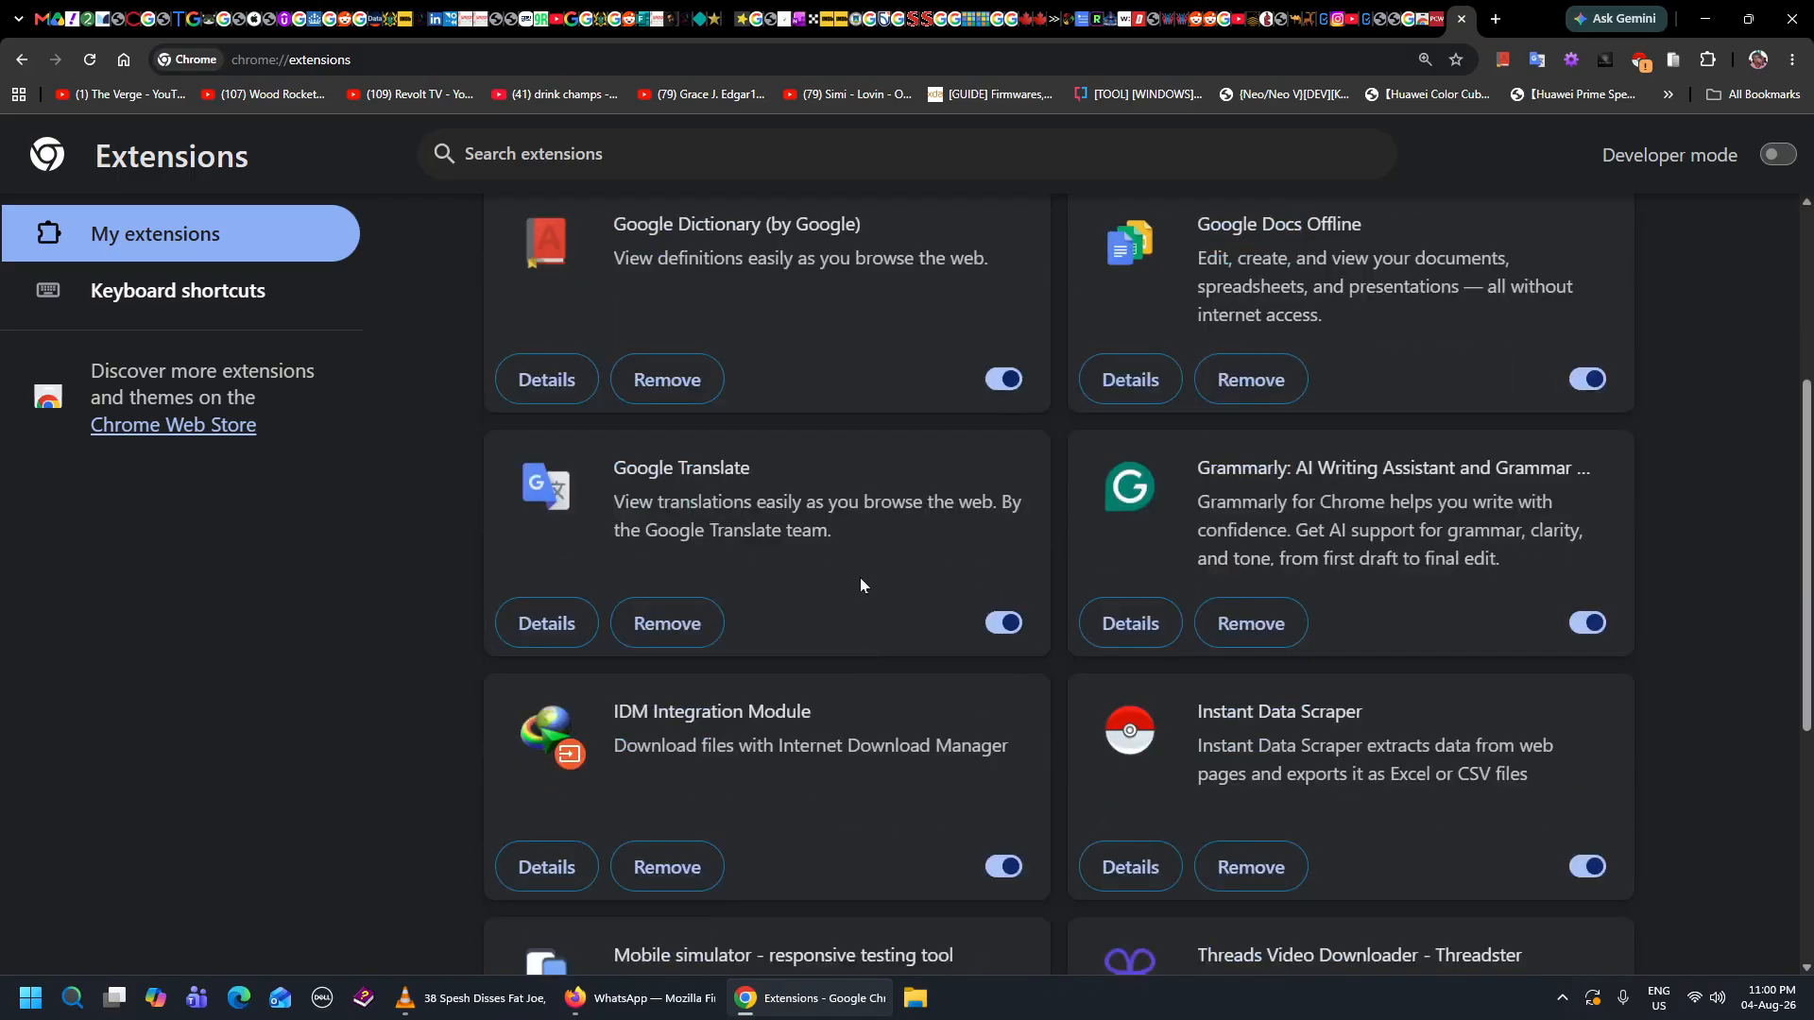
scroll(1355, 576, down, 2)
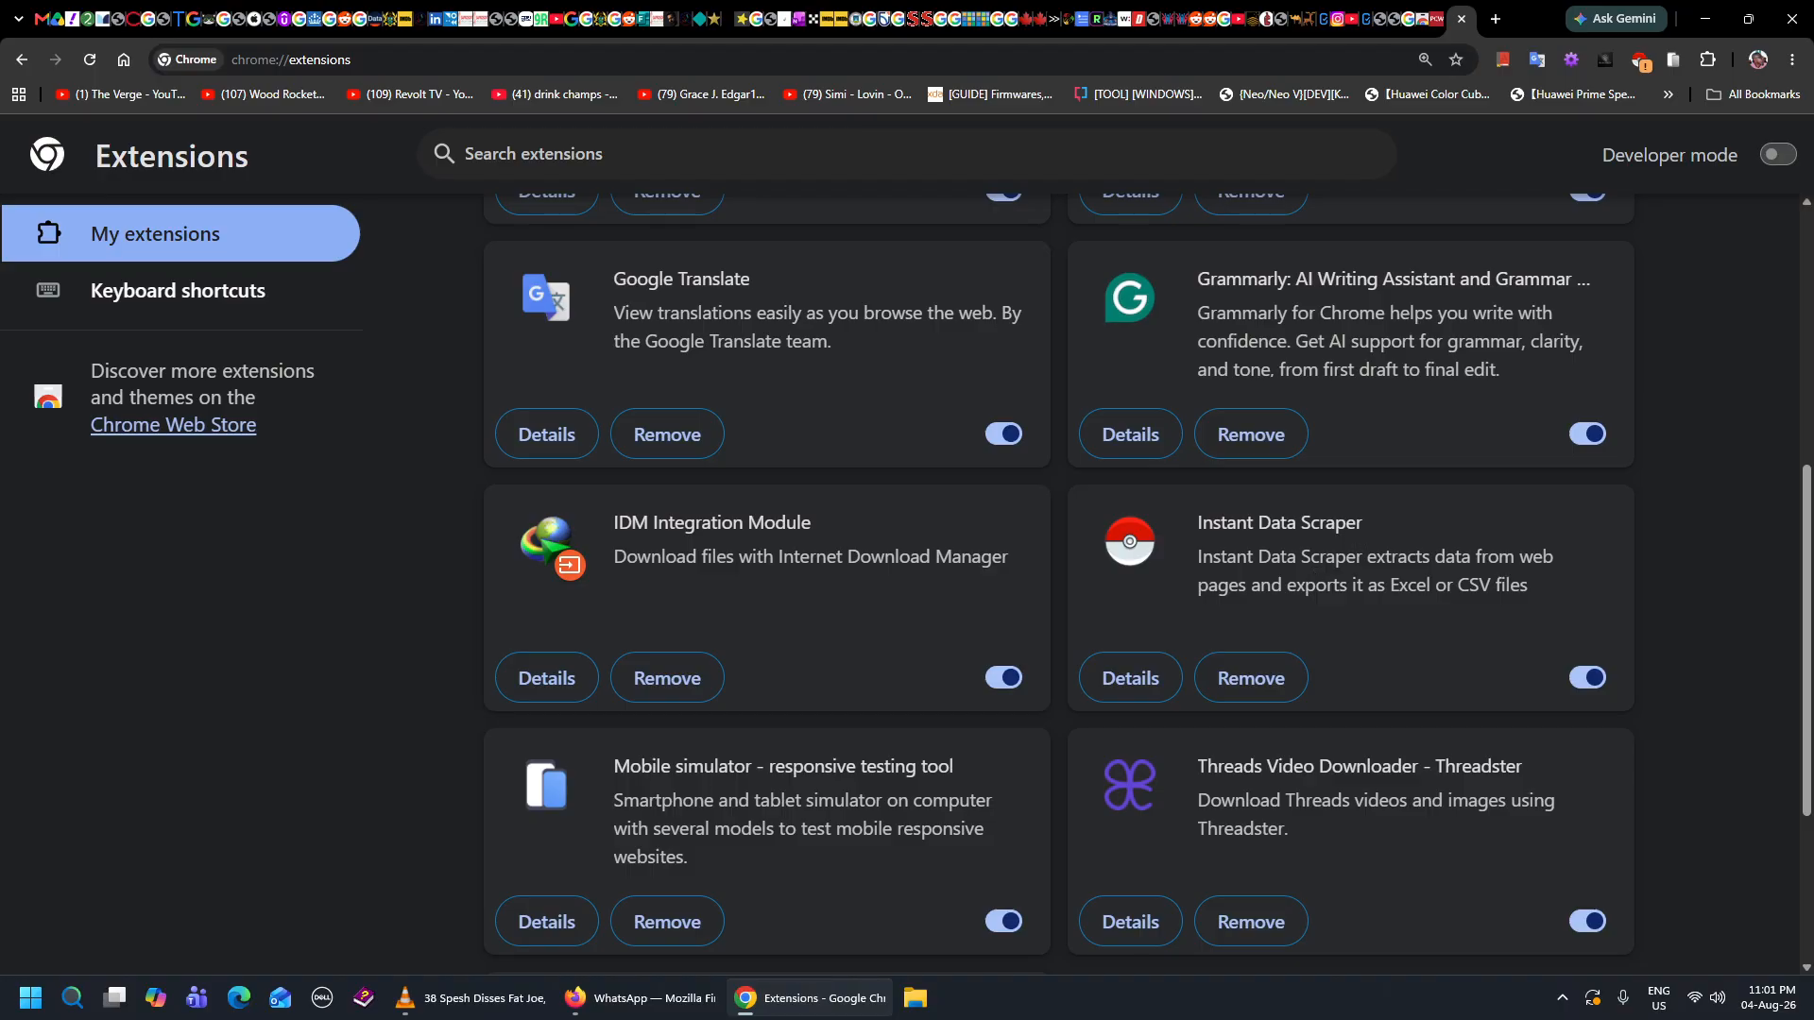
click(1154, 673)
scroll(1283, 560, down, 4)
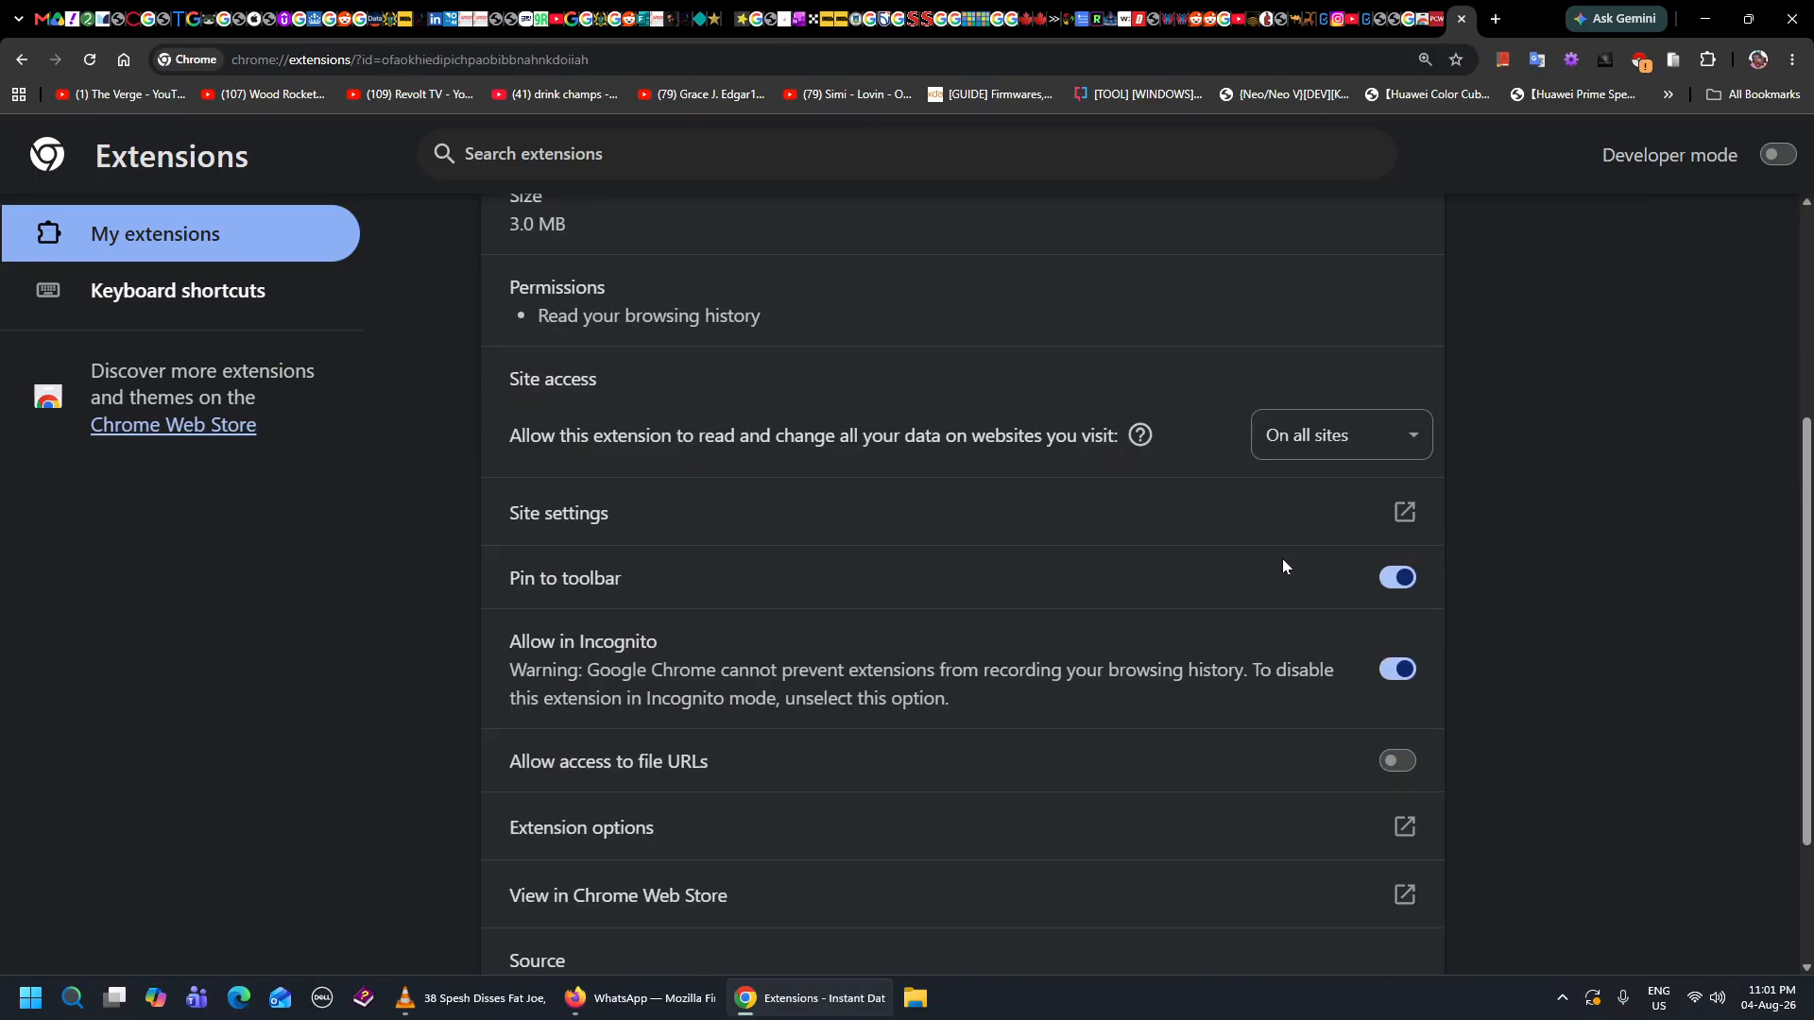
Return to the list of all extensions and open the details of Threads Video Downloader - Threadster.
scroll(1282, 565, up, 4)
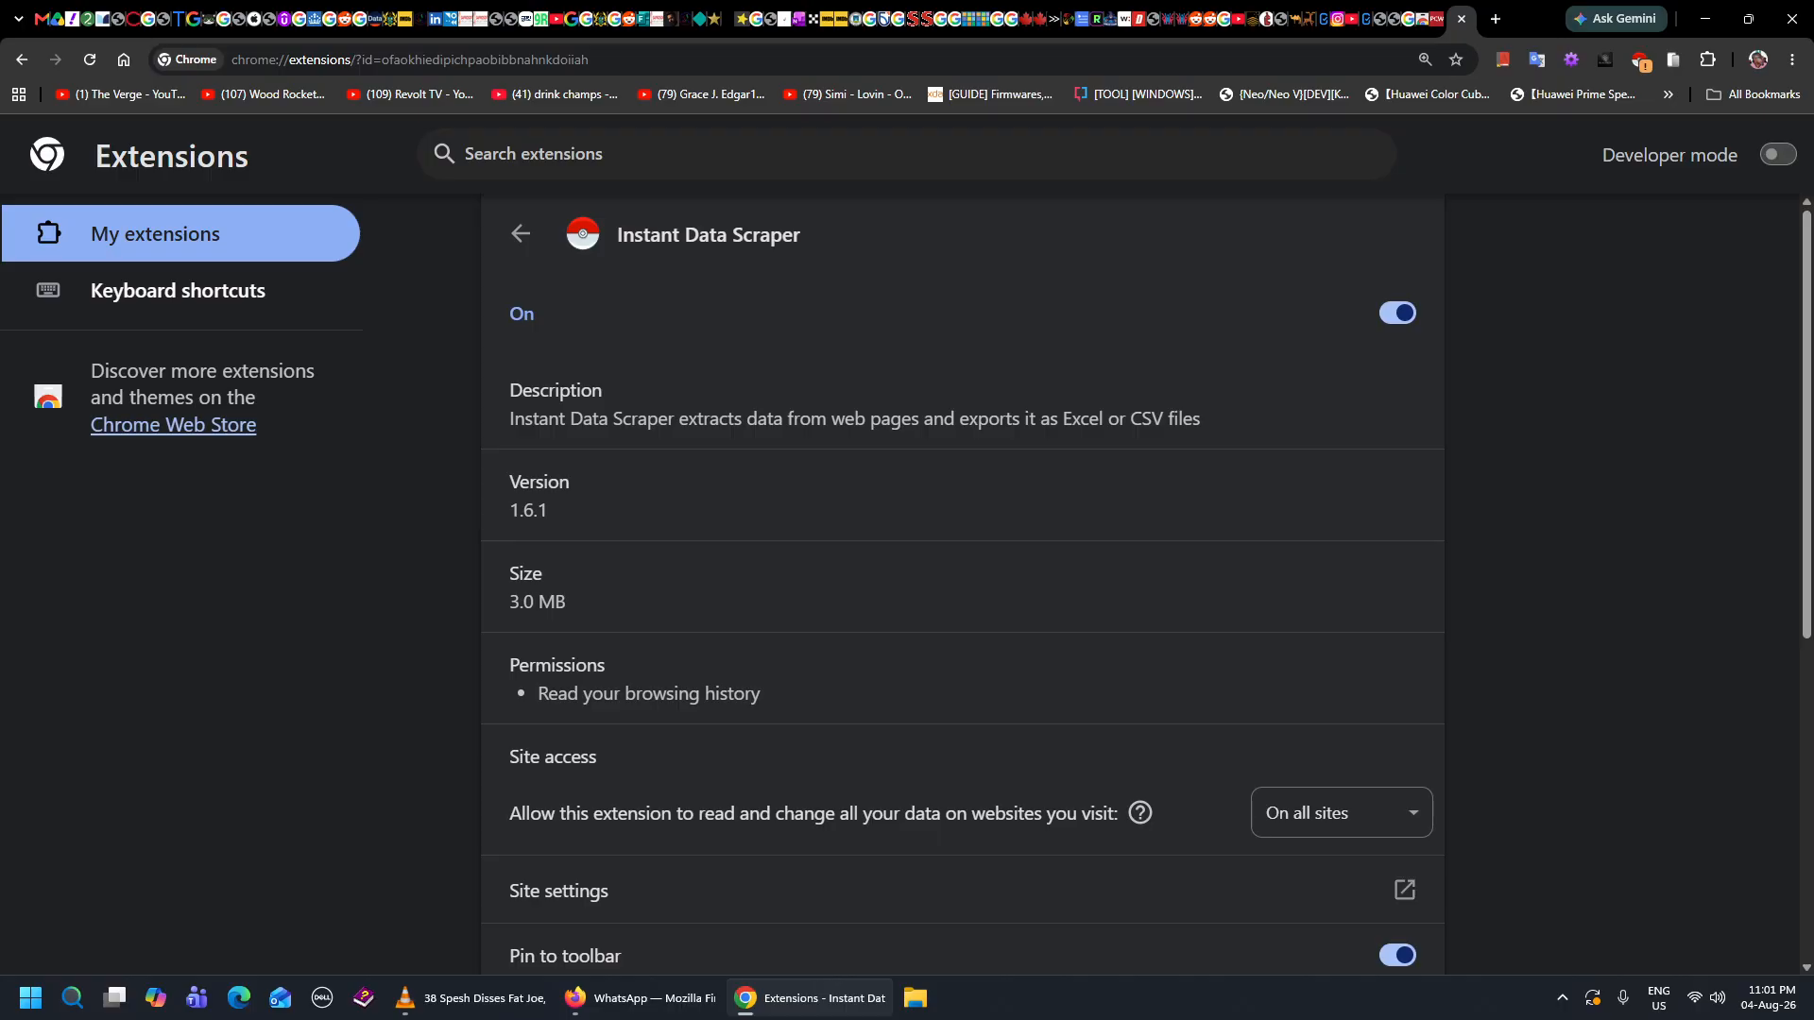
click(521, 233)
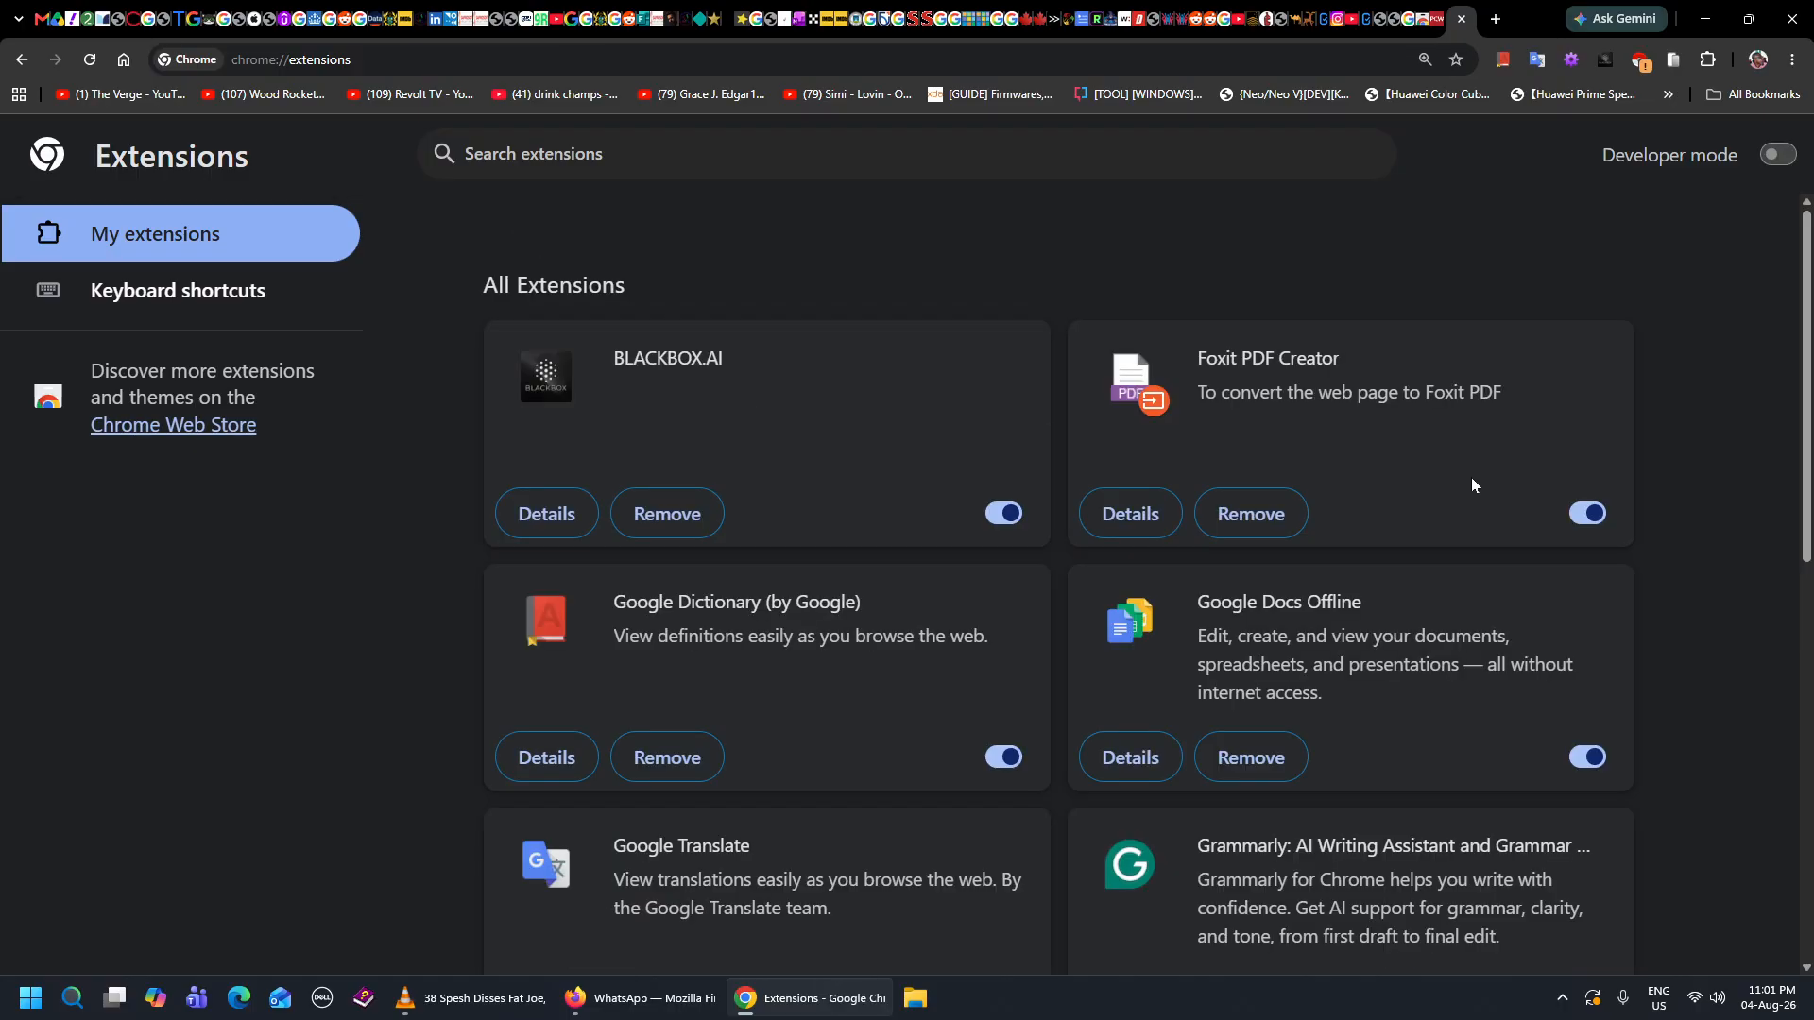
scroll(1472, 484, down, 2)
scroll(1058, 584, down, 3)
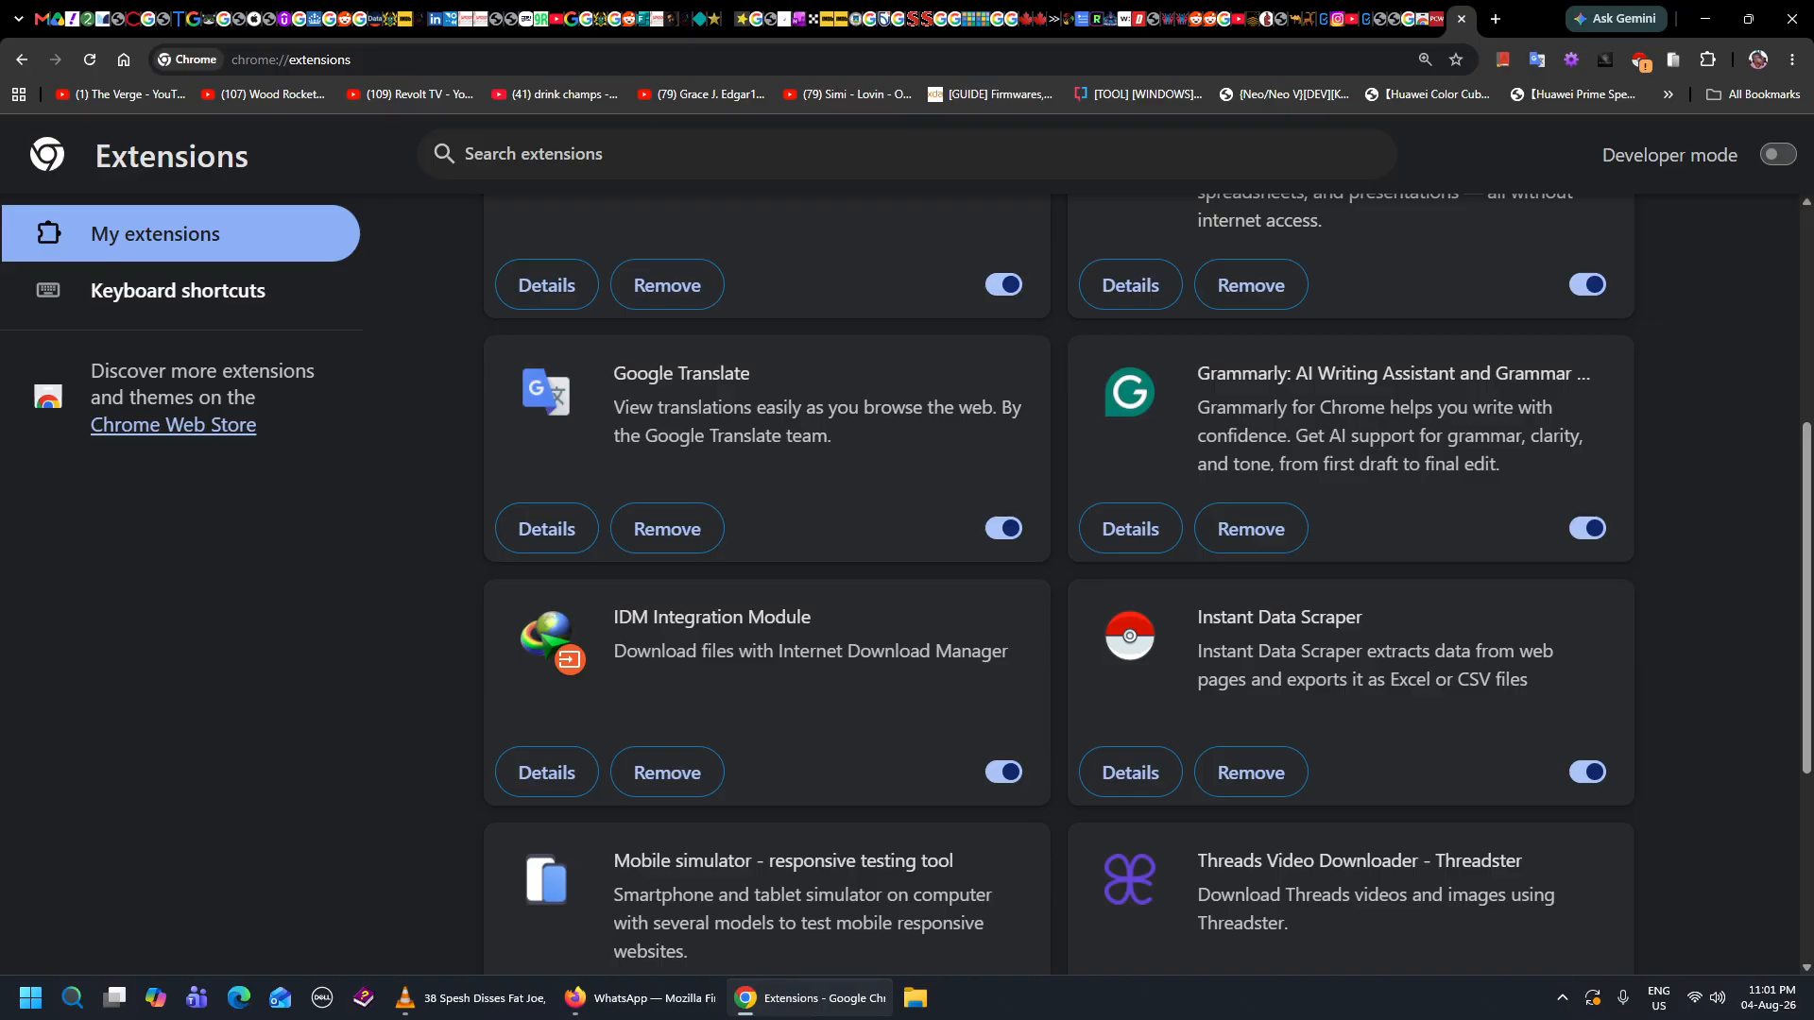
scroll(926, 637, down, 4)
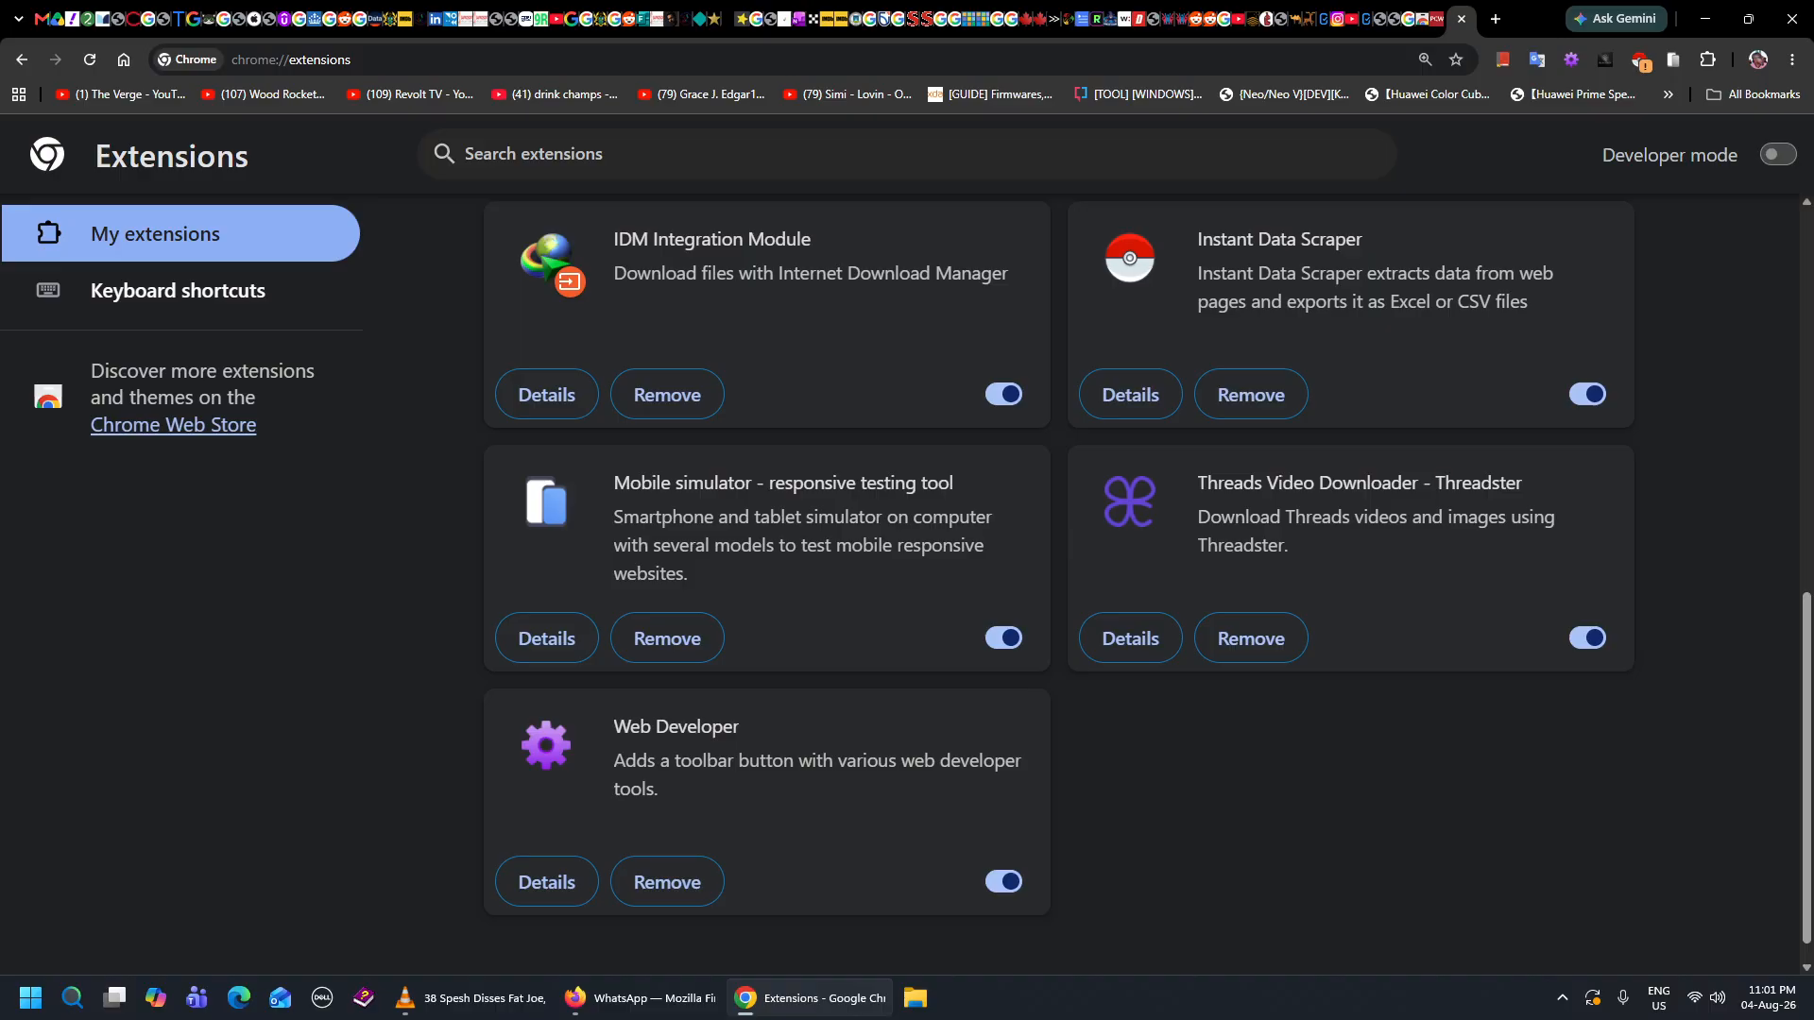
click(1138, 637)
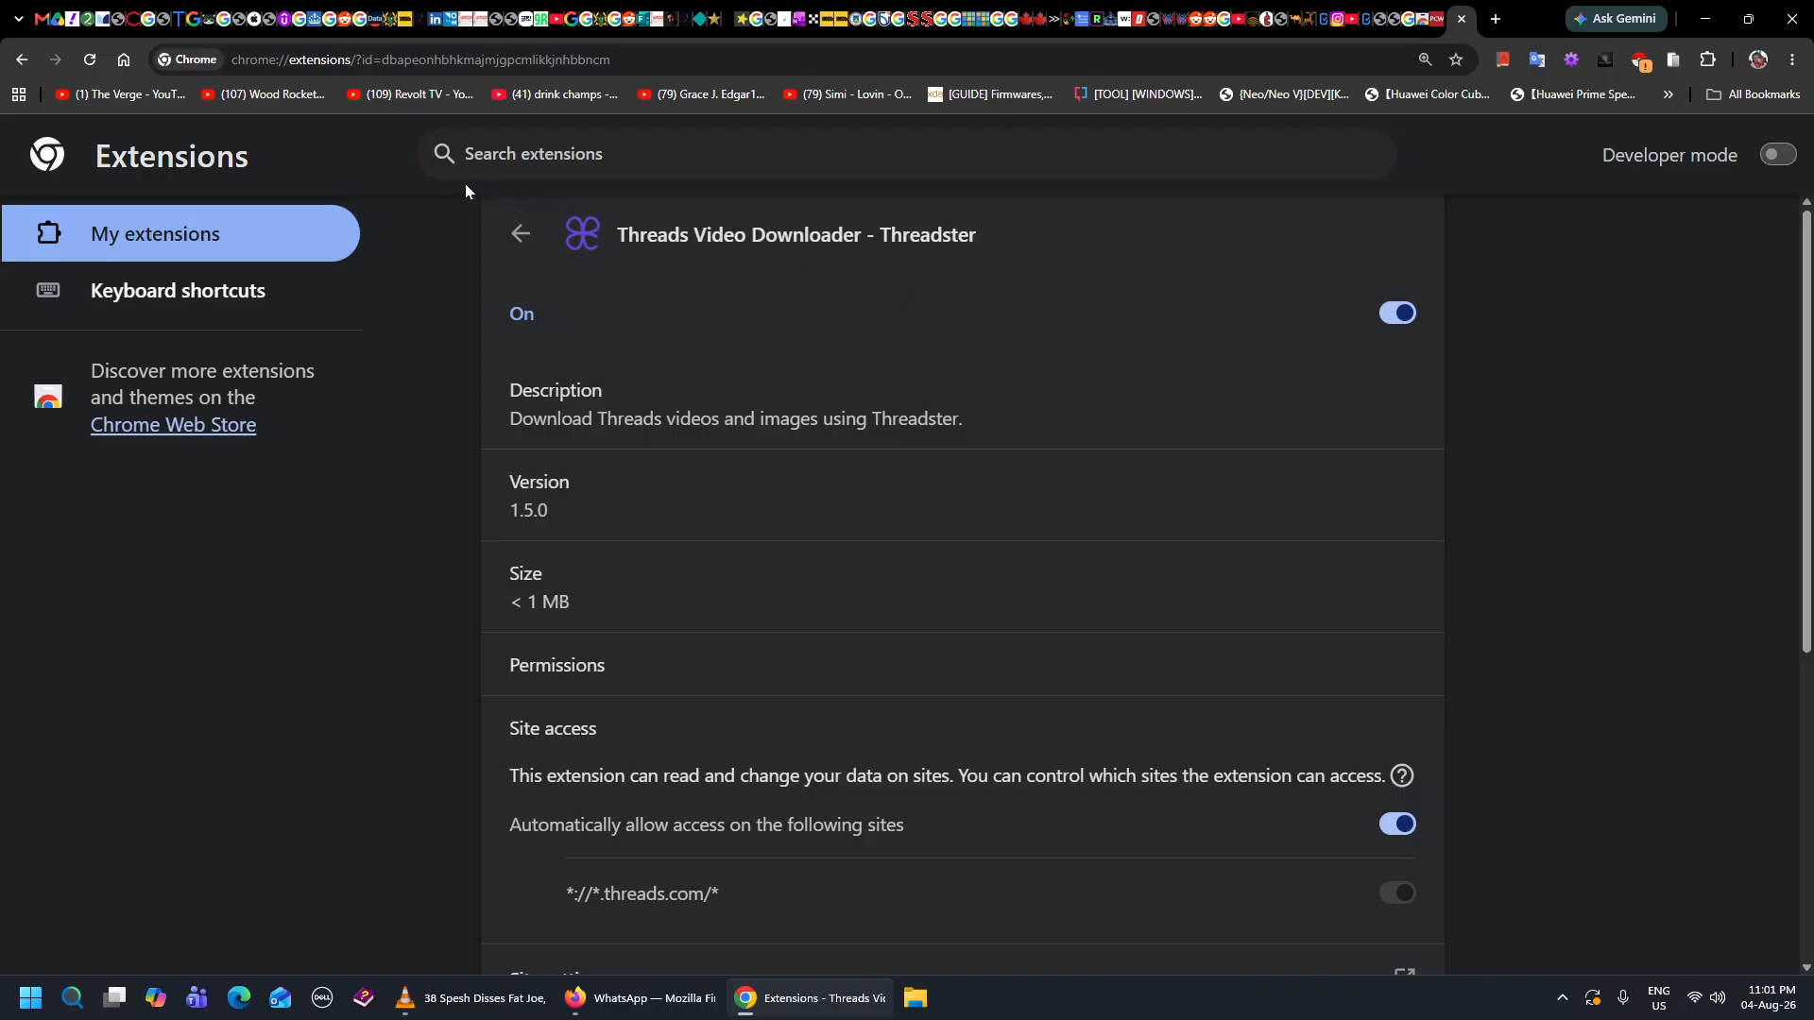
Go back to the list of all extensions and look through it as far as Web Developer.
click(519, 236)
scroll(971, 540, down, 2)
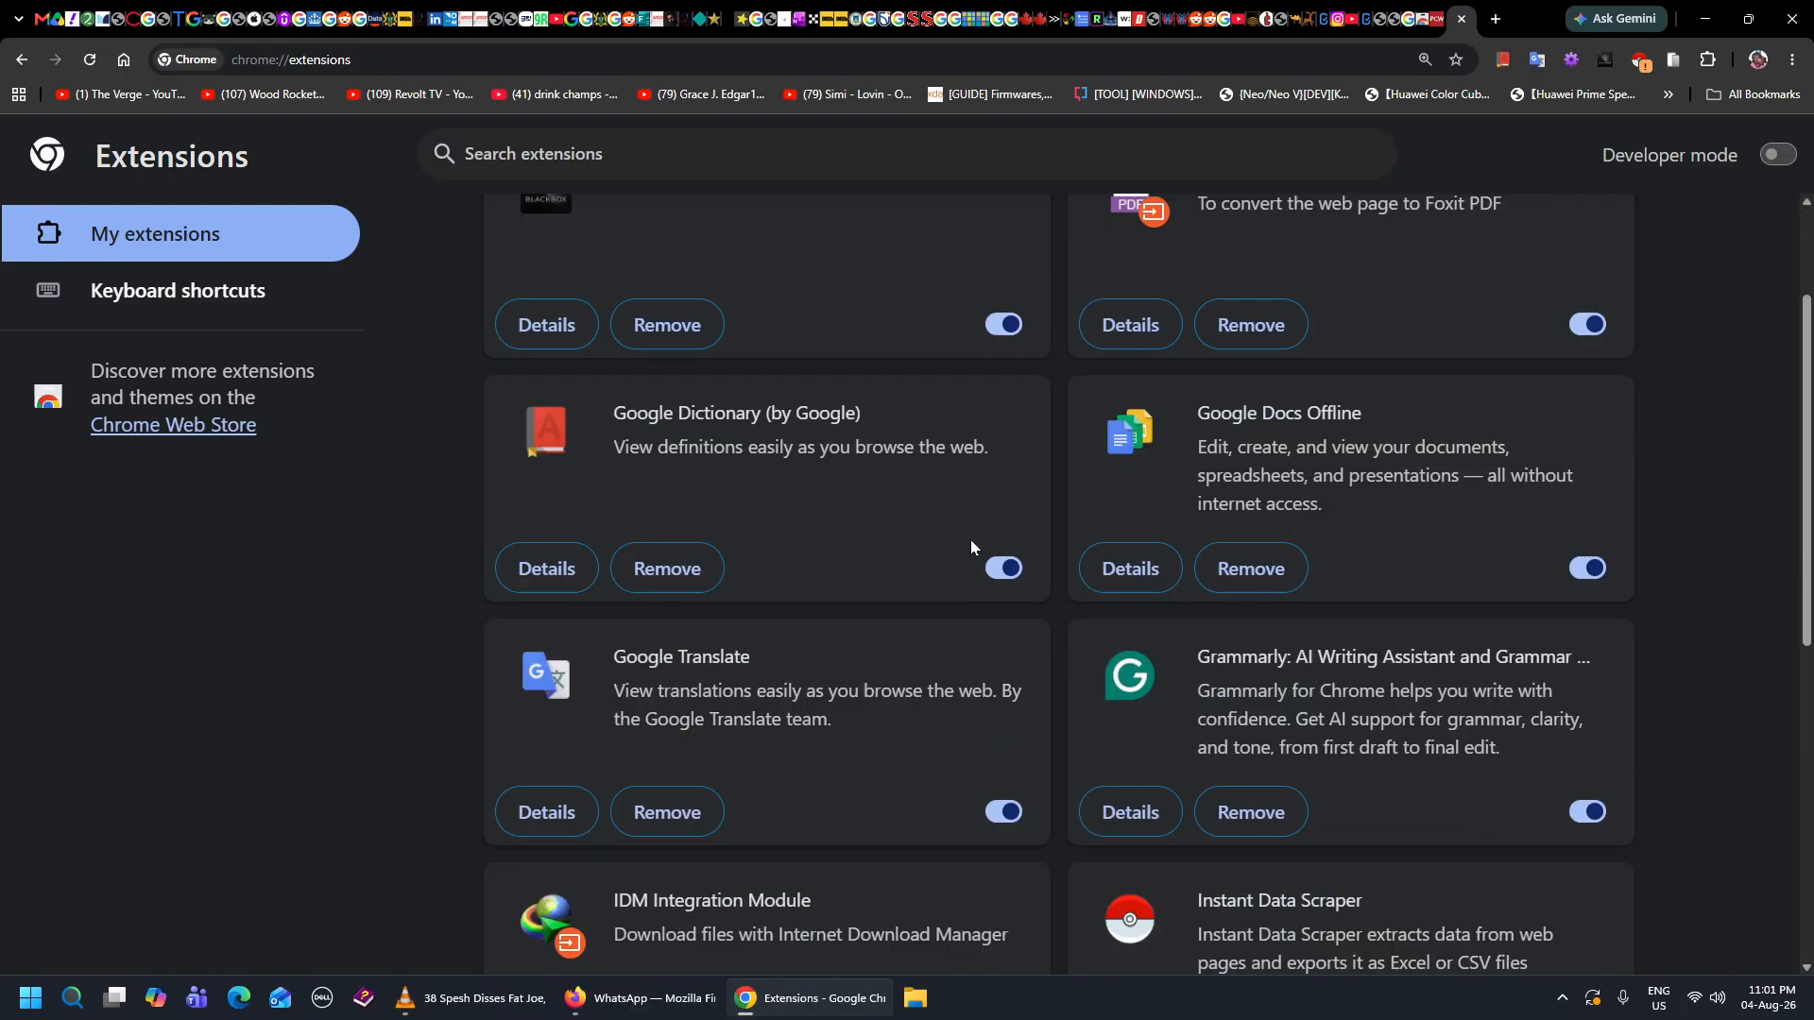
scroll(971, 546, down, 6)
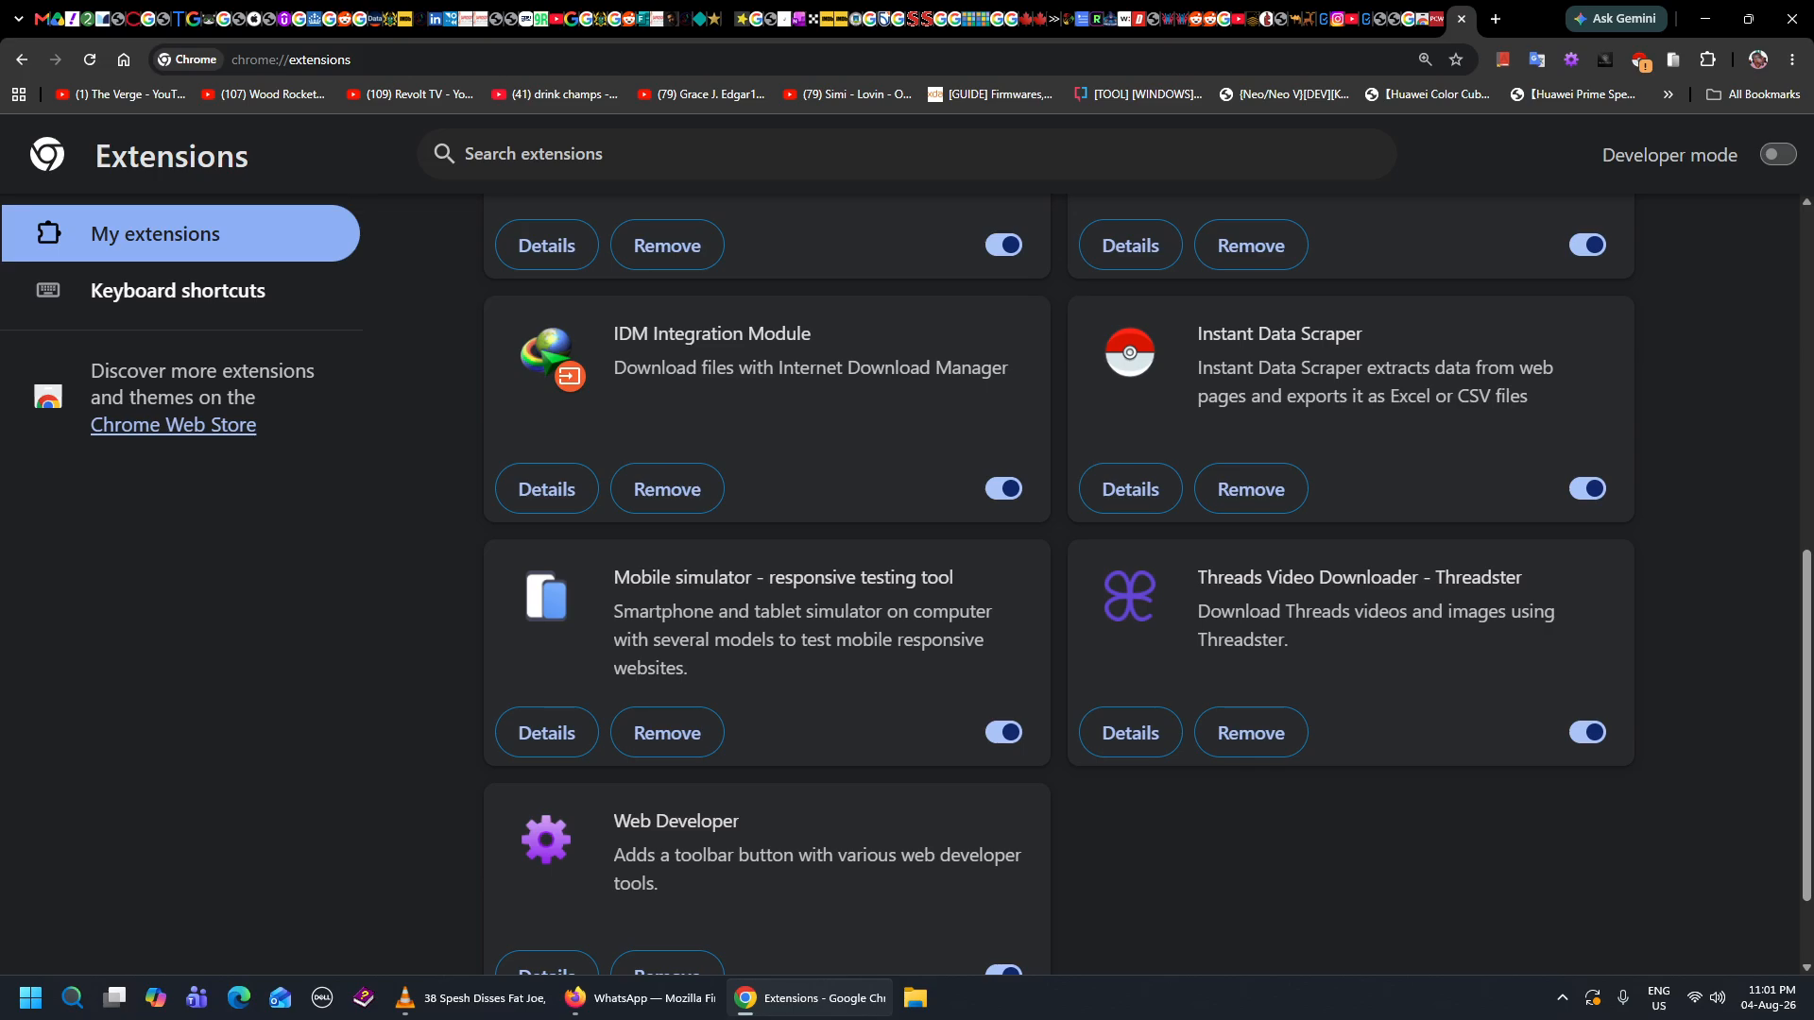
scroll(752, 679, down, 2)
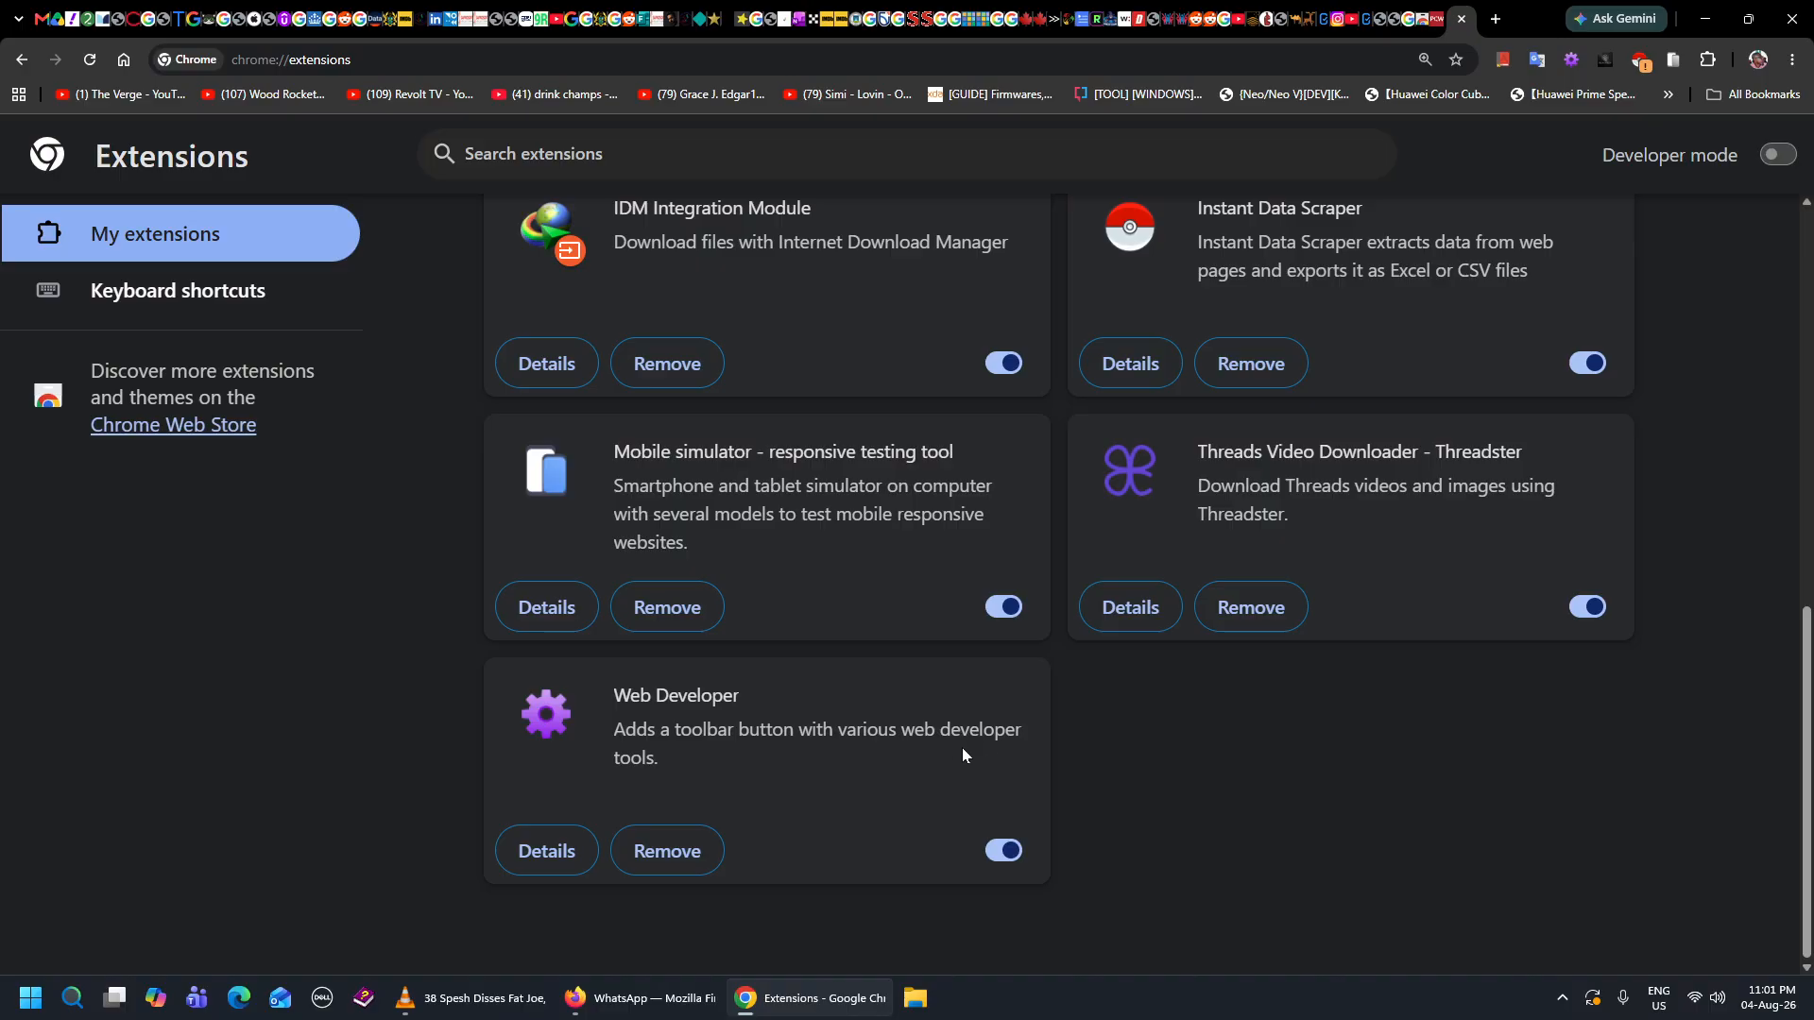
Inspect the Extensions page in the browser's built-in developer tools, then close them.
right_click(1715, 270)
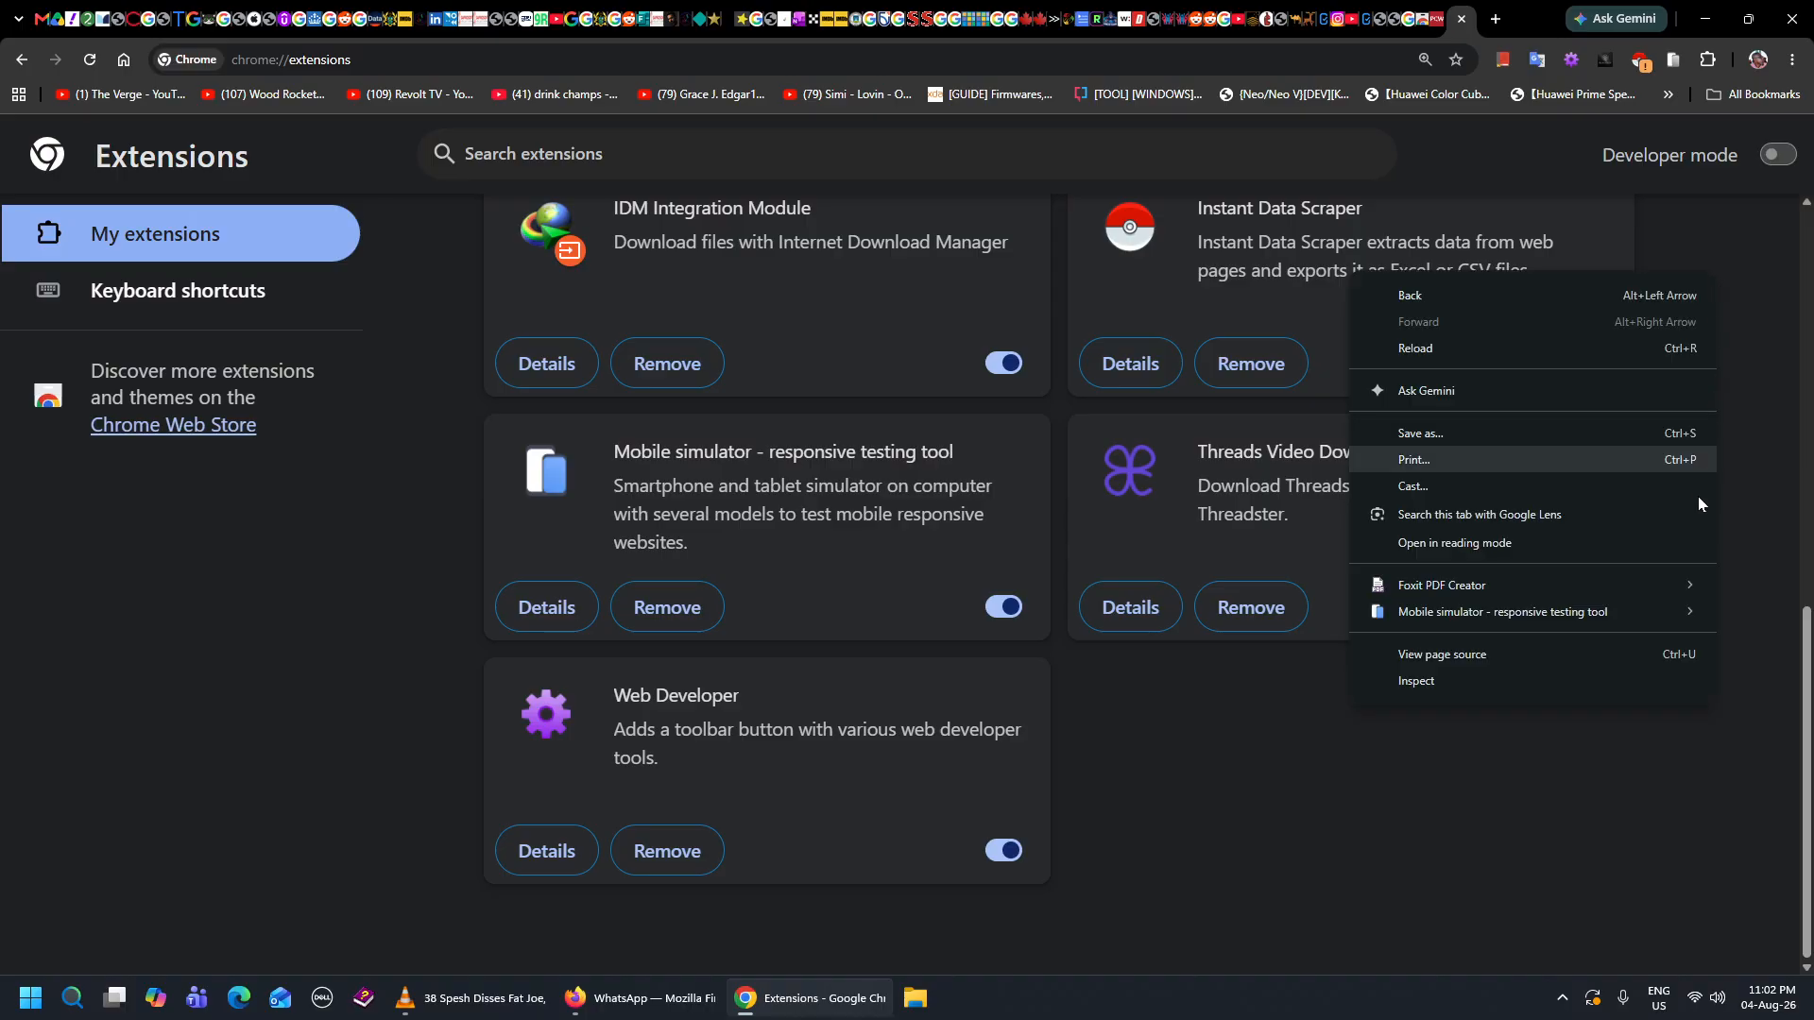
click(1572, 688)
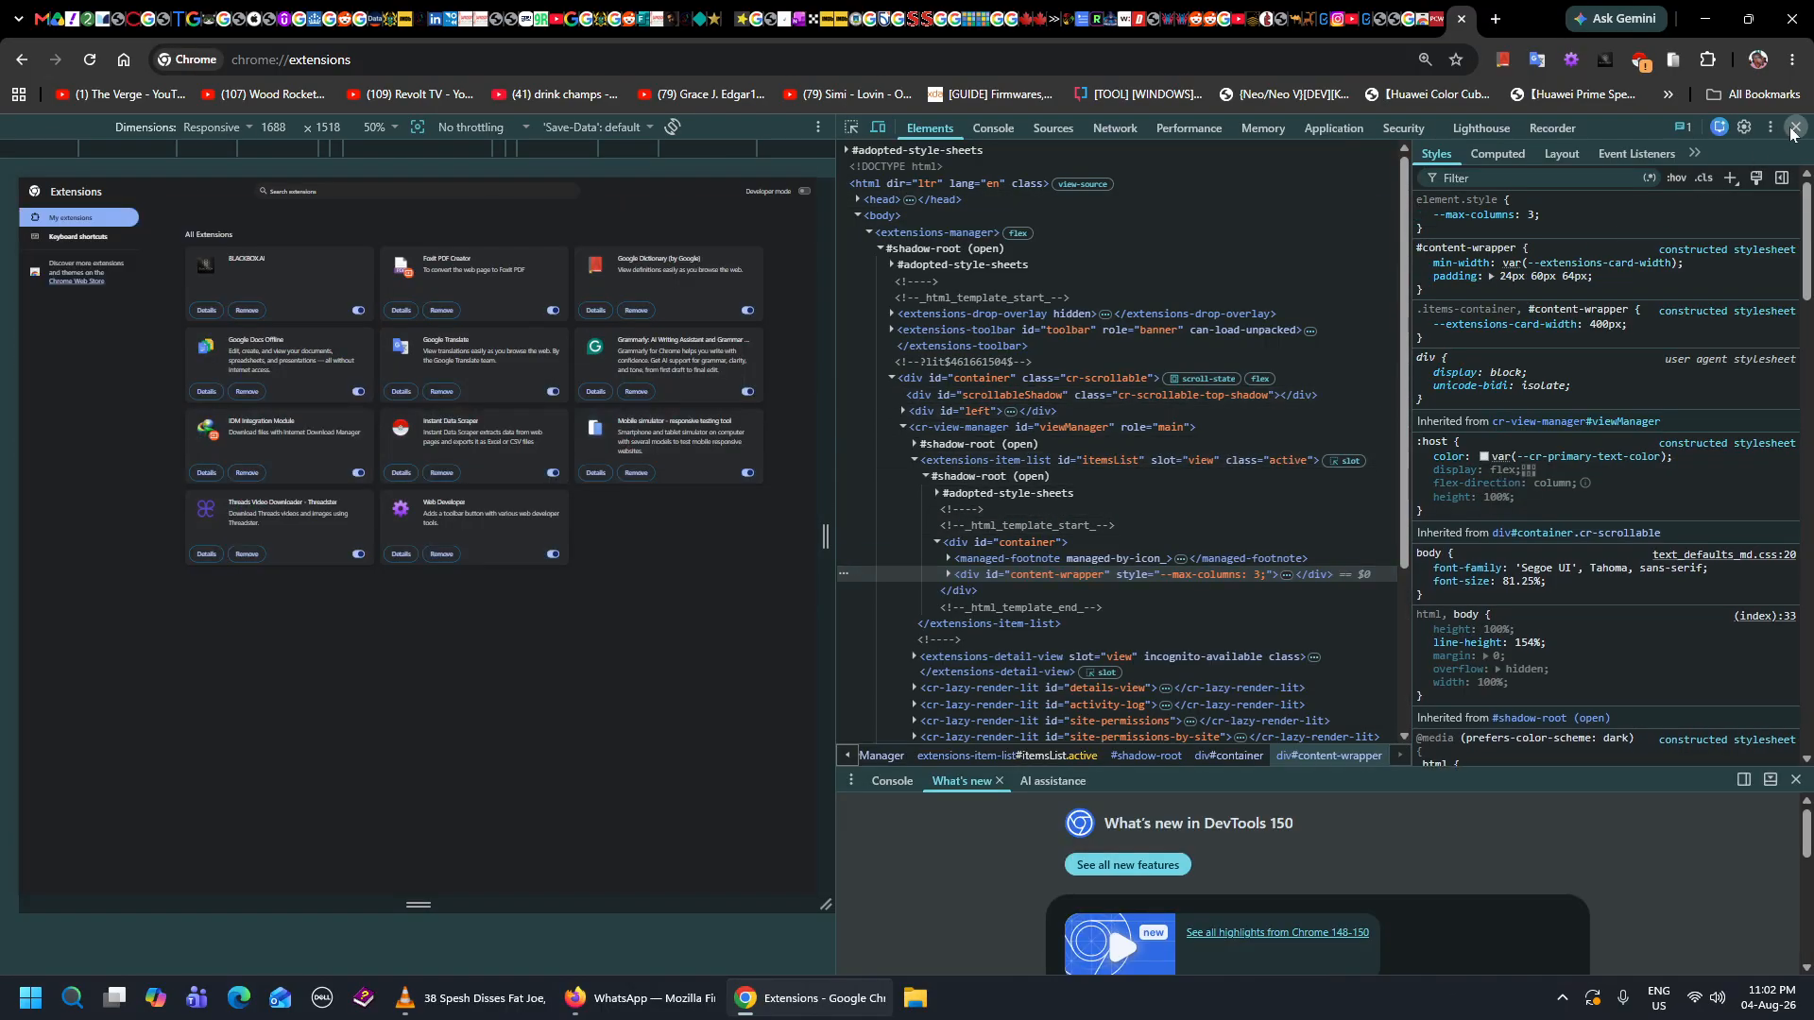
click(1796, 125)
Open the details of Web Developer and look through its Images, CSS, Cookies and Outline tools.
scroll(884, 846, down, 10)
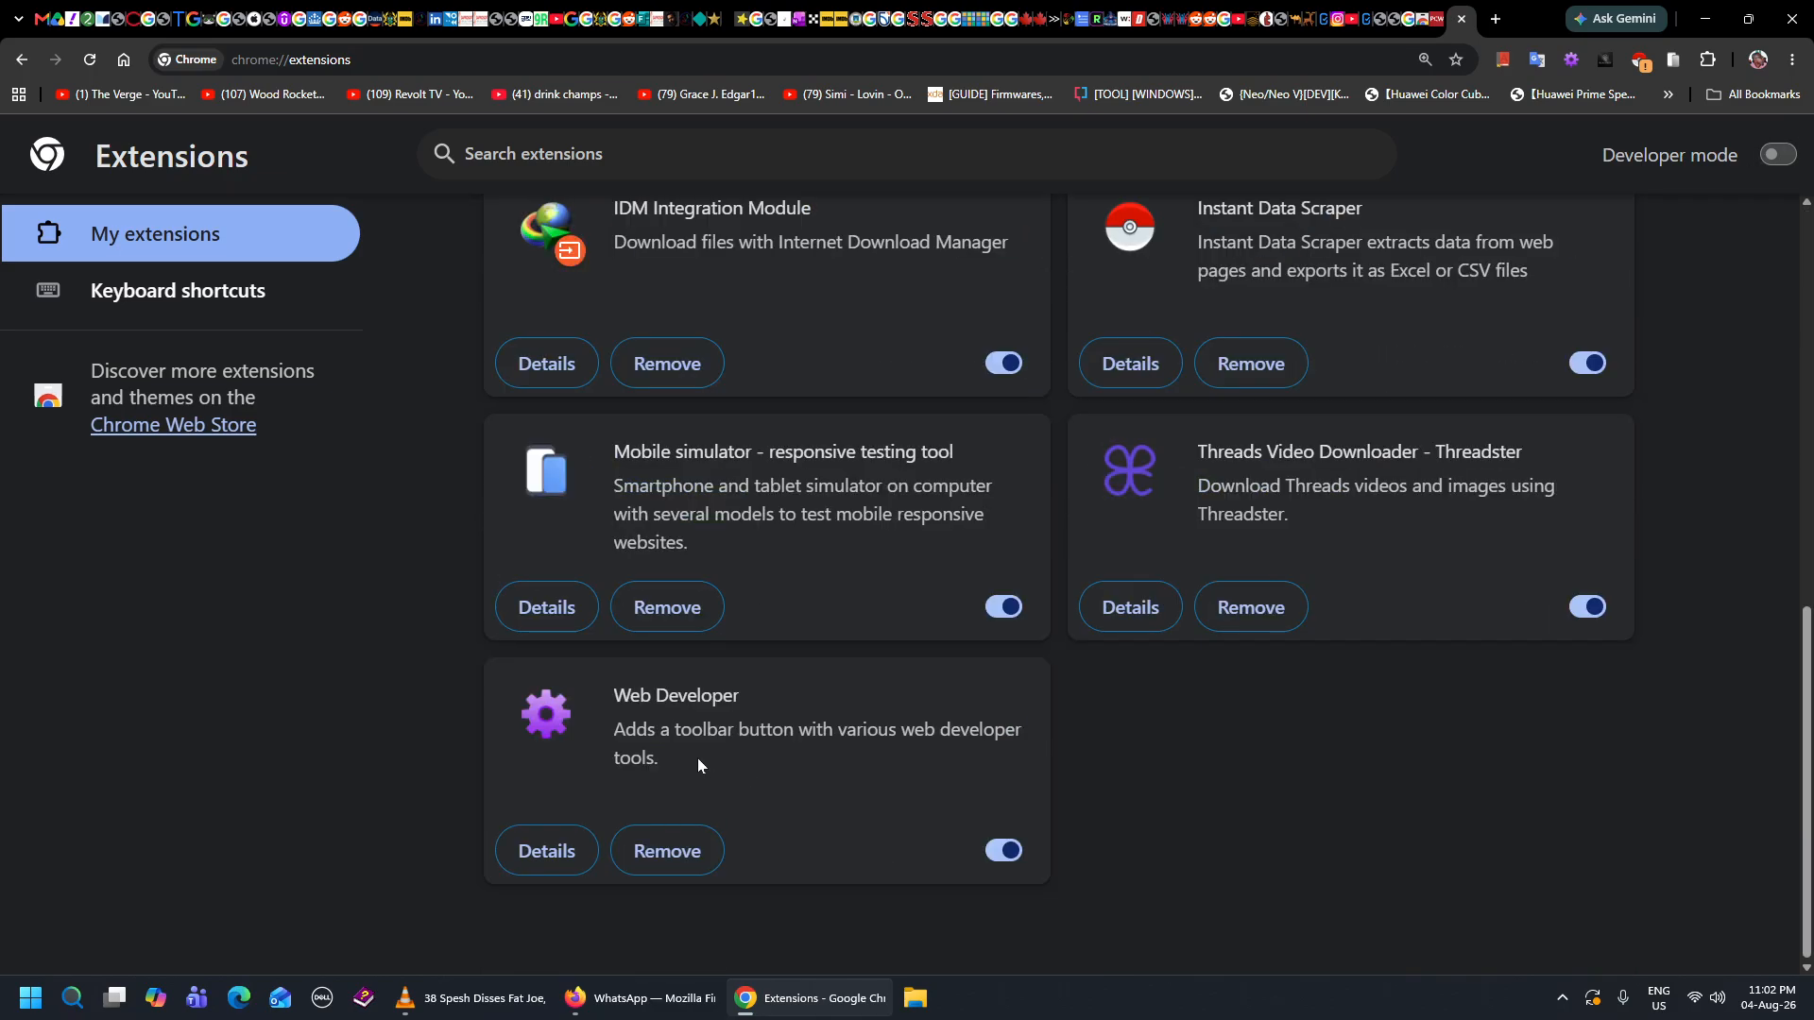
click(544, 855)
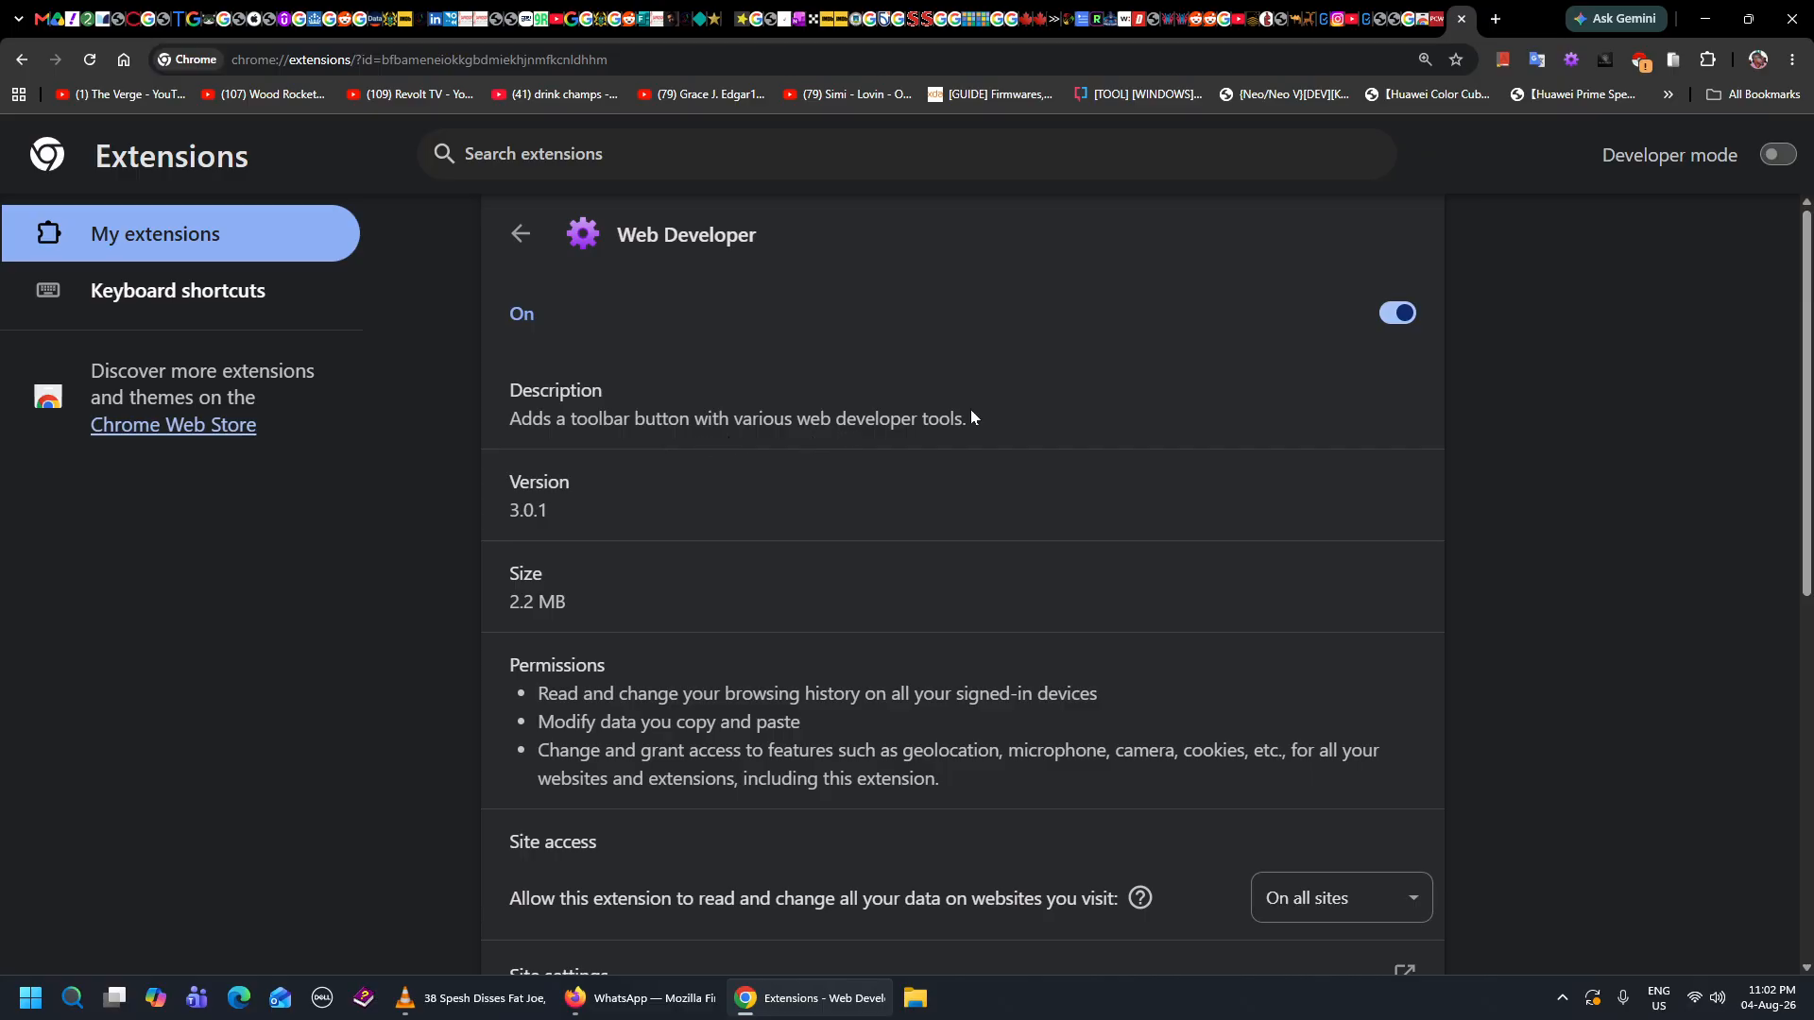
click(1568, 64)
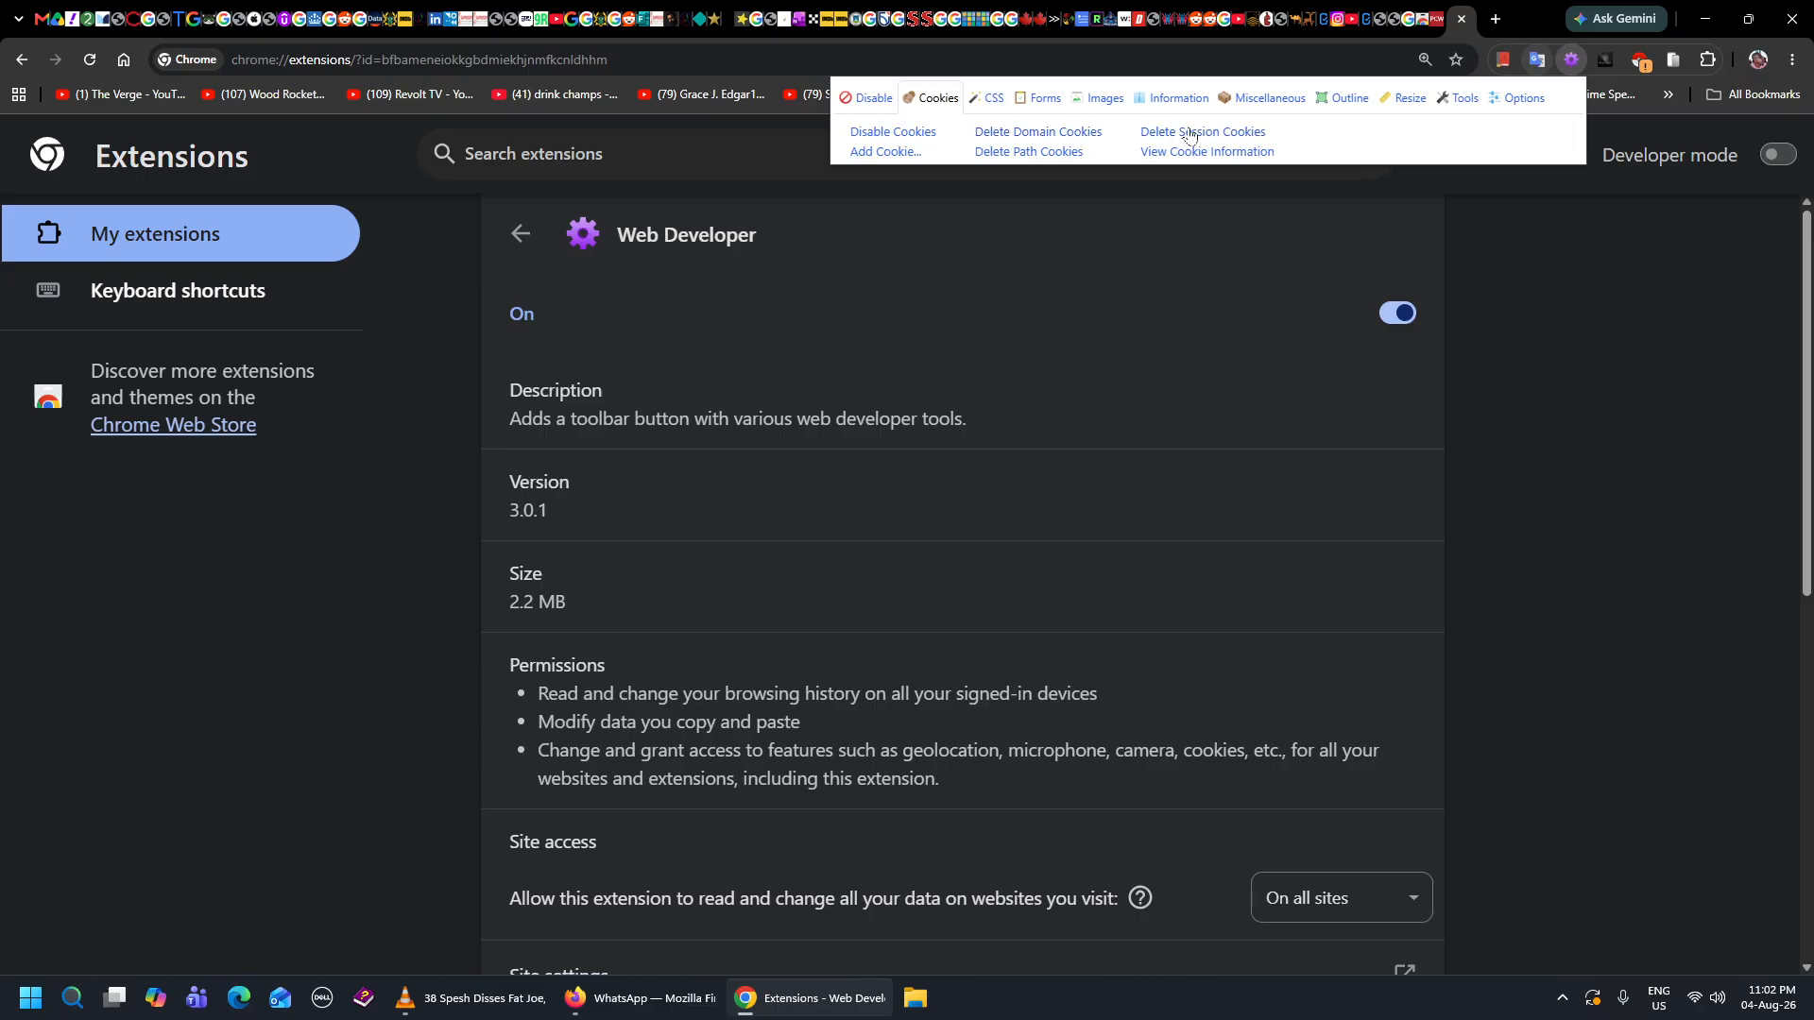
click(1098, 101)
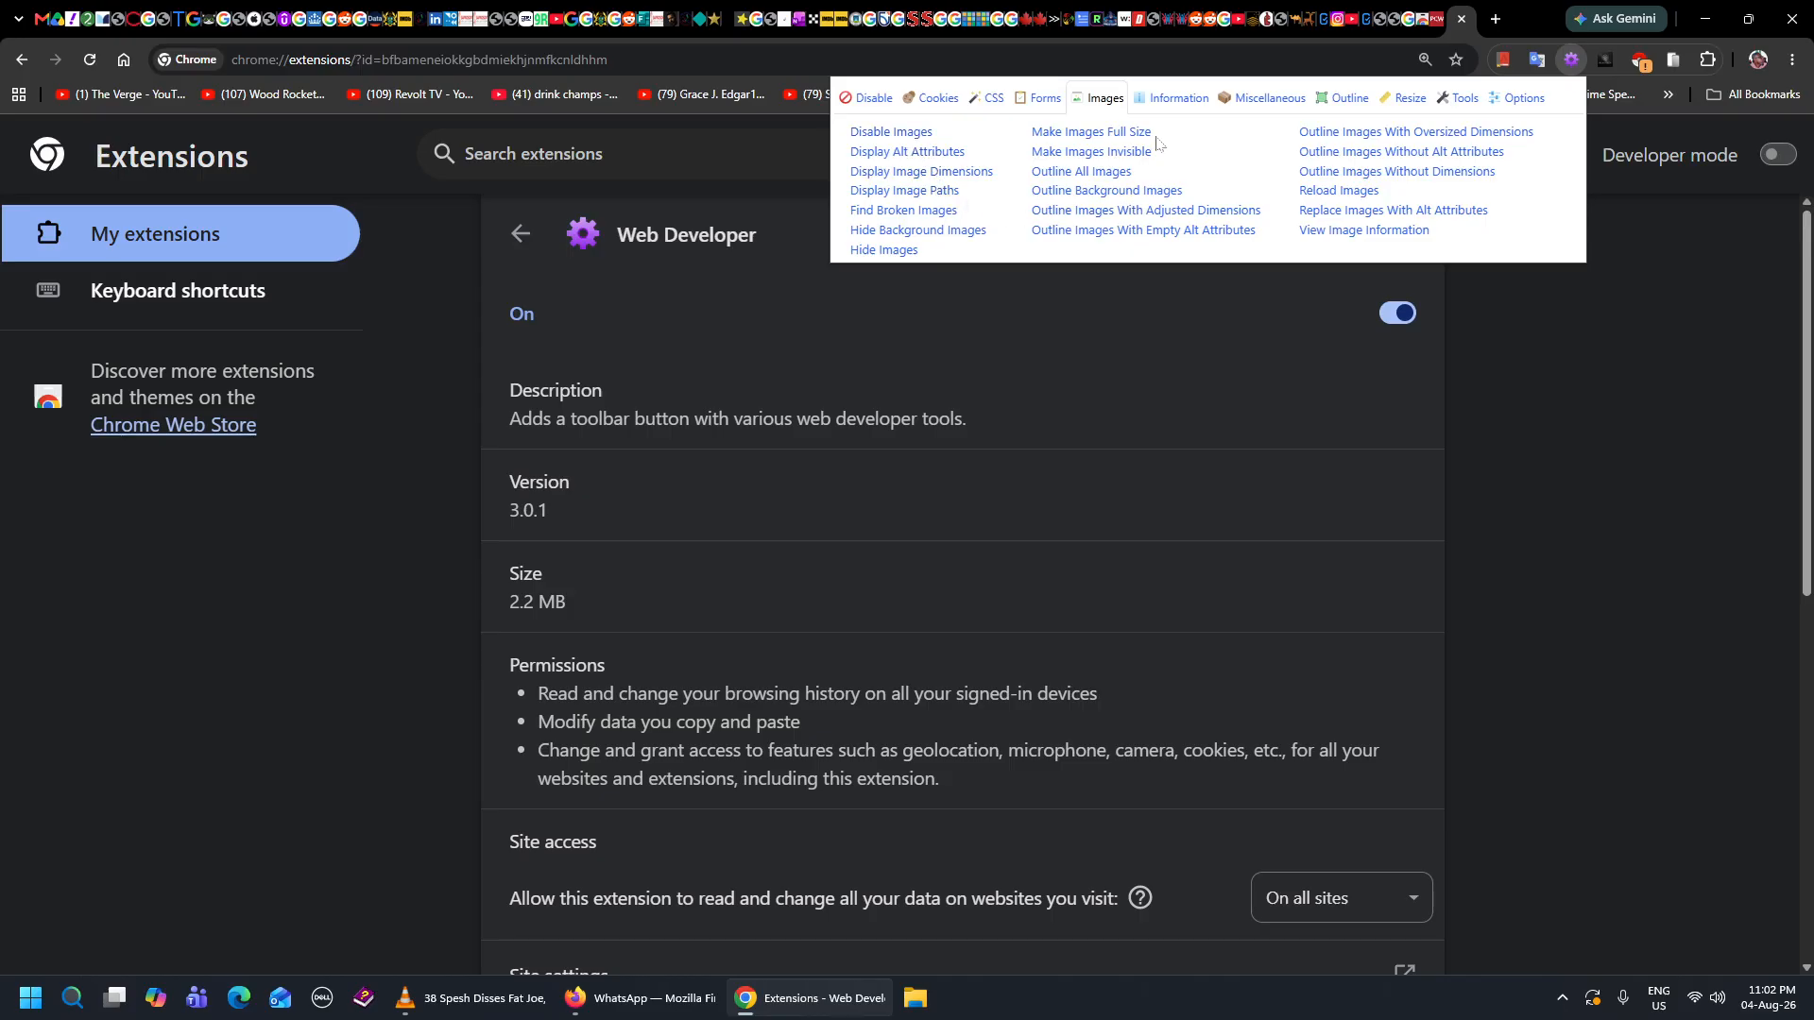
click(989, 104)
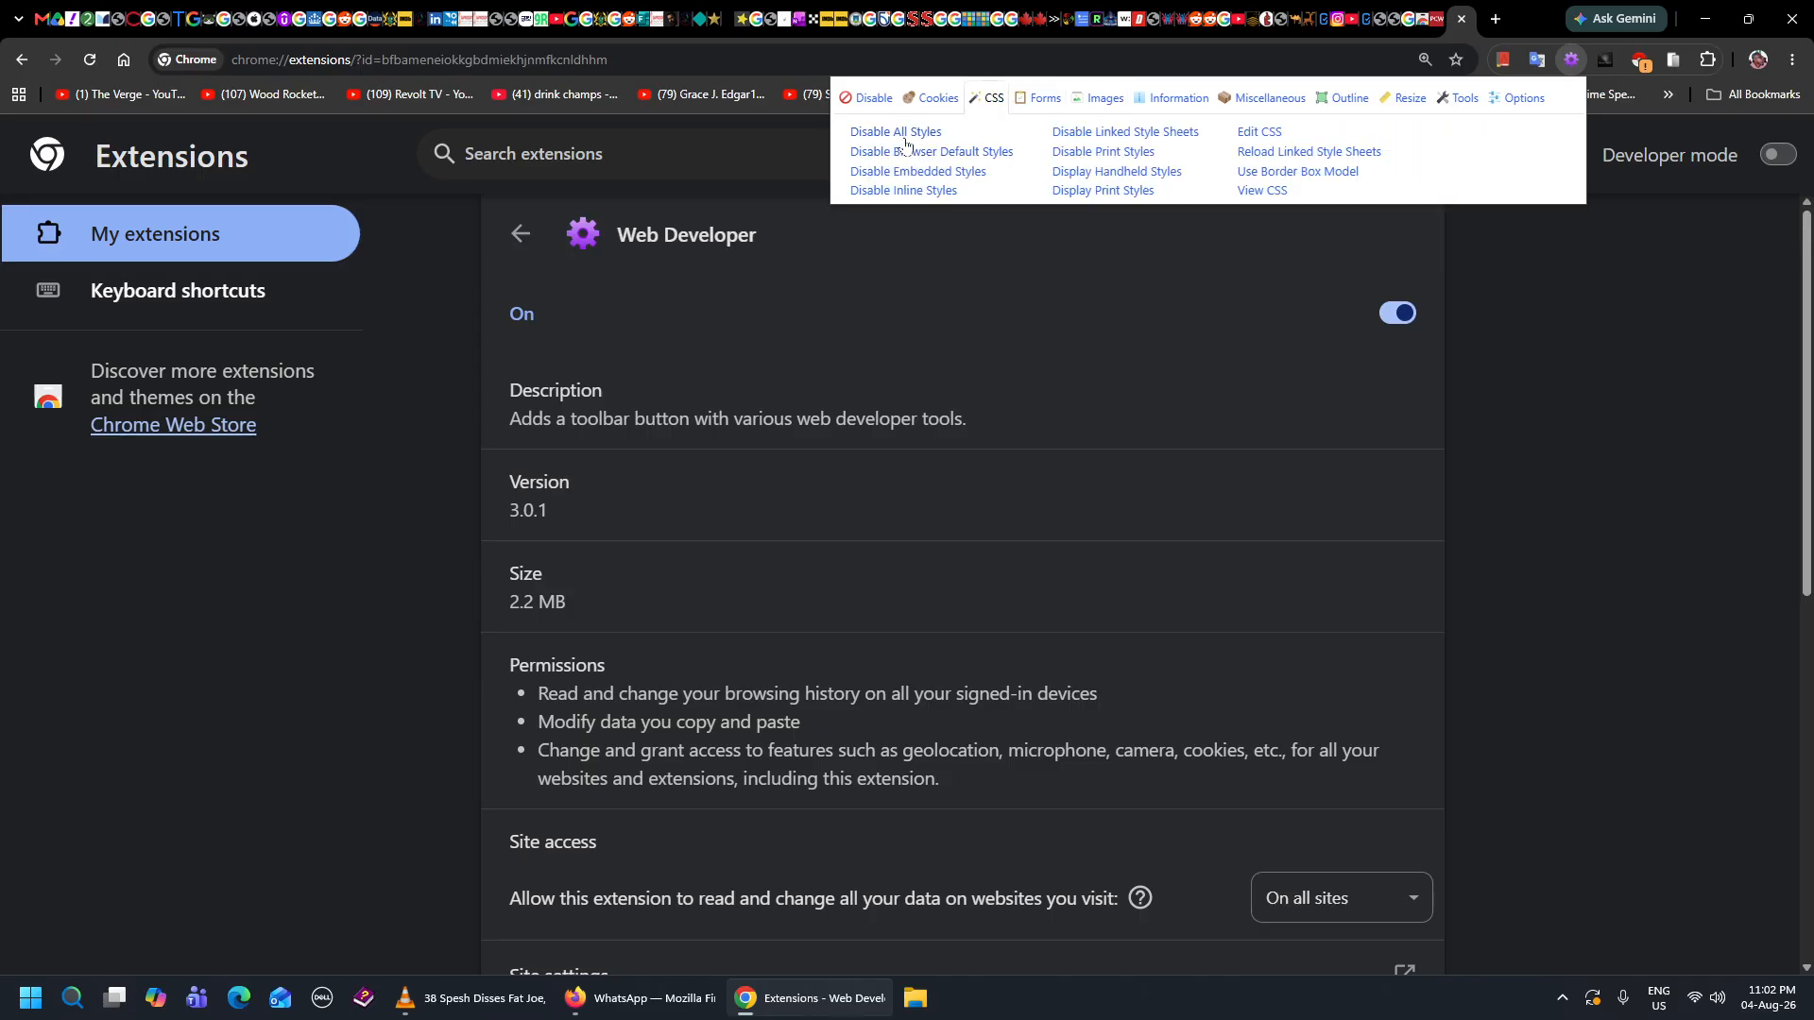
click(935, 106)
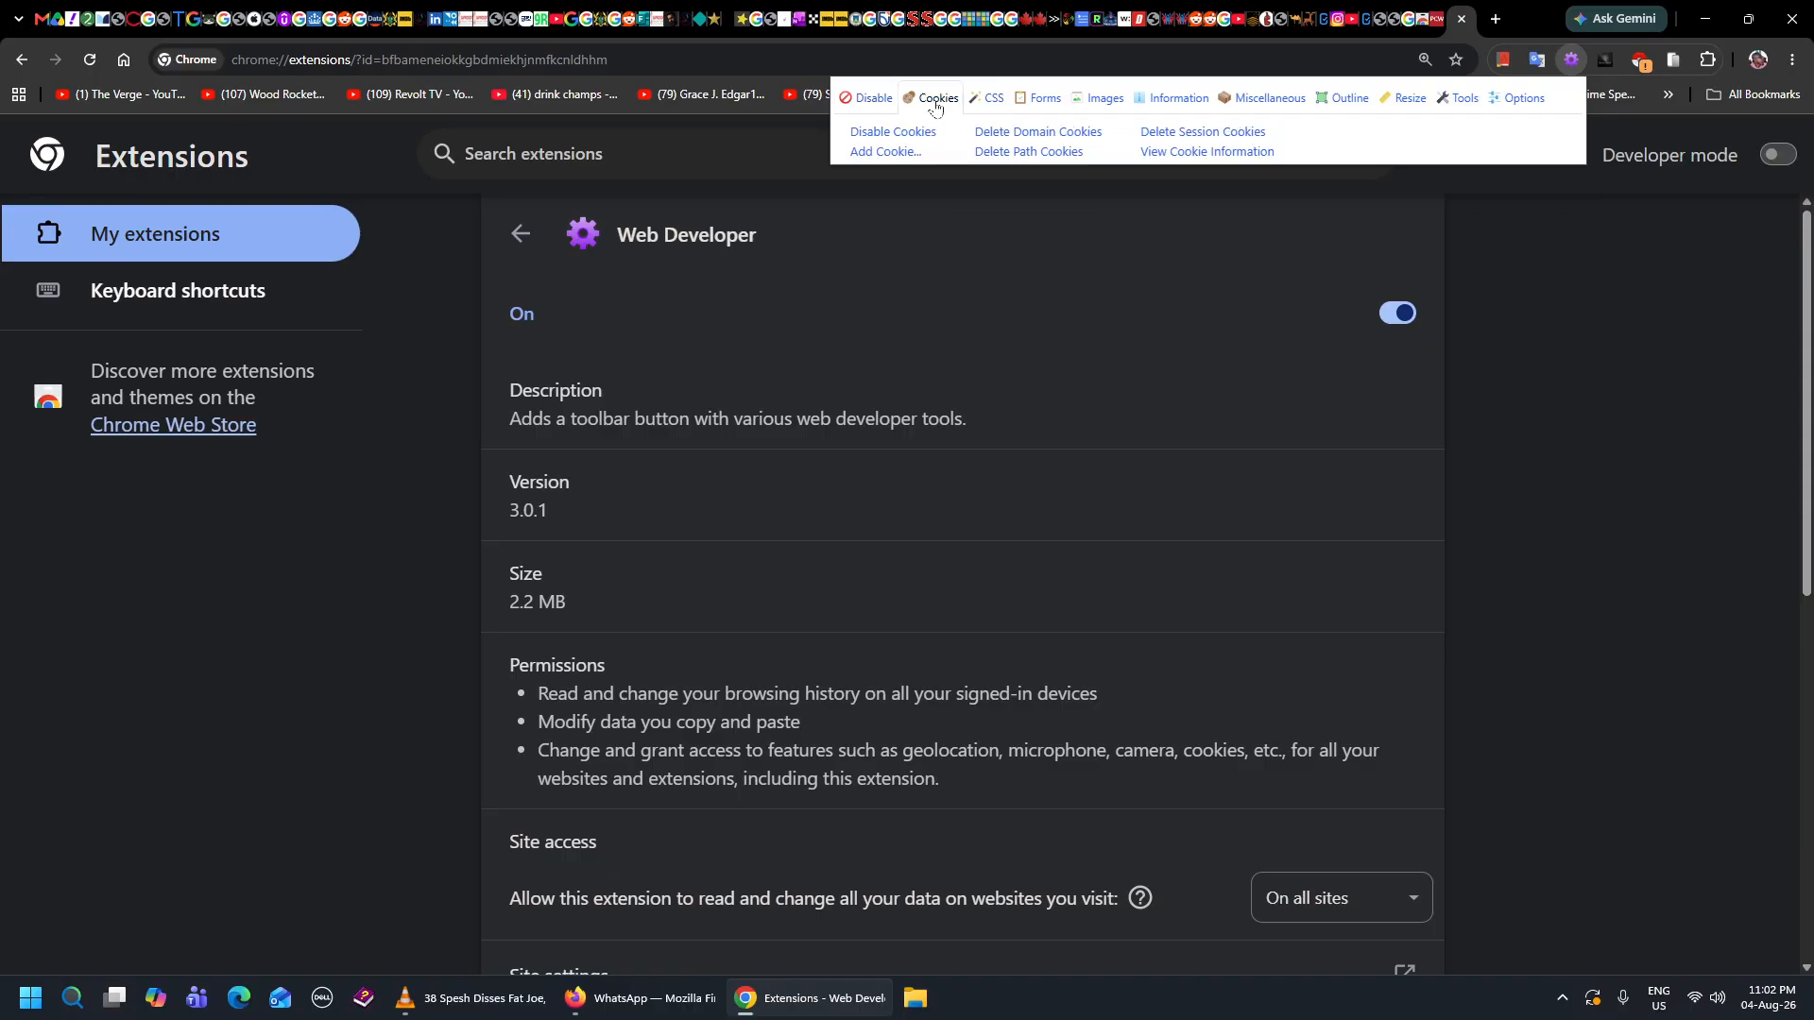
click(1337, 99)
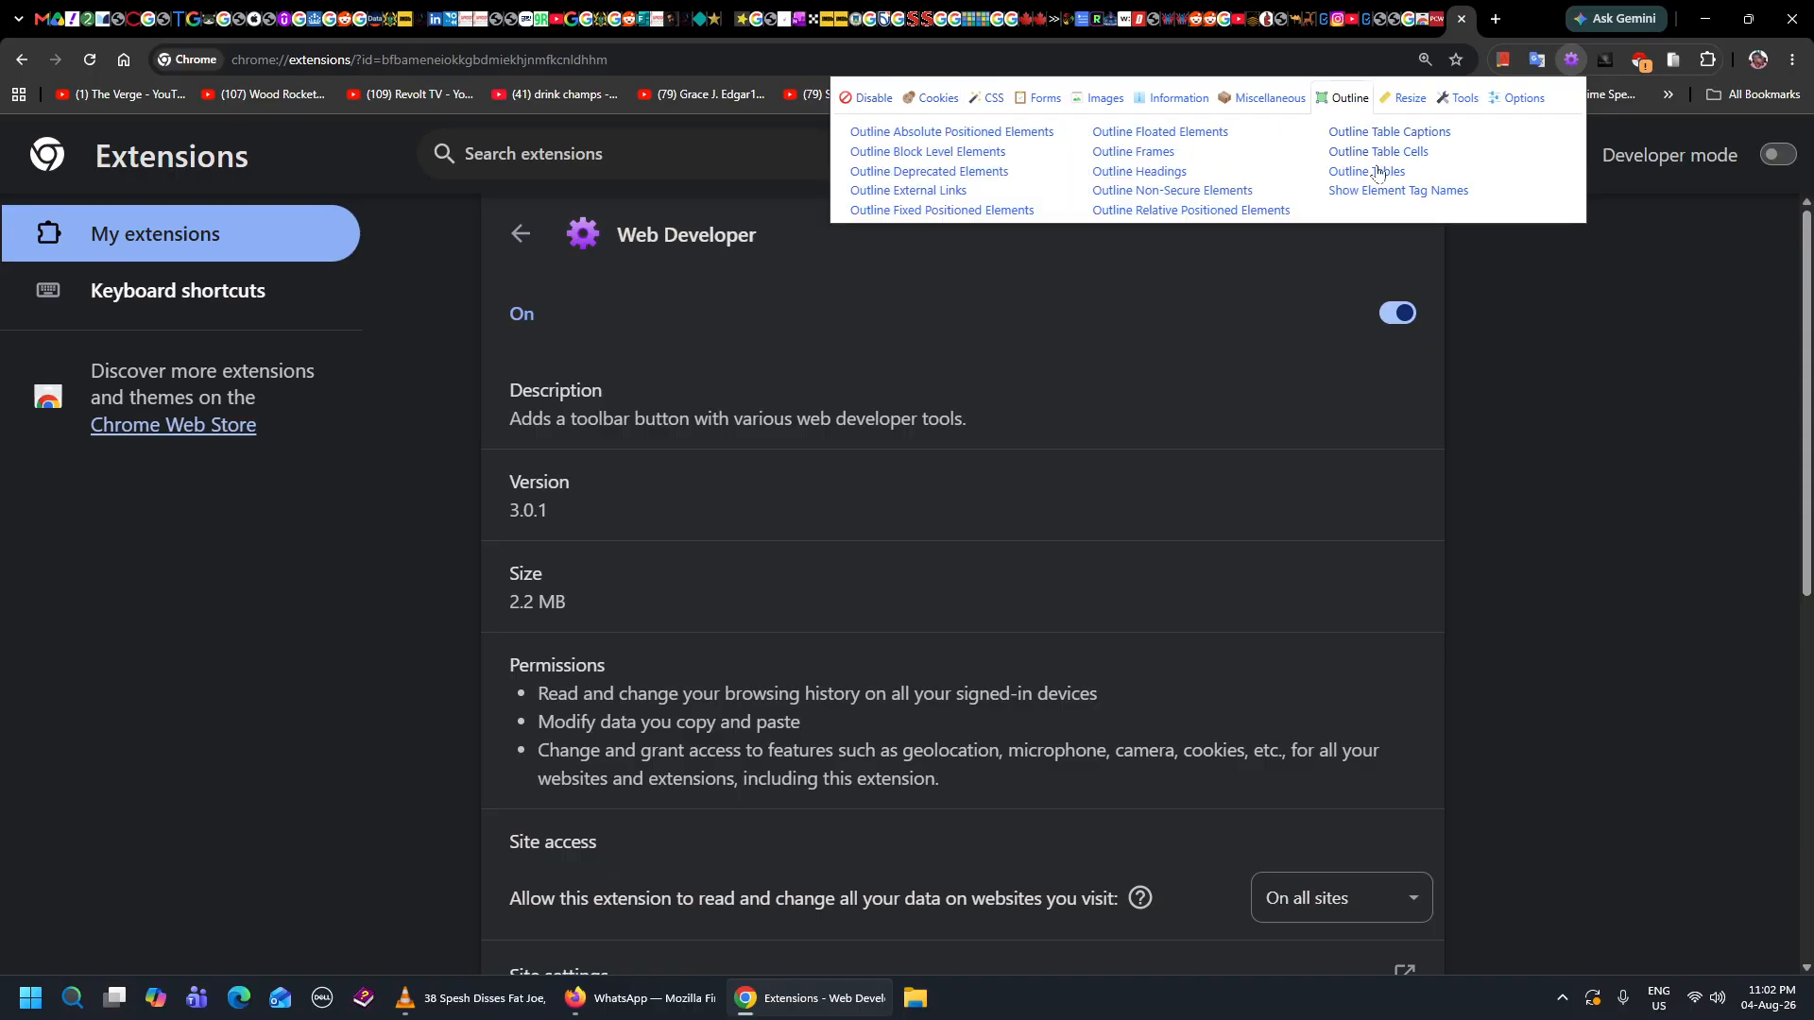
click(1595, 321)
Review Web Developer's permissions and site access settings and return to the list of all extensions.
scroll(1590, 350, down, 2)
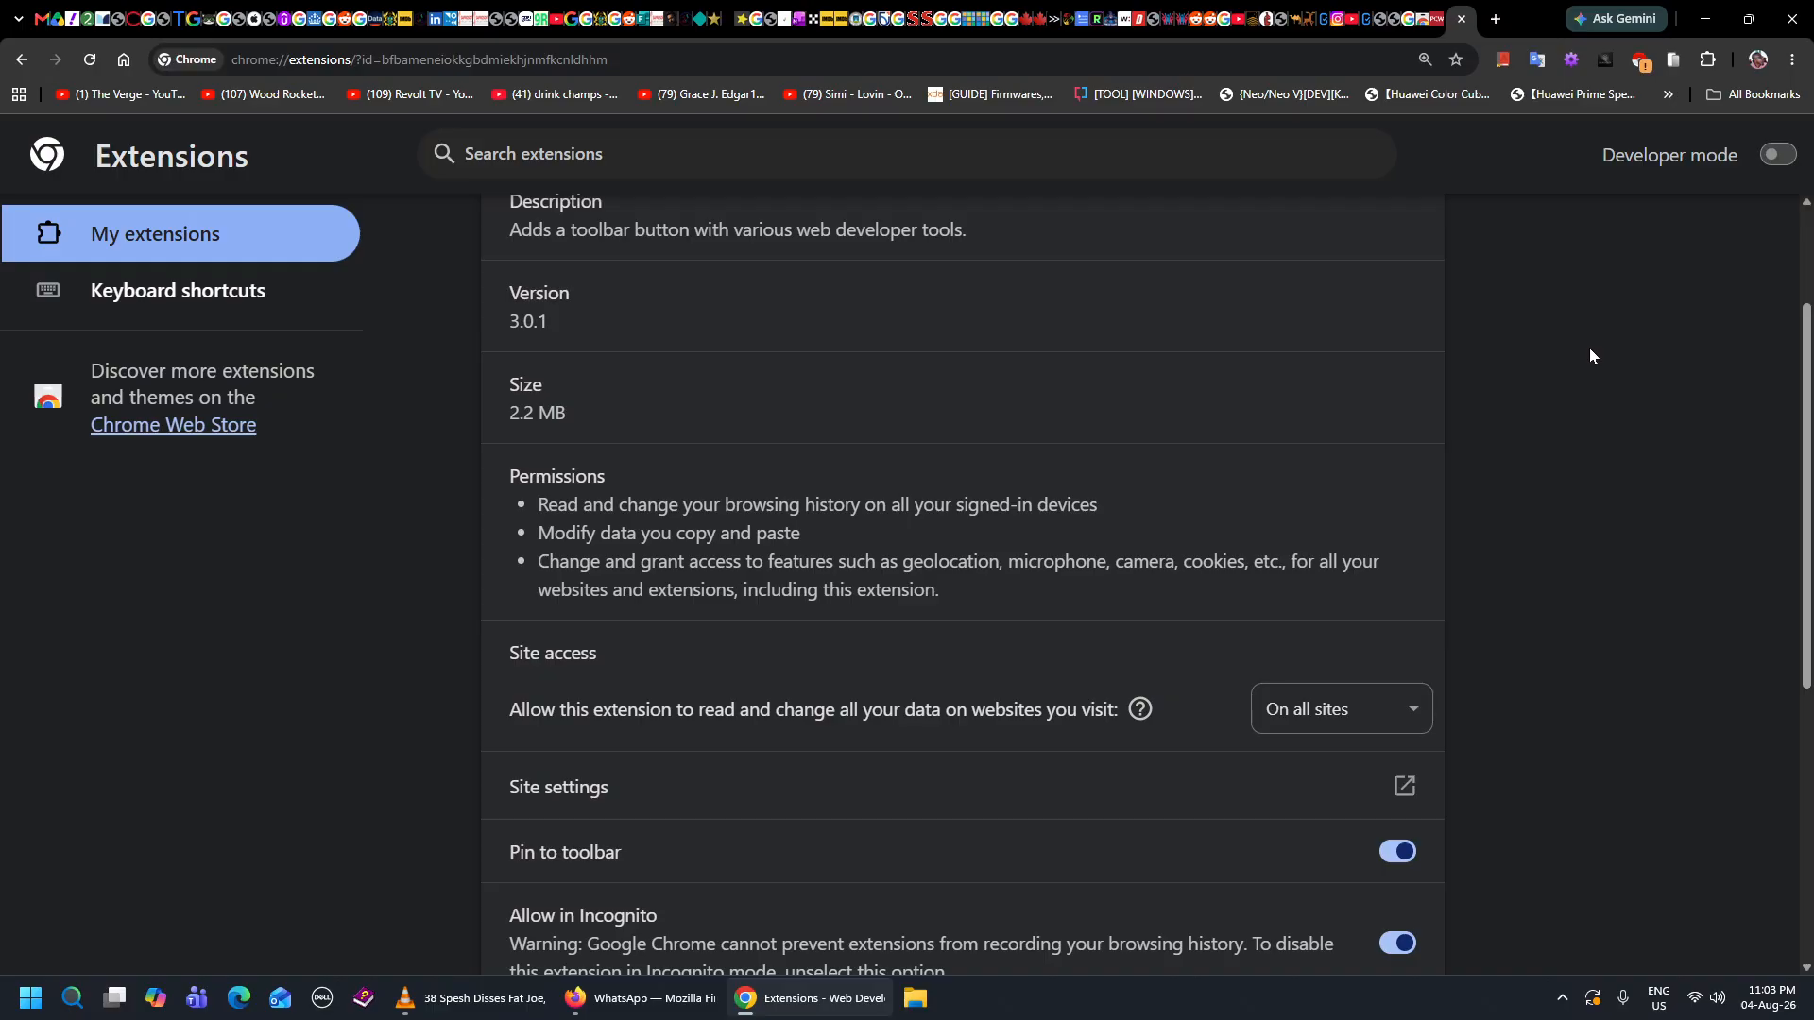
scroll(1589, 356, up, 2)
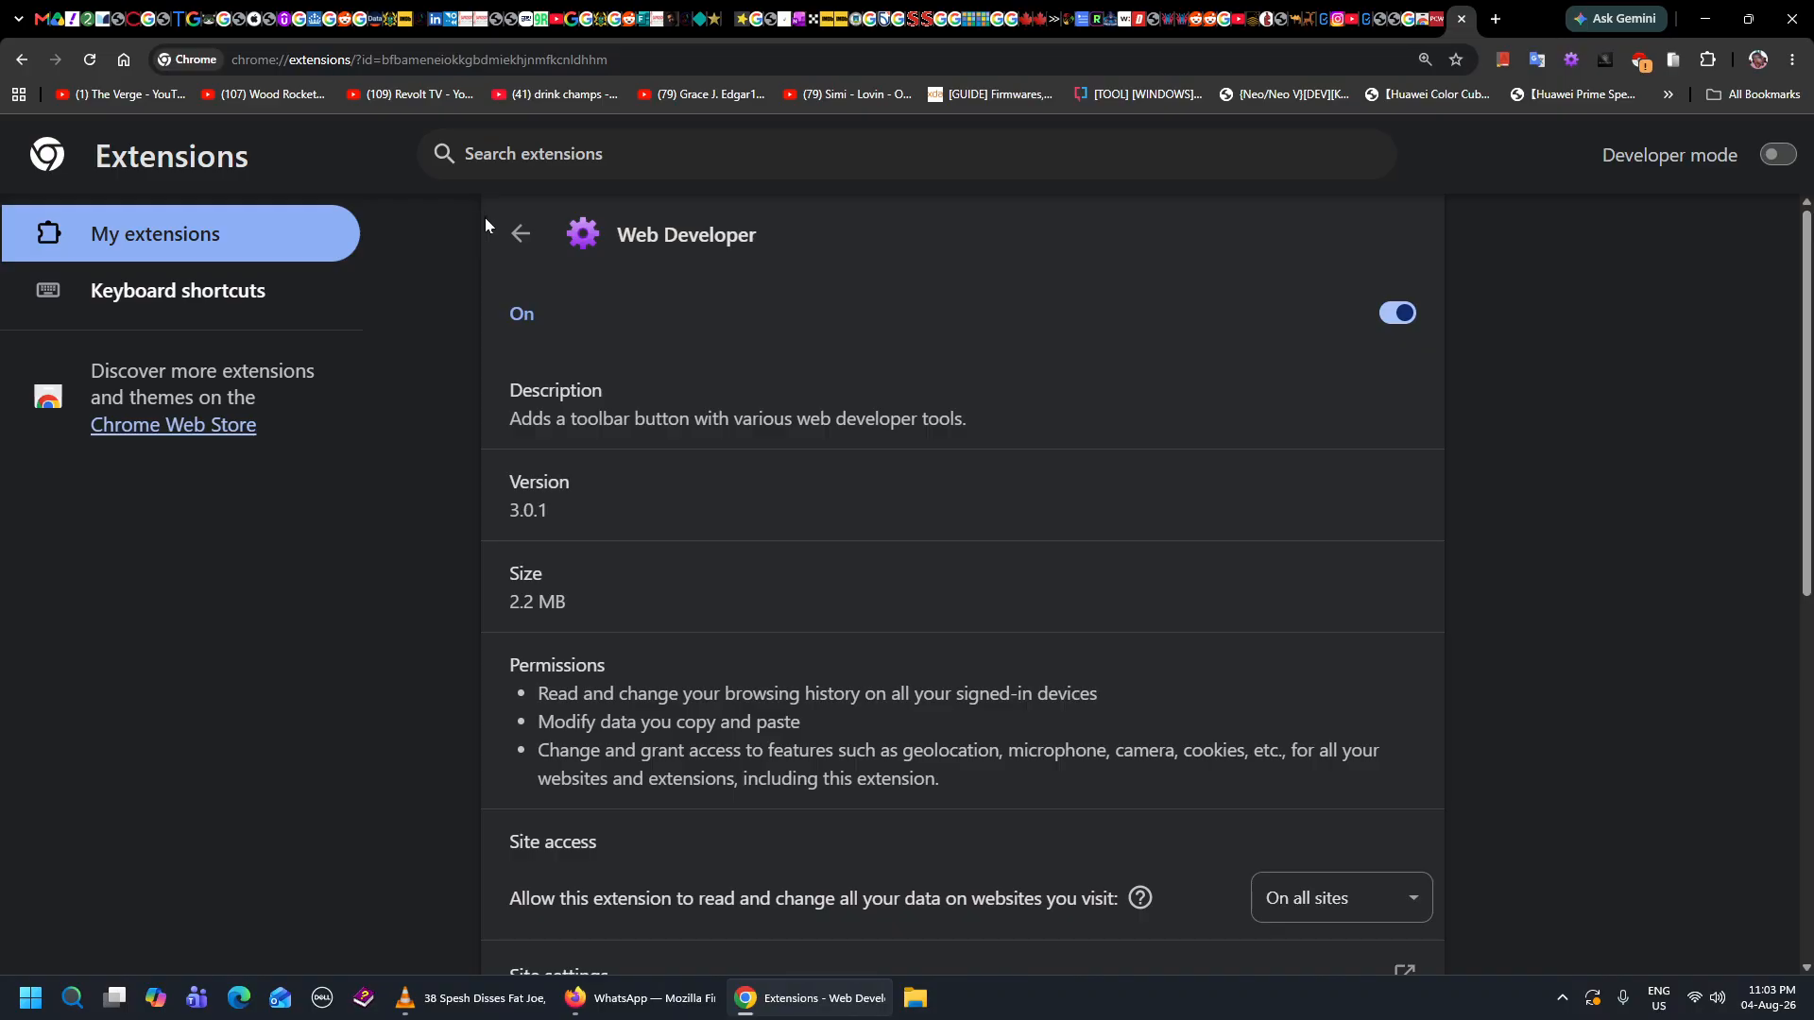
click(521, 233)
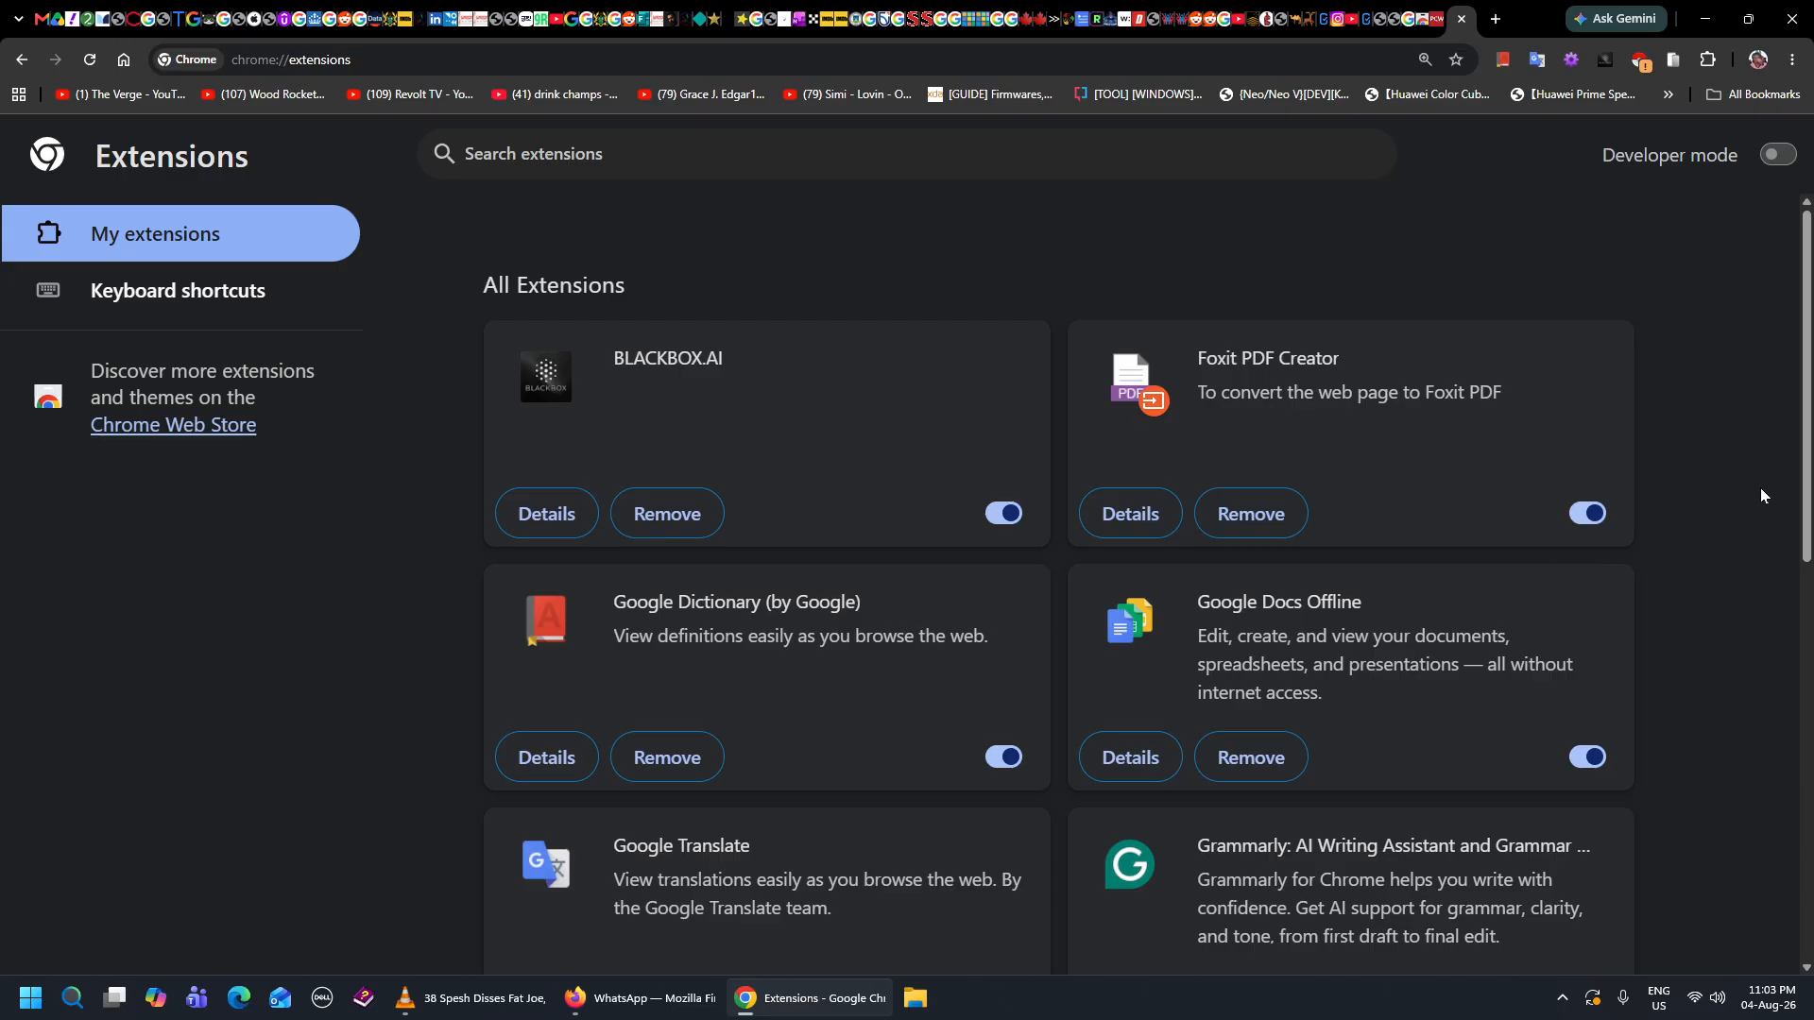
Revisit the open Chrome Web Store page and look through the Google results for "the best chrome extensions".
click(1429, 19)
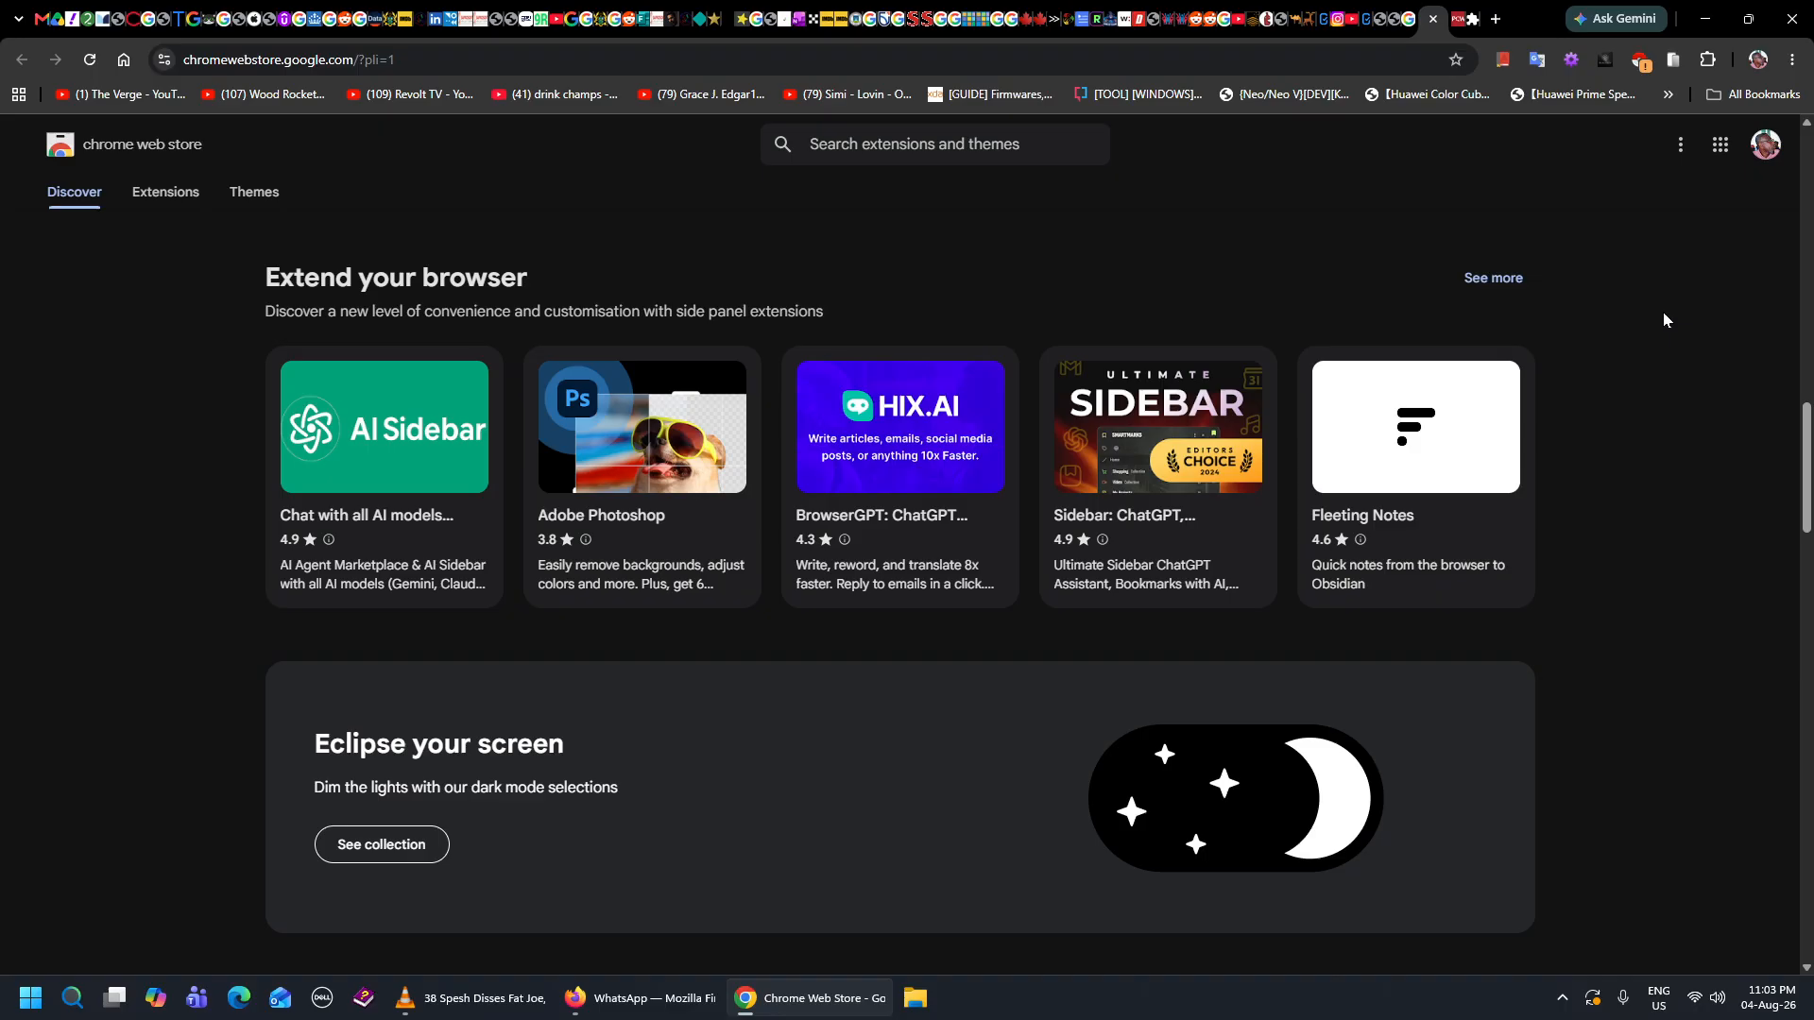
click(1407, 19)
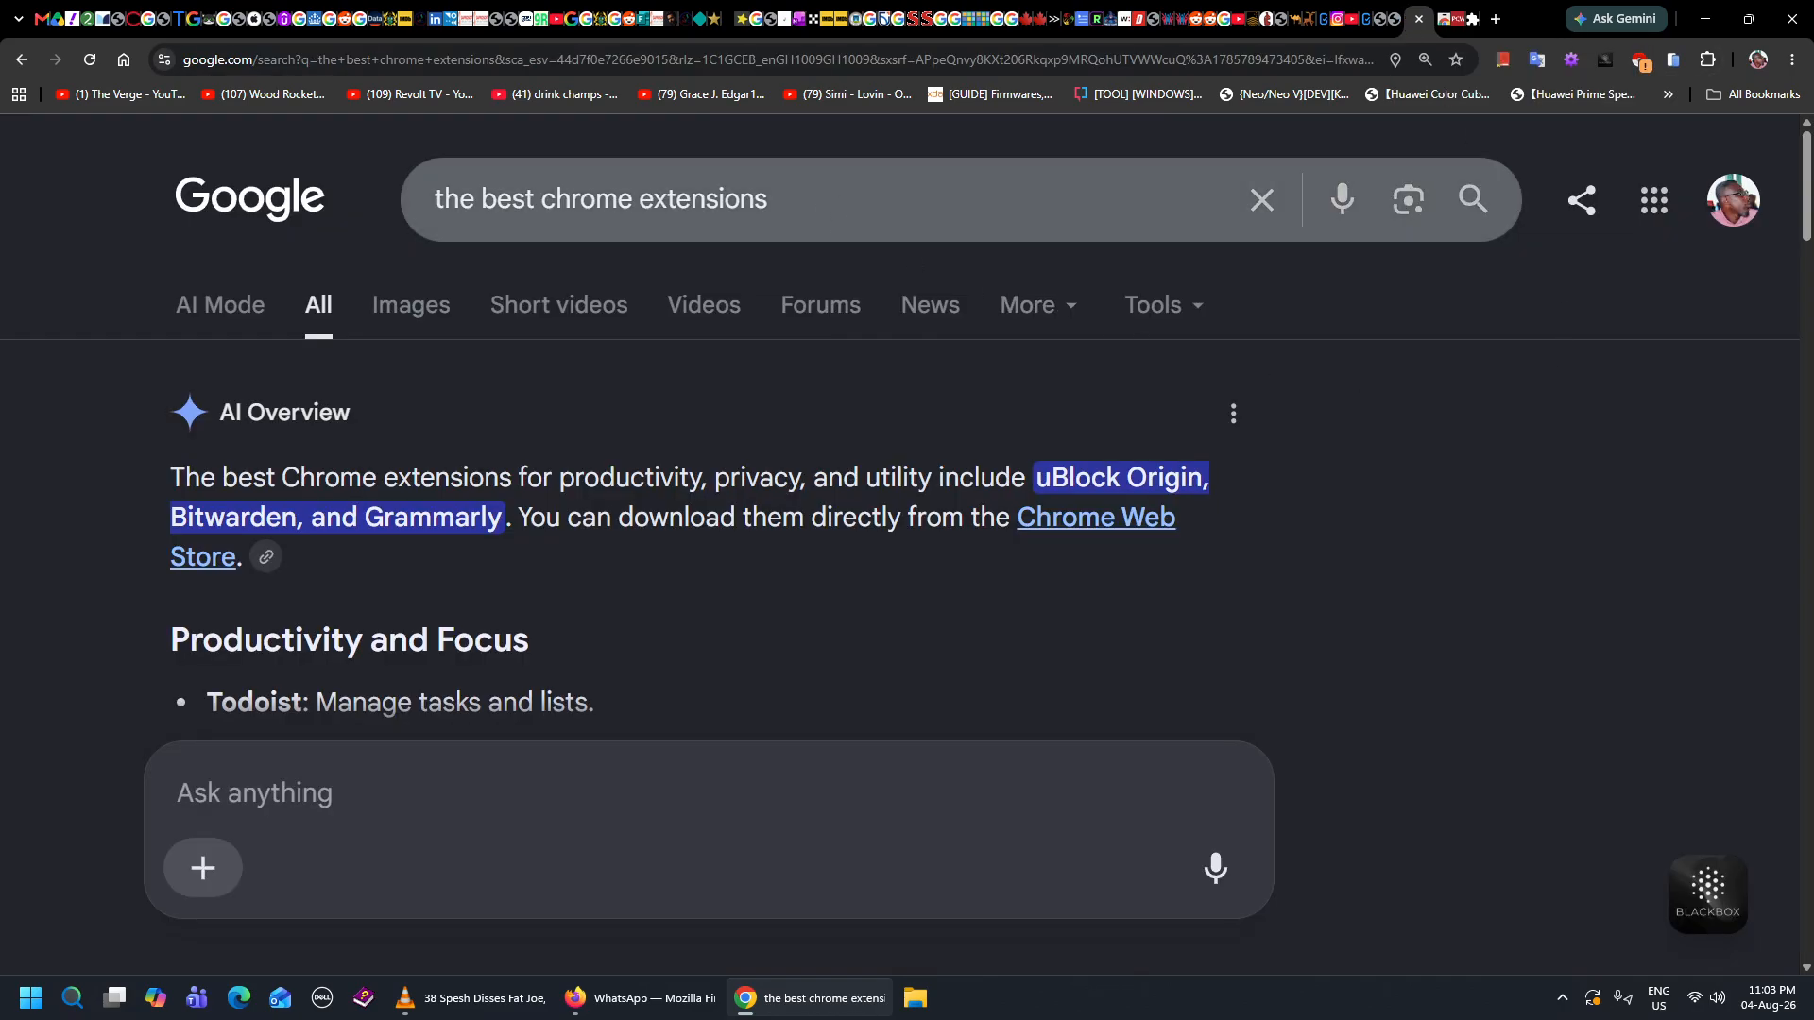
scroll(1345, 501, down, 5)
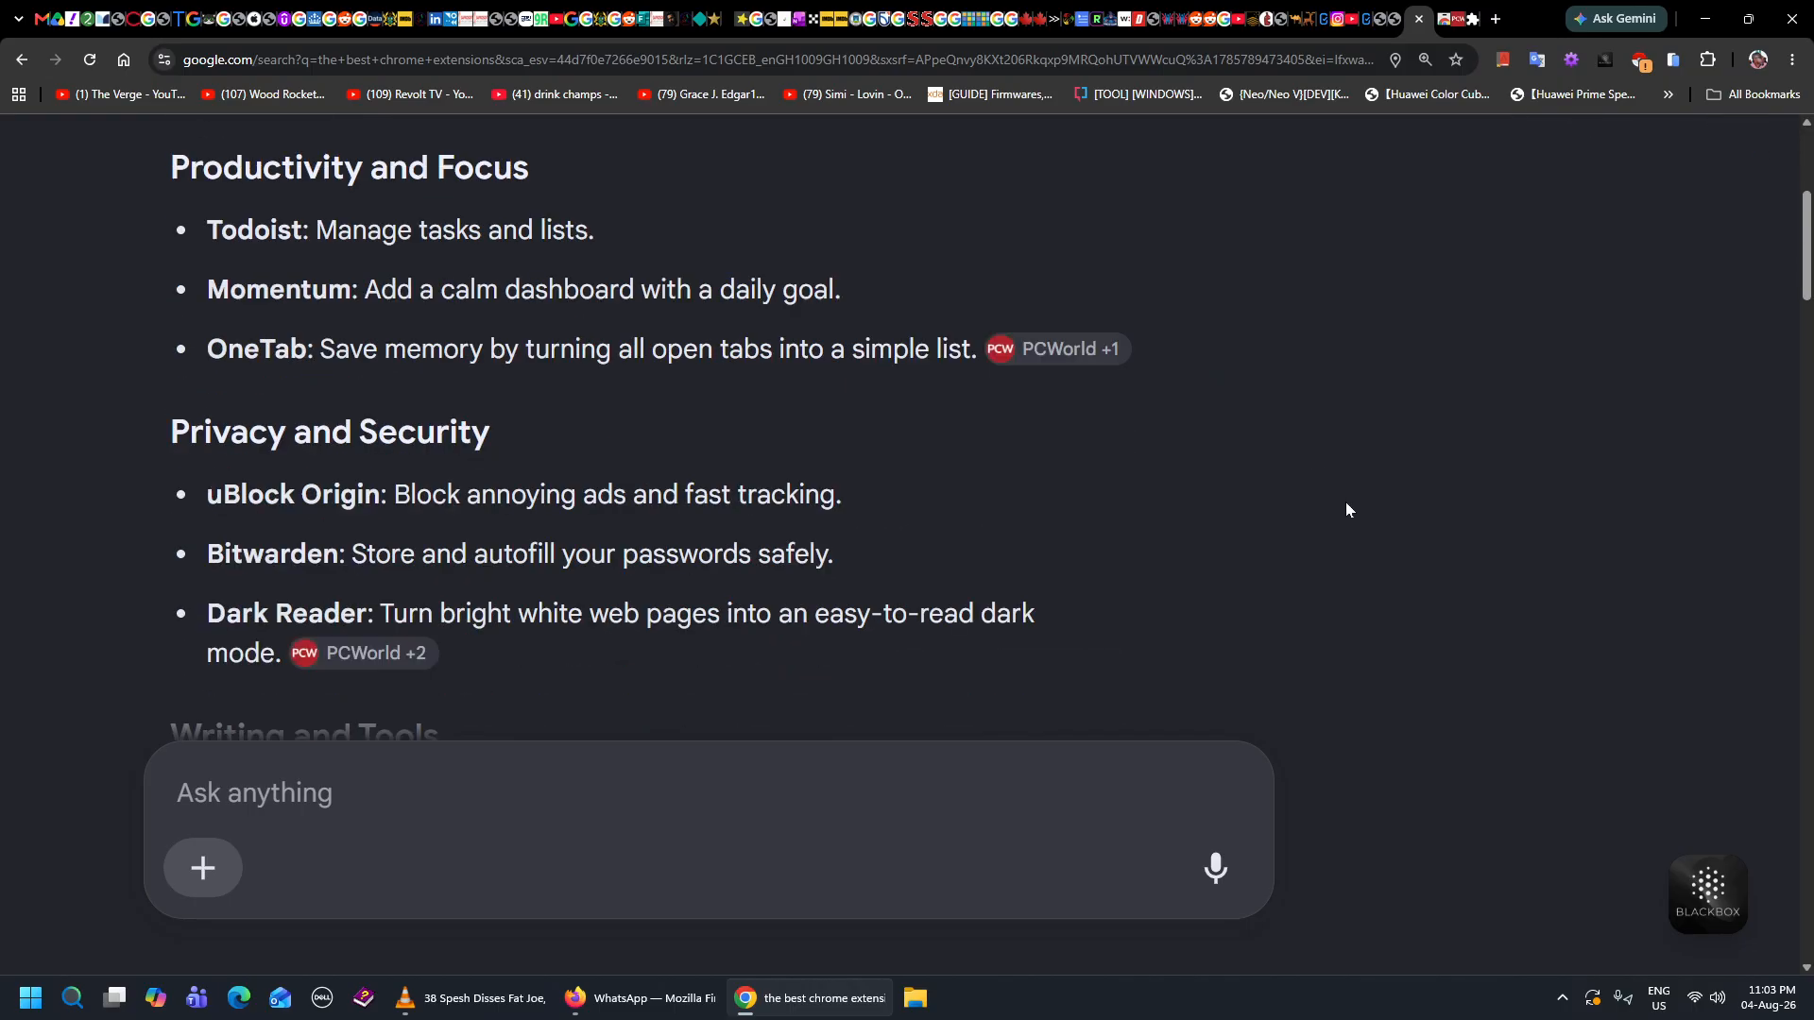
scroll(1330, 491, up, 5)
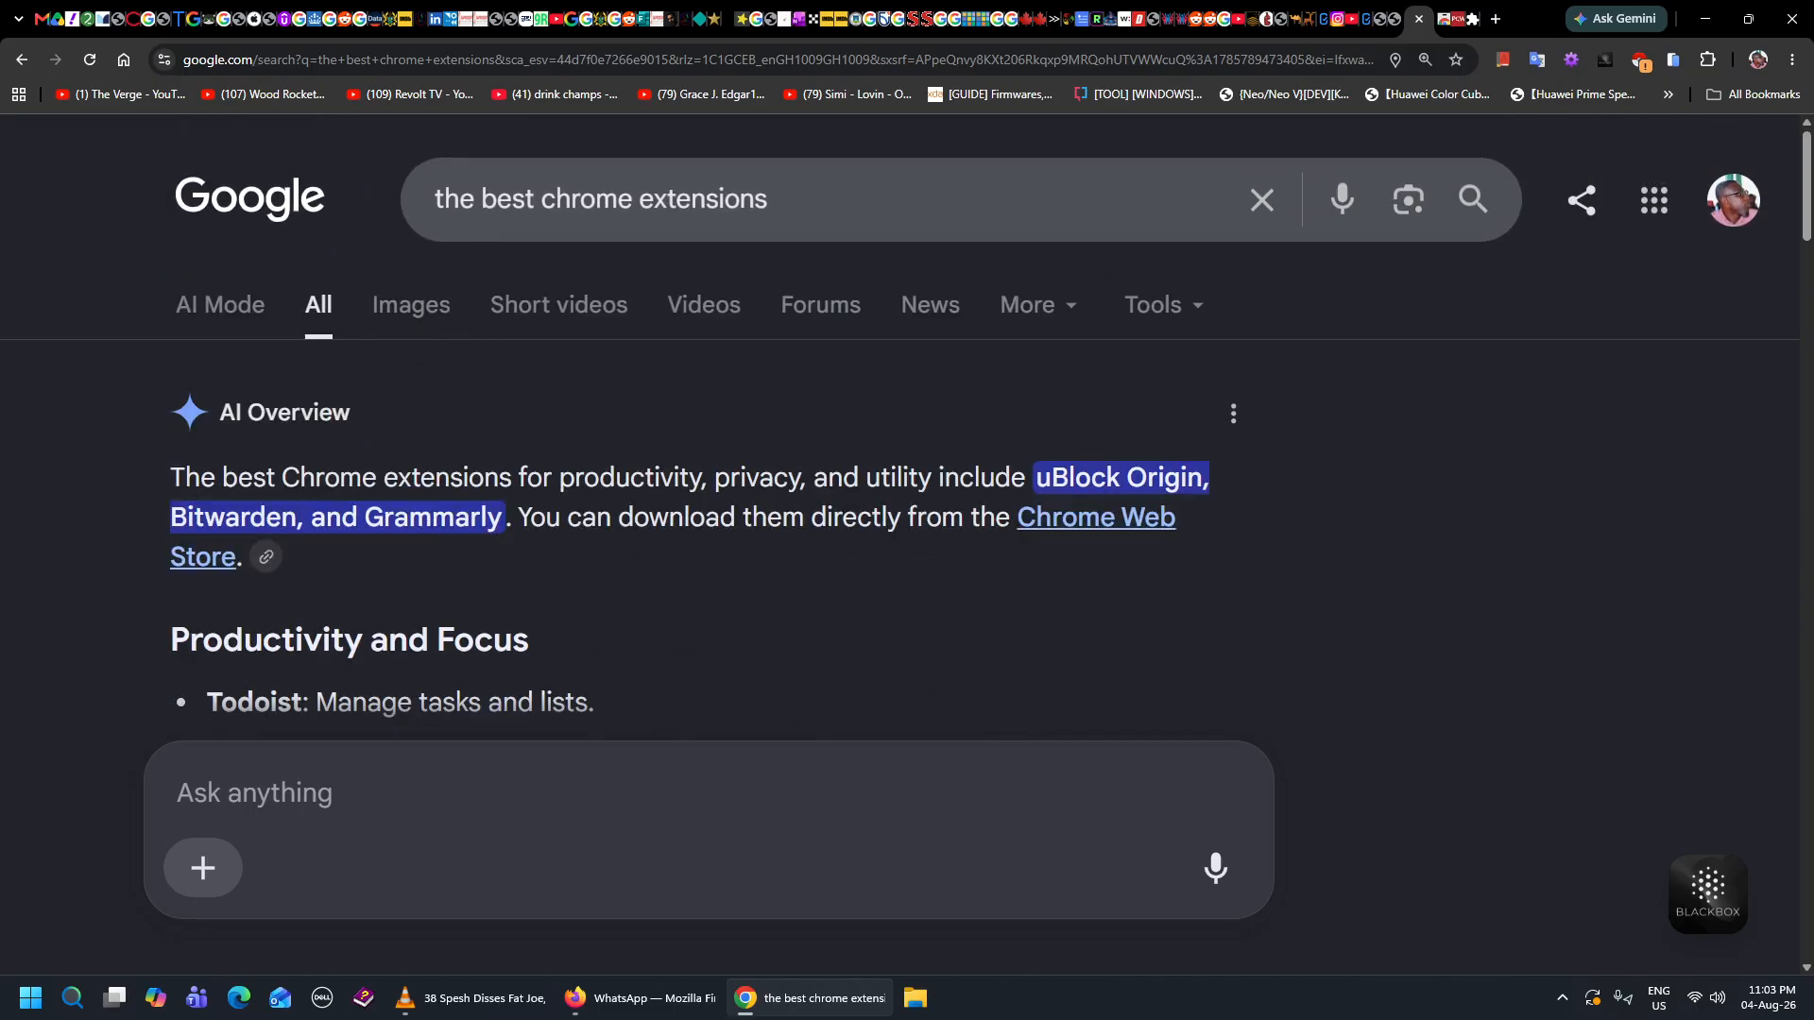
scroll(1268, 515, down, 15)
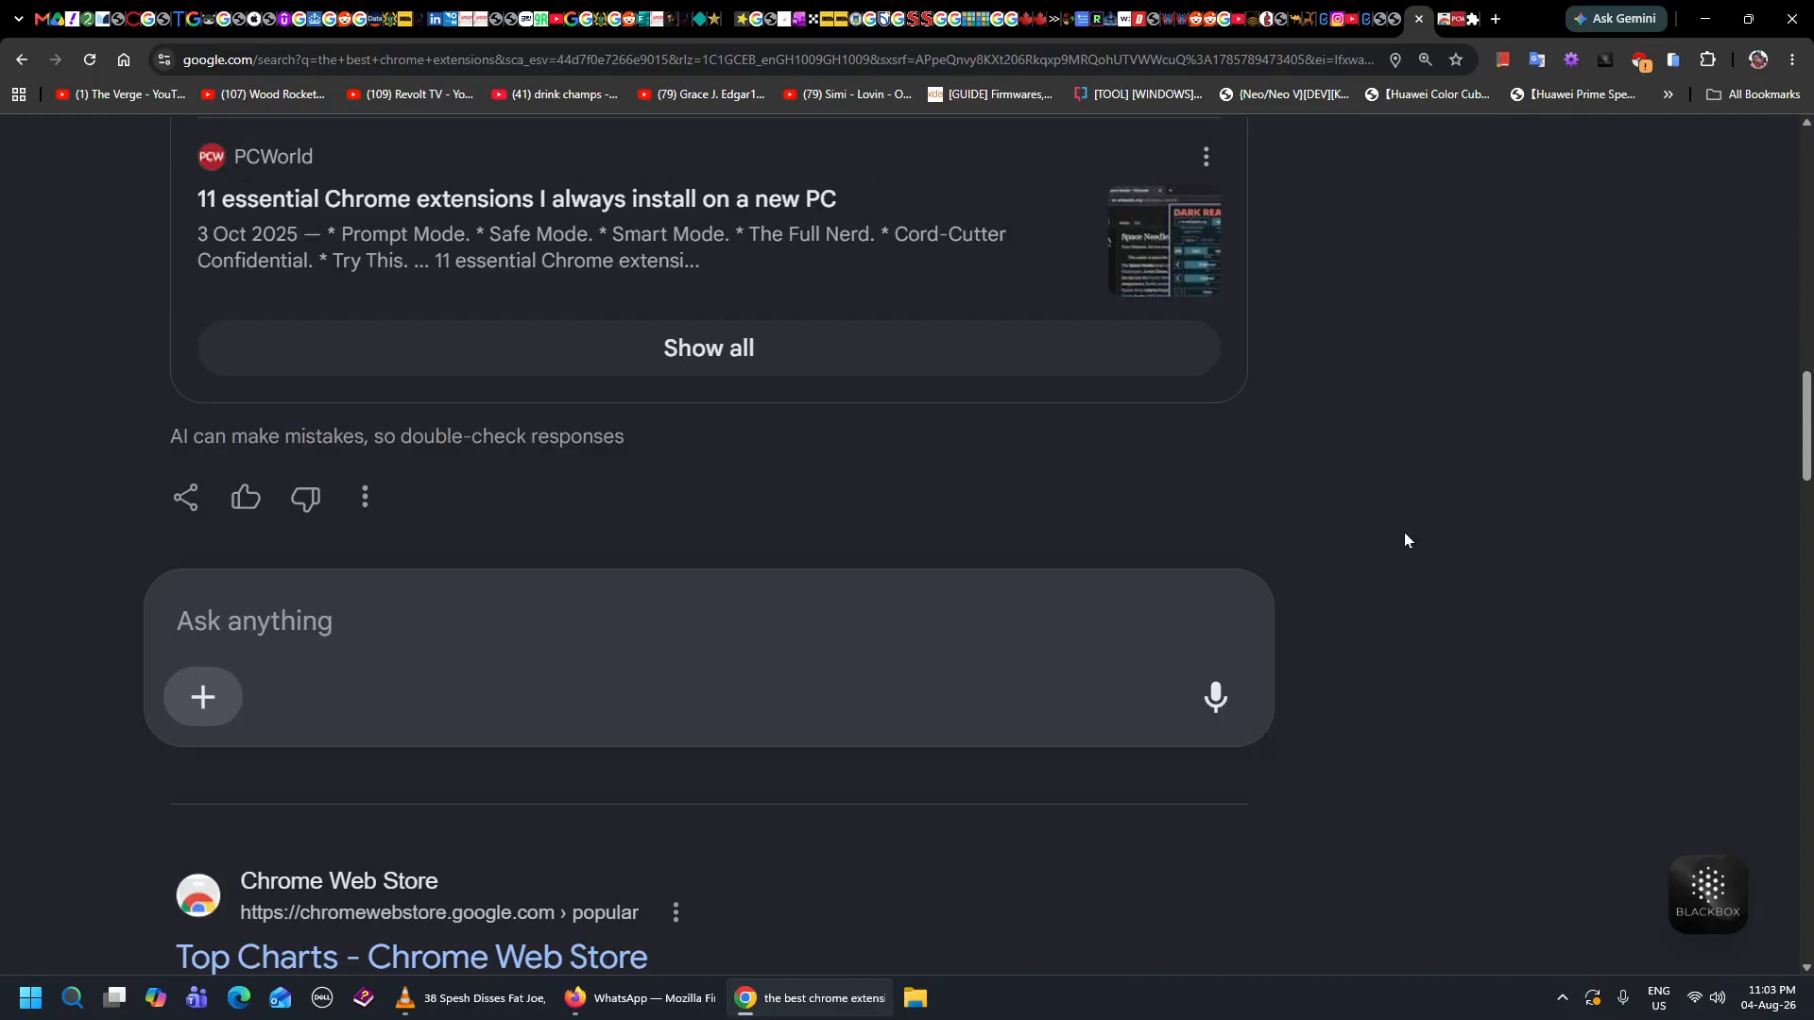
scroll(1404, 535, down, 10)
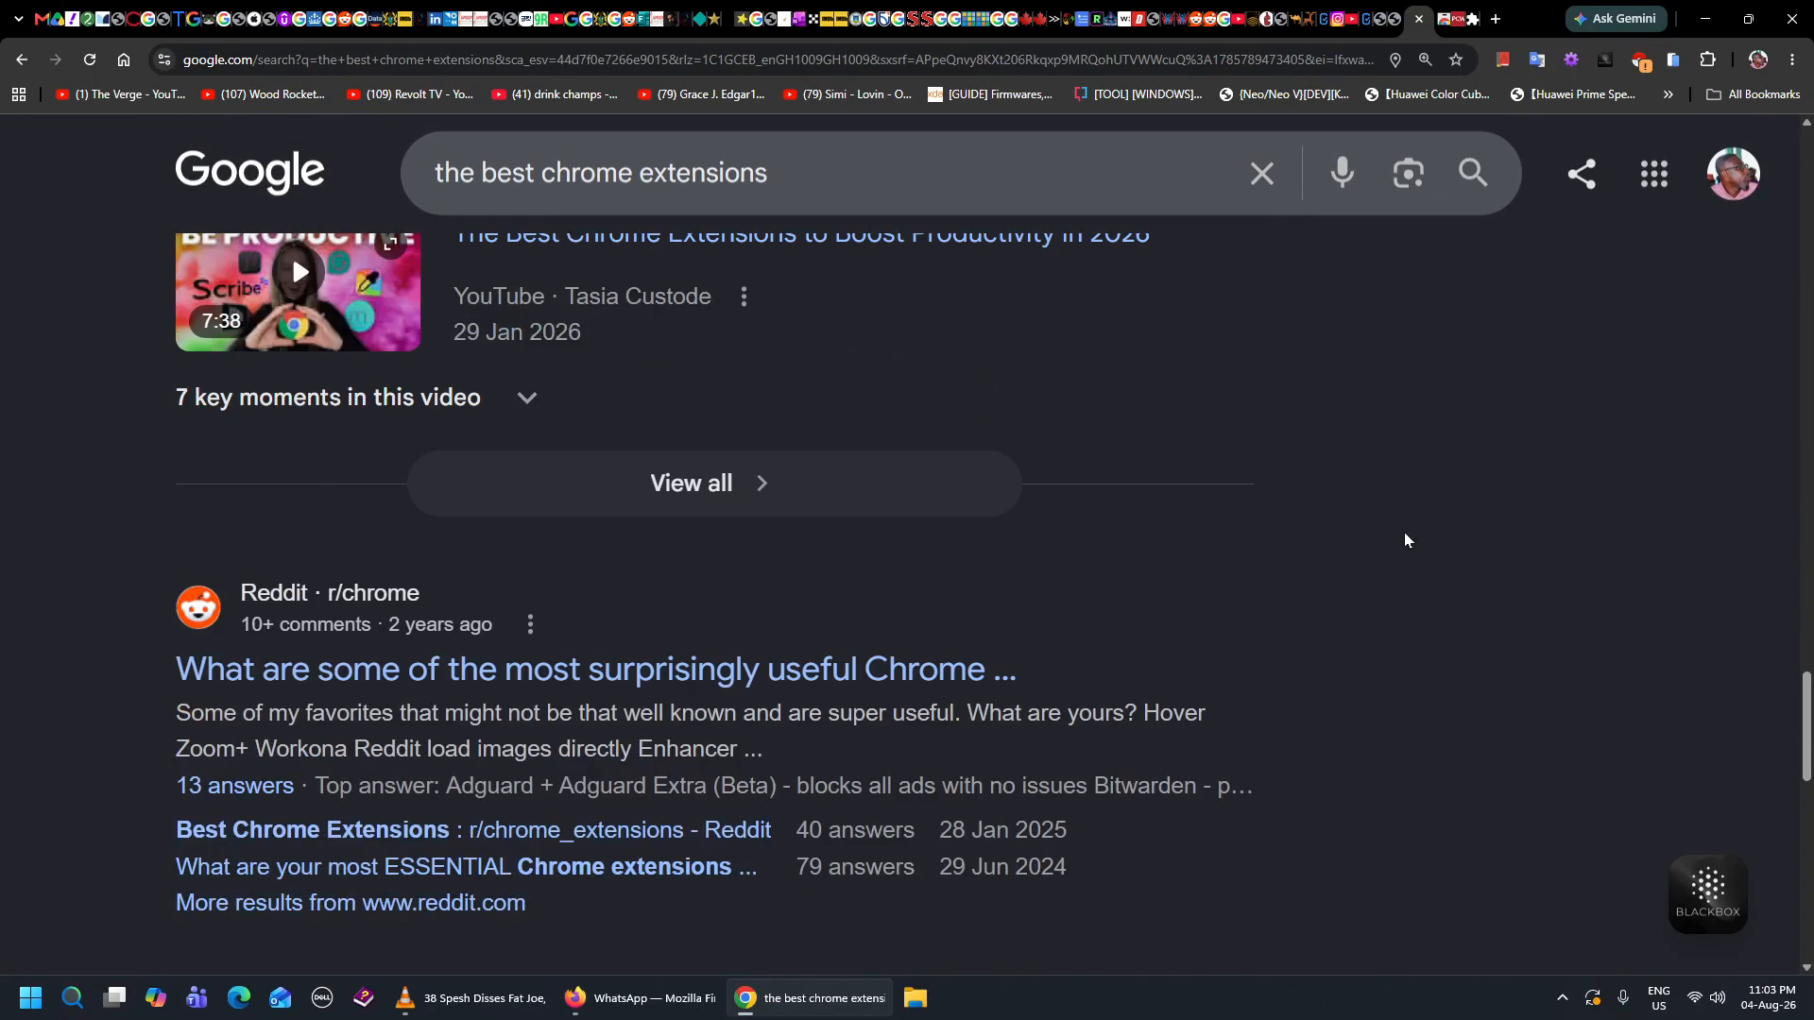